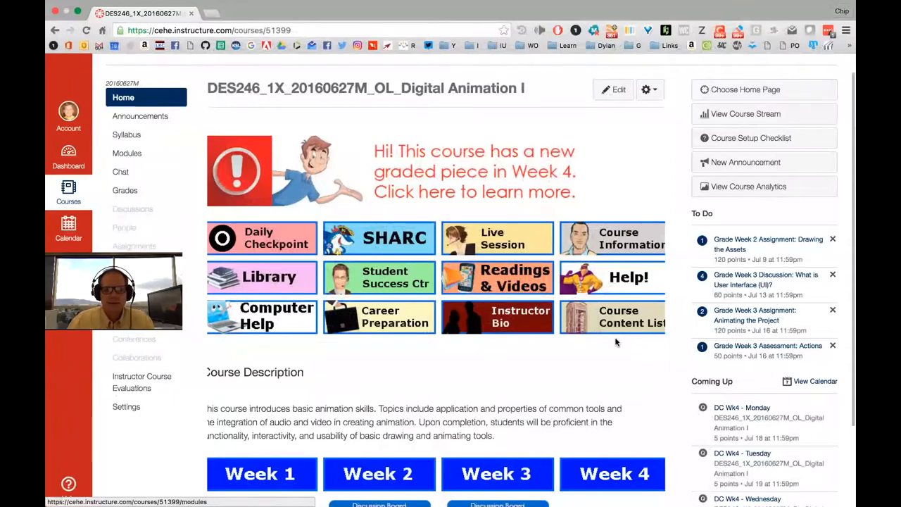
From the course home page, go to the Week 4 Overview page
click(612, 374)
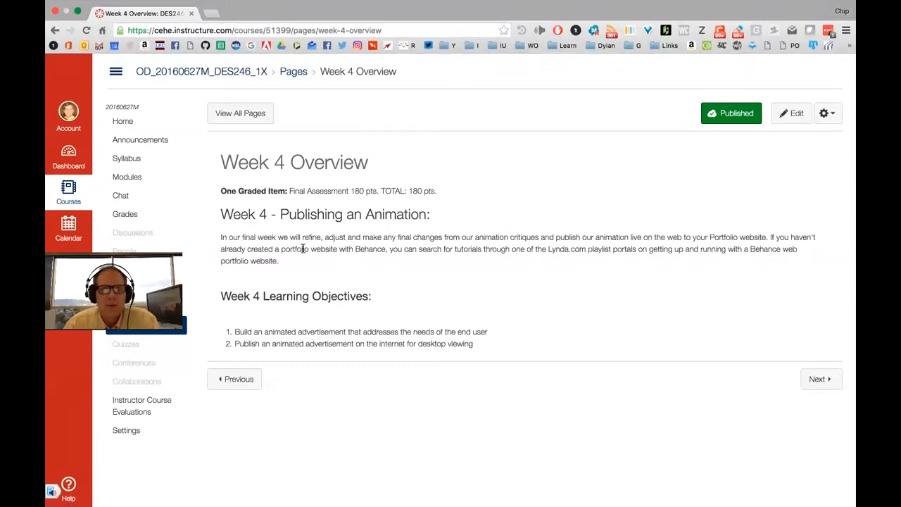
drag(281, 214, 427, 215)
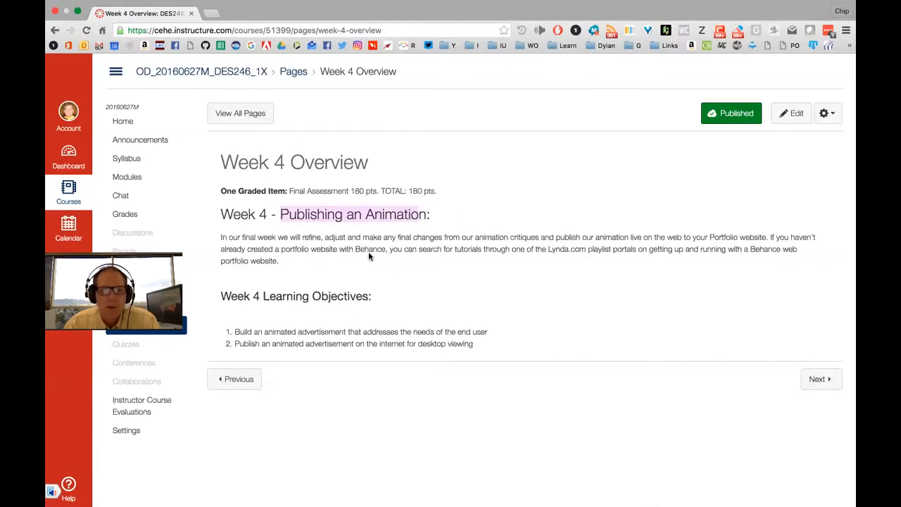
scroll(369, 256, up, 3)
scroll(368, 256, down, 3)
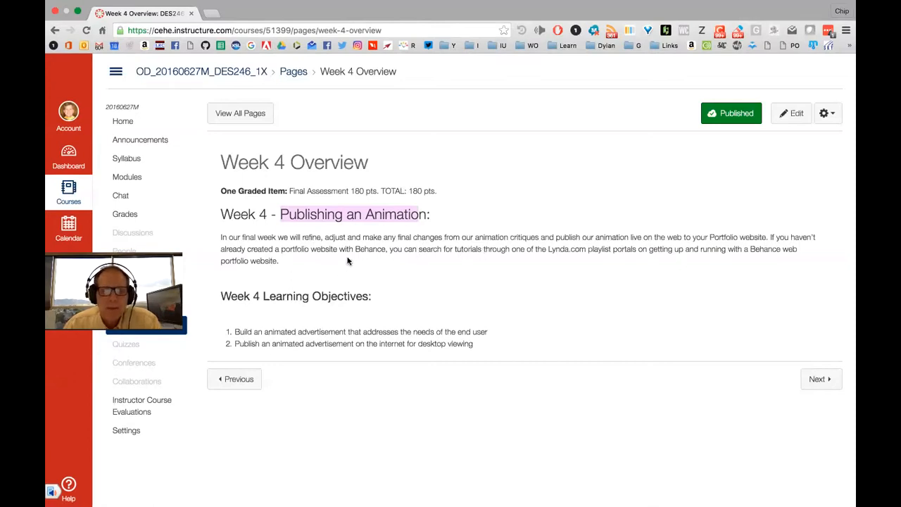
click(415, 215)
drag(280, 214, 426, 217)
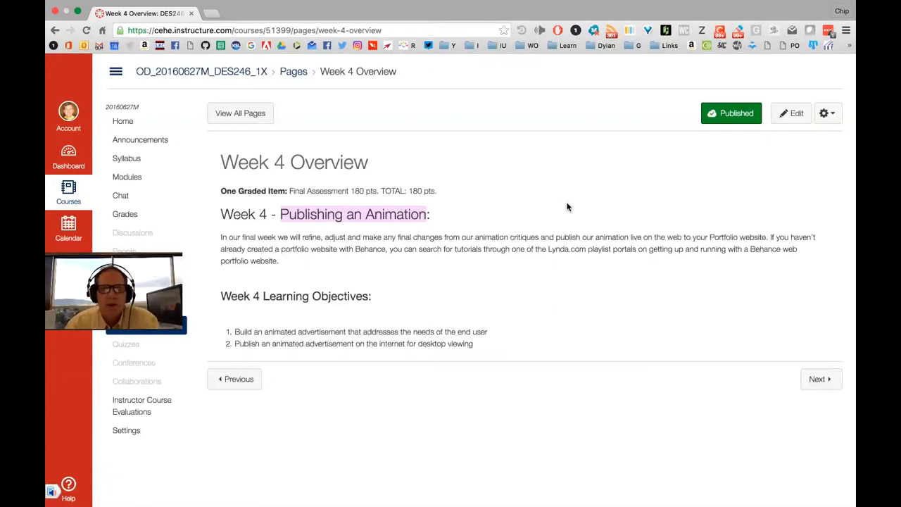
click(487, 317)
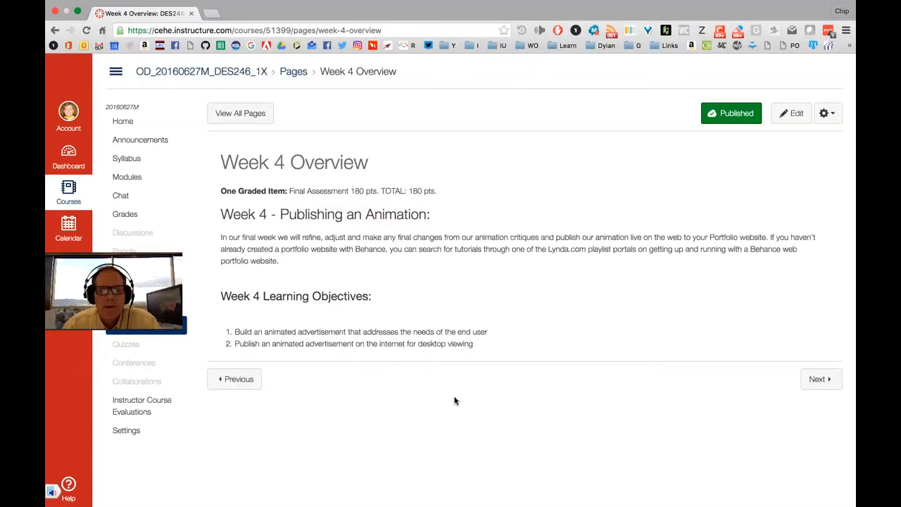
mouse_move(423, 501)
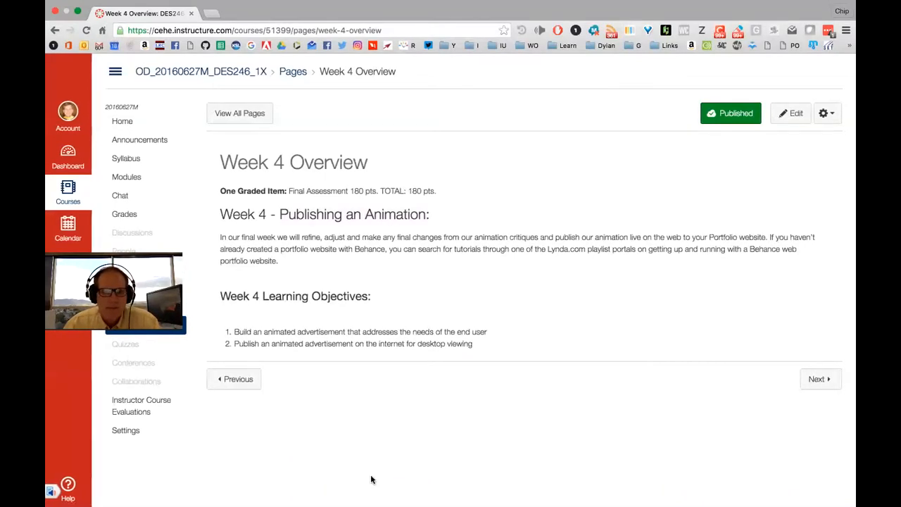
click(187, 477)
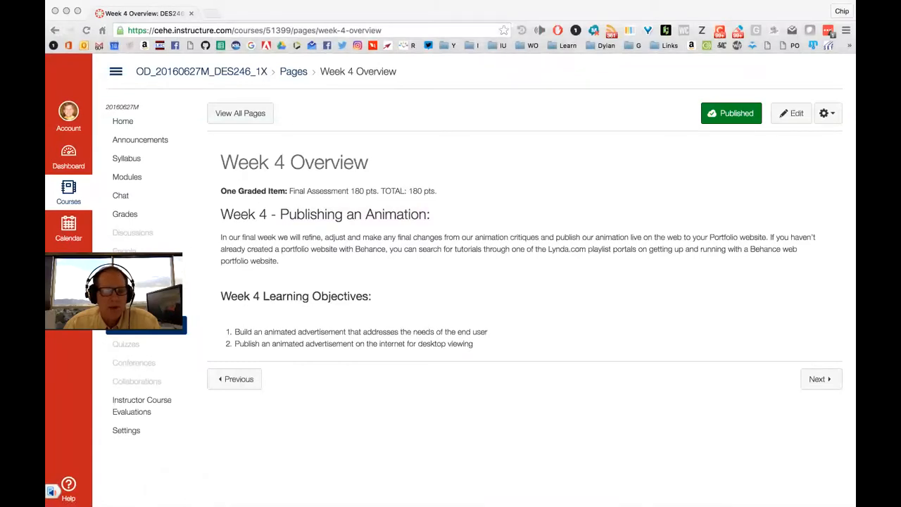
mouse_move(201, 493)
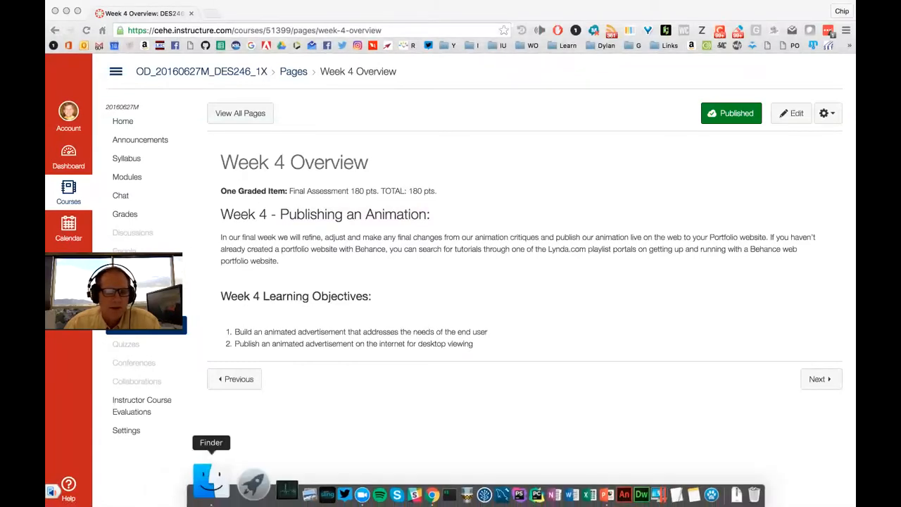
Take Chrome out of full screen and bring Finder's Desktop window over the browser
right_click(200, 485)
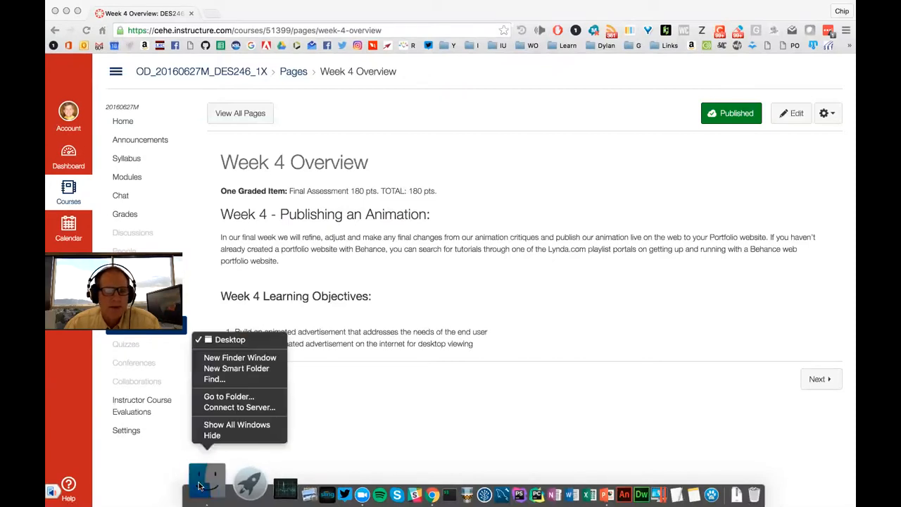
click(416, 400)
key(super+Tab)
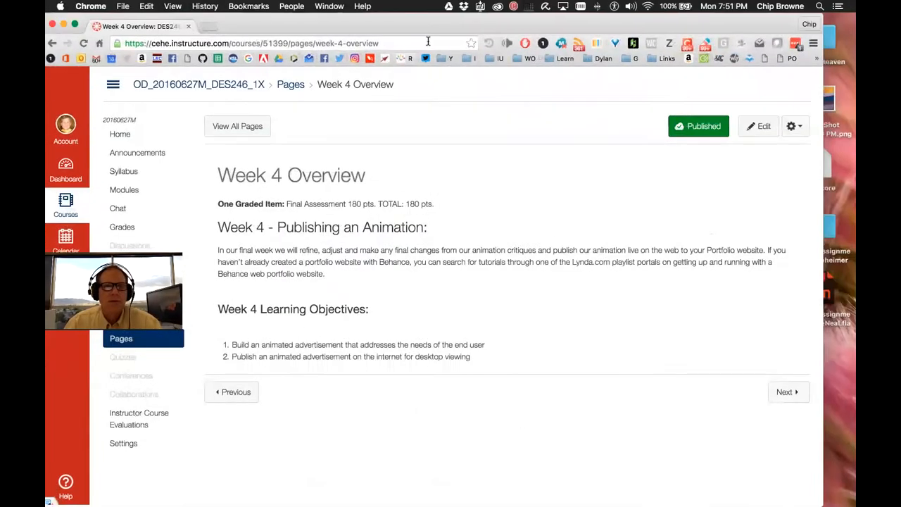
drag(609, 23, 622, 60)
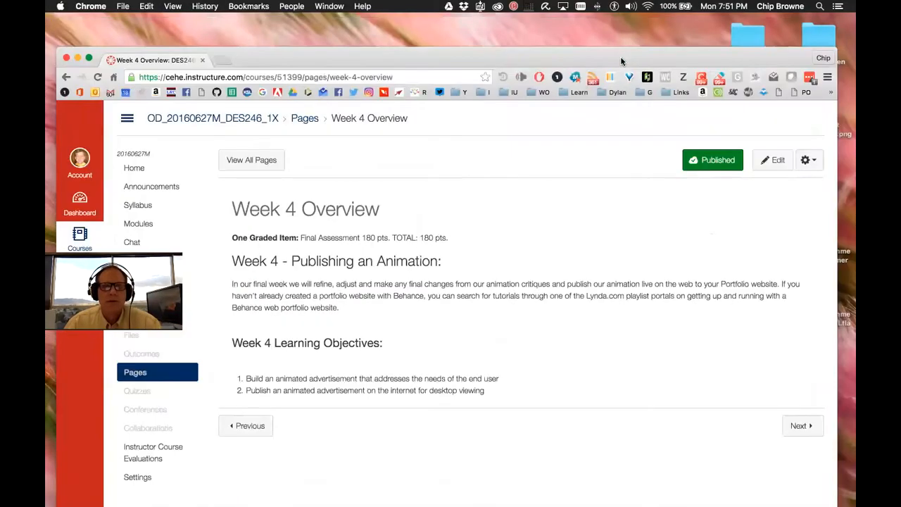
key(super+Tab)
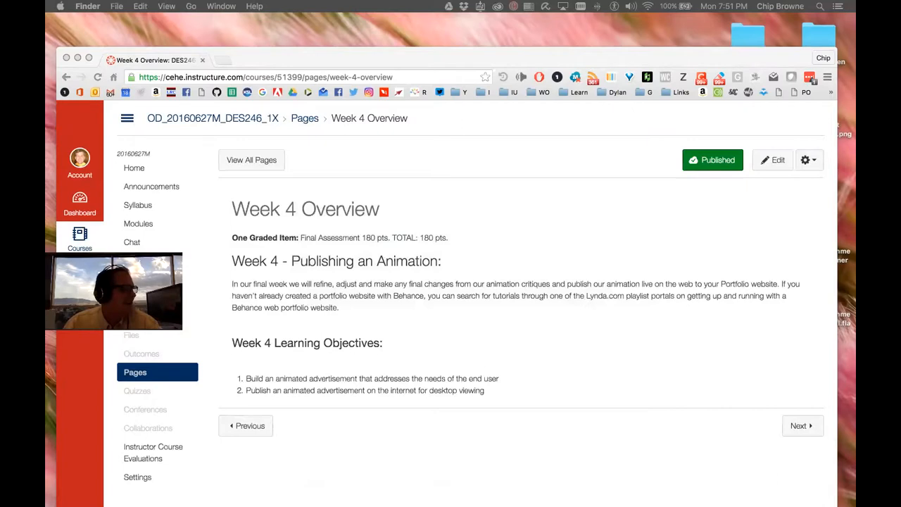
drag(191, 131, 295, 112)
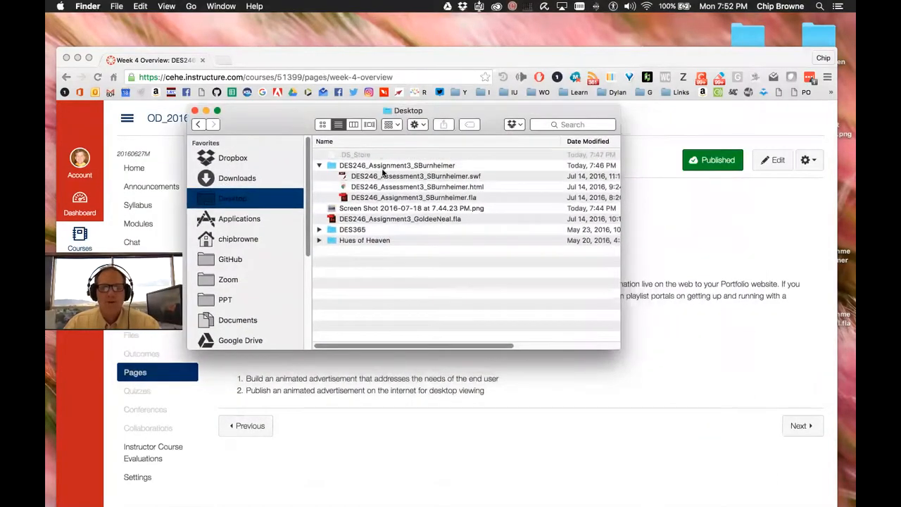
Click through the assignment folder's .fla, .swf and .html files
click(420, 198)
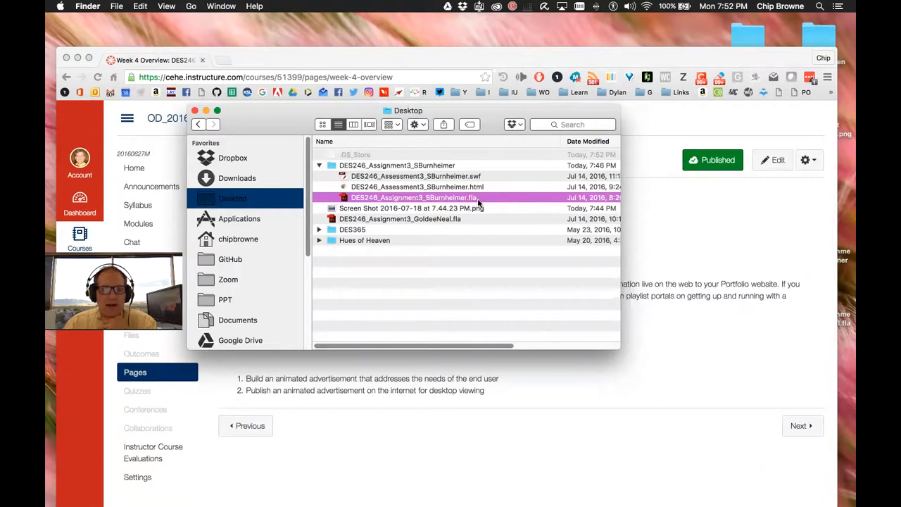
click(480, 174)
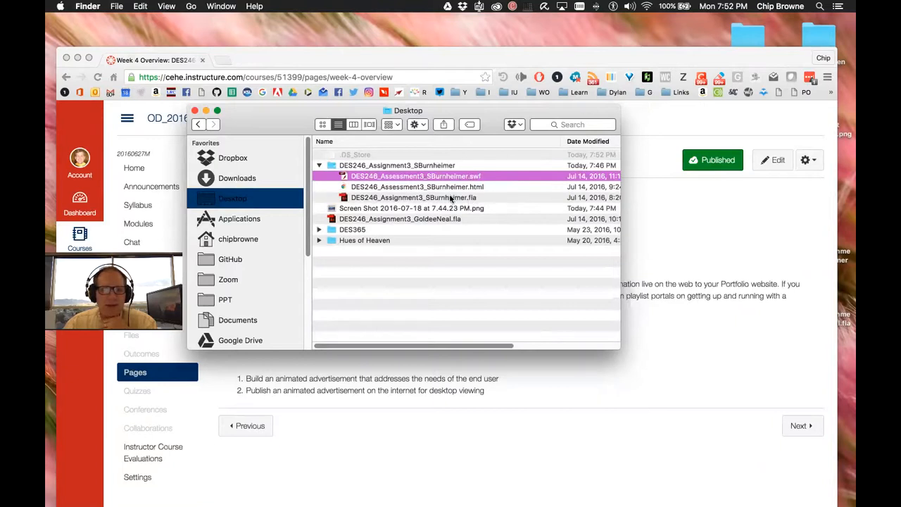
click(467, 198)
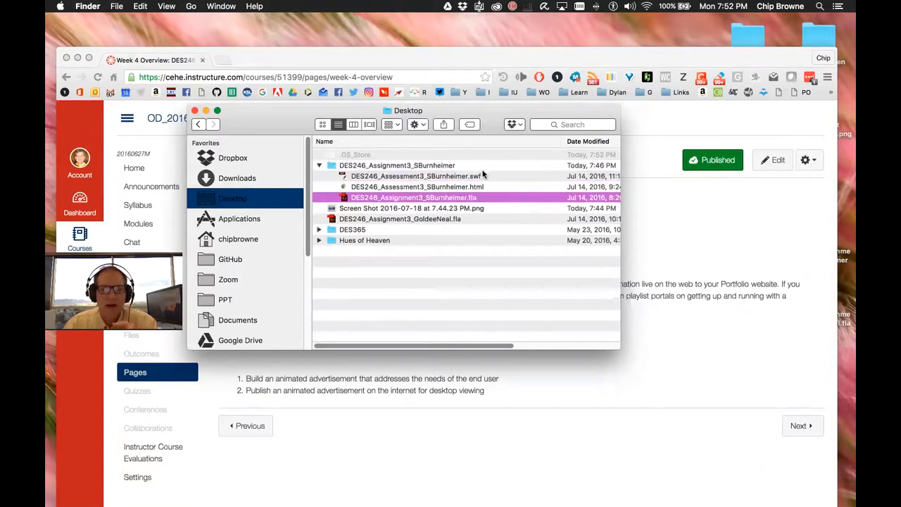
click(482, 175)
click(474, 199)
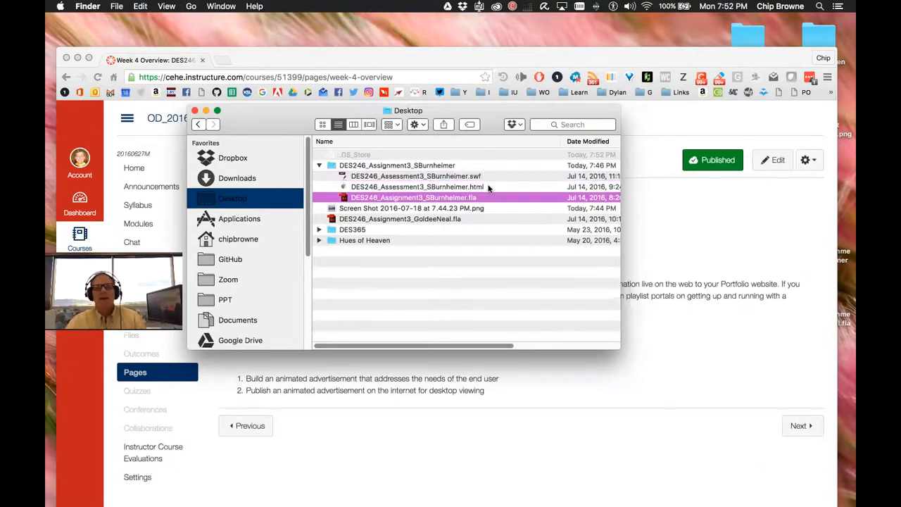
click(487, 185)
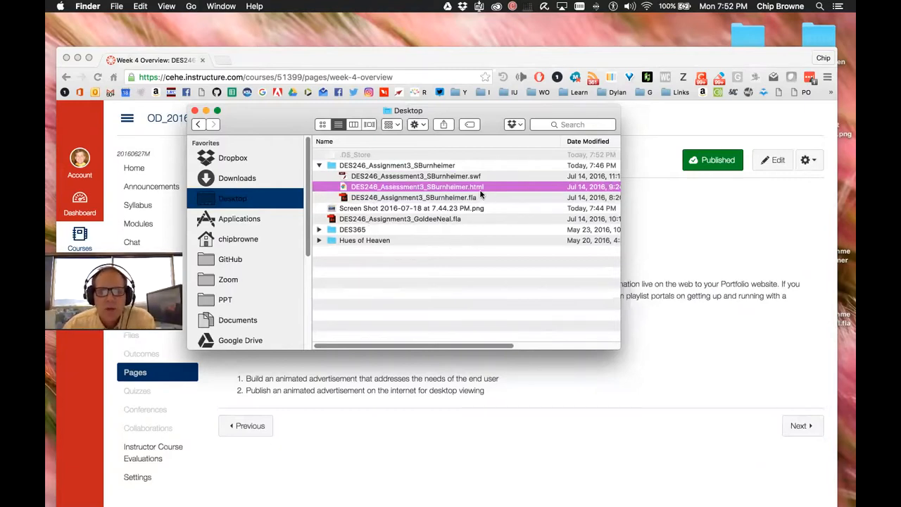
Open the assignment's .html file with Adobe Dreamweaver CC 2015 from its context menu
right_click(336, 189)
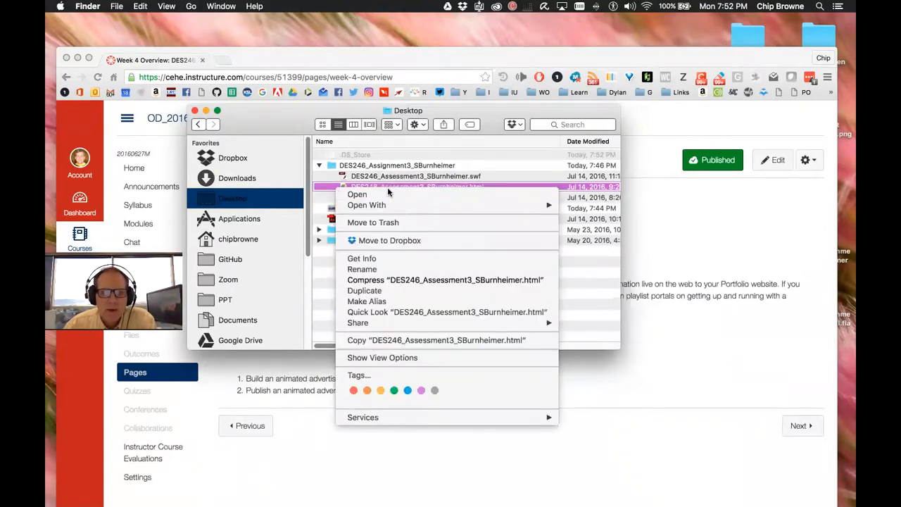
mouse_move(501, 209)
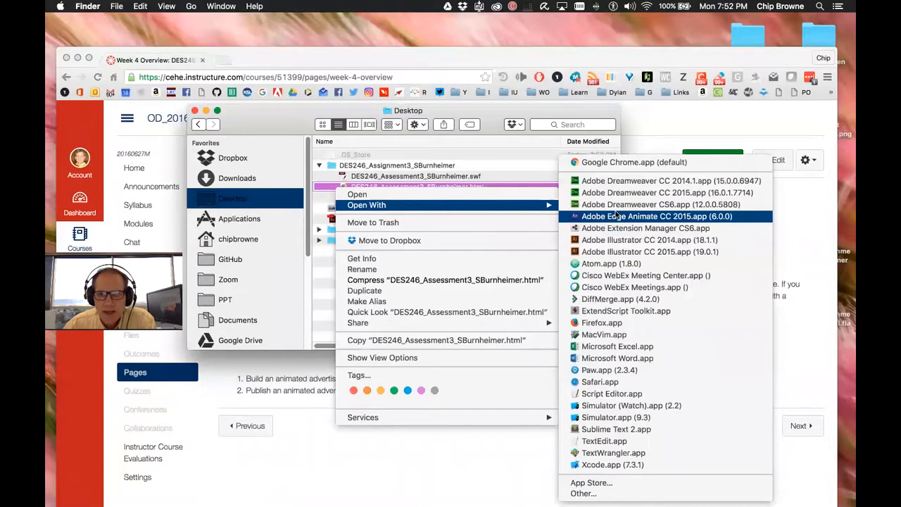
click(633, 192)
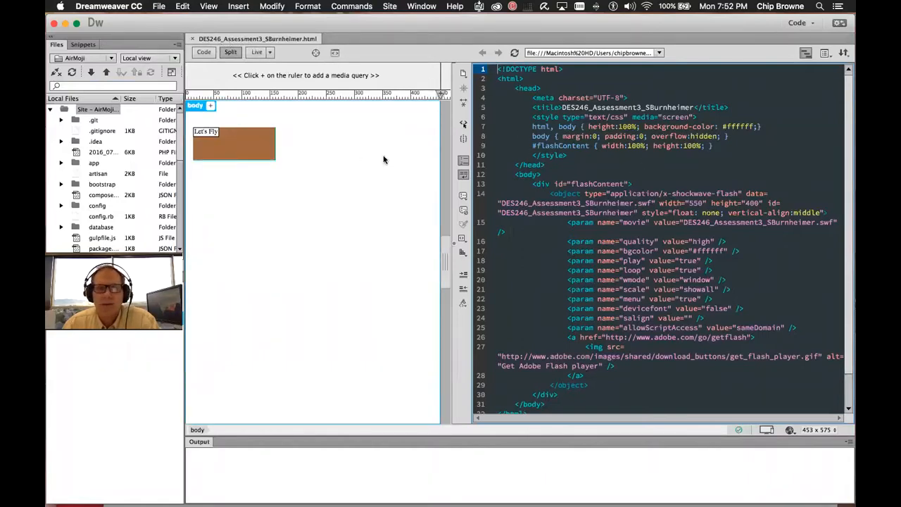
scroll(726, 129, down, 2)
scroll(726, 129, up, 2)
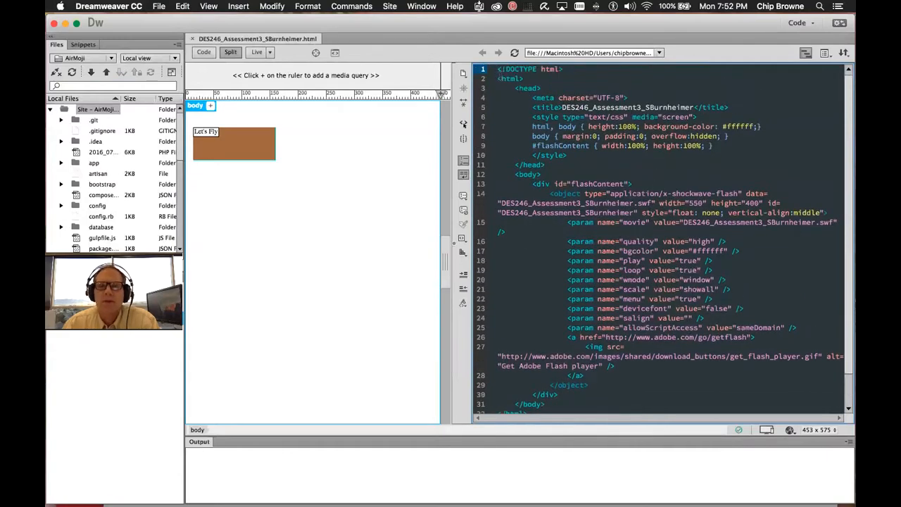
drag(498, 69, 612, 413)
scroll(705, 269, down, 2)
scroll(675, 234, up, 2)
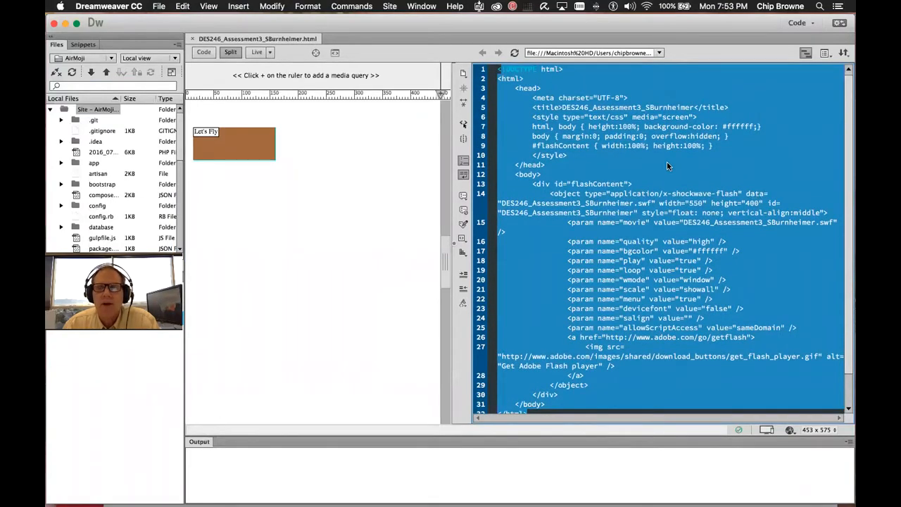
scroll(628, 170, down, 1)
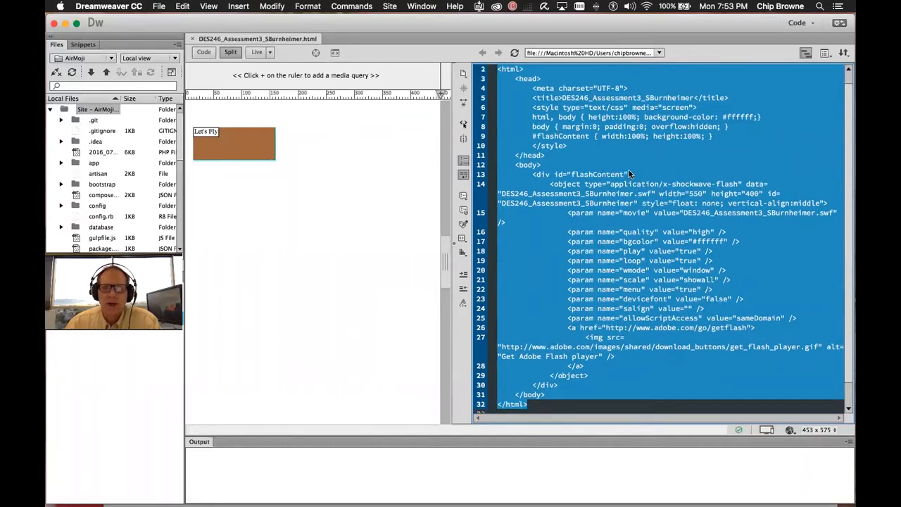
scroll(640, 168, up, 1)
click(617, 164)
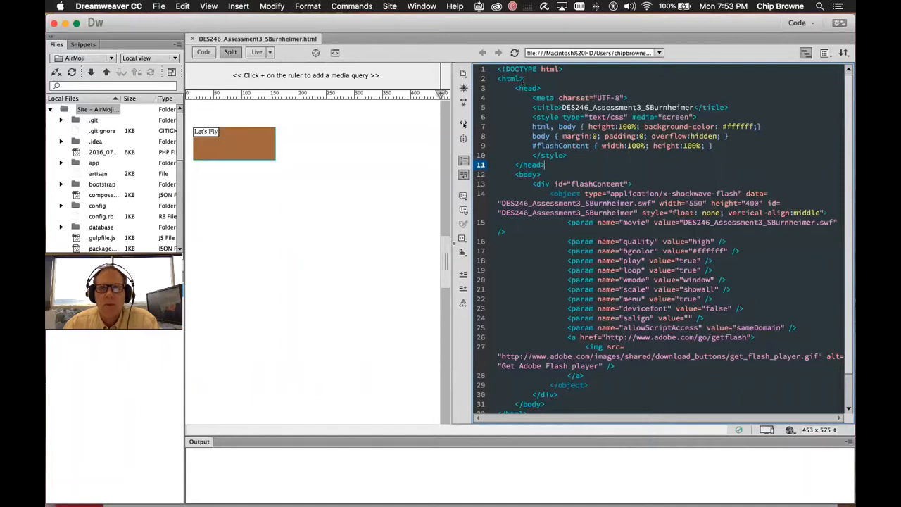
drag(499, 69, 594, 417)
scroll(651, 189, up, 2)
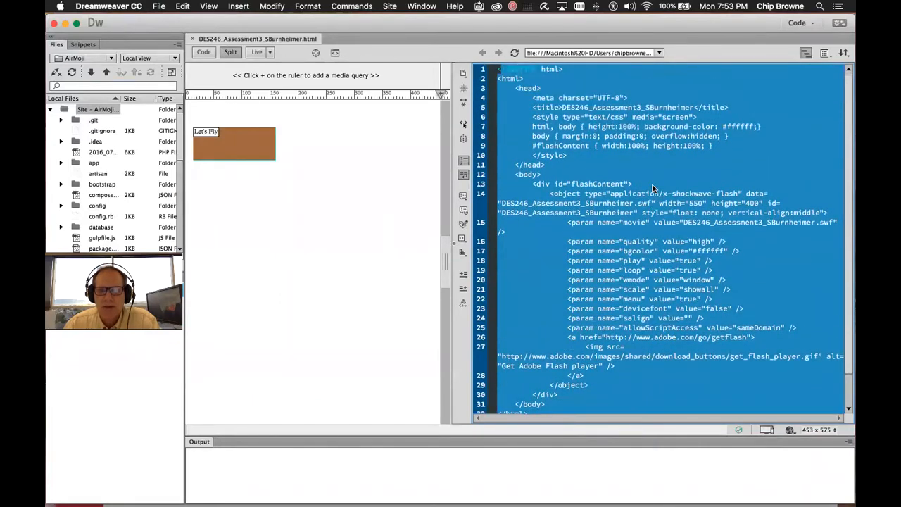
click(634, 145)
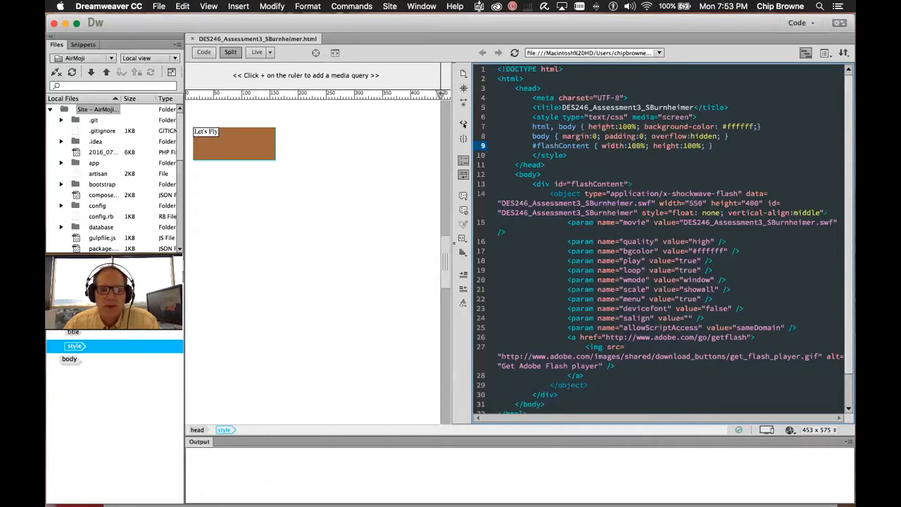
Reposition and widen the Finder window, then open DES246_Assessment3_SBurnheimer.html in Chrome
click(201, 478)
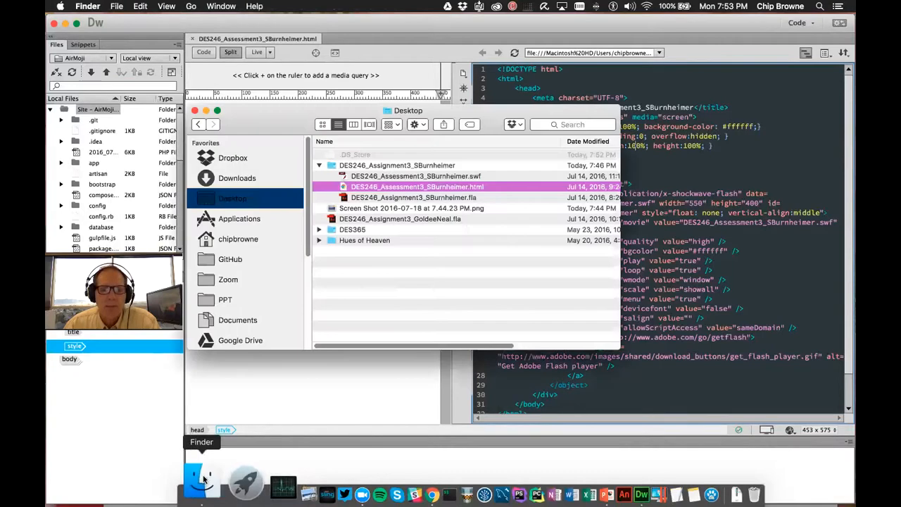
drag(487, 113, 574, 166)
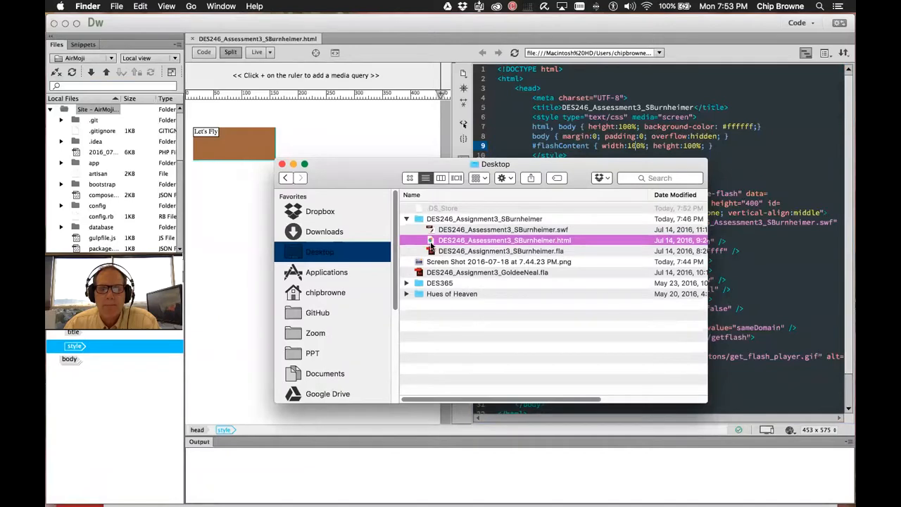
drag(706, 402, 750, 441)
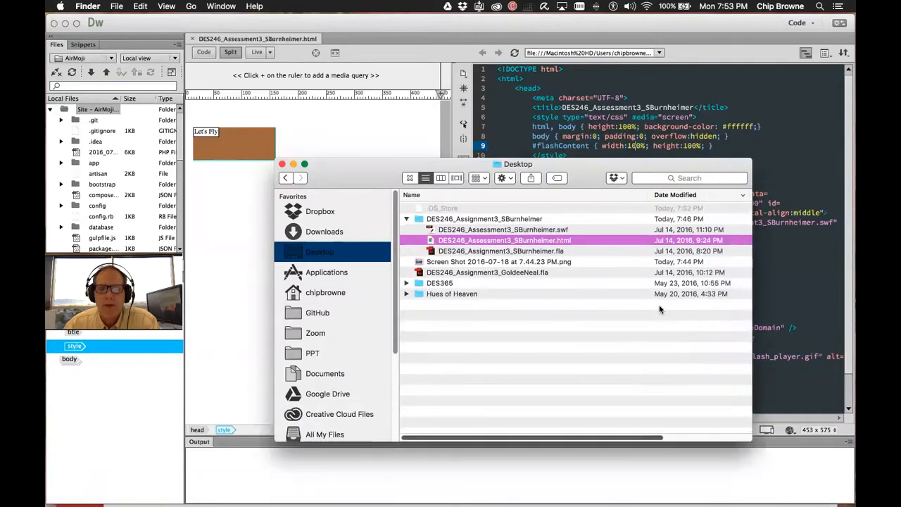
drag(584, 162, 520, 158)
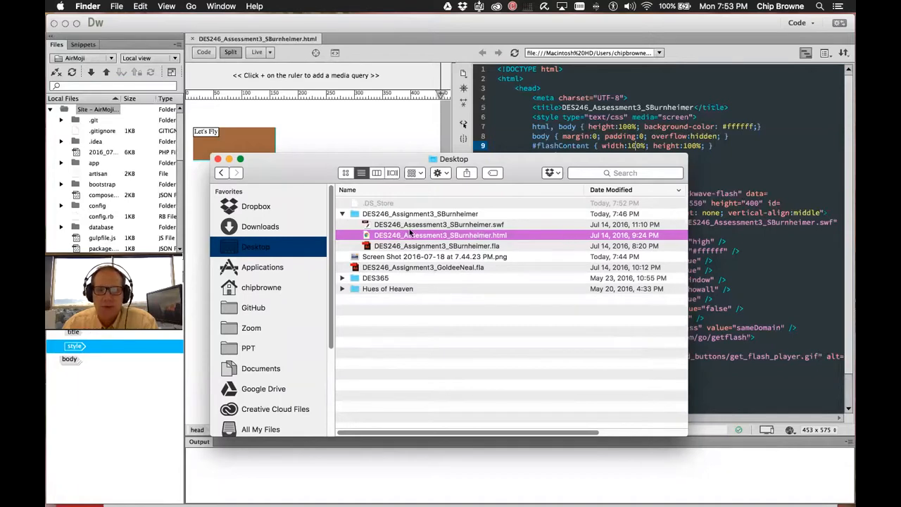
scroll(364, 240, right, 2)
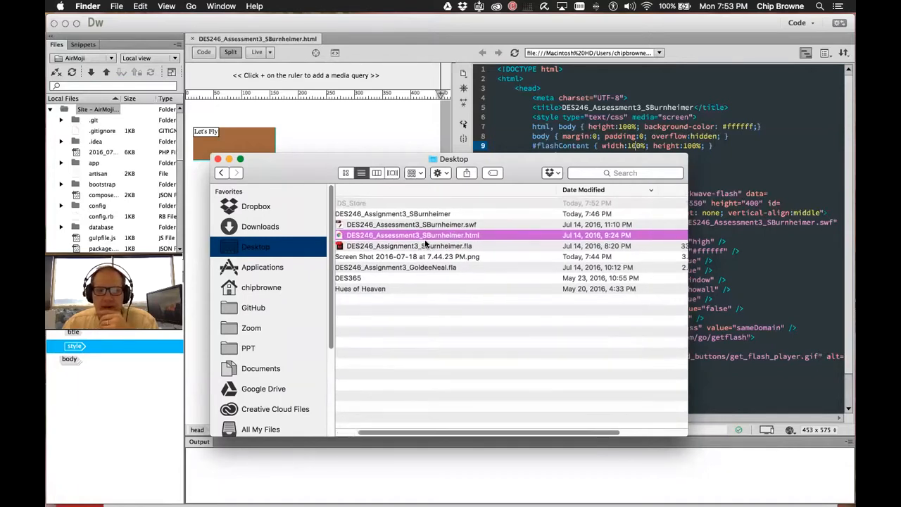
scroll(364, 239, left, 2)
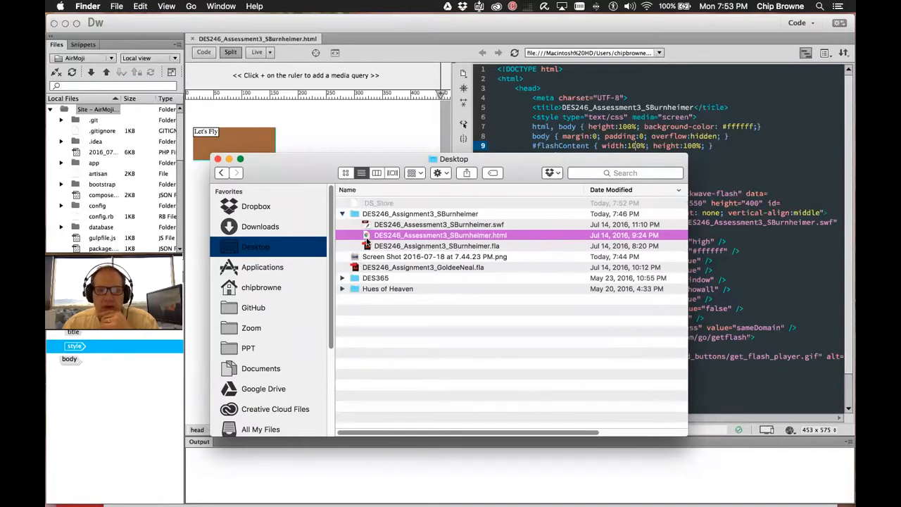
double_click(366, 236)
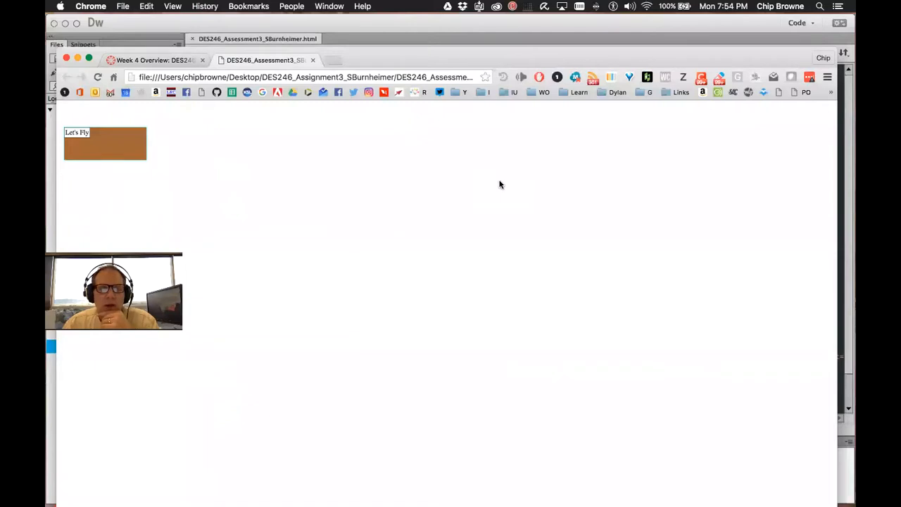
Toggle the ad's Let's Fly/Play/Pause button repeatedly to test the blimp animation
click(97, 145)
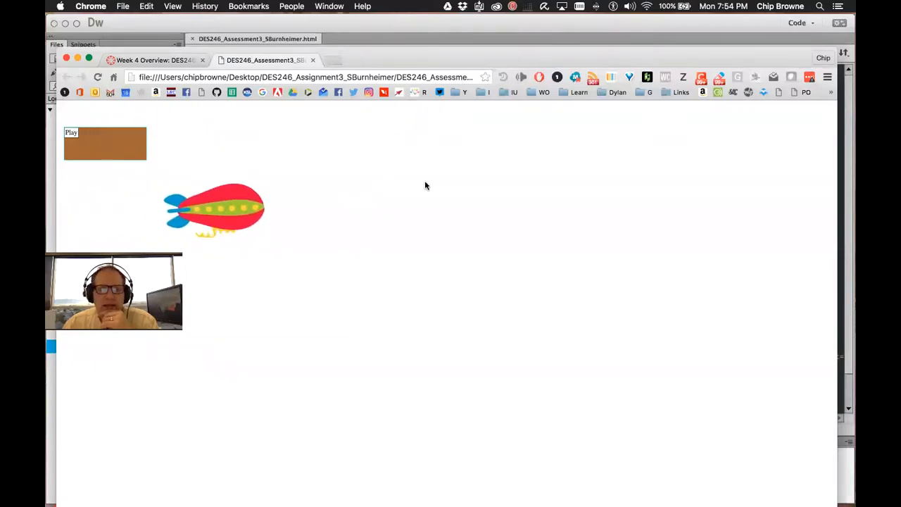
click(112, 144)
click(111, 144)
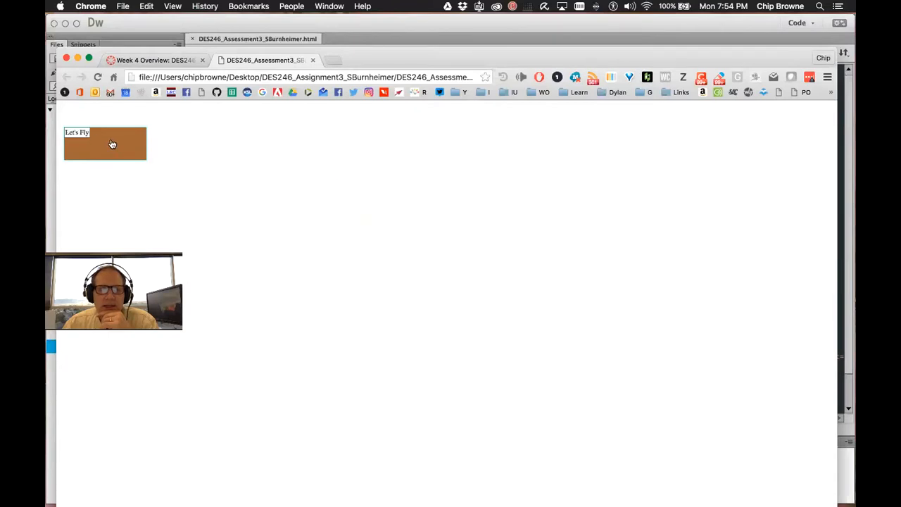
click(111, 145)
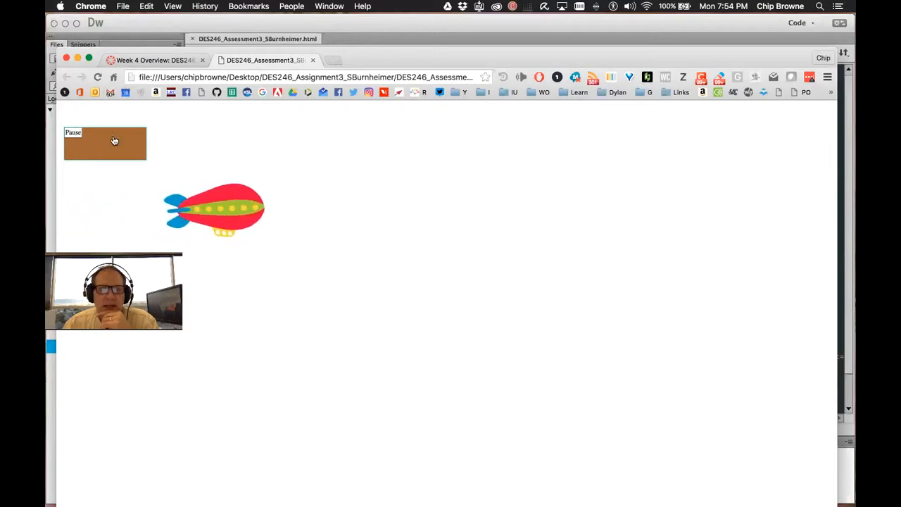
click(114, 141)
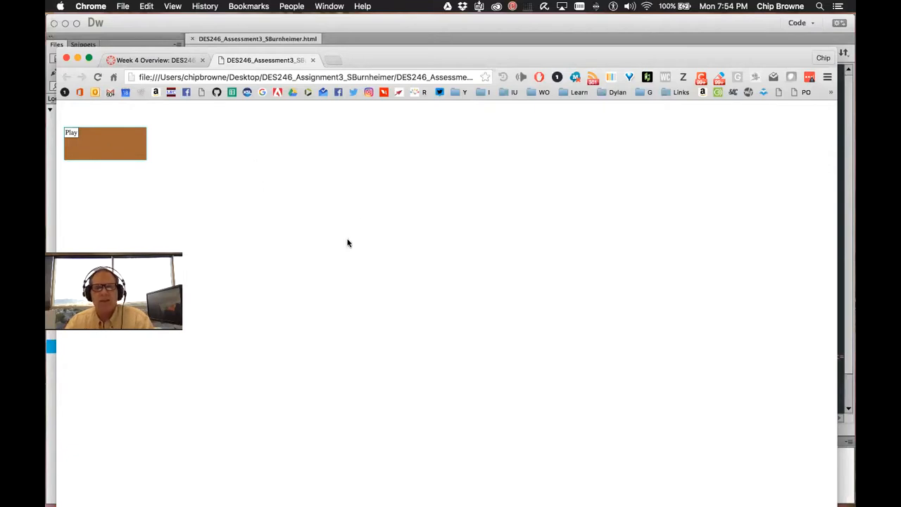
click(110, 146)
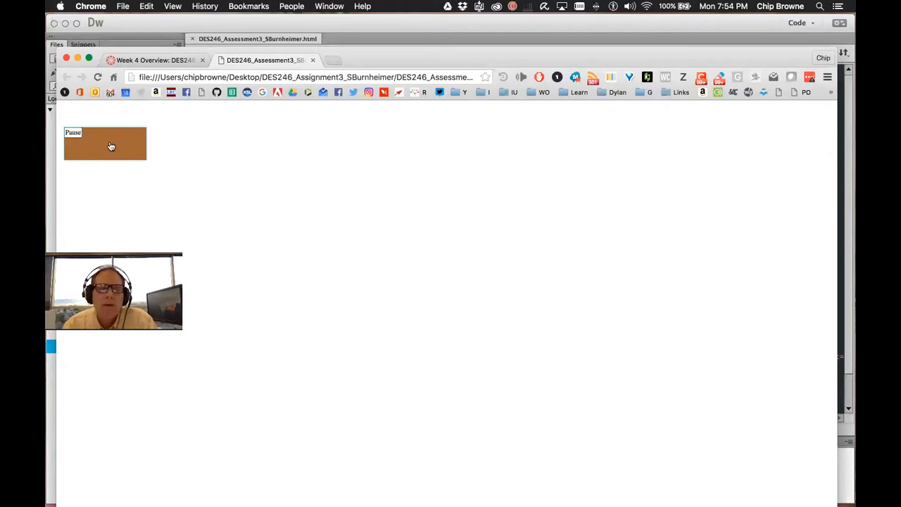
click(111, 147)
Inspect the Flash Player context menu on the ad several times, then dismiss it
right_click(218, 184)
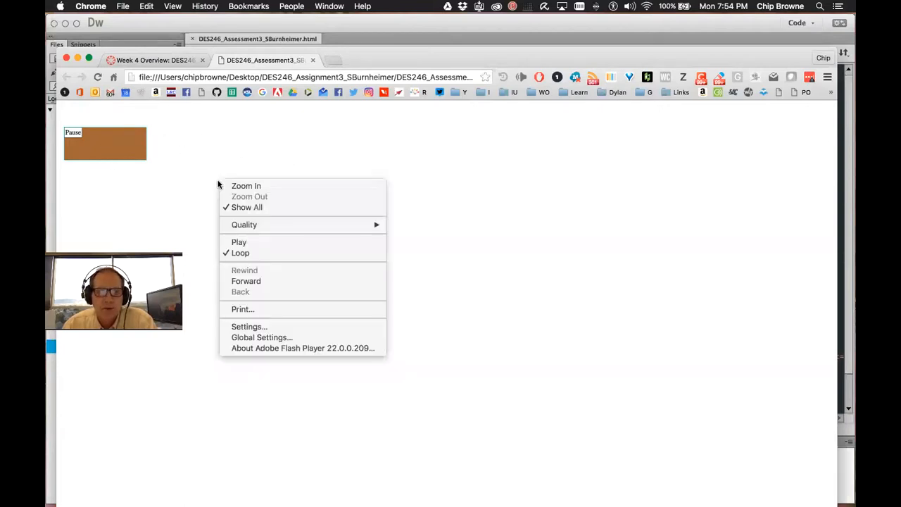
click(328, 148)
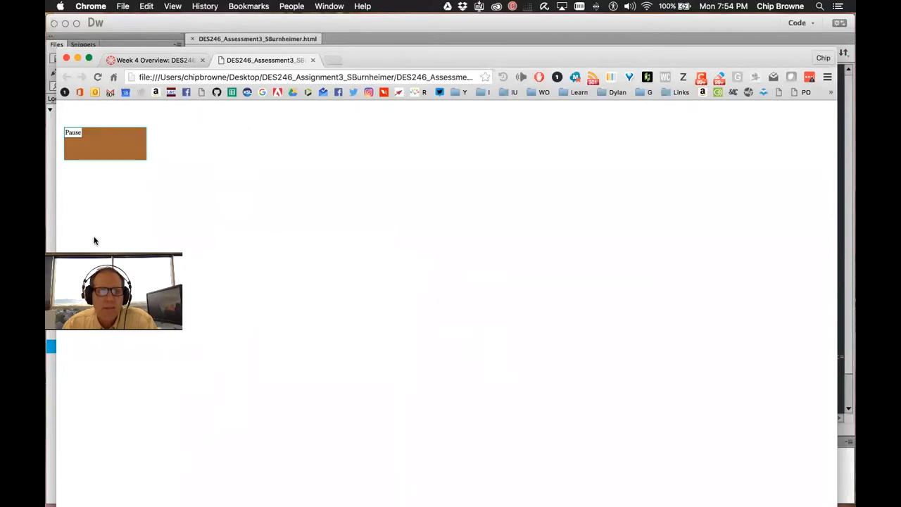
right_click(257, 175)
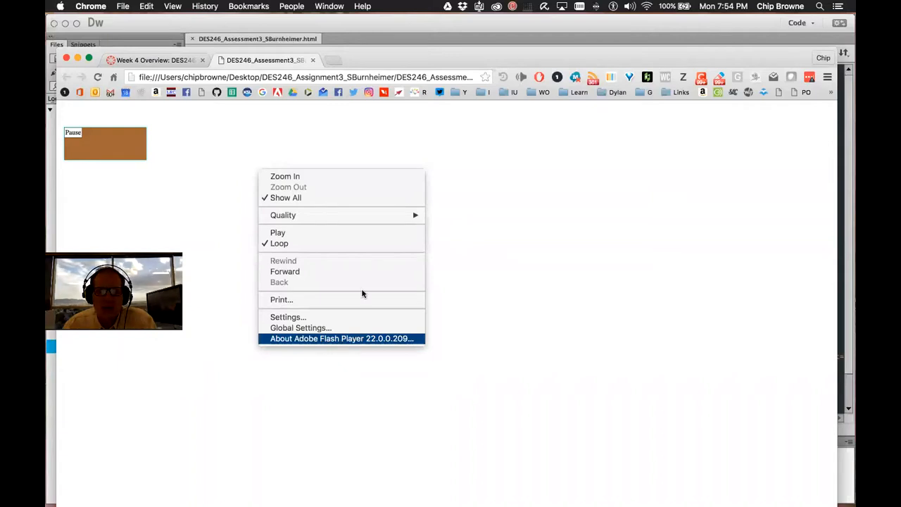
click(269, 152)
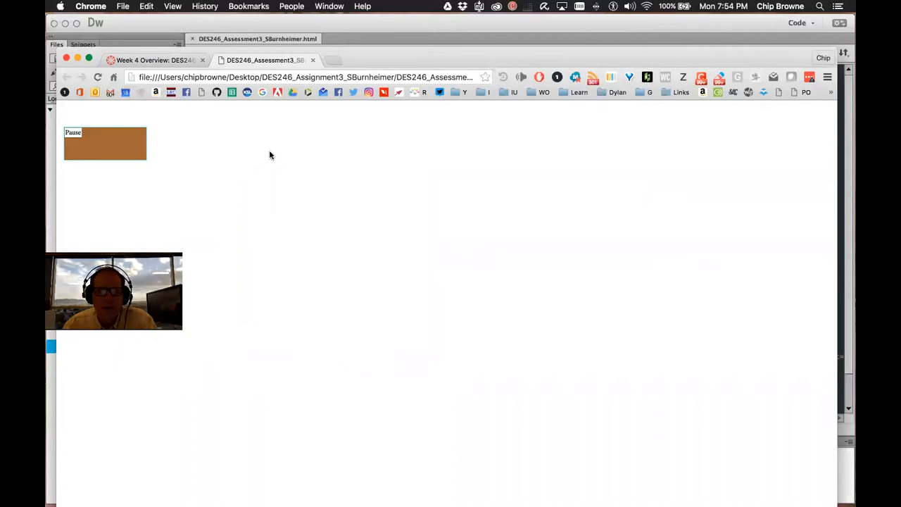
right_click(316, 156)
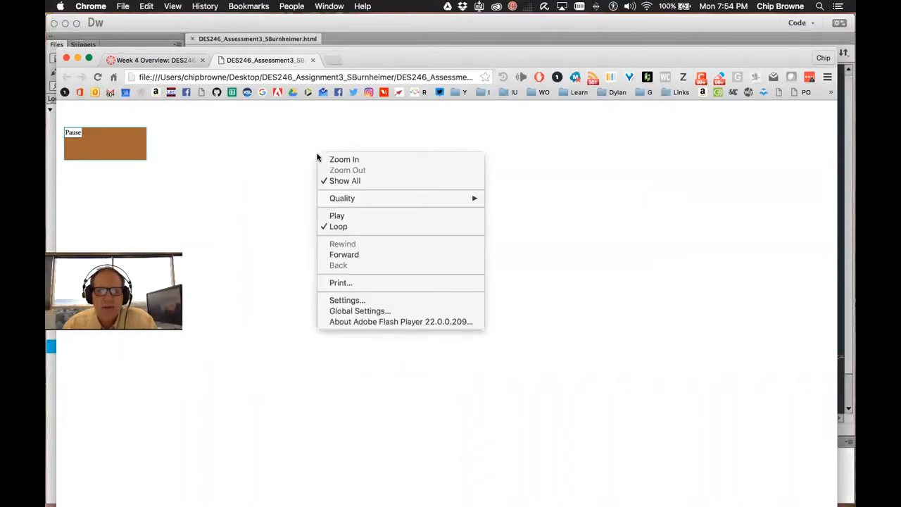
click(371, 141)
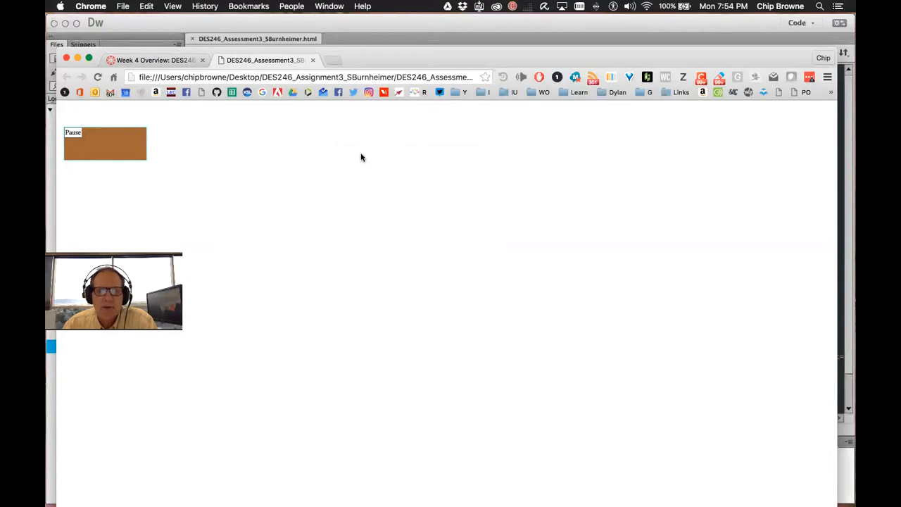
right_click(376, 160)
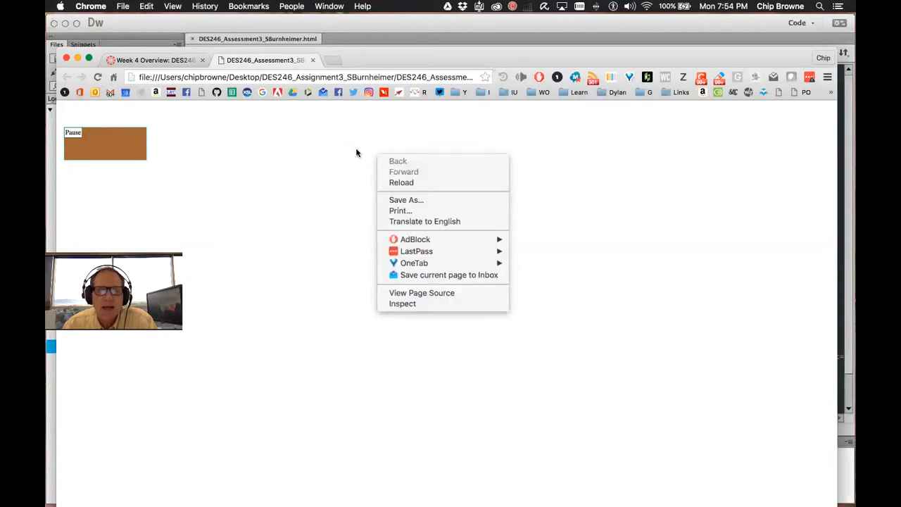
click(336, 139)
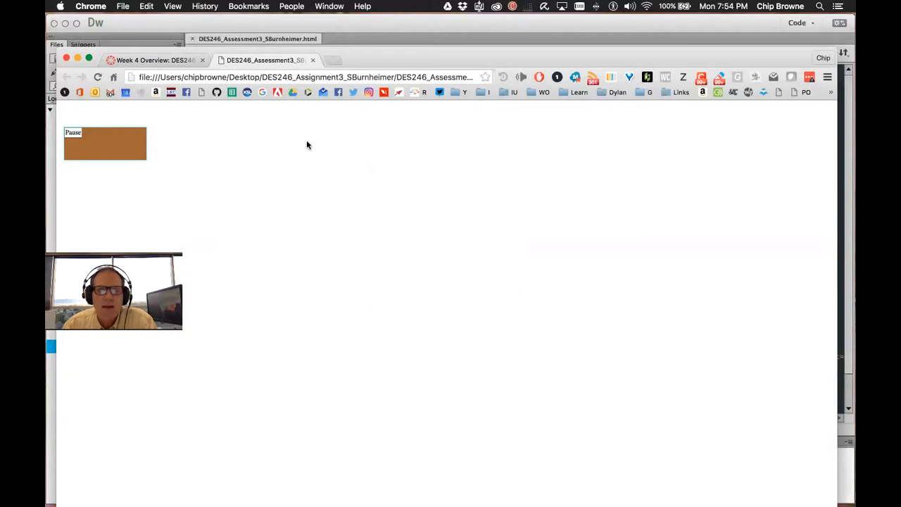
right_click(364, 154)
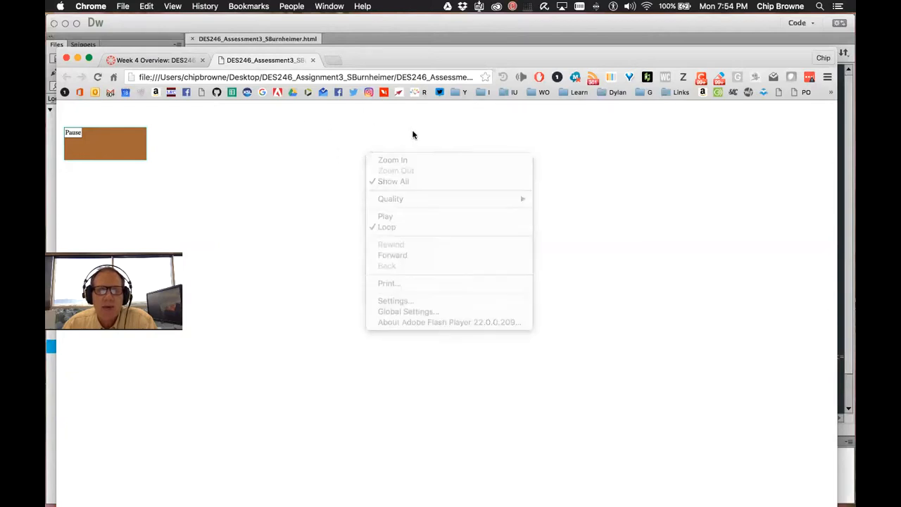
right_click(204, 235)
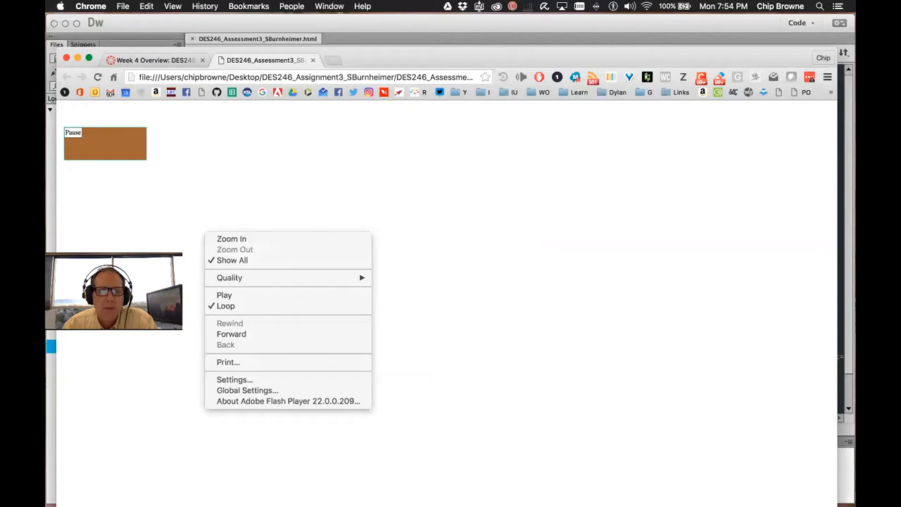
key(Escape)
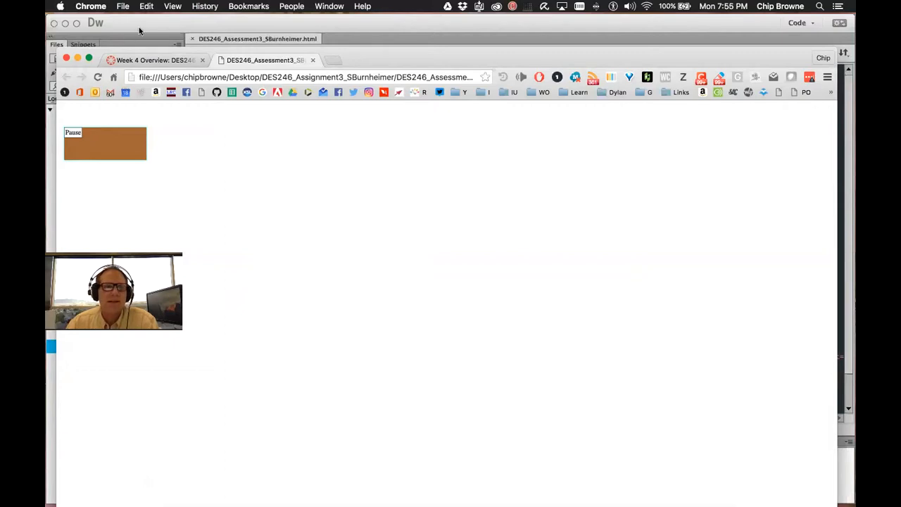
In Dreamweaver, highlight the body element, the style block and the object tag on line 14
click(167, 24)
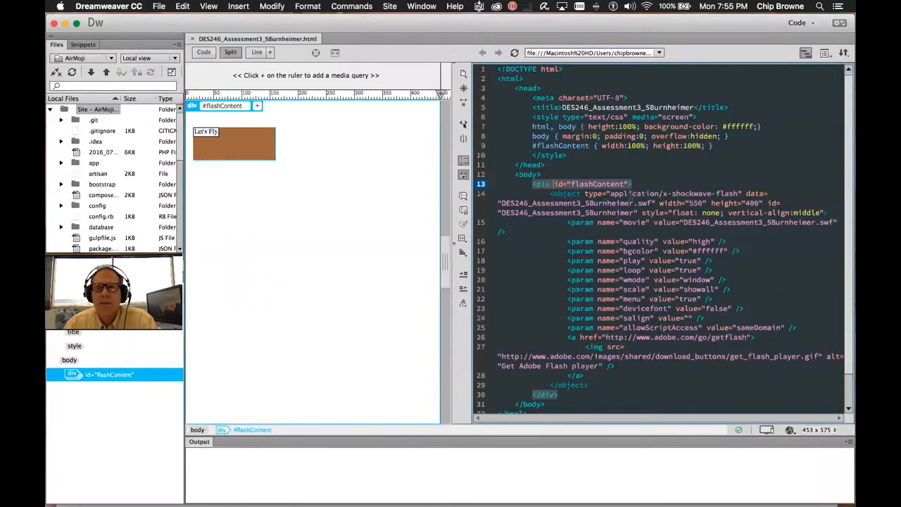
click(609, 176)
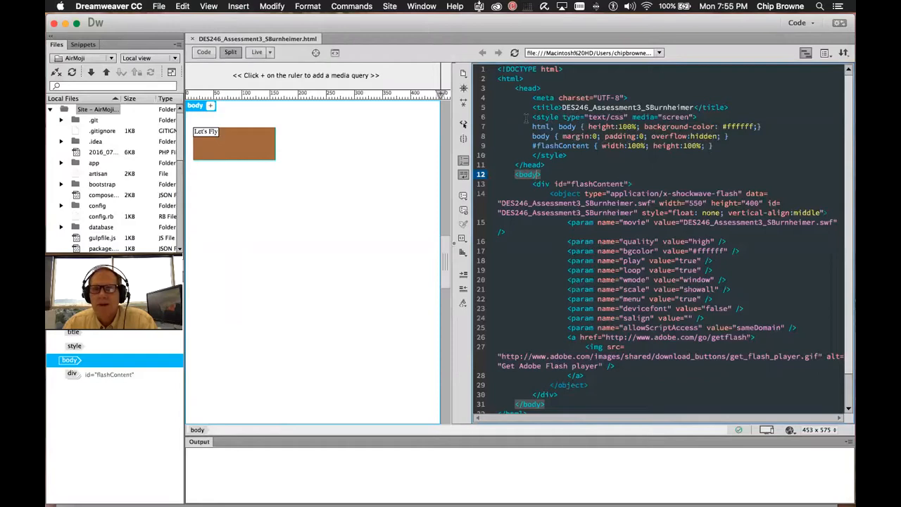
drag(526, 116, 734, 147)
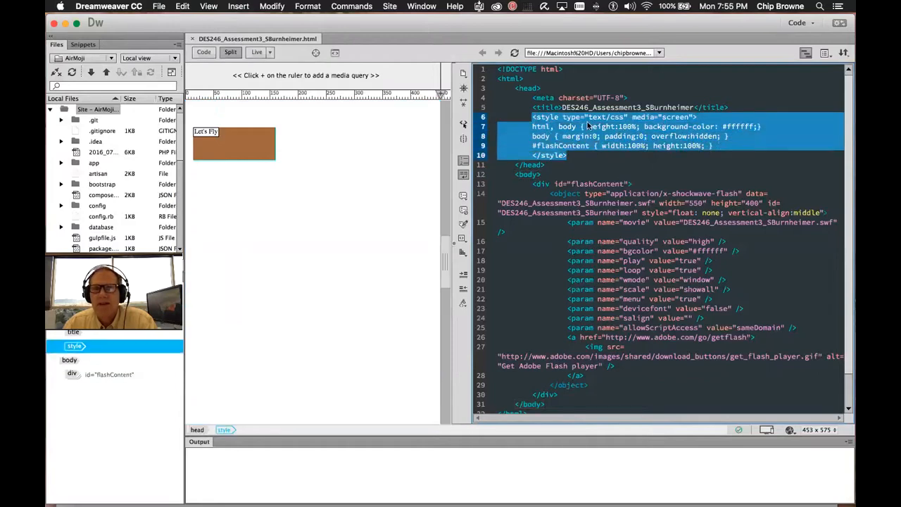
click(632, 126)
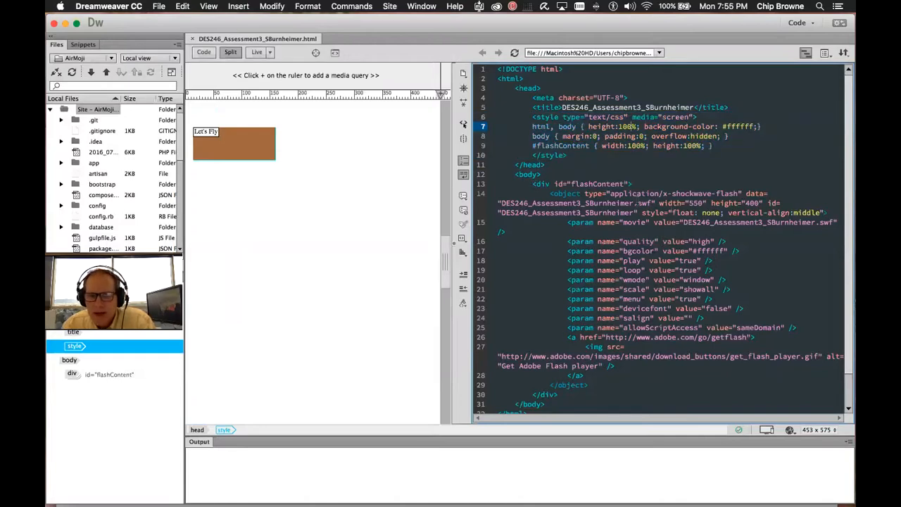
double_click(565, 193)
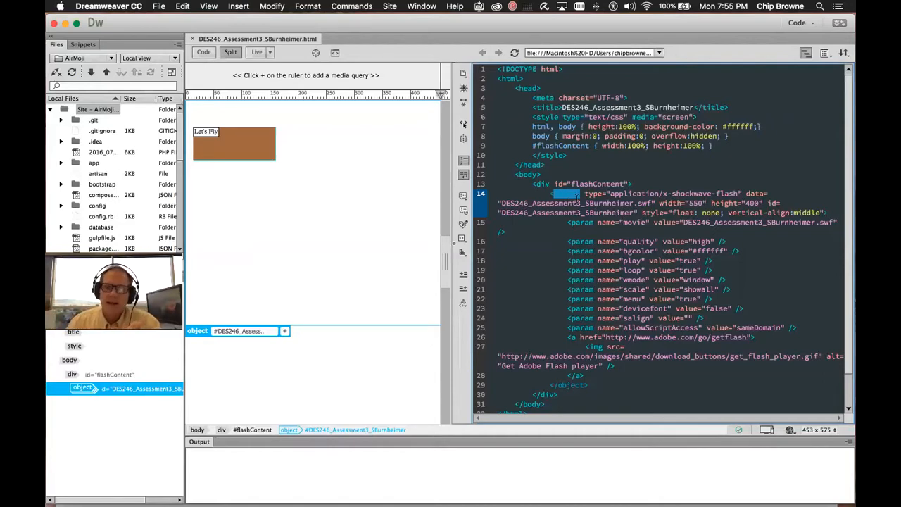
click(588, 194)
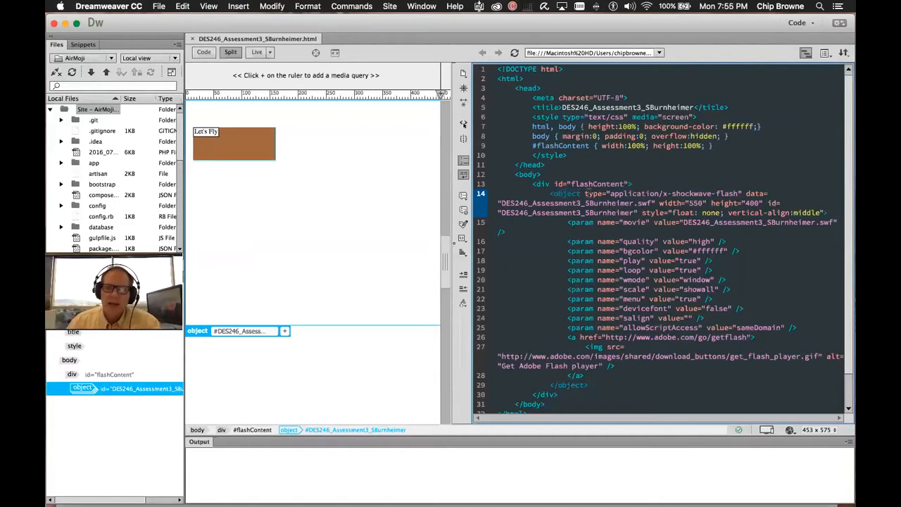
click(634, 203)
drag(611, 203, 676, 194)
drag(611, 193, 740, 199)
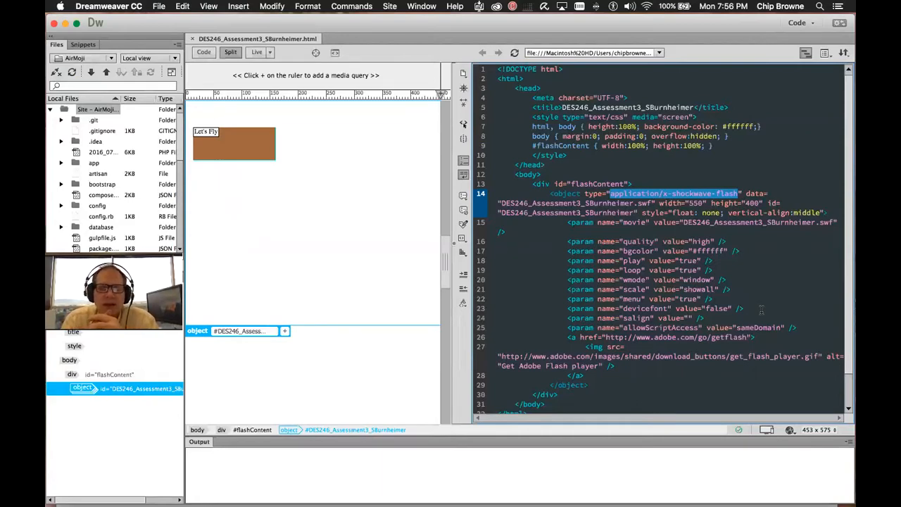
double_click(637, 194)
drag(662, 193, 739, 193)
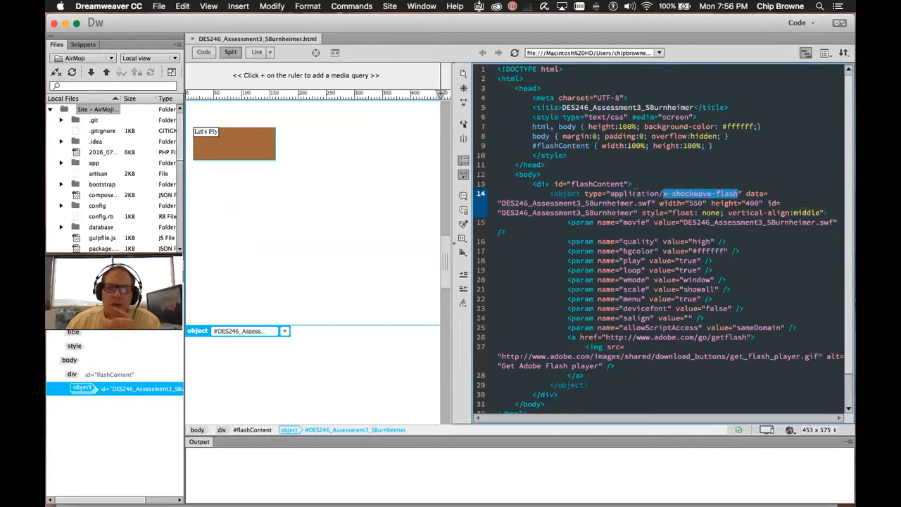
double_click(636, 194)
drag(662, 195, 738, 194)
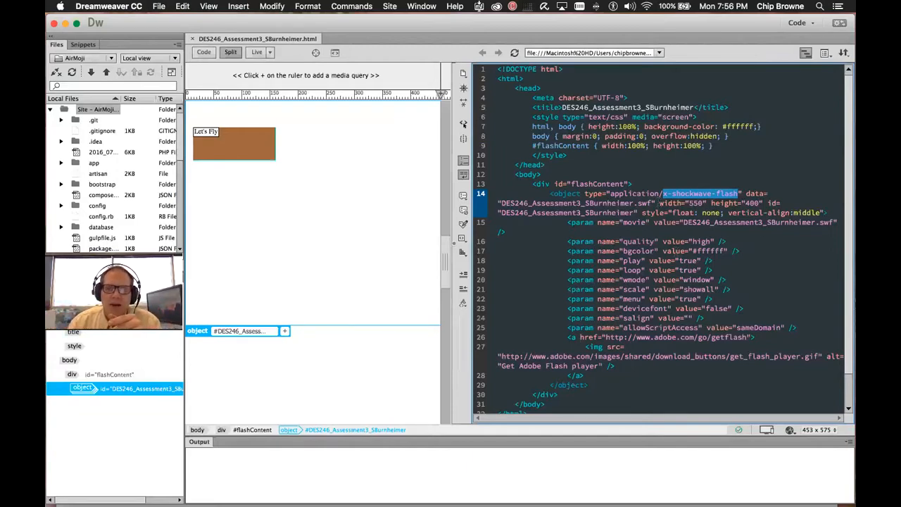
click(750, 193)
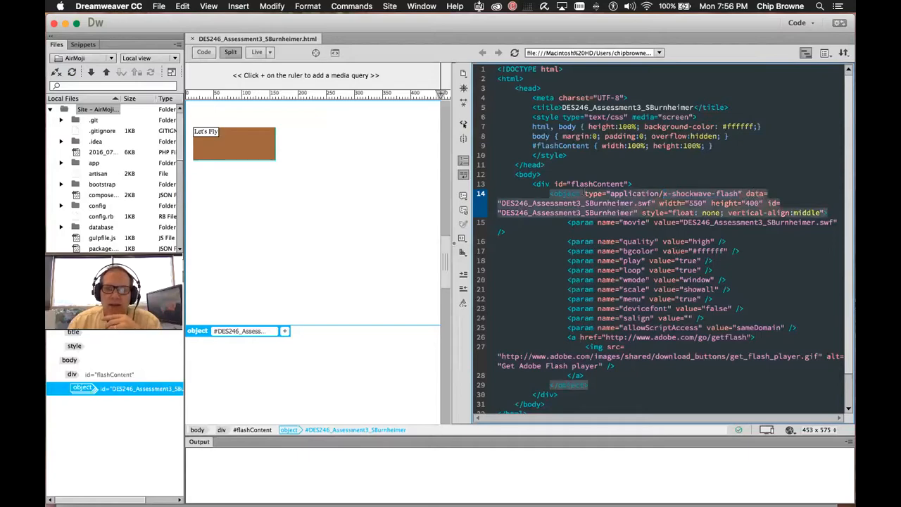
drag(500, 212, 567, 211)
drag(501, 203, 648, 204)
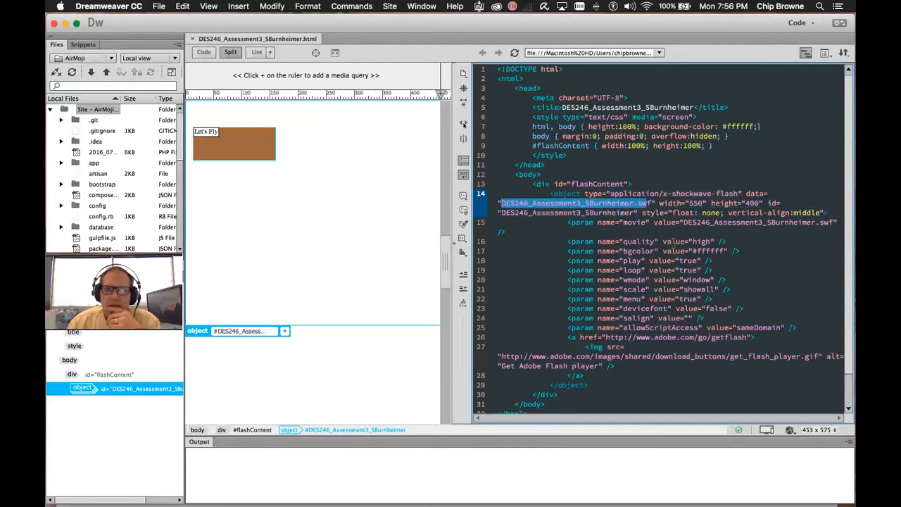
shift+click(651, 205)
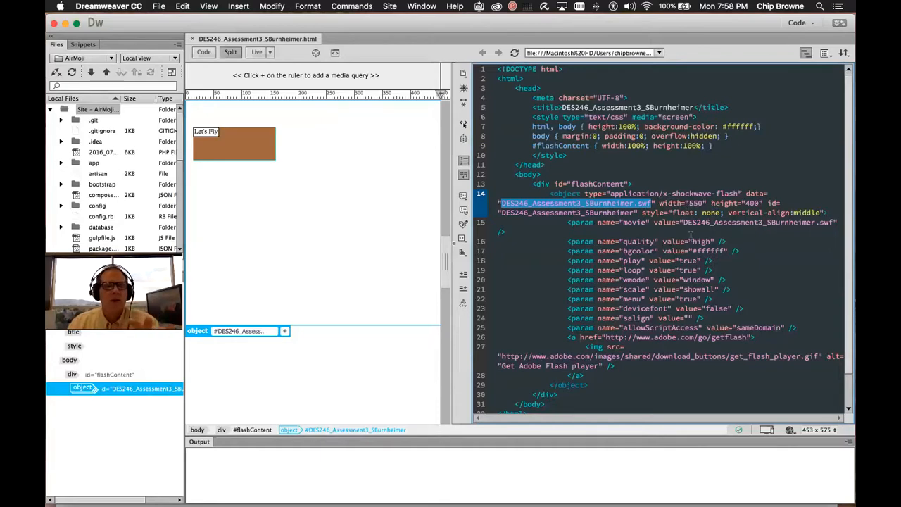
drag(609, 193, 738, 194)
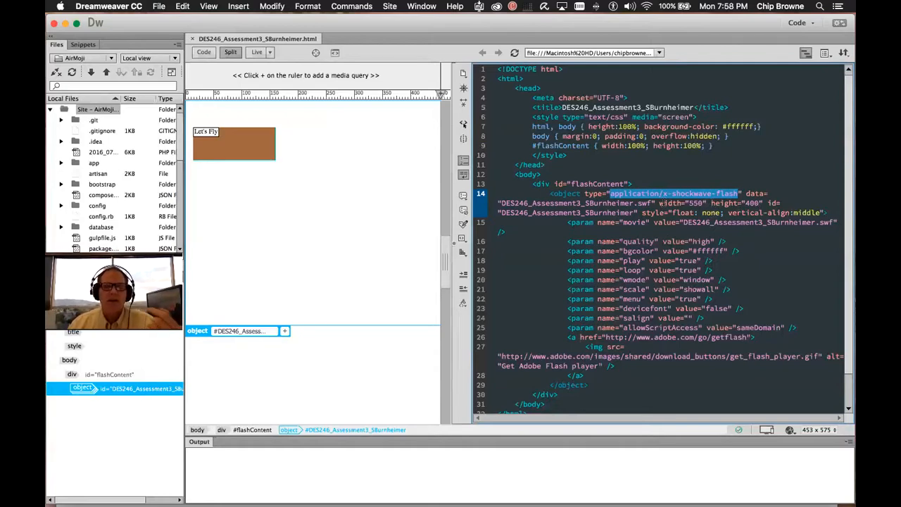
scroll(660, 203, down, 1)
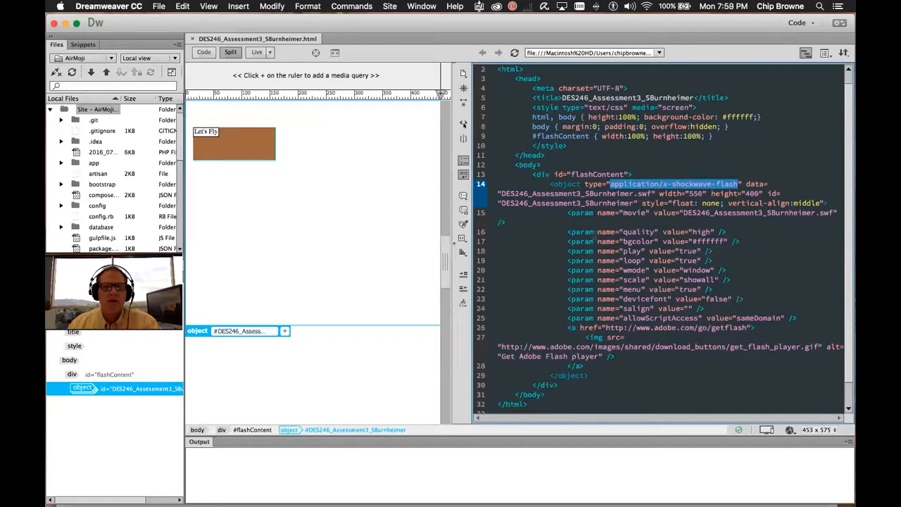
click(611, 185)
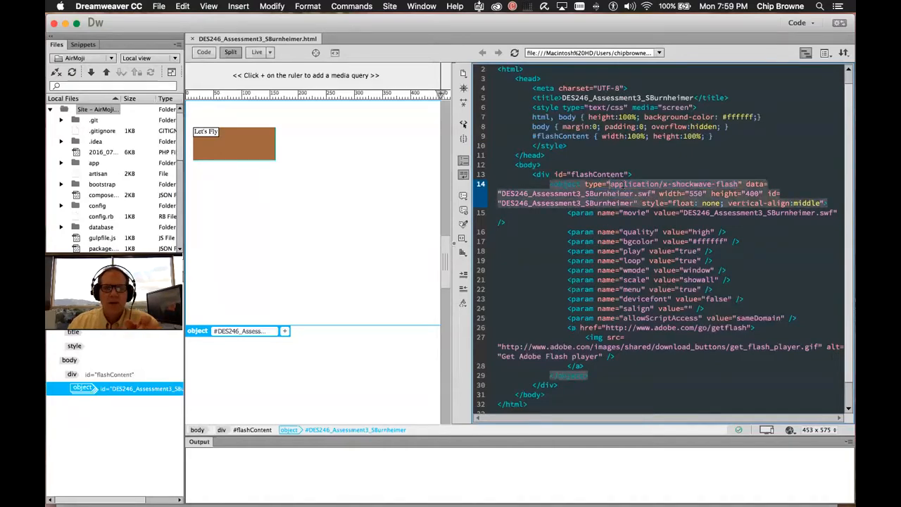
drag(610, 184, 737, 184)
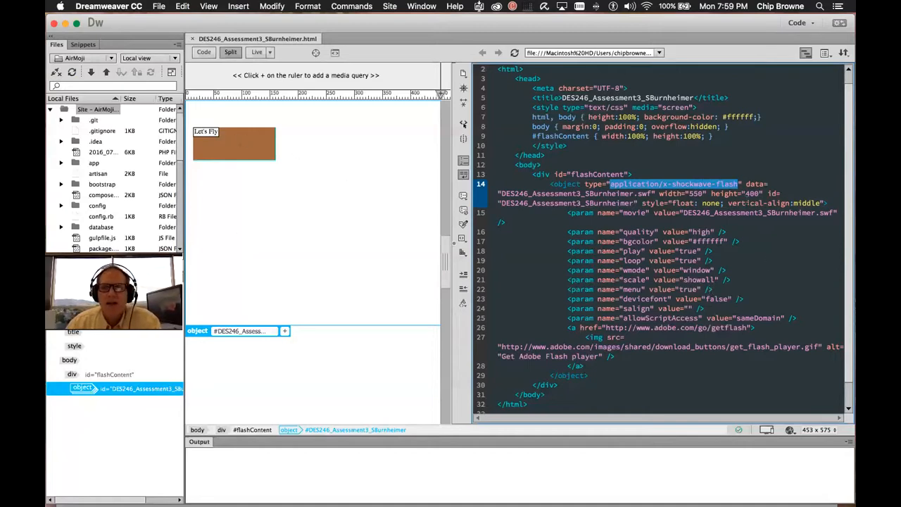
click(663, 191)
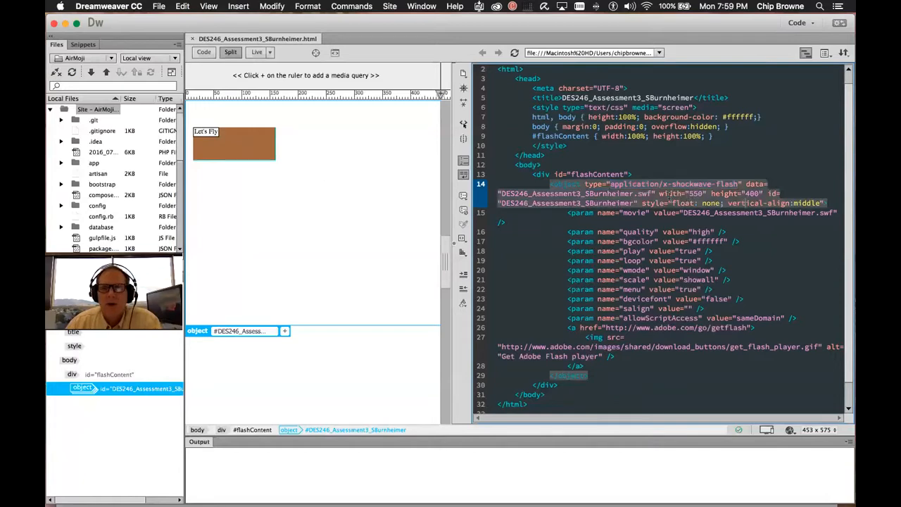
drag(658, 193, 762, 199)
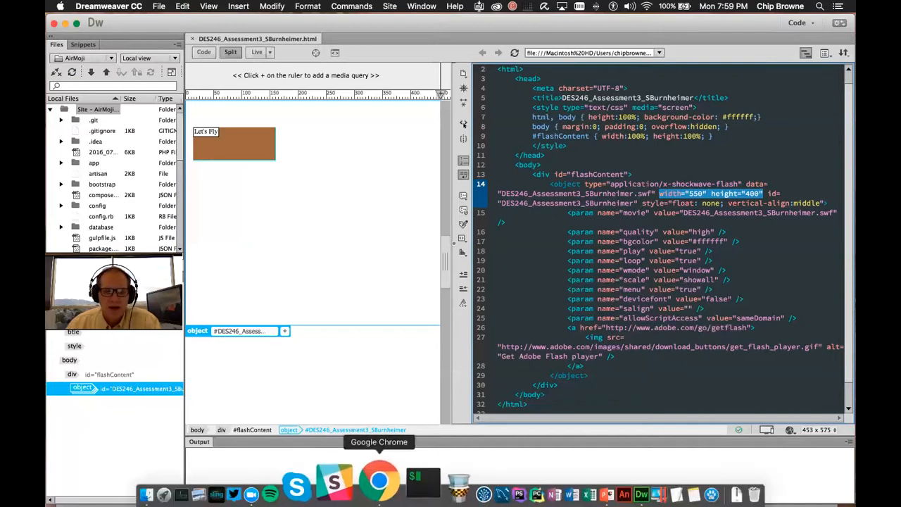
click(375, 482)
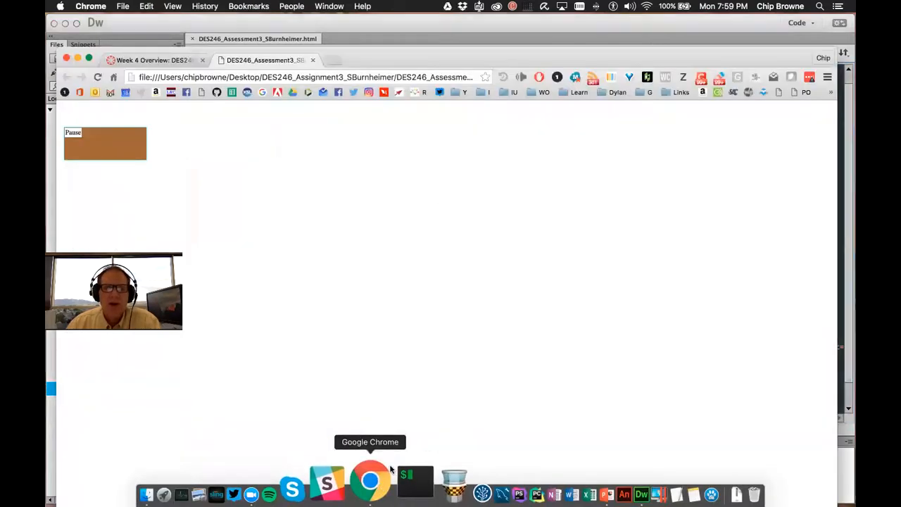
right_click(273, 142)
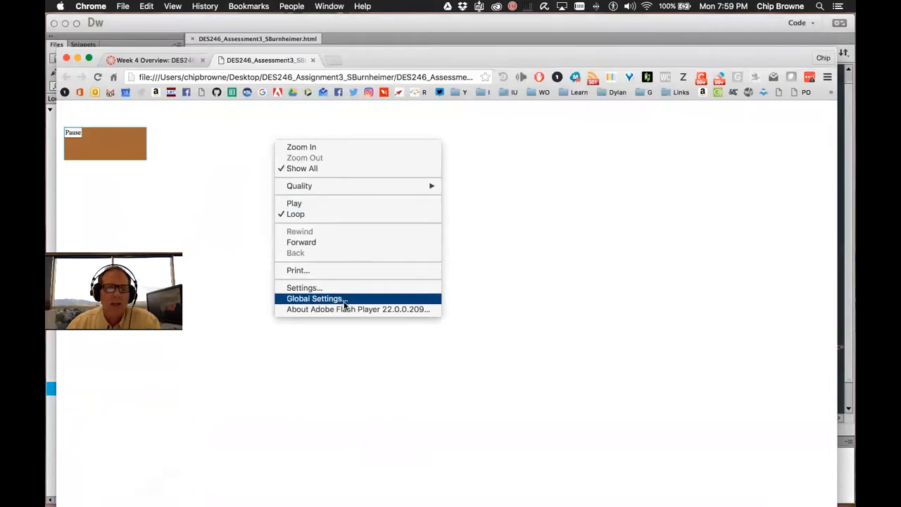
click(229, 156)
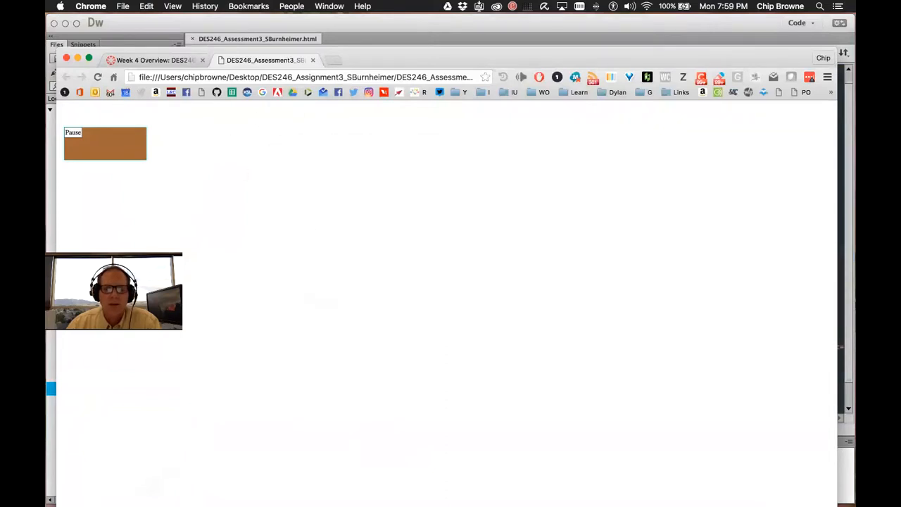
mouse_move(437, 493)
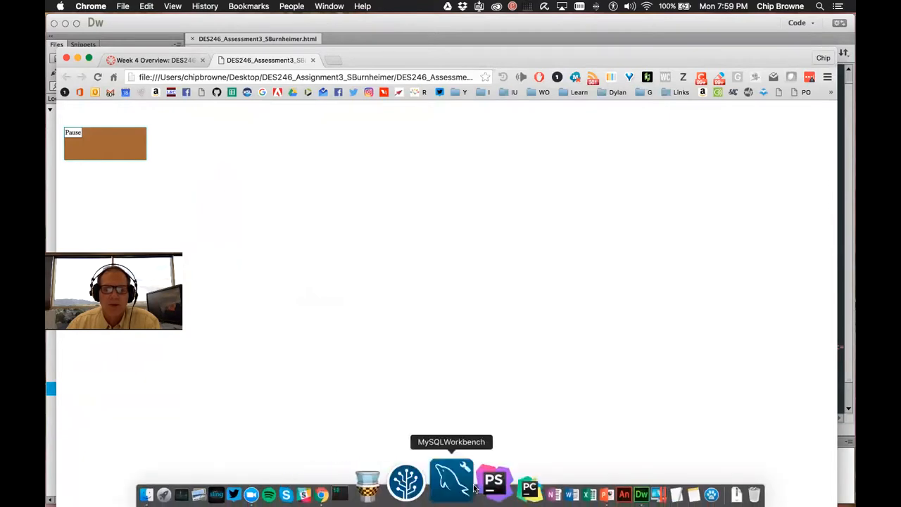
click(589, 484)
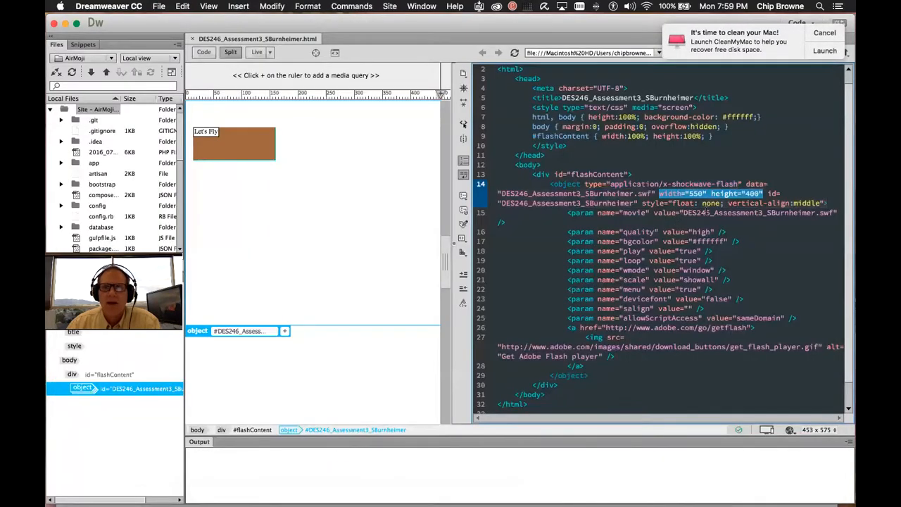
Select the Flash <object> element in Design view, then bring the Chrome preview forward
click(295, 256)
mouse_move(380, 496)
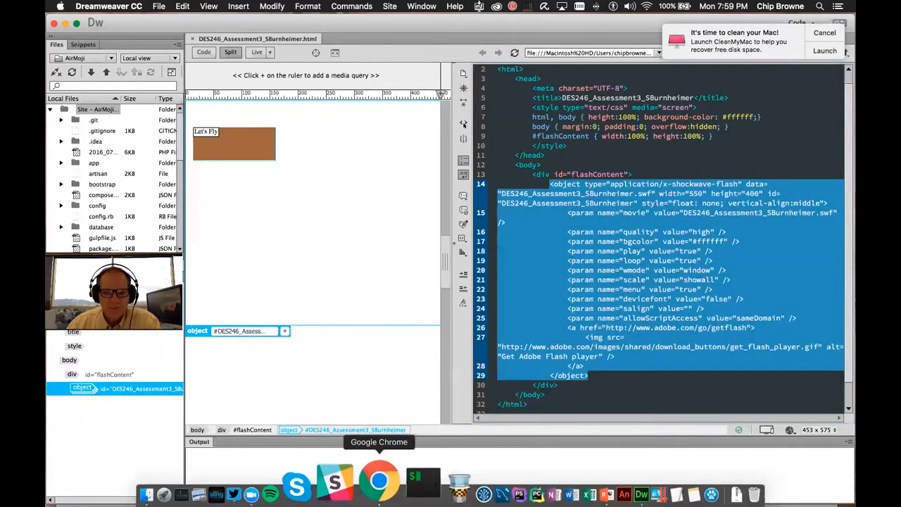
click(400, 480)
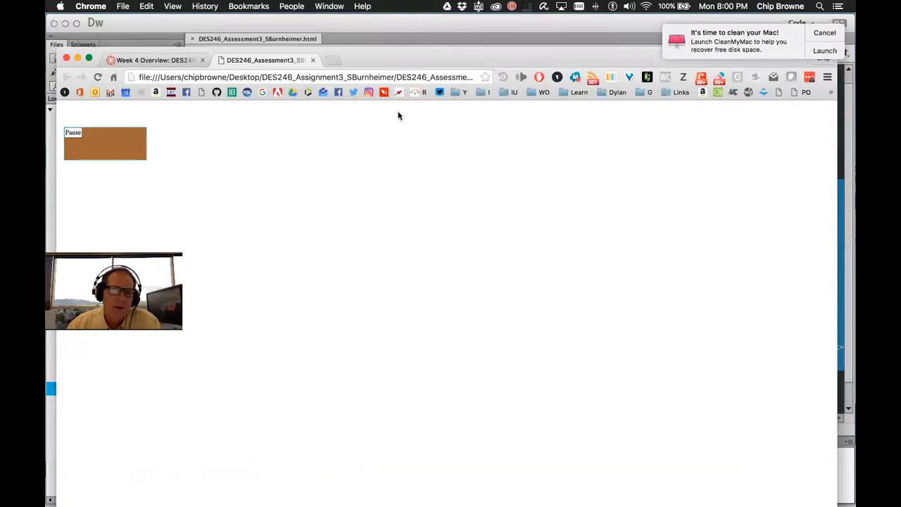
Search Google for BGCOLOR in a new tab and highlight the W3Schools bgcolor example
click(334, 60)
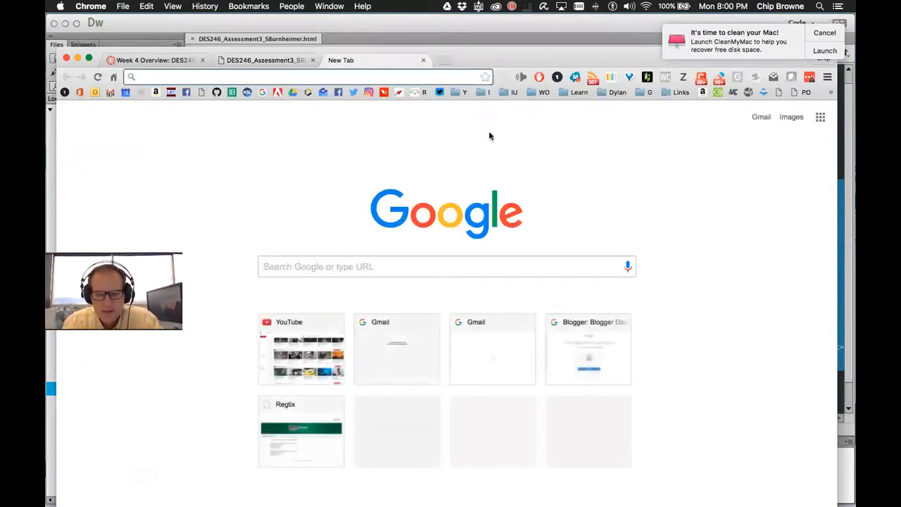
text(BGCOLOR)
key(Return)
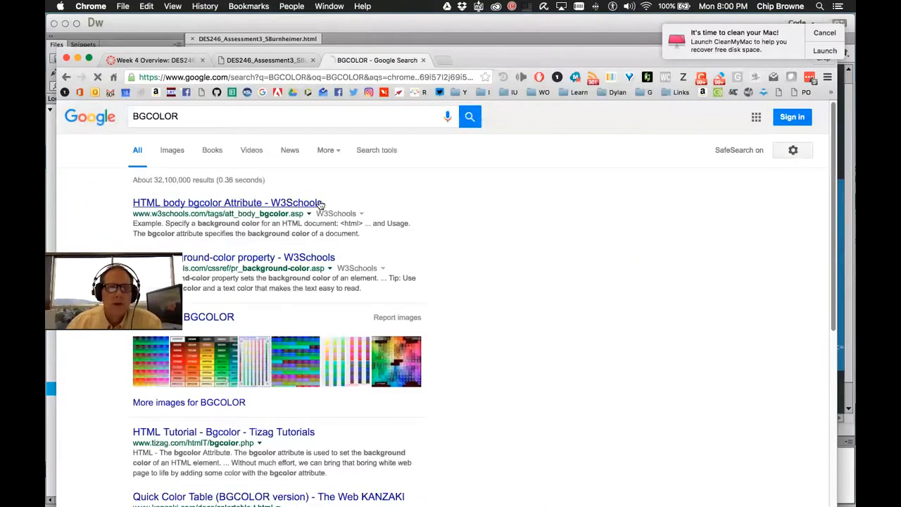
click(320, 203)
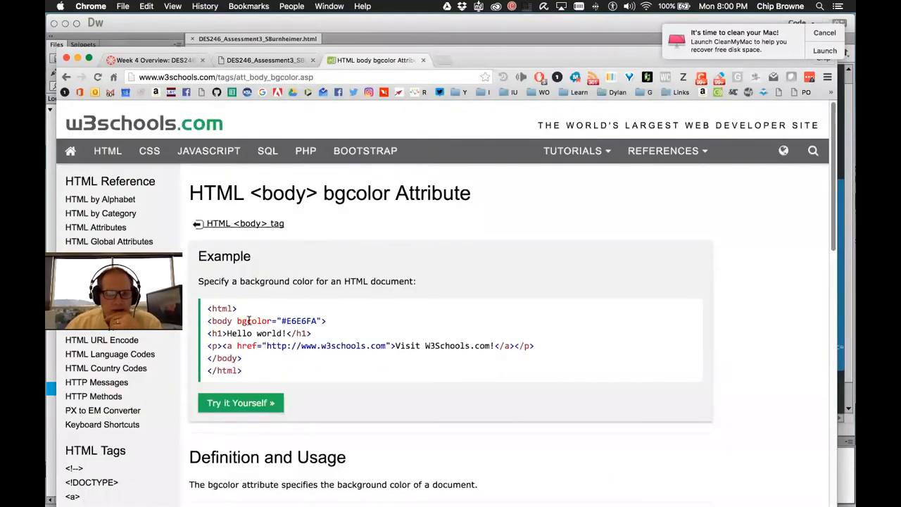
drag(237, 320, 322, 320)
key(super+c)
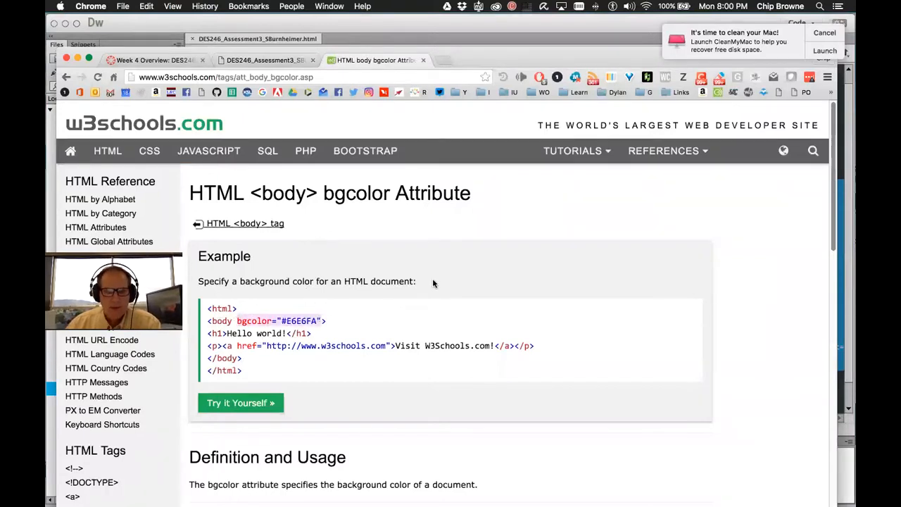
Return to Dreamweaver and deselect the object code block
mouse_move(368, 496)
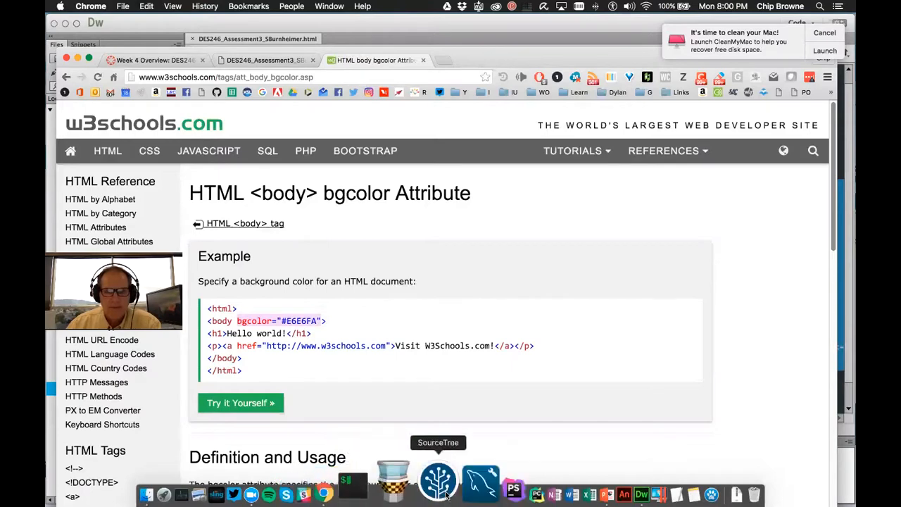
click(583, 479)
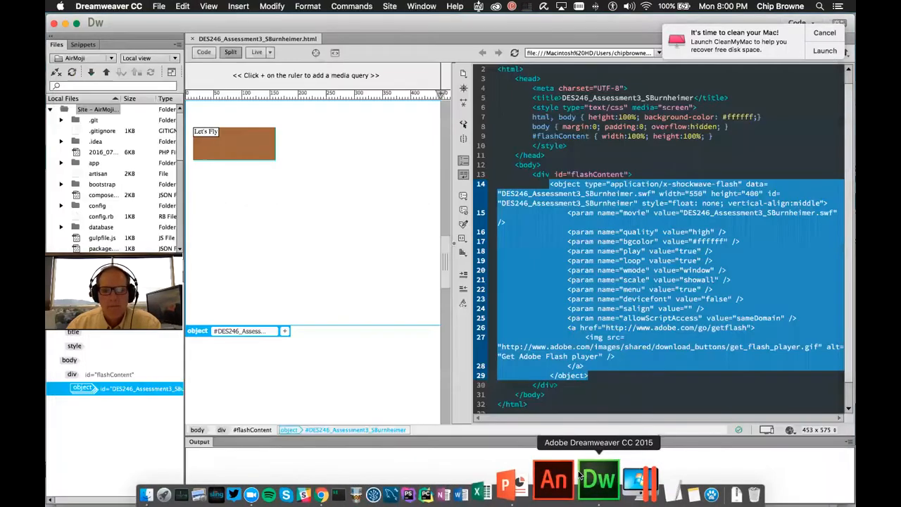
click(618, 240)
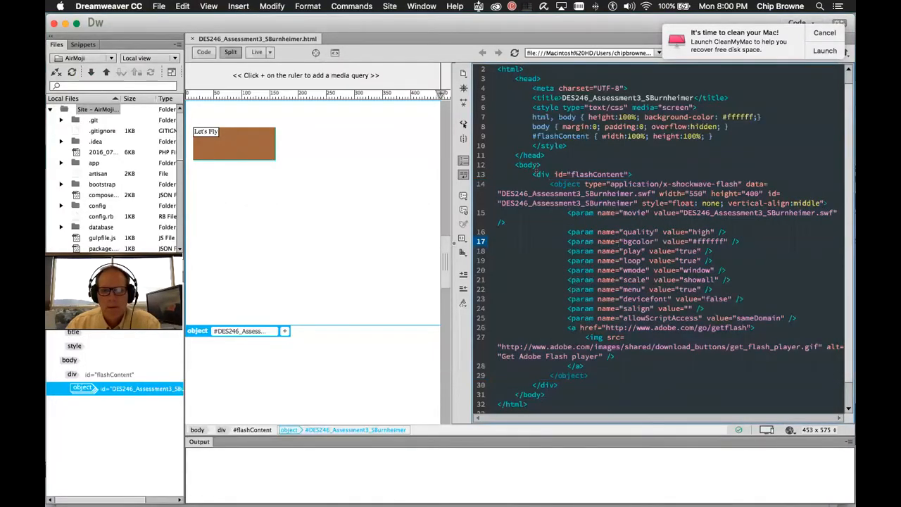
Add bgcolor="#E6E6FA" to the body tag and save the HTML file
click(536, 164)
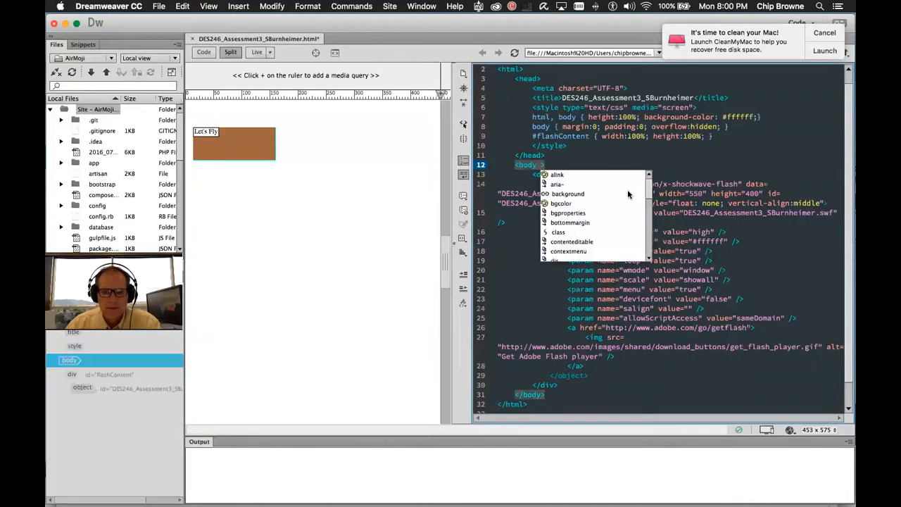
key(super+v)
click(669, 165)
key(super+s)
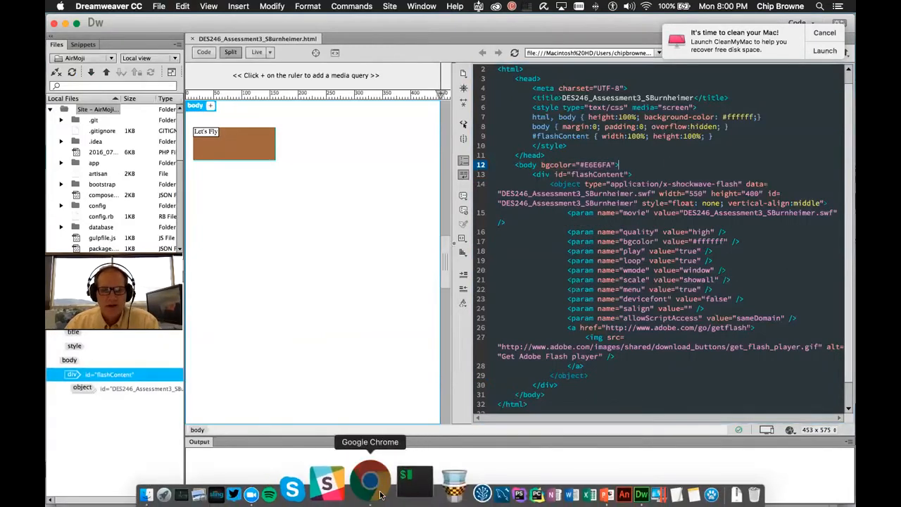
Check the assessment page preview tab in Chrome, then go back to Dreamweaver
click(371, 483)
click(252, 60)
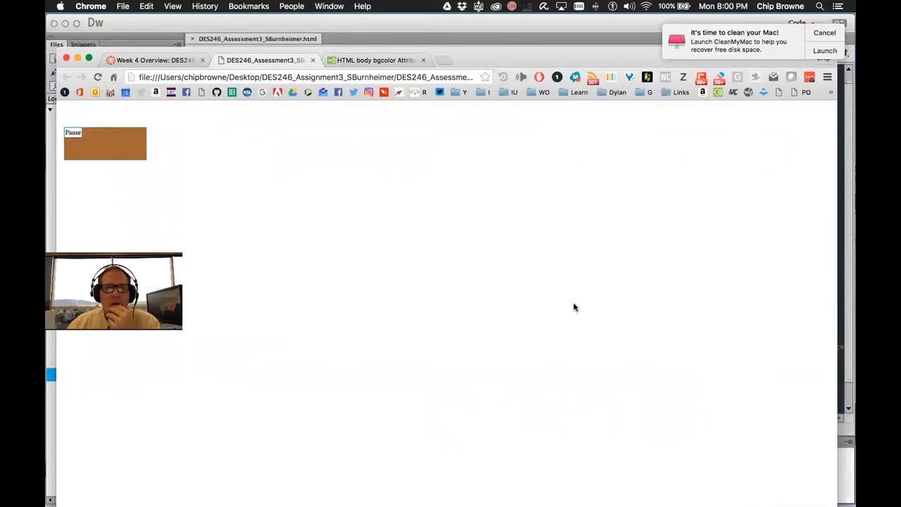
mouse_move(345, 484)
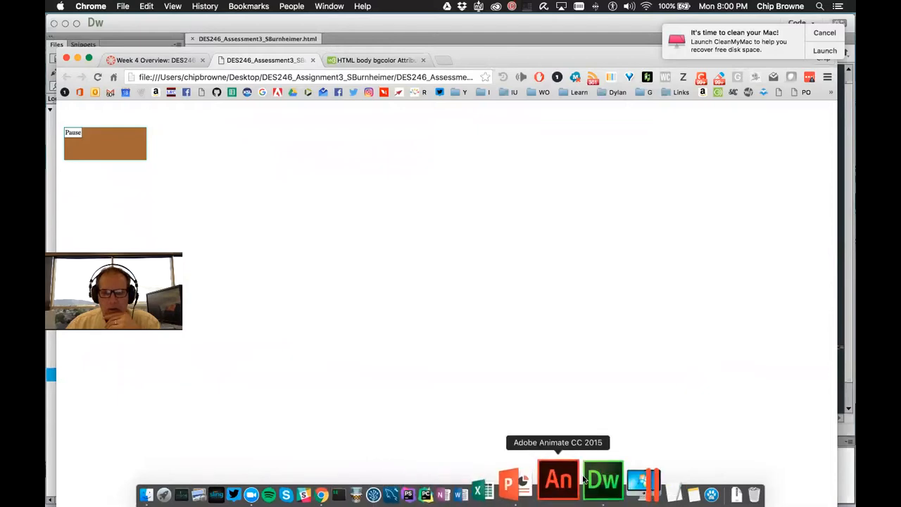
click(576, 479)
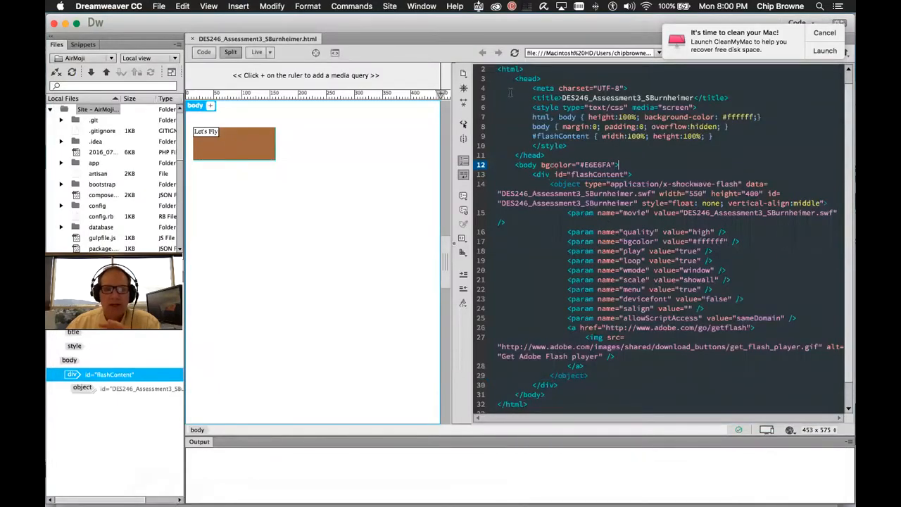
drag(502, 65, 543, 406)
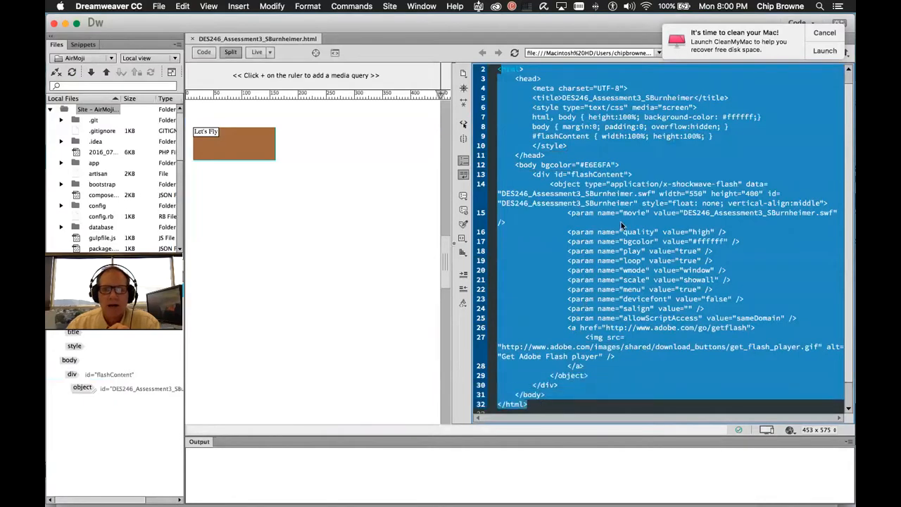
click(621, 222)
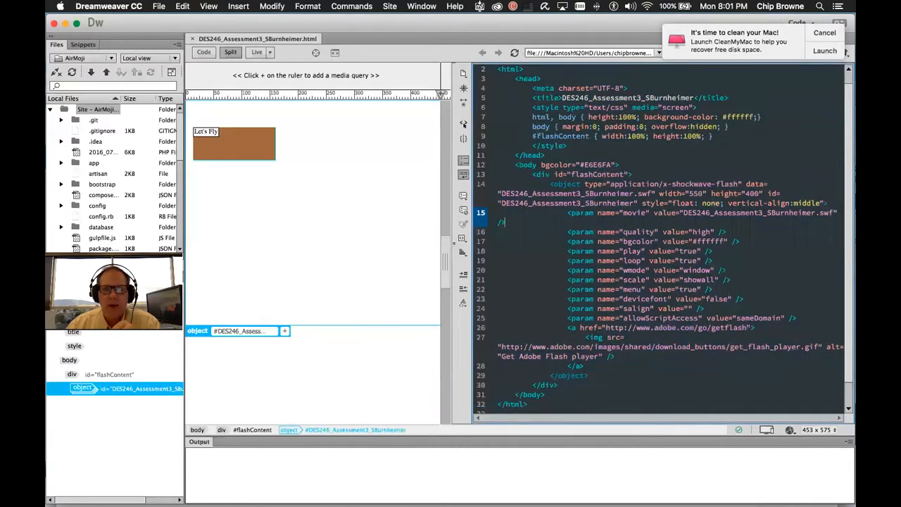
drag(500, 69, 591, 411)
scroll(628, 322, down, 1)
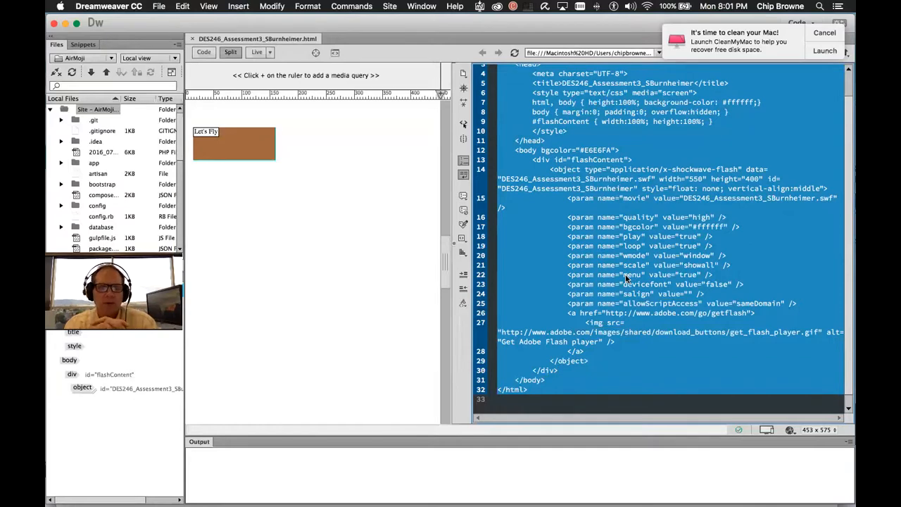
click(671, 171)
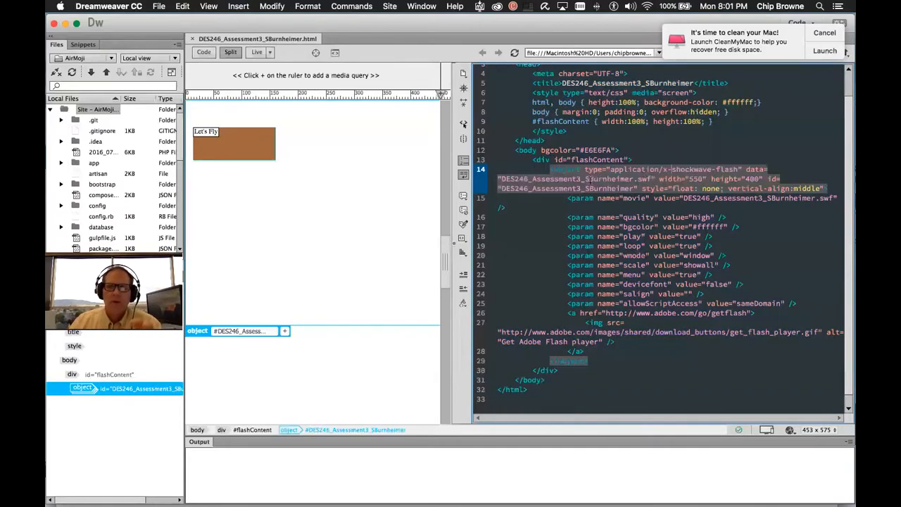
drag(550, 169, 633, 356)
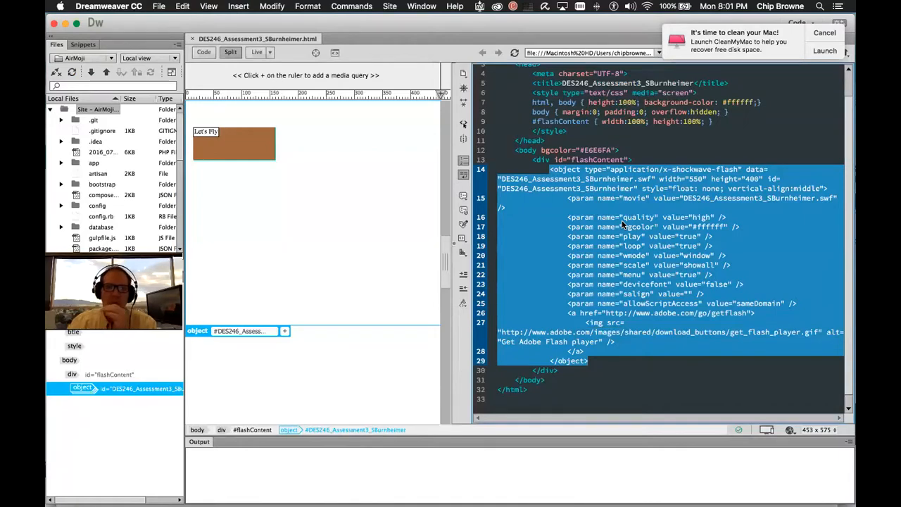
Select the body's bgcolor="#E6E6FA" attribute on line 12, then switch to the Chrome preview
click(529, 151)
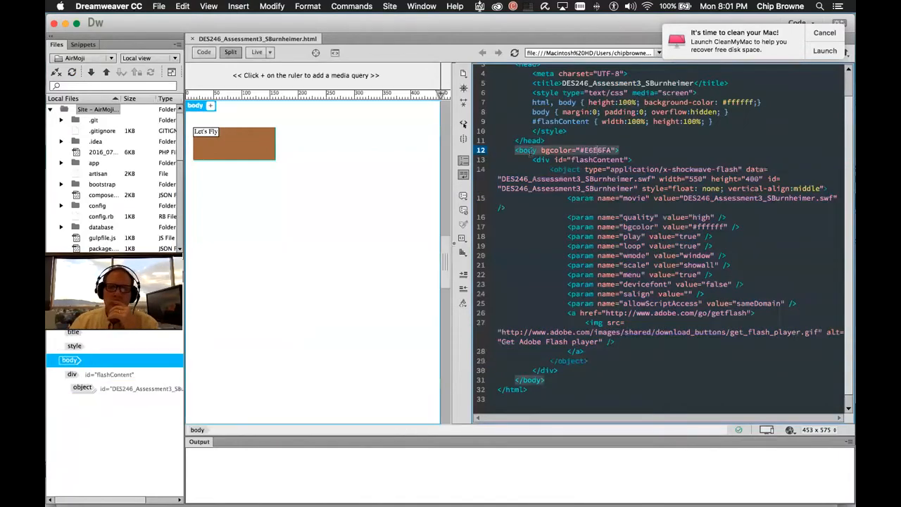
drag(541, 151, 615, 151)
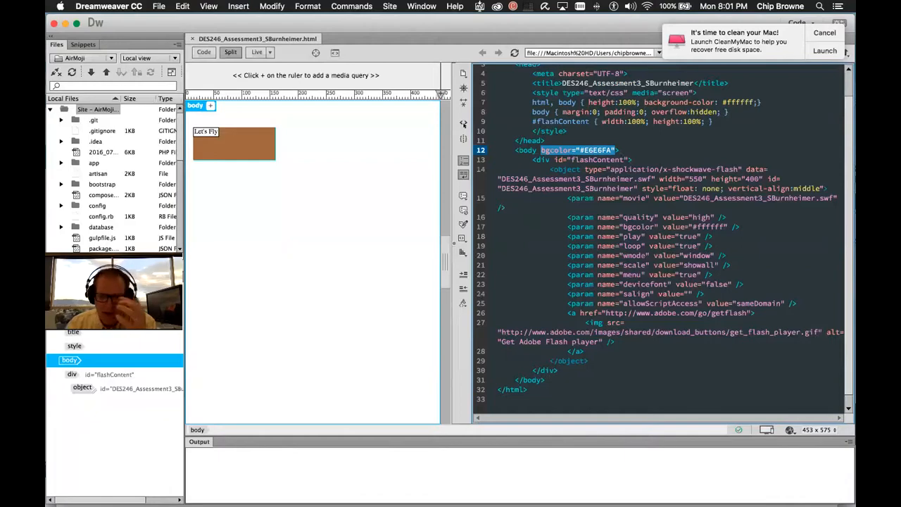
mouse_move(545, 493)
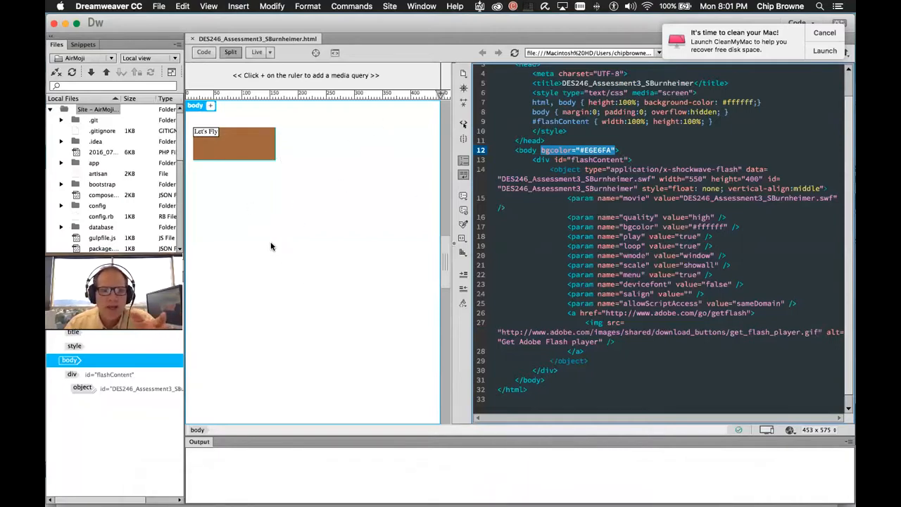
key(Down)
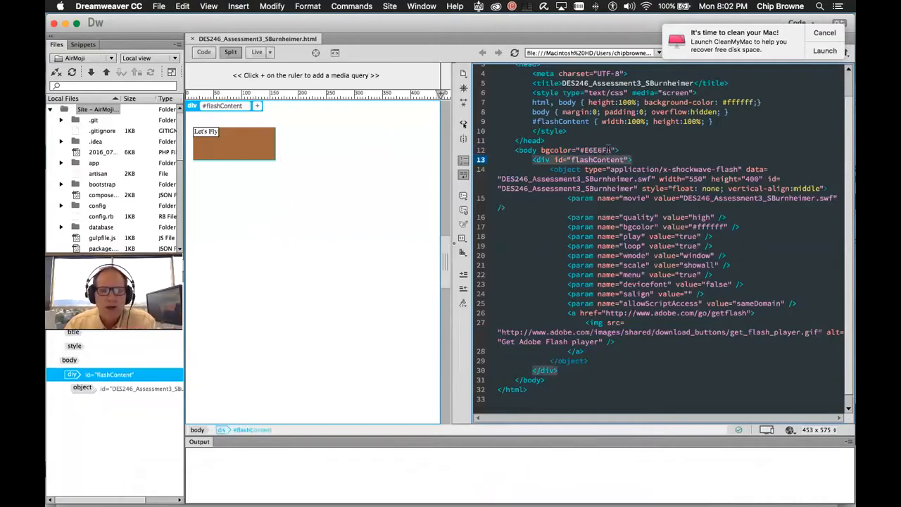
drag(539, 150, 617, 151)
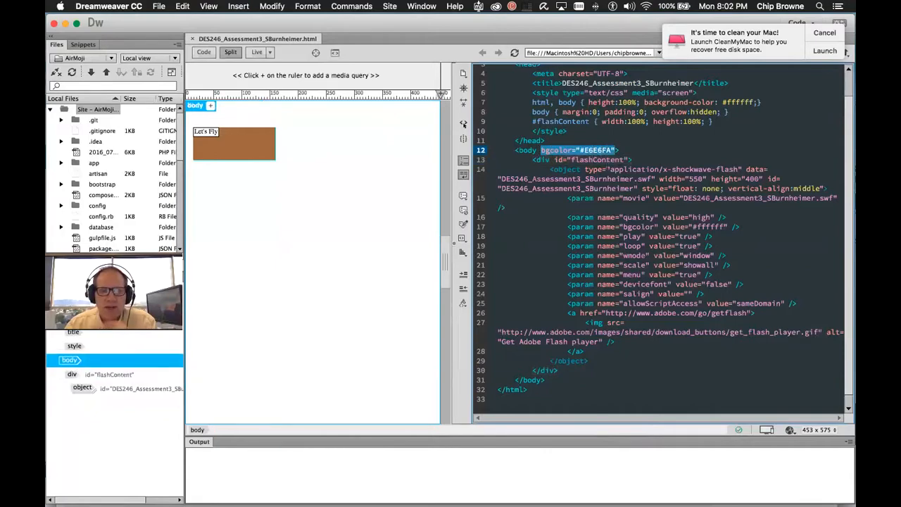
mouse_move(502, 493)
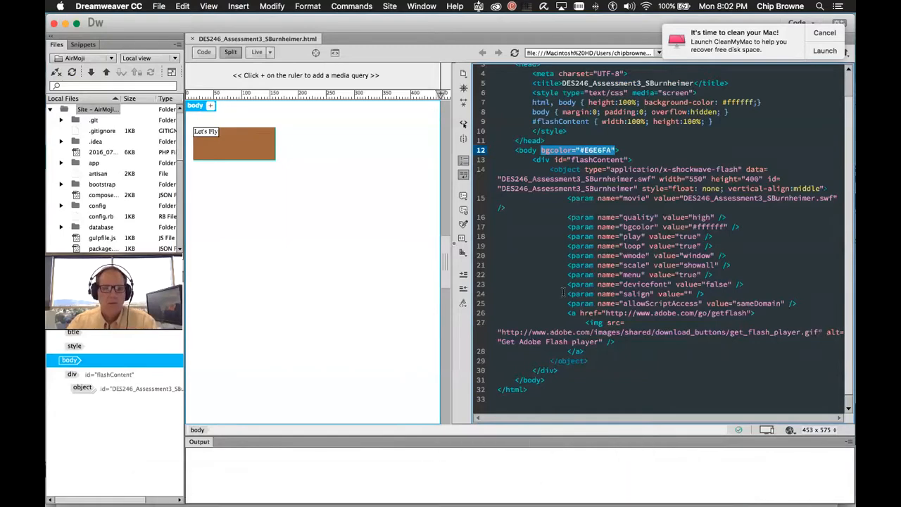
key(super+Tab)
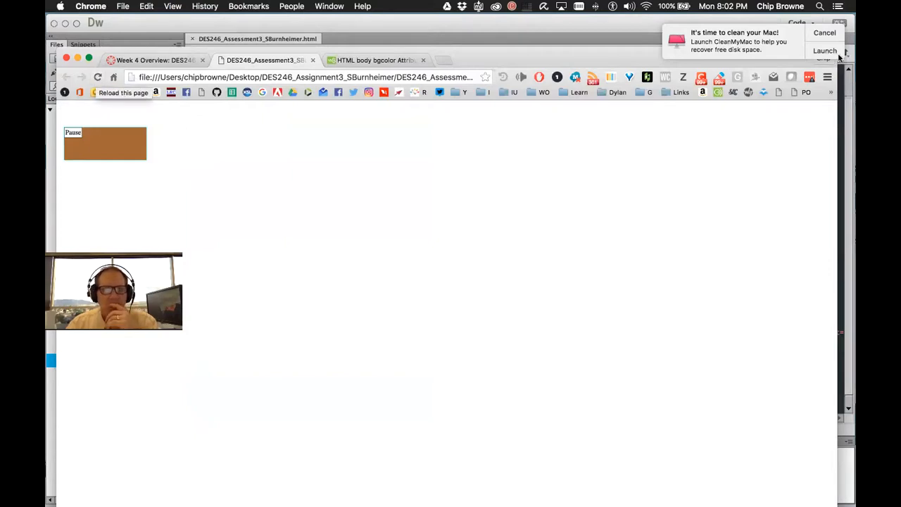
Dismiss the notification, reload the ad preview twice, and check the Flash Player options on the ad
click(824, 33)
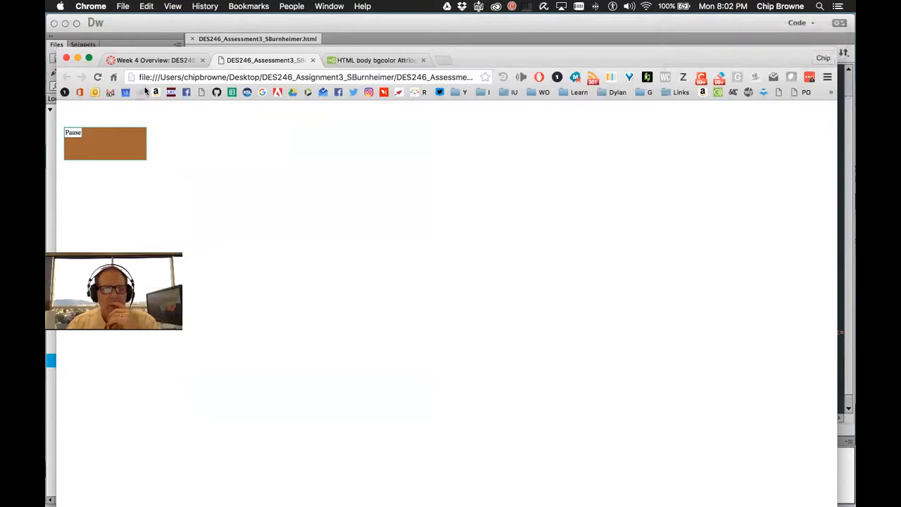
click(98, 77)
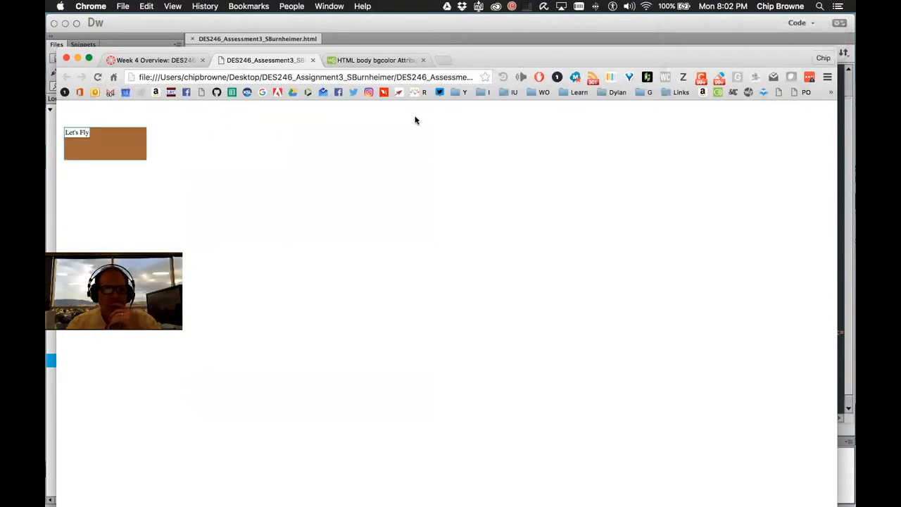
click(97, 77)
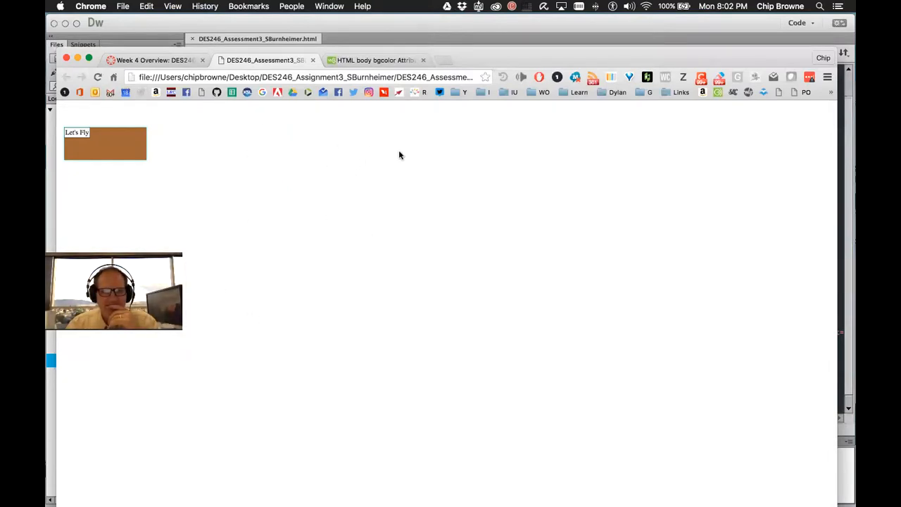
right_click(342, 155)
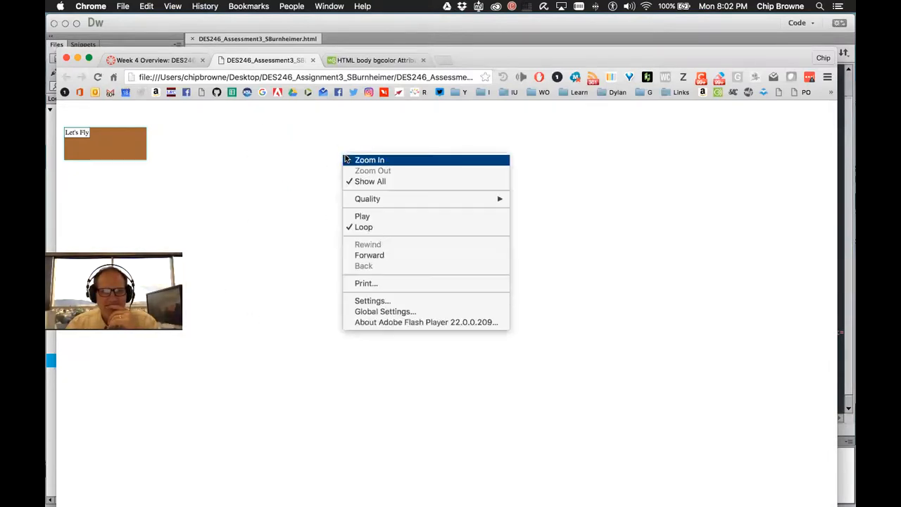
click(574, 175)
In Dreamweaver, inspect the object parameters, flashContent div and body tag, selecting the Flash object element
mouse_move(376, 504)
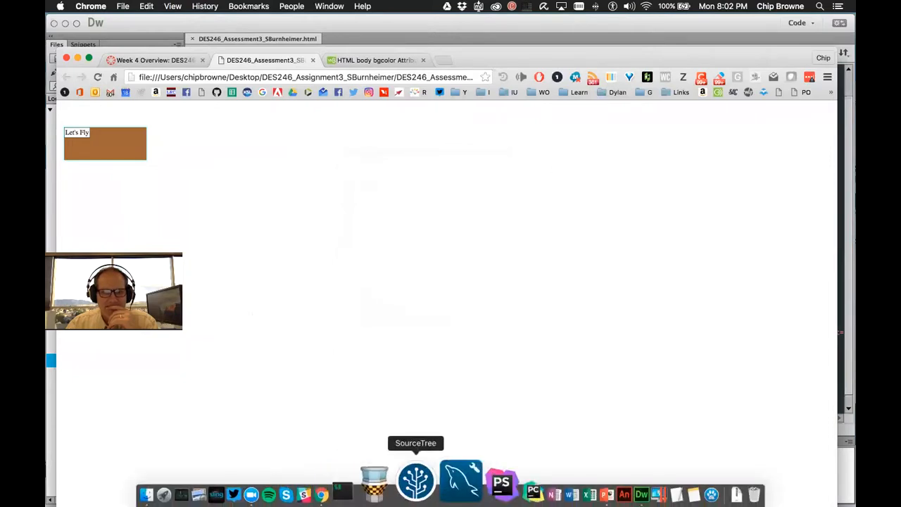
click(592, 494)
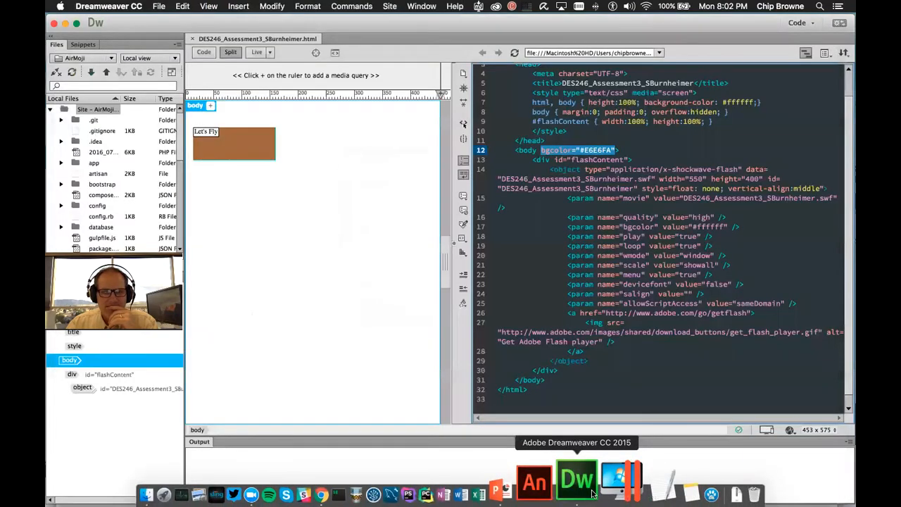
click(677, 217)
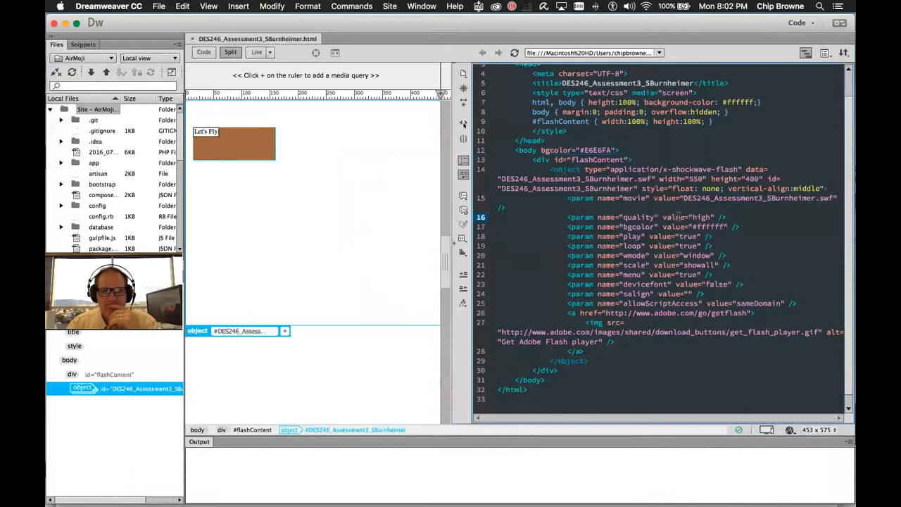
click(587, 156)
click(607, 150)
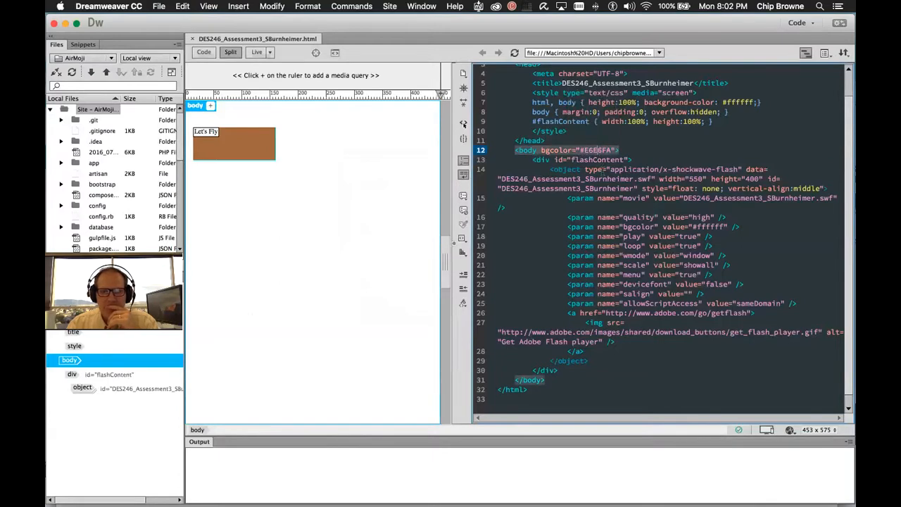
click(608, 217)
Return to Chrome and show the W3Schools HTML body bgcolor Attribute page
key(super+Tab)
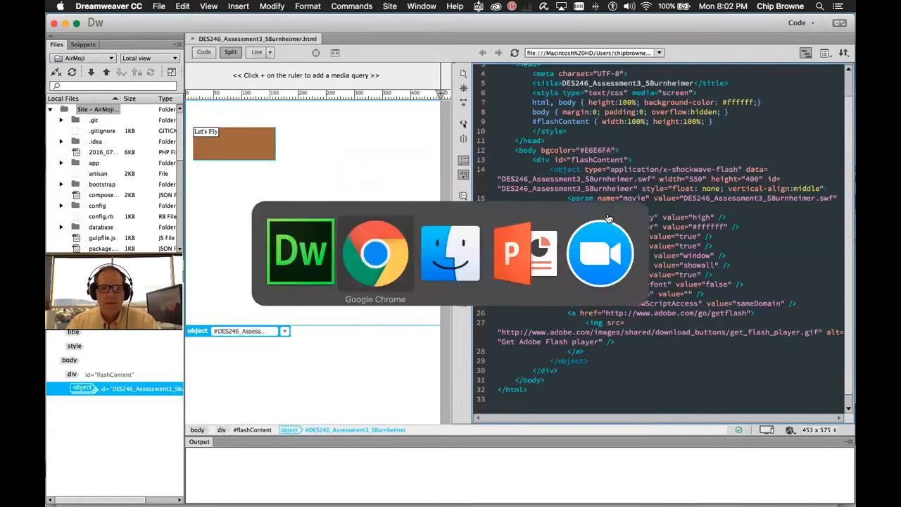
key(ctrl+Up)
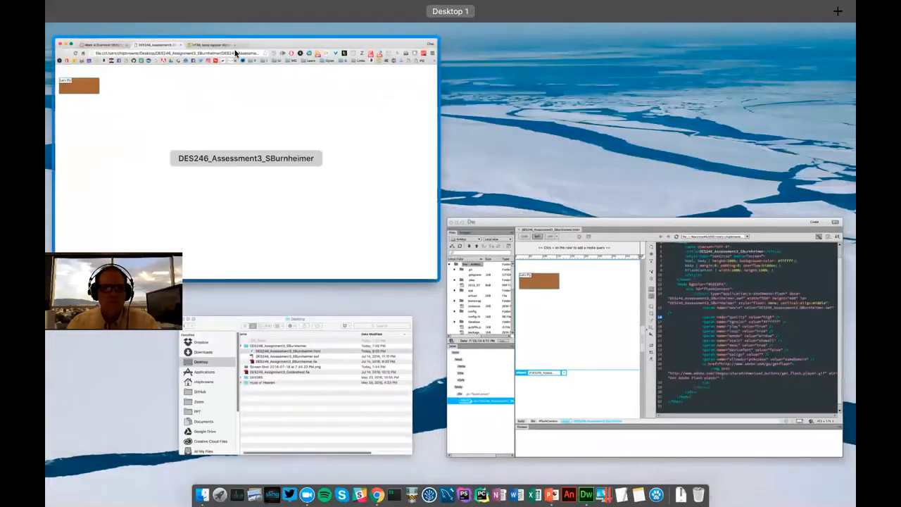
click(273, 64)
click(352, 60)
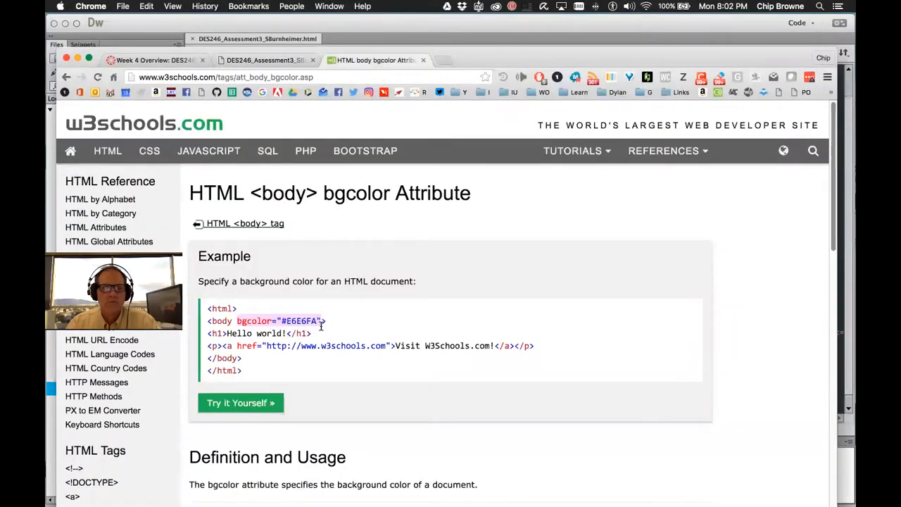
Open the bgcolor example in the Tryit Editor and run it with bgcolor #FFFFFF
click(258, 403)
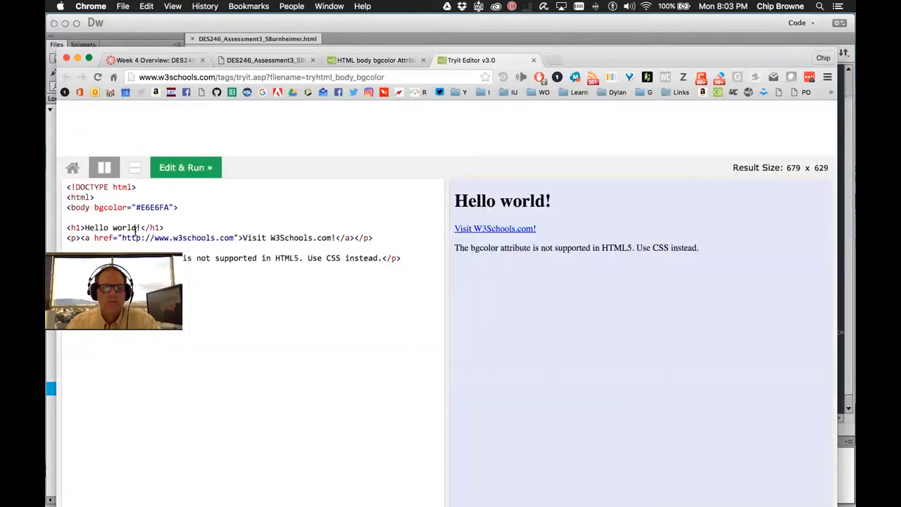
double_click(152, 207)
text(FFFFFF)
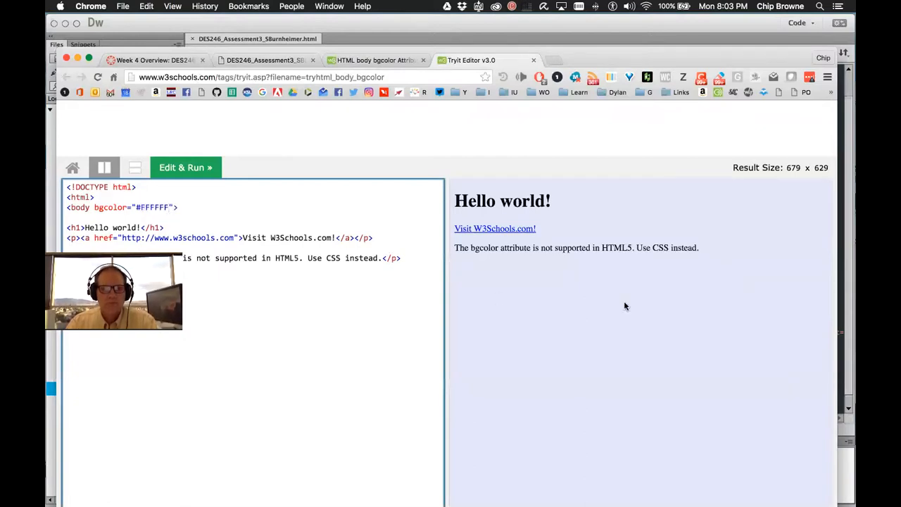
click(185, 167)
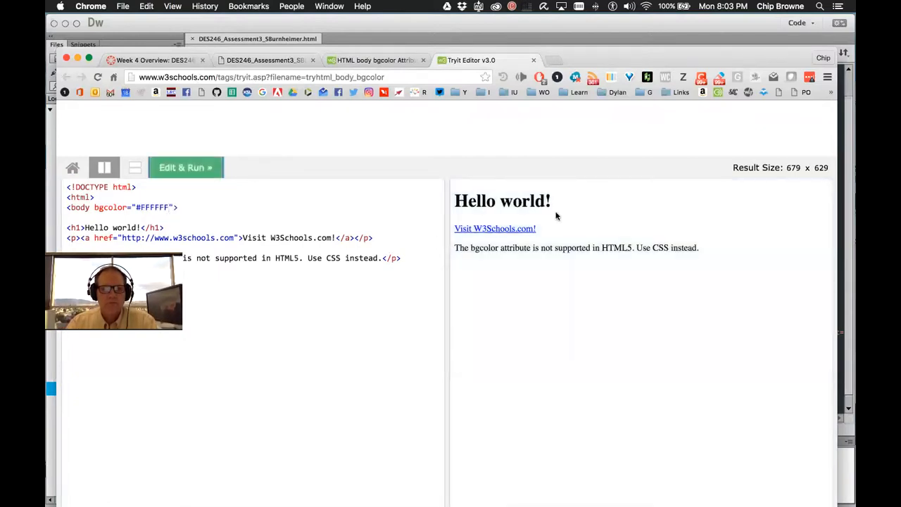
Change the example's bgcolor to #000000 and run it to get a black background
double_click(159, 207)
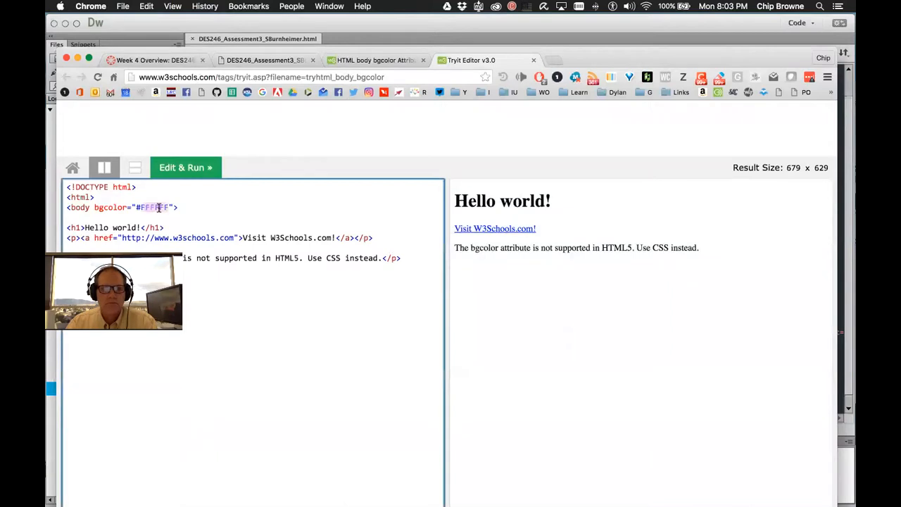
text(000000)
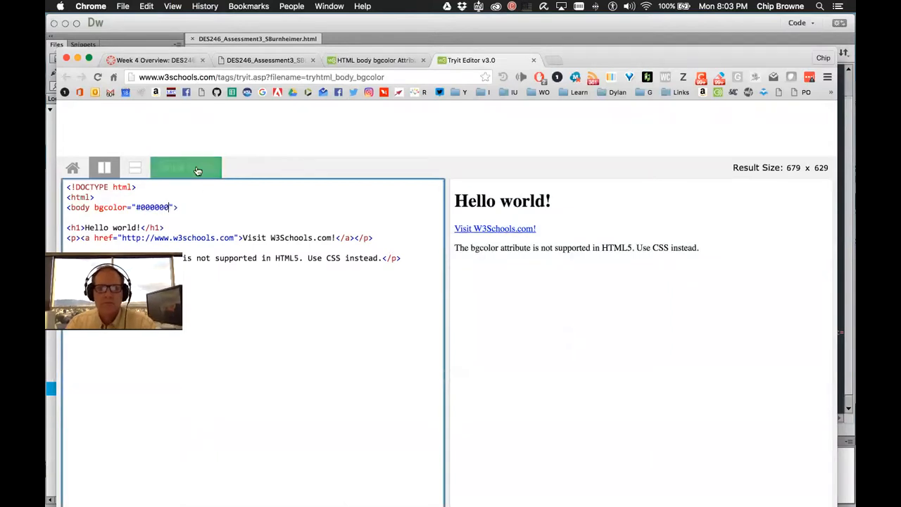
click(194, 170)
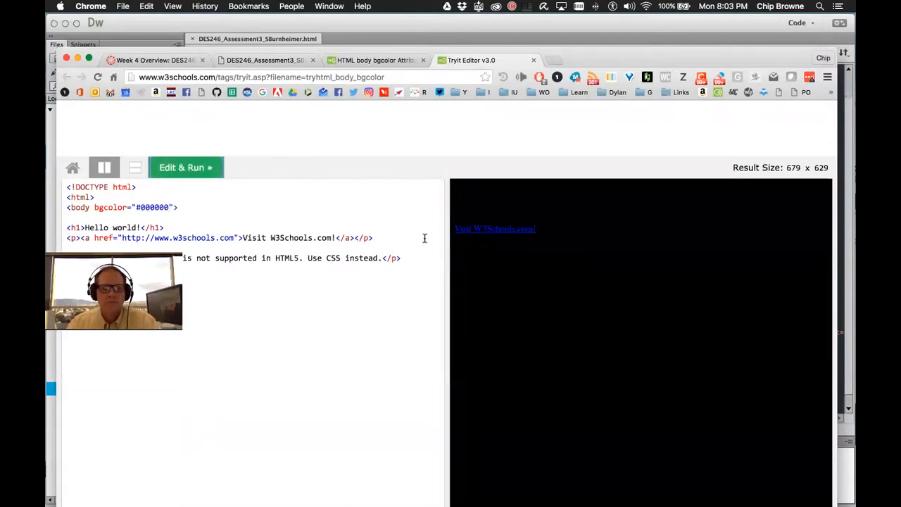
mouse_move(379, 495)
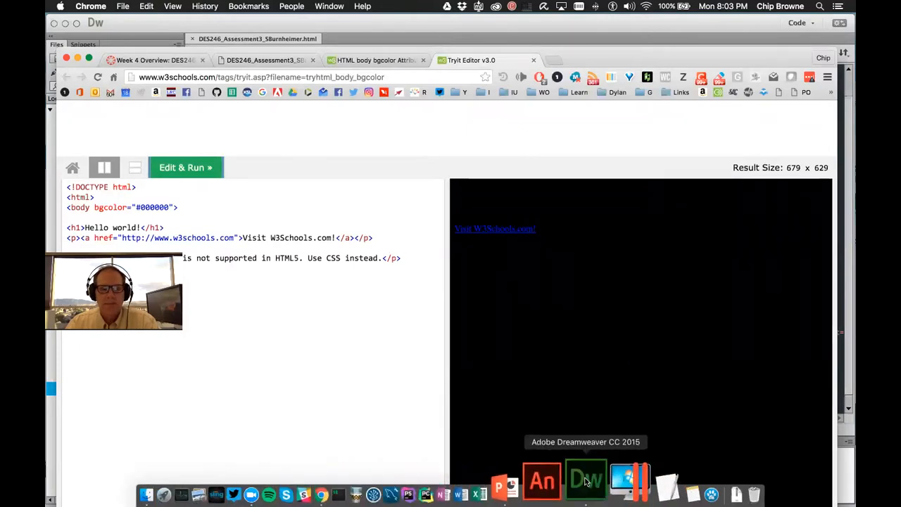
click(602, 481)
Change the page's body bgcolor from E6E6FA to 000000 and save it
double_click(598, 150)
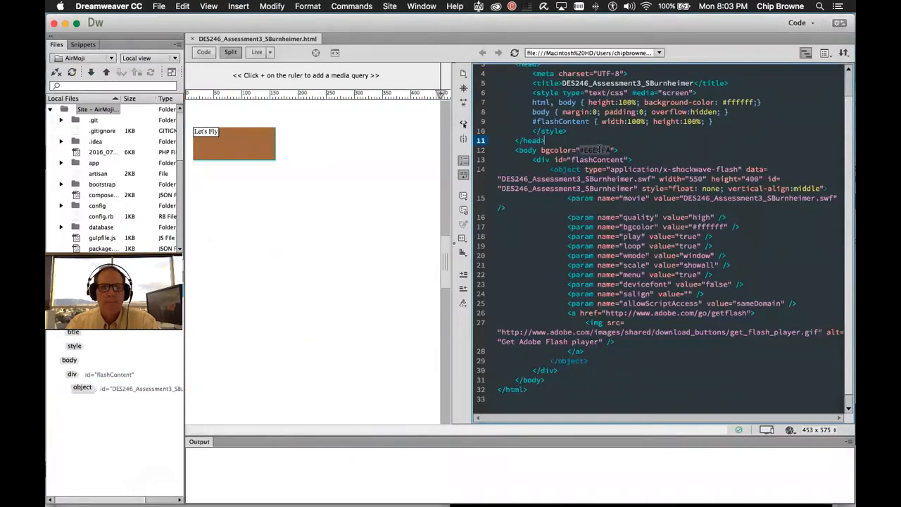
text(000000)
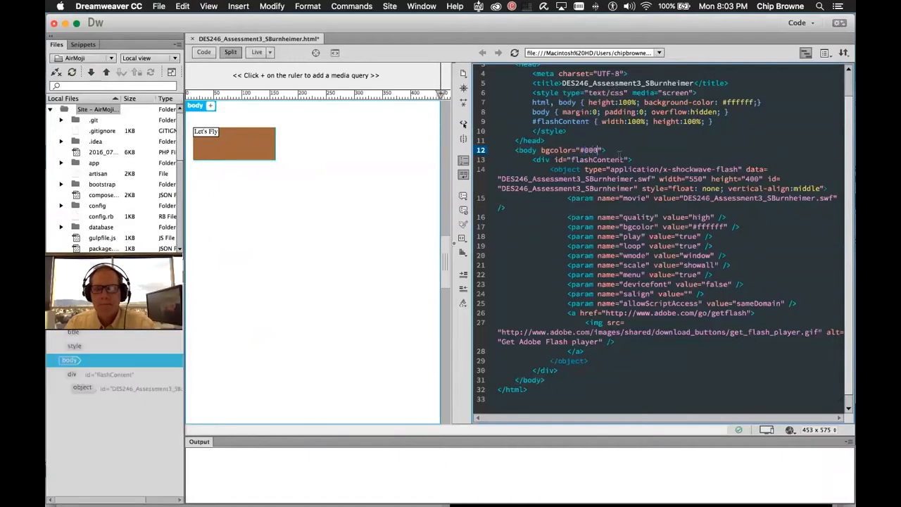
key(super+s)
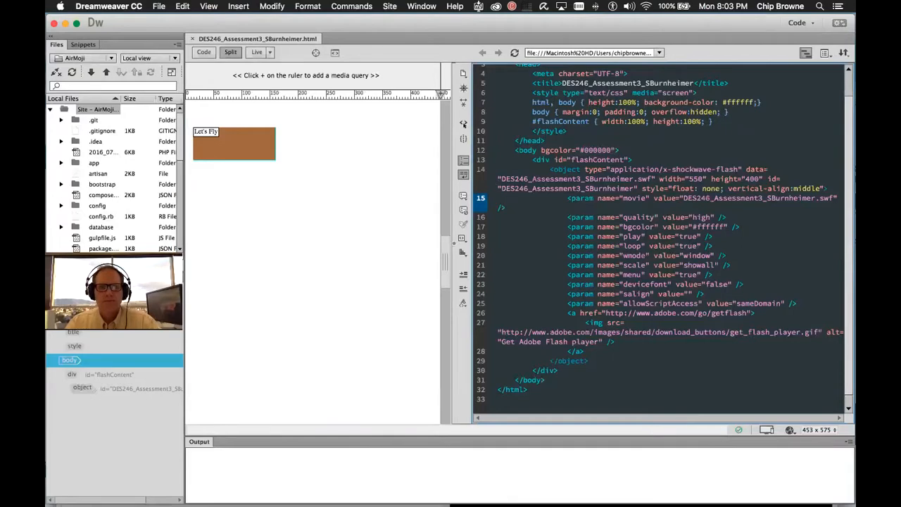
In Chrome, close the Tryit Editor and bgcolor reference tabs, leaving the local ad page
key(super+Tab)
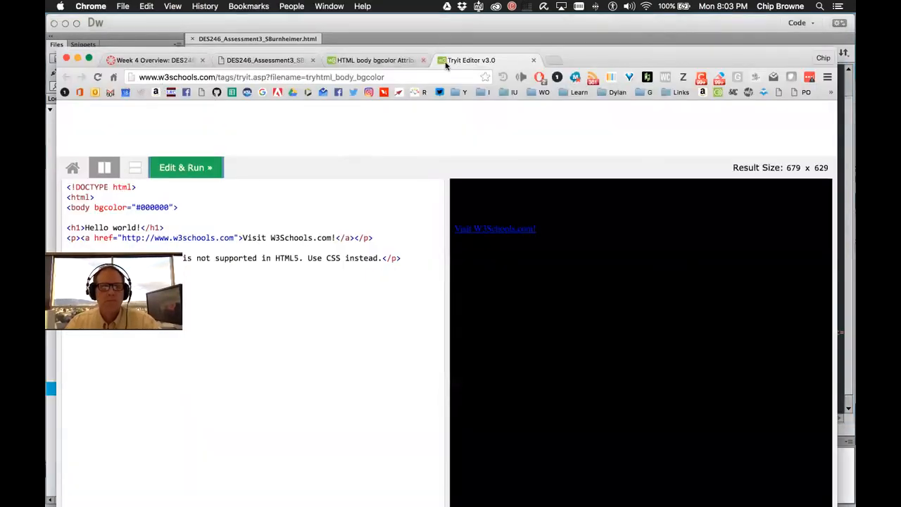
click(533, 60)
click(423, 60)
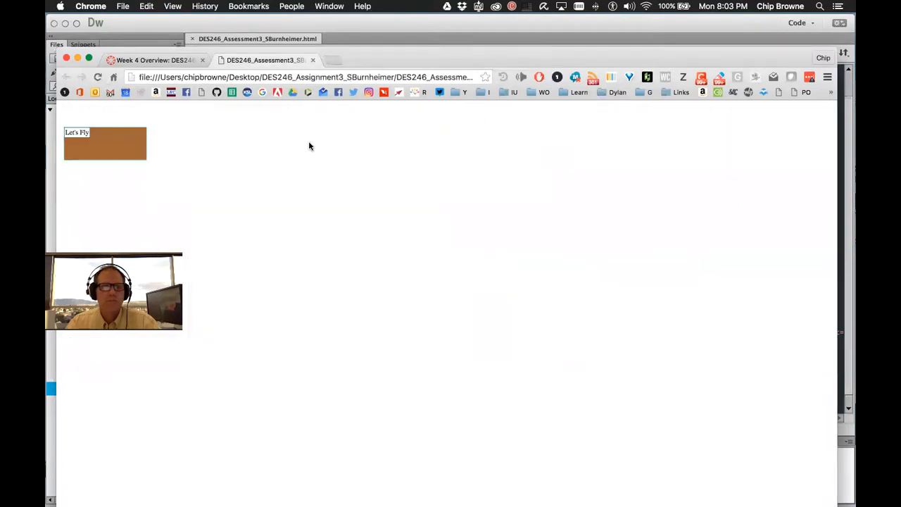
right_click(407, 175)
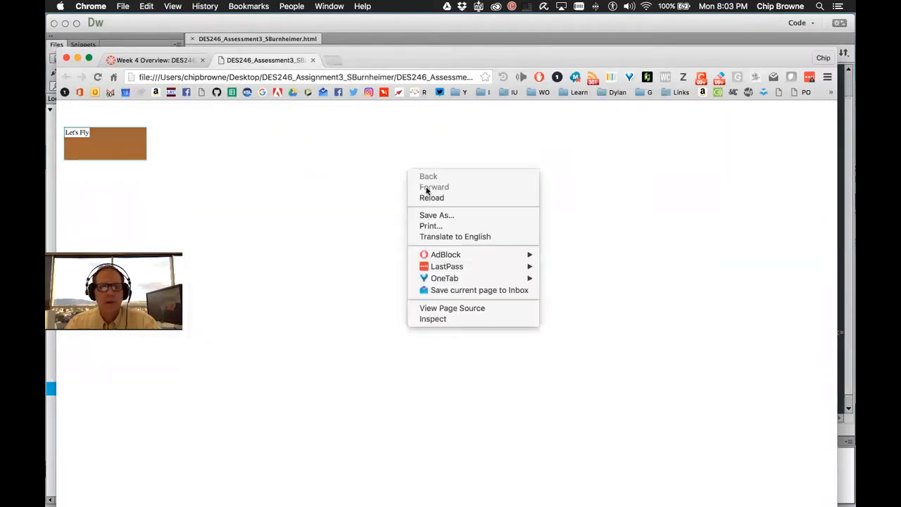
View the ad page's source and highlight body bgcolor="#000000" and the CSS background-color #ffffff
click(463, 308)
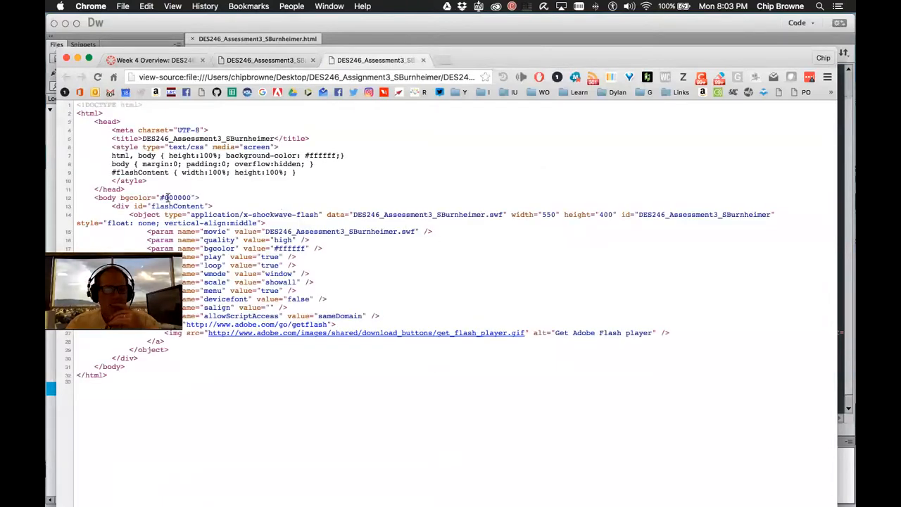
drag(197, 197, 121, 197)
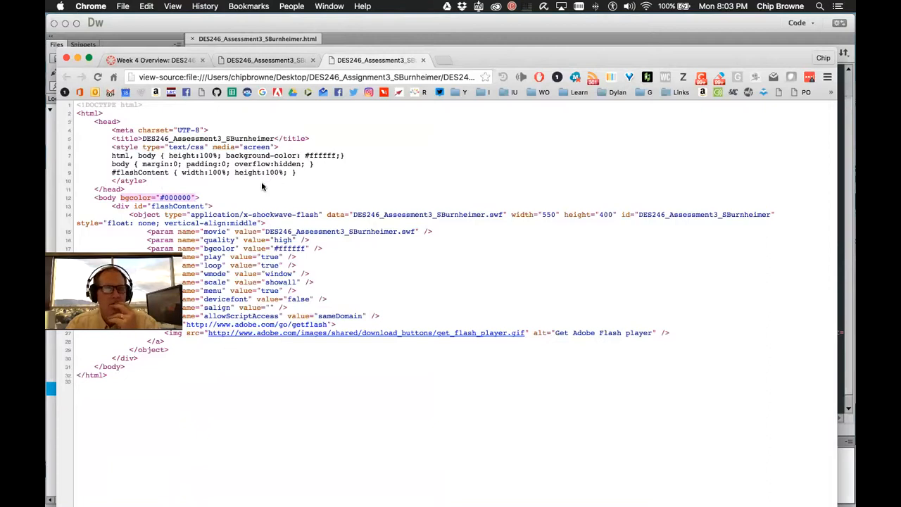
click(327, 152)
double_click(324, 155)
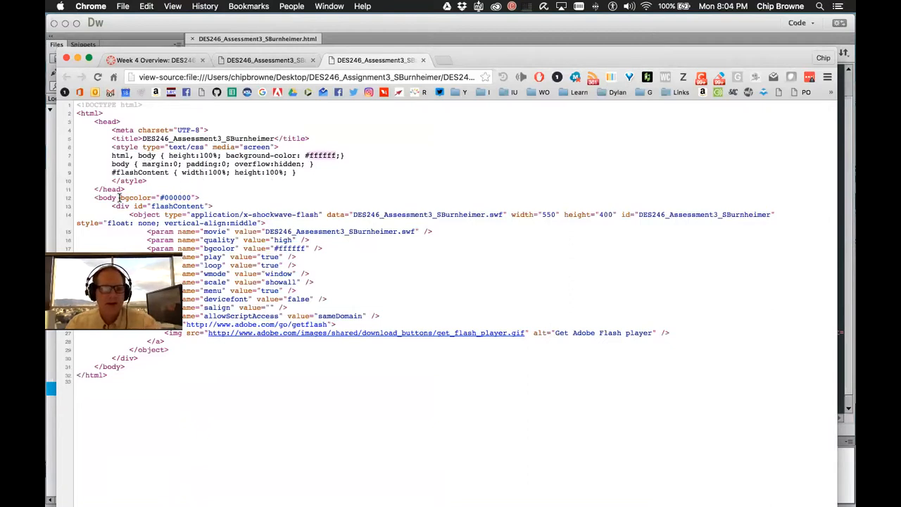
drag(118, 198, 199, 198)
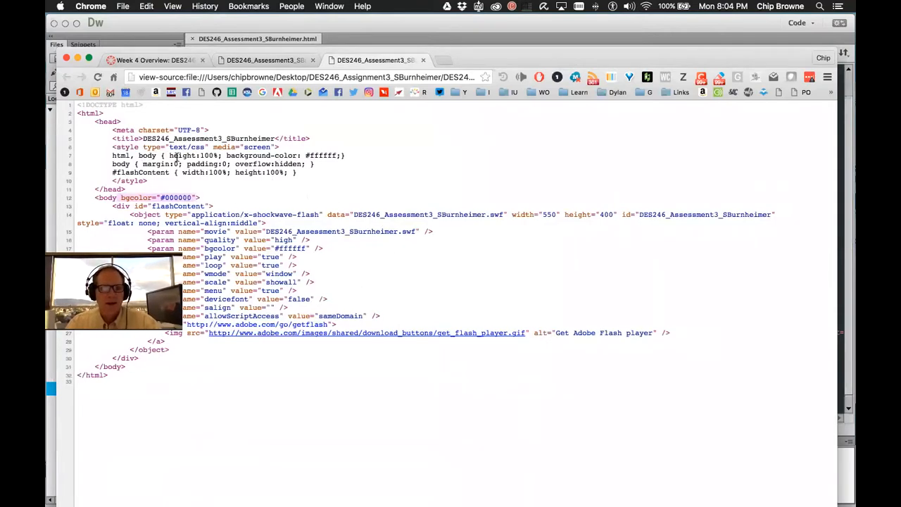
click(458, 495)
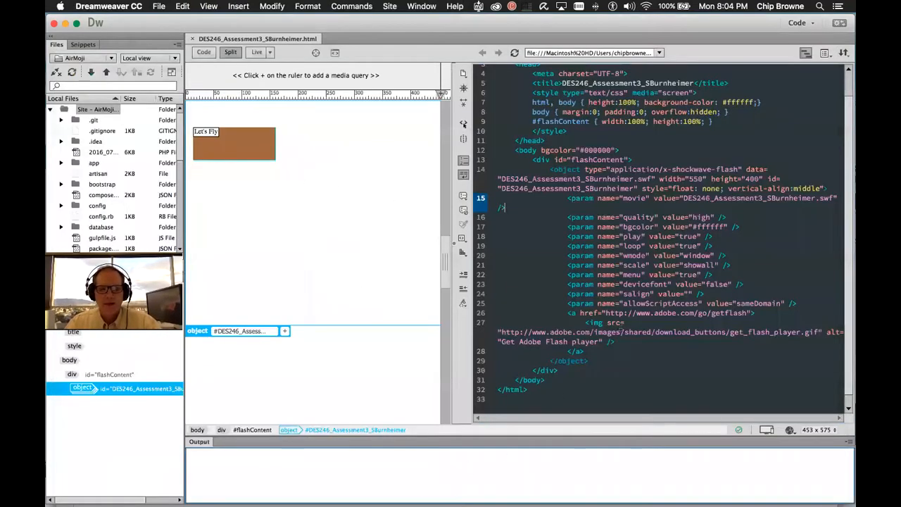
Delete the bgcolor="#000000" attribute from the body tag
scroll(573, 193, up, 2)
drag(540, 173, 617, 174)
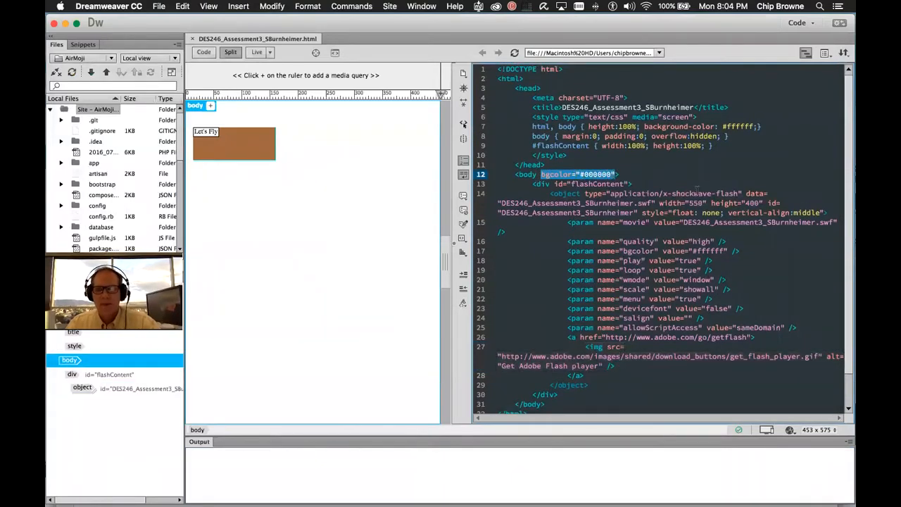
key(BackSpace)
key(BackSpace)
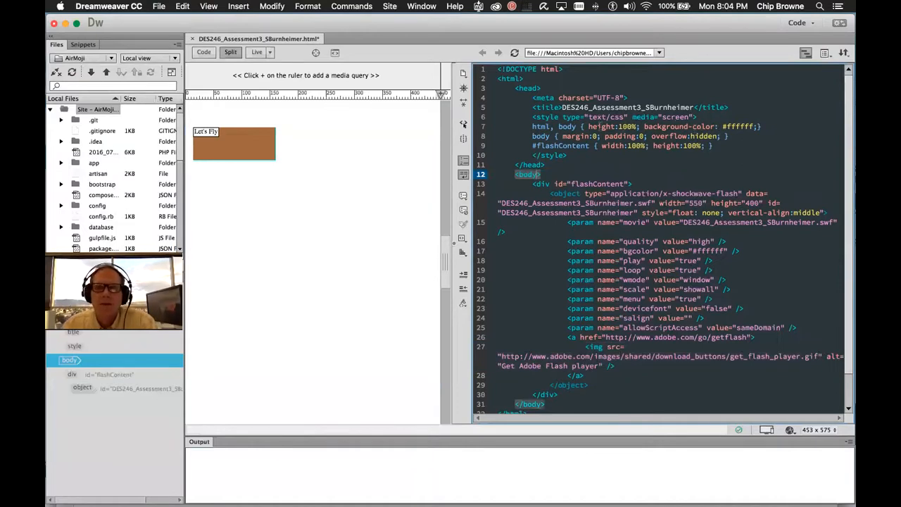
Review the html, body and #flashContent style rules, then close Chrome's view-source tab
drag(531, 117, 583, 153)
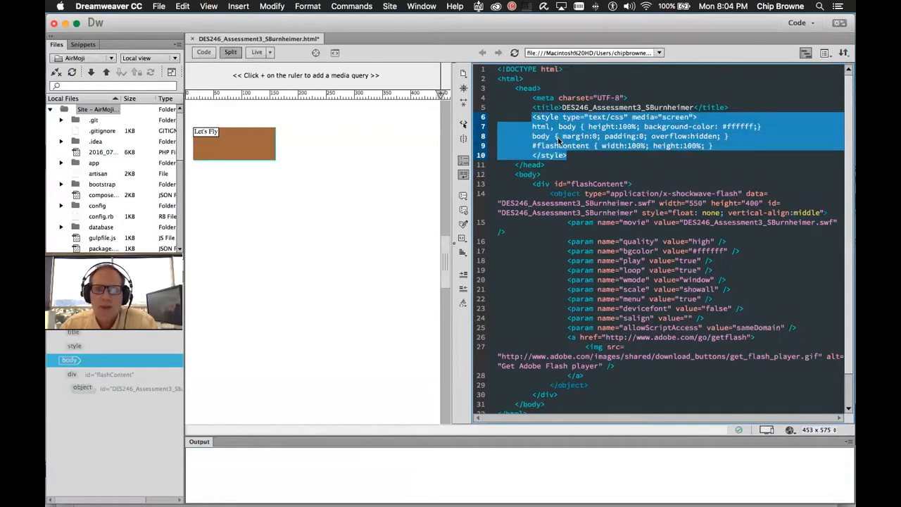
click(547, 155)
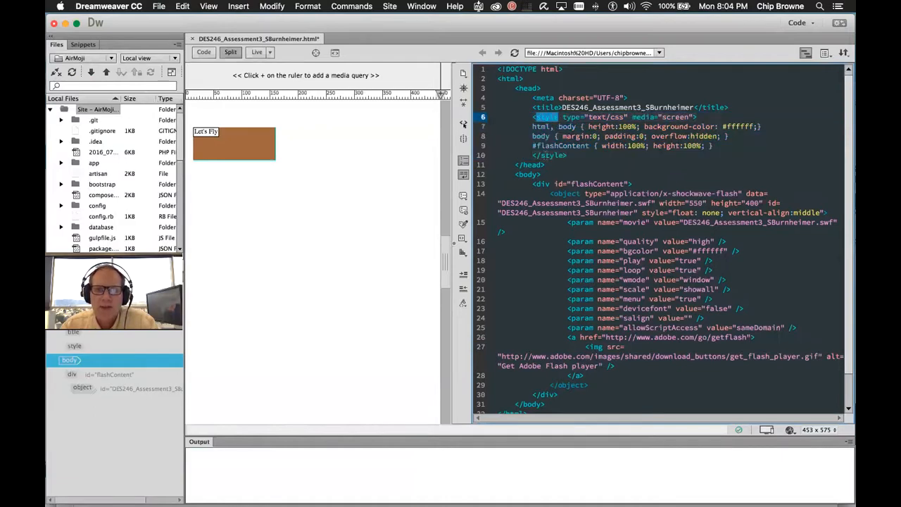
click(721, 174)
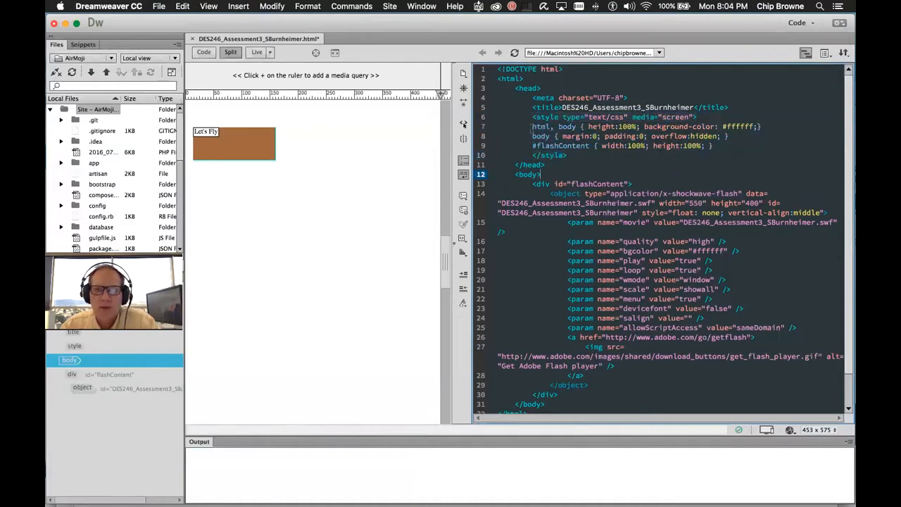
drag(532, 127, 714, 146)
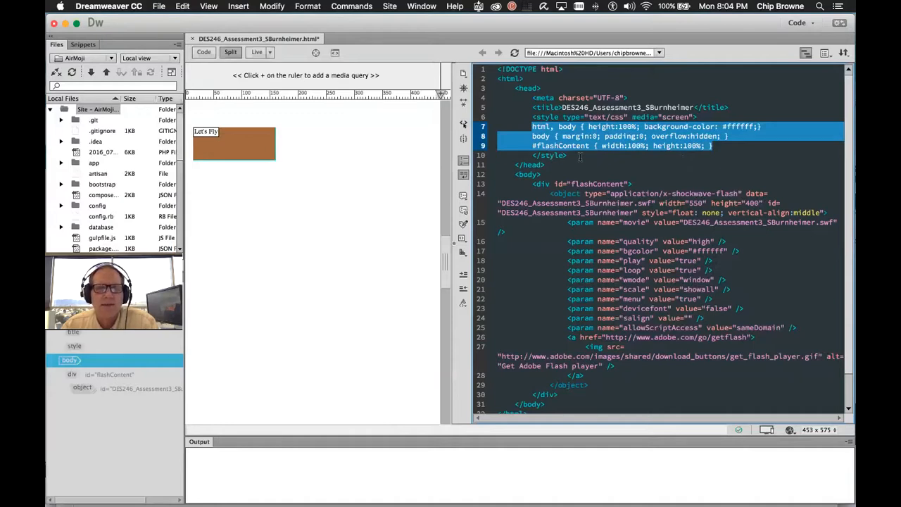
key(super+Tab)
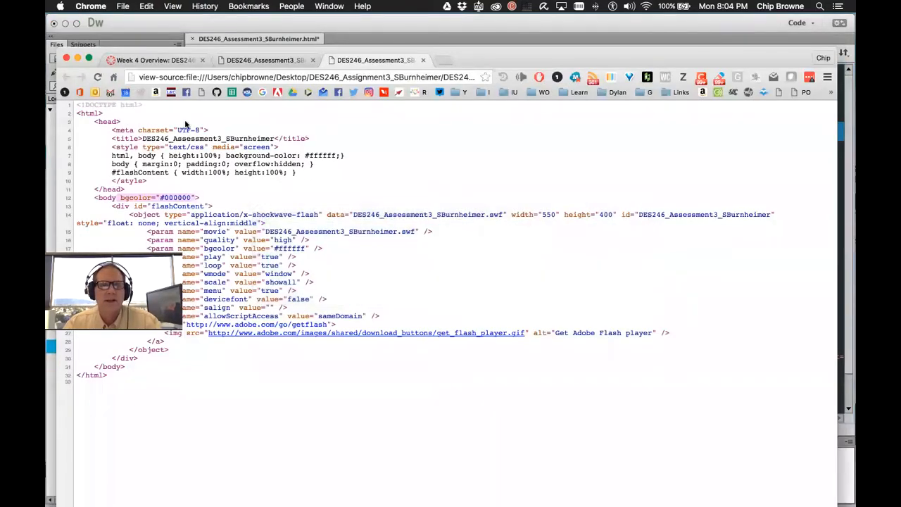
click(422, 61)
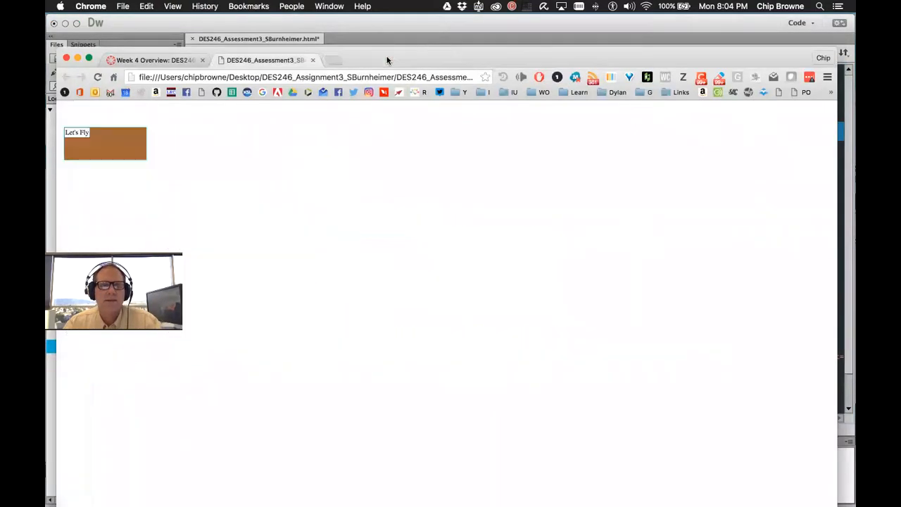
Search for "inline css" in a new Chrome tab
click(332, 59)
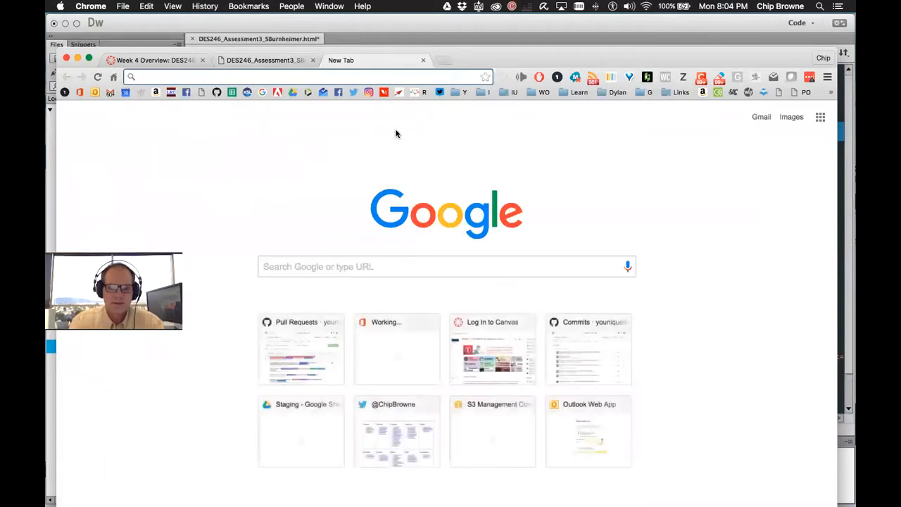
text(inlin)
key(BackSpace)
key(BackSpace)
key(BackSpace)
key(BackSpace)
key(BackSpace)
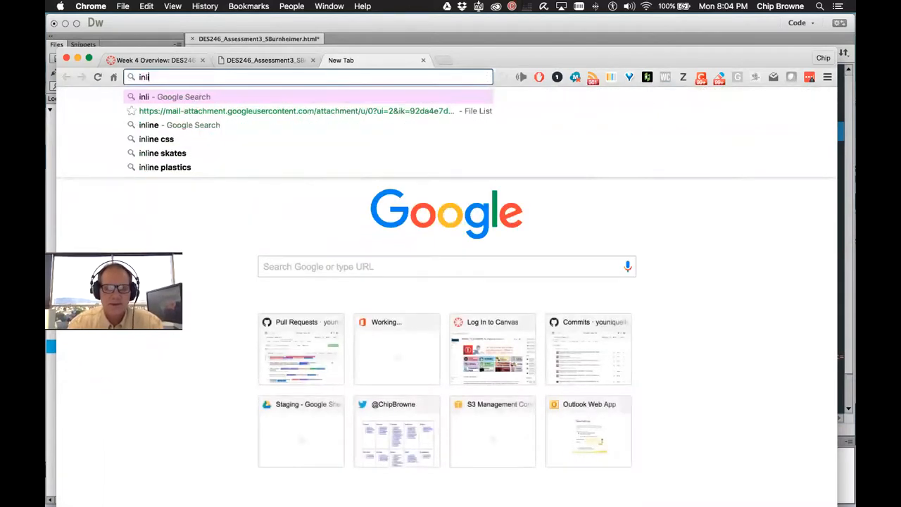
text(inline css)
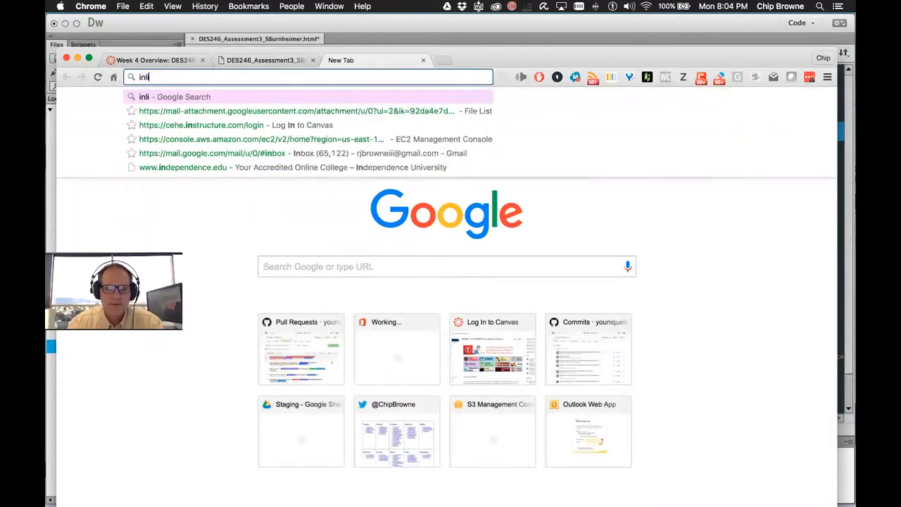
key(Return)
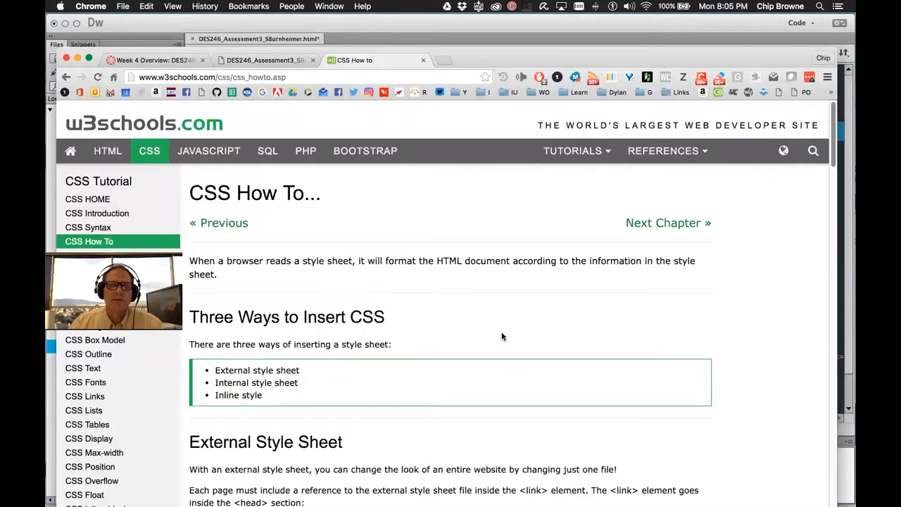
On W3Schools' CSS How To page, highlight the three style sheet items and the CSS heading
scroll(494, 343, down, 3)
scroll(494, 342, down, 1)
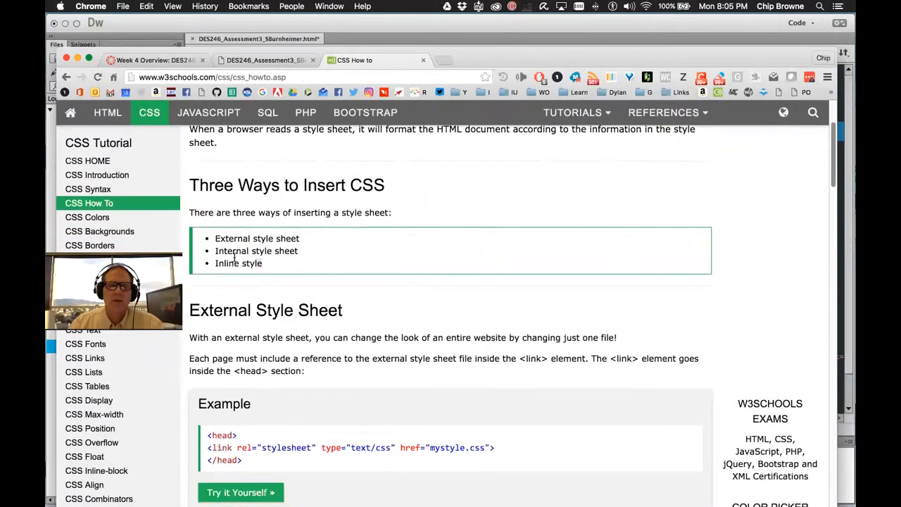
drag(263, 263, 201, 237)
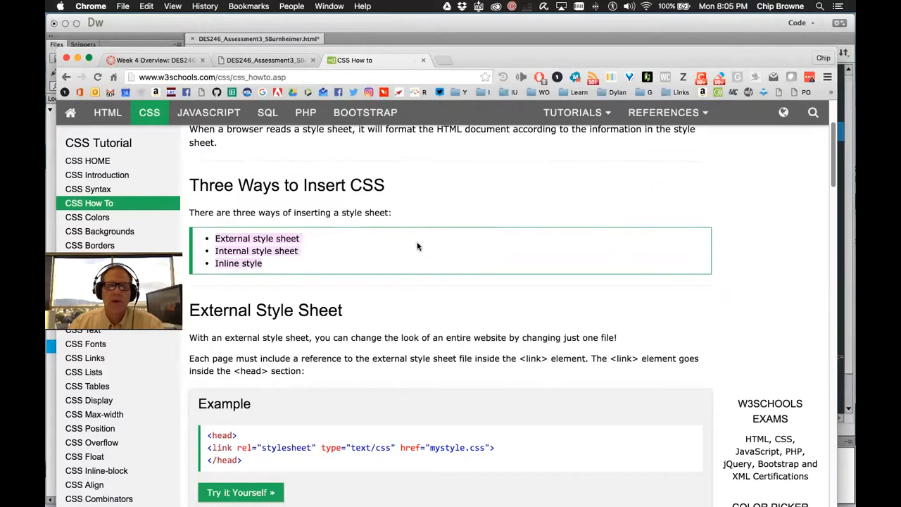
click(354, 259)
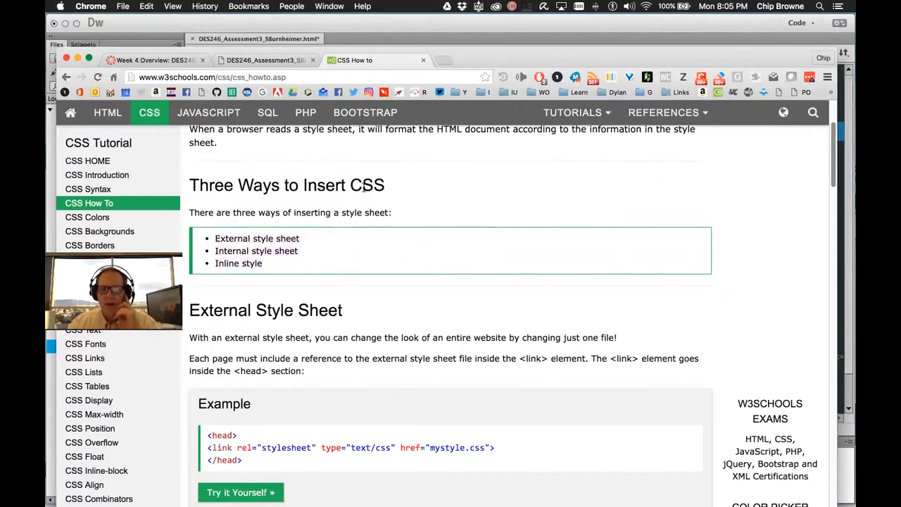
drag(351, 184, 398, 185)
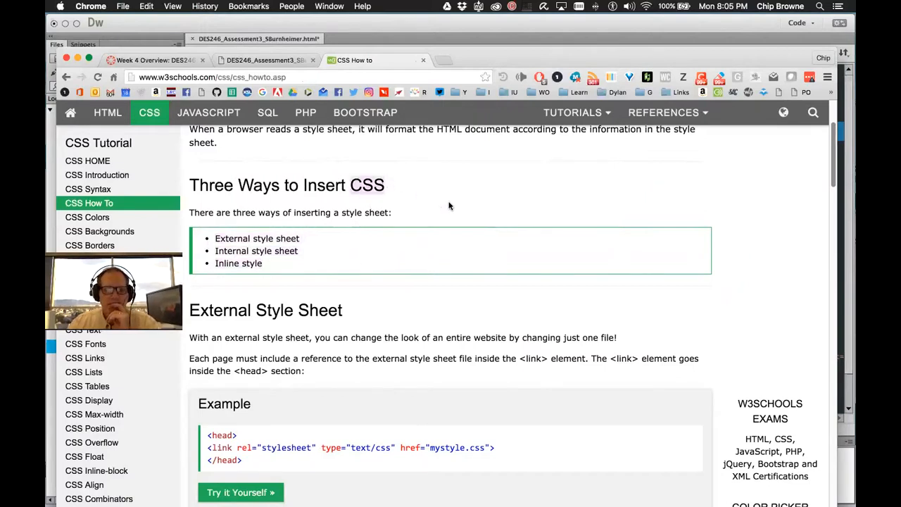
scroll(448, 208, up, 3)
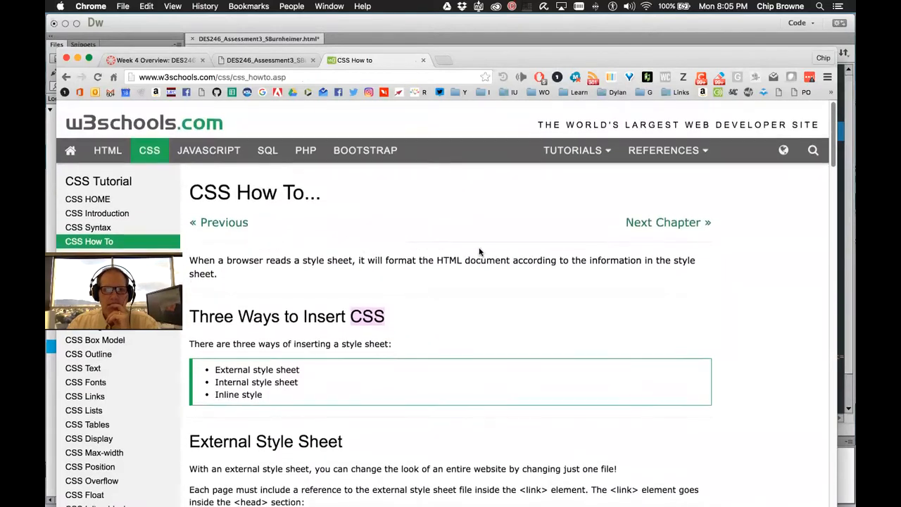
scroll(381, 260, down, 3)
click(358, 191)
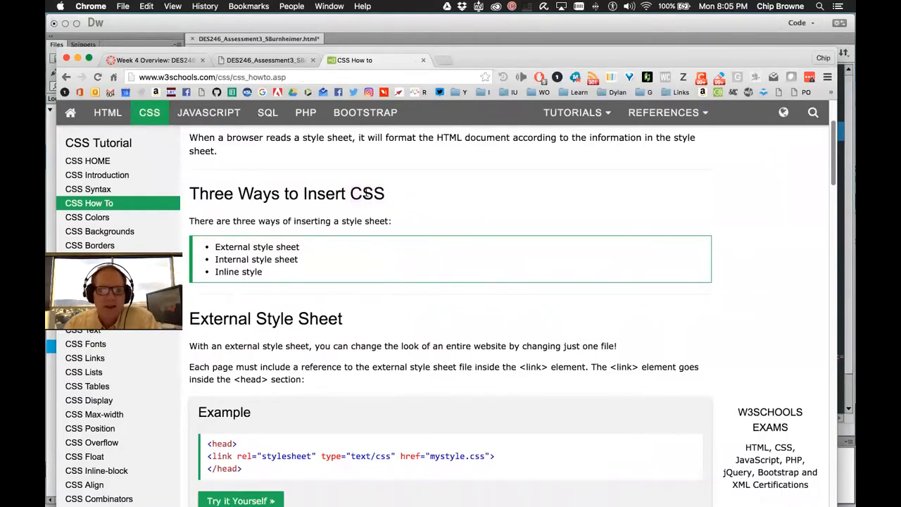
drag(353, 192, 359, 192)
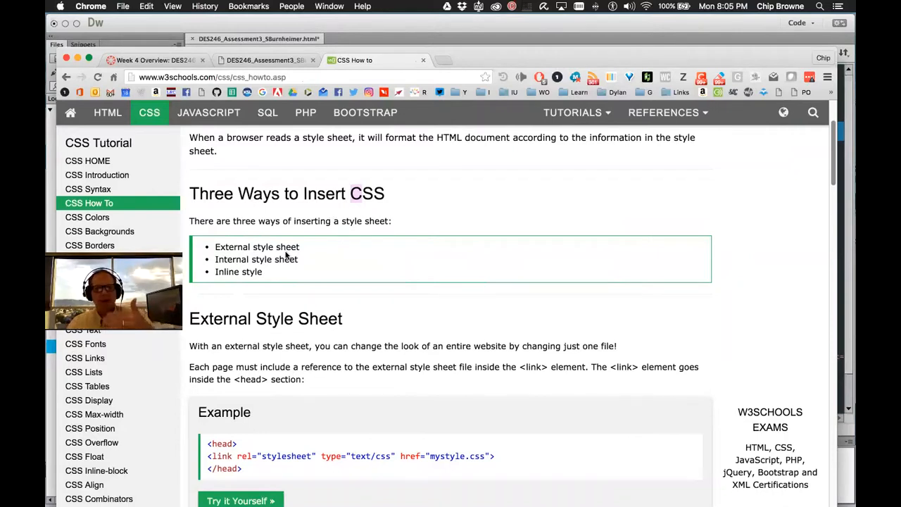
click(326, 247)
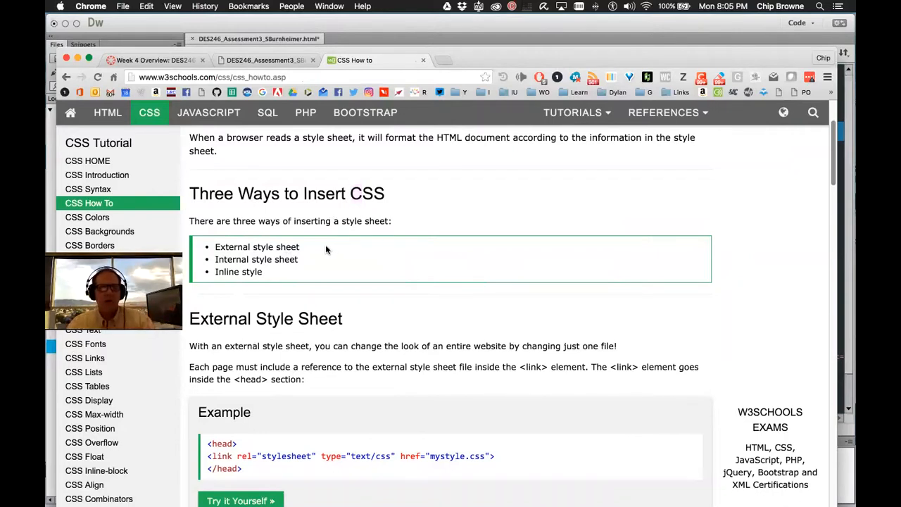
Highlight the Internal style sheet wording and then the External style sheet bullet
double_click(287, 259)
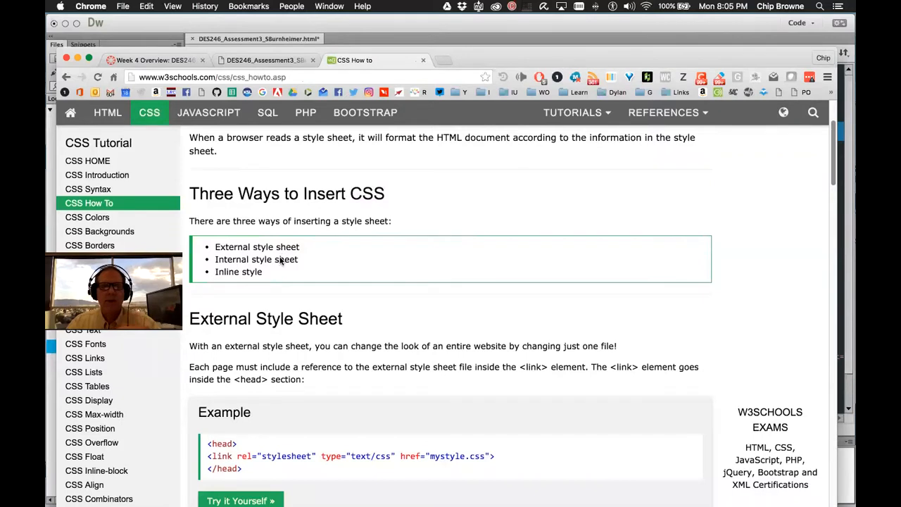
right_click(287, 257)
click(303, 246)
drag(304, 246, 214, 247)
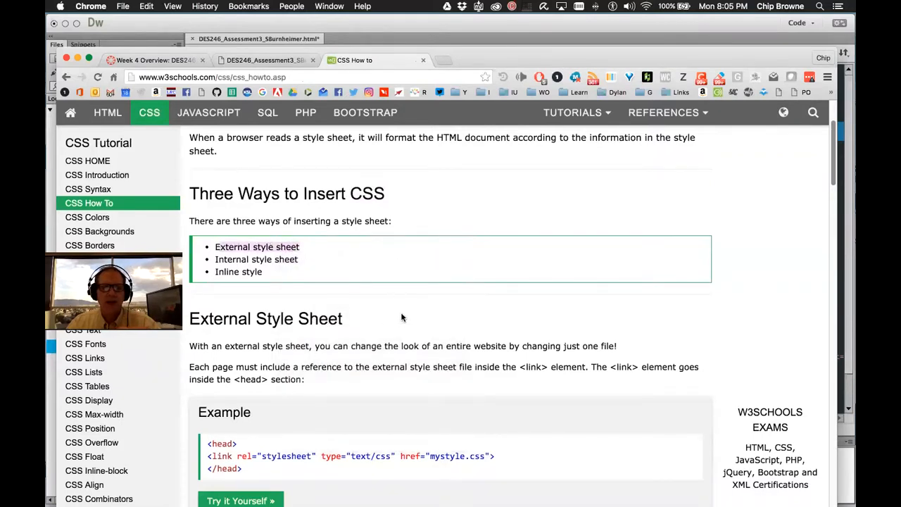
Review the External Style Sheet example, highlighting the type="text/css" value in its link line
scroll(492, 379, down, 2)
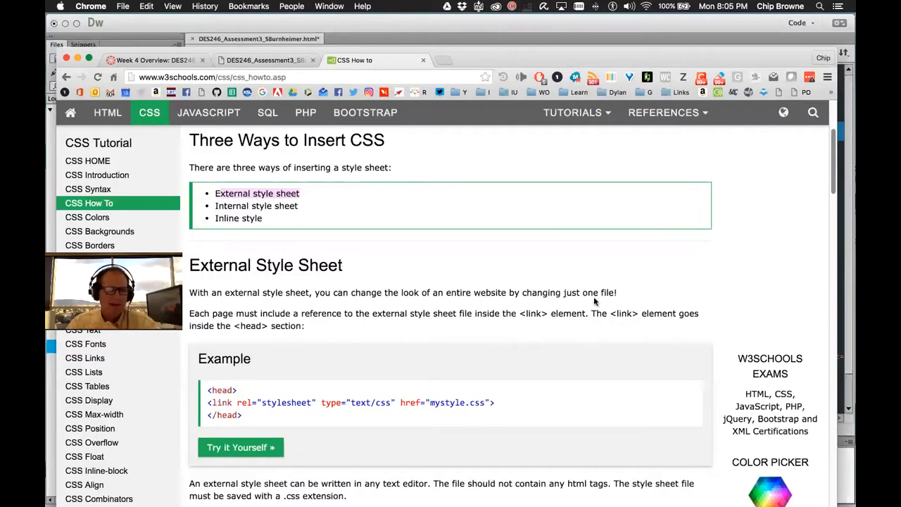
click(327, 203)
drag(300, 191, 215, 190)
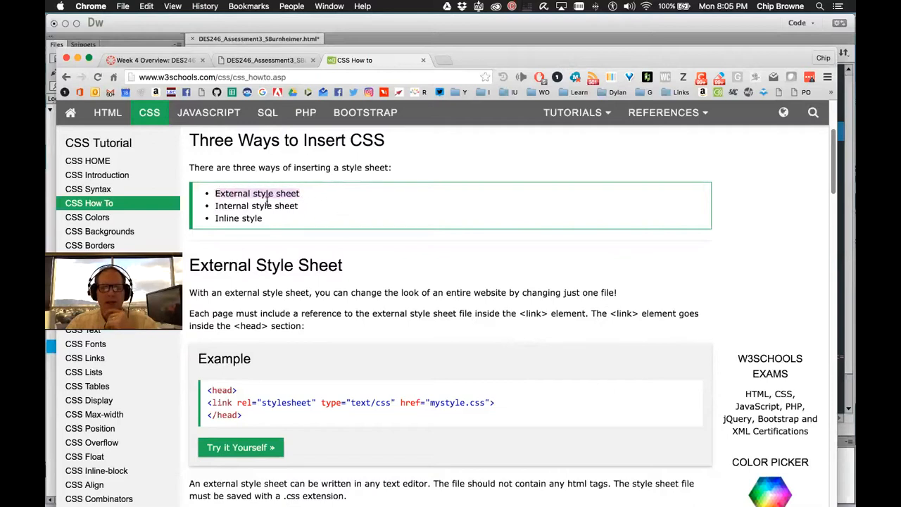
scroll(528, 338, down, 3)
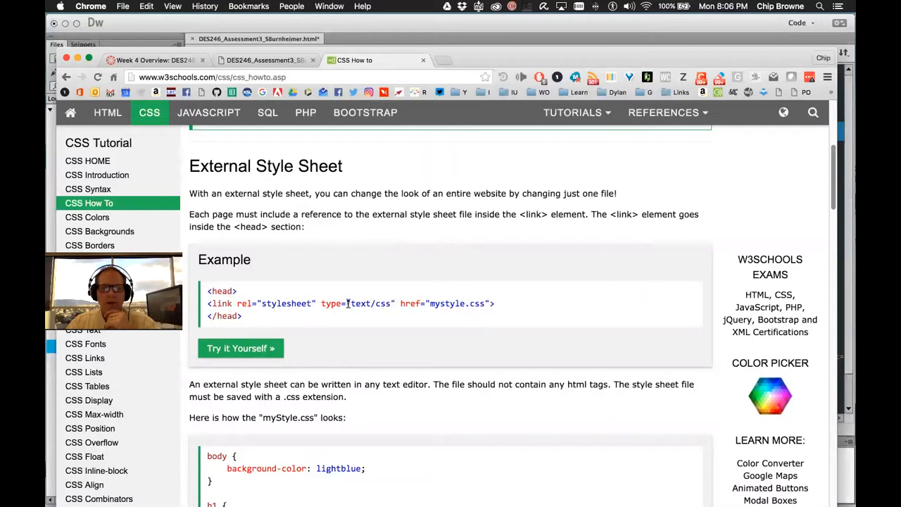
drag(347, 303, 392, 303)
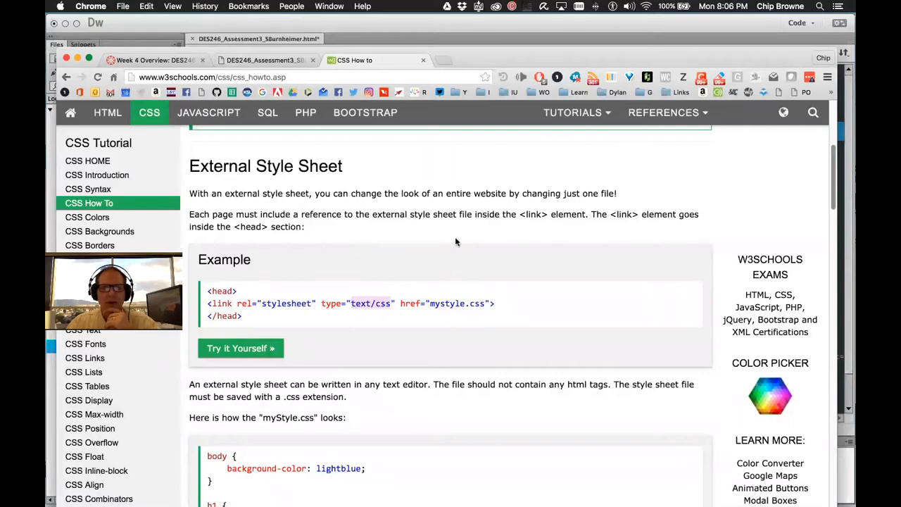
key(super+Tab)
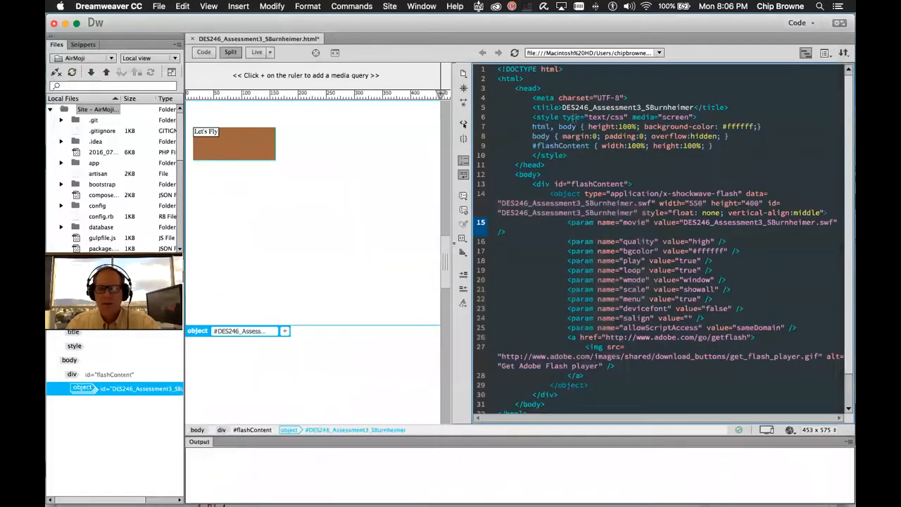
Select the Flash MIME type on the object tag and compare it with the W3Schools style sheet list
drag(610, 193, 736, 193)
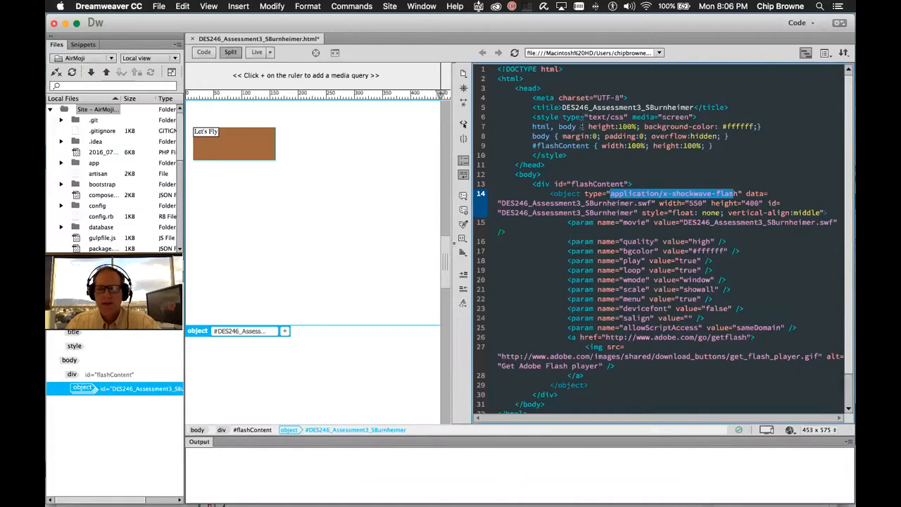
key(super+Tab)
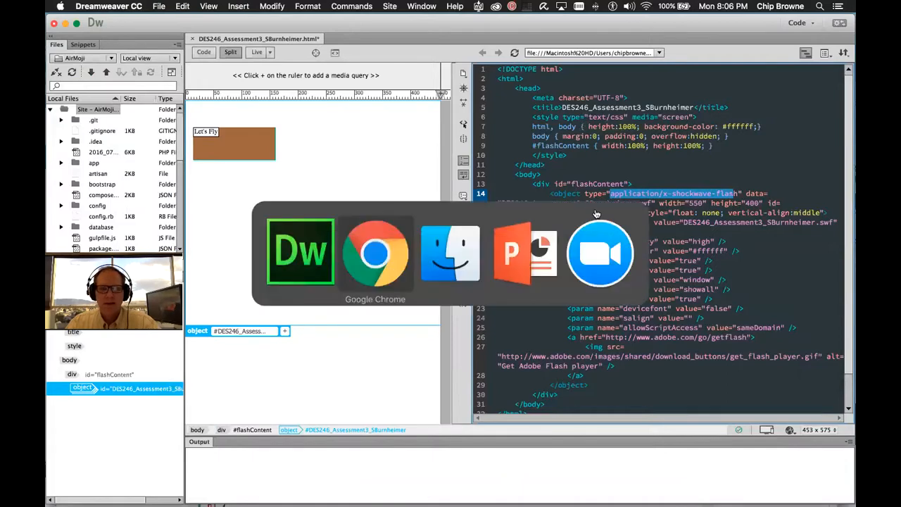
scroll(404, 250, up, 5)
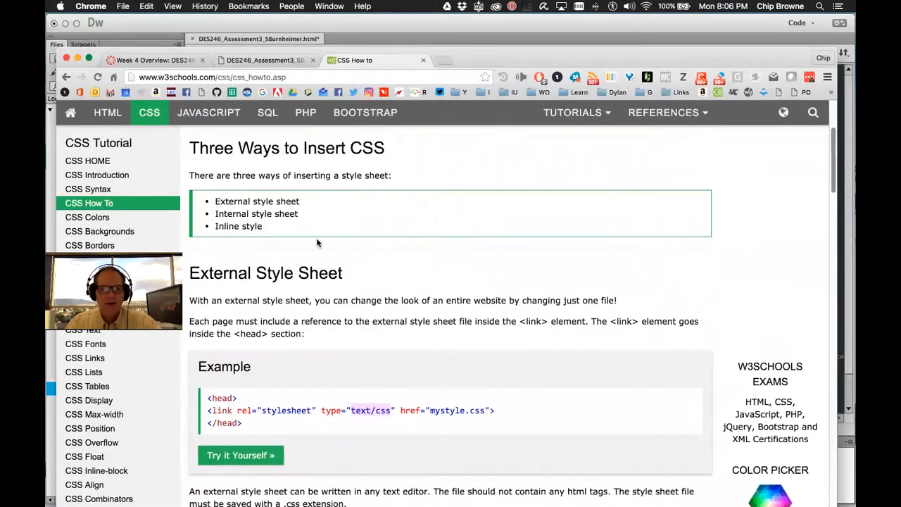
drag(299, 243, 208, 240)
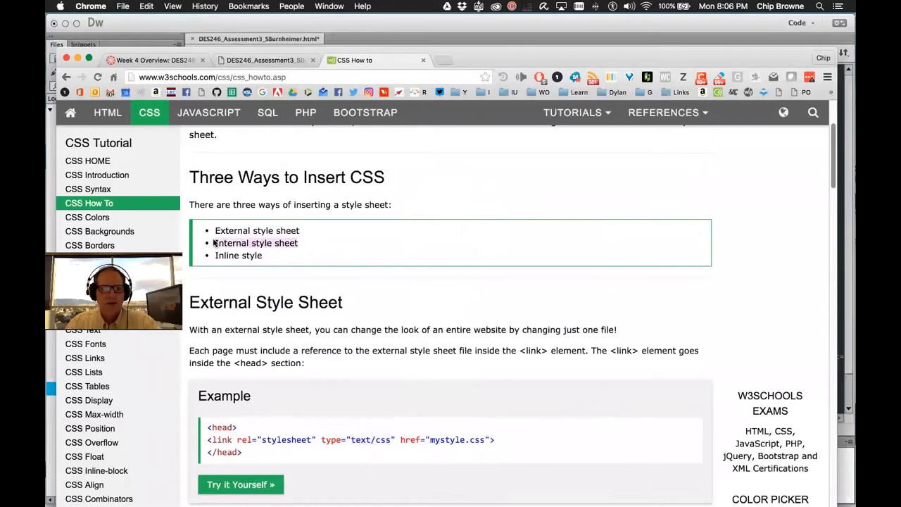
Mark the internal style block on lines 6–10 of the Dreamweaver page
key(super+Tab)
key(Tab)
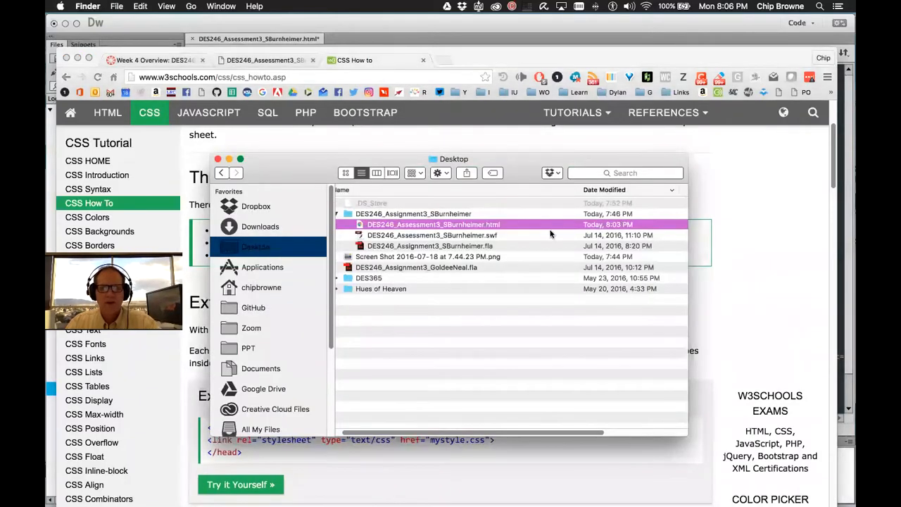
key(super+Tab)
key(Tab)
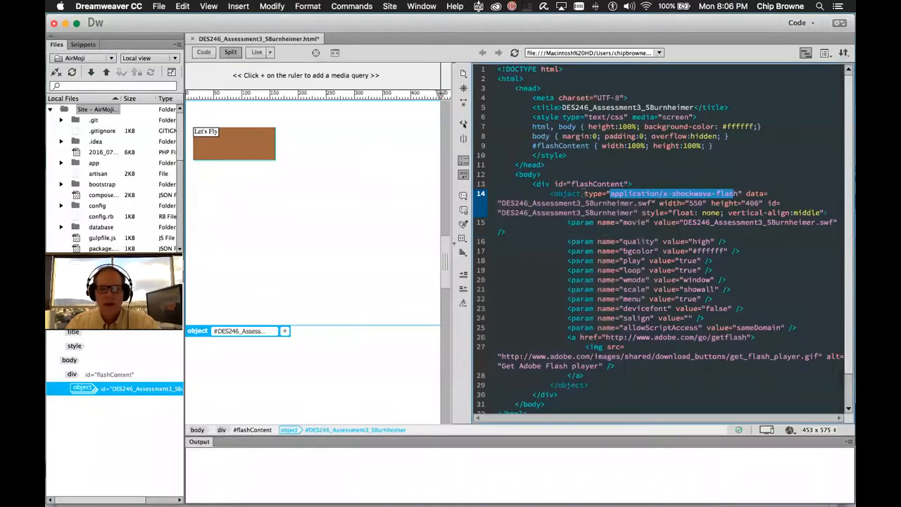
drag(531, 118, 567, 154)
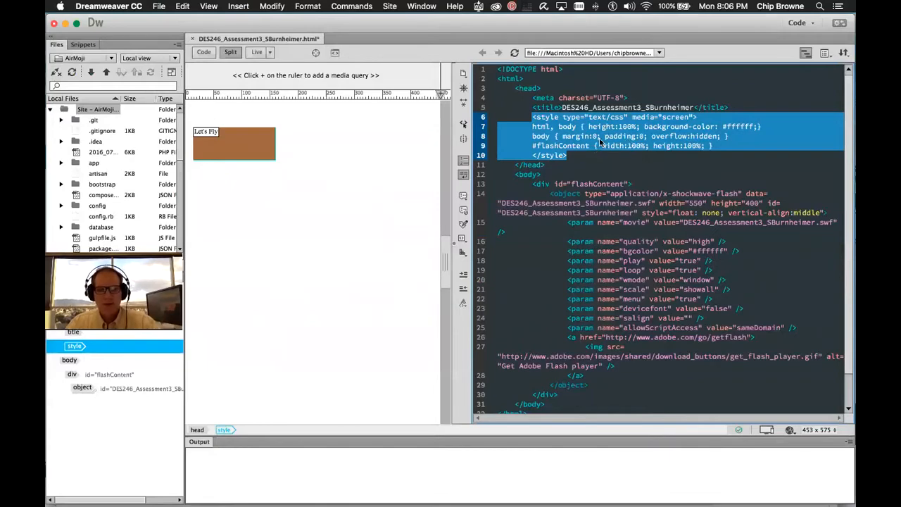
key(super+Tab)
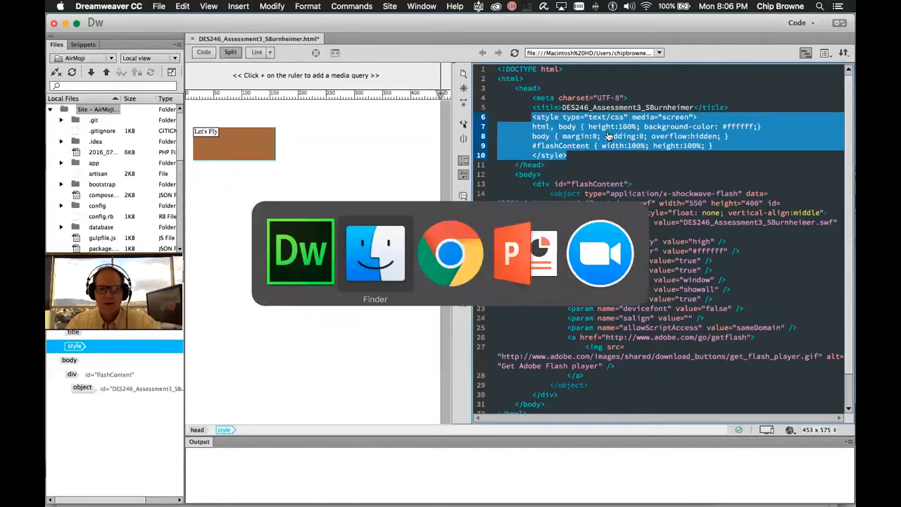
key(super+Tab)
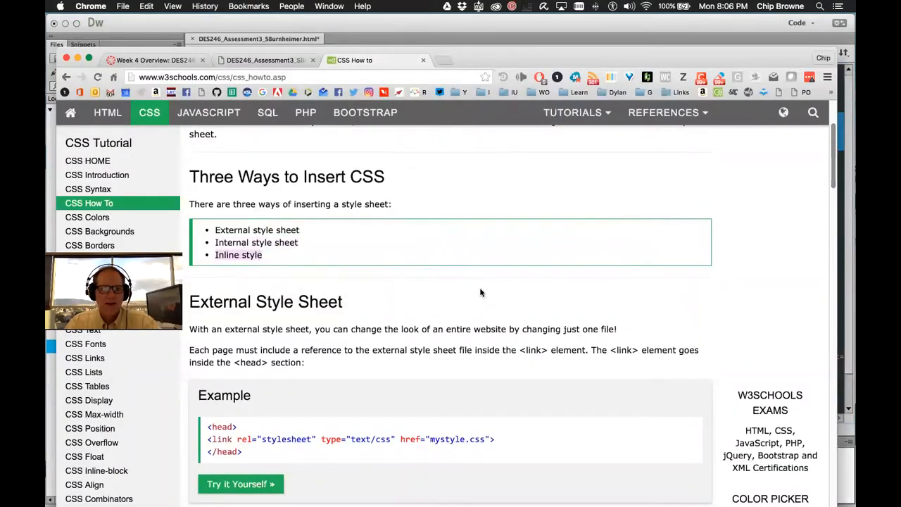
Highlight the Inline Styles example's style value "color:blue;margin-left:30px;" on W3Schools
scroll(480, 292, down, 8)
scroll(478, 287, down, 10)
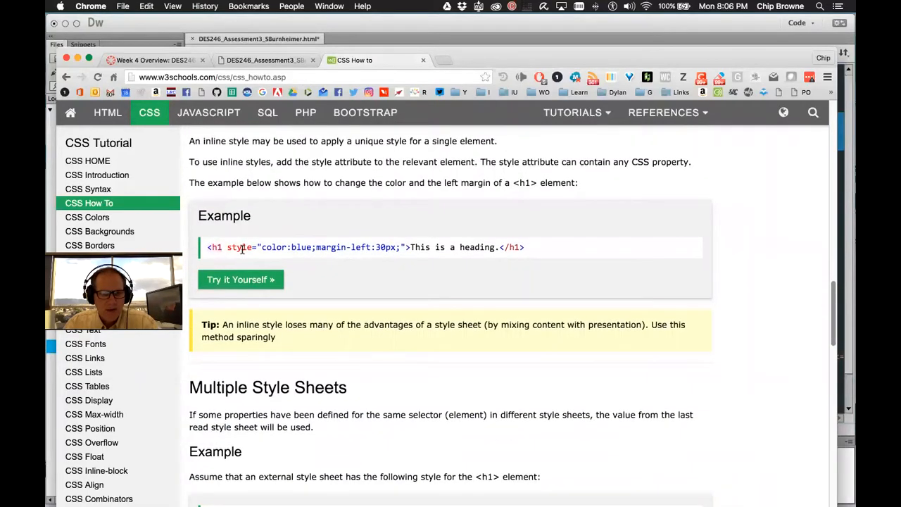
drag(262, 247, 401, 247)
click(214, 247)
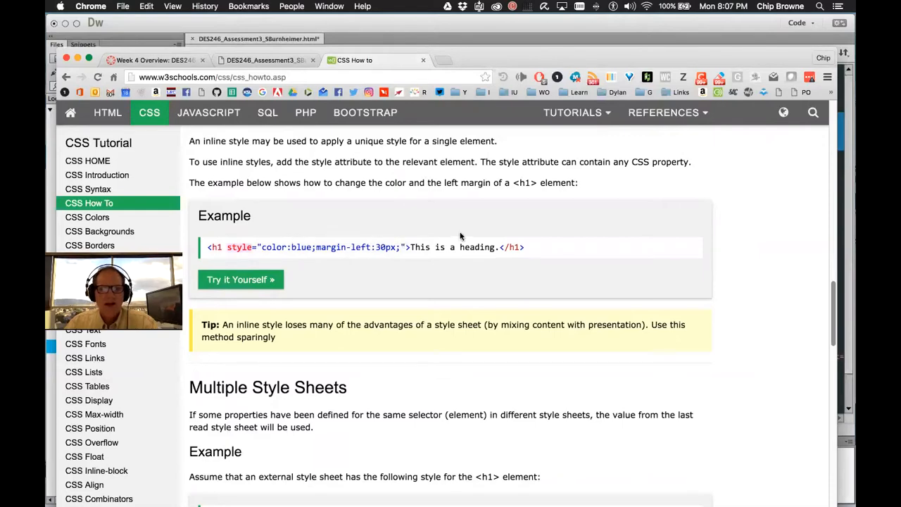
key(super+Tab)
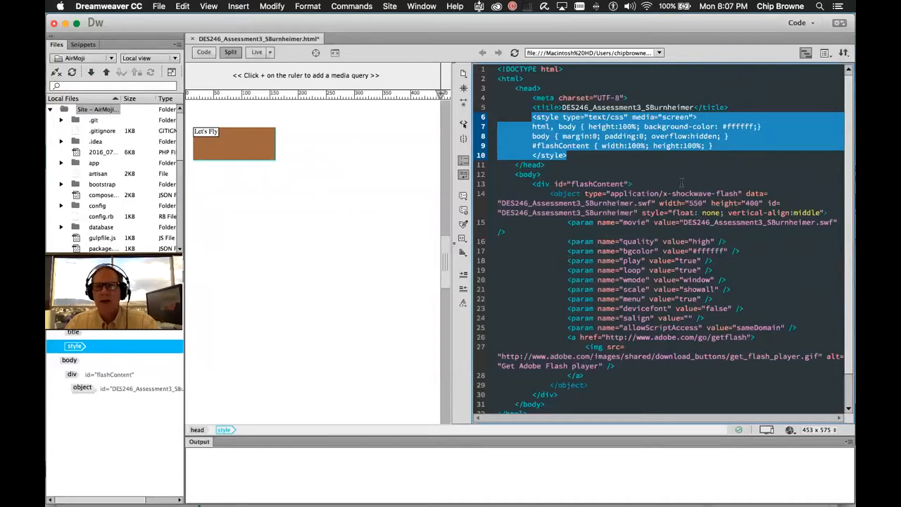
Glance over the Dreamweaver code, then go back to the W3Schools inline styles page
scroll(578, 356, down, 3)
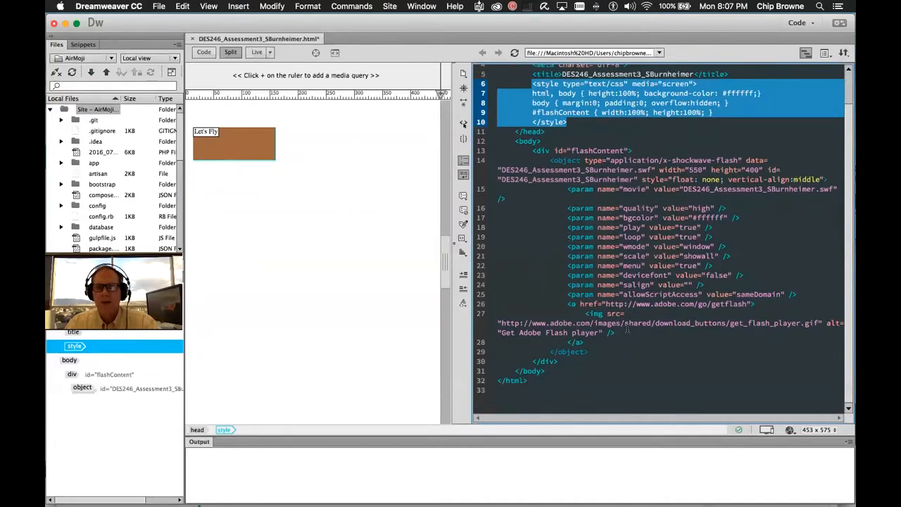
scroll(625, 326, up, 3)
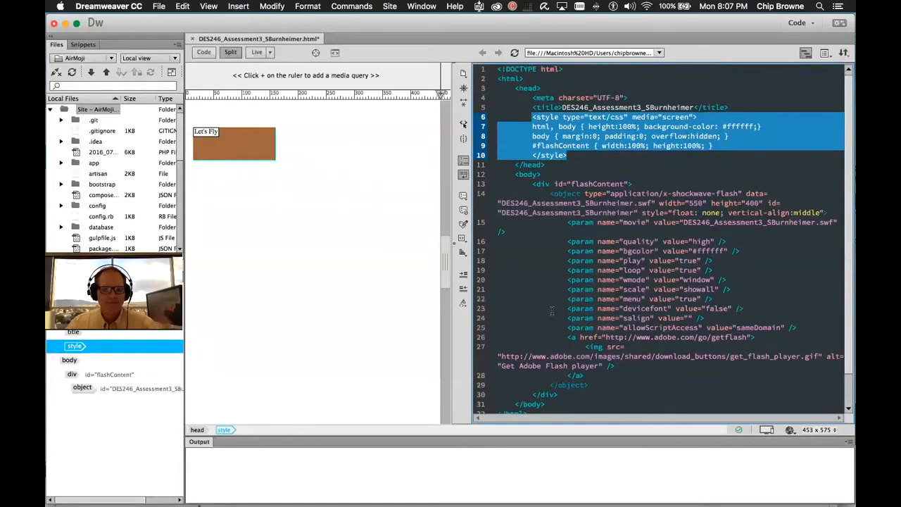
key(super+Tab)
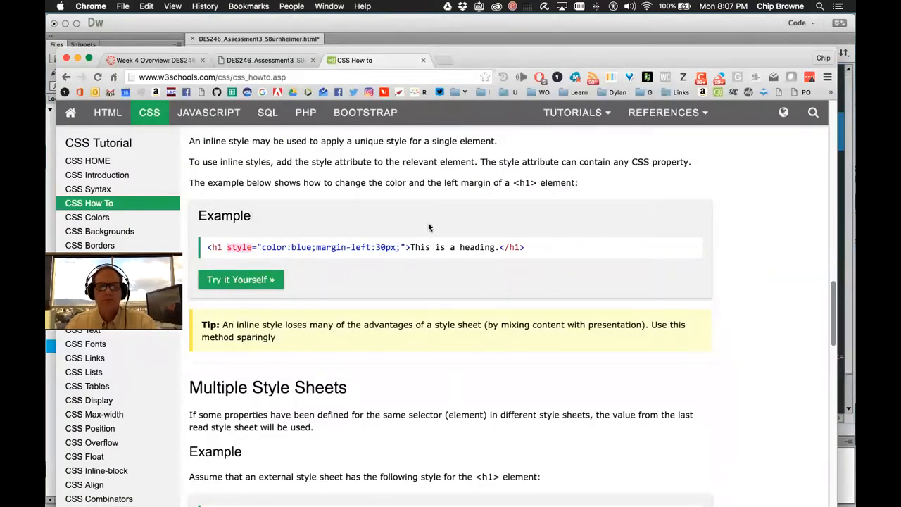
Compare W3Schools' external, internal and inline style sheet examples, then return to Dreamweaver's object tag
scroll(428, 227, up, 10)
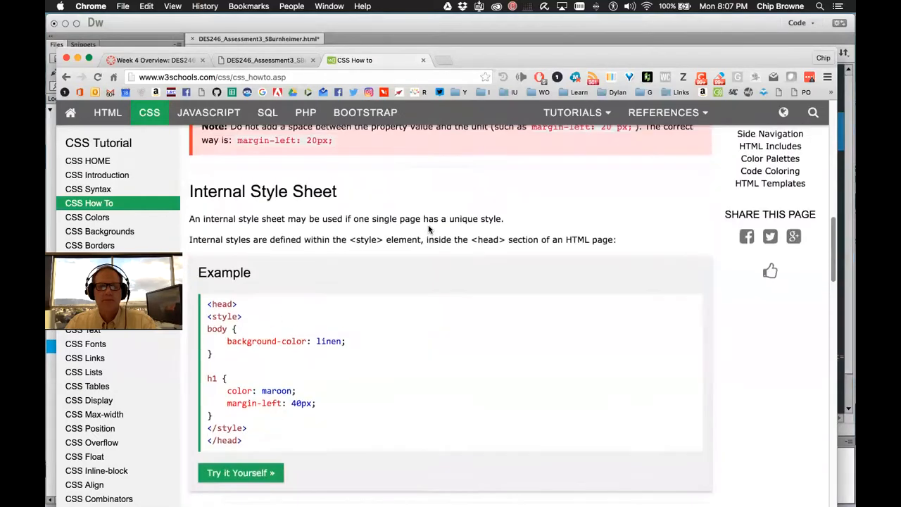
scroll(427, 226, up, 8)
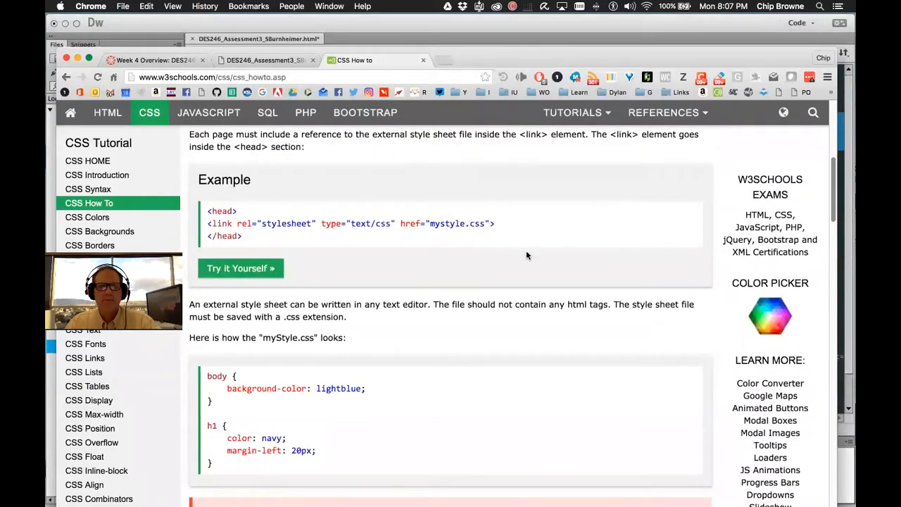
scroll(533, 257, down, 5)
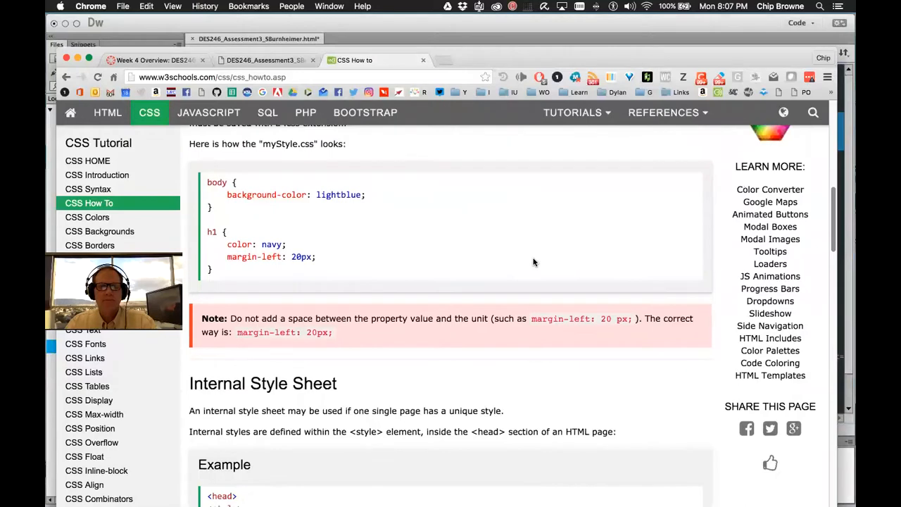
scroll(533, 261, down, 7)
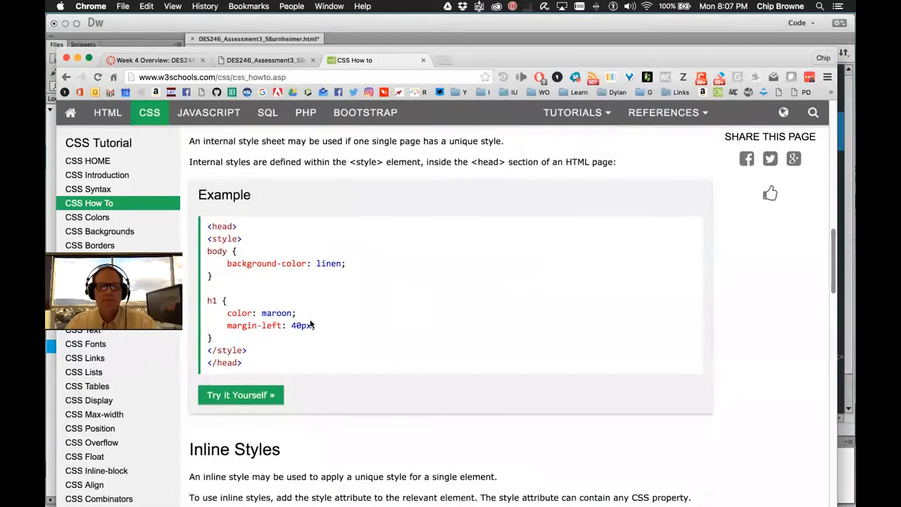
scroll(288, 302, down, 8)
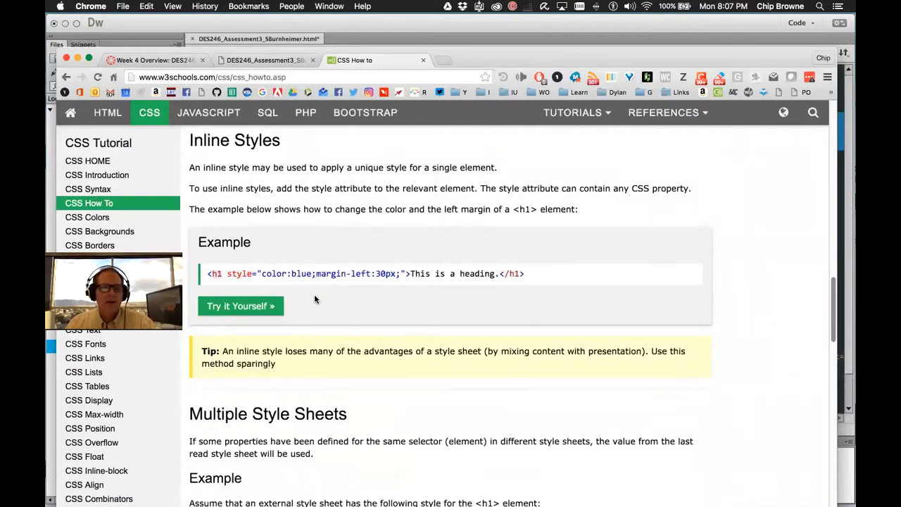
scroll(498, 282, up, 6)
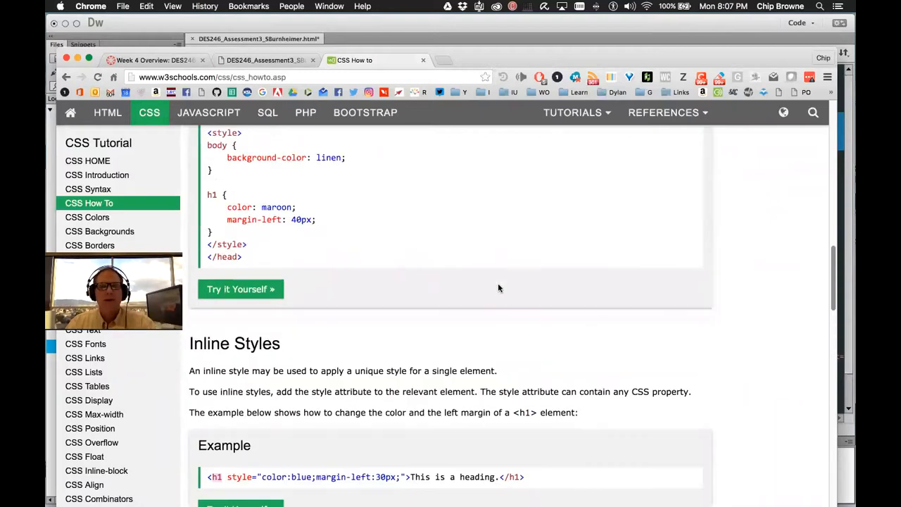
scroll(494, 287, up, 4)
key(super+Tab)
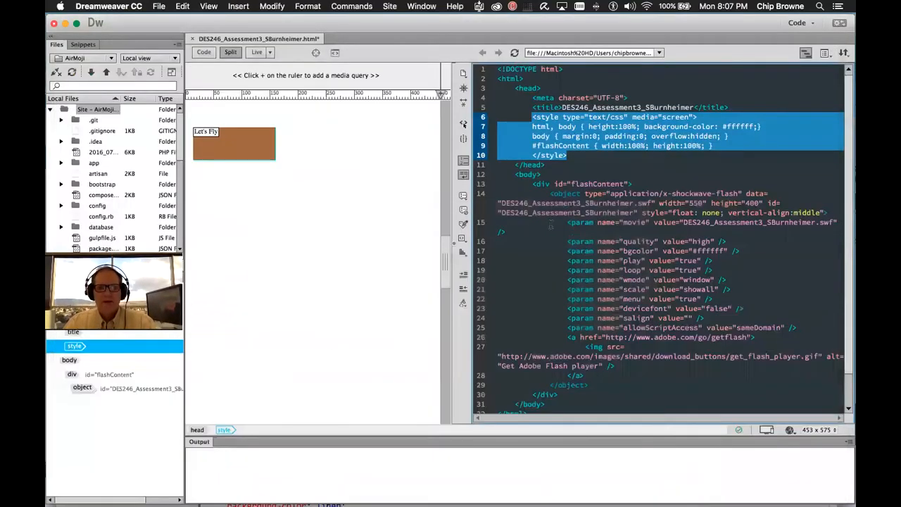
click(572, 203)
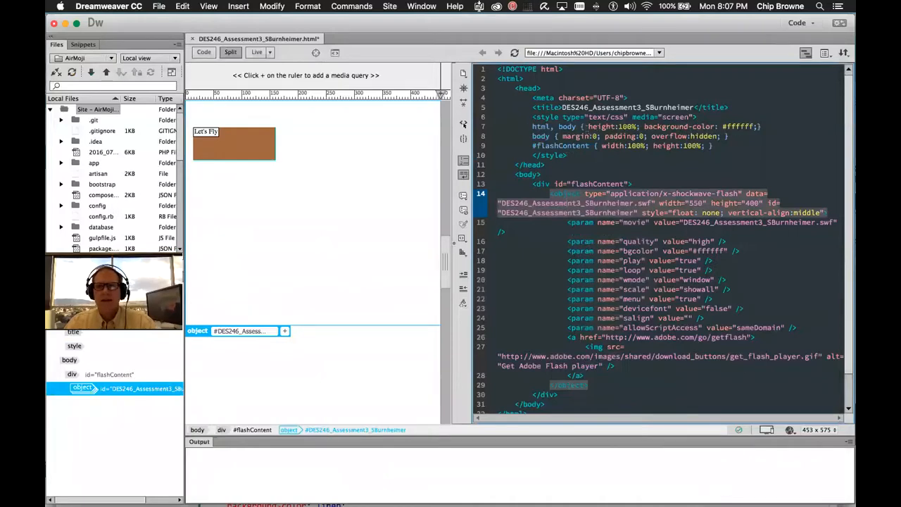
drag(723, 145, 526, 128)
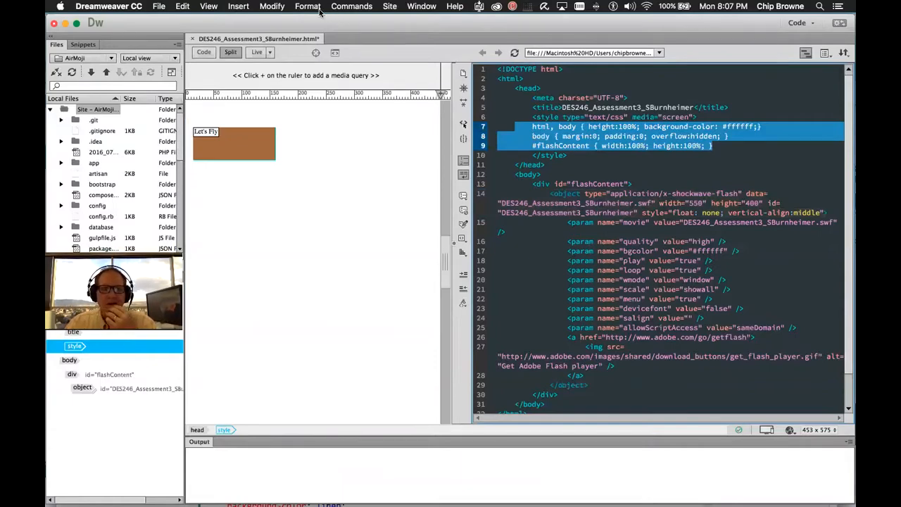
click(317, 8)
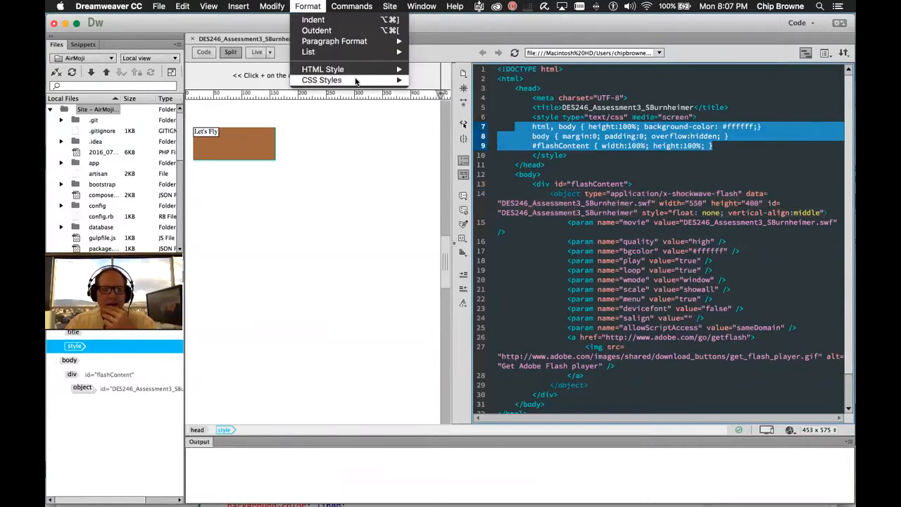
mouse_move(357, 82)
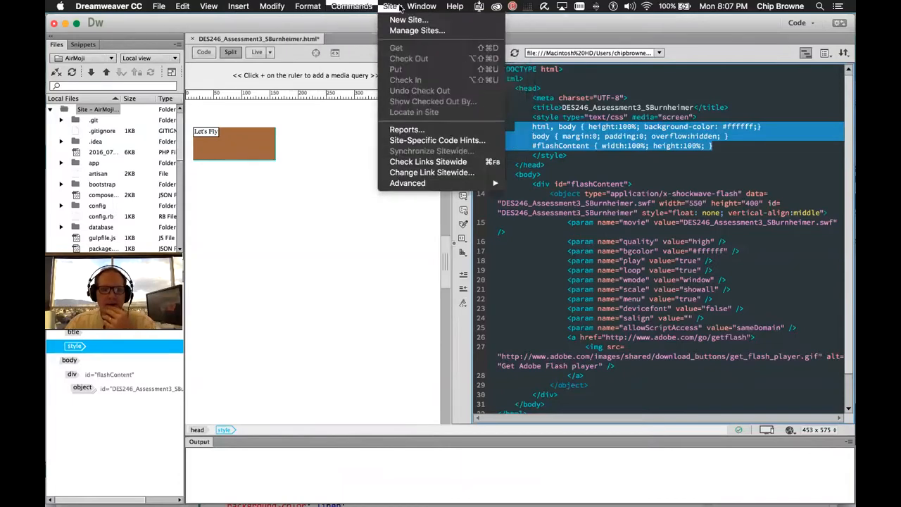
mouse_move(421, 6)
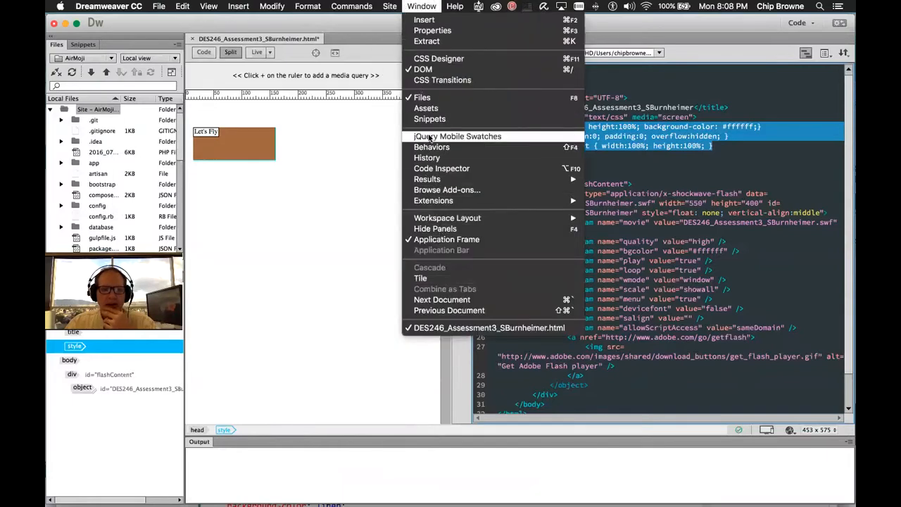
mouse_move(374, 6)
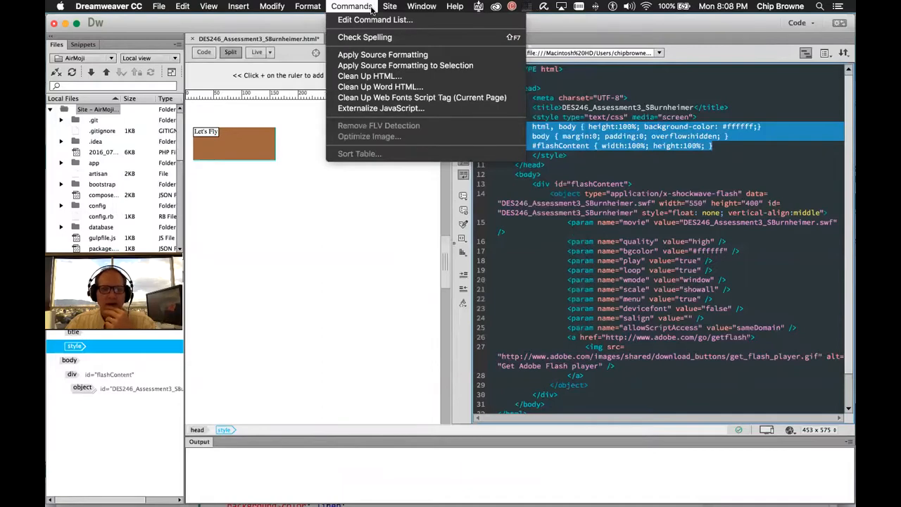
click(367, 76)
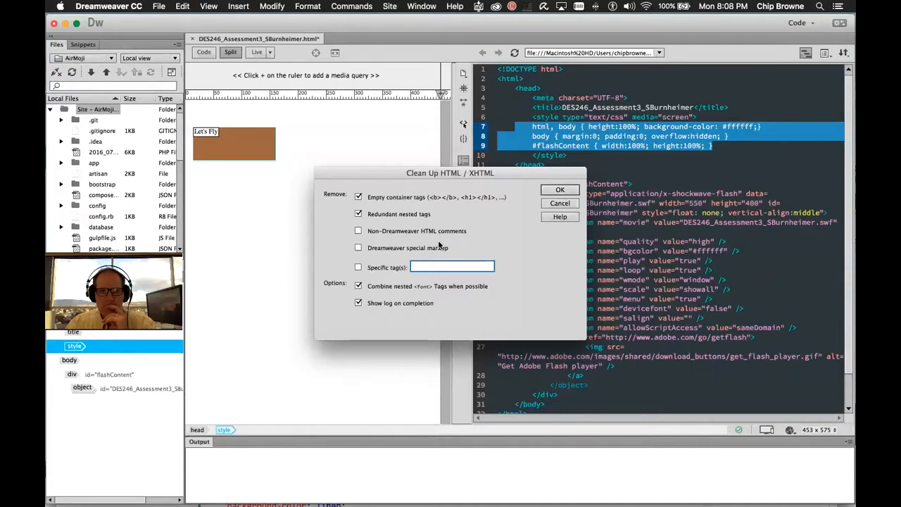
click(560, 190)
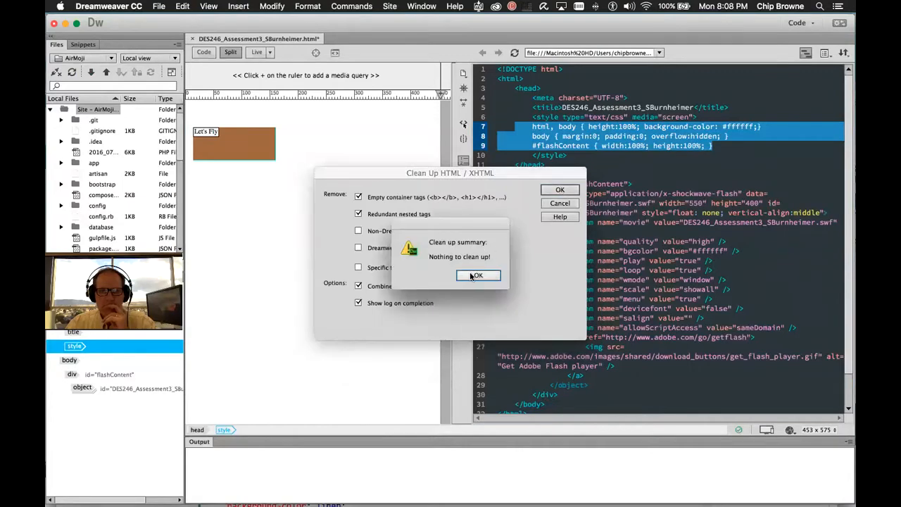
click(476, 275)
click(569, 204)
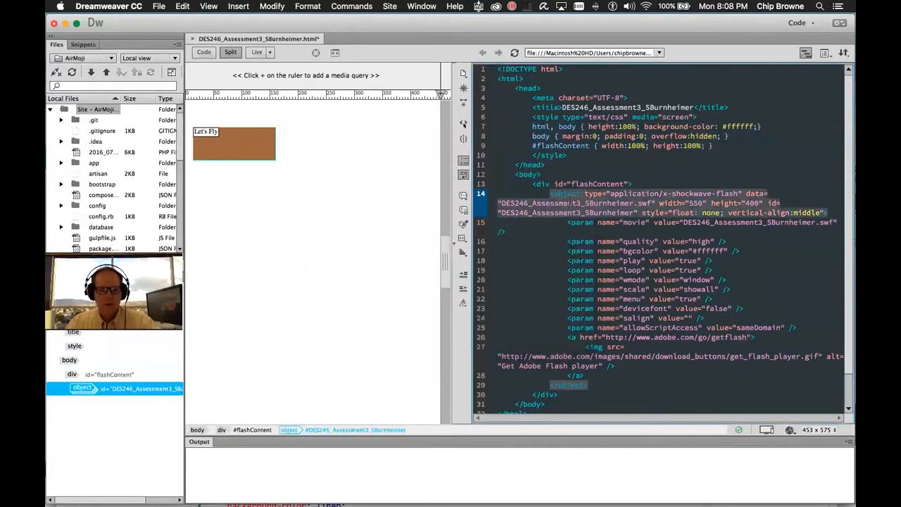
key(super+a)
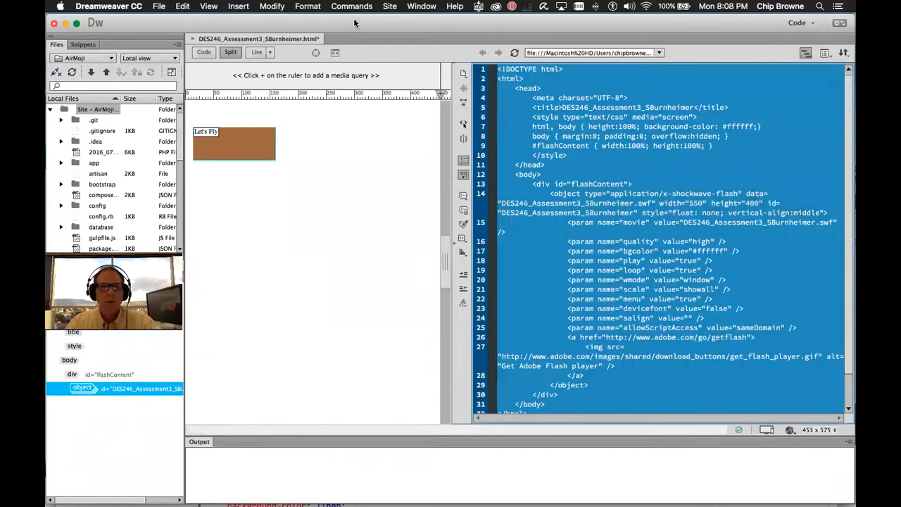
click(362, 7)
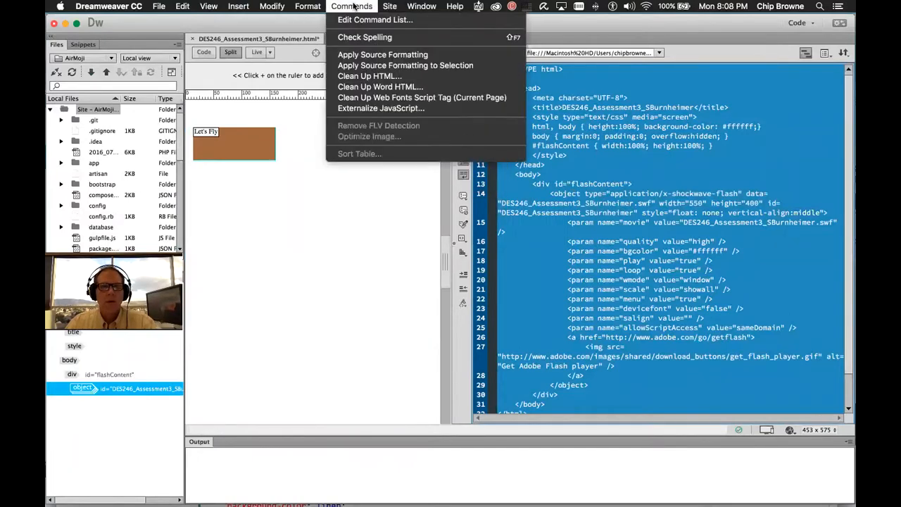
click(364, 75)
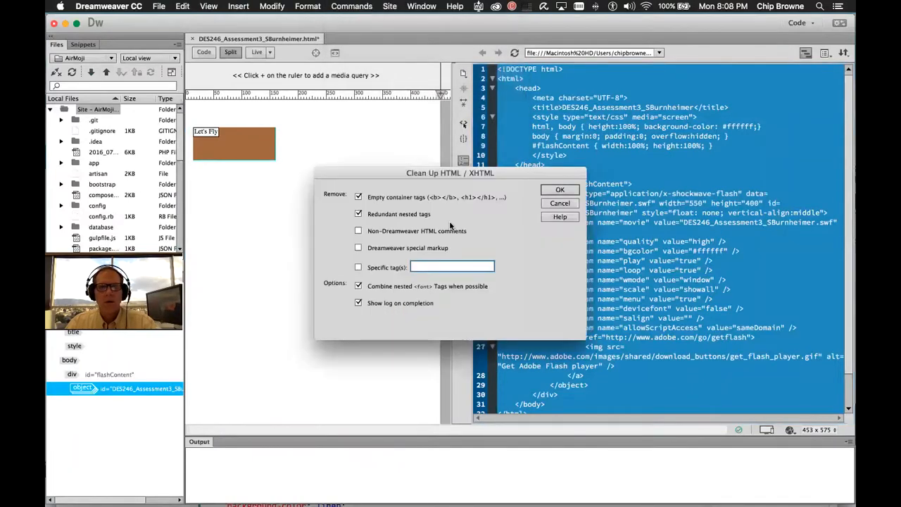
click(557, 193)
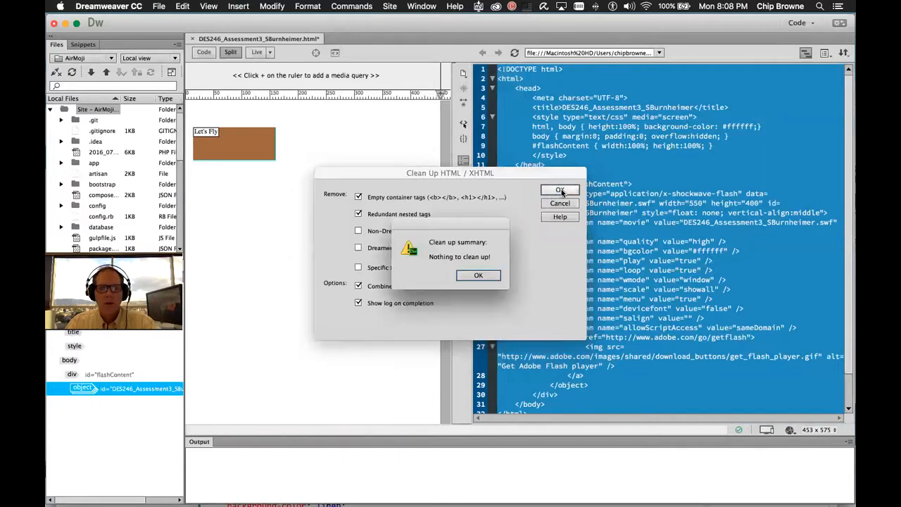
click(479, 276)
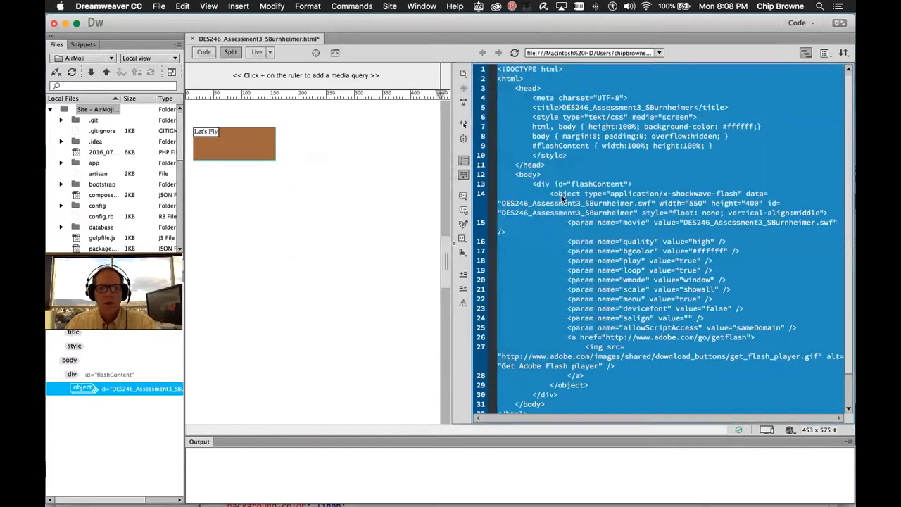
click(636, 201)
click(563, 135)
Highlight the html and body selectors and the body content through the flashContent div
drag(532, 126, 555, 127)
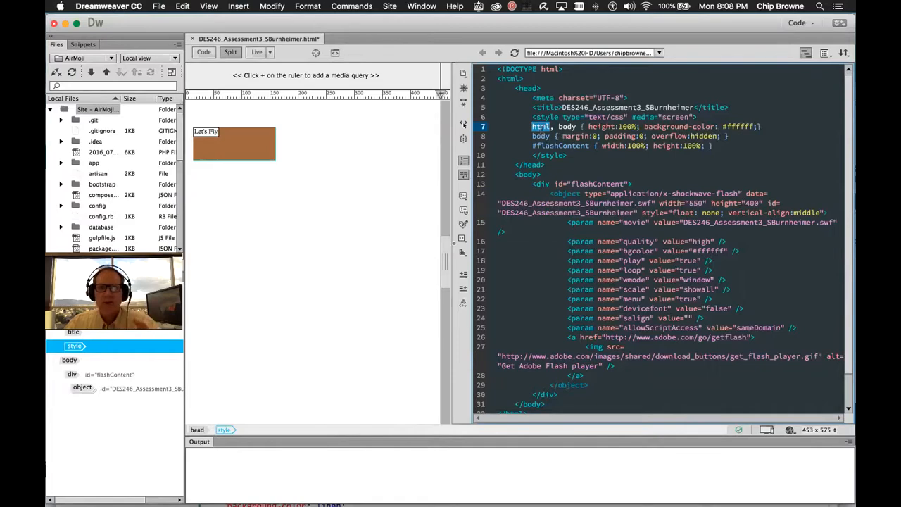
double_click(566, 128)
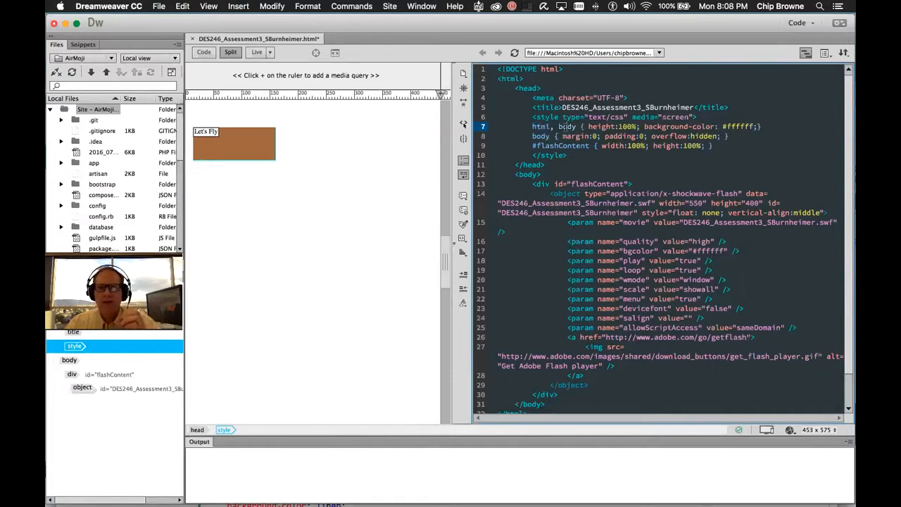
click(524, 184)
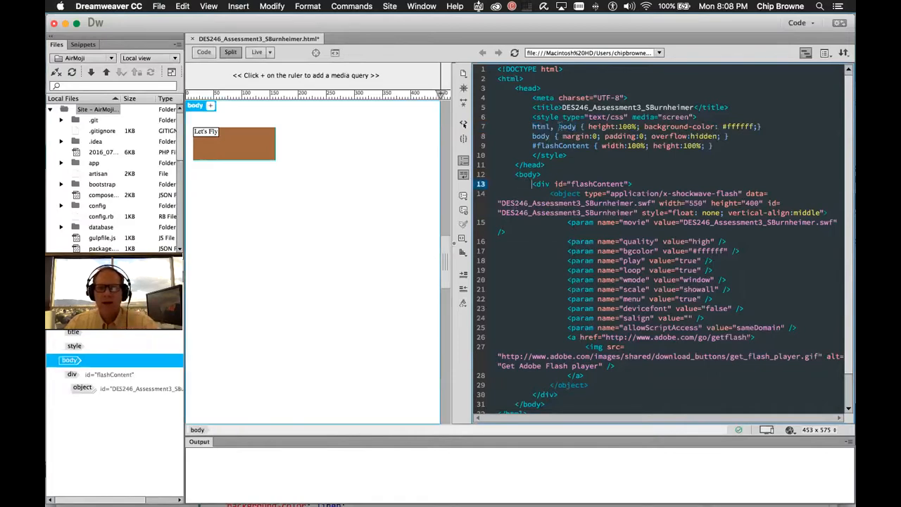
double_click(540, 136)
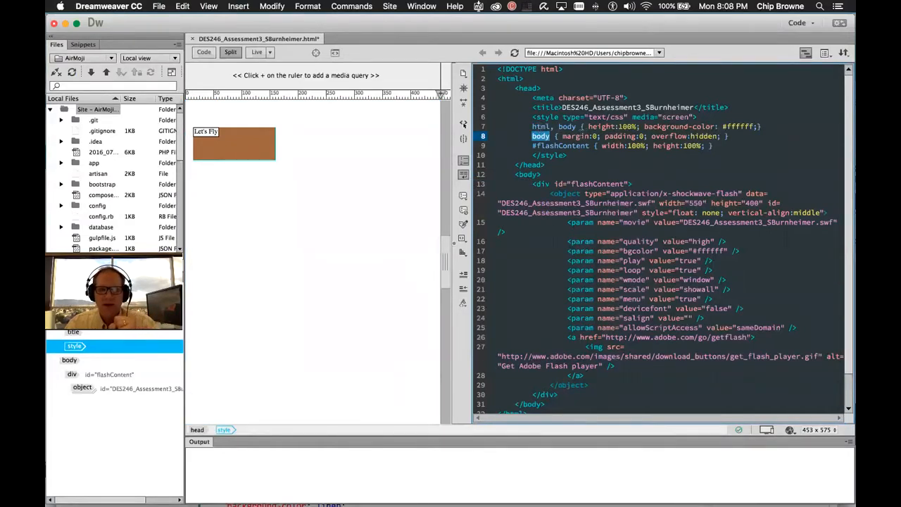
double_click(540, 127)
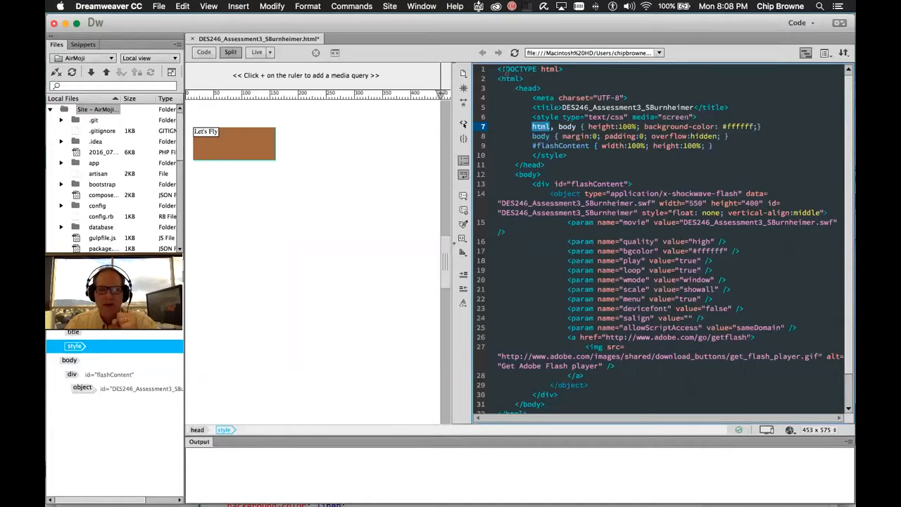
double_click(566, 126)
drag(517, 174, 558, 395)
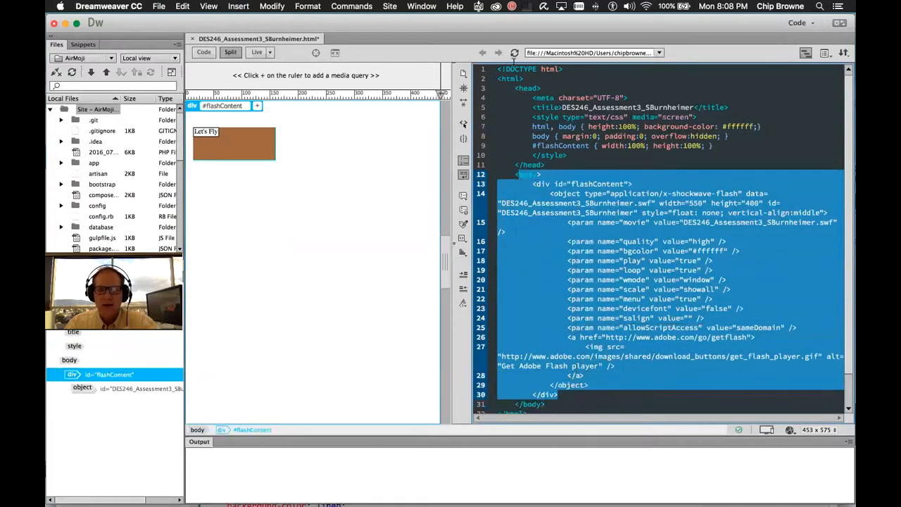
click(496, 78)
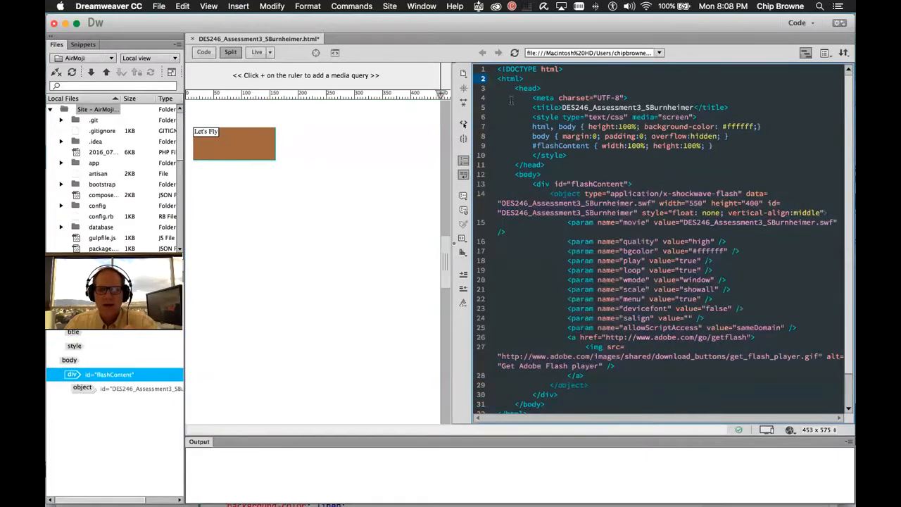
drag(497, 79, 563, 408)
click(574, 103)
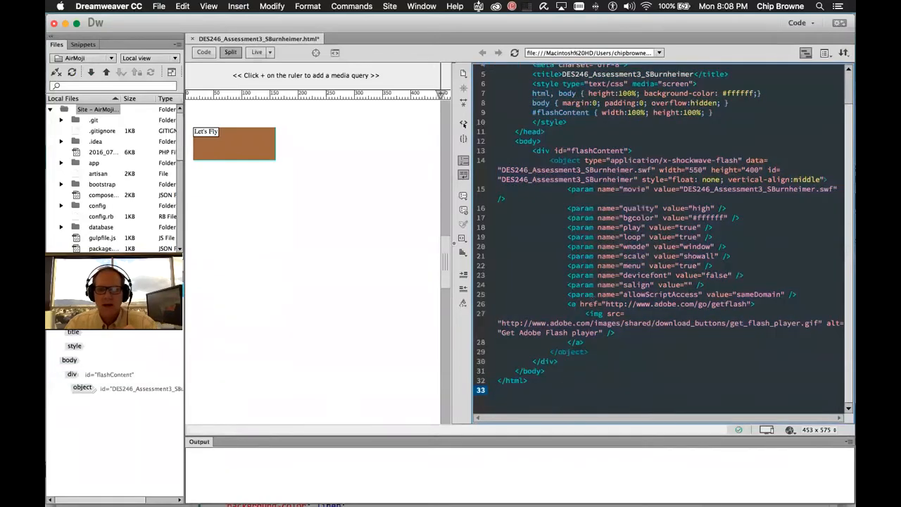
scroll(602, 134, up, 3)
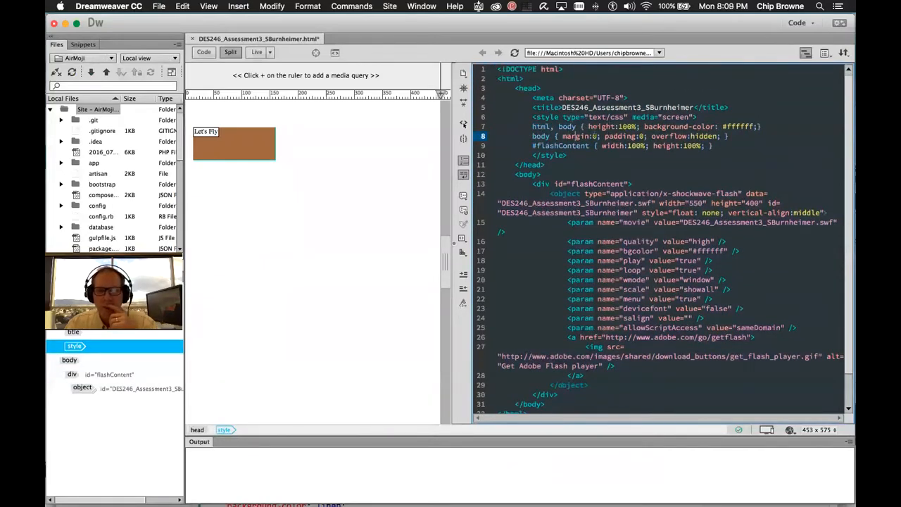
Point out height, background-color, margin, padding and #flashContent rules, then start an empty code search
double_click(599, 127)
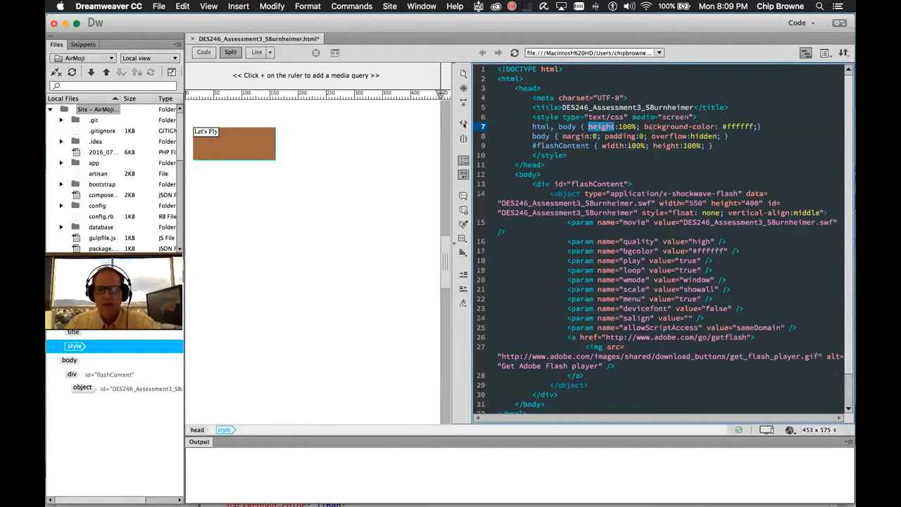
drag(645, 132, 701, 130)
click(734, 129)
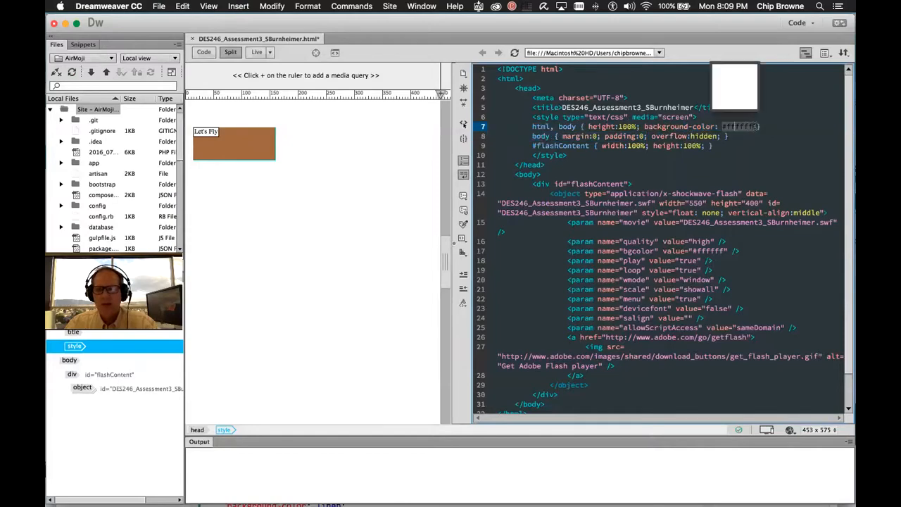
double_click(540, 136)
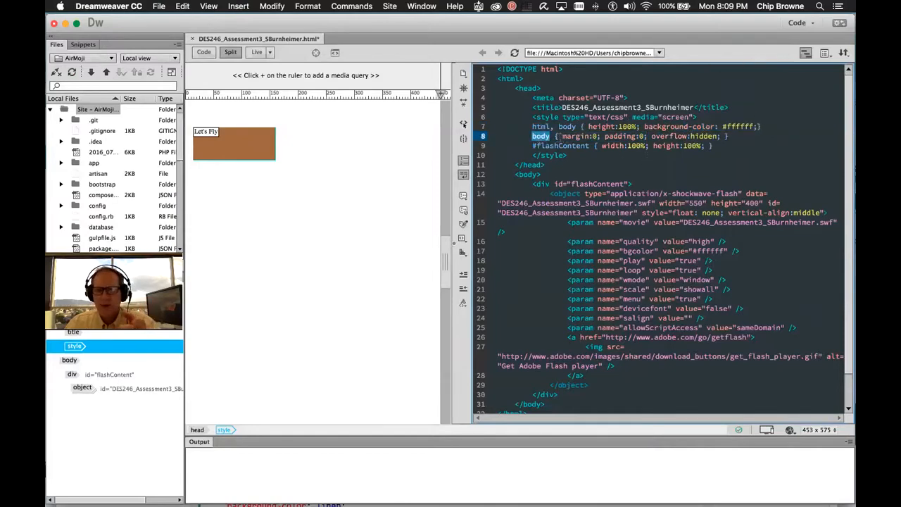
drag(561, 136, 642, 136)
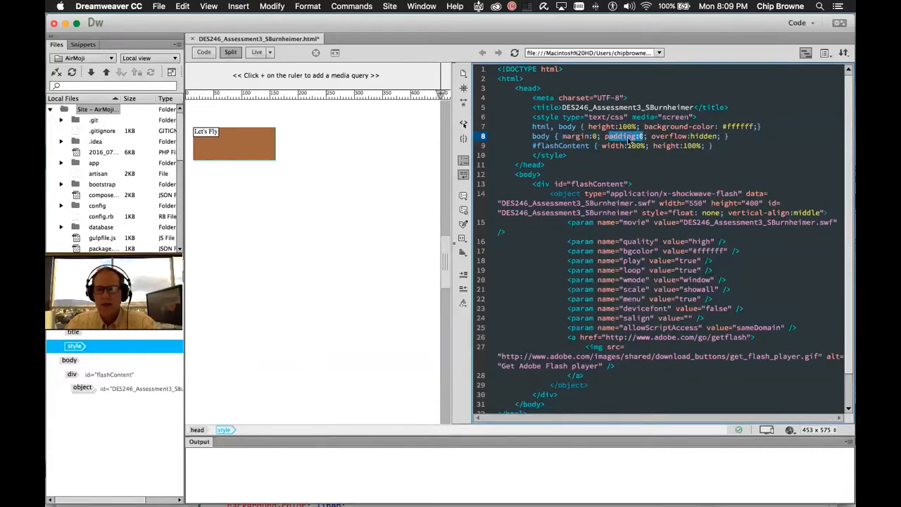
click(558, 150)
click(567, 145)
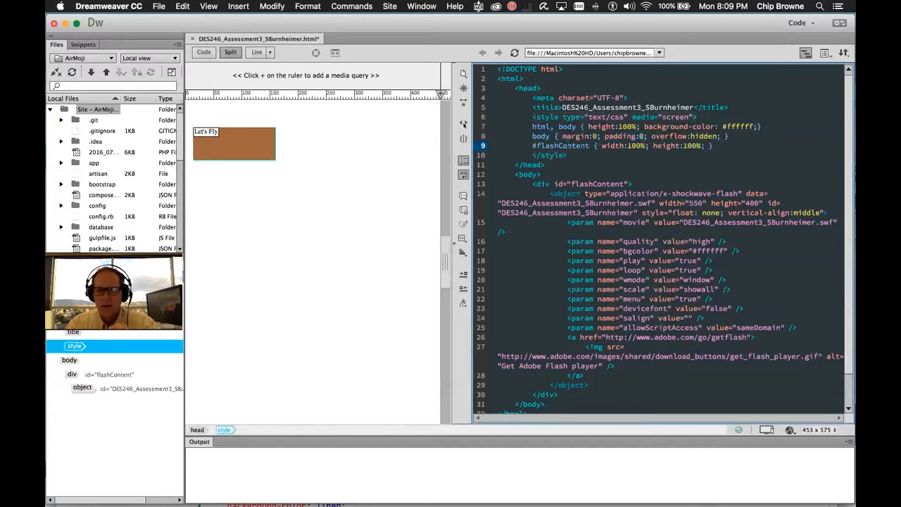
drag(530, 146, 603, 148)
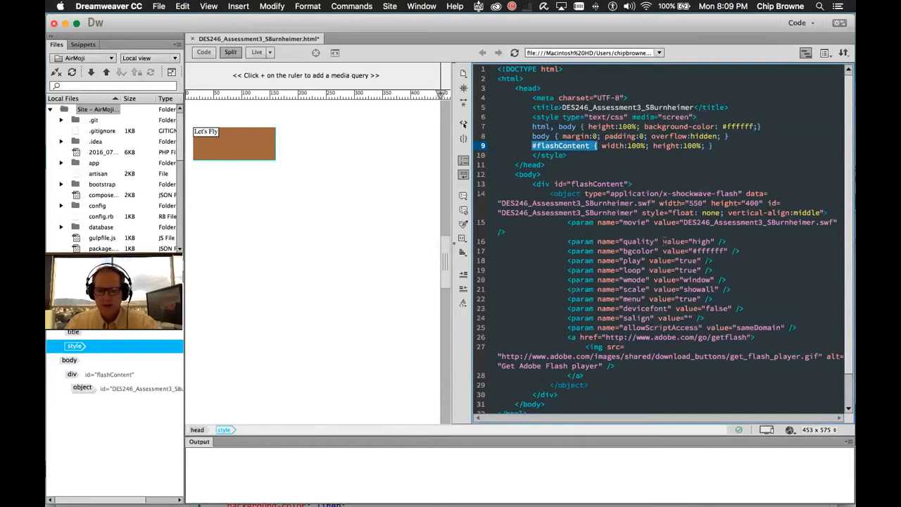
click(656, 117)
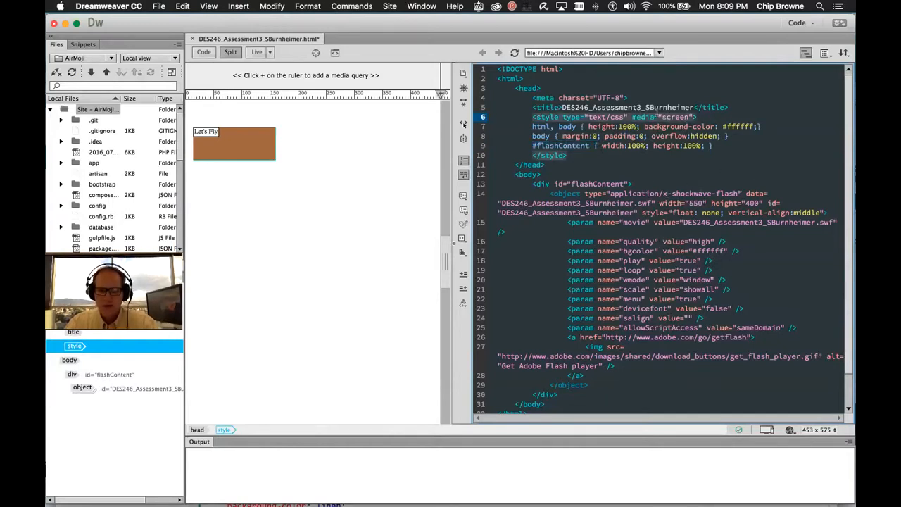
key(super+f)
key(BackSpace)
Search the code for 'flashCon' to find the flashContent div, then close the search
text(flashCon)
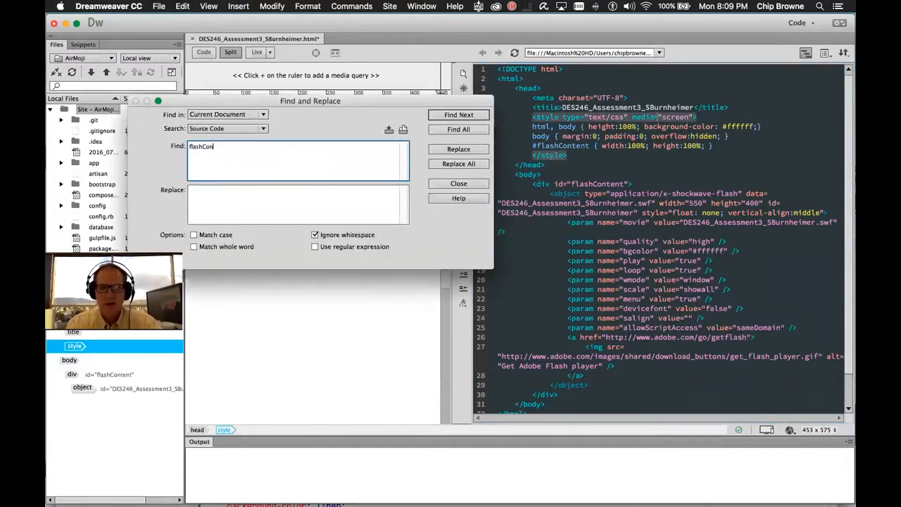
key(Return)
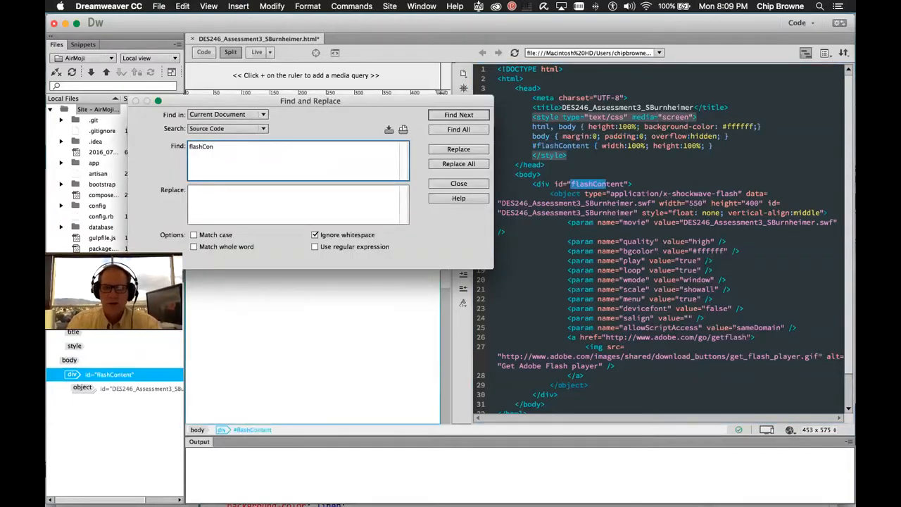
click(458, 183)
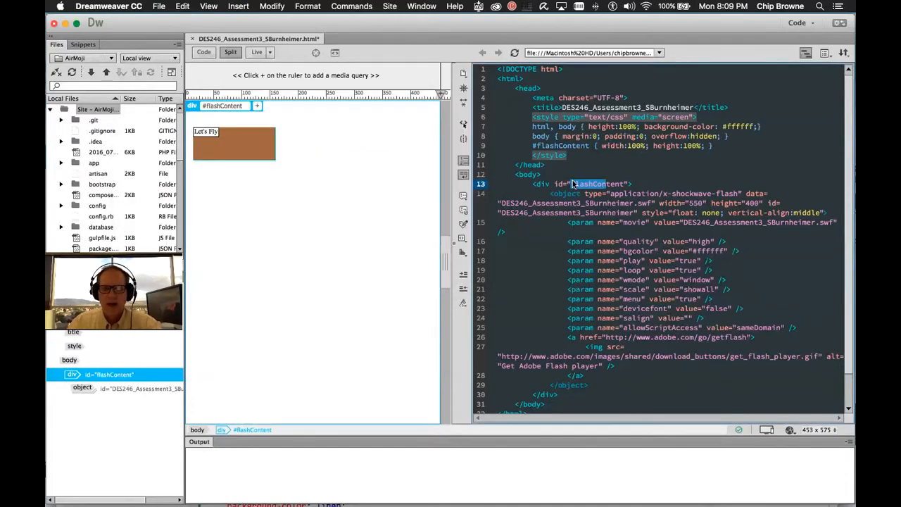
click(547, 182)
Highlight the div's flashContent id, the #flashContent width and height, and the whole div block
double_click(595, 183)
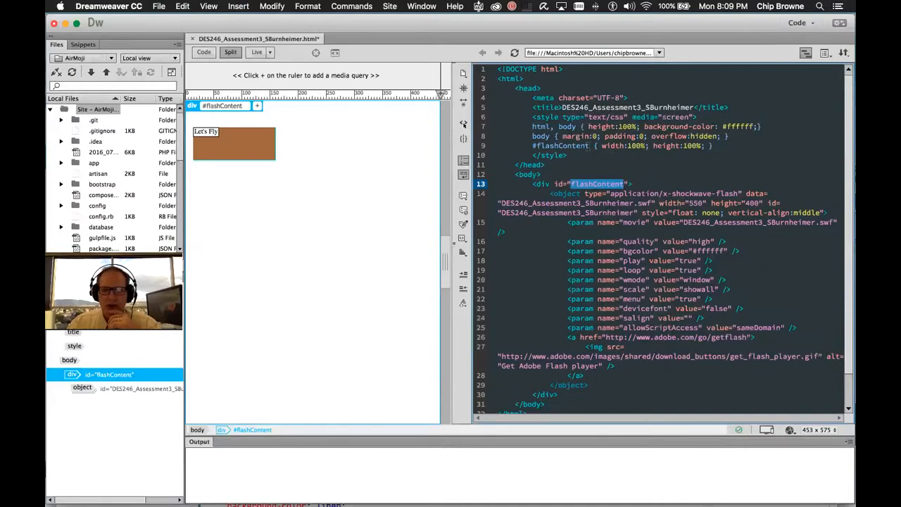
drag(592, 146, 715, 147)
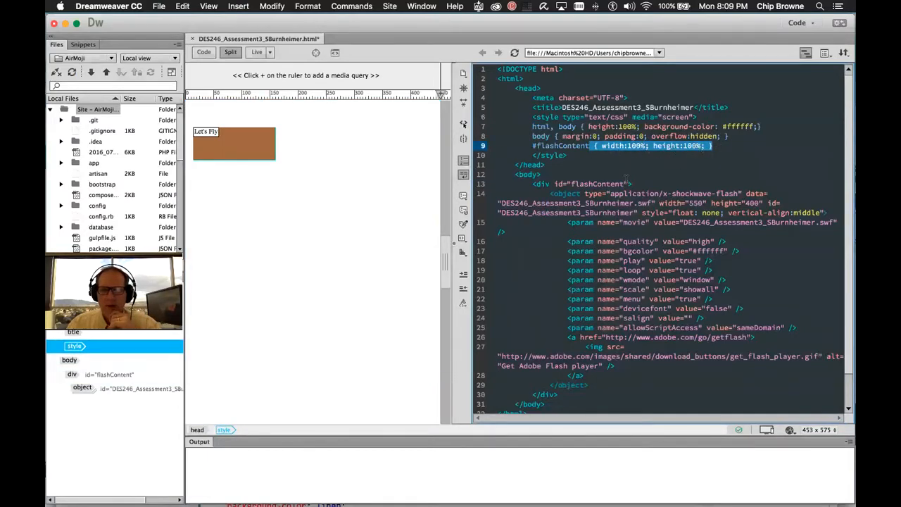
click(679, 152)
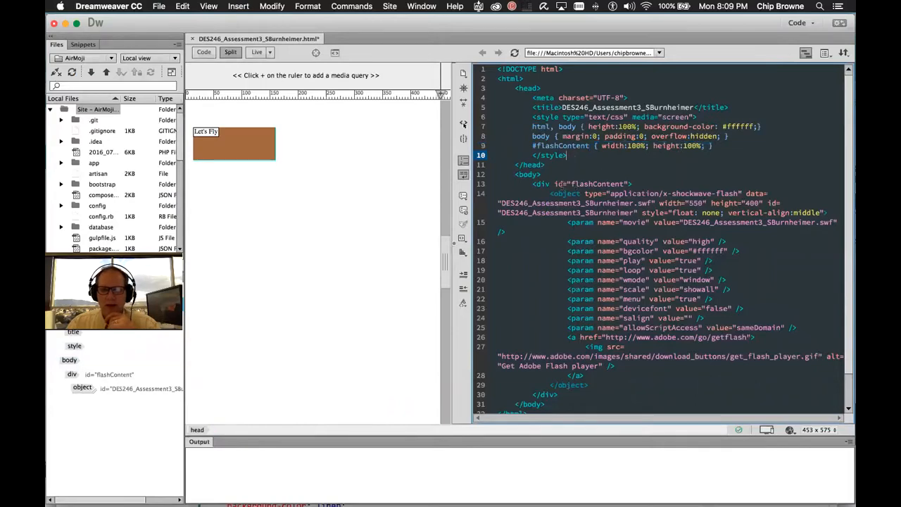
click(552, 183)
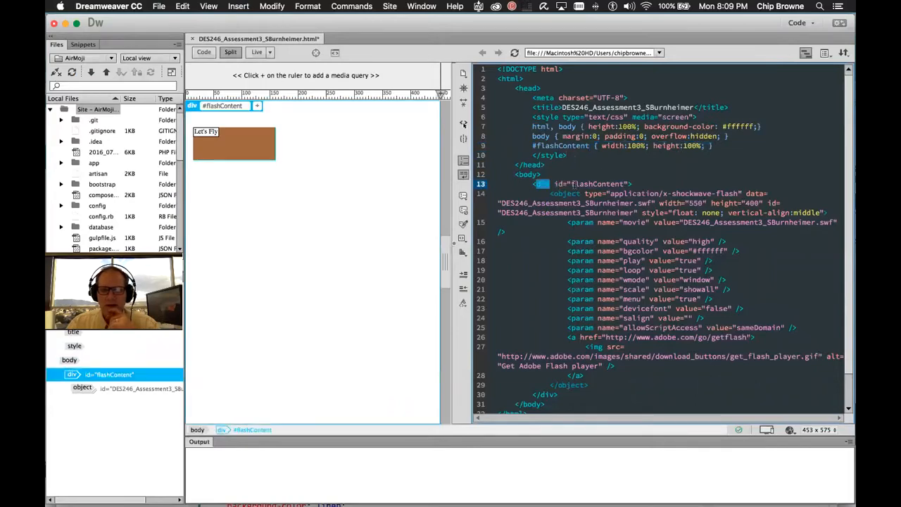
drag(533, 185, 614, 380)
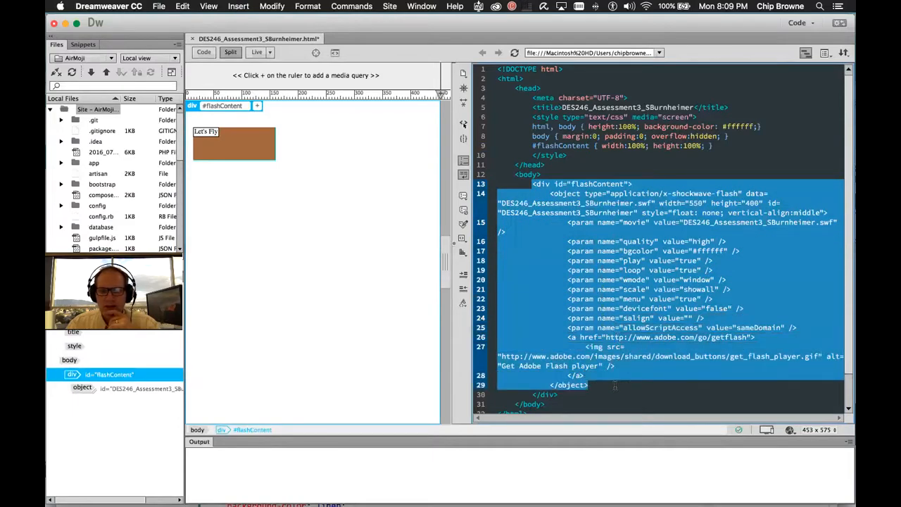
drag(614, 386, 614, 395)
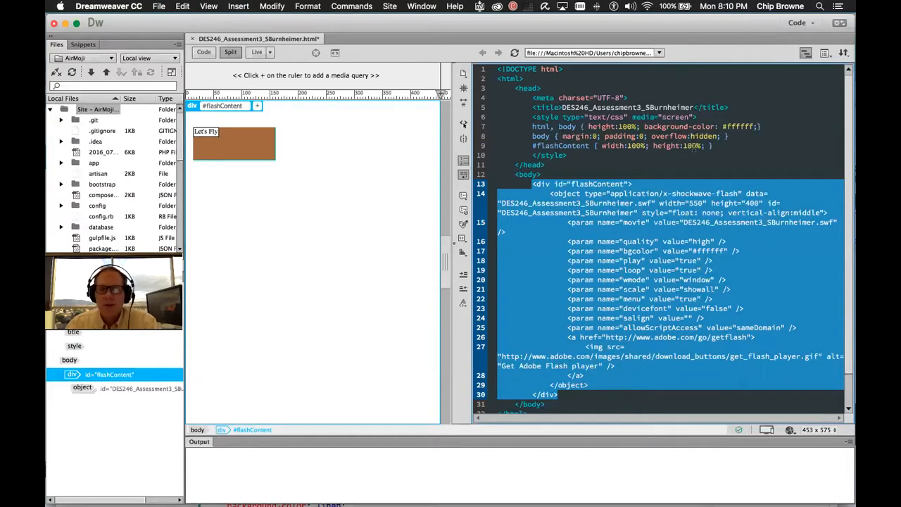
Change the html, body background-color from #ffffff to #000000 and save the page
double_click(739, 126)
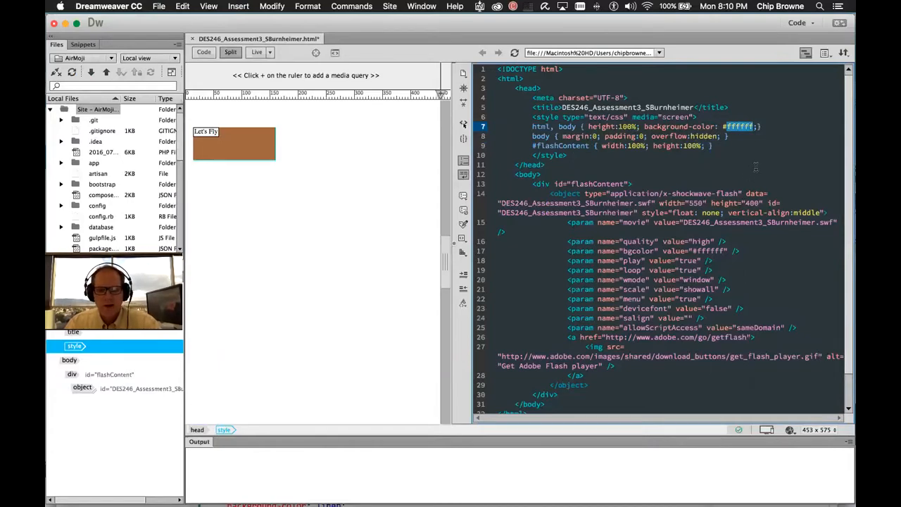
text(000000)
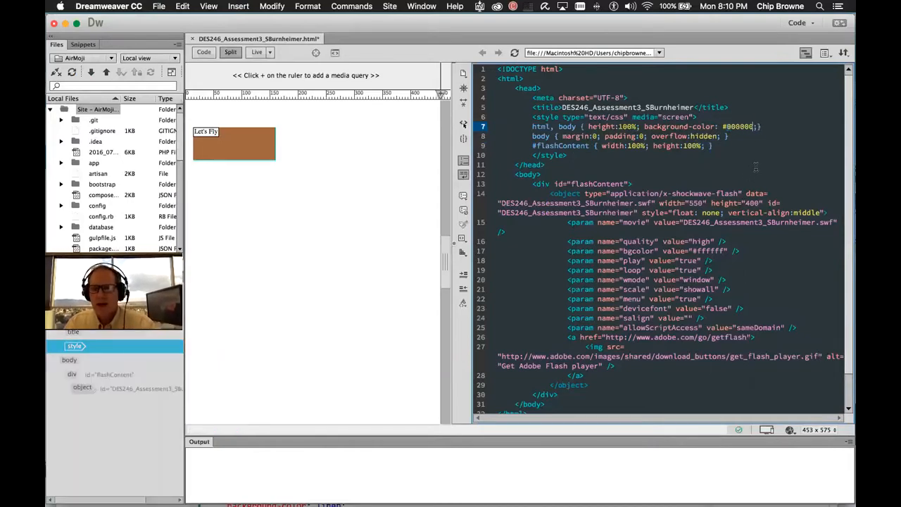
key(super+s)
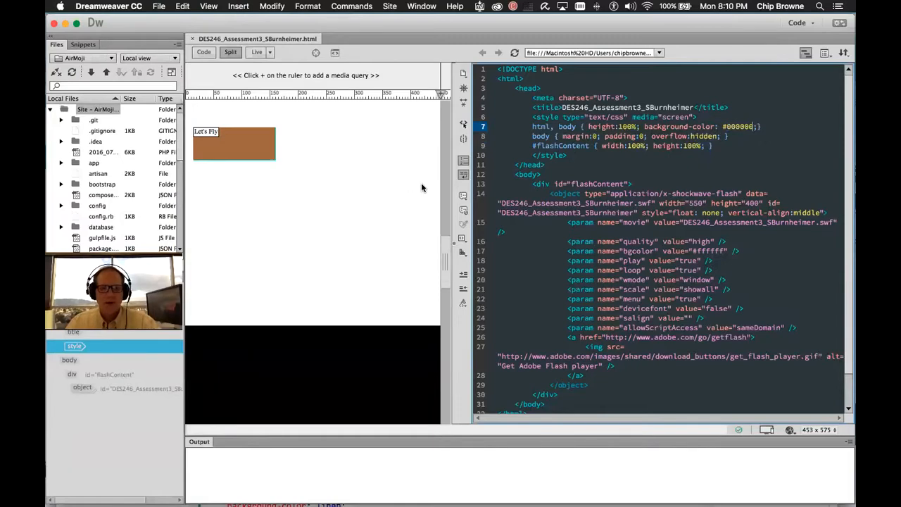
key(super+Tab)
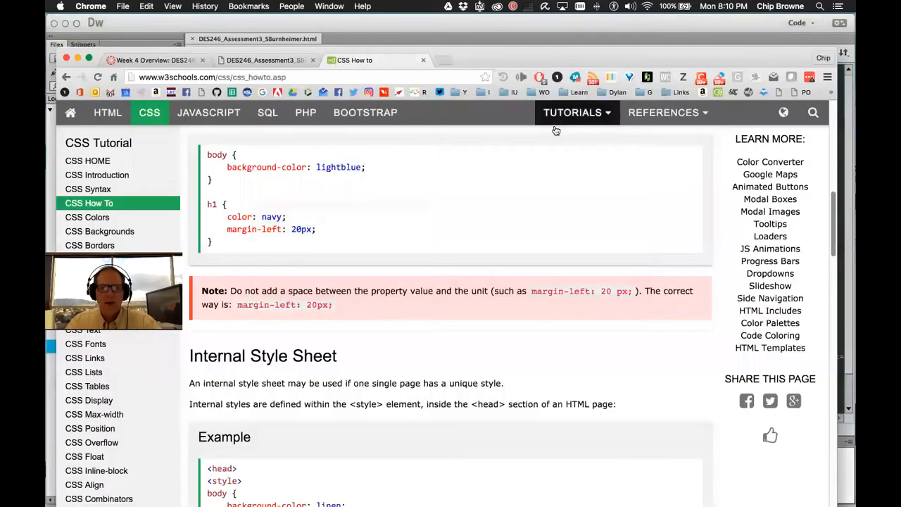
Close the CSS How To tab and reload the local page to see the black background
click(422, 61)
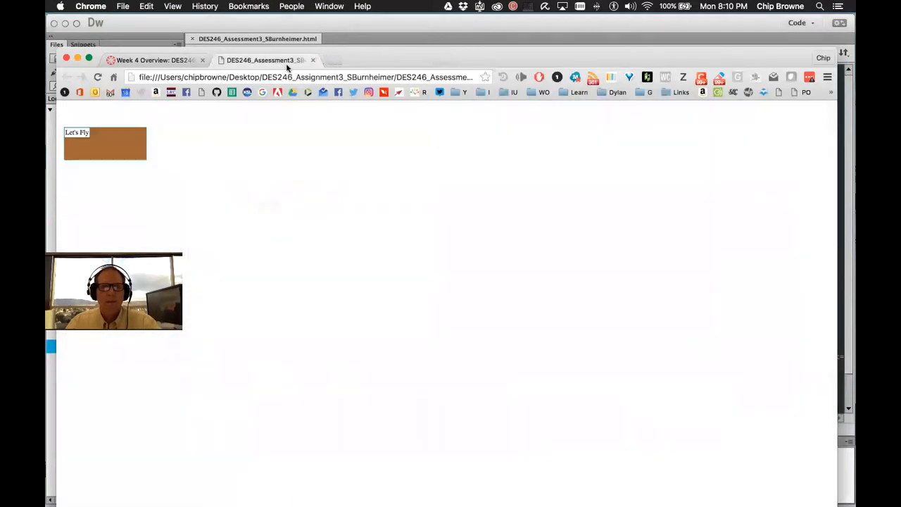
click(97, 77)
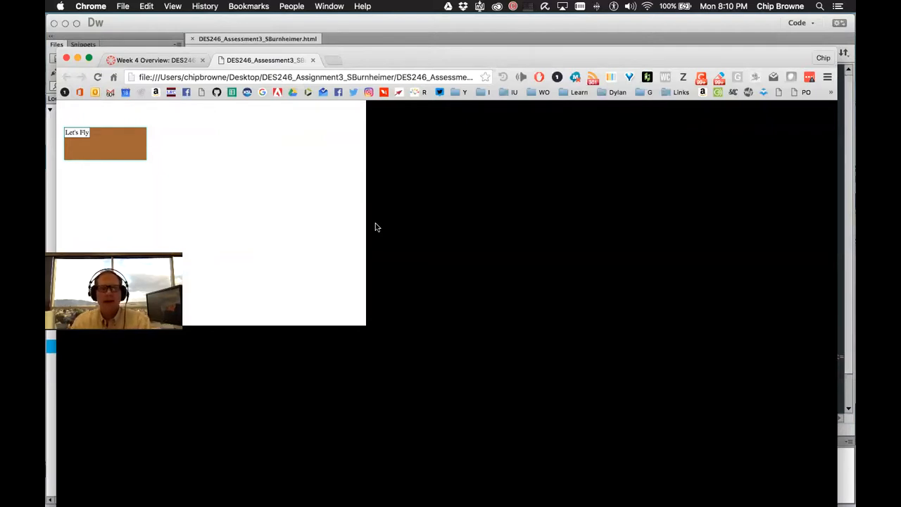
mouse_move(407, 501)
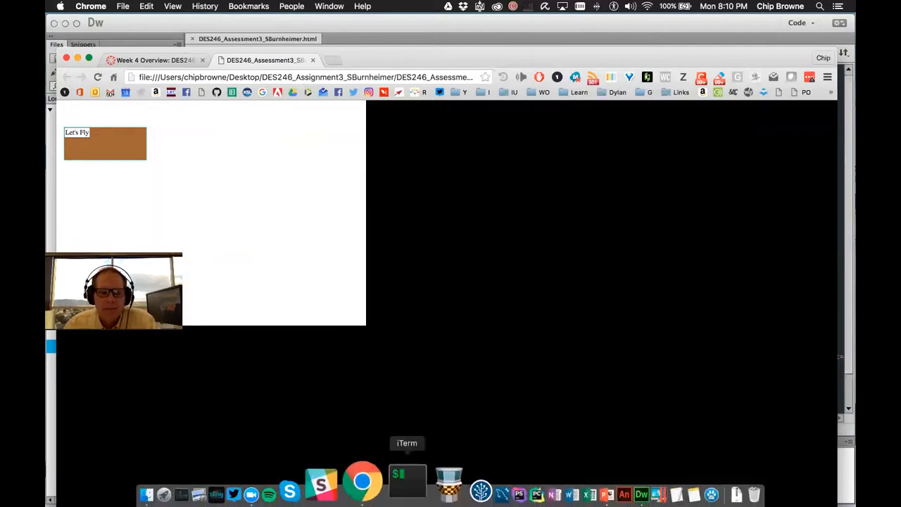
click(374, 484)
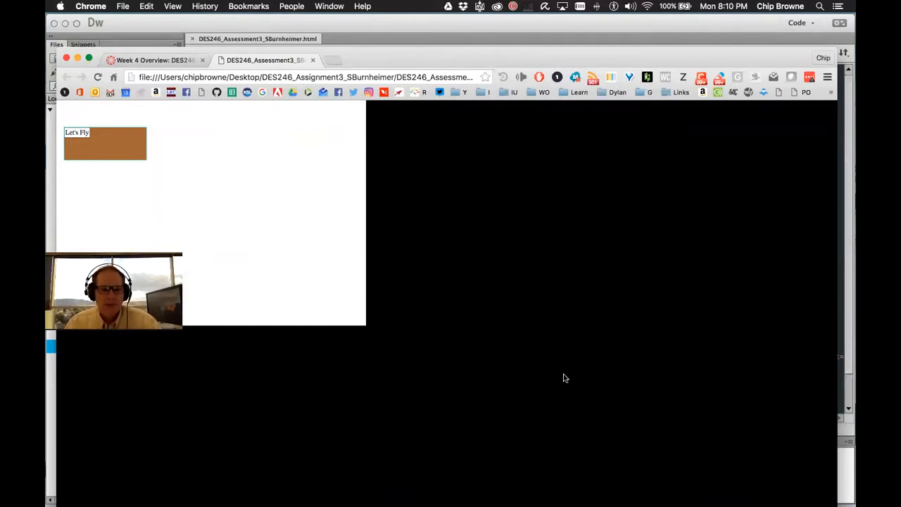
key(super+Tab)
key(super+Tab)
key(super+Tab)
key(super+Tab)
key(super+Tab)
key(super+Tab)
key(super+Tab)
key(super+Tab)
key(super+Tab)
key(super+Tab)
key(super+Tab)
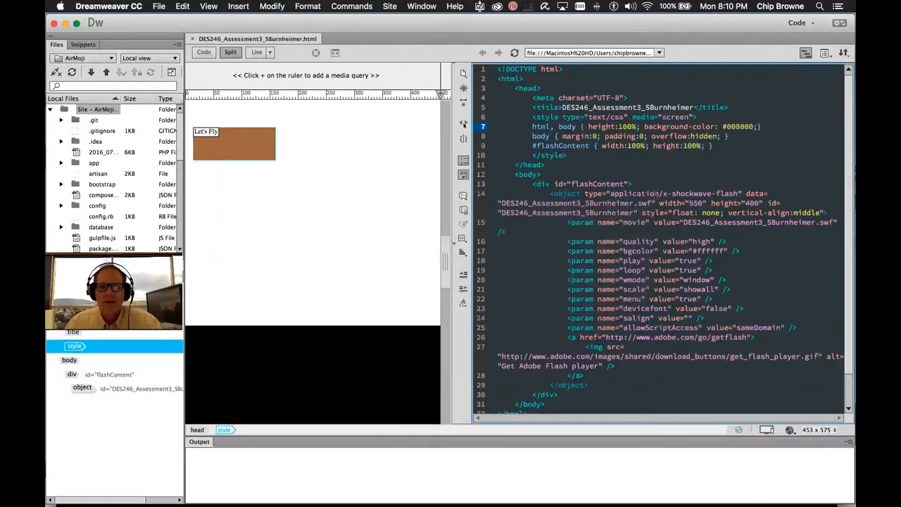
click(661, 164)
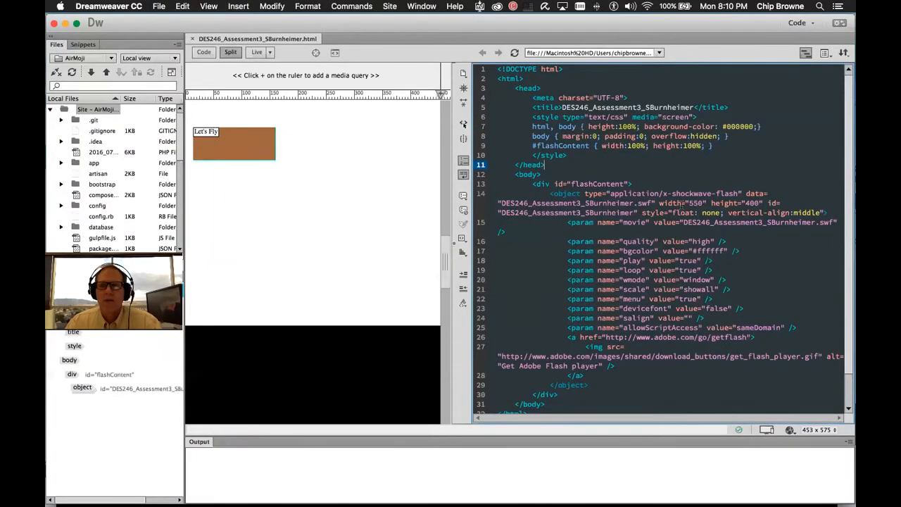
drag(659, 202, 764, 203)
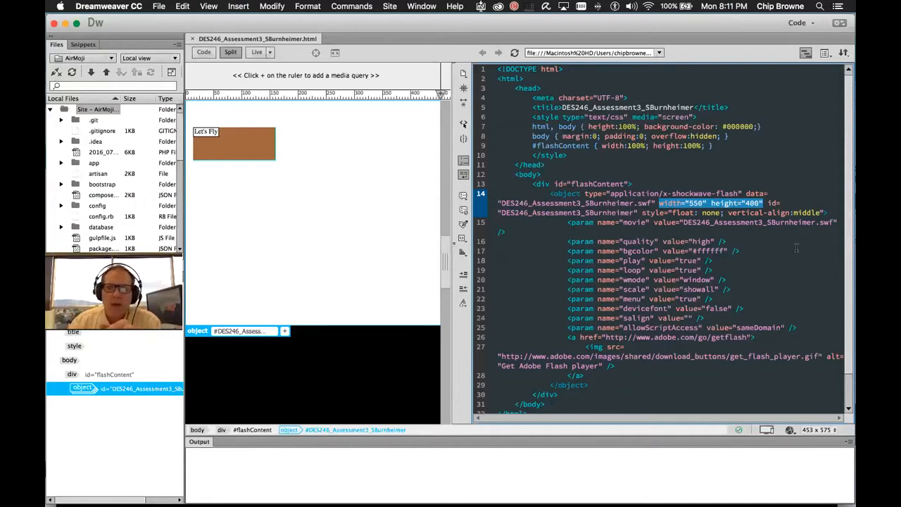
click(766, 203)
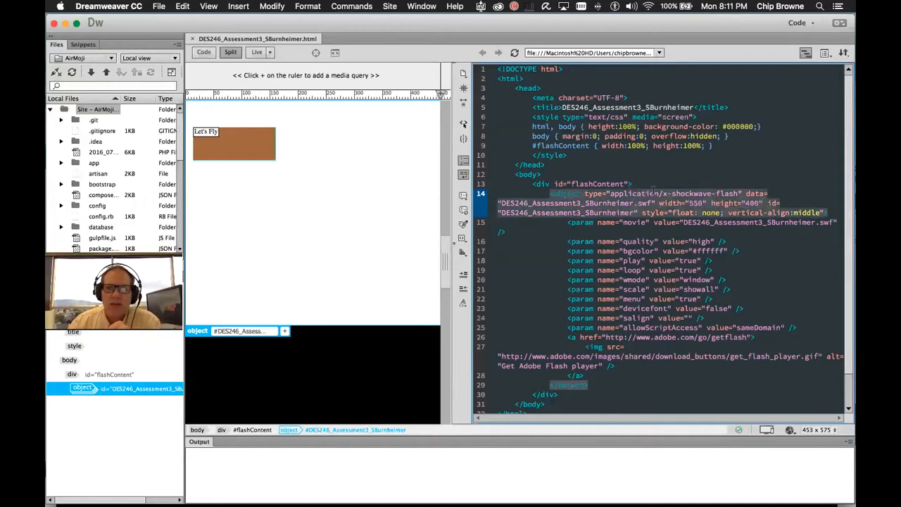
double_click(666, 203)
double_click(583, 202)
double_click(568, 193)
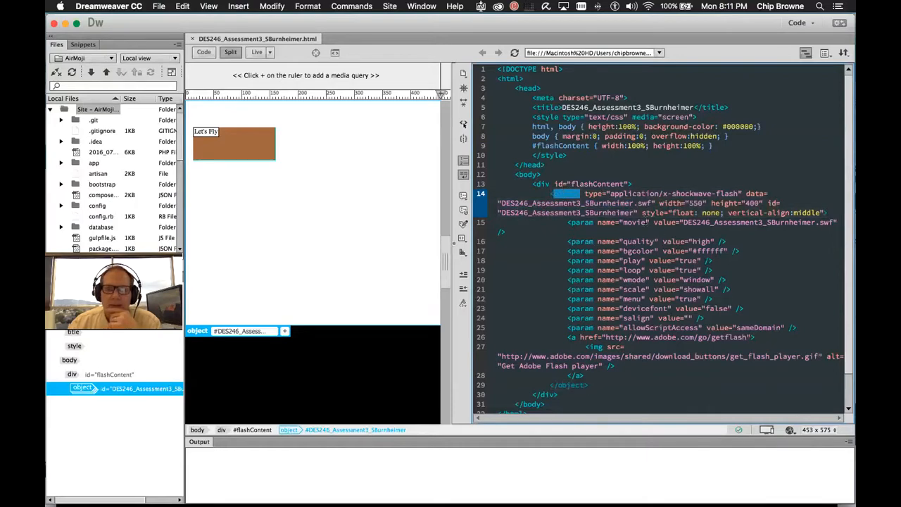
double_click(594, 193)
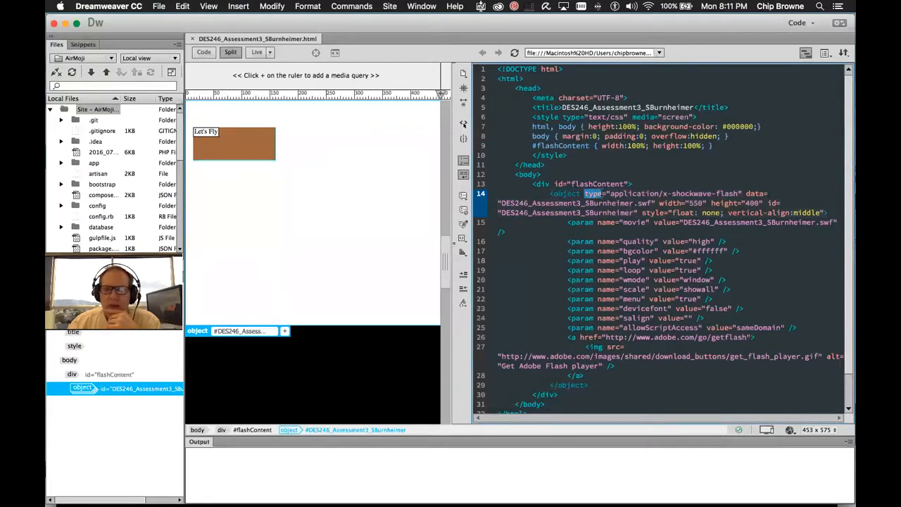
click(750, 194)
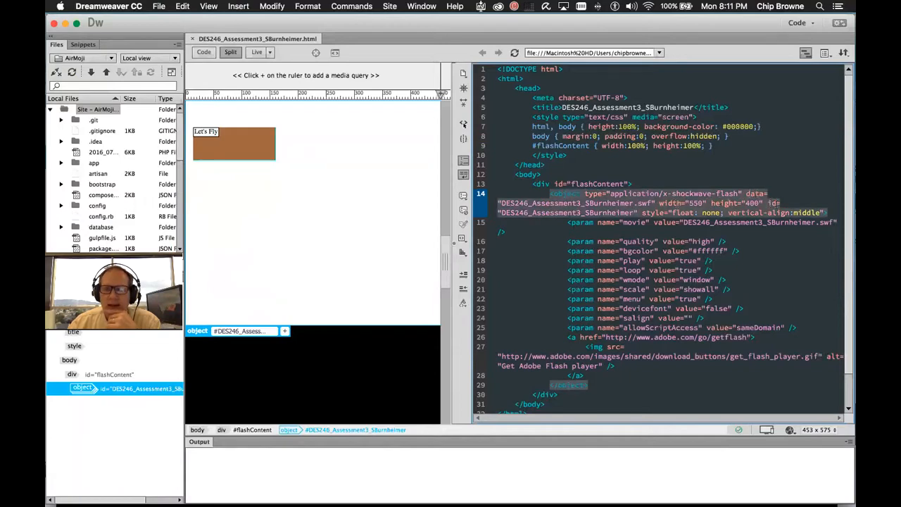
click(650, 218)
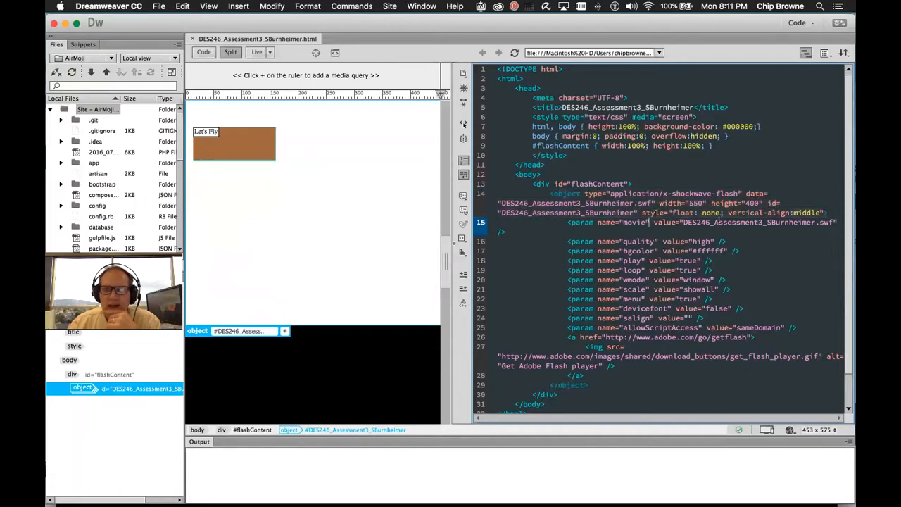
double_click(654, 211)
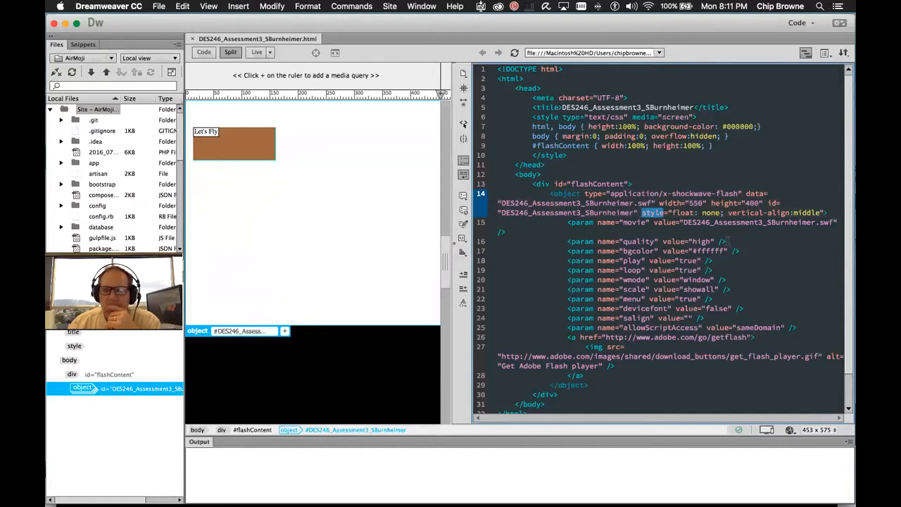
click(723, 242)
drag(639, 212, 821, 213)
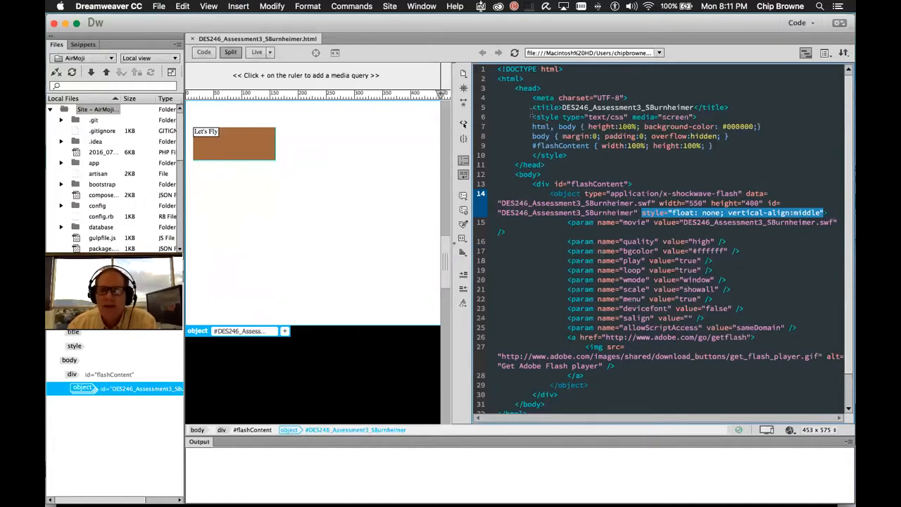
drag(530, 117, 707, 154)
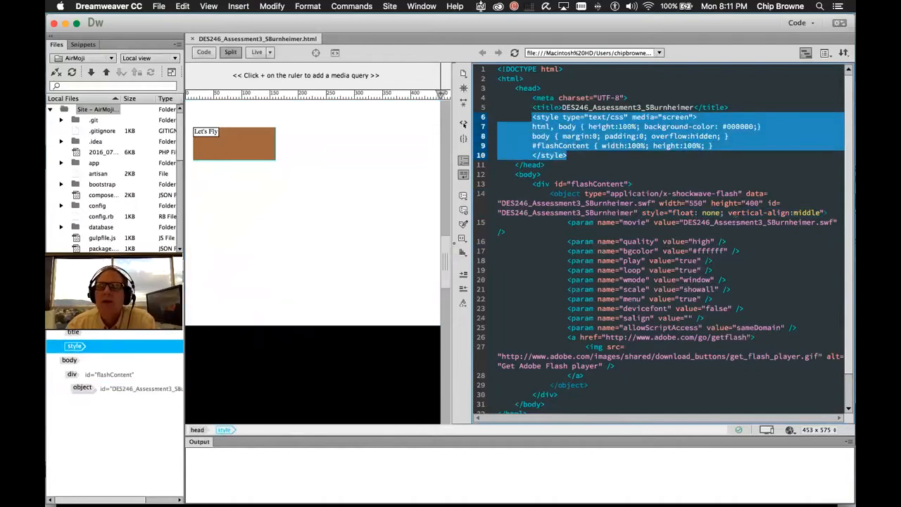
click(701, 222)
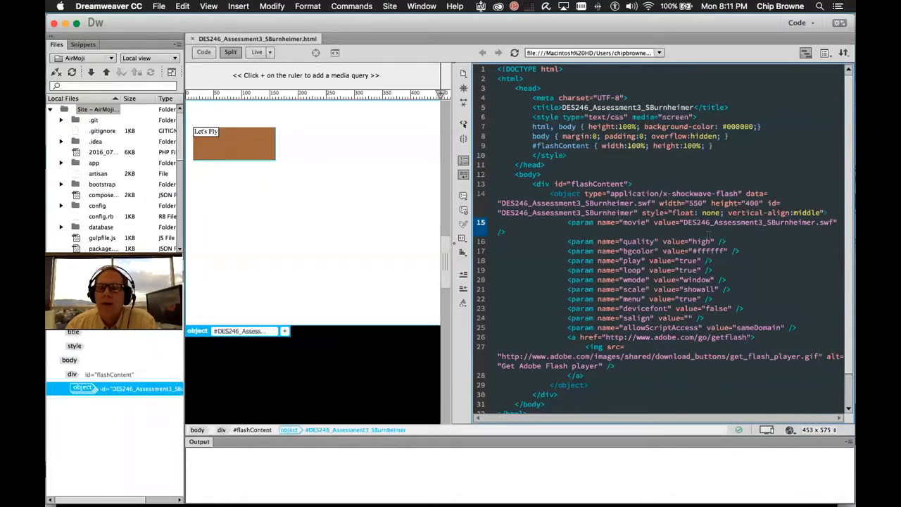
drag(565, 222, 785, 327)
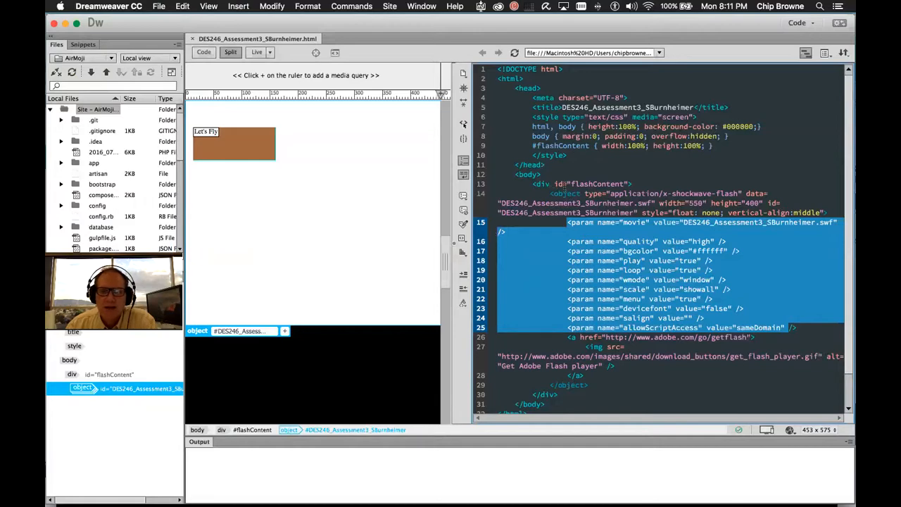
key(super+Tab)
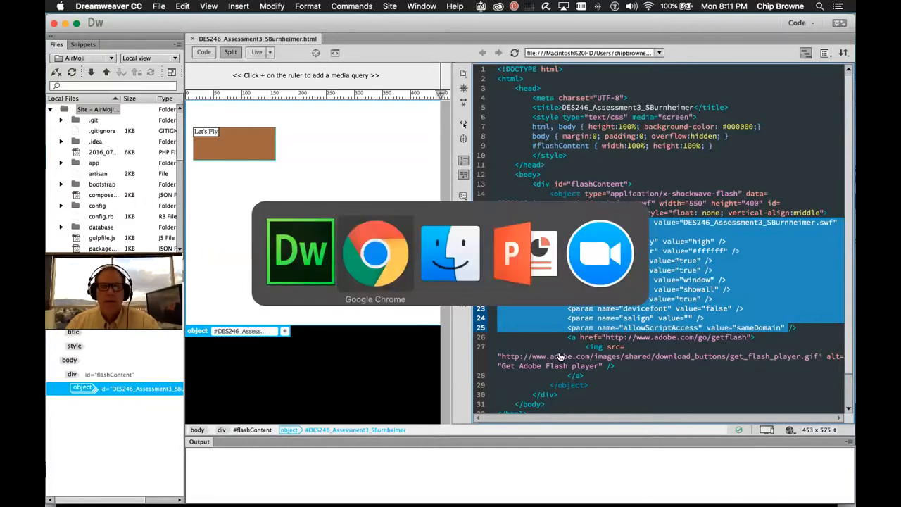
Search 'html object' in a new tab and open W3Schools' object tag reference full-screen
click(332, 61)
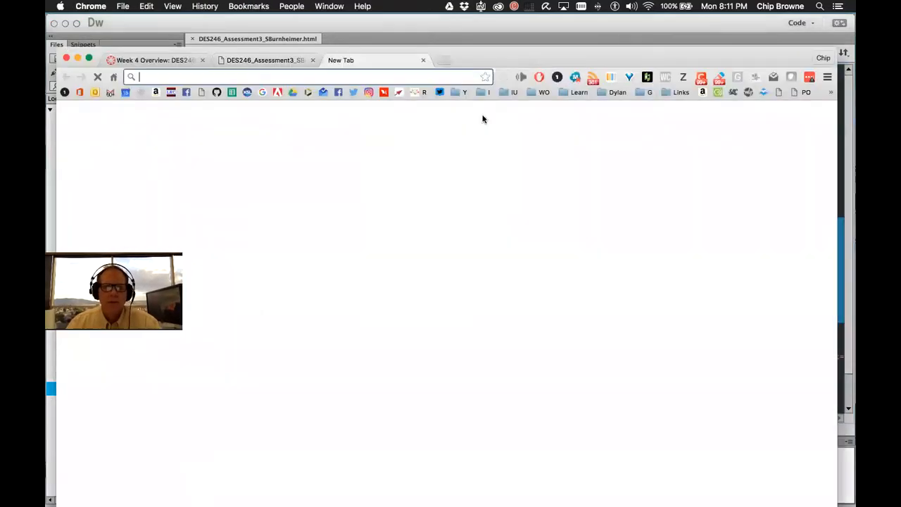
text(html object)
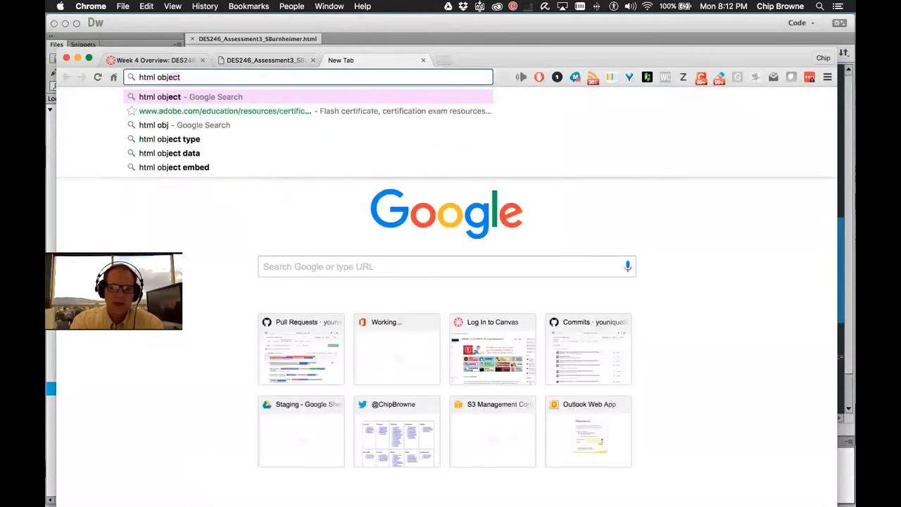
key(Return)
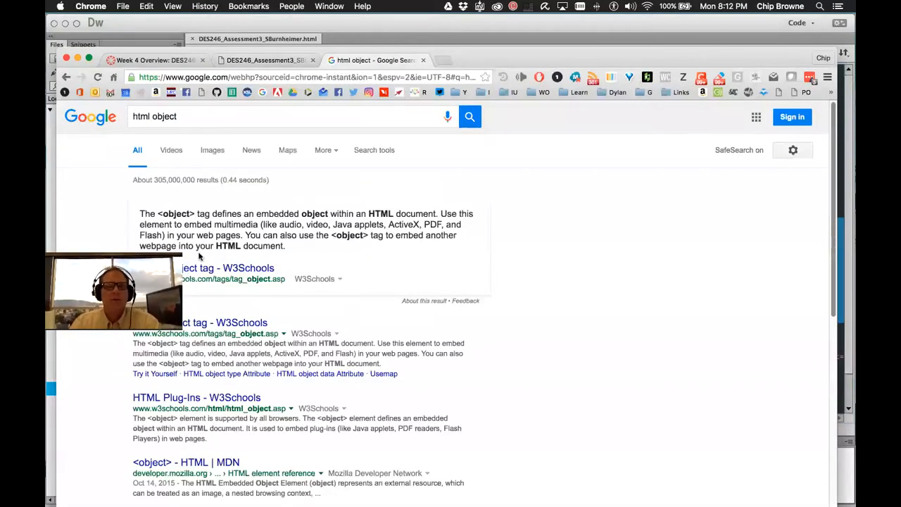
click(222, 267)
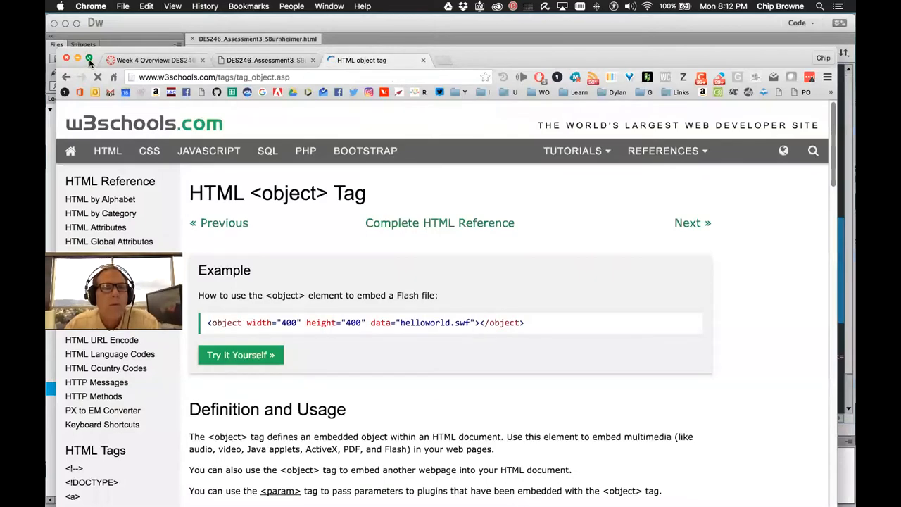
click(88, 59)
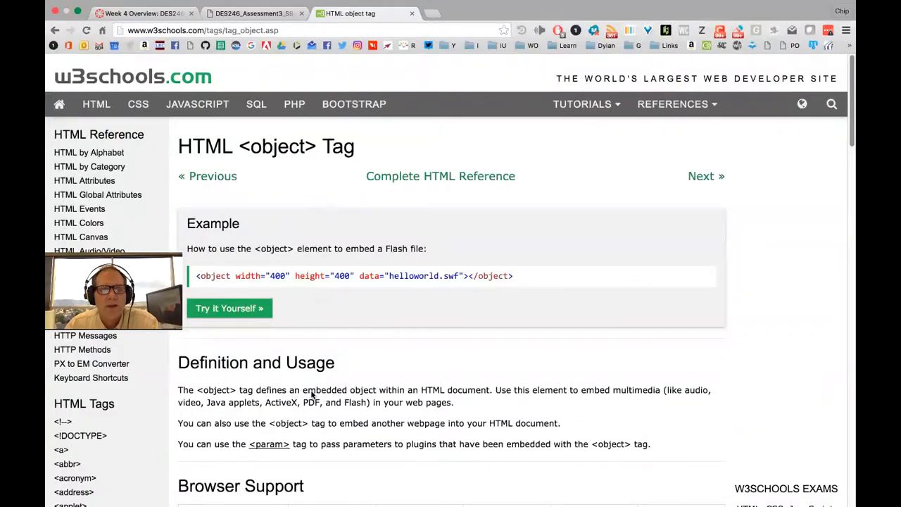
Highlight 'embedded object' and 'Flash' in the object tag's definition
drag(302, 391, 377, 392)
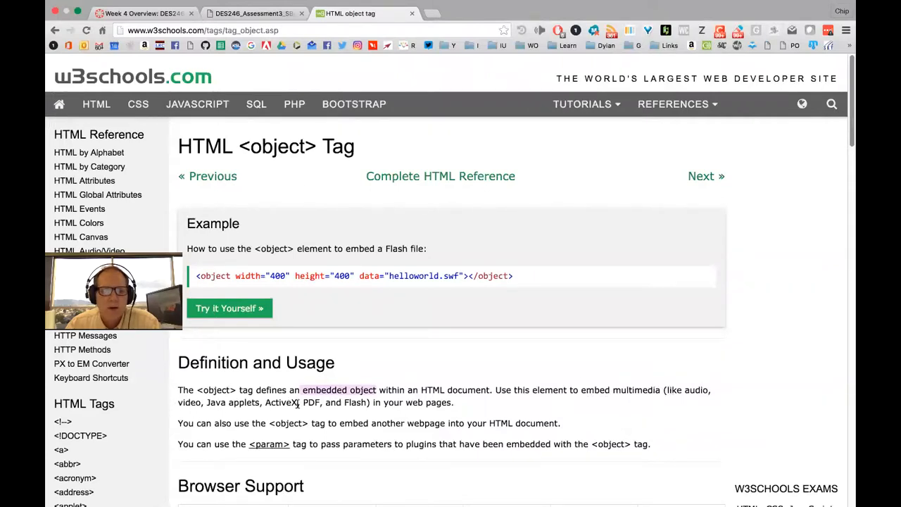
double_click(351, 401)
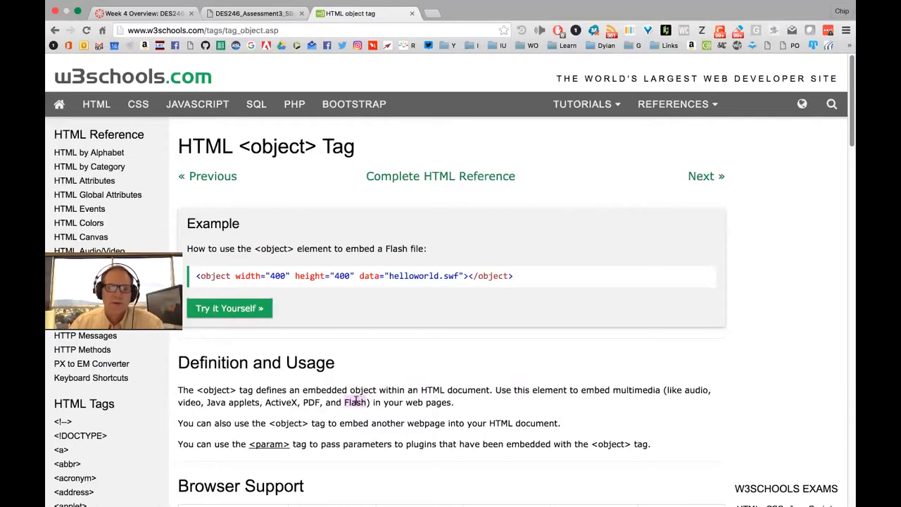
key(super+Tab)
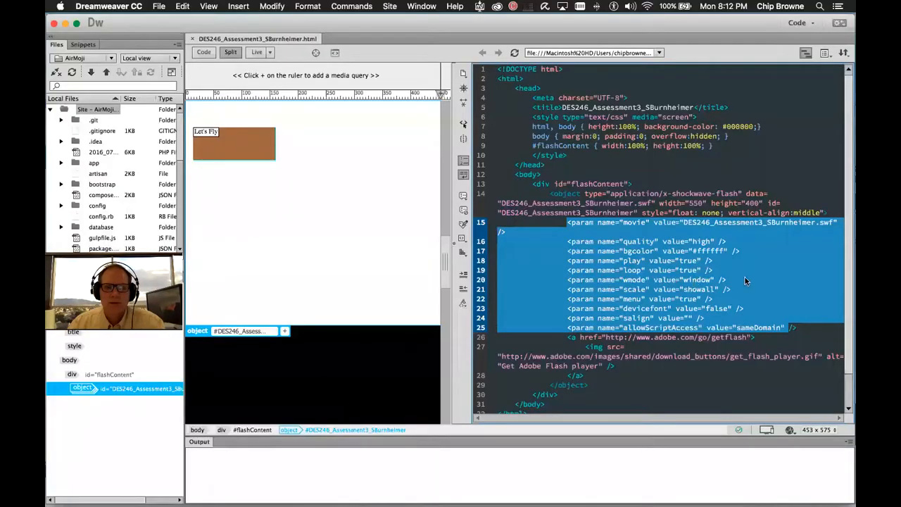
Compare with the W3Schools page and select the student's .swf file name in the data attribute
click(744, 276)
key(super+Tab)
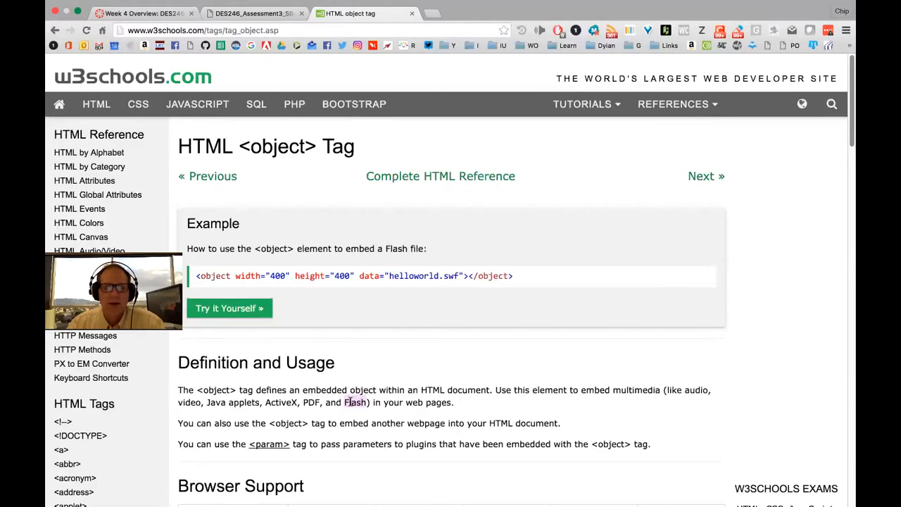
key(super+Tab)
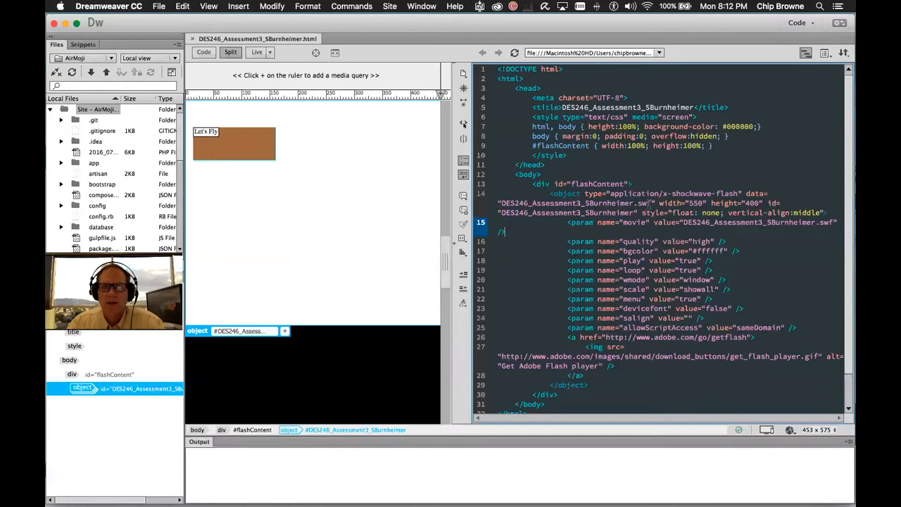
drag(650, 202, 500, 202)
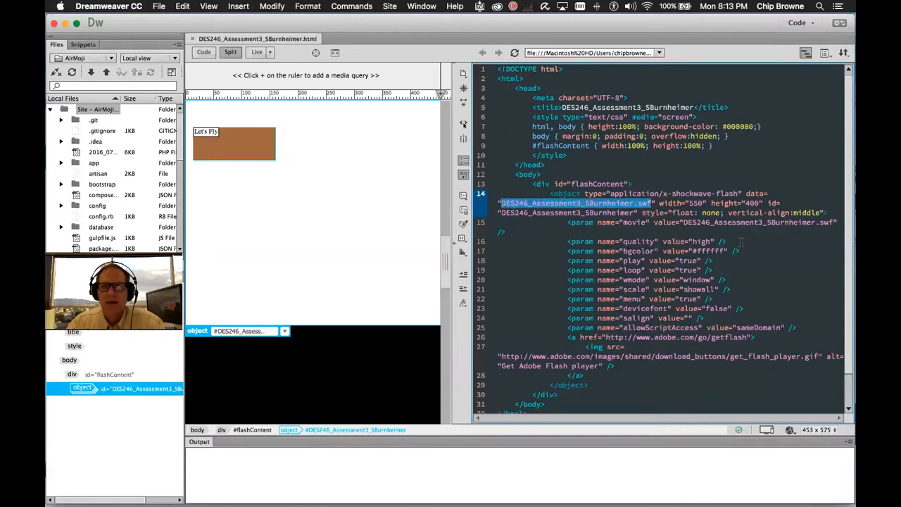
In the W3Schools example code, highlight helloworld.swf and the width 400 and height 400 attributes
key(super+Tab)
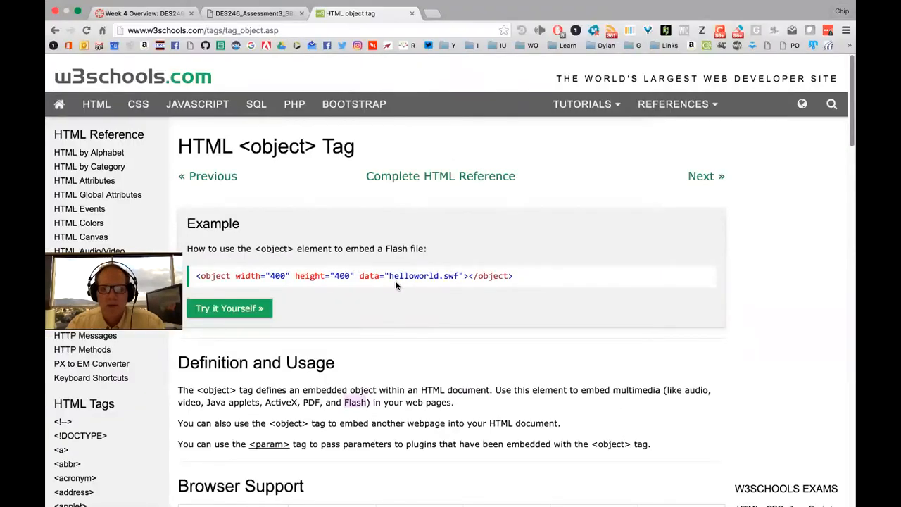
drag(388, 275, 458, 275)
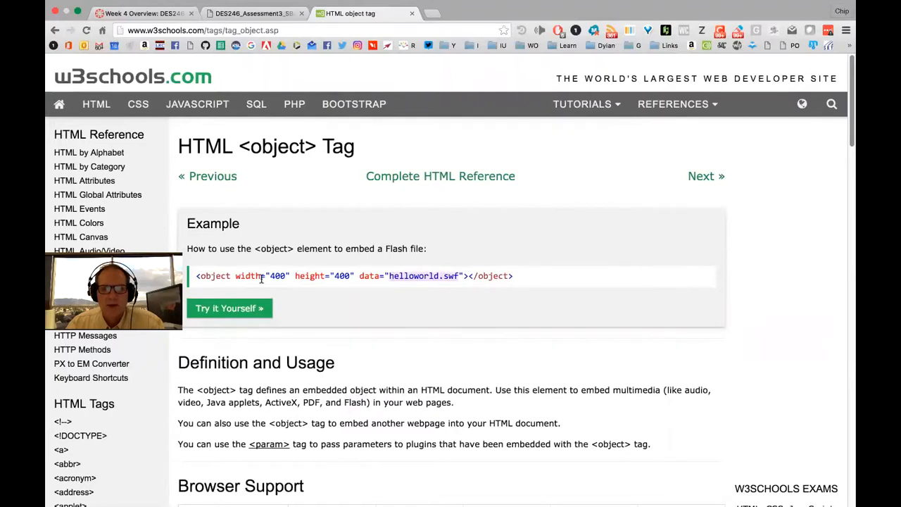
click(234, 275)
drag(234, 275, 354, 275)
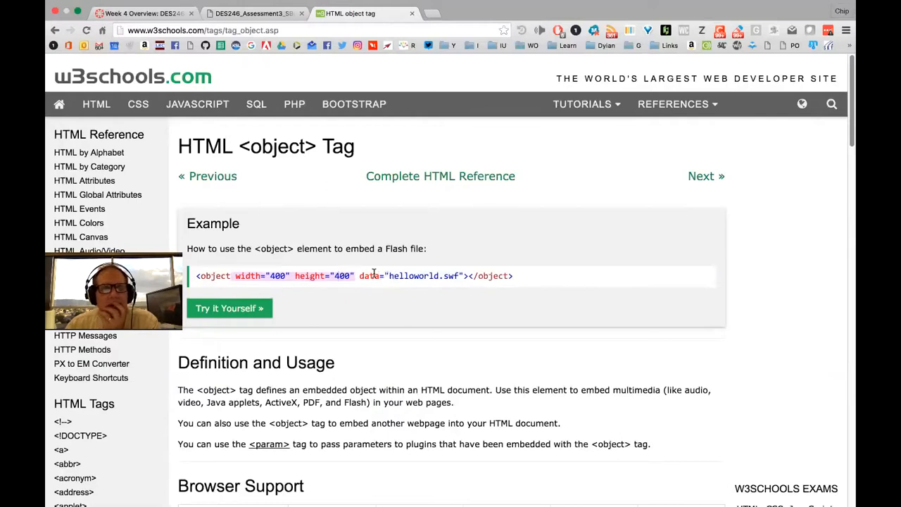
click(408, 275)
double_click(408, 275)
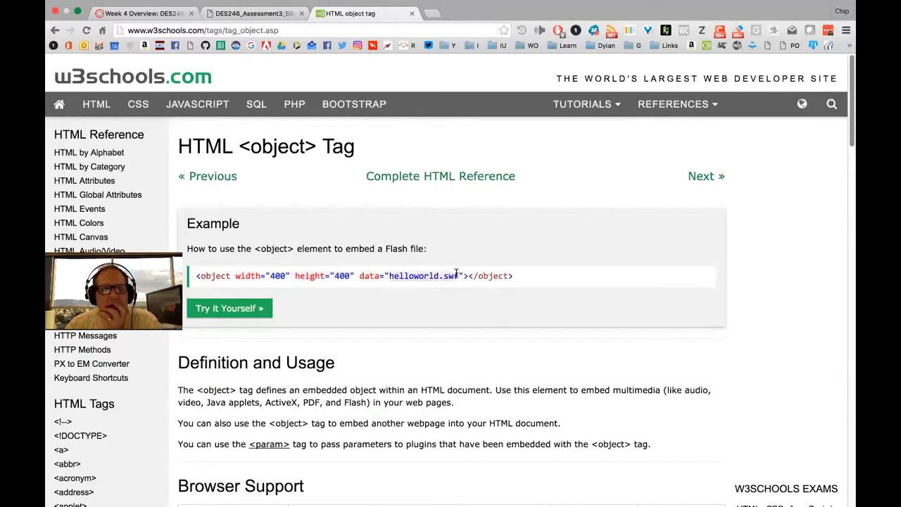
drag(235, 277, 355, 272)
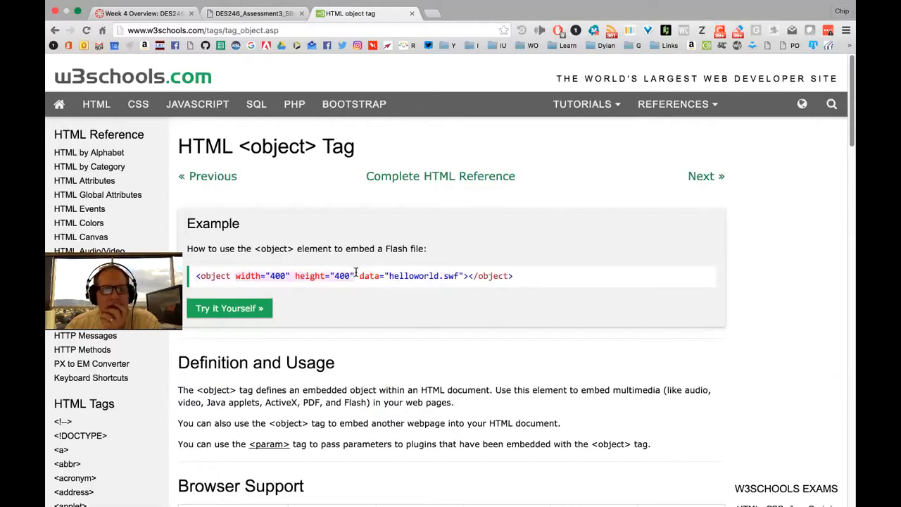
Open the example in the Tryit Editor, add bgcolor="#000000" to the body tag and run it
click(235, 310)
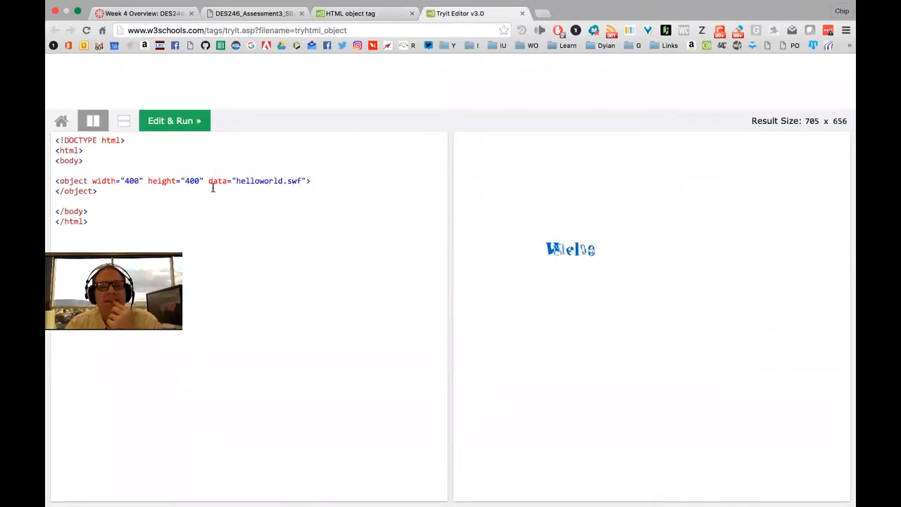
click(75, 161)
text(bgcolor)
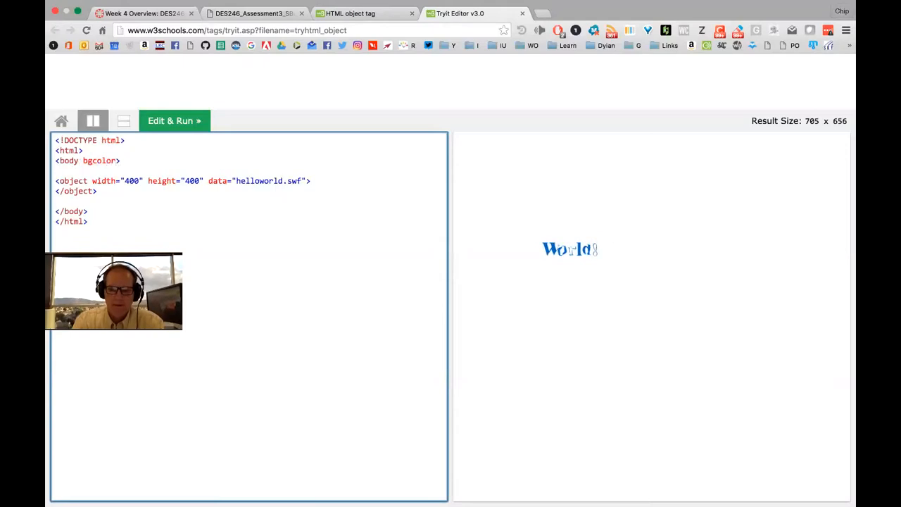
text(=")
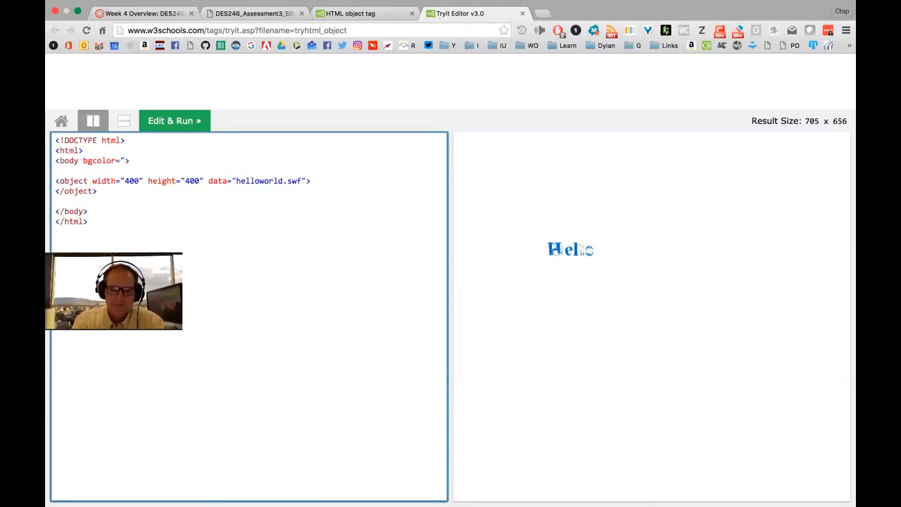
text(#000000)
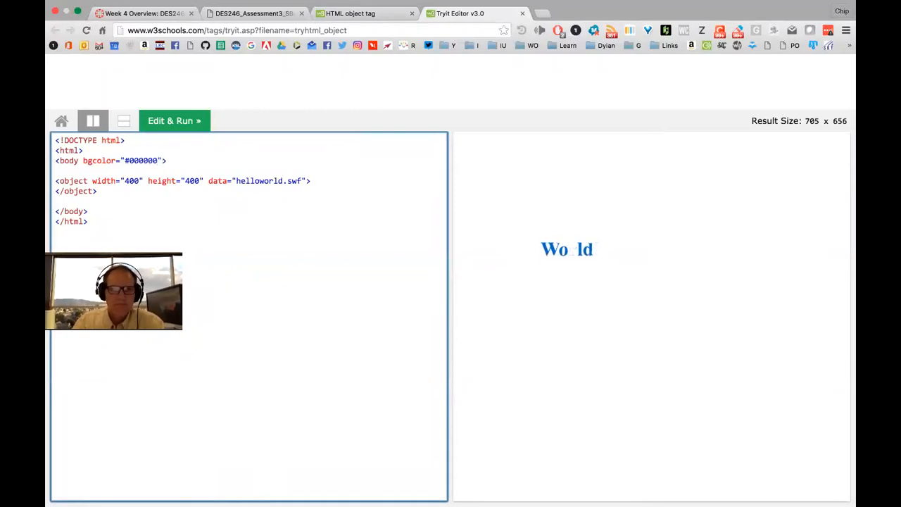
click(178, 121)
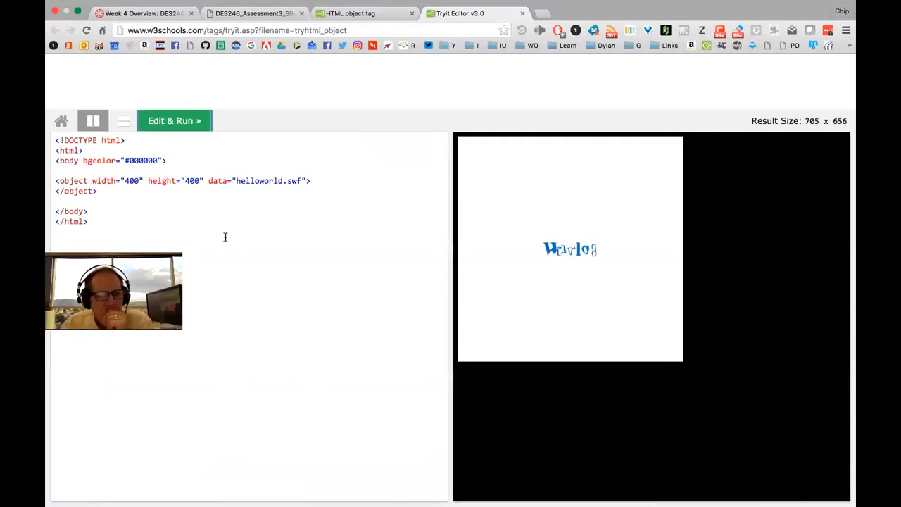
Highlight the new body bgcolor line in the Tryit code, then go back to Dreamweaver
click(90, 159)
triple_click(90, 160)
click(104, 162)
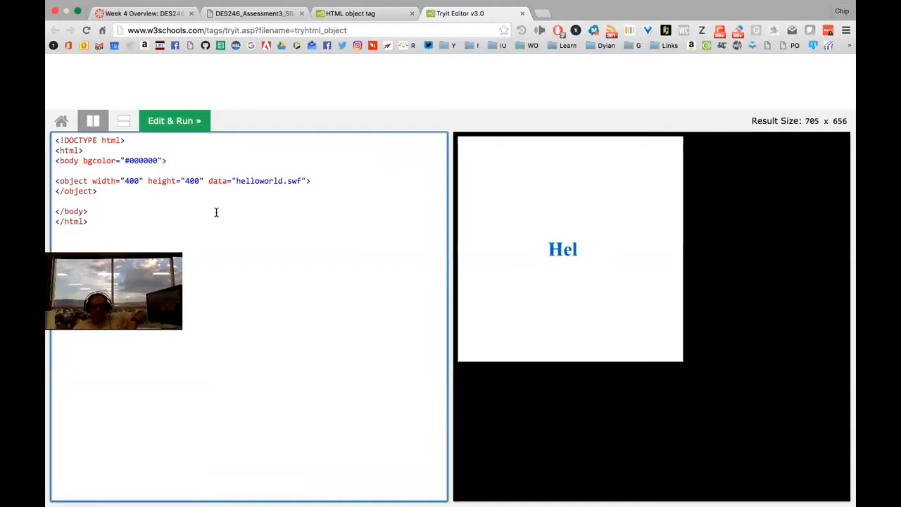
click(385, 211)
key(super+Tab)
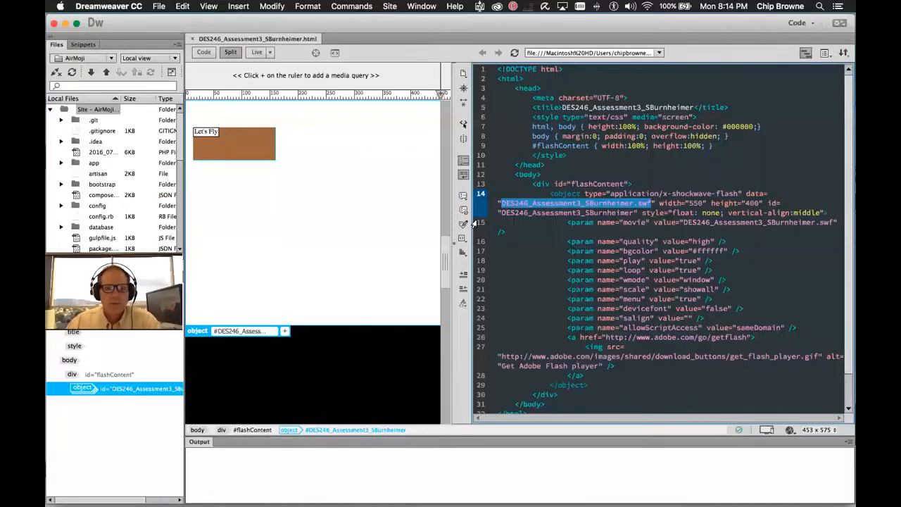
Compare the object markup with W3Schools' object tag page, highlighting 'embedded', then show the local DES246 tab
click(631, 205)
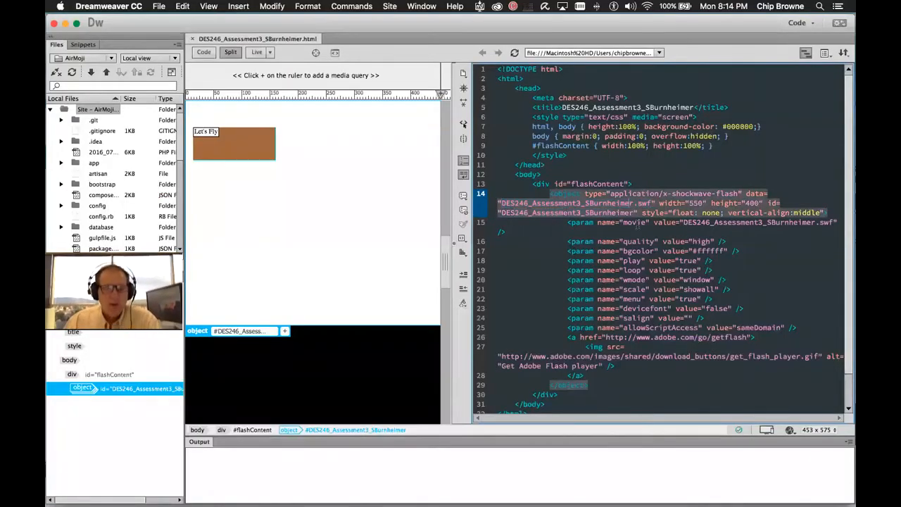
key(super+Tab)
key(super+Tab)
key(super+Tab)
key(super+Tab)
key(super+Tab)
key(super+Tab)
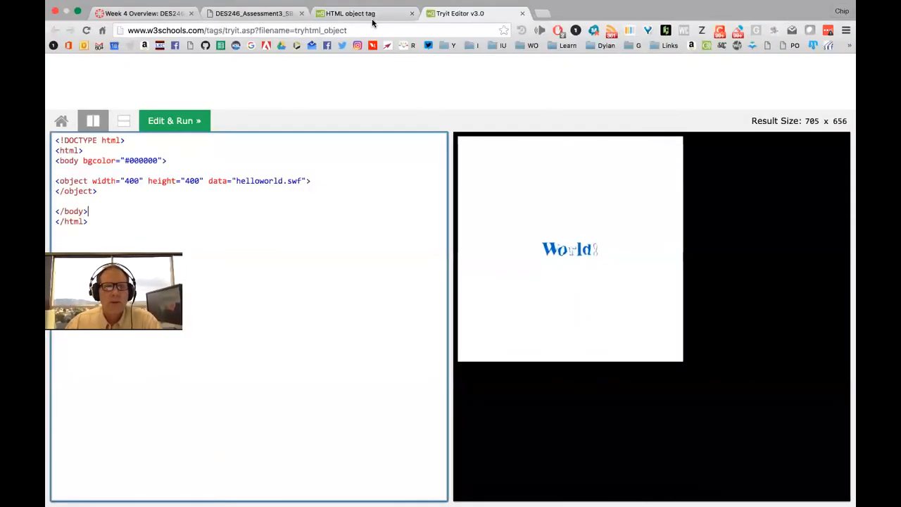
click(370, 15)
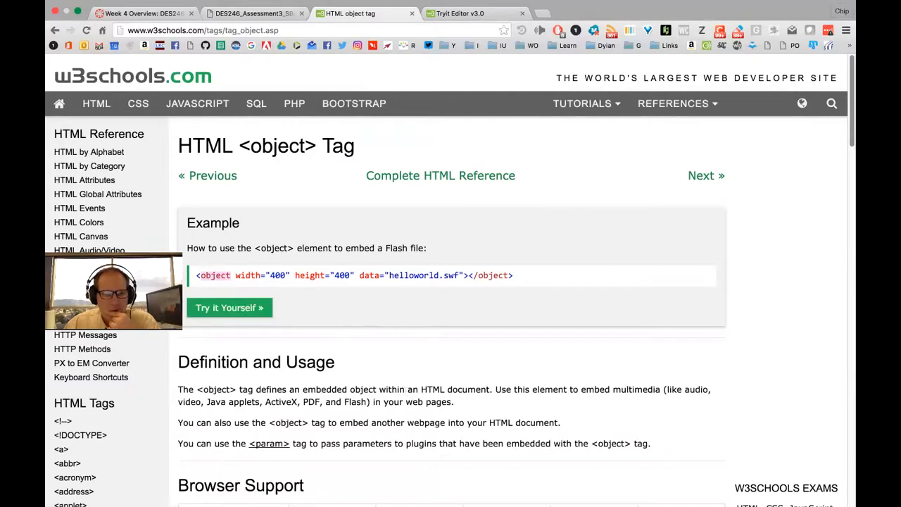
key(super+Tab)
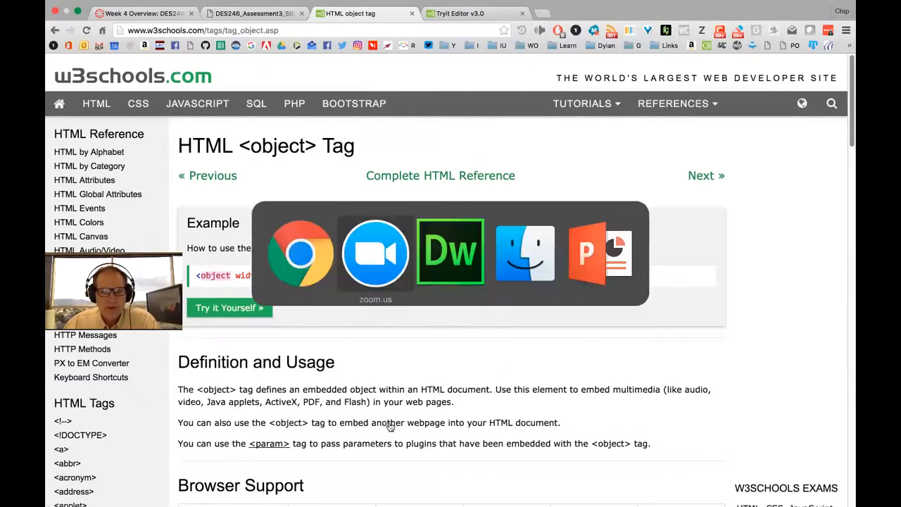
click(356, 422)
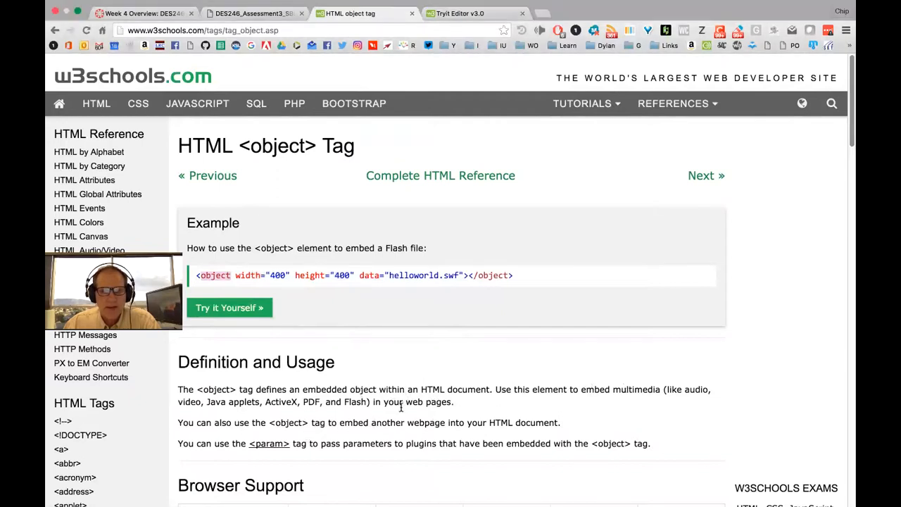
double_click(320, 391)
key(super+Tab)
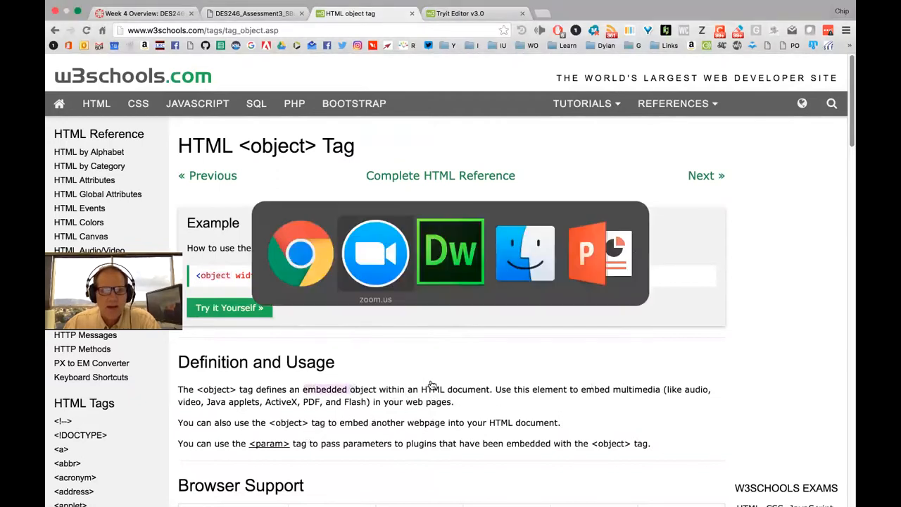
key(super+Tab)
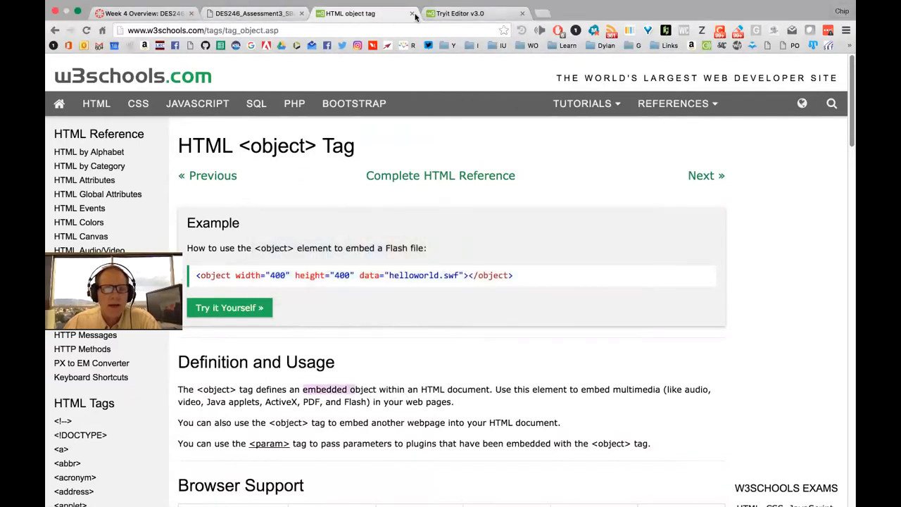
click(258, 17)
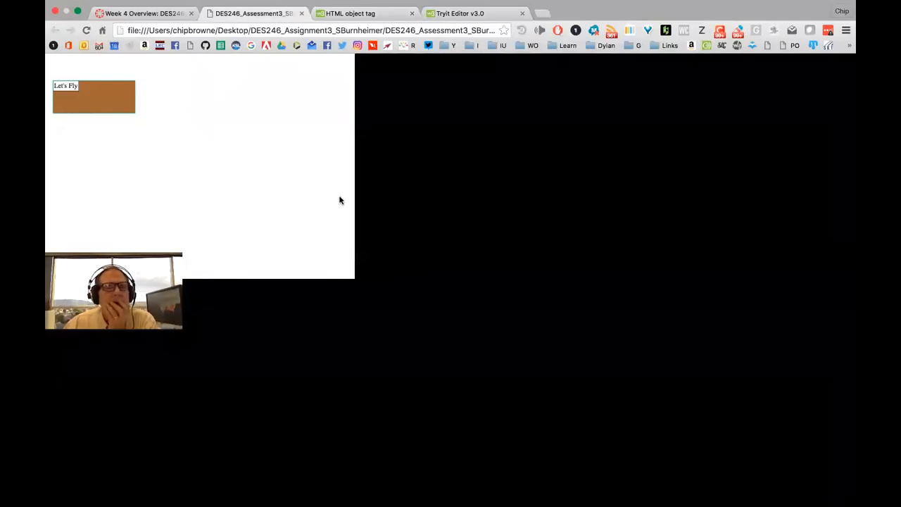
click(99, 101)
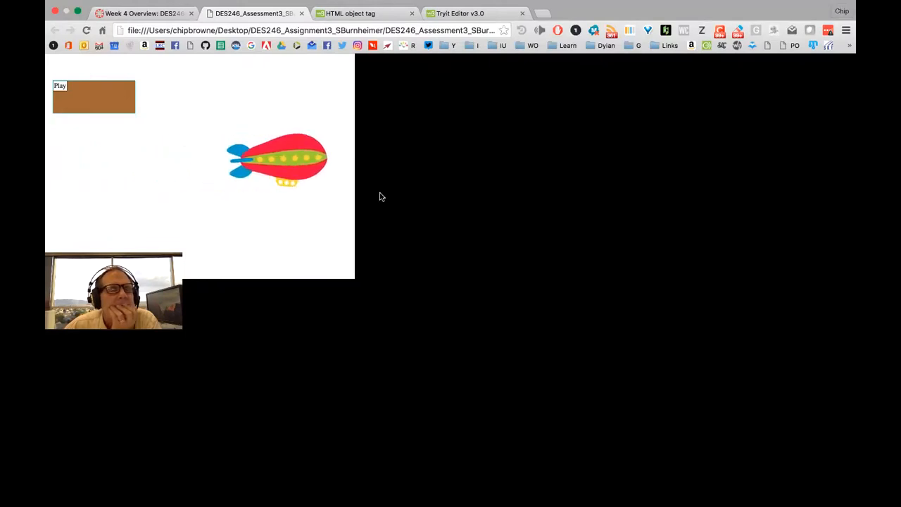
click(90, 96)
click(89, 97)
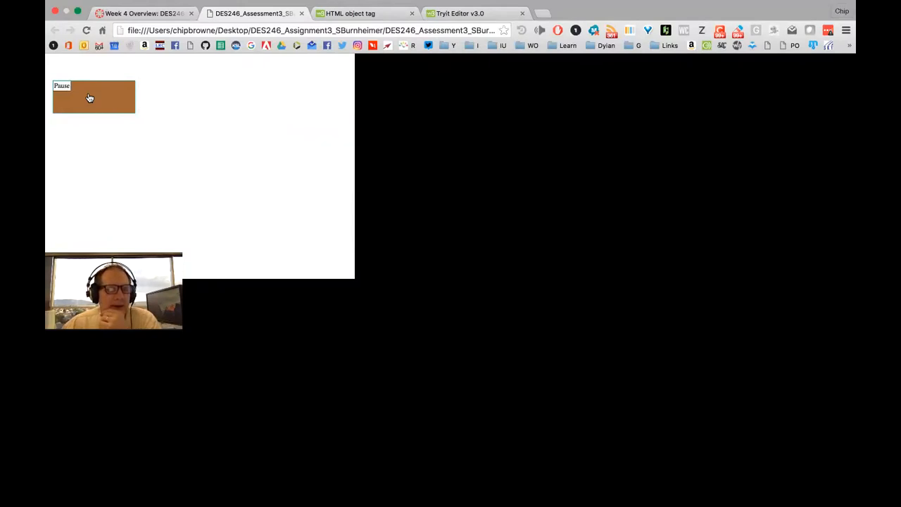
click(90, 98)
click(89, 98)
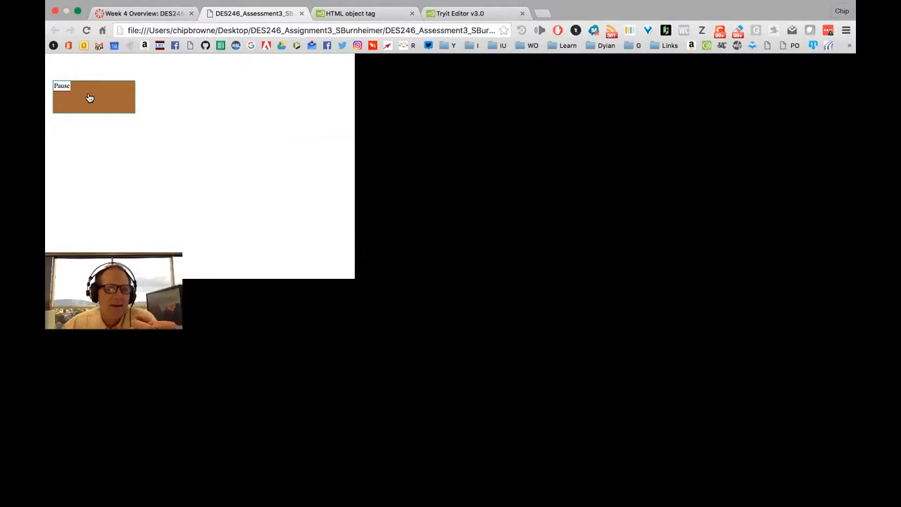
click(89, 98)
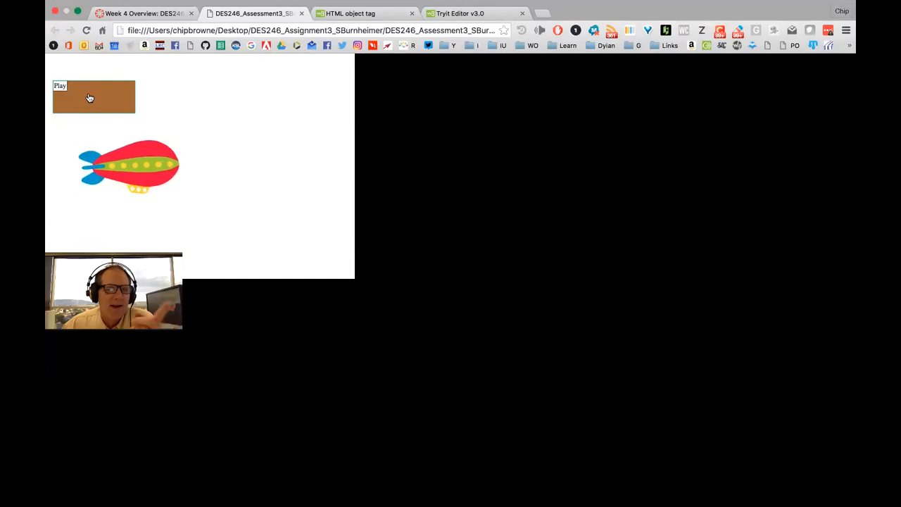
click(89, 98)
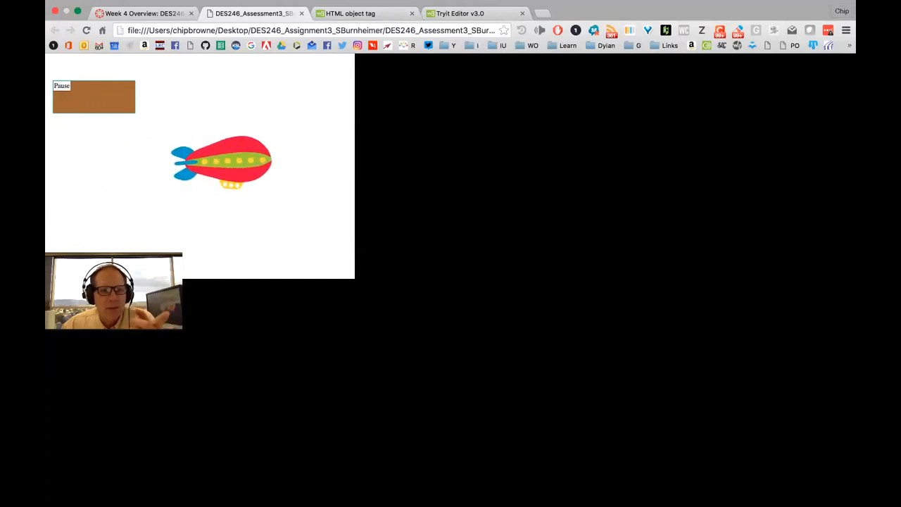
click(92, 96)
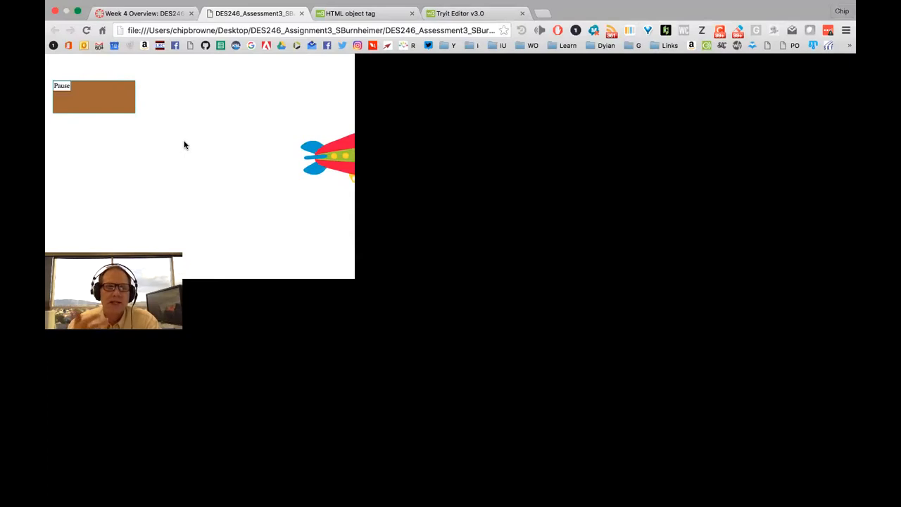
click(77, 98)
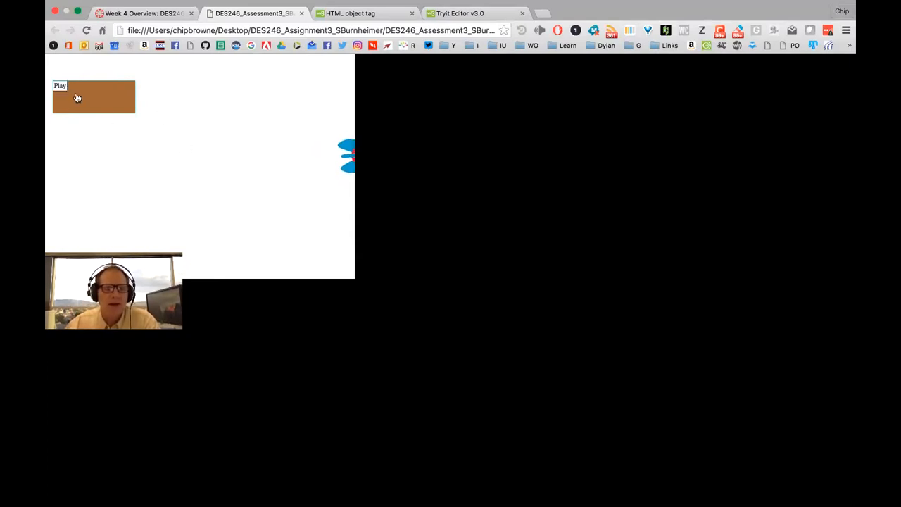
click(99, 94)
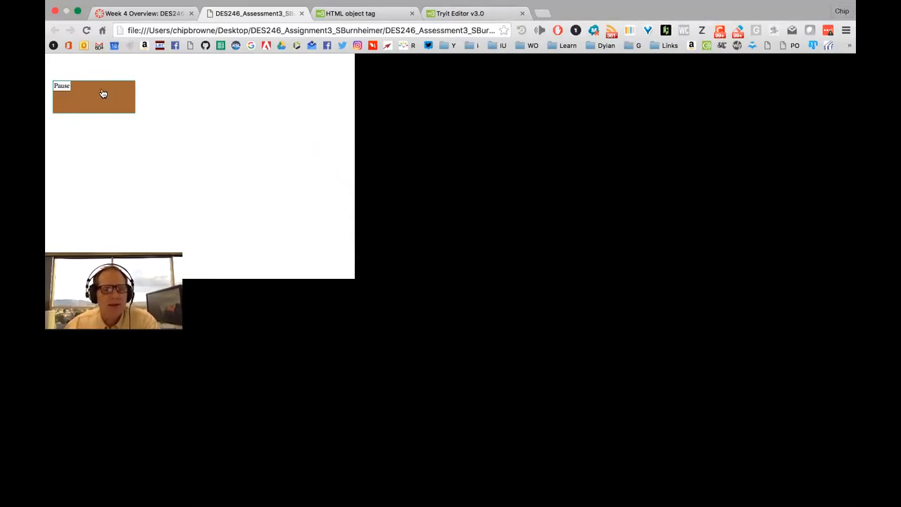
click(92, 95)
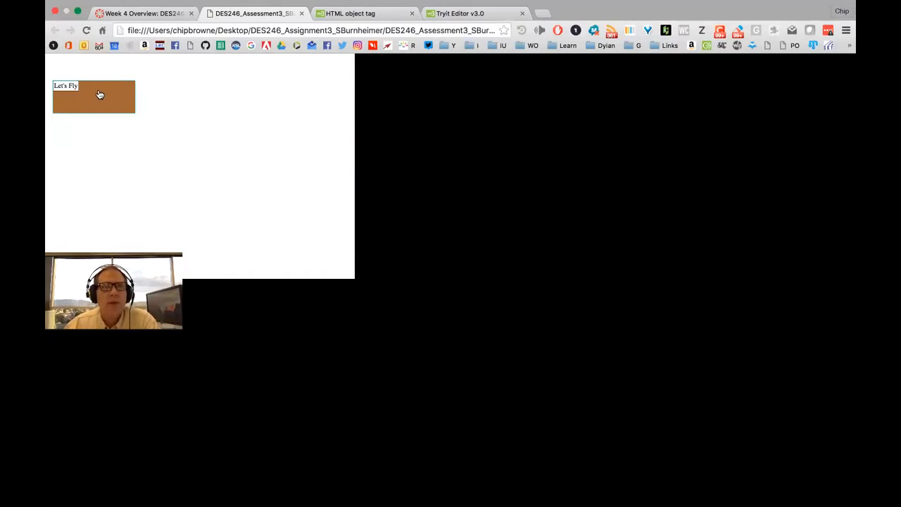
mouse_move(394, 501)
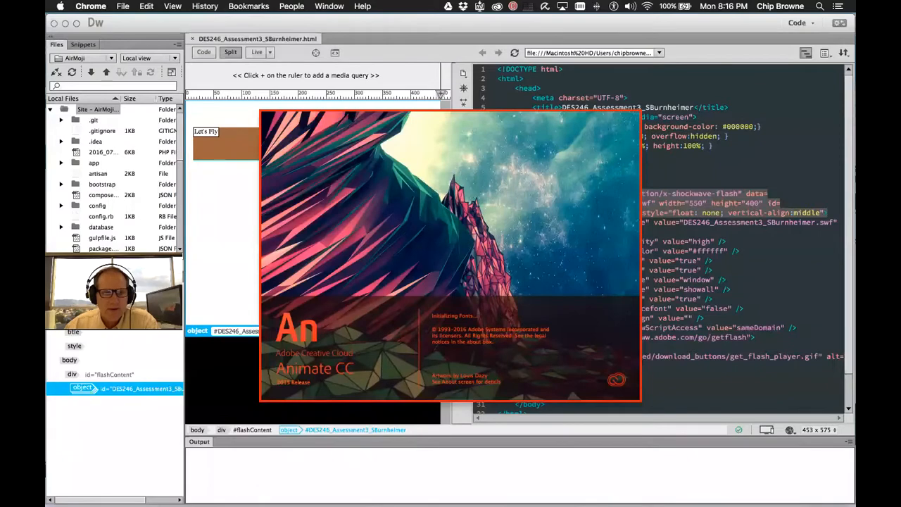
Open the student's DES246 Assignment 3 FLA from the Desktop in Animate, then close Finder
mouse_move(201, 495)
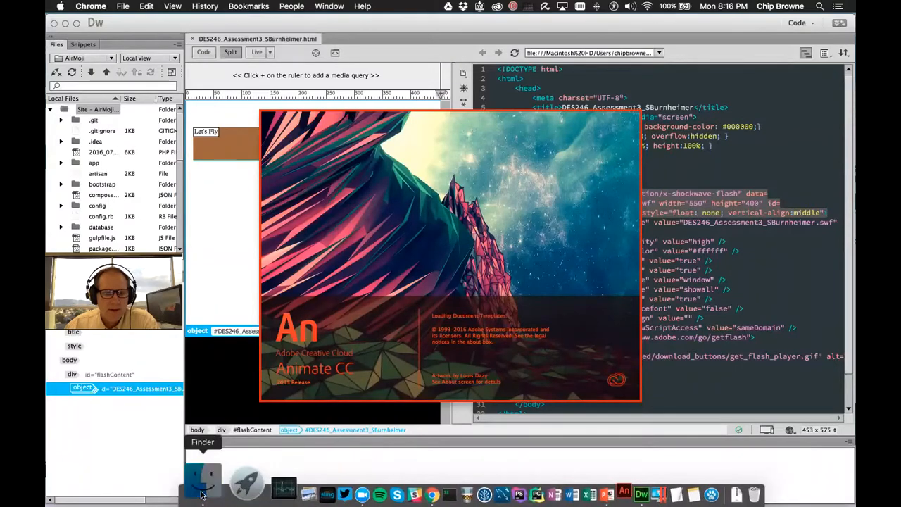
click(202, 494)
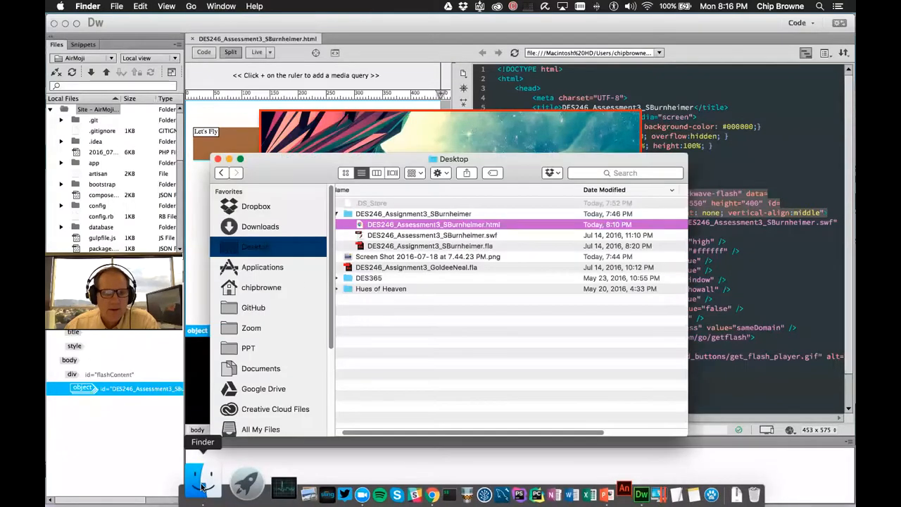
double_click(368, 246)
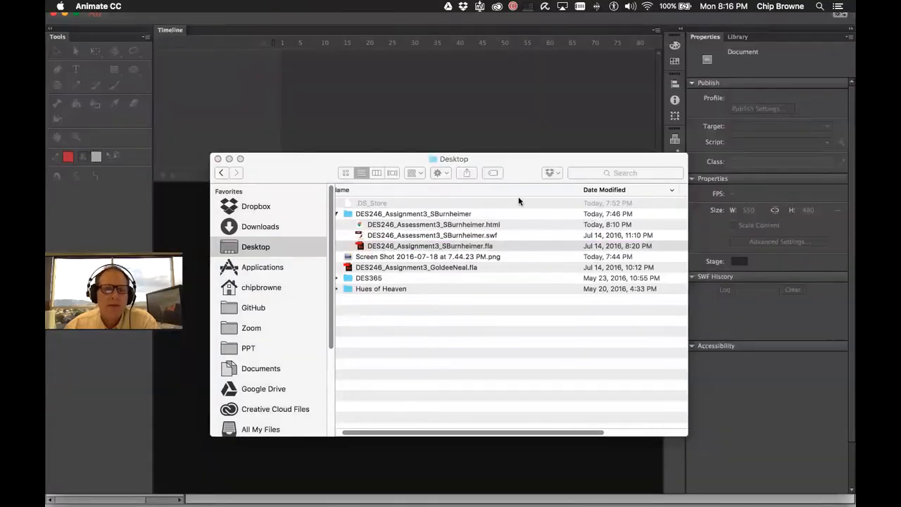
click(217, 159)
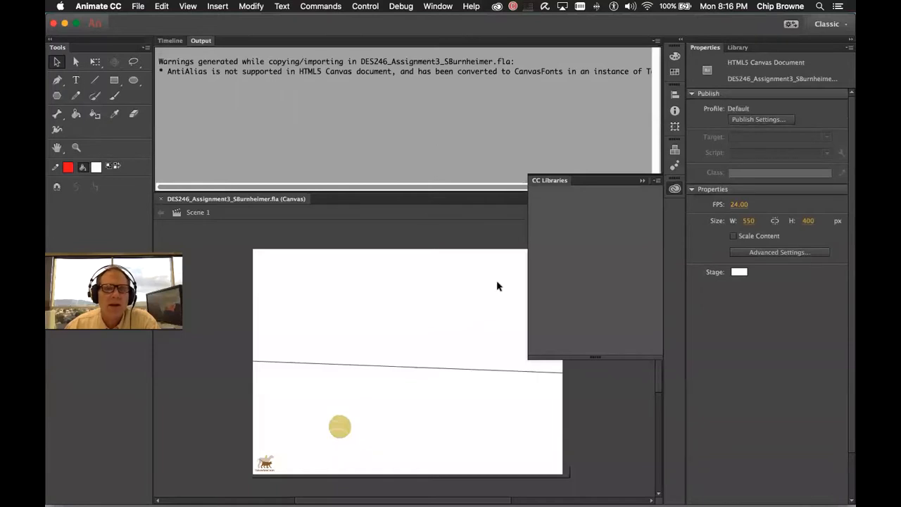
Dismiss the CC Libraries panel and display the document's eleven-layer timeline
click(176, 42)
click(175, 42)
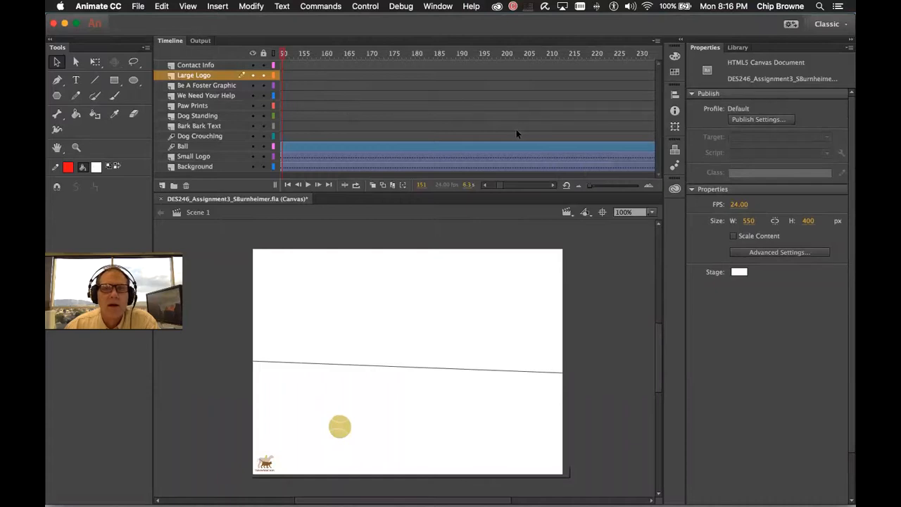
scroll(502, 132, right, 15)
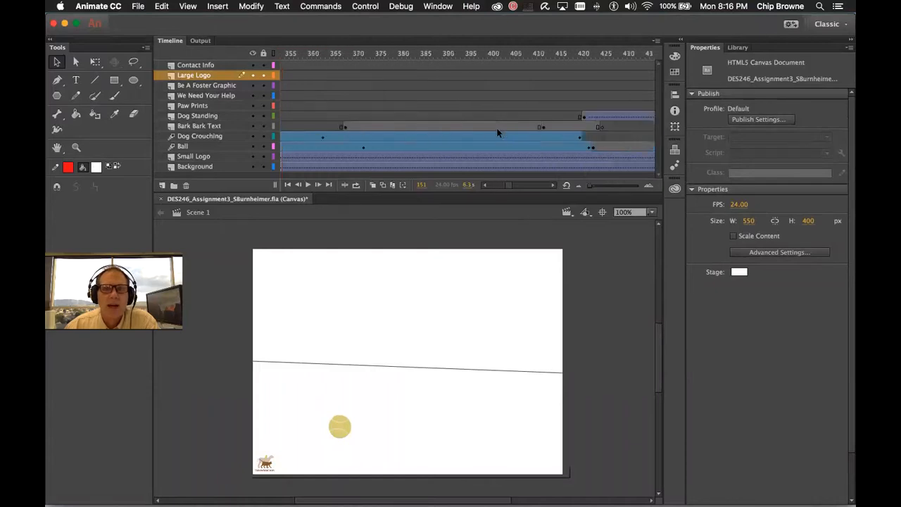
scroll(497, 132, right, 3)
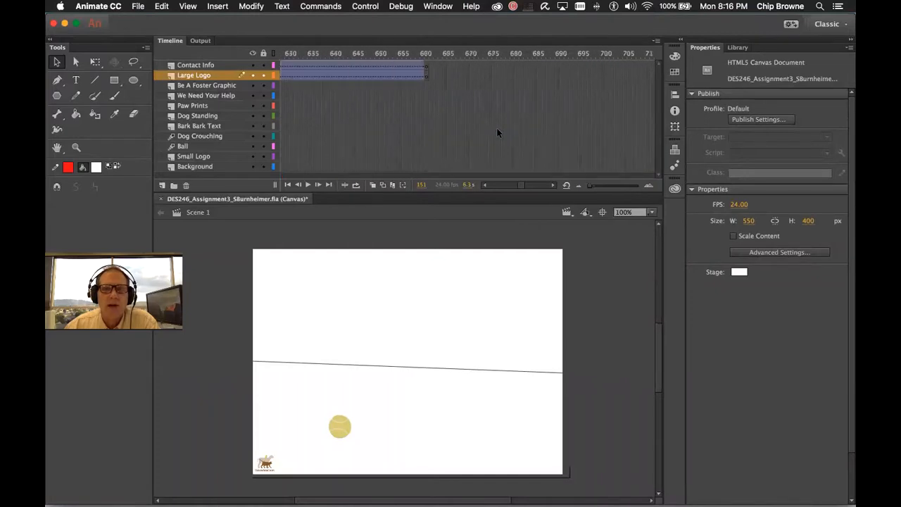
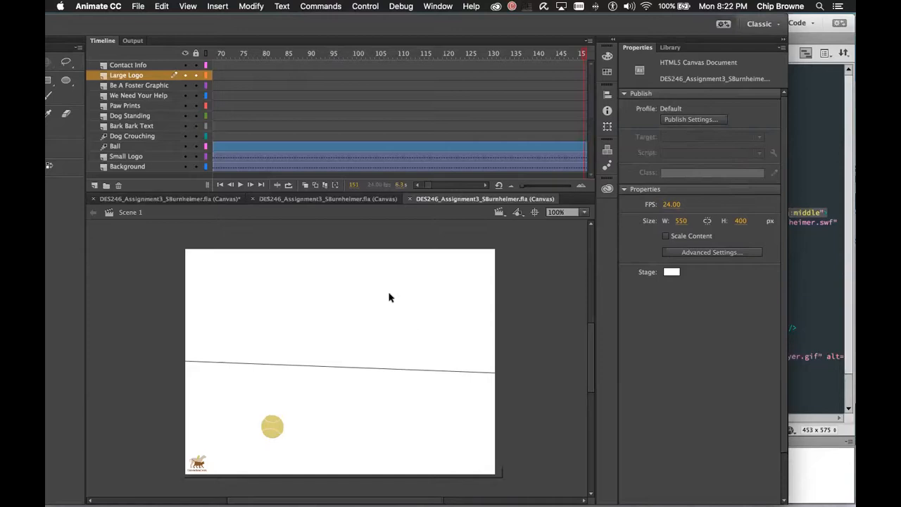
key(super+q)
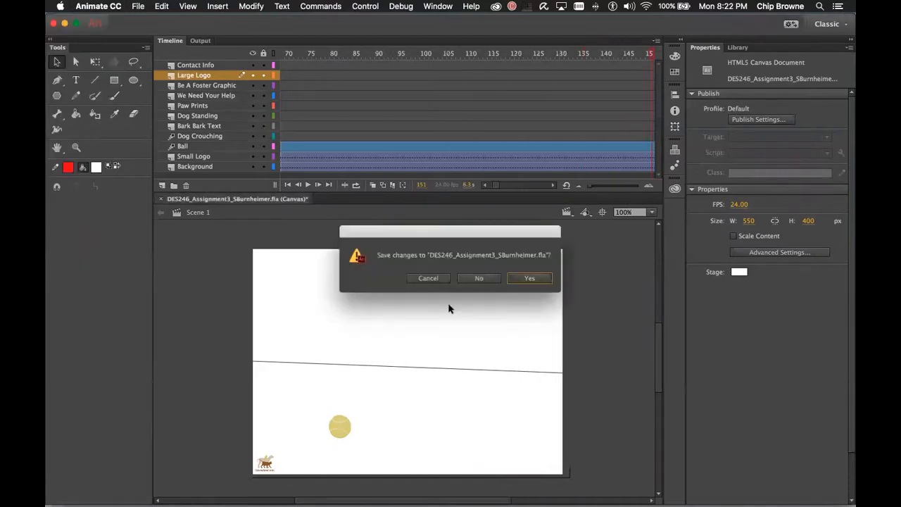
click(478, 280)
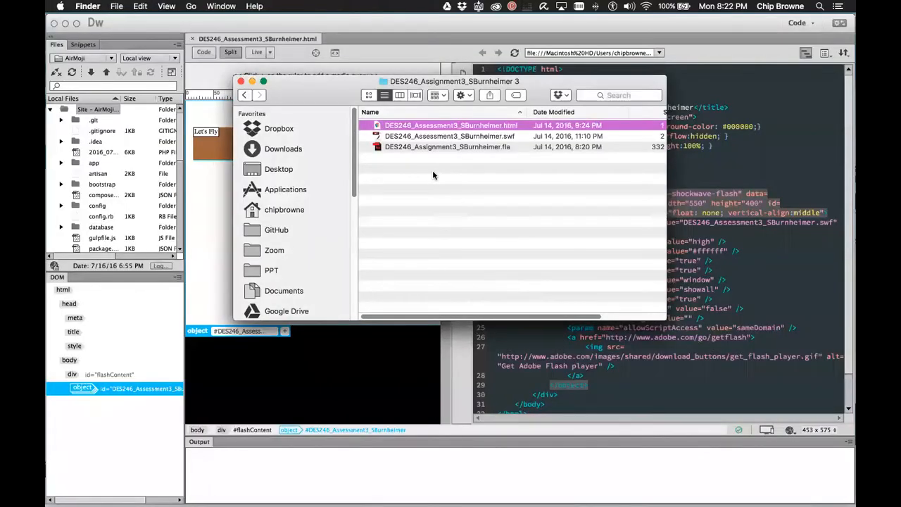
Check the SWF object and movie parameter markup in Dreamweaver, quit it, and close the assignment folder
click(729, 292)
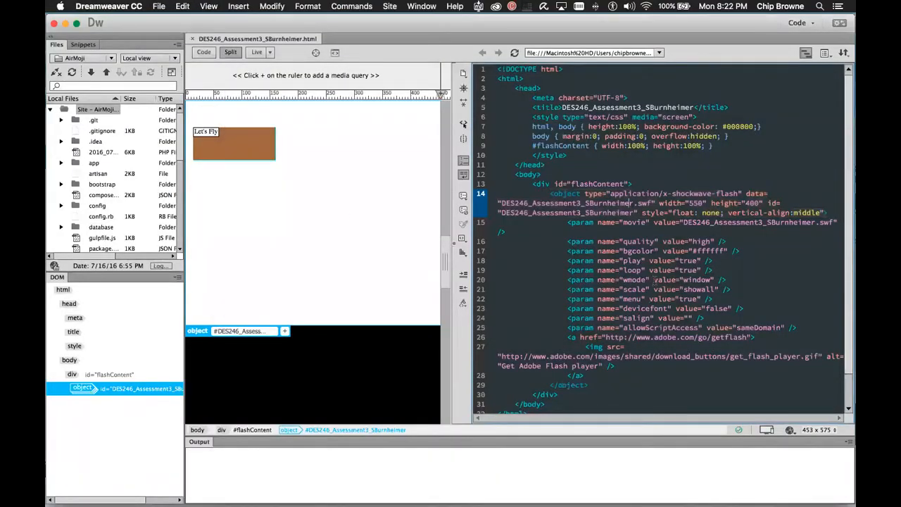
click(649, 241)
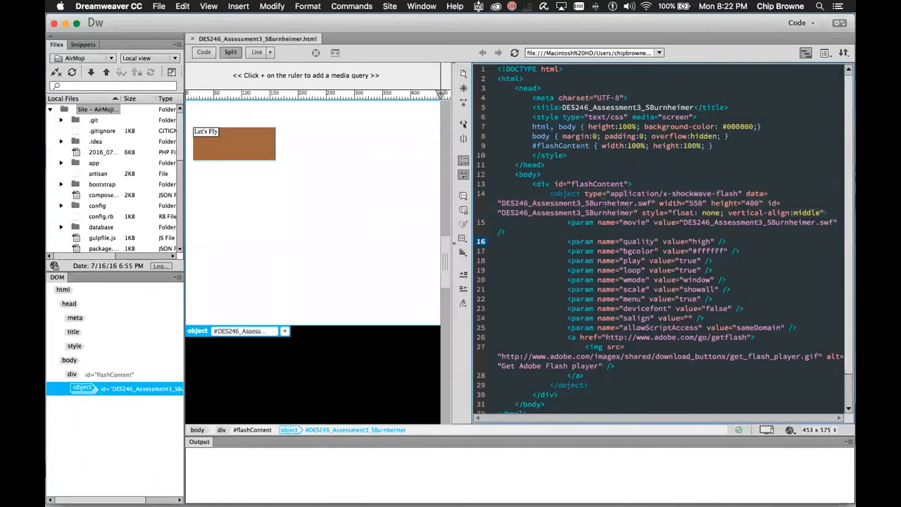
click(646, 233)
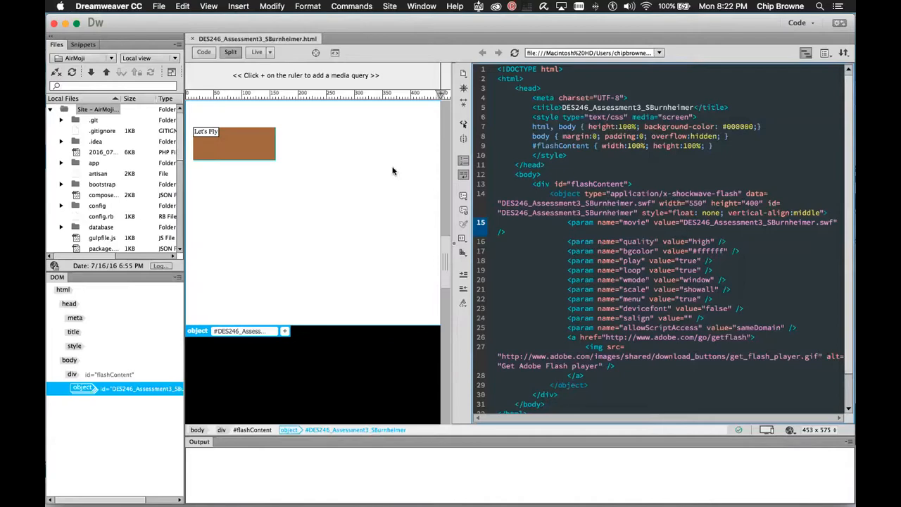
key(super+q)
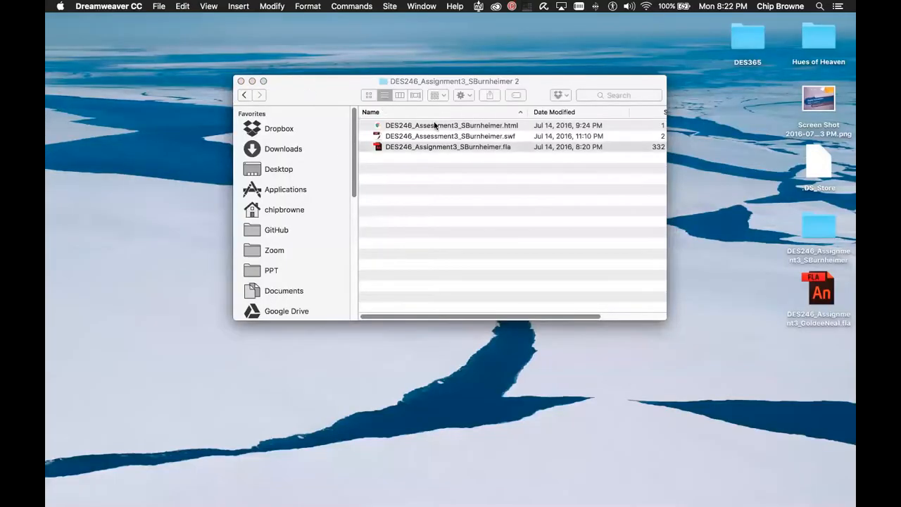
click(241, 82)
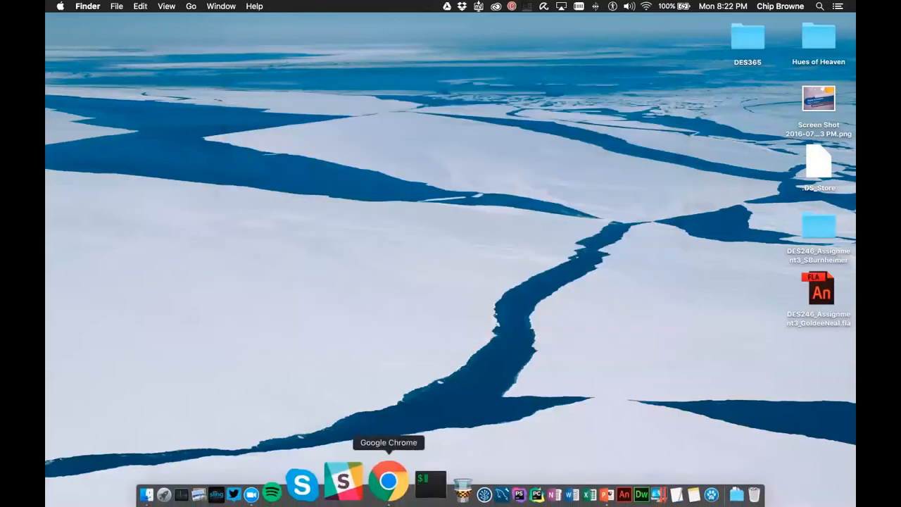
In Chrome, close the TryIt, HTML object tag, local test and SpeedGrader tabs, and open a blank tab
click(368, 480)
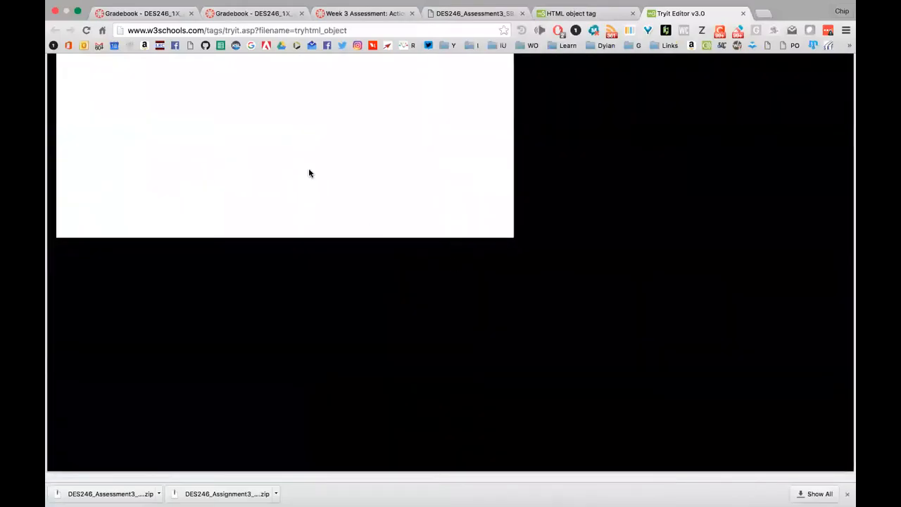
click(742, 14)
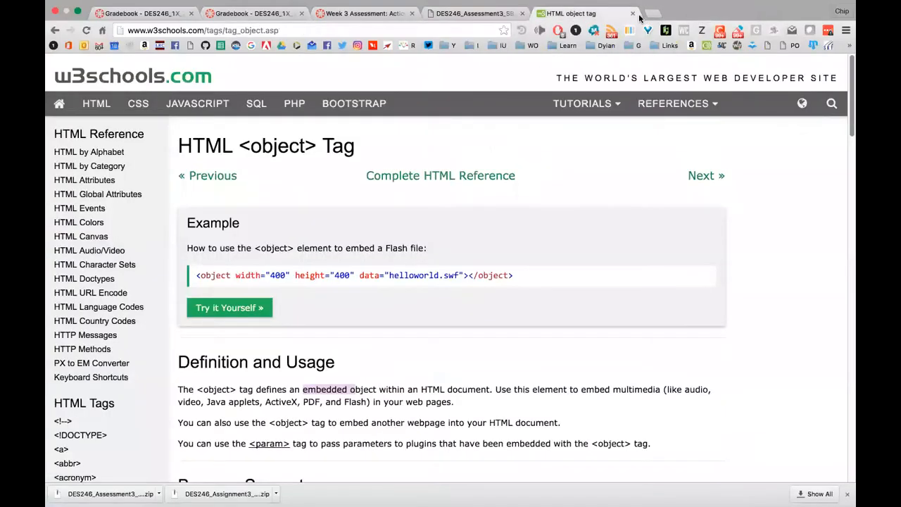
click(632, 14)
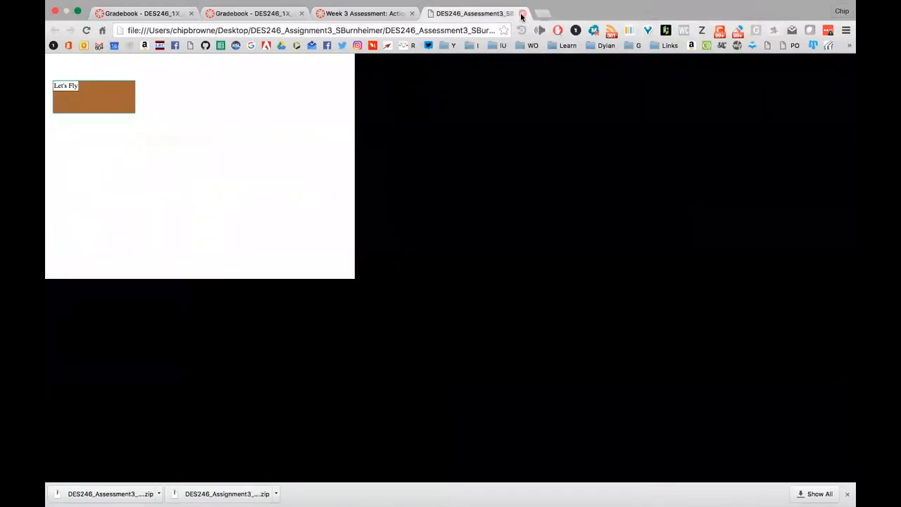
click(521, 14)
click(412, 13)
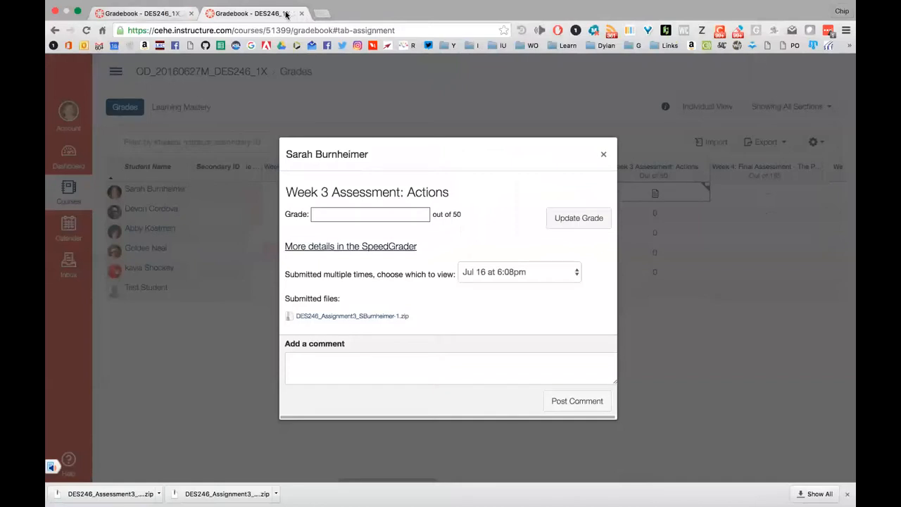
click(321, 13)
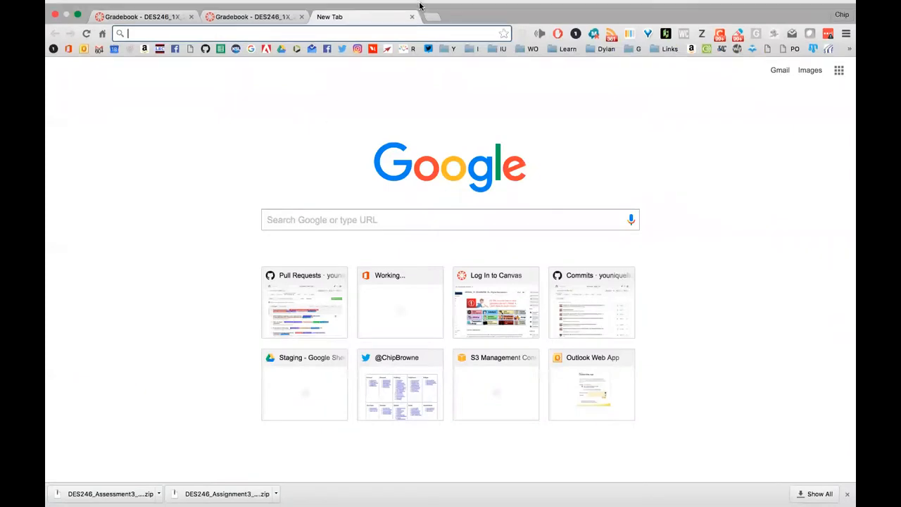
Switch between Zoom and the browser, then close both remaining Gradebook tabs
key(super+Tab)
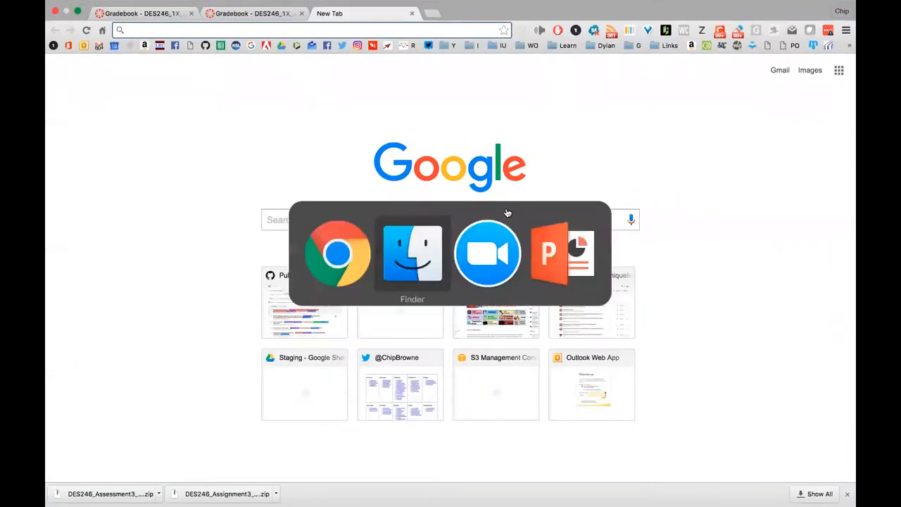
key(super+Tab)
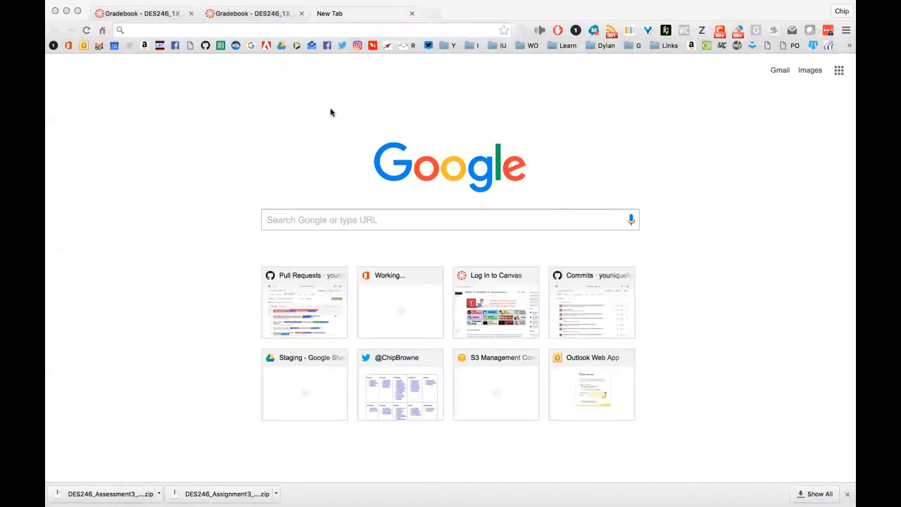
click(447, 6)
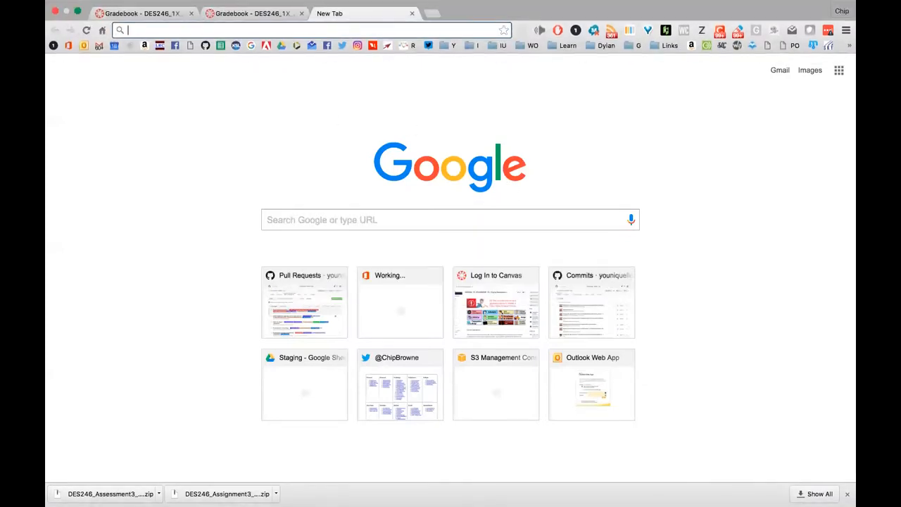
key(super+Tab)
key(super+Tab)
key(super+Tab)
key(super+Tab)
key(super+Tab)
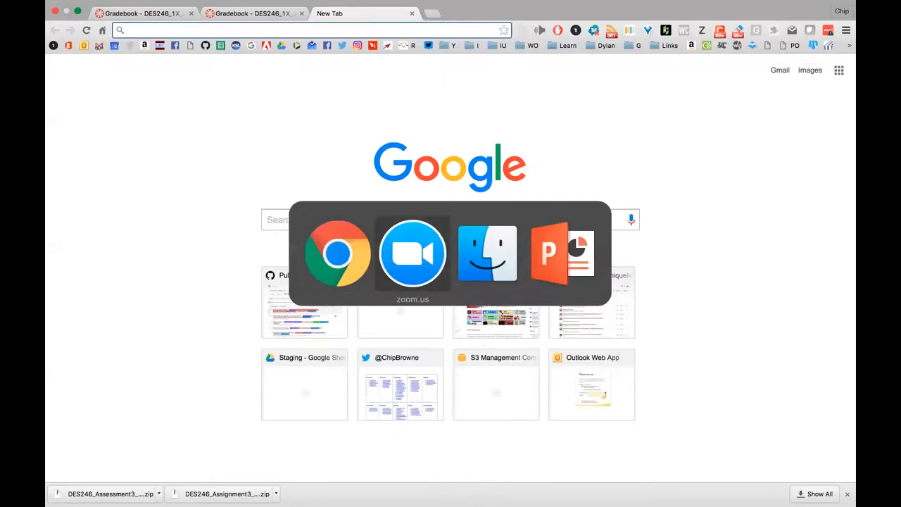
mouse_move(373, 3)
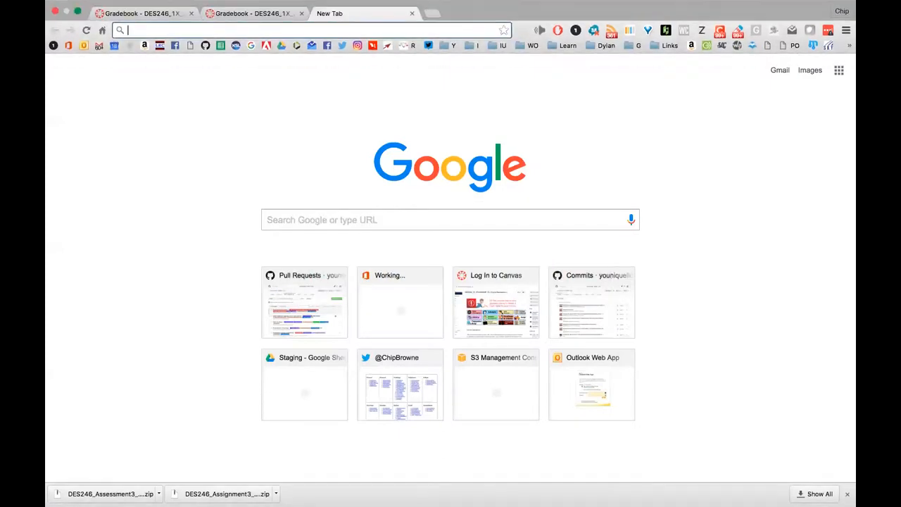
mouse_move(593, 493)
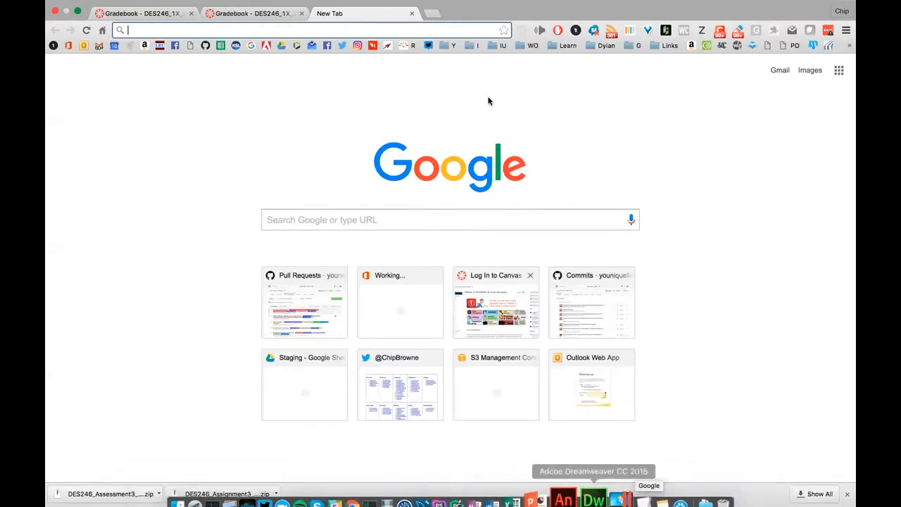
key(super+Tab)
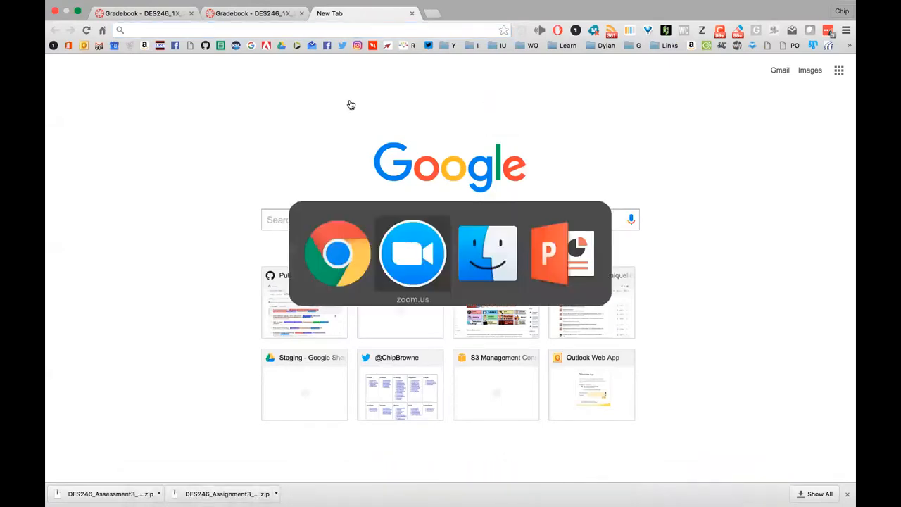
click(301, 14)
click(190, 13)
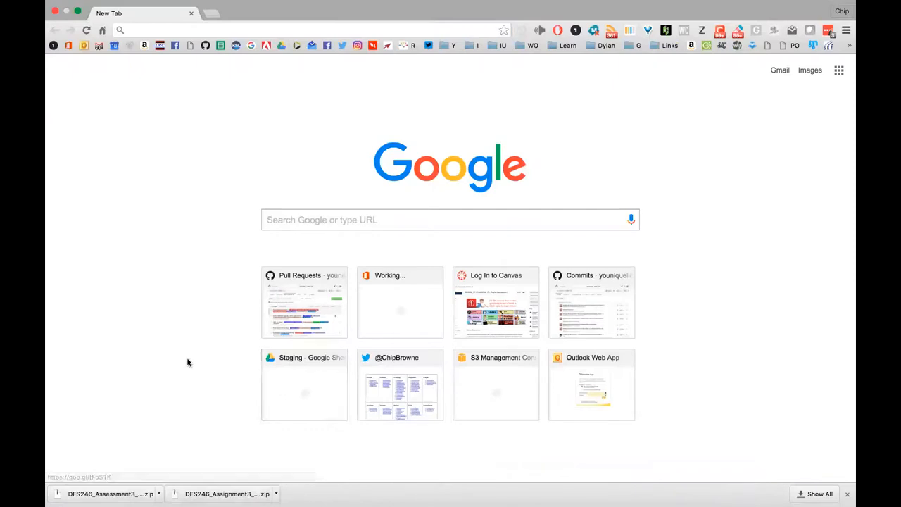
Take the browser out of full-screen mode and move its window up slightly
key(super+Tab)
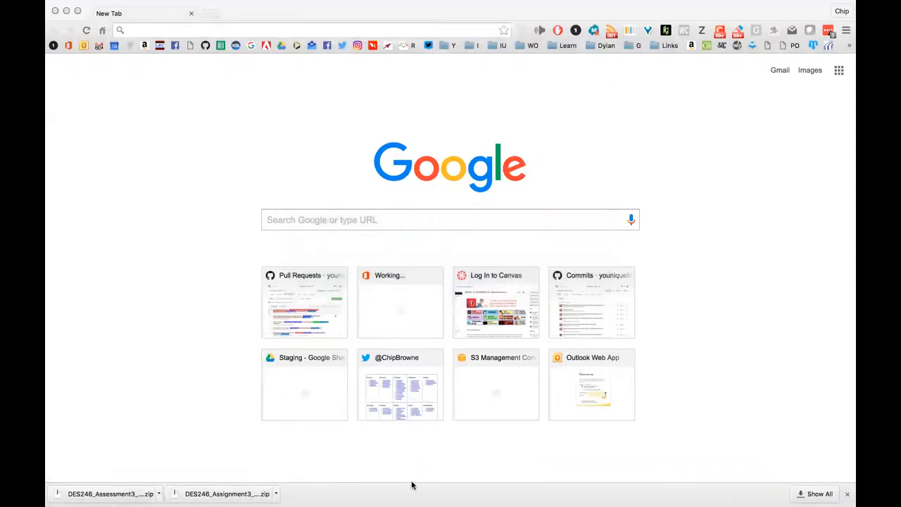
key(super+Tab)
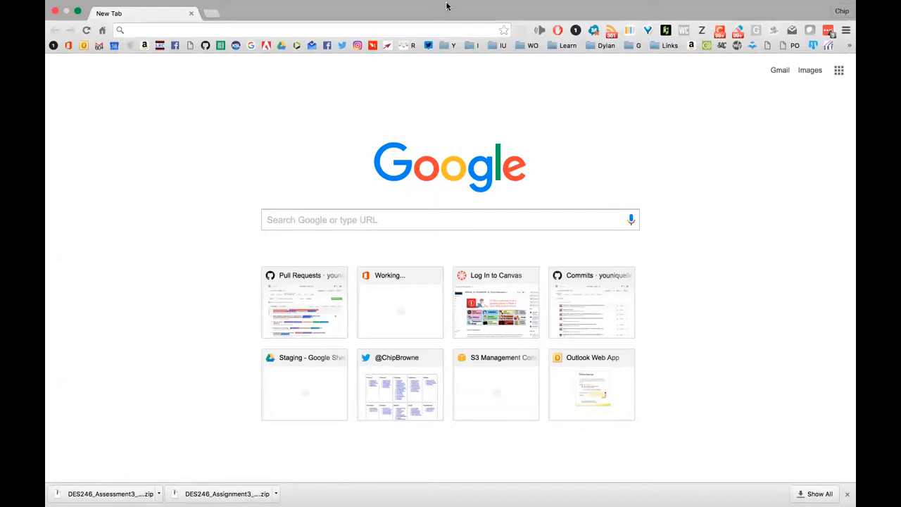
mouse_move(445, 5)
click(77, 24)
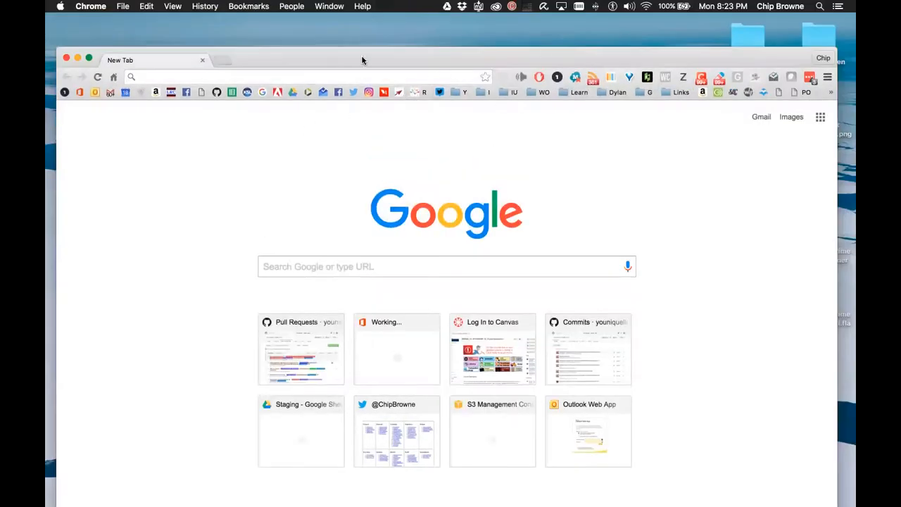
drag(307, 57, 312, 36)
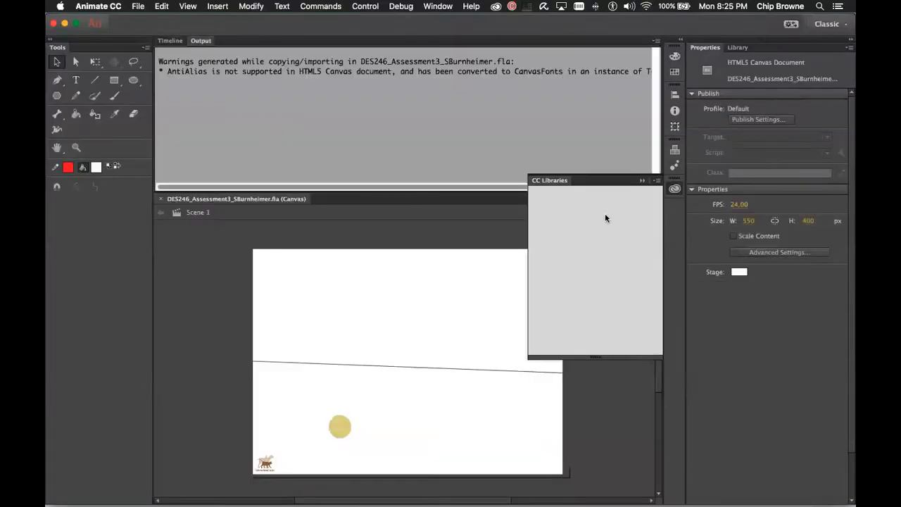
Dismiss the CC Libraries panel and show the document's layer timeline
click(641, 180)
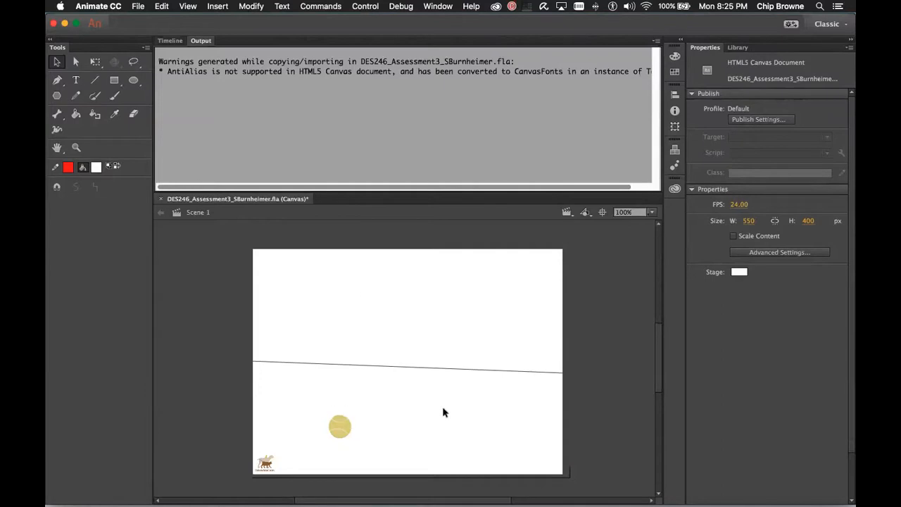
click(170, 40)
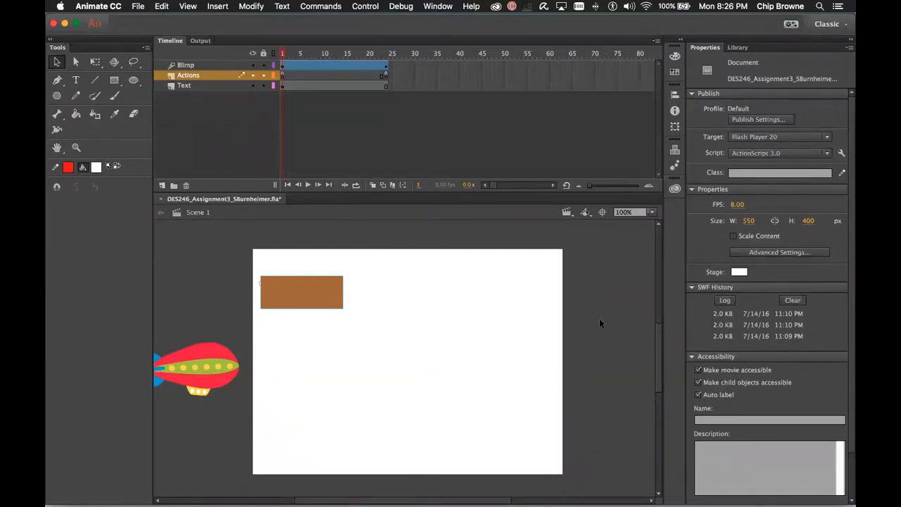
Toggle the Swatches panel open and closed with Cmd+F9, then bring up the Window menu
key(super+F9)
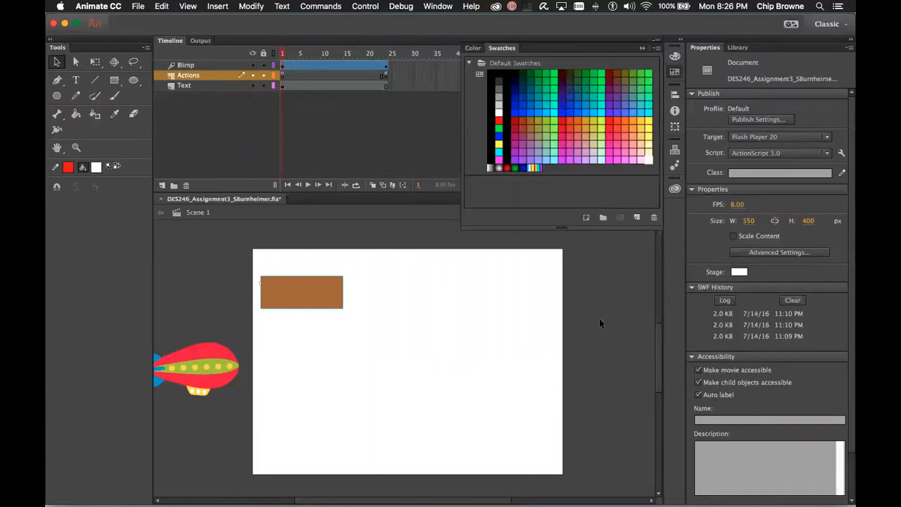
key(super+F9)
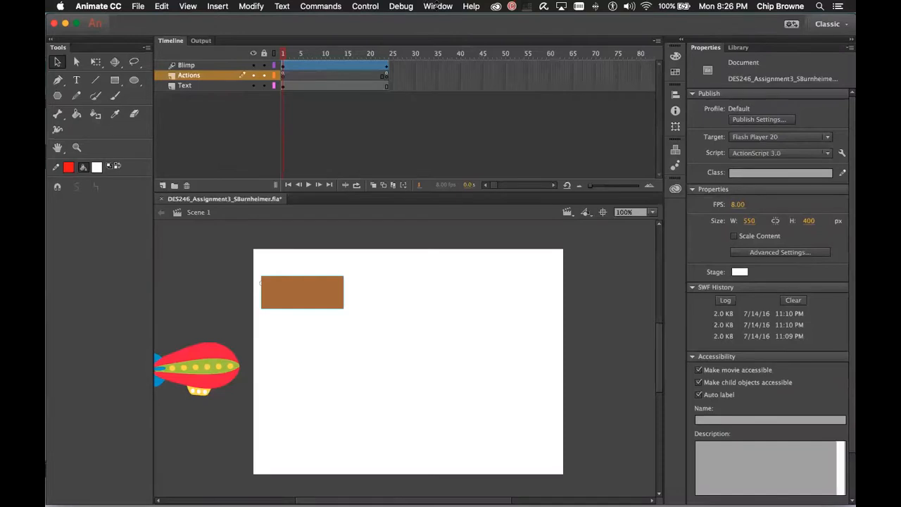
click(437, 6)
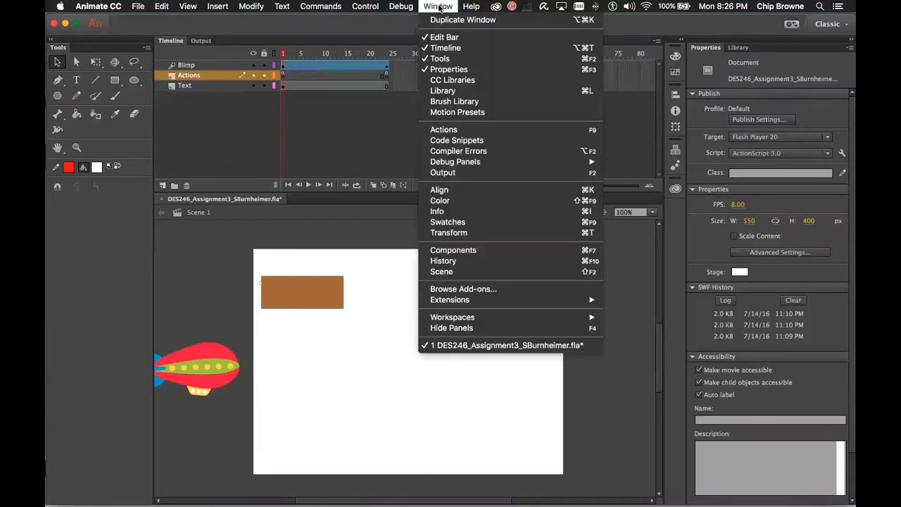
Open the Actions panel, enlarge it to review frame 1's code, then close it
click(476, 130)
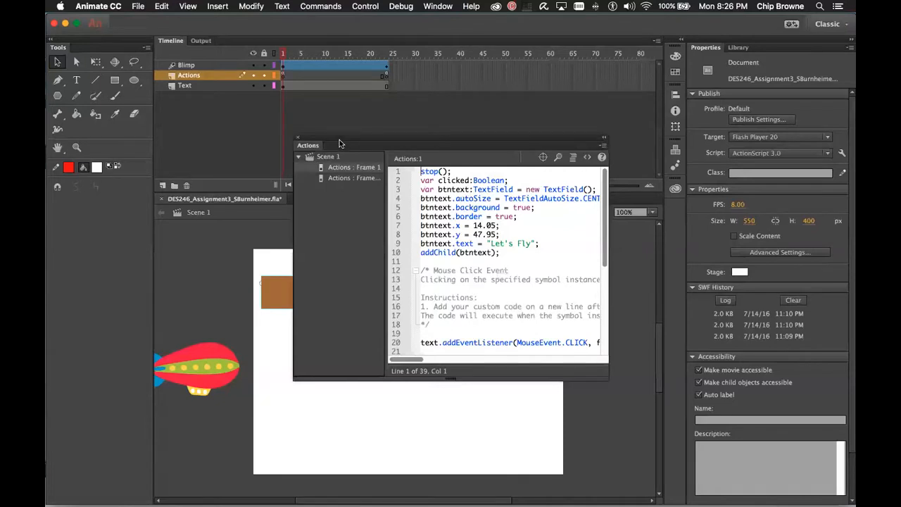
drag(384, 139, 194, 51)
drag(413, 285, 800, 487)
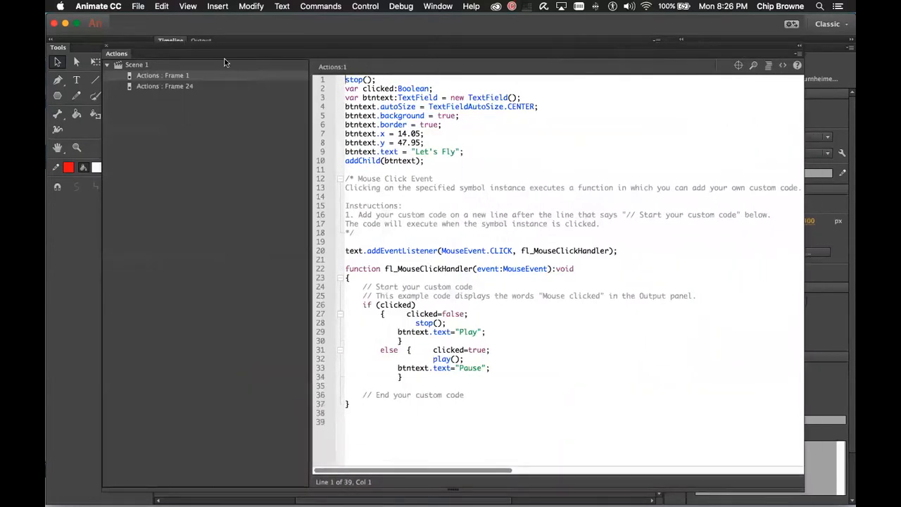
mouse_move(225, 61)
mouse_down()
mouse_move(280, 52)
mouse_move(227, 45)
mouse_up()
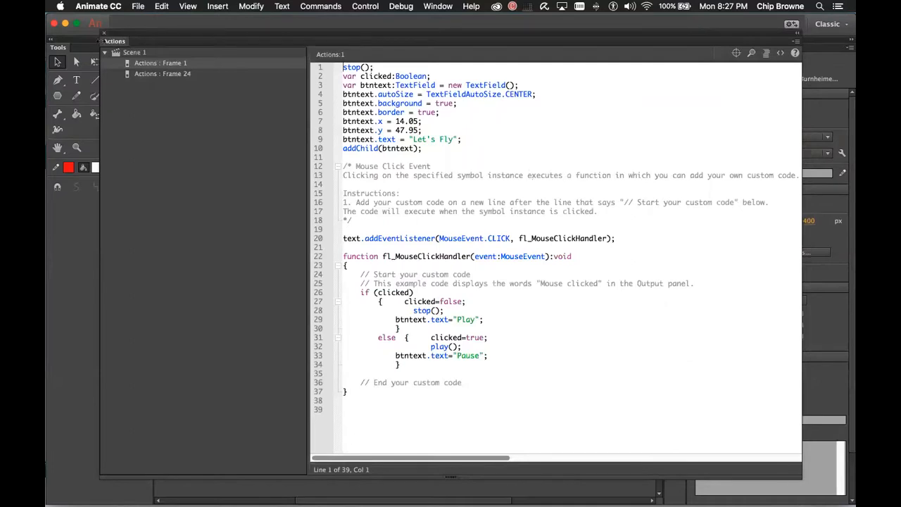
click(104, 32)
click(138, 6)
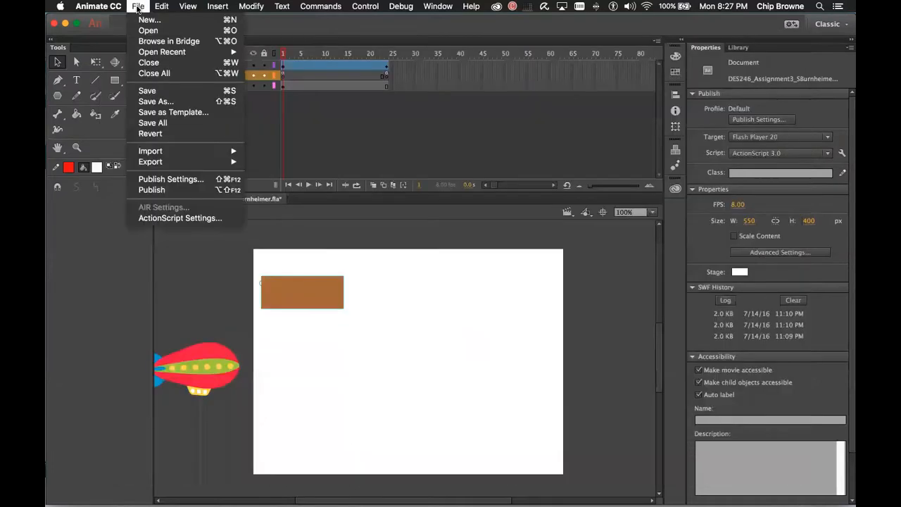
Cancel the New Document dialog and reopen the Actions panel from the Window menu
click(149, 20)
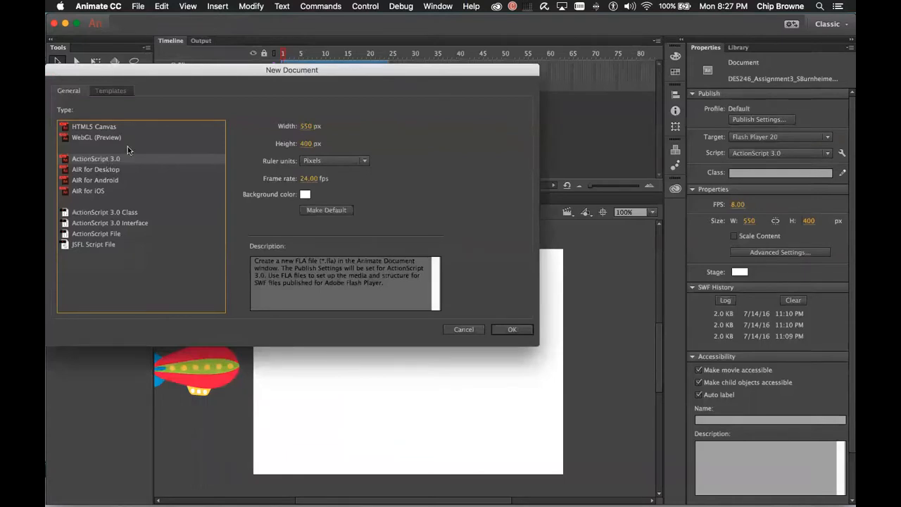
drag(211, 71, 361, 107)
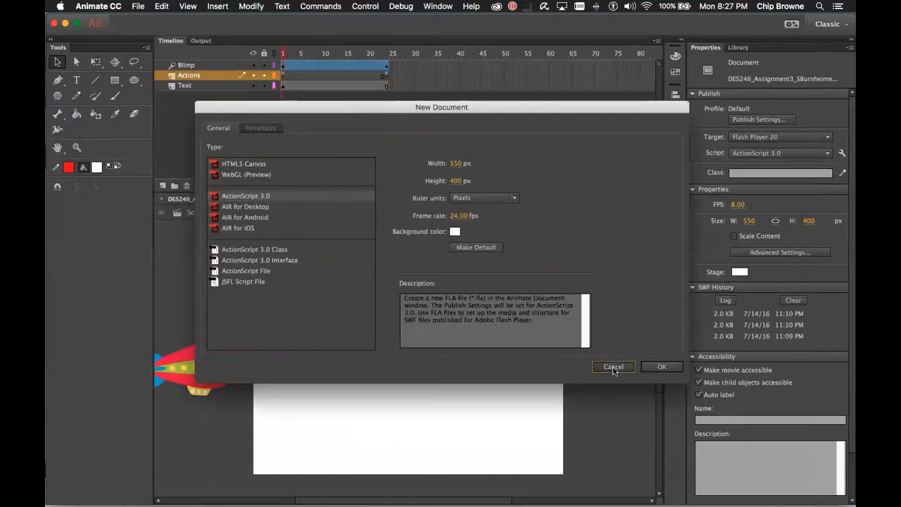
click(613, 366)
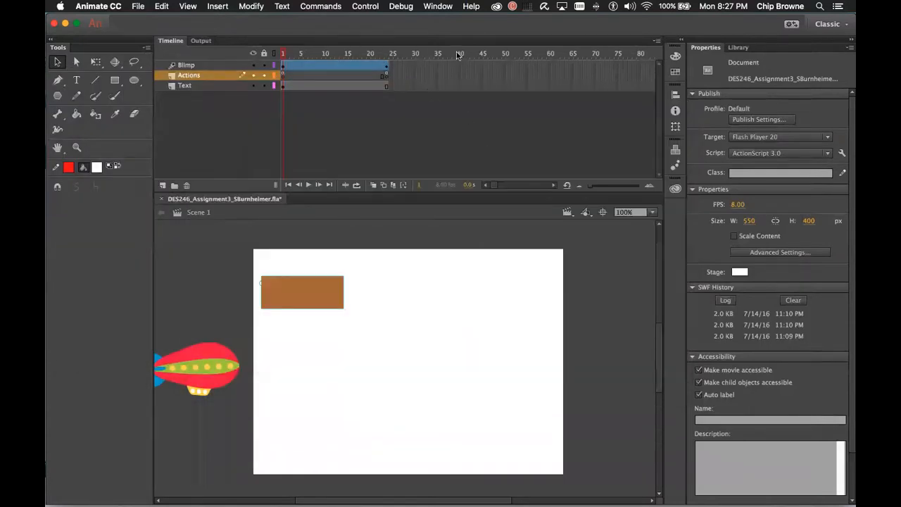
click(437, 7)
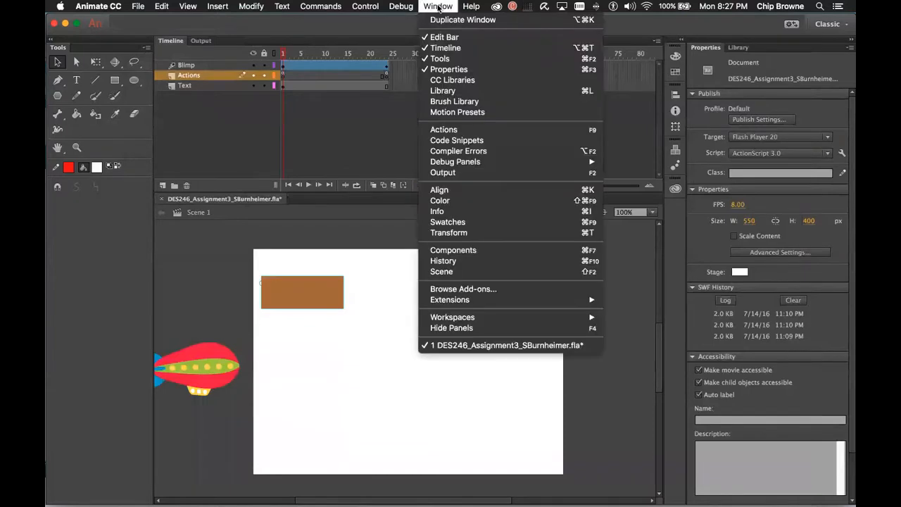
click(508, 129)
Widen the script pane and select the frame 1 code to inspect the if statement on line 26
drag(308, 93, 208, 103)
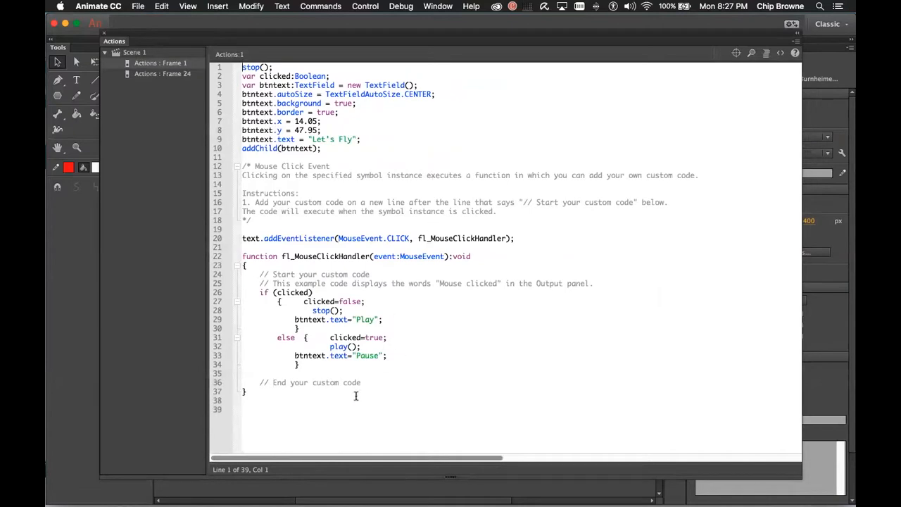
drag(343, 397, 217, 56)
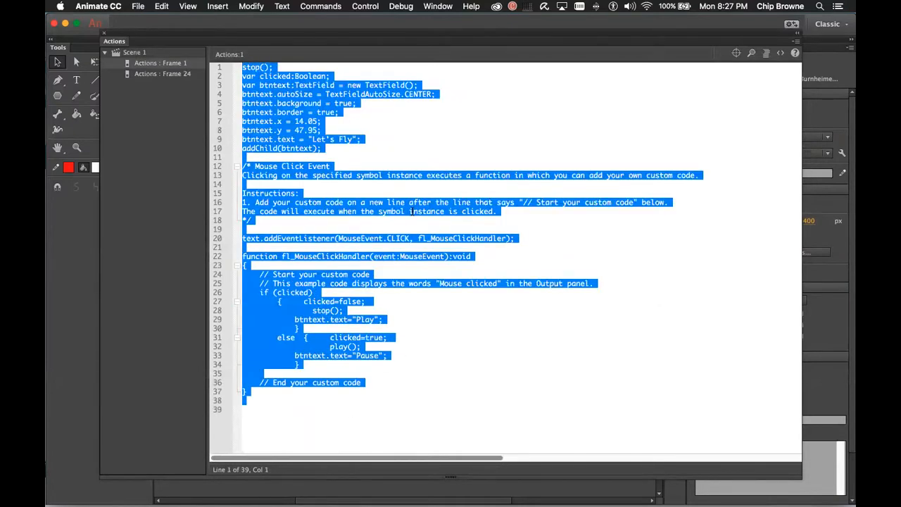
scroll(524, 330, right, 3)
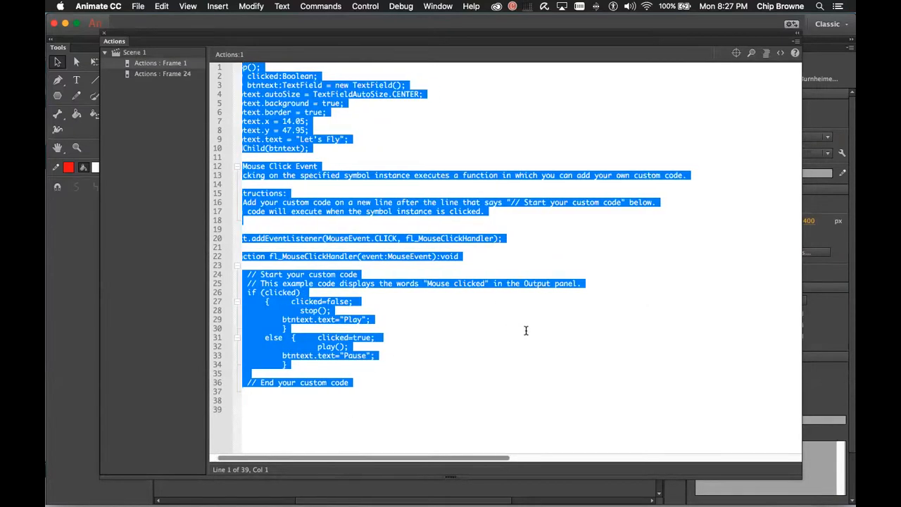
click(525, 328)
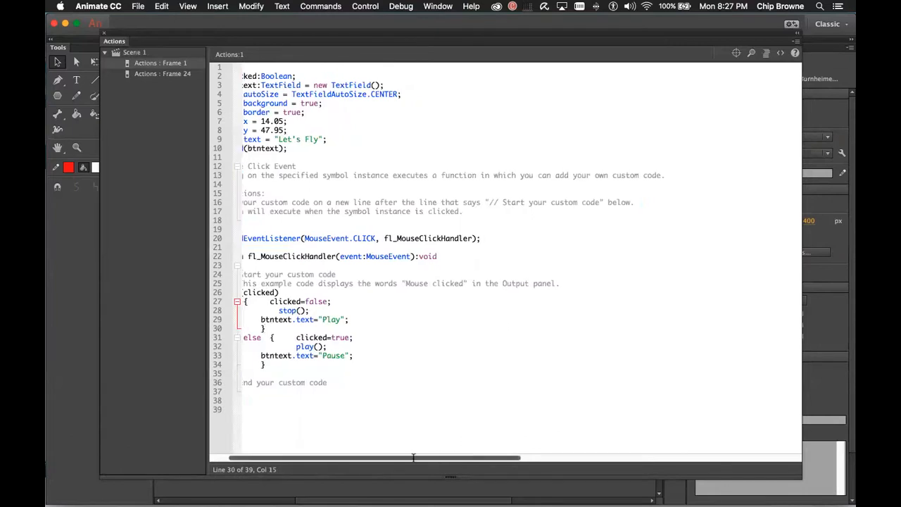
scroll(457, 456, left, 3)
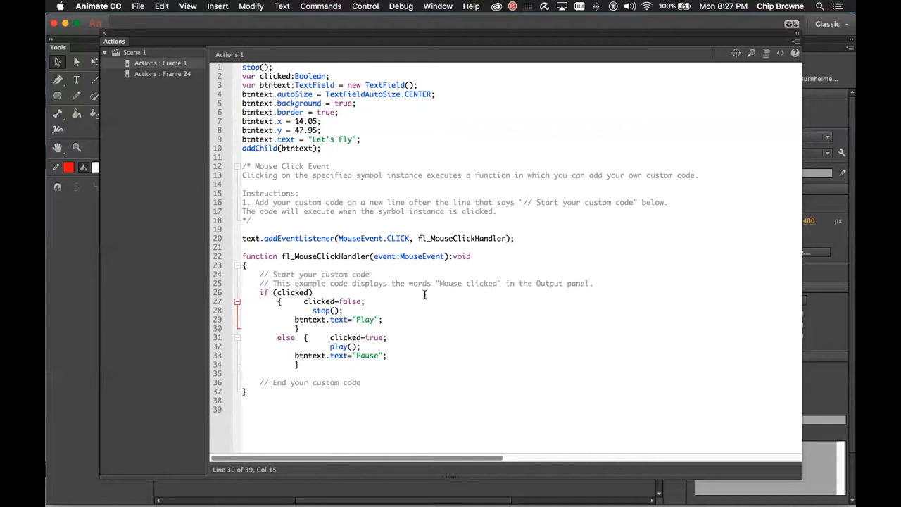
drag(257, 293, 269, 294)
click(290, 292)
drag(304, 410, 232, 49)
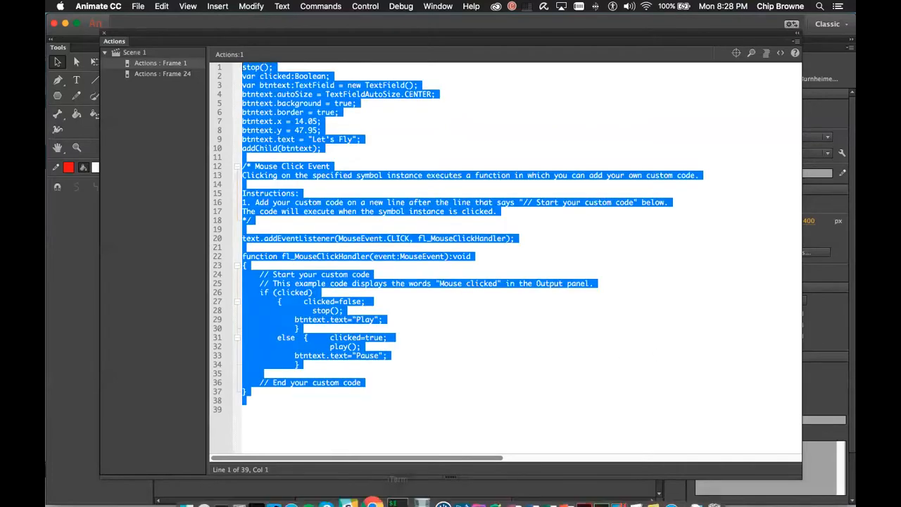
Search Google for 'html if statement' and open the Stack Overflow HTML IF Statement question
click(369, 481)
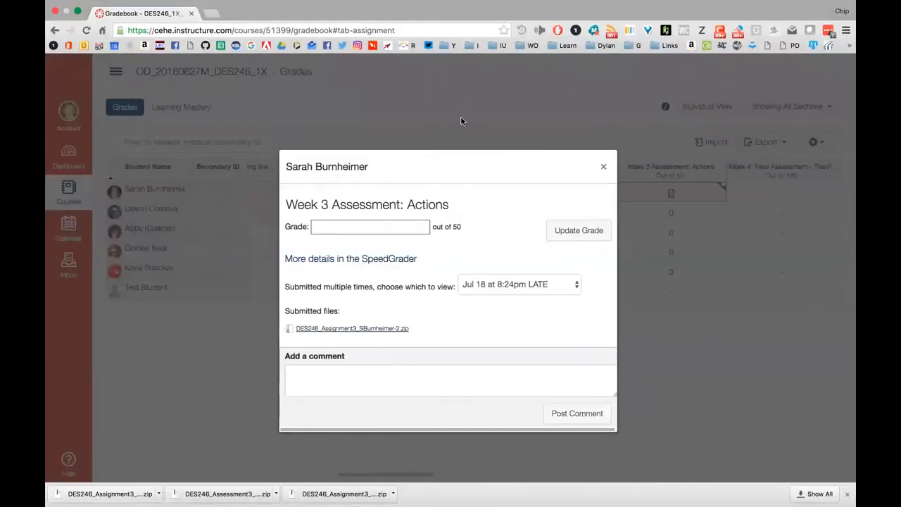
click(211, 13)
text(html iff)
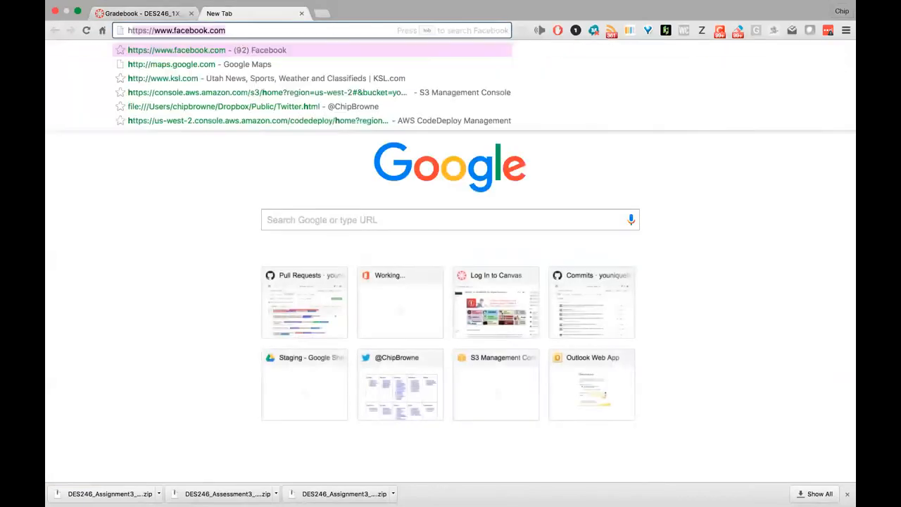
key(BackSpace)
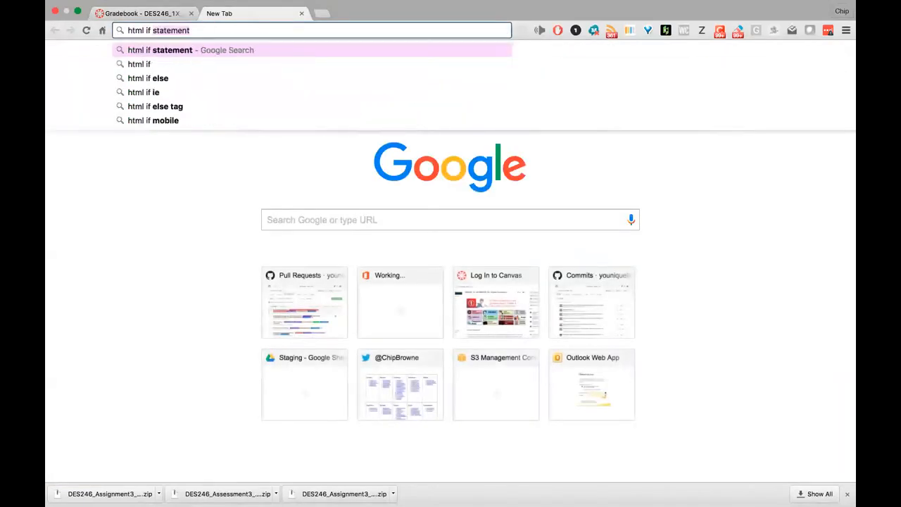
key(Return)
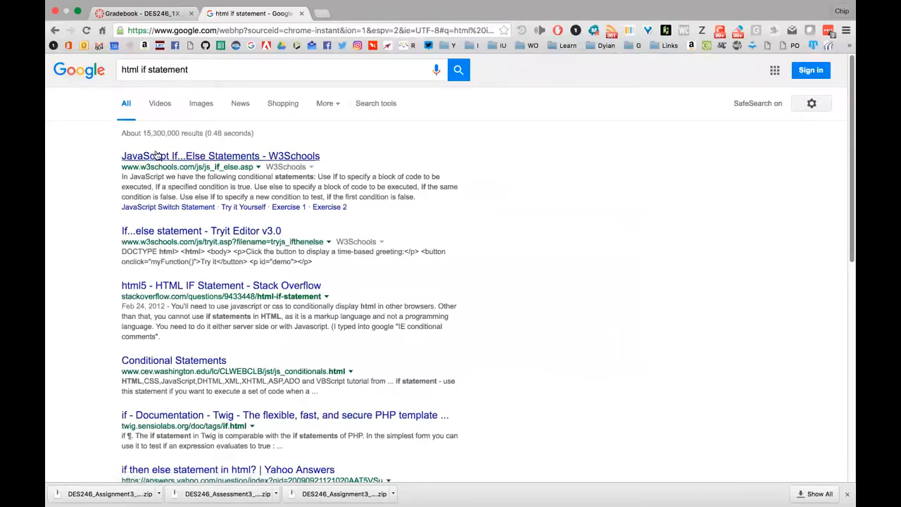
click(227, 286)
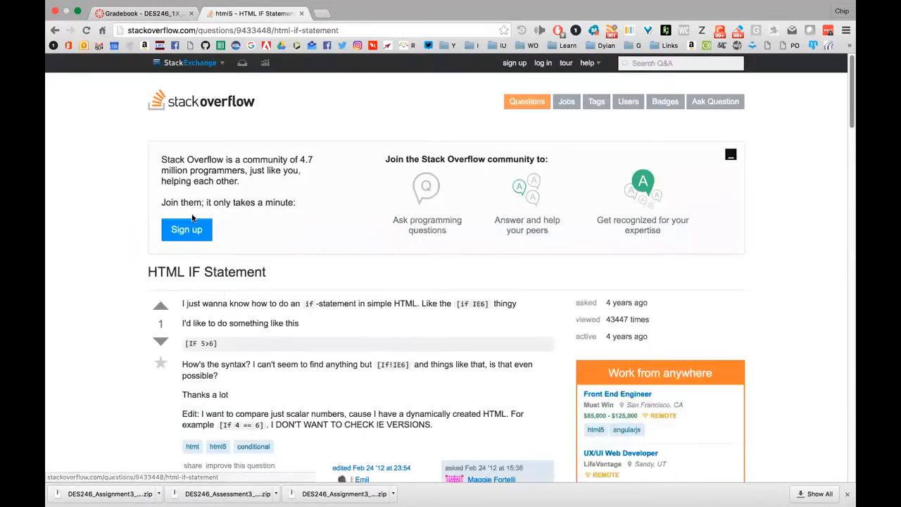
Read and highlight the answer 'Not in HTML.', then close that tab for a new blank one
scroll(413, 290, down, 5)
scroll(413, 290, down, 3)
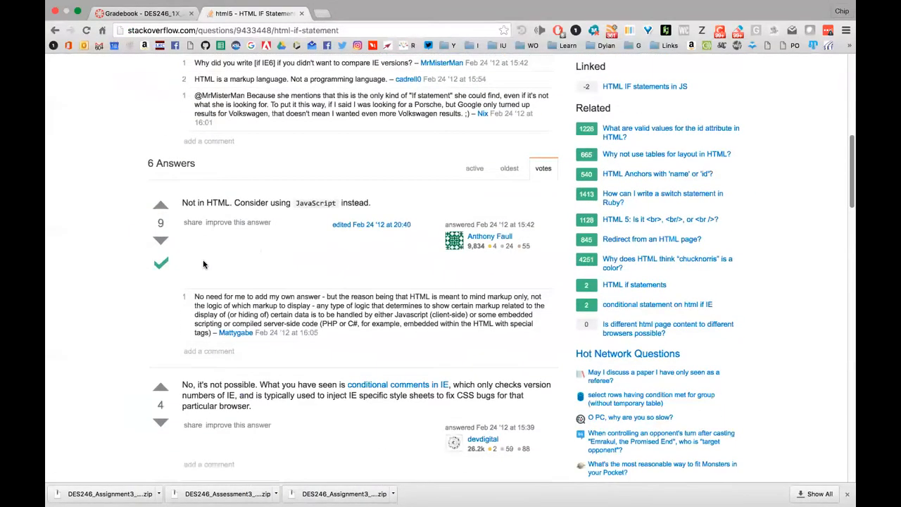
drag(183, 170, 392, 170)
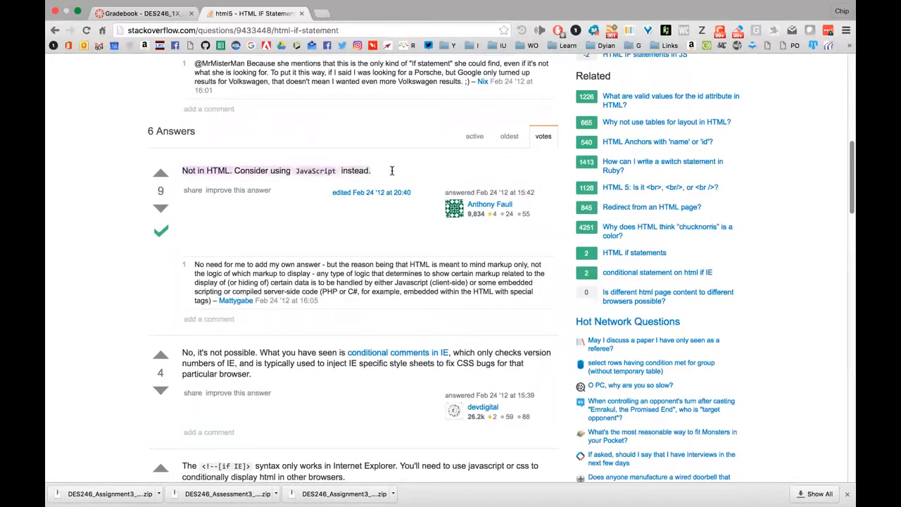
click(301, 13)
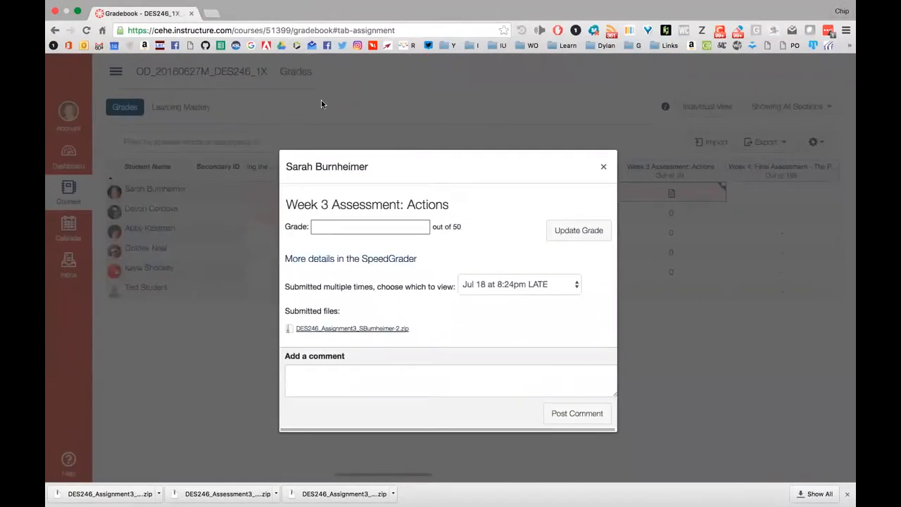
click(208, 13)
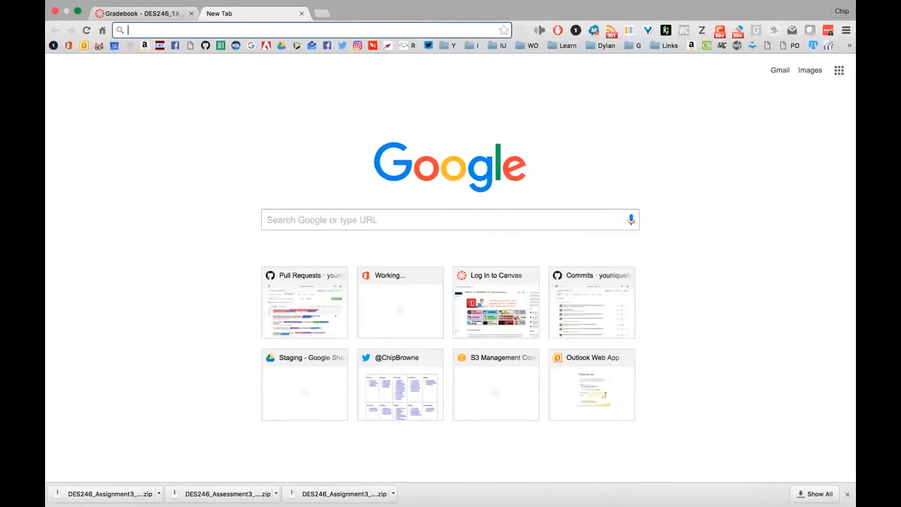
key(super+Tab)
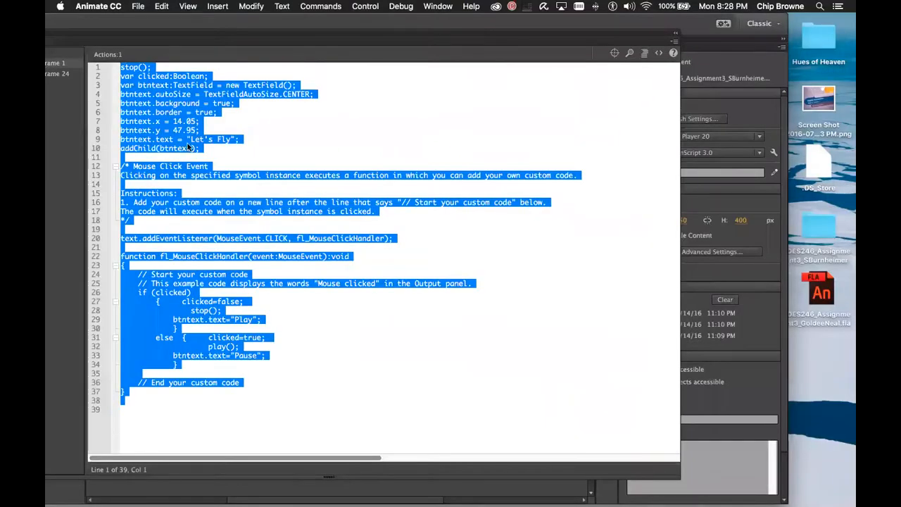
Back in Animate, select and review the if/else block on lines 26–38, then reposition the Actions panel
click(340, 125)
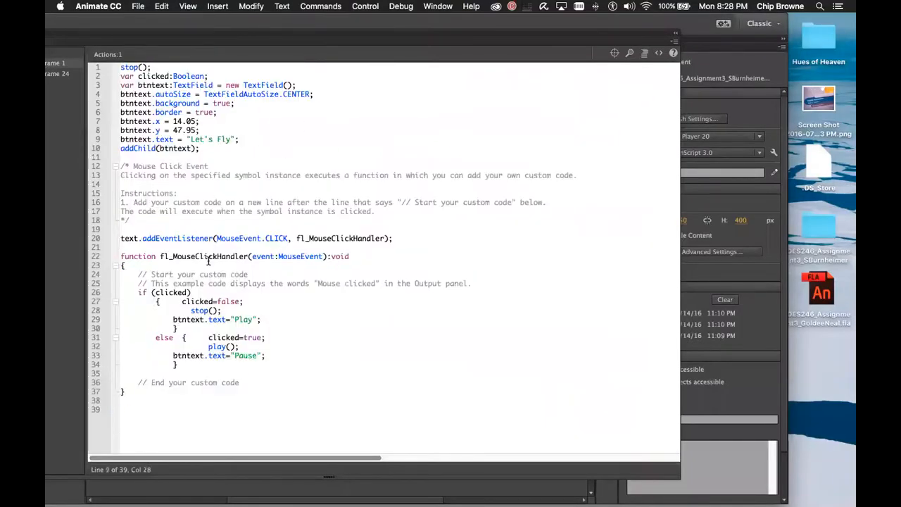
drag(138, 293, 241, 369)
click(172, 300)
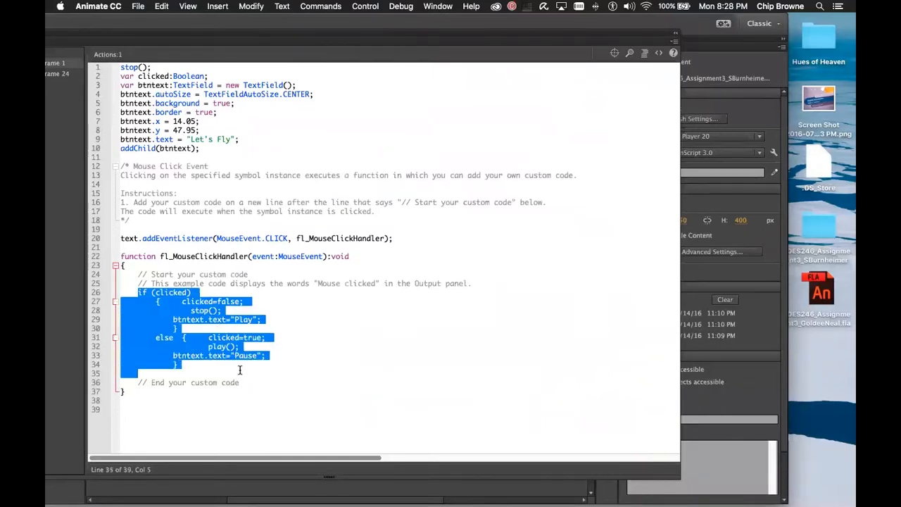
click(333, 331)
drag(191, 424, 107, 64)
click(457, 331)
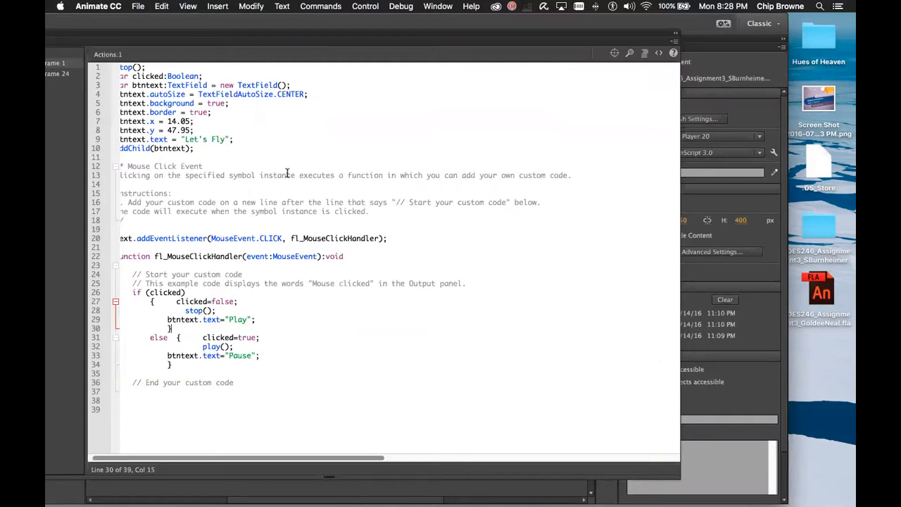
click(225, 283)
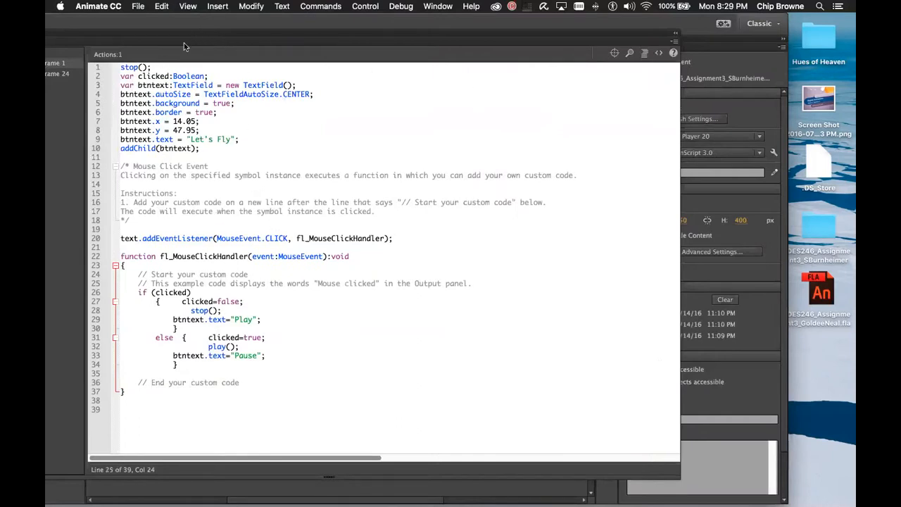
drag(187, 40, 282, 21)
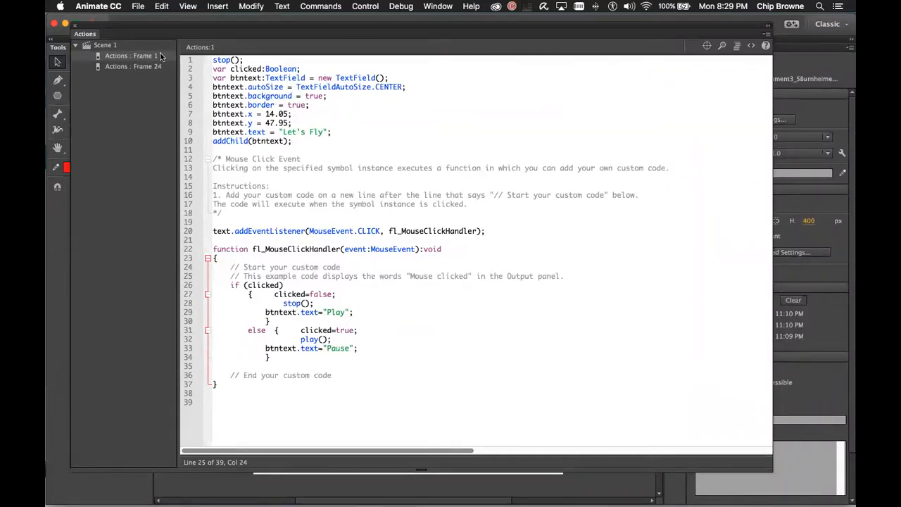
drag(332, 132, 213, 132)
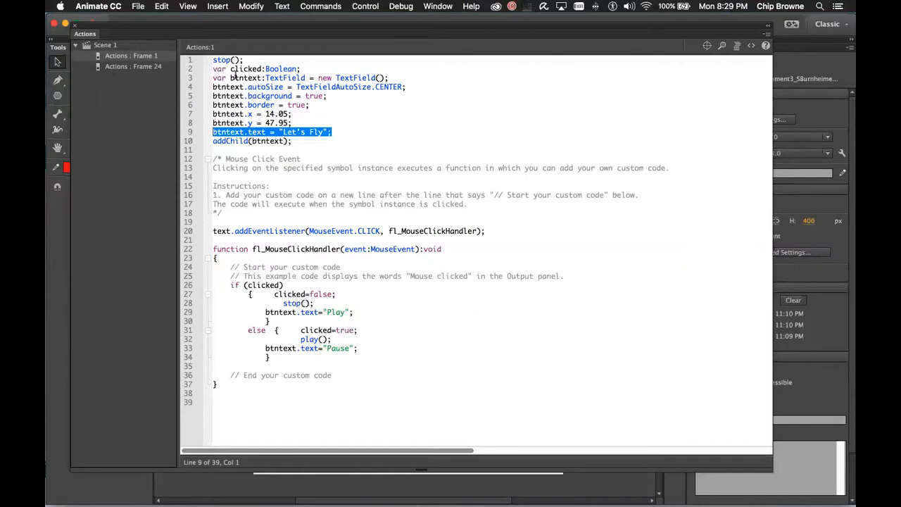
drag(214, 62, 396, 389)
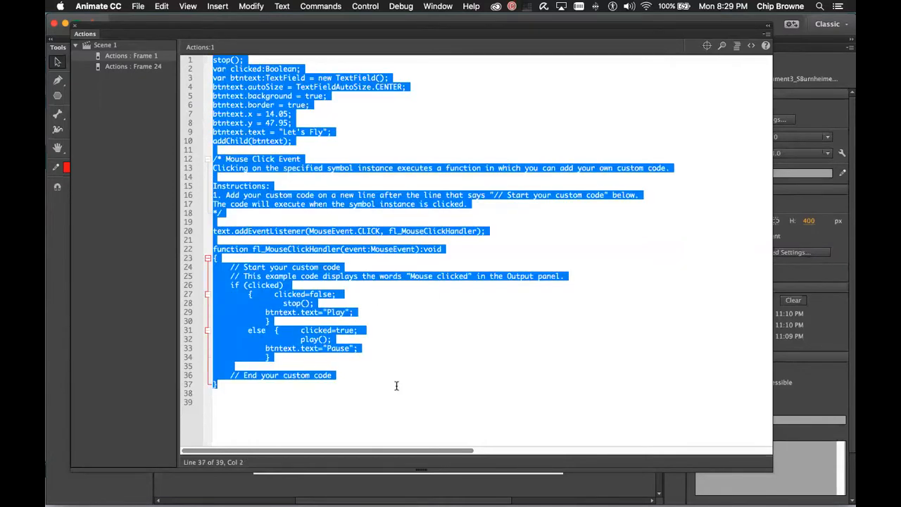
click(408, 340)
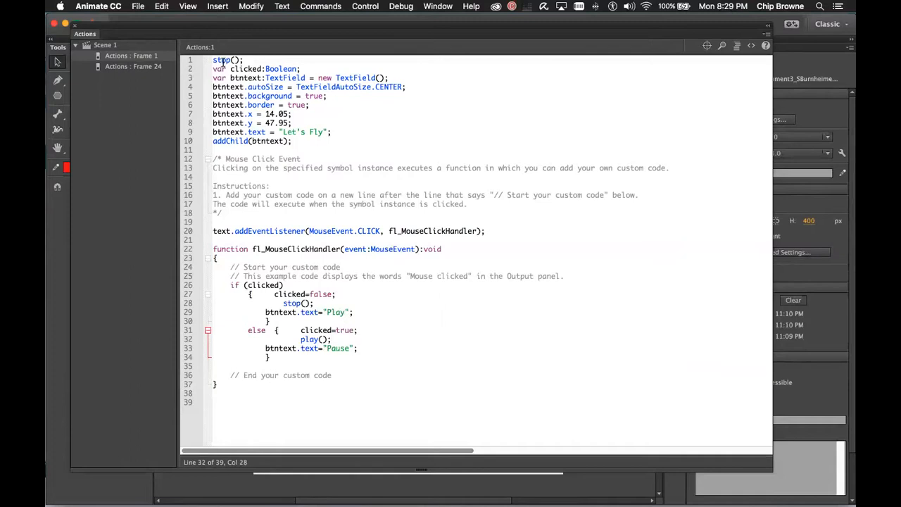
drag(212, 60, 510, 231)
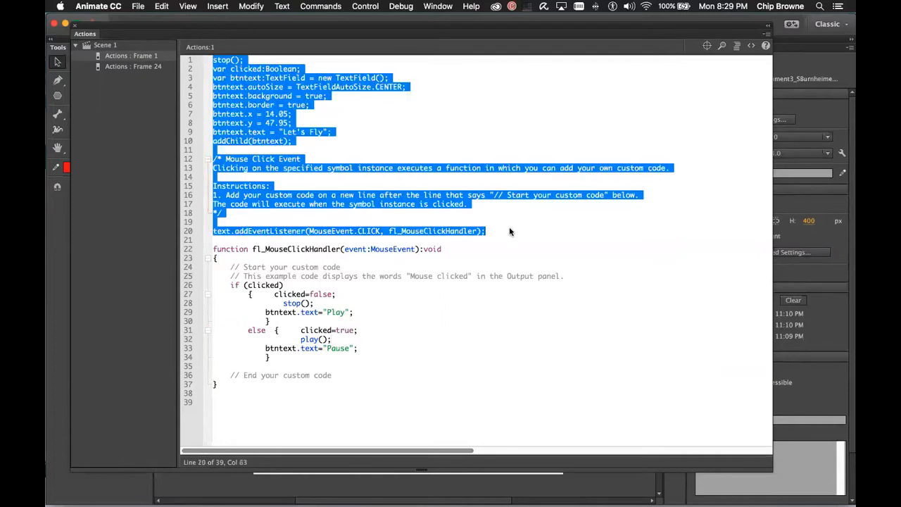
click(401, 303)
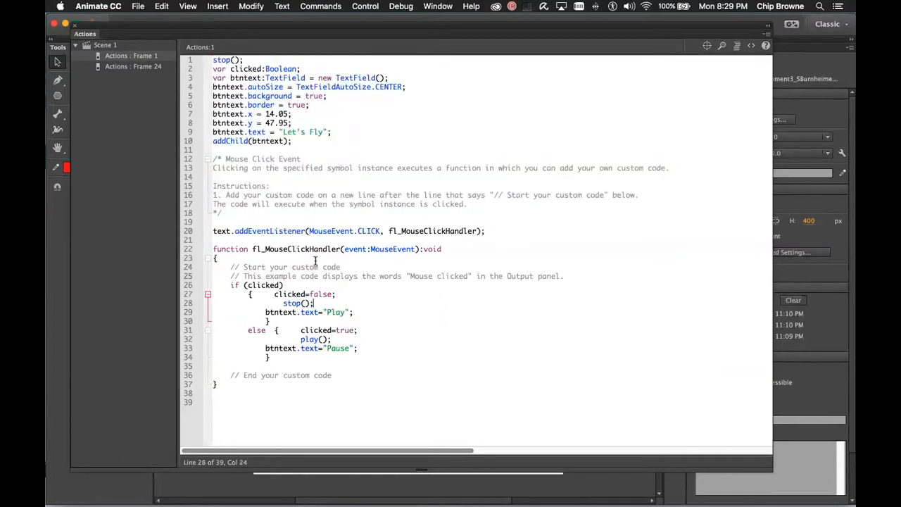
drag(213, 248, 292, 402)
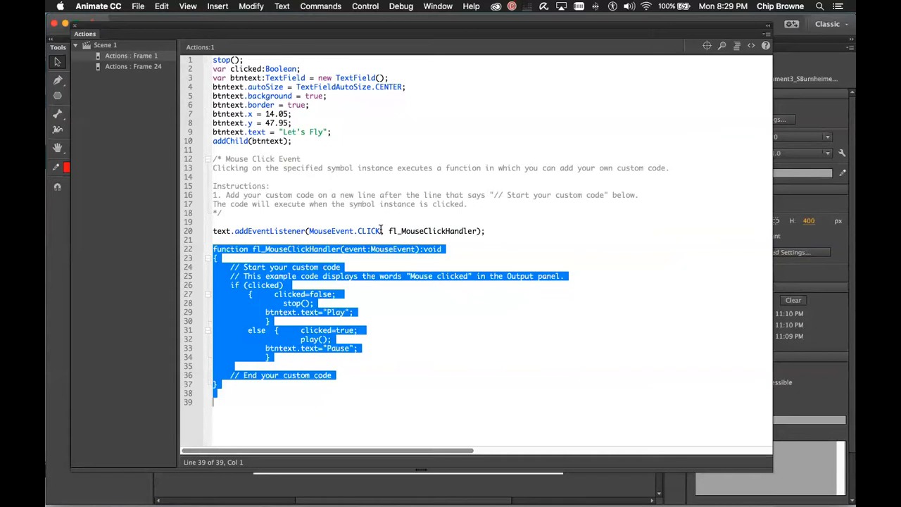
click(329, 252)
drag(214, 247, 305, 412)
click(402, 356)
drag(384, 231, 308, 231)
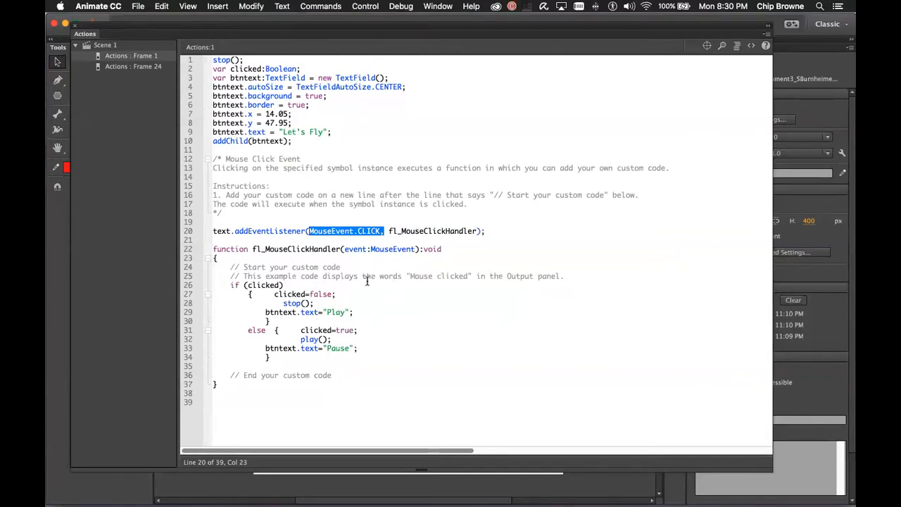
click(356, 231)
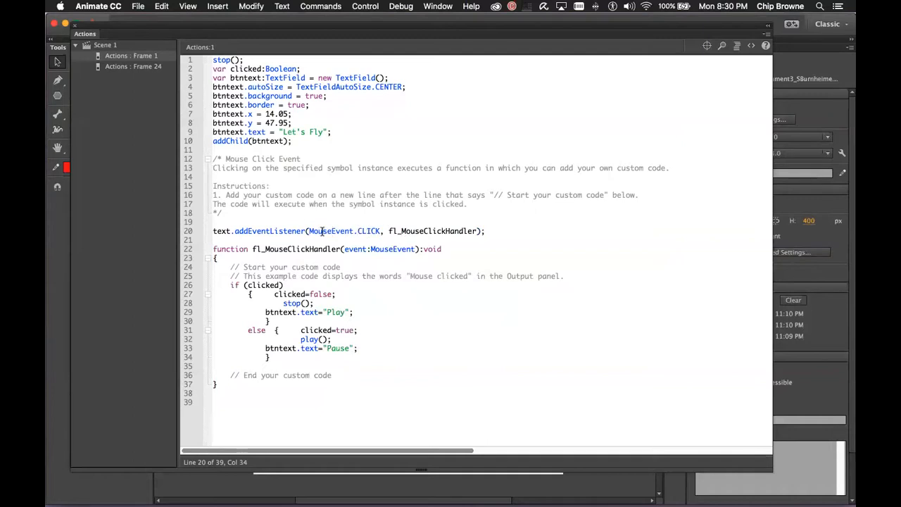
drag(308, 231, 380, 231)
drag(213, 249, 215, 394)
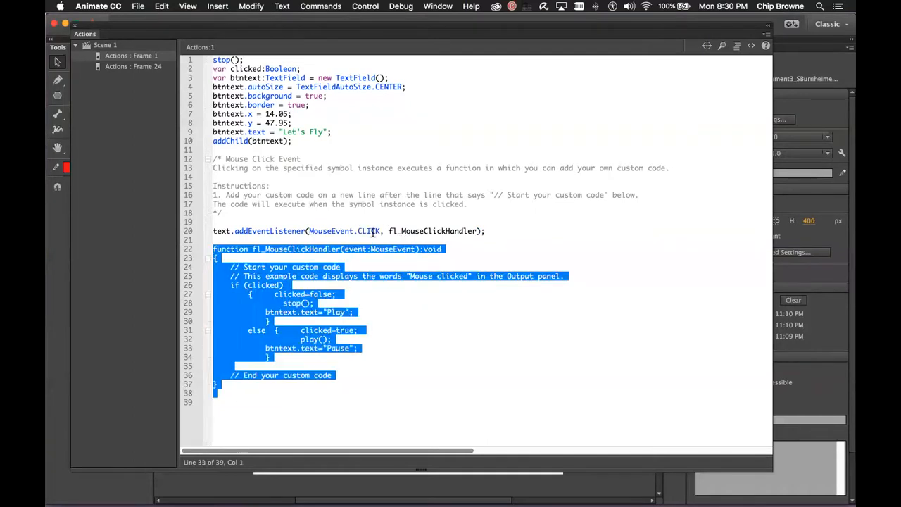
click(357, 230)
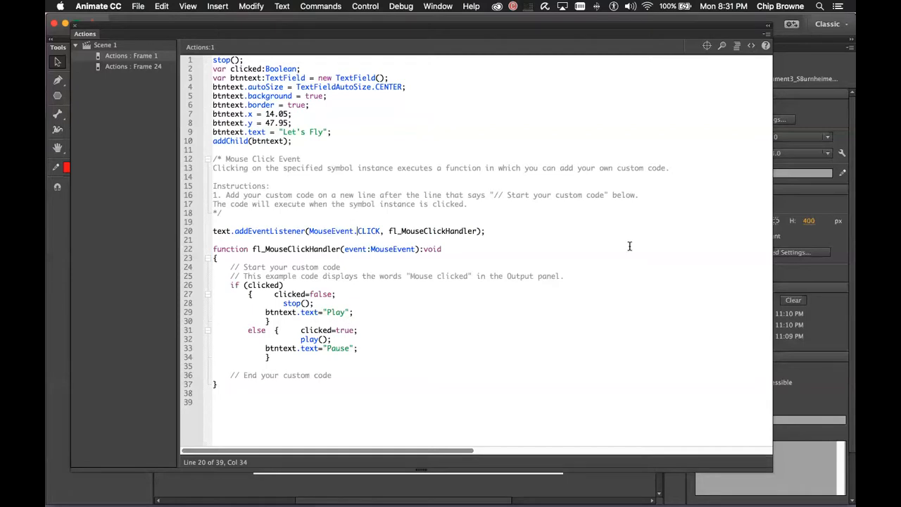
double_click(249, 113)
drag(266, 113, 290, 114)
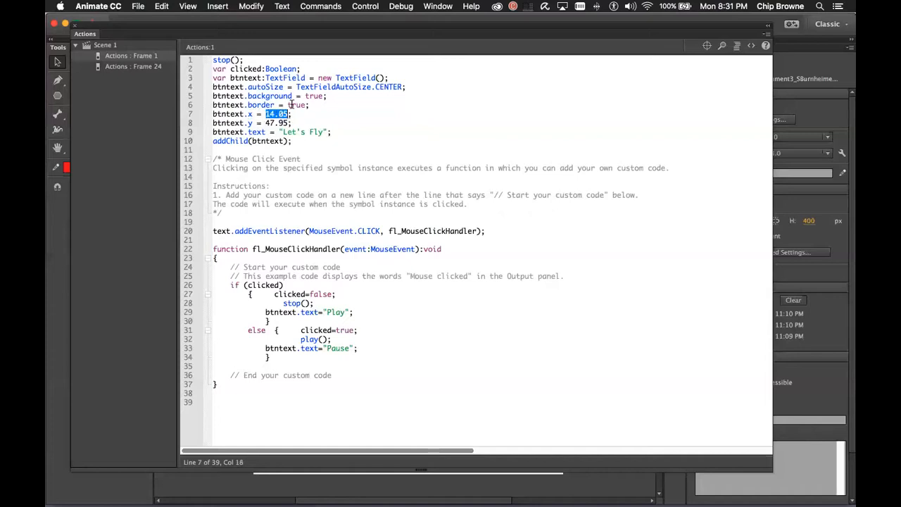
click(232, 233)
drag(233, 232, 483, 232)
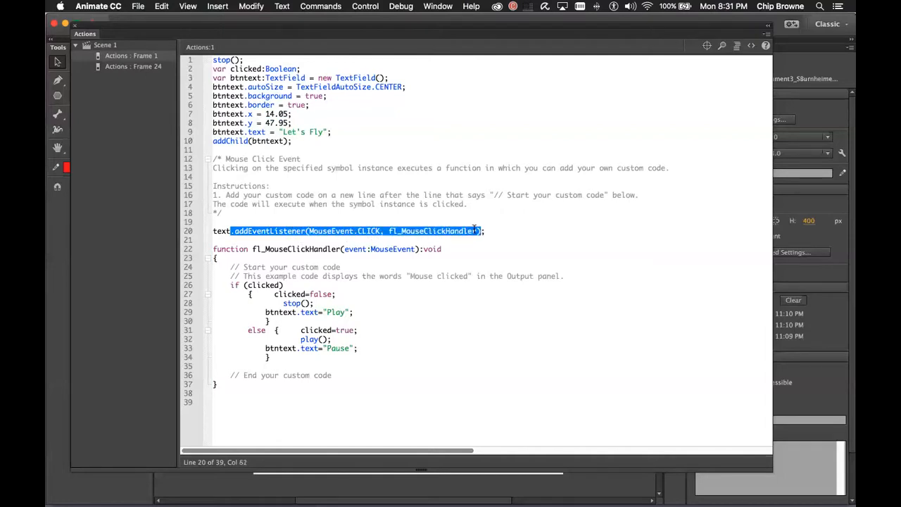
click(305, 232)
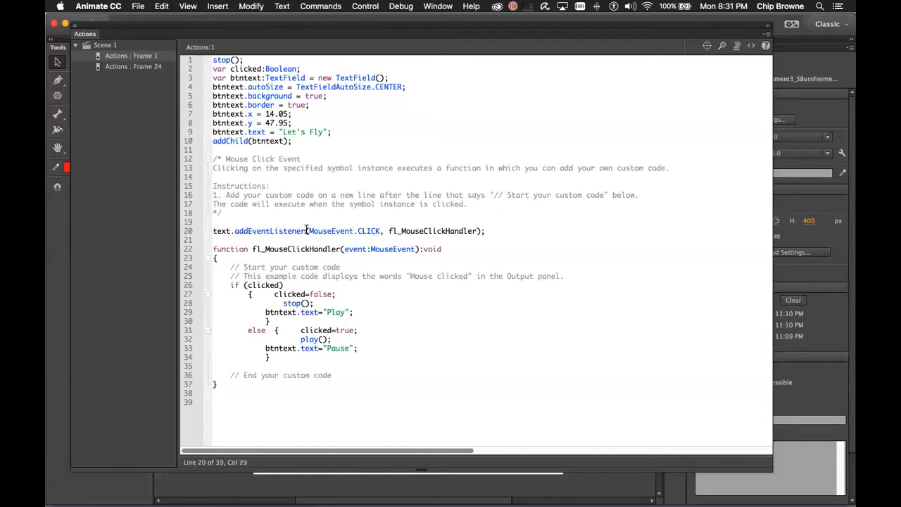
click(477, 231)
drag(235, 232, 490, 237)
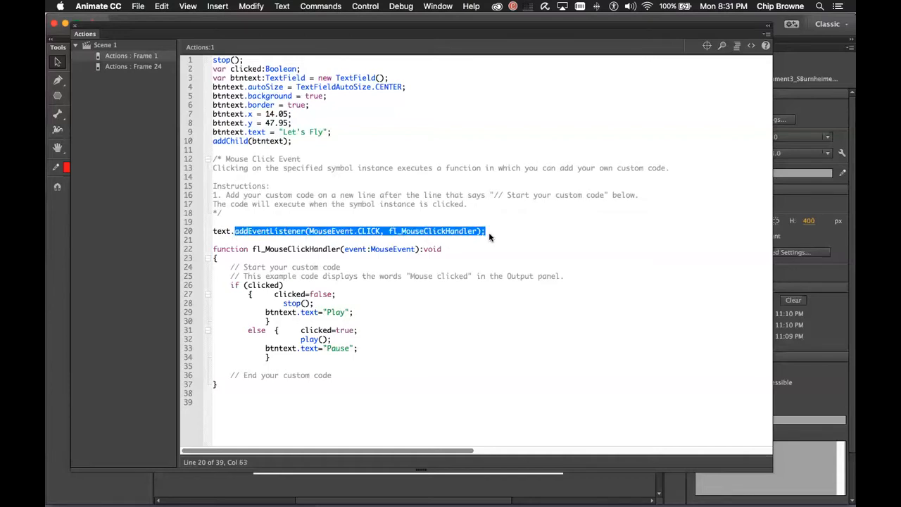
click(243, 124)
drag(244, 124, 253, 124)
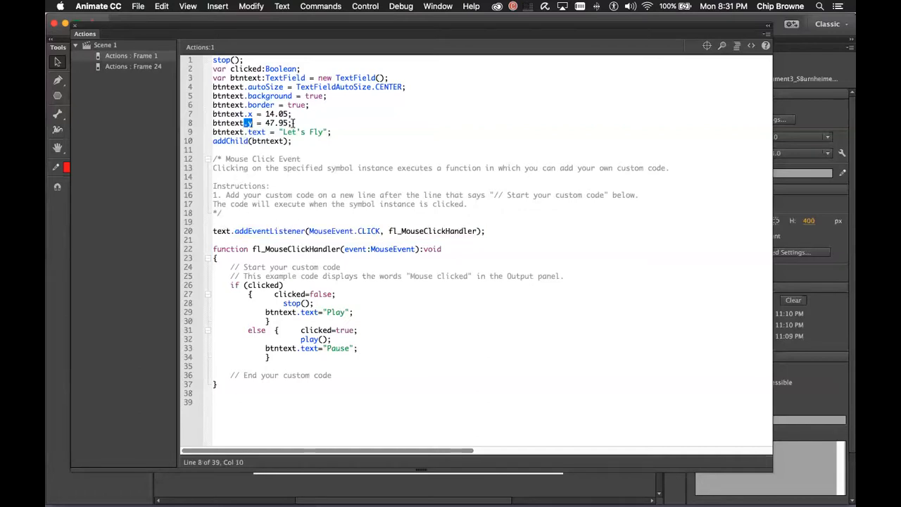
click(278, 131)
drag(231, 231, 489, 231)
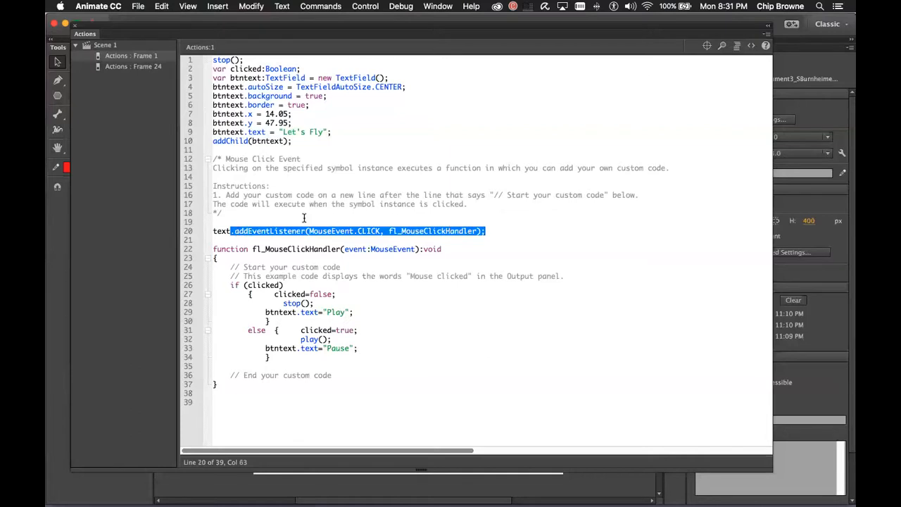
click(342, 211)
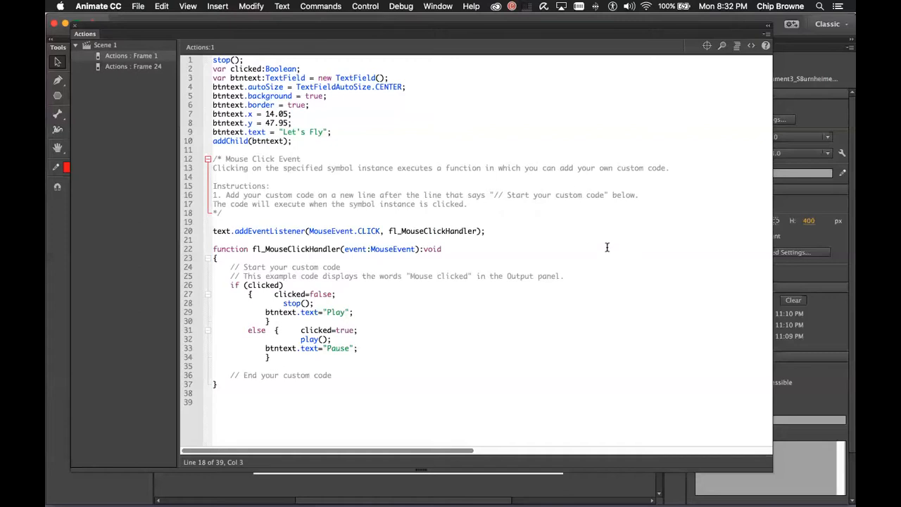
drag(386, 230, 479, 231)
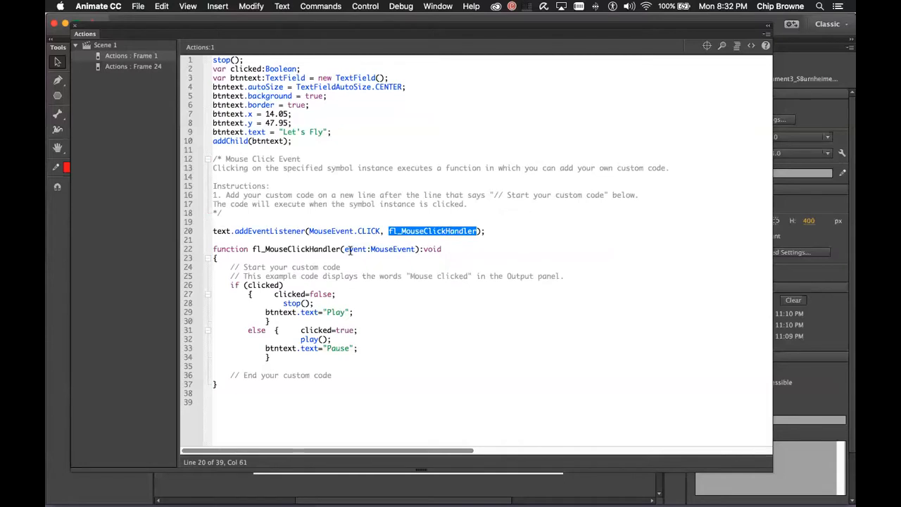
drag(252, 250, 418, 249)
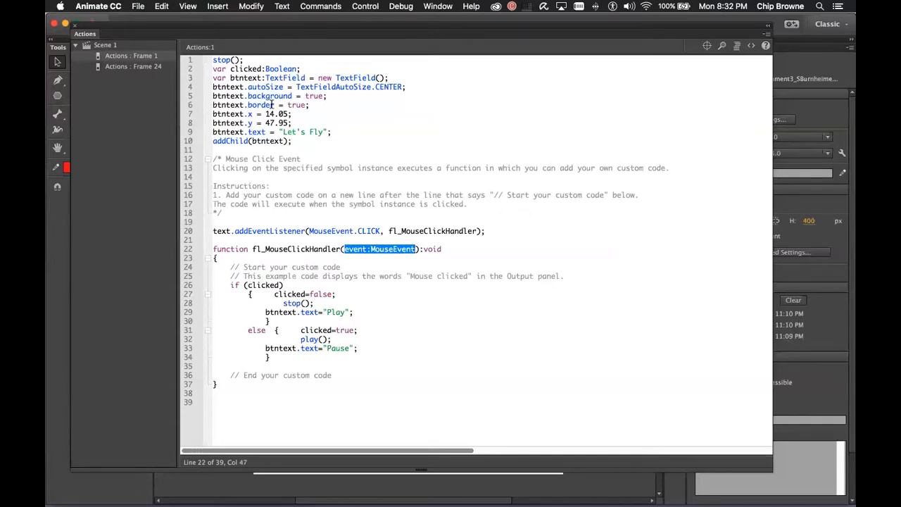
click(259, 79)
click(246, 61)
drag(244, 60, 212, 60)
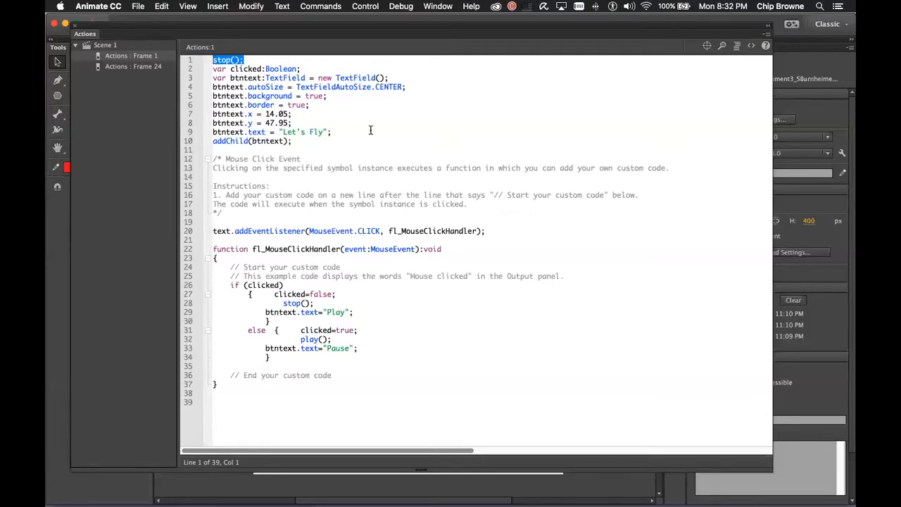
click(220, 69)
double_click(246, 69)
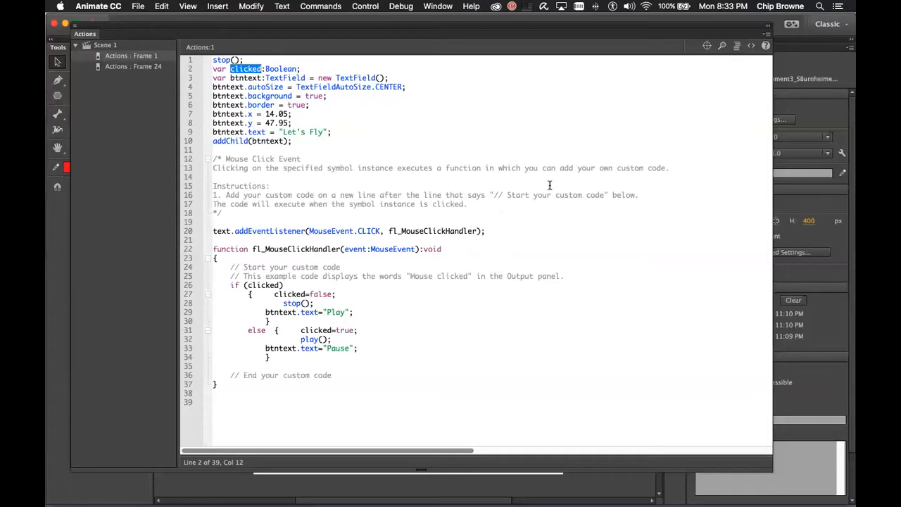
click(265, 69)
click(262, 68)
double_click(250, 71)
double_click(286, 68)
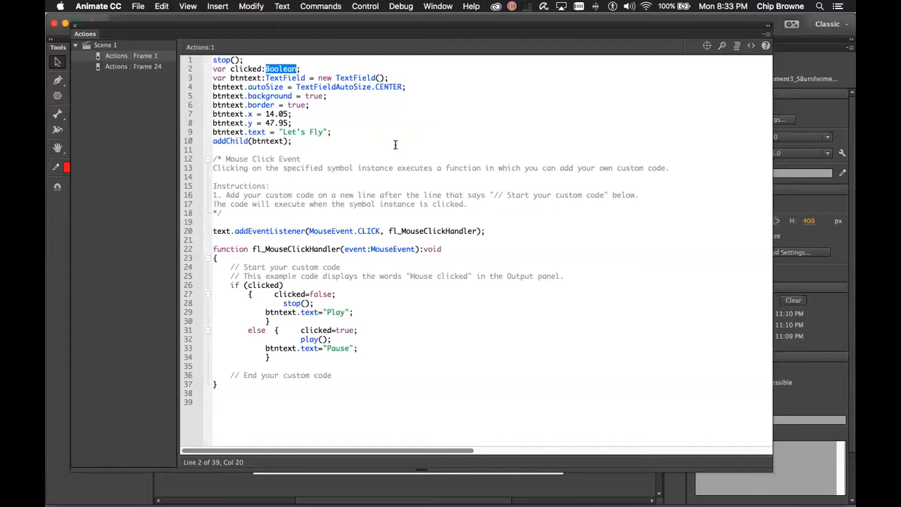
double_click(244, 69)
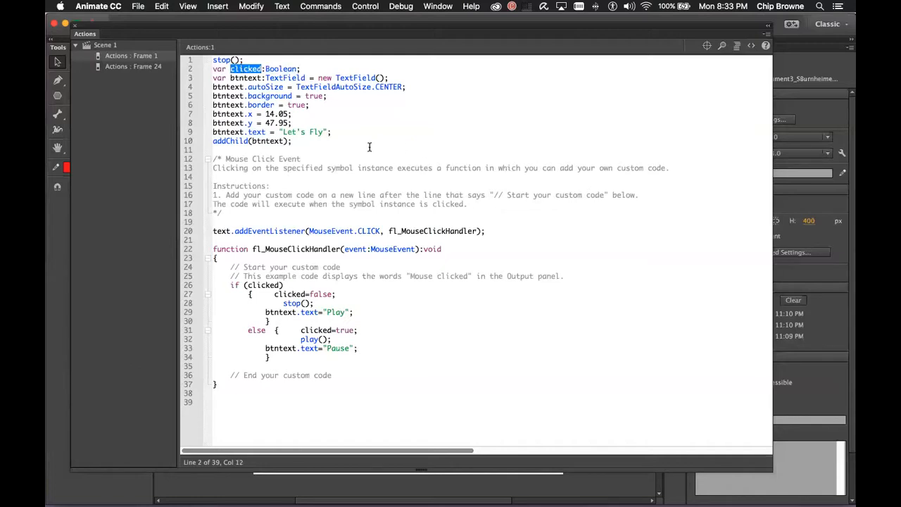
double_click(278, 69)
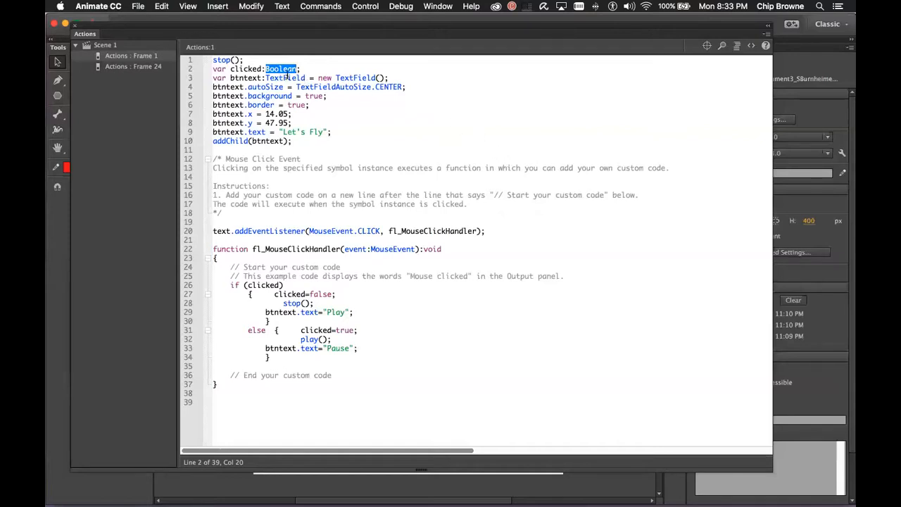
click(216, 77)
double_click(245, 78)
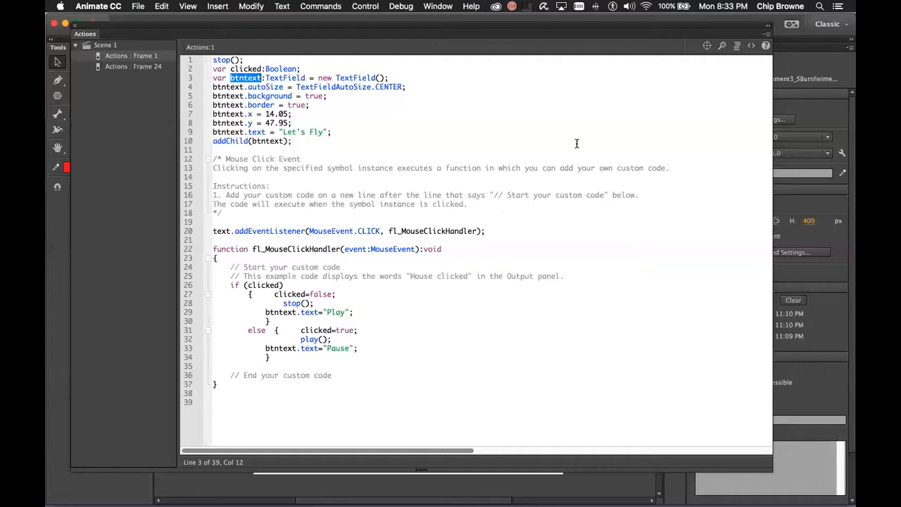
double_click(283, 77)
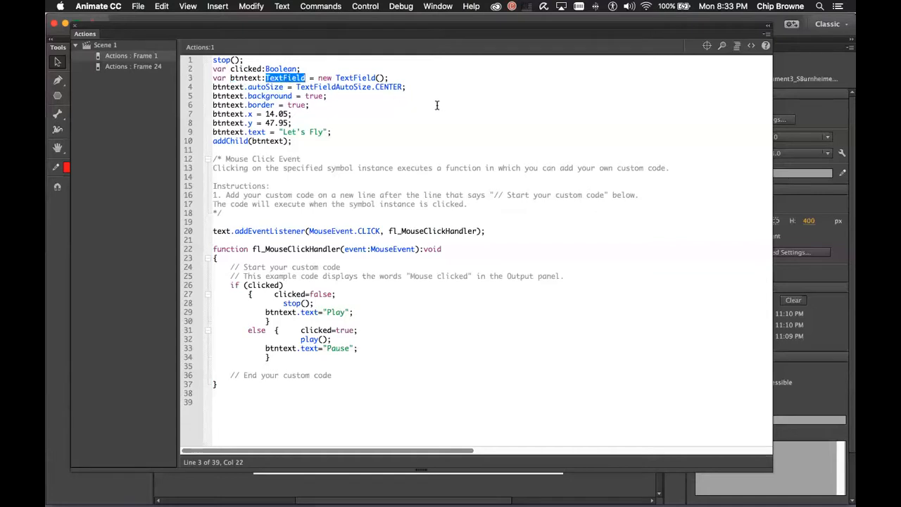
click(310, 78)
double_click(251, 77)
click(279, 77)
double_click(278, 78)
drag(312, 78, 389, 78)
click(350, 77)
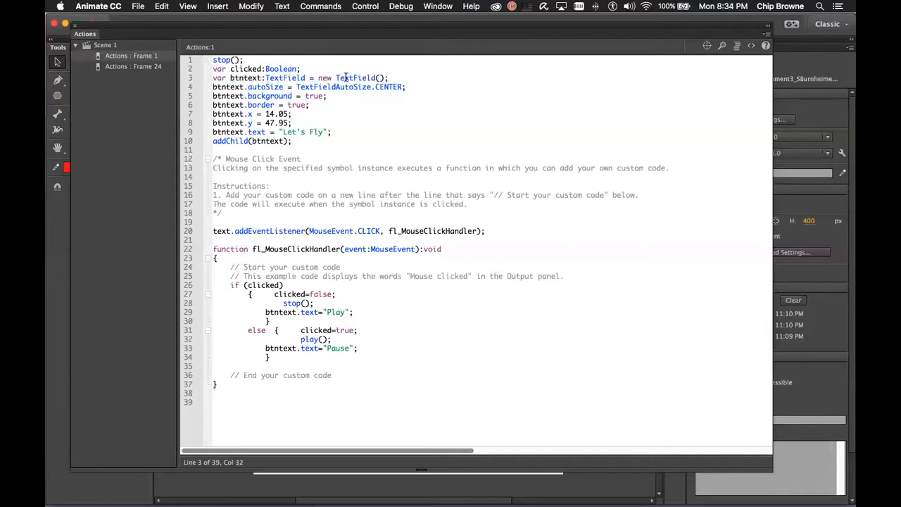
double_click(354, 77)
double_click(287, 78)
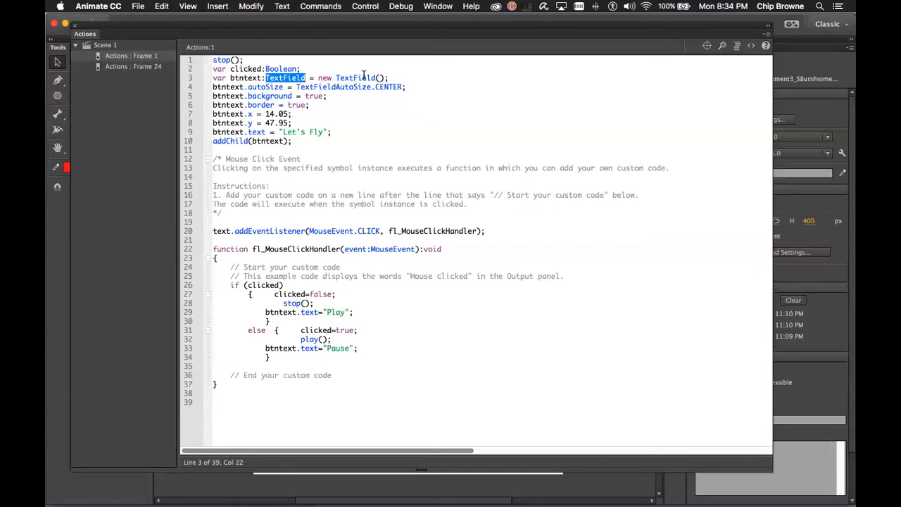
click(383, 77)
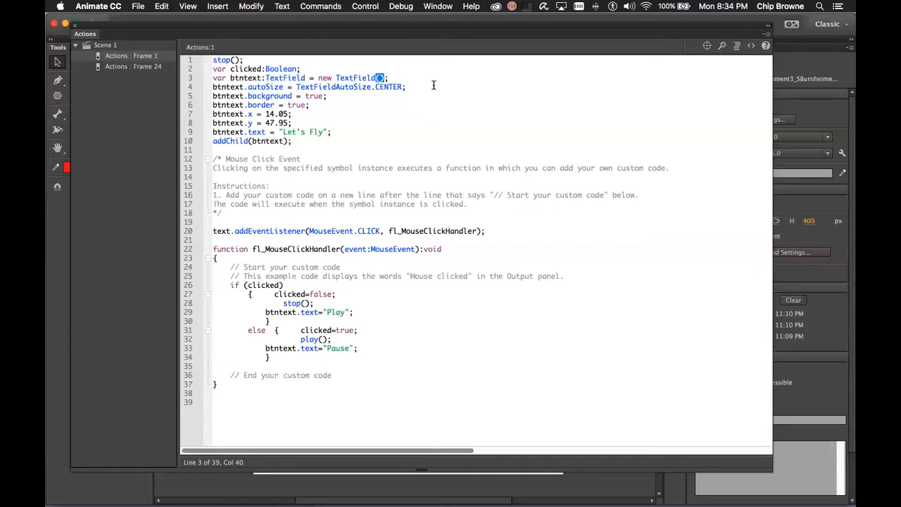
click(343, 78)
double_click(246, 78)
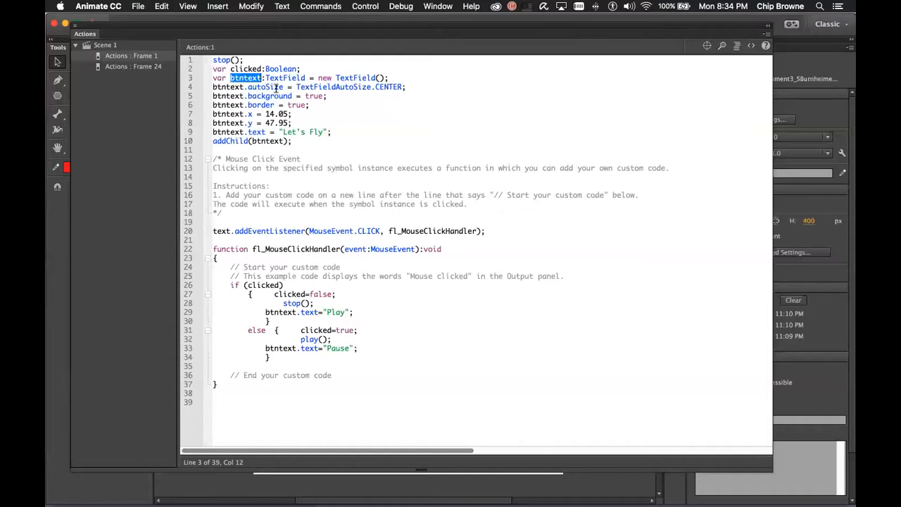
drag(313, 78, 235, 78)
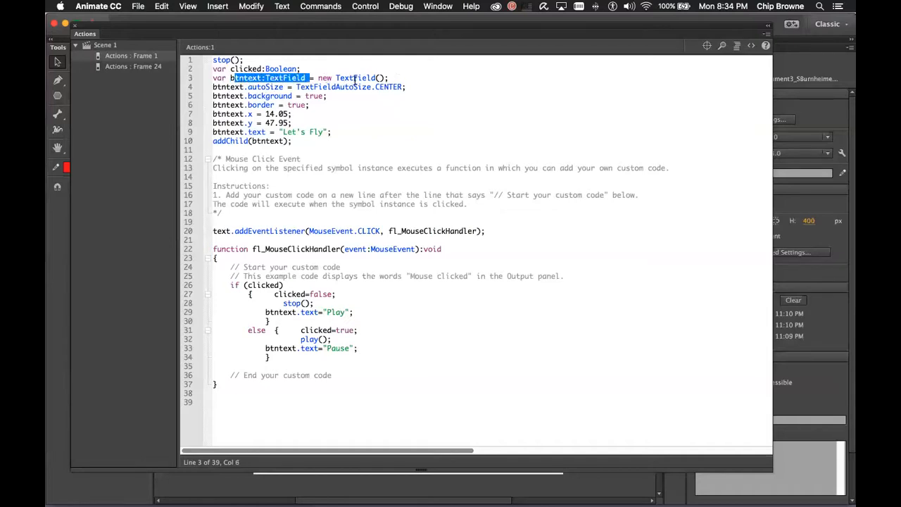
drag(318, 78, 384, 80)
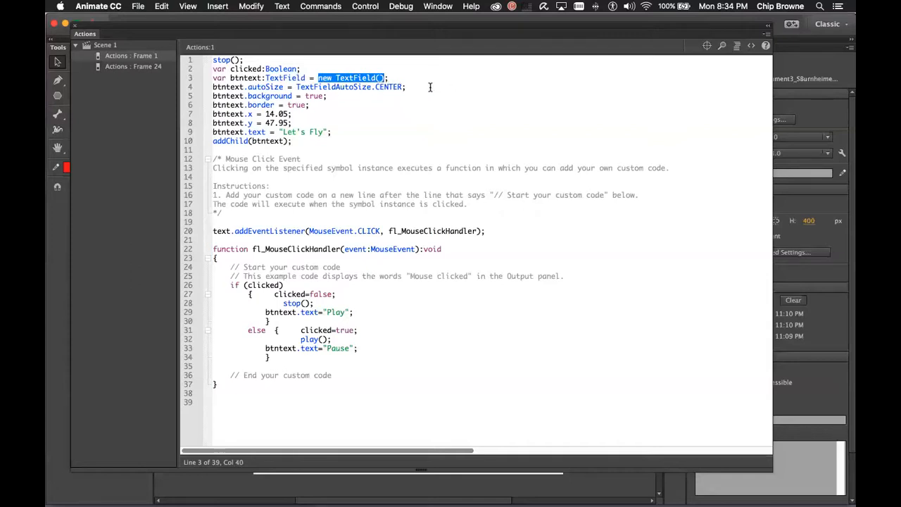
double_click(228, 87)
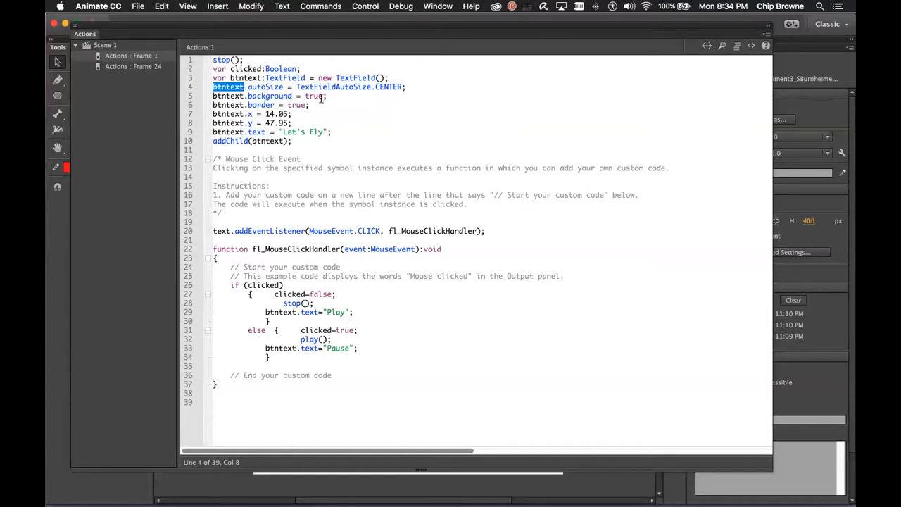
double_click(248, 77)
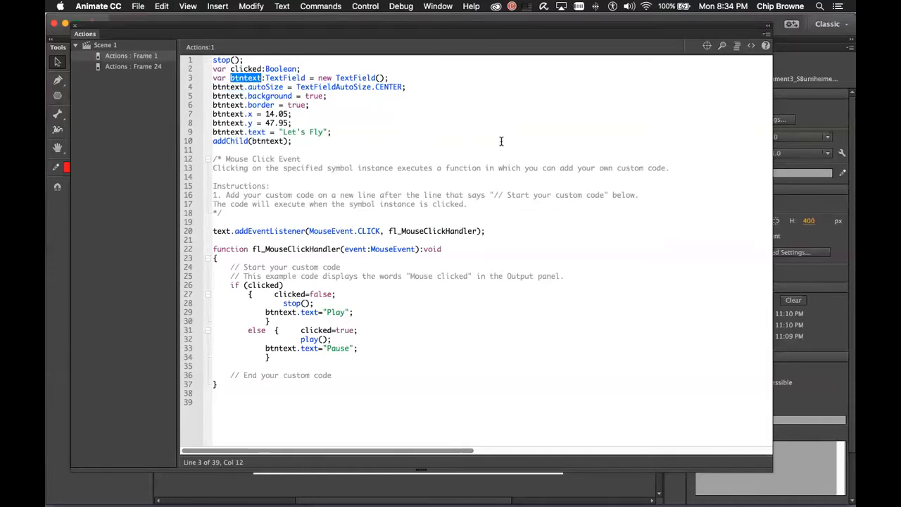
double_click(285, 77)
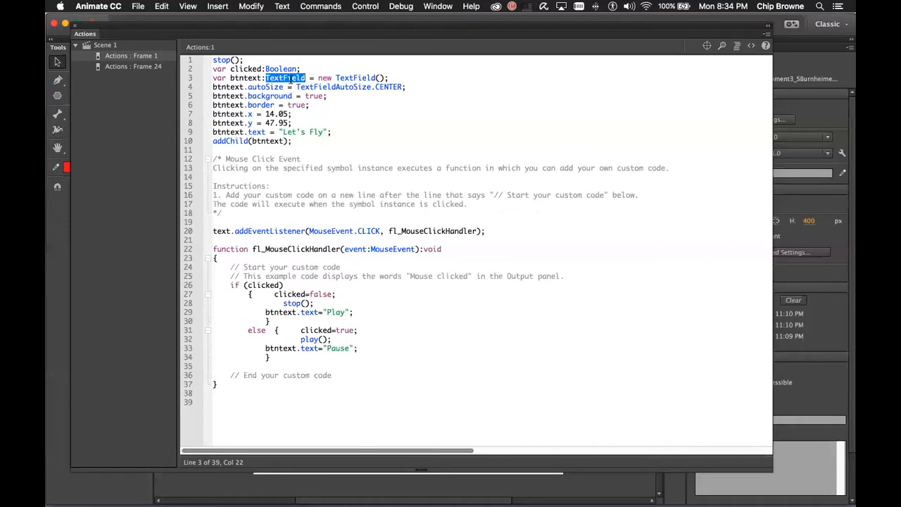
double_click(267, 86)
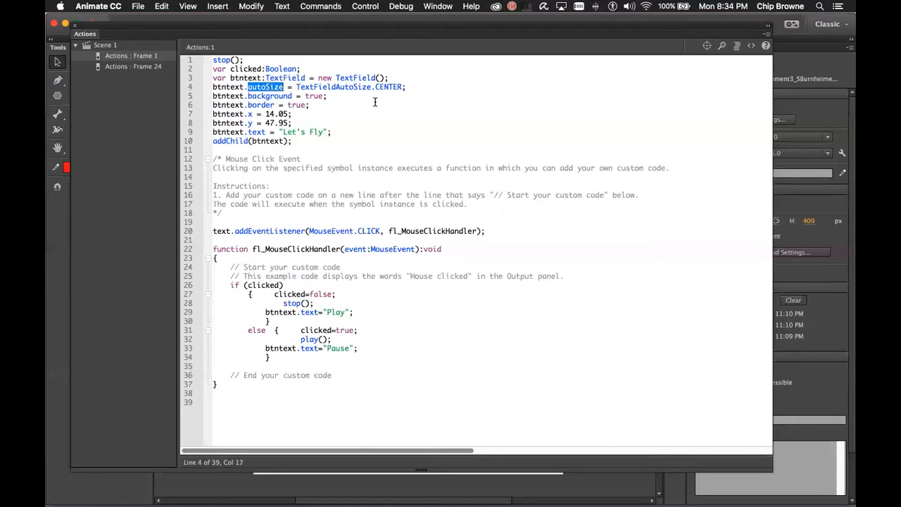
double_click(286, 78)
double_click(270, 96)
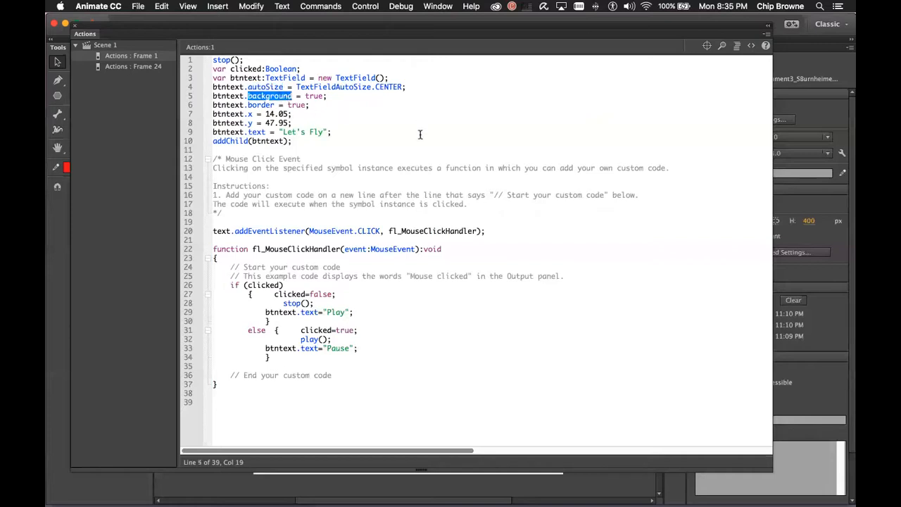
double_click(260, 105)
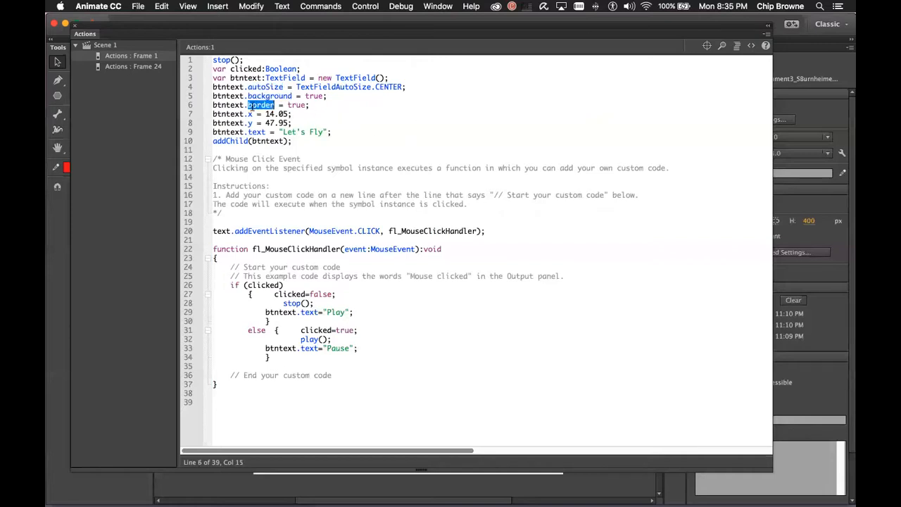
double_click(257, 132)
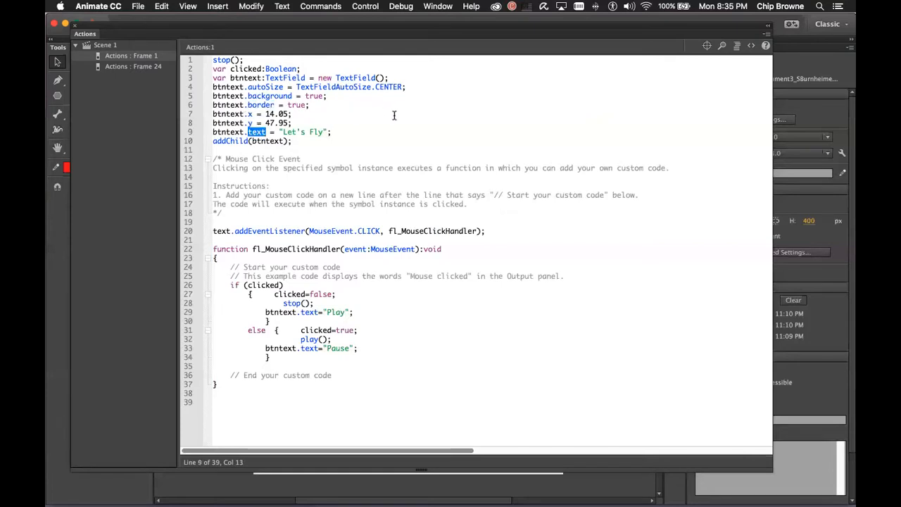
double_click(287, 78)
double_click(259, 88)
click(261, 95)
click(257, 105)
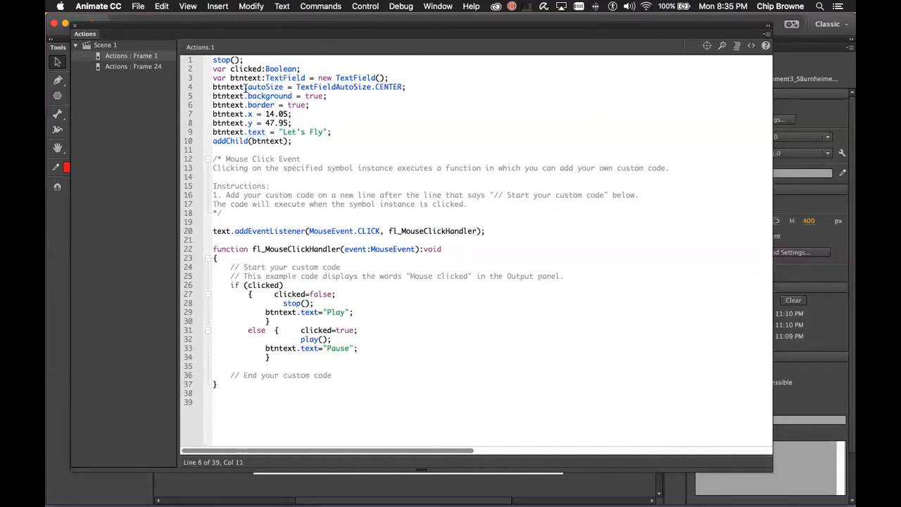
double_click(229, 87)
click(247, 86)
double_click(260, 87)
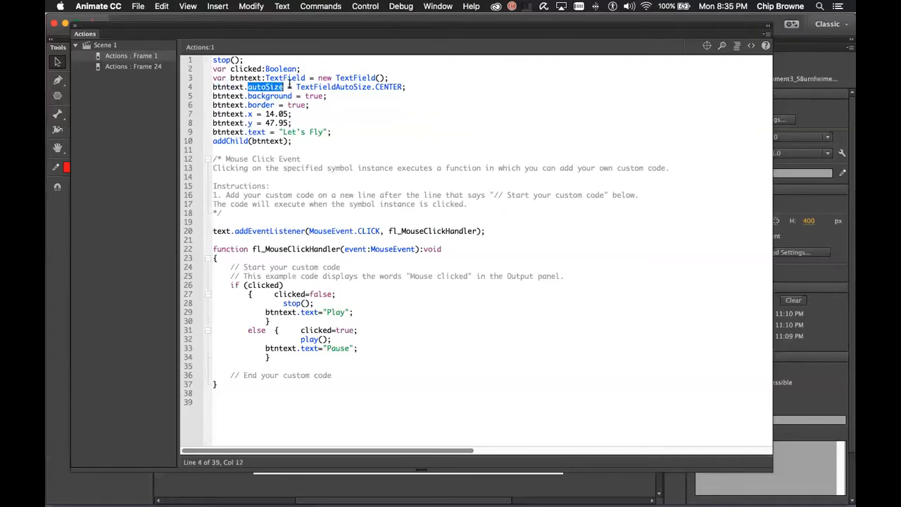
drag(297, 86, 407, 86)
click(324, 93)
drag(300, 86, 405, 88)
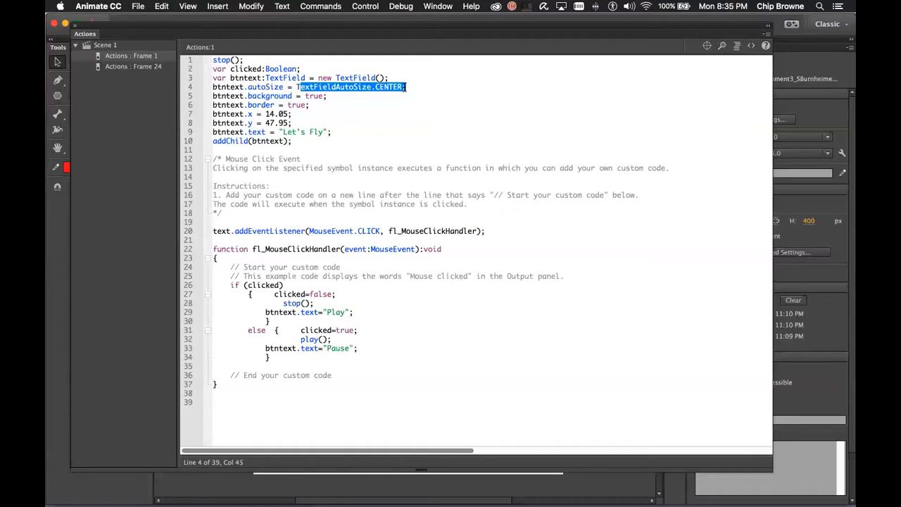
drag(324, 94, 375, 89)
click(297, 86)
click(415, 91)
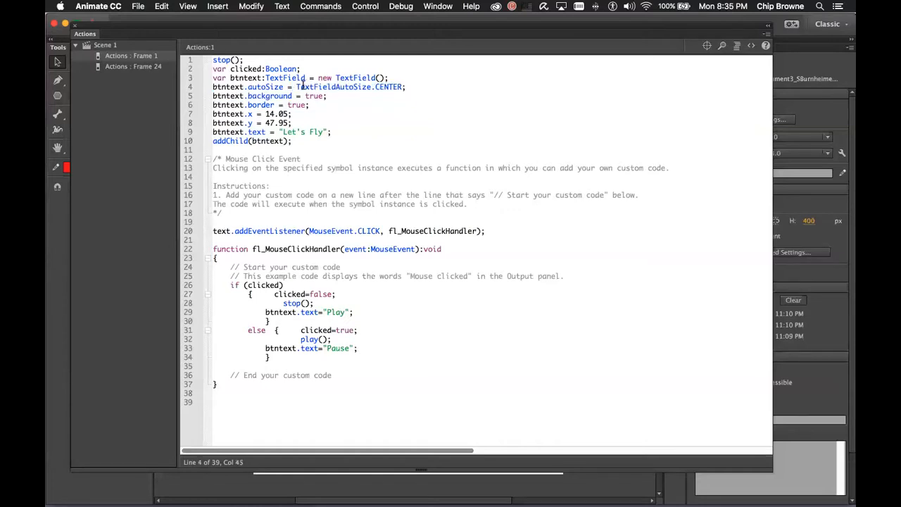
drag(296, 86, 402, 89)
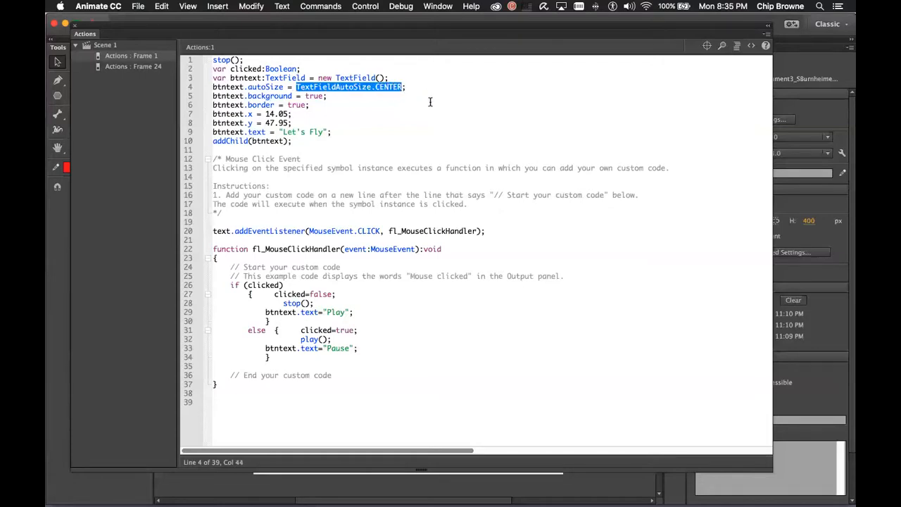
double_click(313, 96)
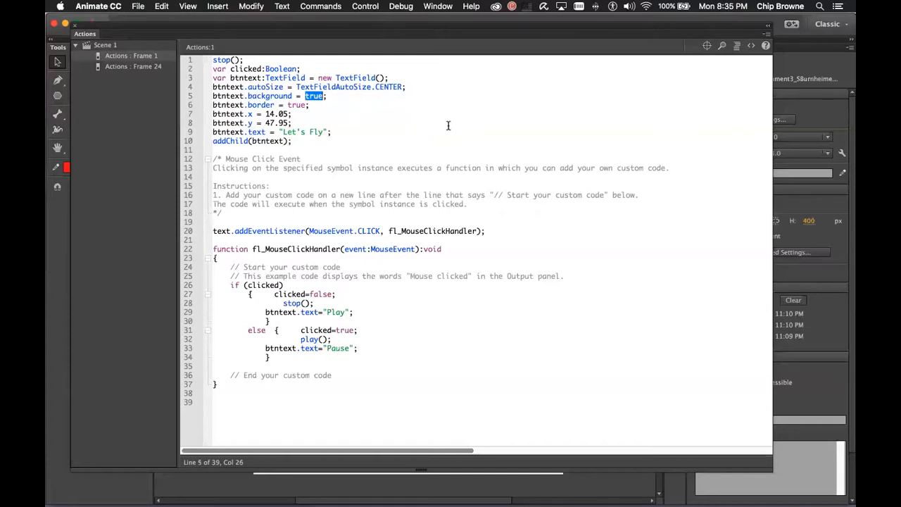
click(297, 104)
double_click(297, 104)
drag(265, 114, 291, 114)
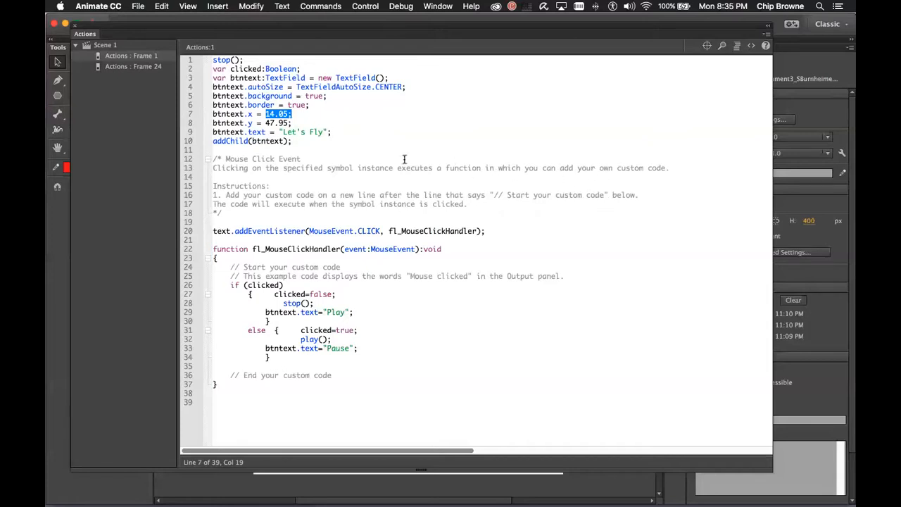
double_click(256, 132)
double_click(226, 140)
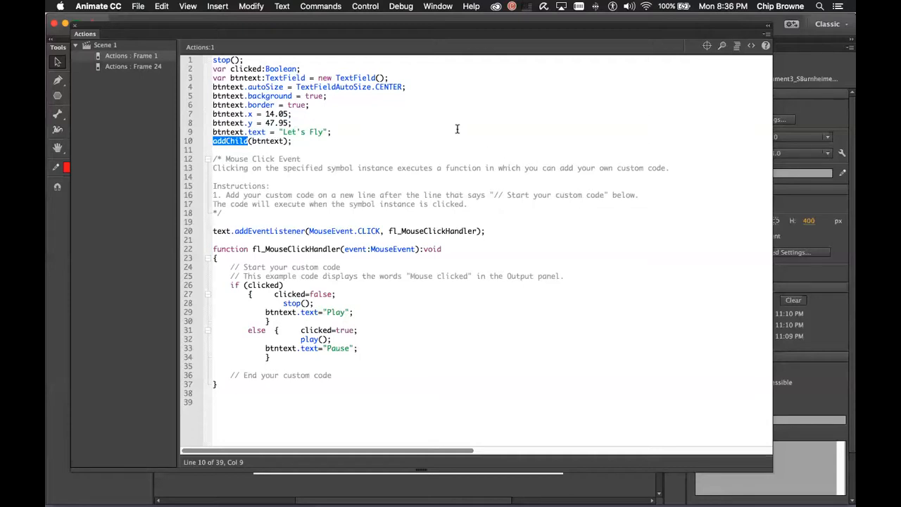
Highlight the text field setup lines 2–10 in the Actions panel, then close the code editor
drag(332, 132, 199, 81)
drag(199, 71, 199, 76)
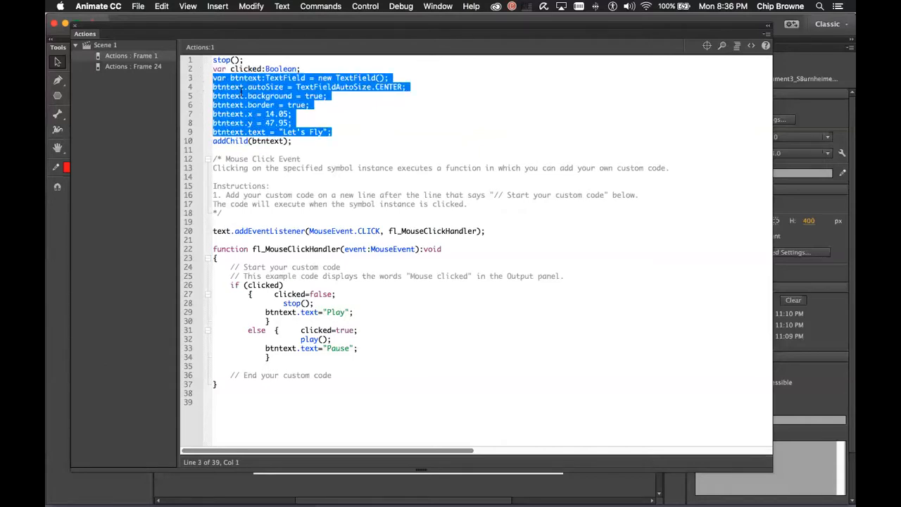
drag(297, 142, 206, 143)
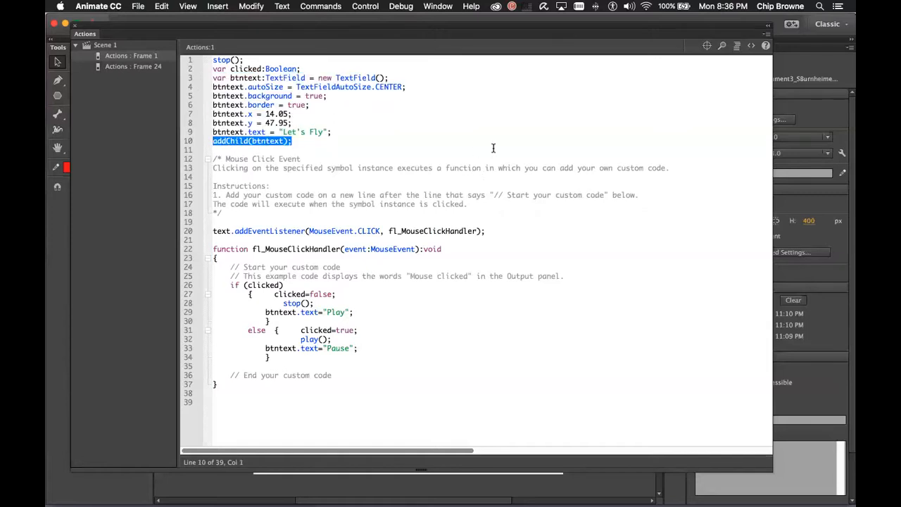
drag(331, 133, 203, 87)
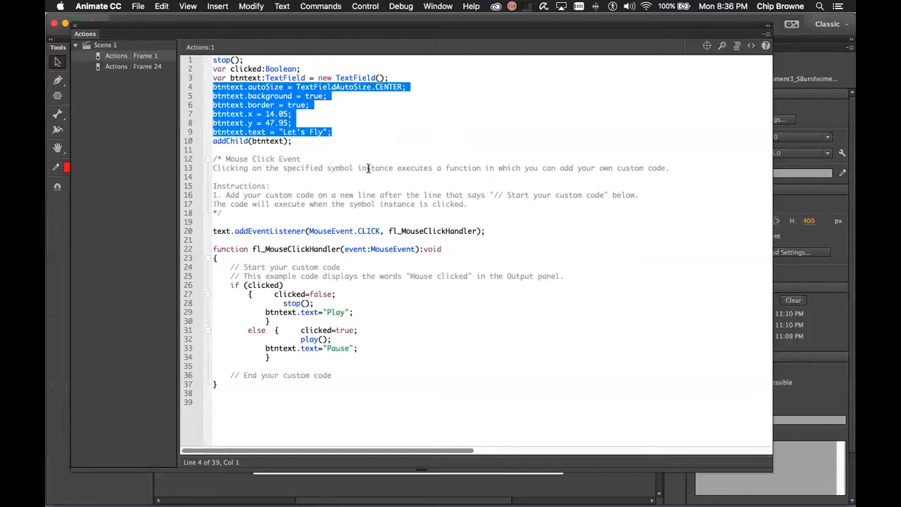
drag(293, 142, 212, 142)
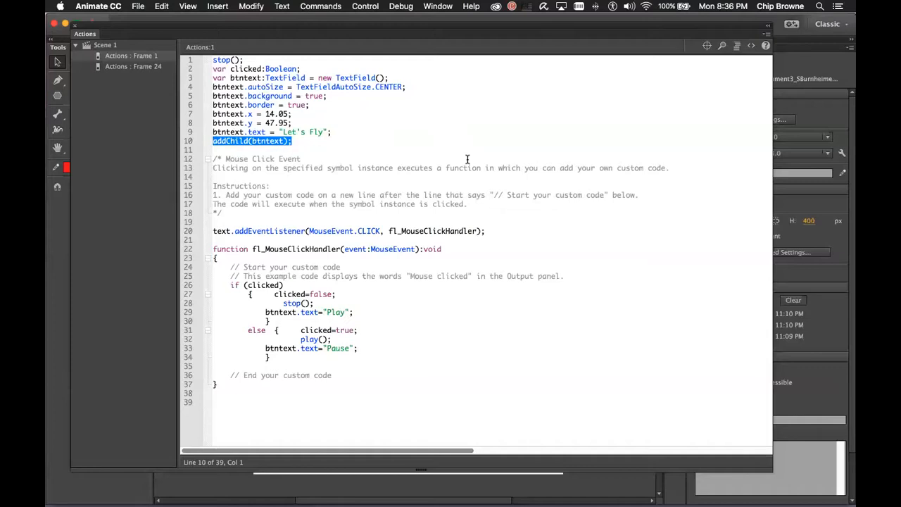
click(320, 119)
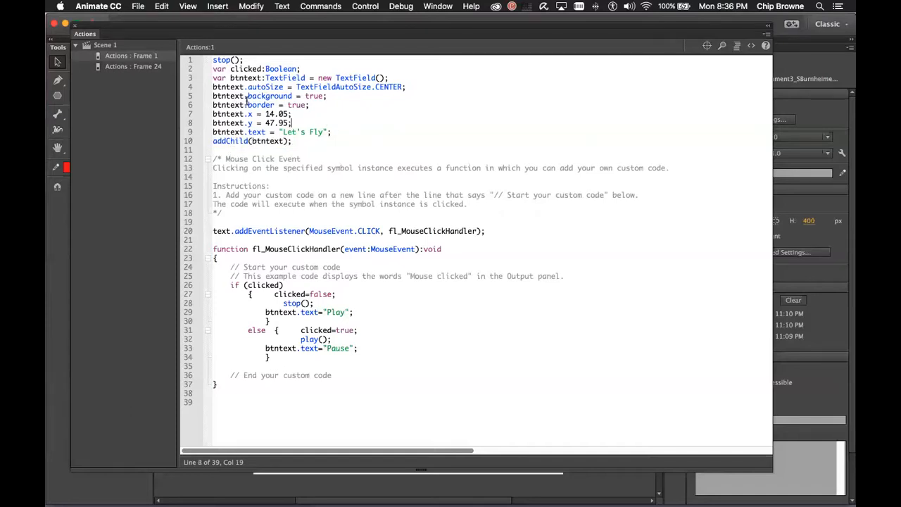
drag(332, 132, 205, 72)
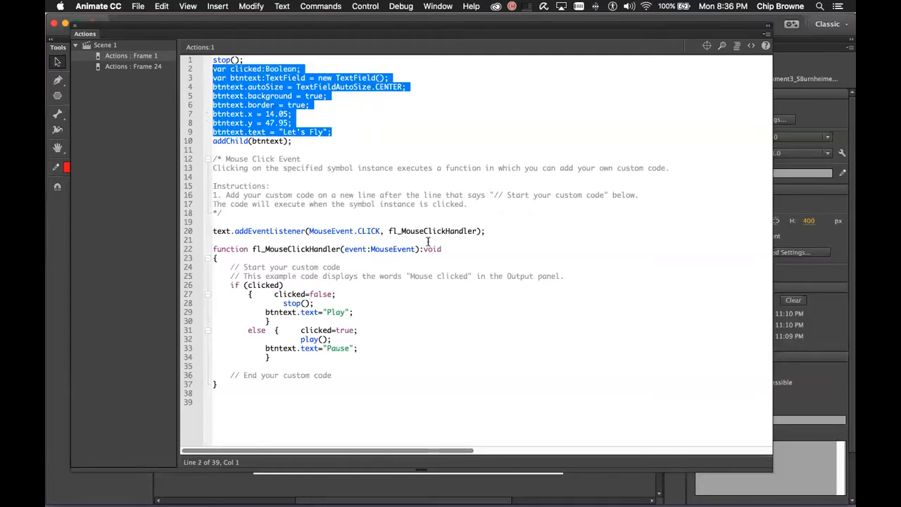
click(75, 26)
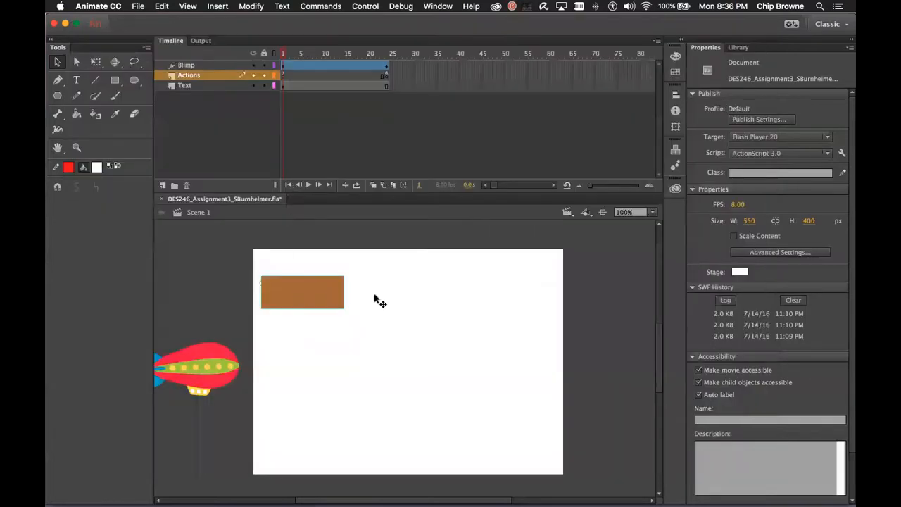
click(295, 299)
scroll(406, 296, left, 5)
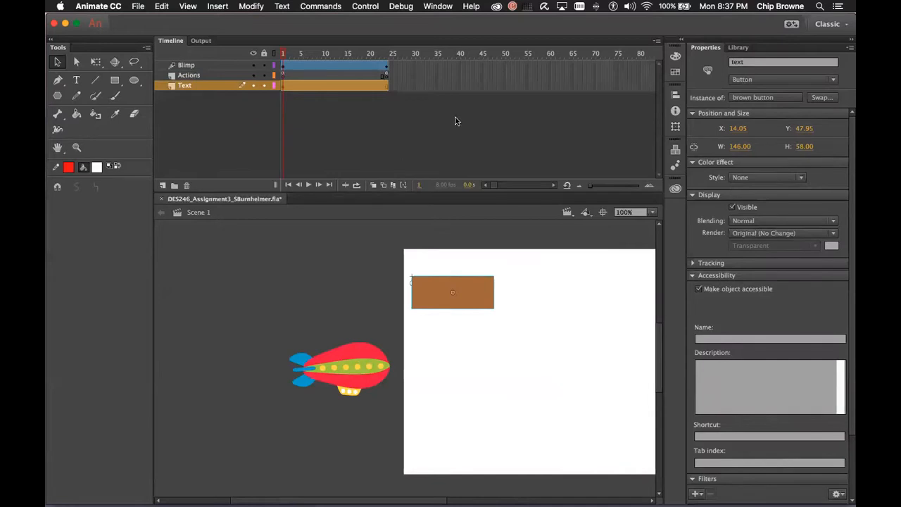
click(437, 6)
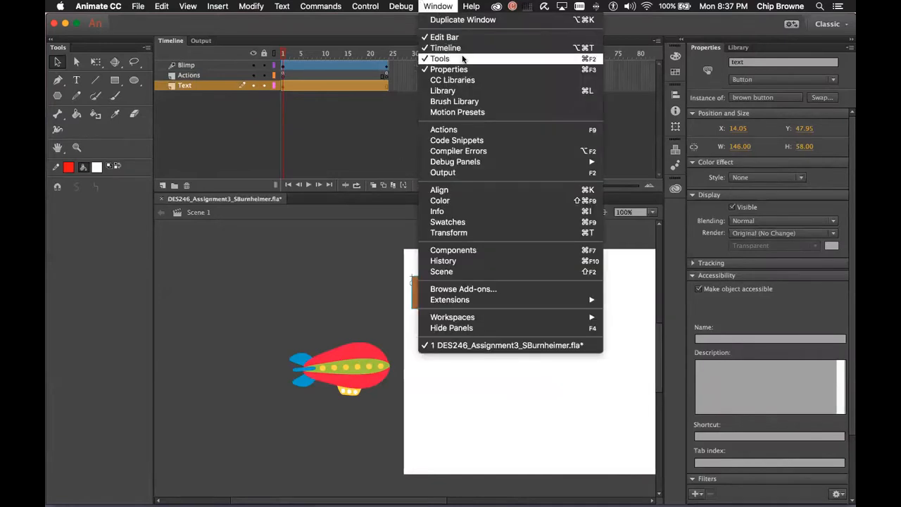
click(470, 130)
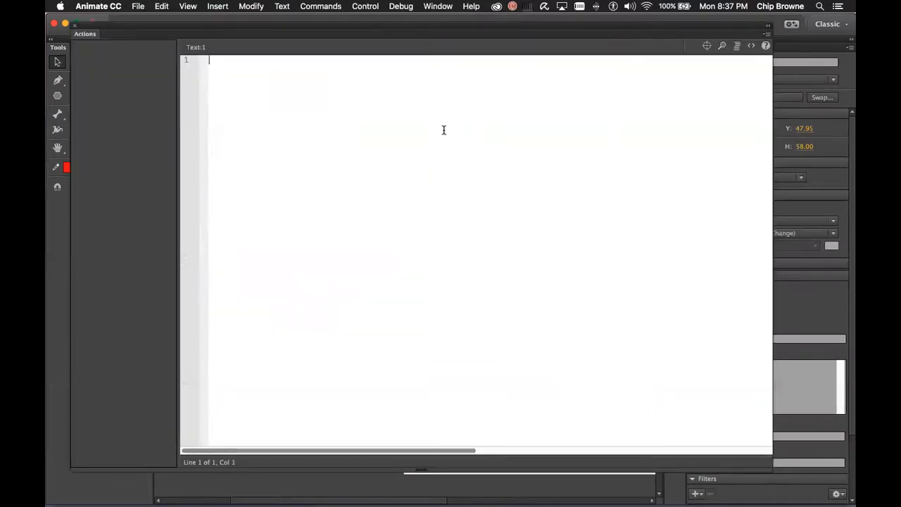
click(138, 57)
click(360, 127)
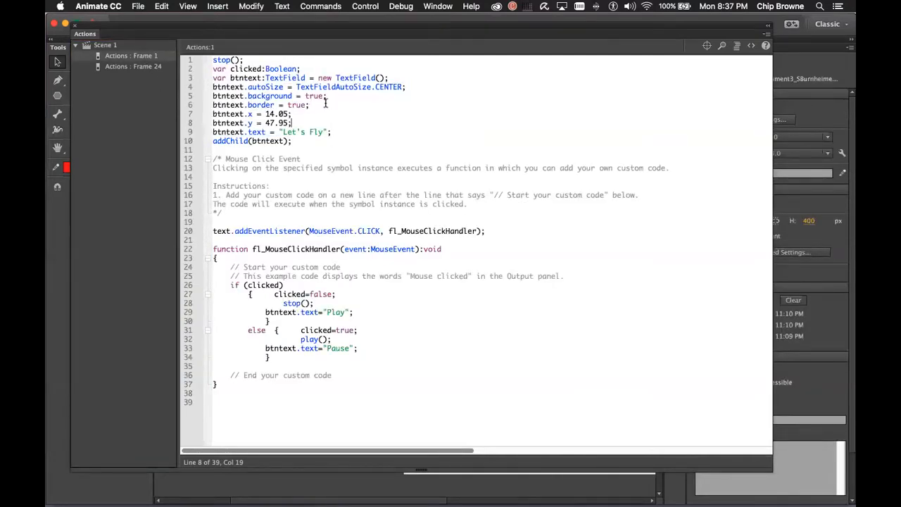
mouse_move(297, 127)
mouse_down()
mouse_move(222, 115)
mouse_move(297, 124)
mouse_move(222, 105)
mouse_move(213, 87)
mouse_up()
drag(331, 132, 213, 86)
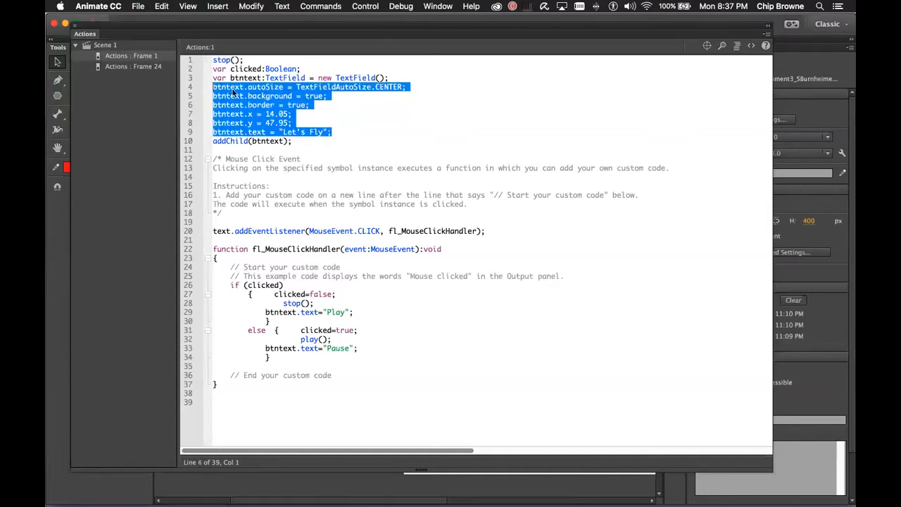
click(351, 131)
click(227, 140)
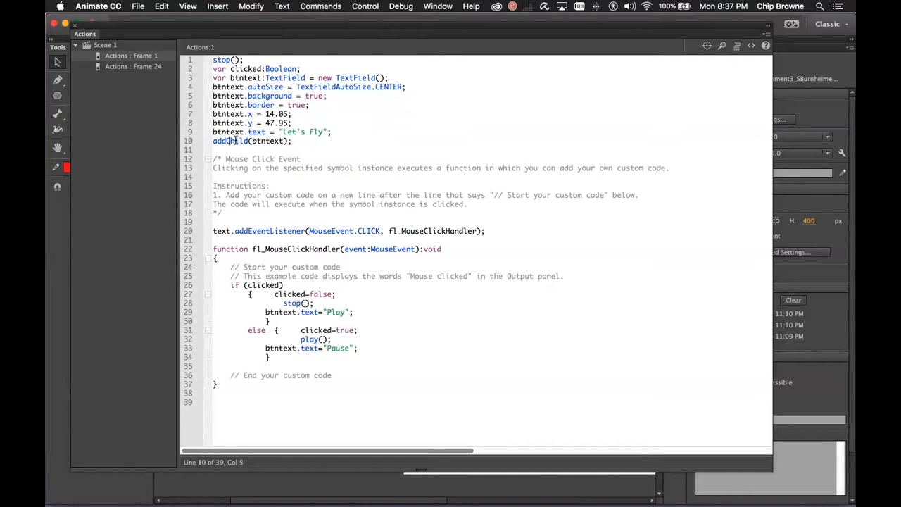
double_click(268, 140)
click(74, 26)
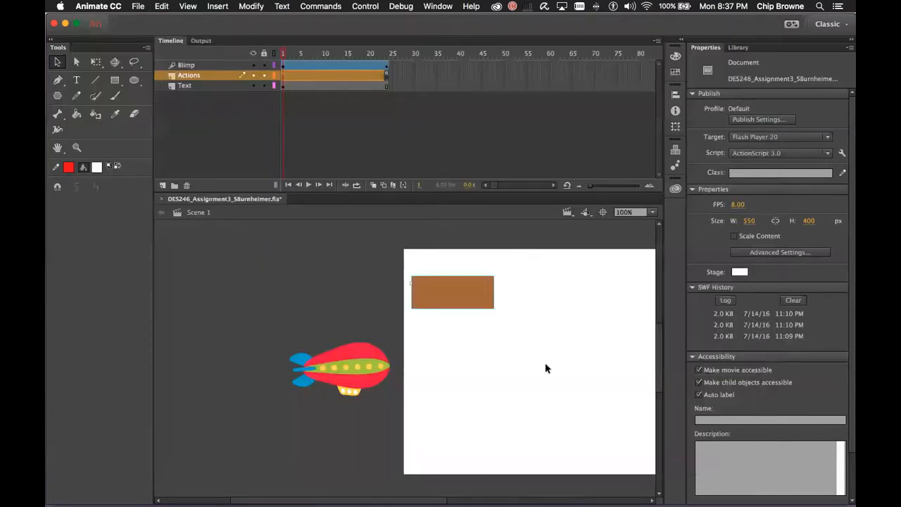
Select the brown button and open the Actions panel to highlight the text field setup lines
click(438, 288)
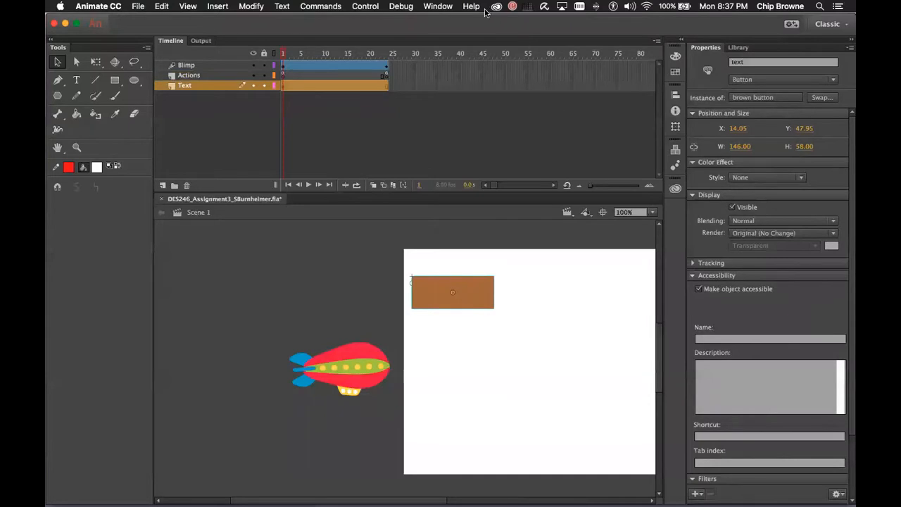
click(439, 7)
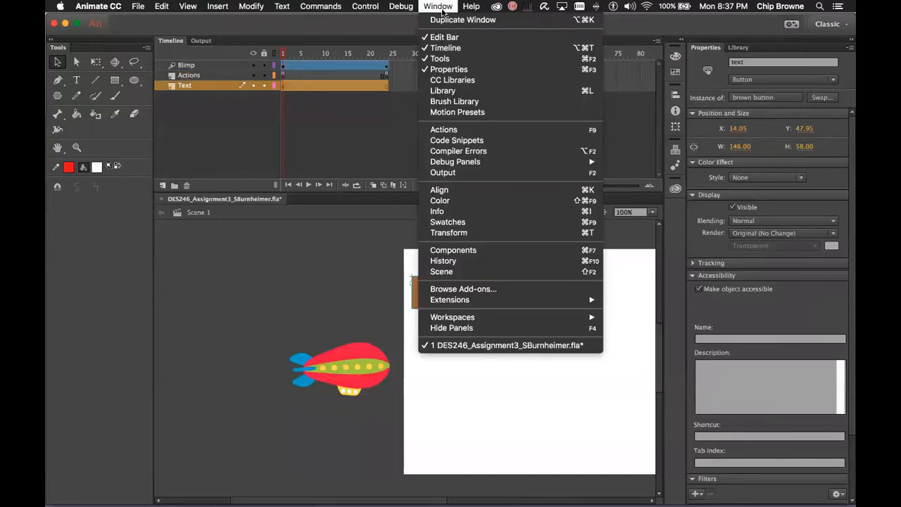
click(513, 129)
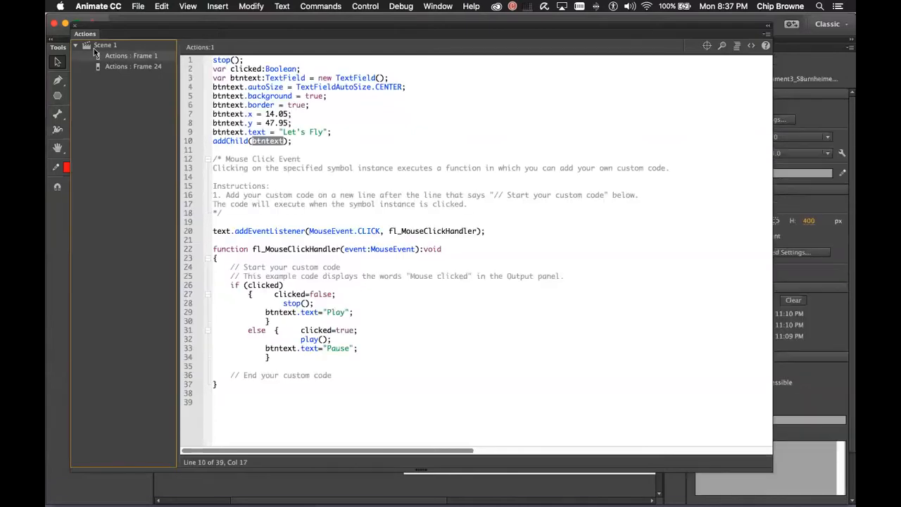
drag(338, 132, 209, 81)
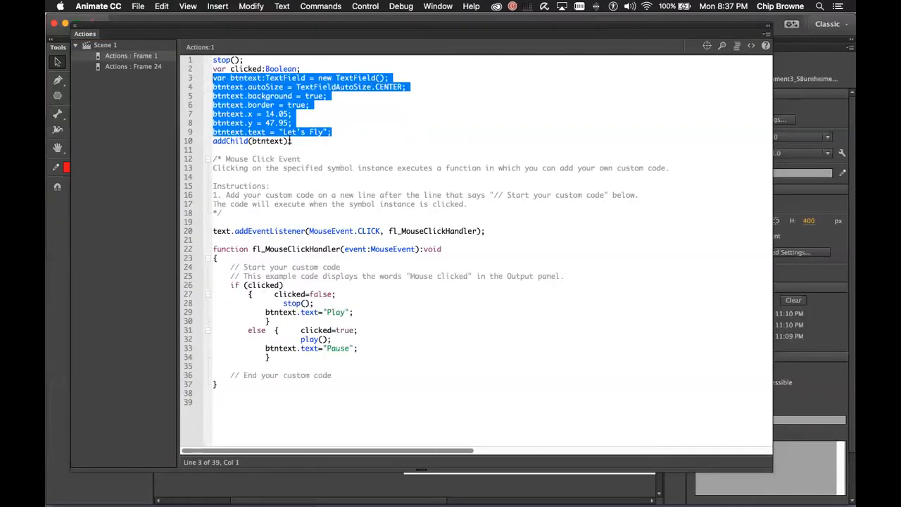
click(343, 222)
Scroll the code sideways to review it, then close the Actions panel
scroll(296, 203, right, 1)
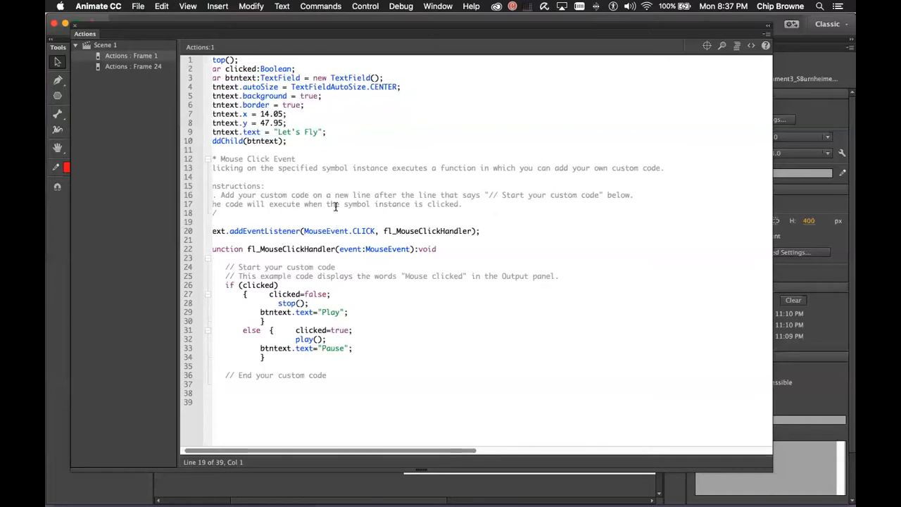
scroll(331, 204, left, 1)
scroll(345, 218, right, 3)
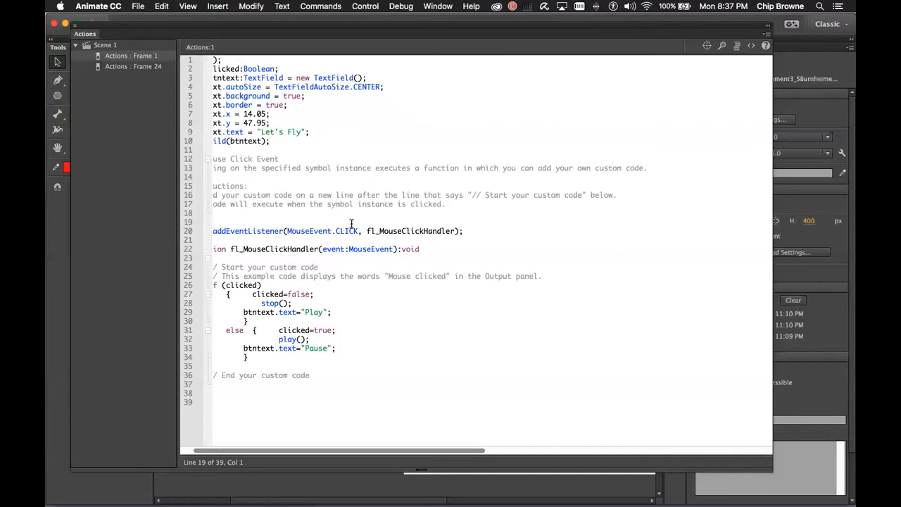
scroll(352, 223, left, 3)
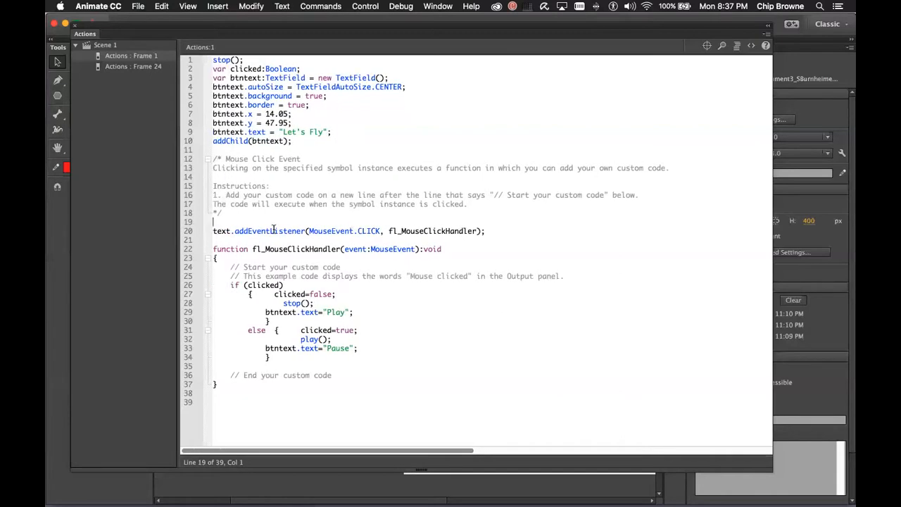
click(76, 27)
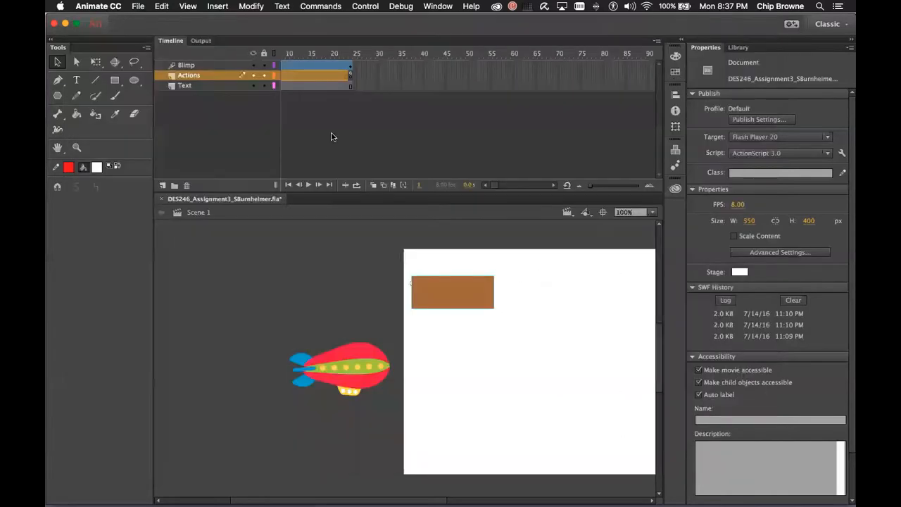
Select the brown button and preview the blimp animation on the timeline twice
click(458, 299)
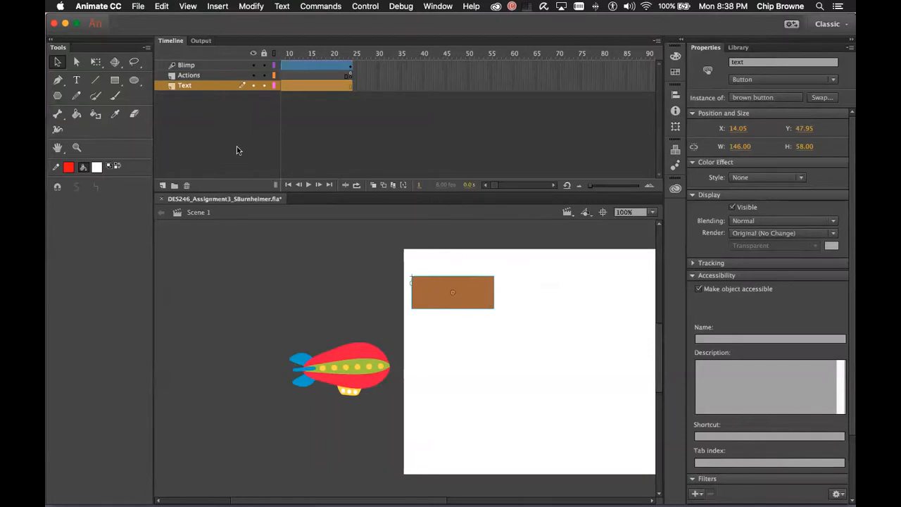
click(308, 185)
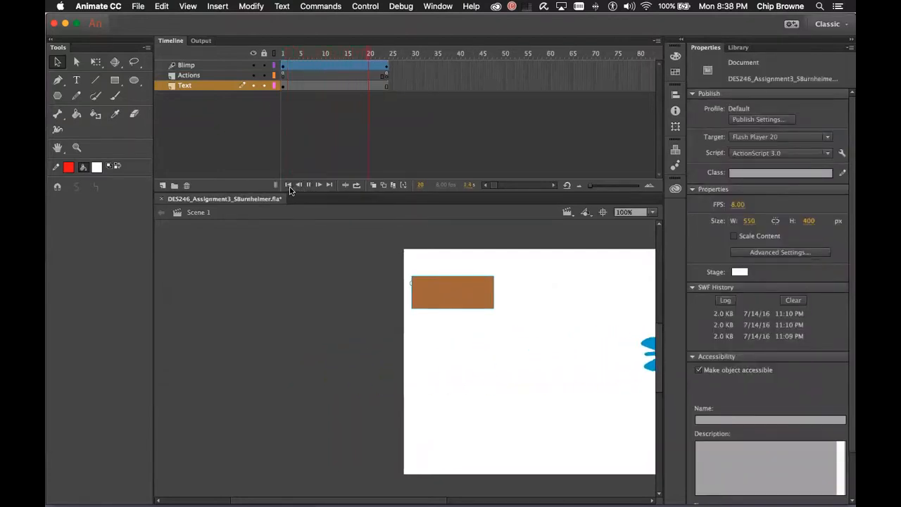
click(288, 185)
click(307, 184)
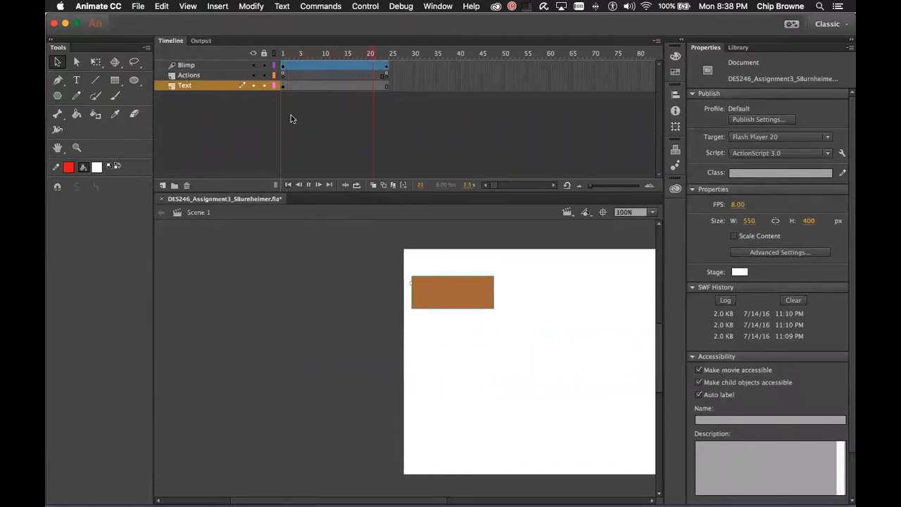
Open the Actions panel via the Window menu and show the Frame 24 script
click(401, 6)
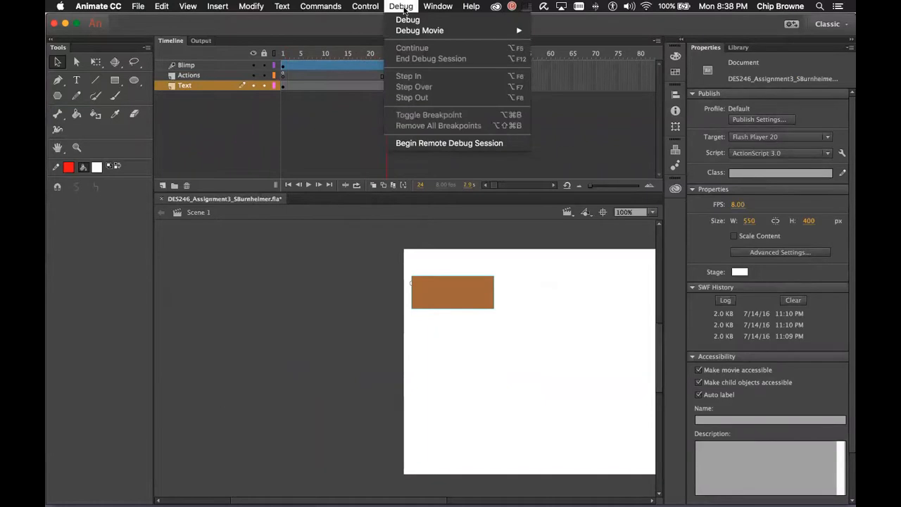
click(328, 26)
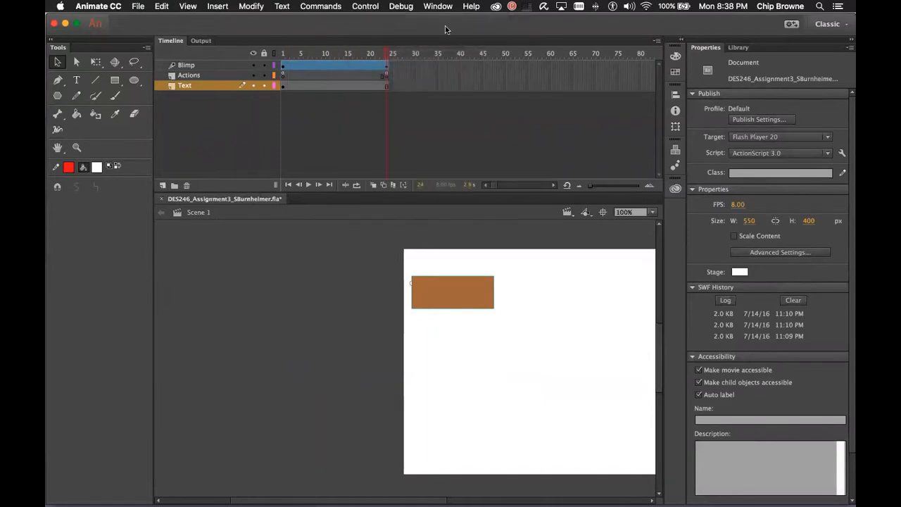
click(433, 7)
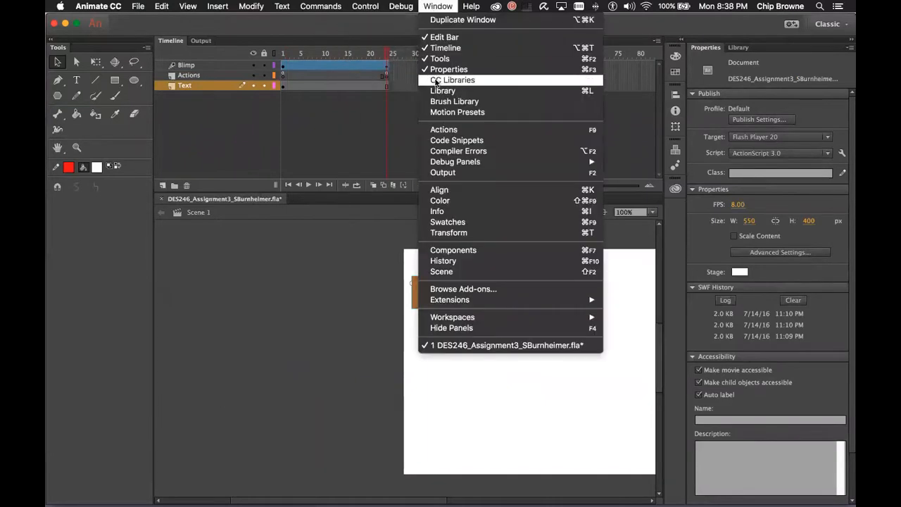
click(454, 129)
click(138, 66)
Close the Frame 24 stop() script editor and bring up the Control menu
click(225, 124)
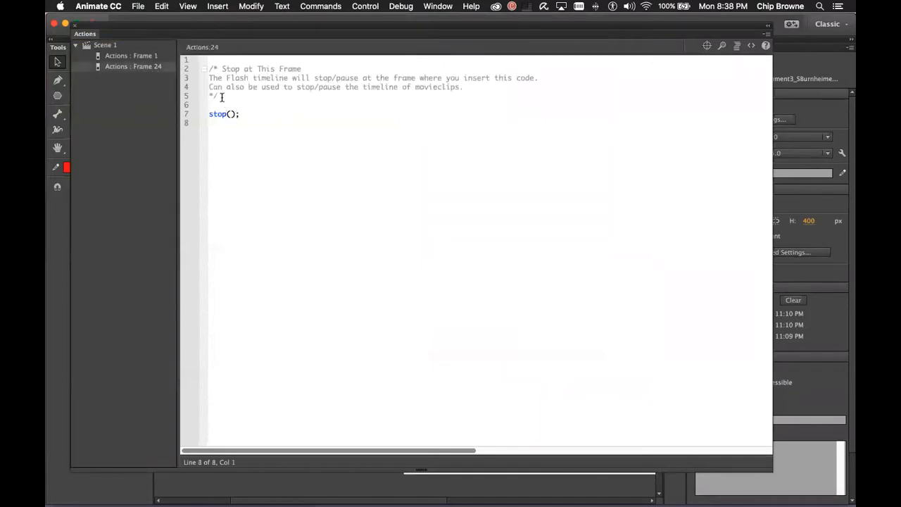
click(72, 28)
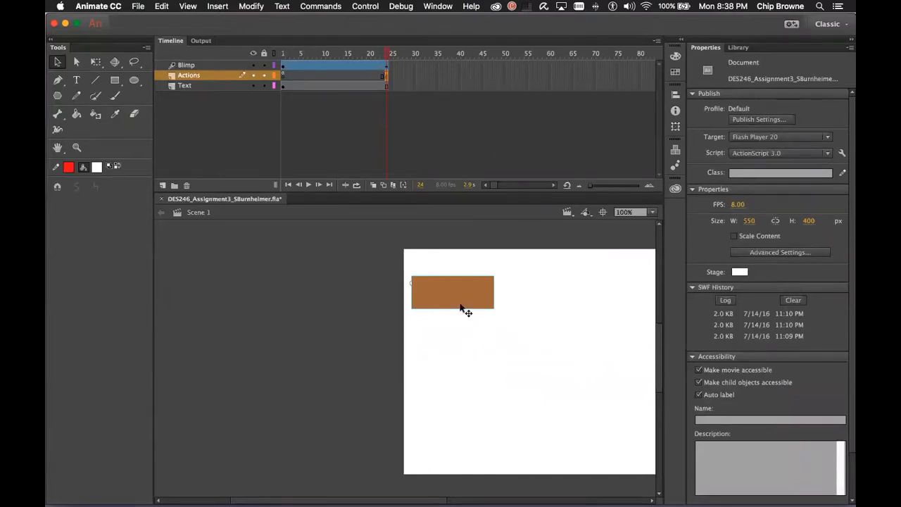
click(370, 7)
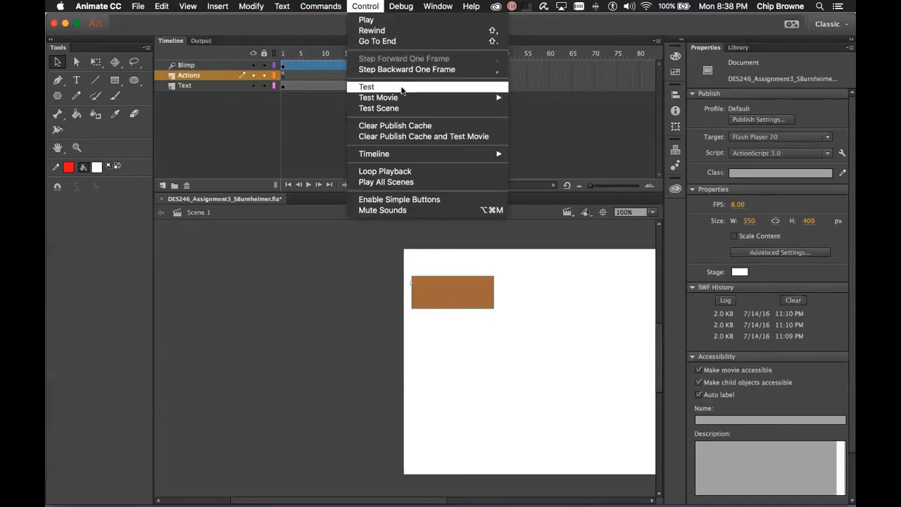
Test the movie in Animate and press the ad's button repeatedly to check the Play/Pause toggle
mouse_move(424, 96)
click(559, 94)
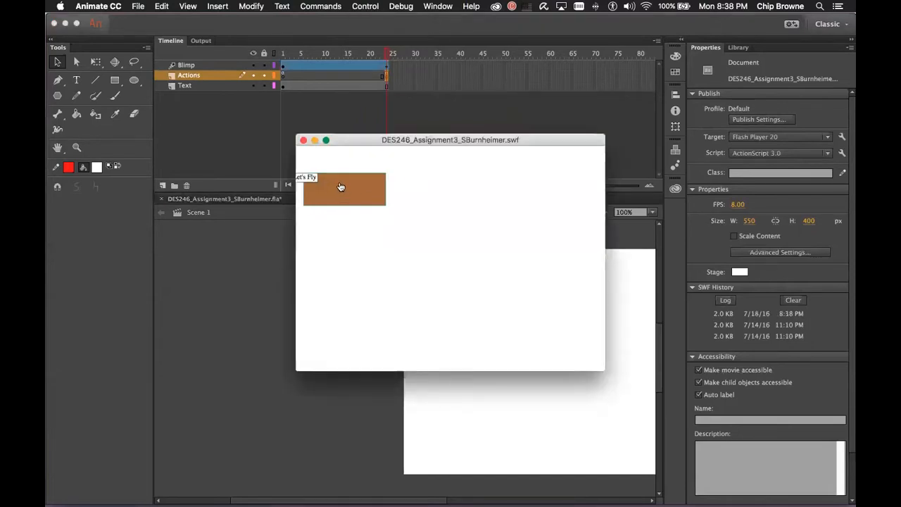
click(344, 191)
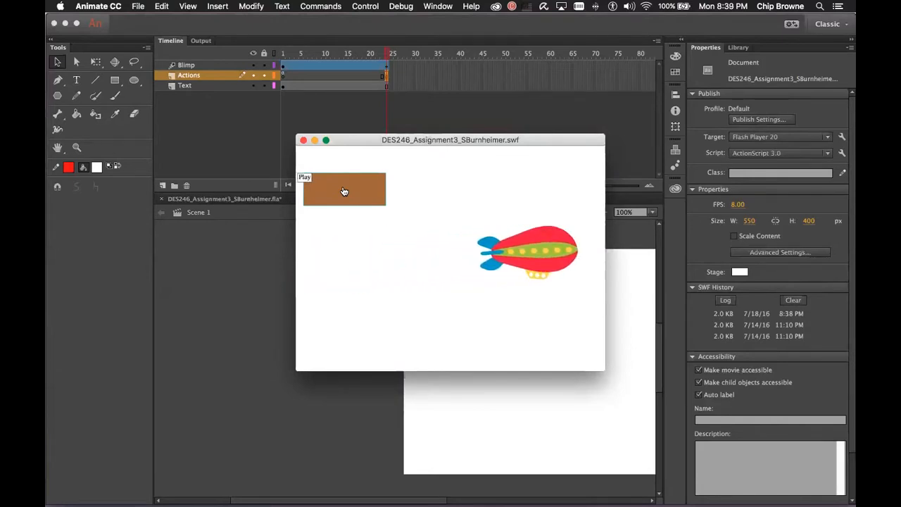
click(343, 191)
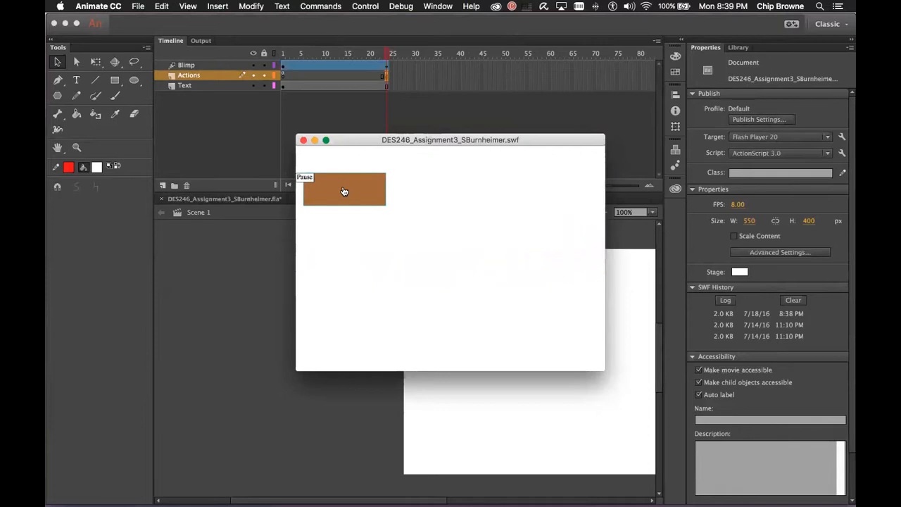
click(343, 190)
click(335, 188)
click(335, 188)
click(333, 187)
click(333, 187)
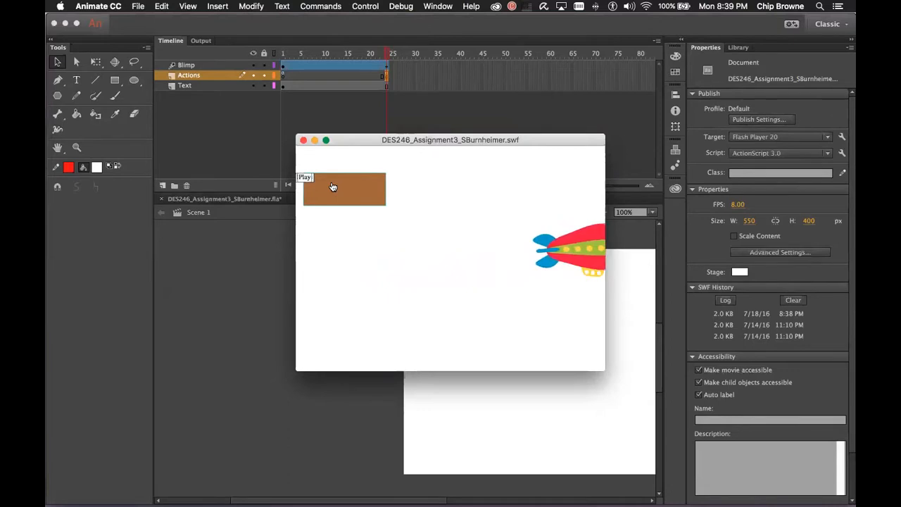
click(333, 187)
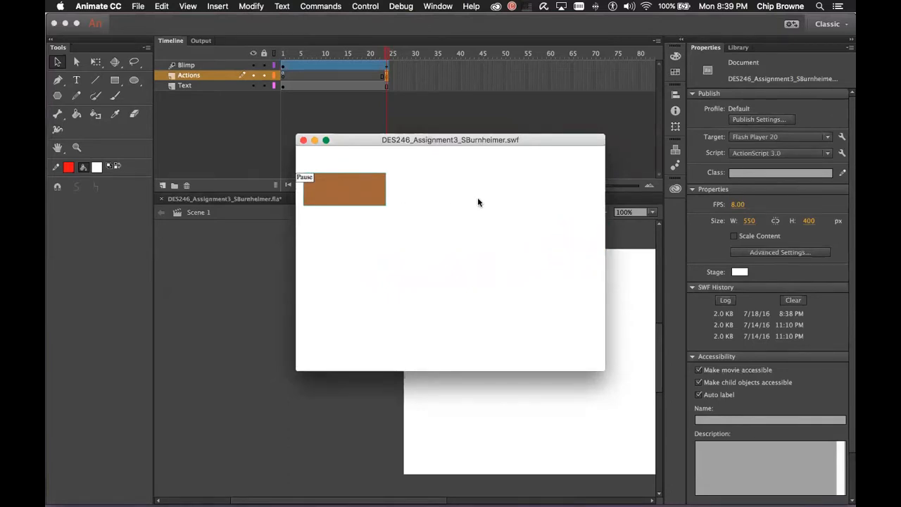
click(345, 187)
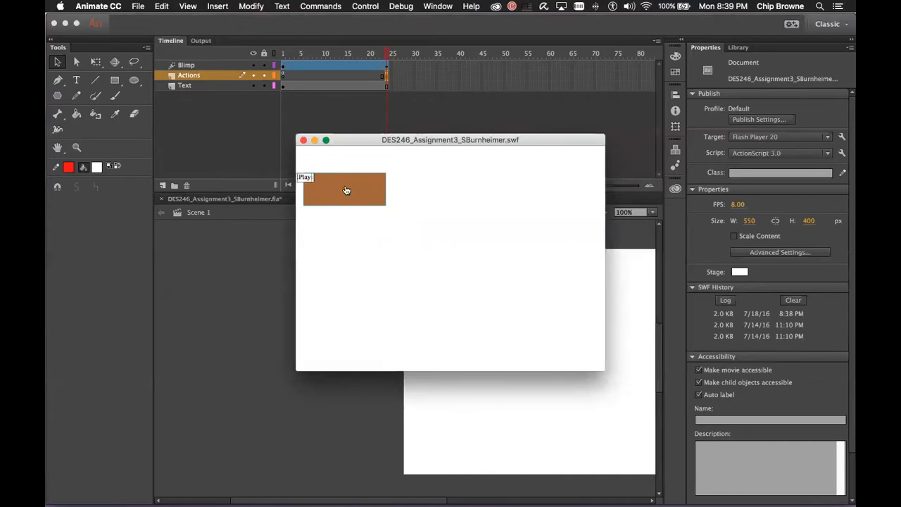
click(349, 188)
click(339, 185)
Keep toggling the button to start, pause and resume the blimp's flight
click(344, 185)
click(345, 185)
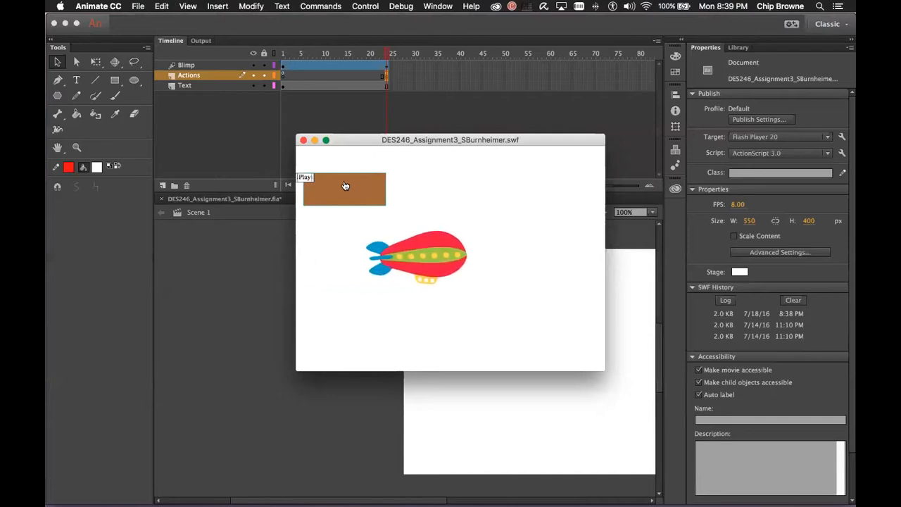
click(345, 185)
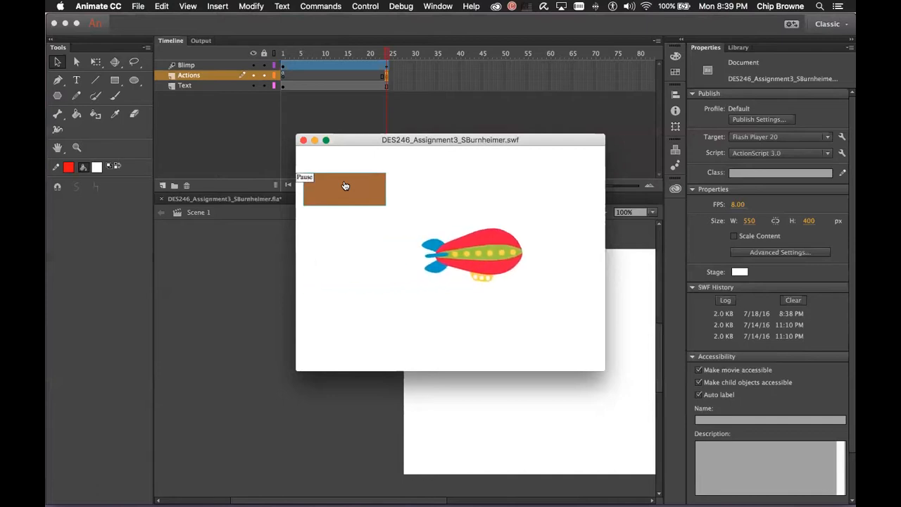
click(345, 185)
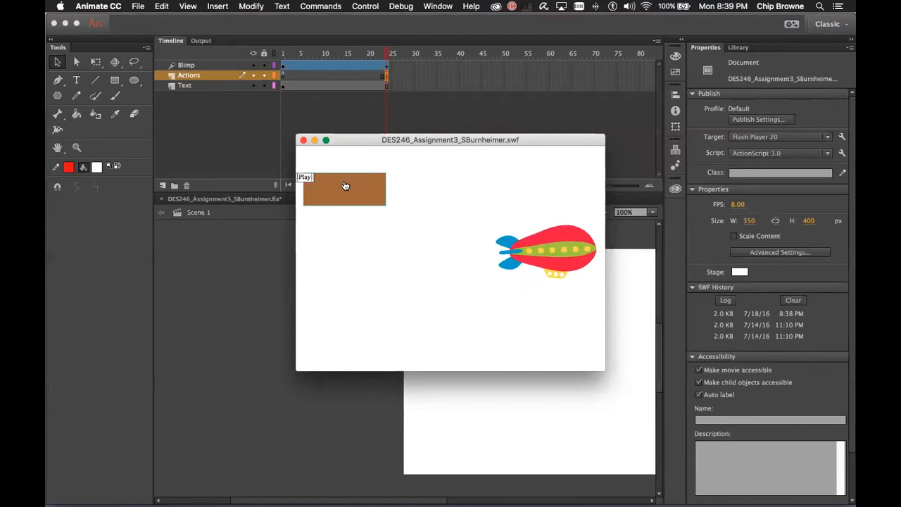
click(345, 185)
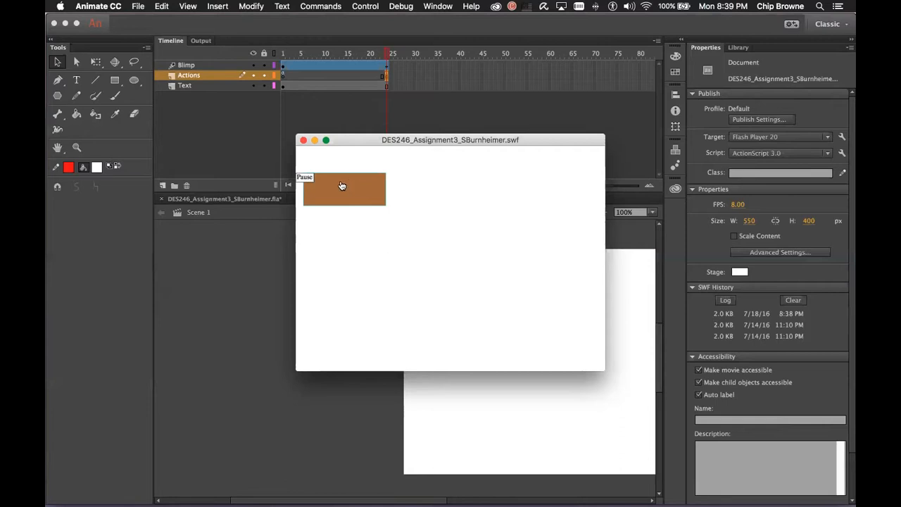
click(342, 186)
click(349, 188)
click(333, 183)
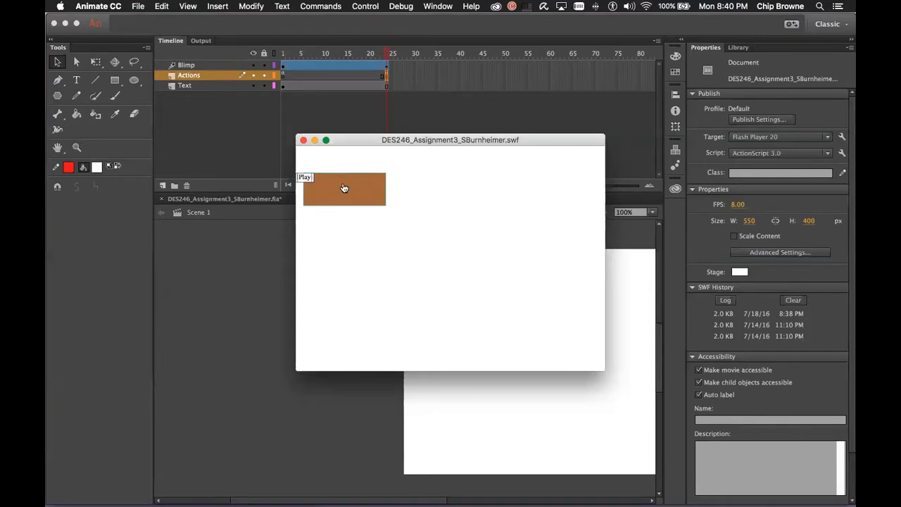
click(344, 188)
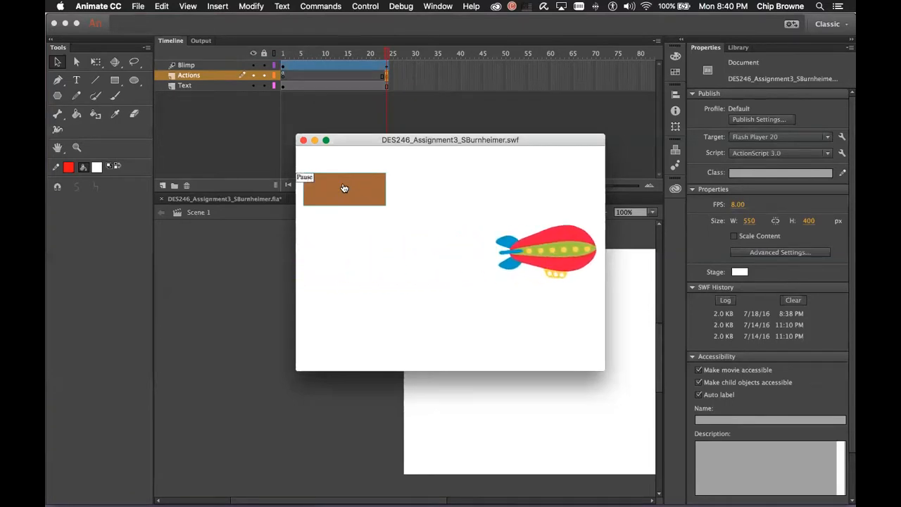
Close the test movie window and reopen the Actions panel from the Window menu
click(303, 140)
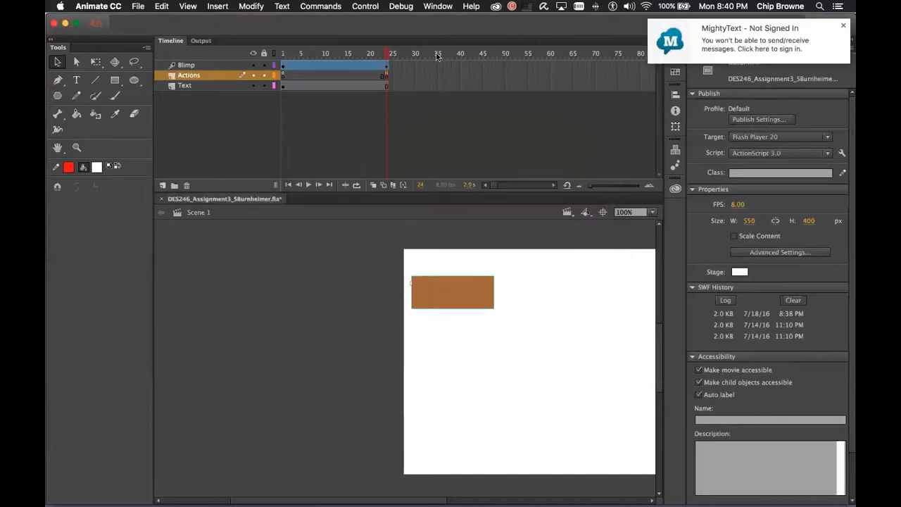
click(366, 6)
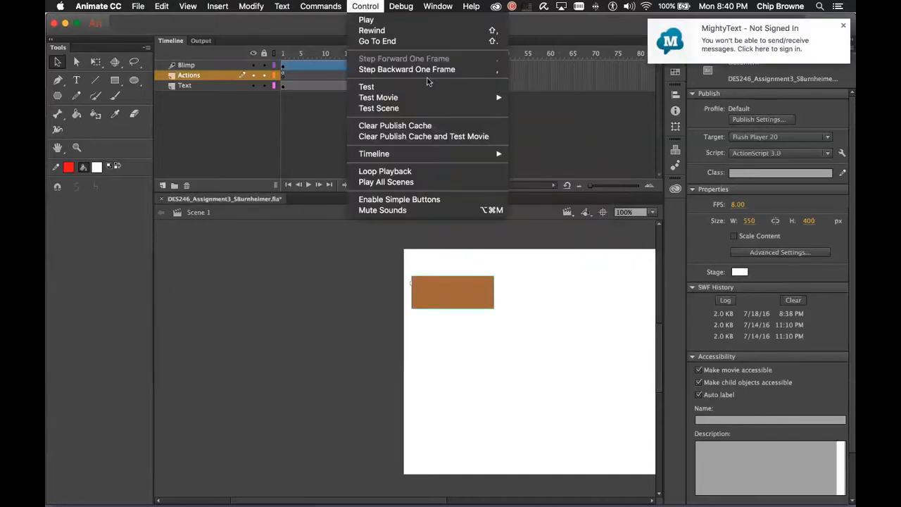
mouse_move(446, 101)
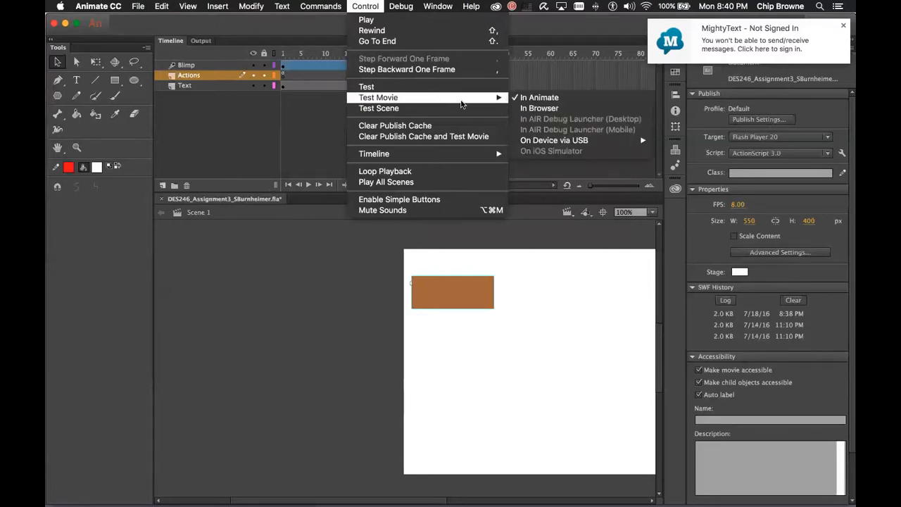
mouse_move(438, 7)
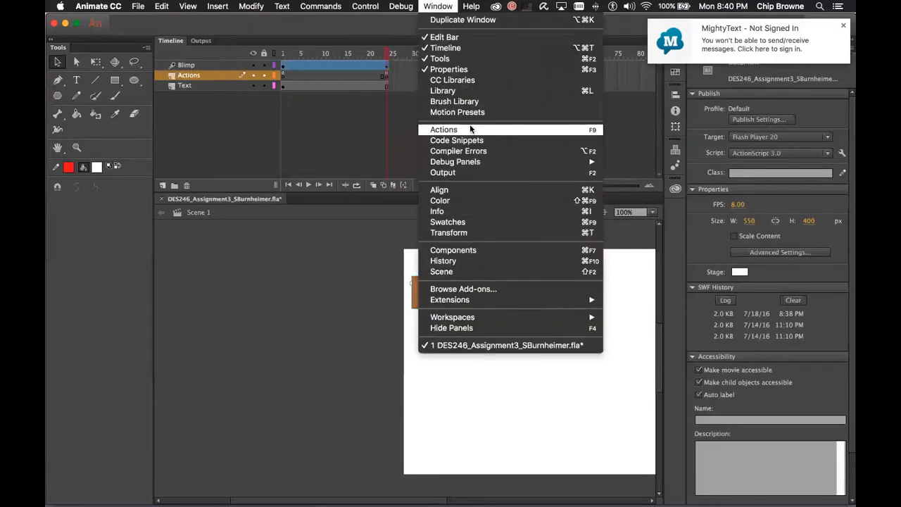
click(469, 128)
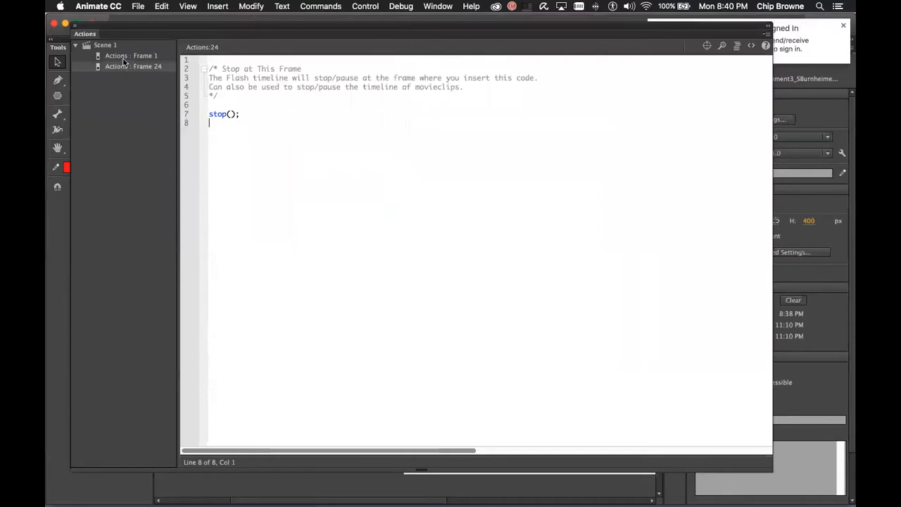
Switch to the Frame 1 script and add '= true' after Boolean on line 2
click(132, 55)
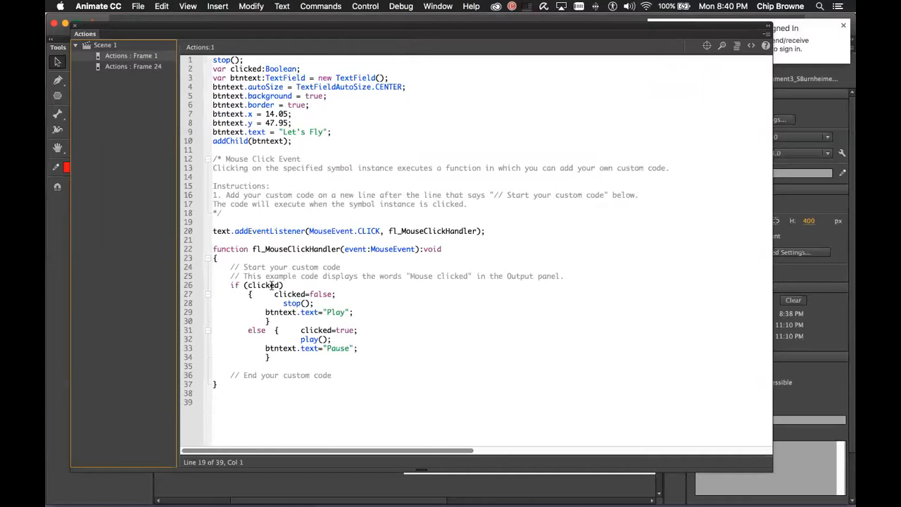
double_click(284, 69)
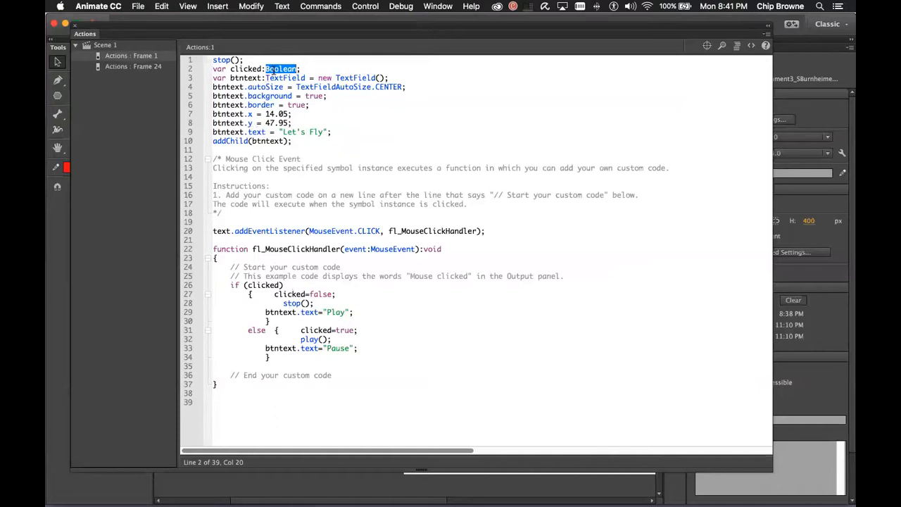
click(305, 68)
text(= true)
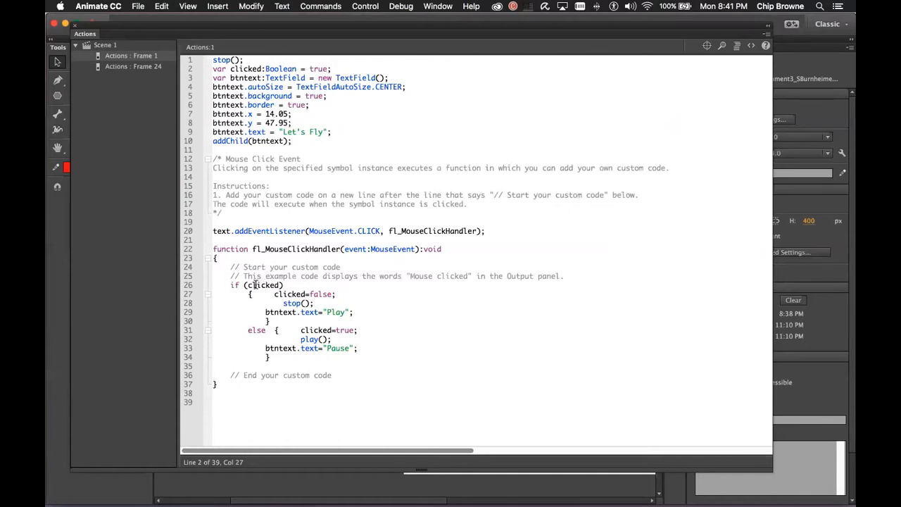
drag(248, 285, 286, 286)
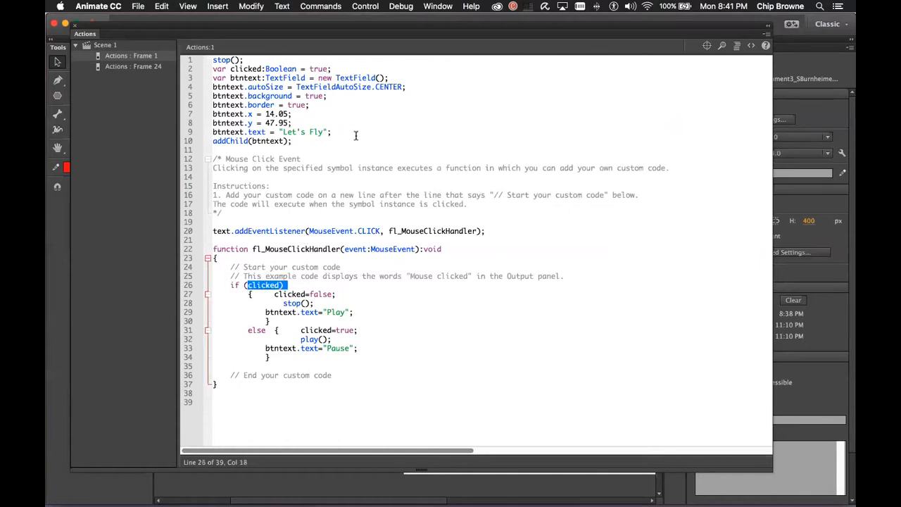
click(356, 137)
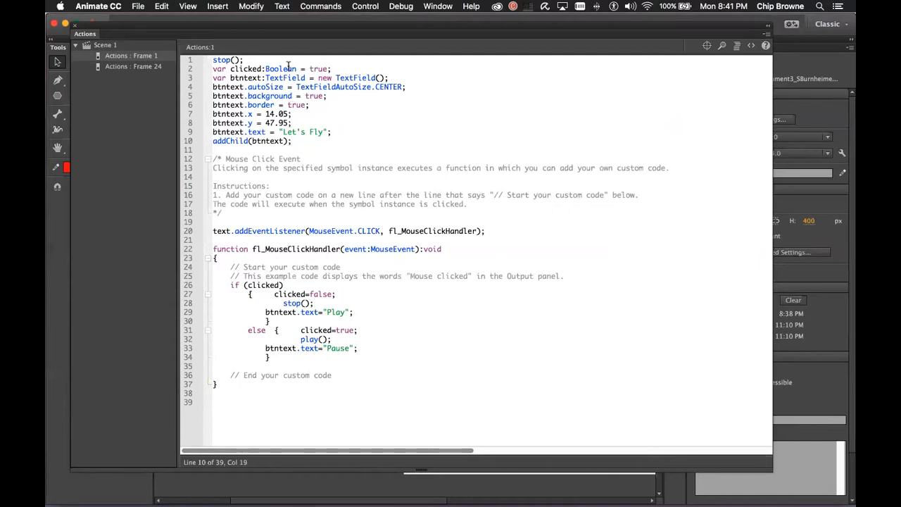
drag(335, 69, 213, 73)
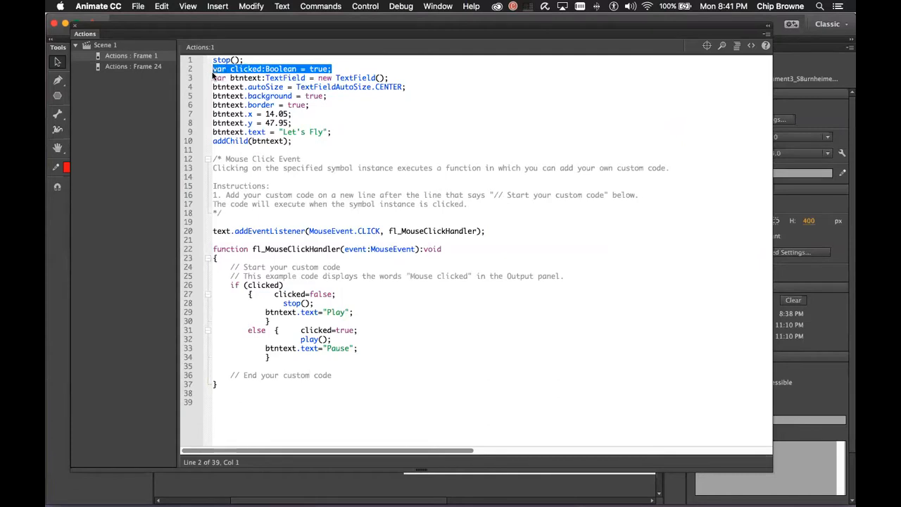
click(426, 123)
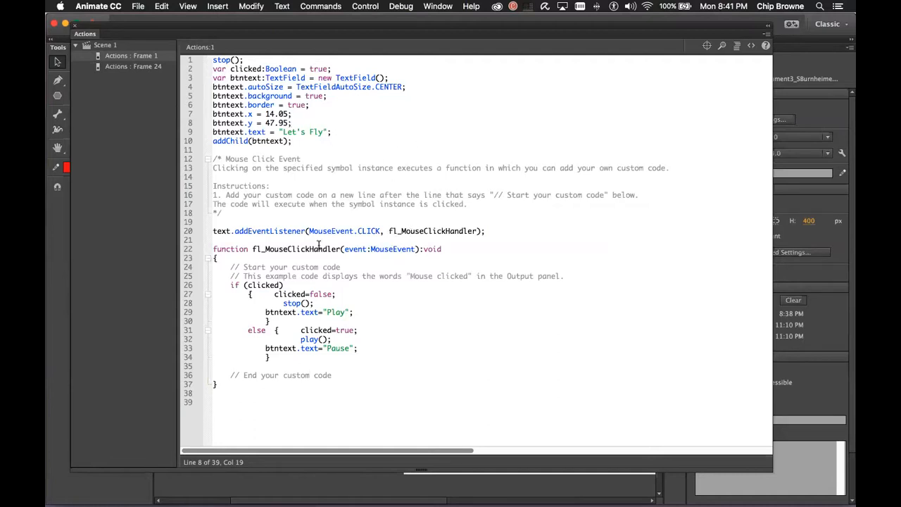
double_click(268, 285)
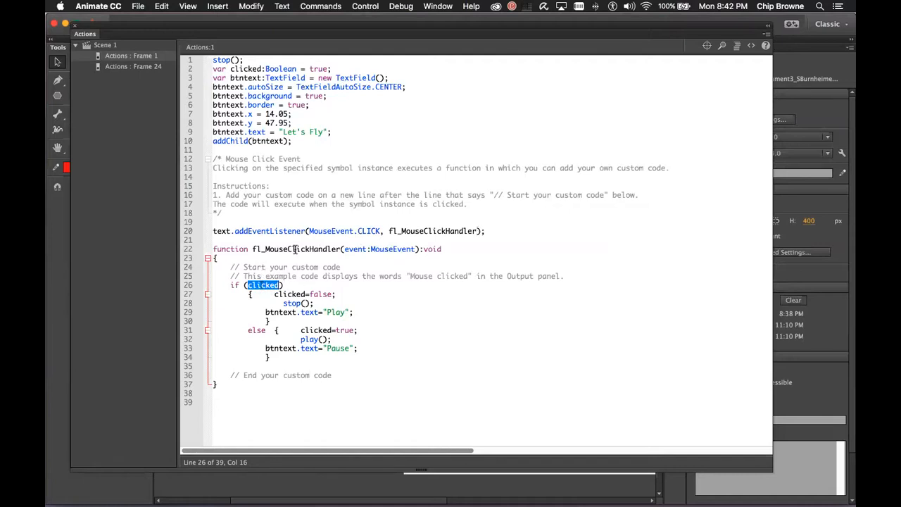
click(272, 285)
double_click(288, 295)
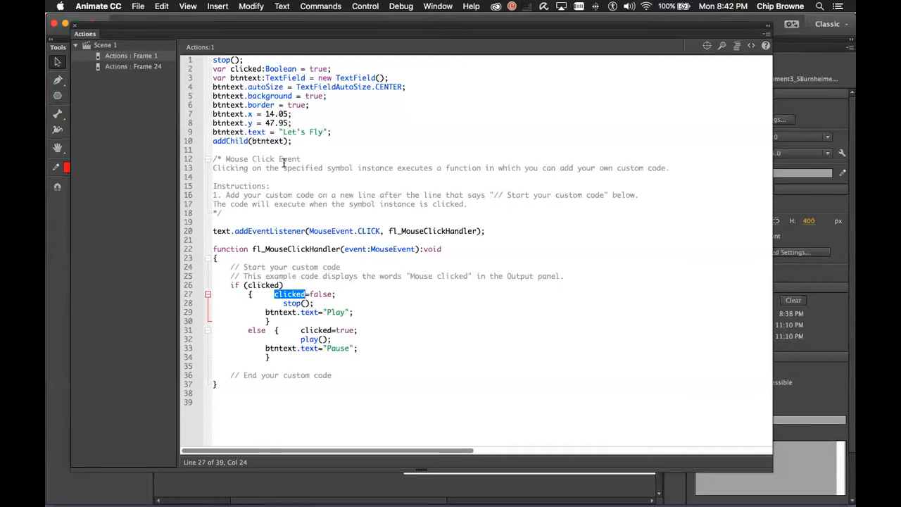
drag(283, 132, 322, 133)
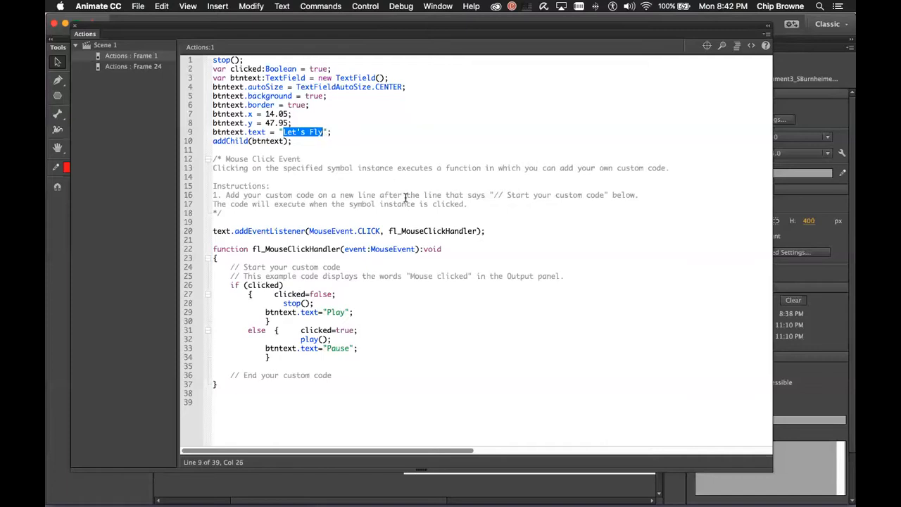
key(shift+Right)
drag(275, 295, 334, 301)
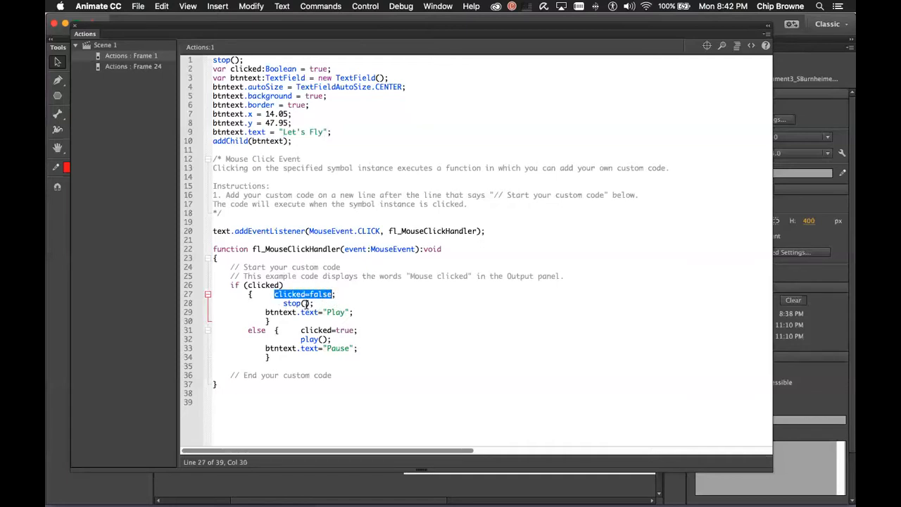
drag(264, 312, 342, 314)
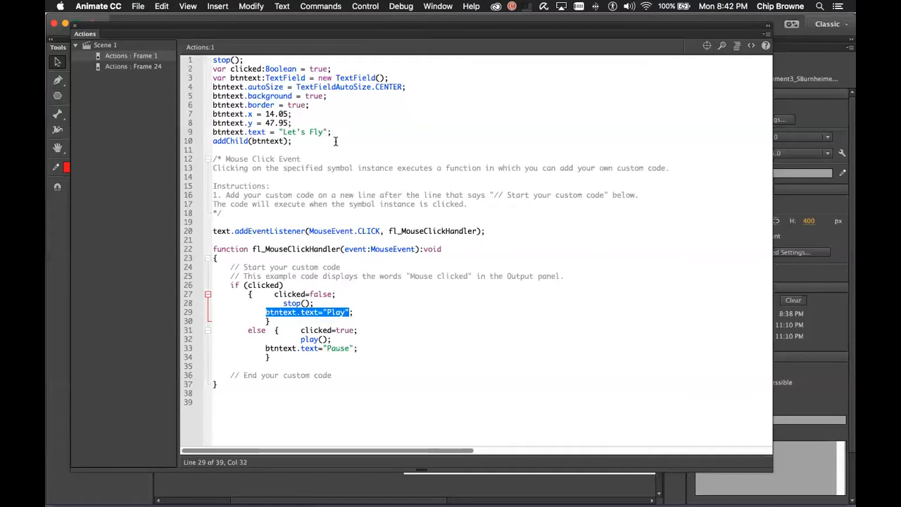
scroll(334, 141, right, 1)
scroll(333, 142, left, 1)
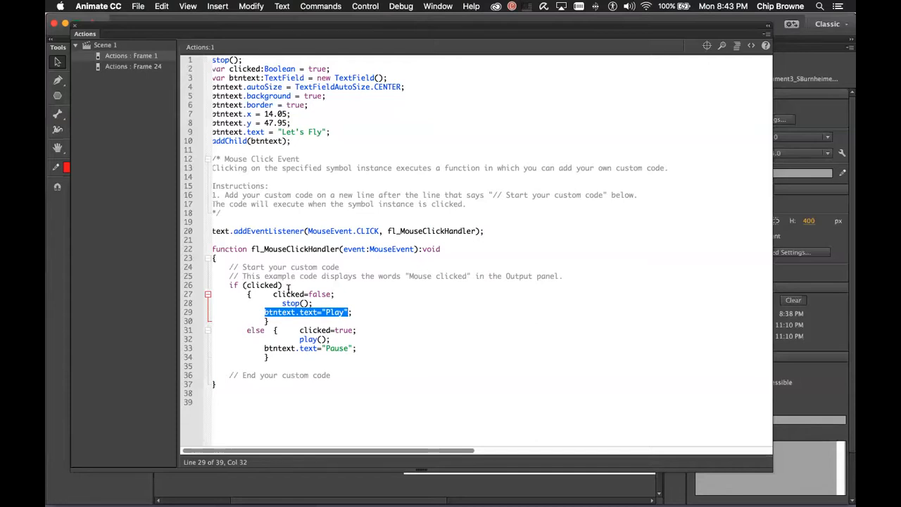
click(327, 311)
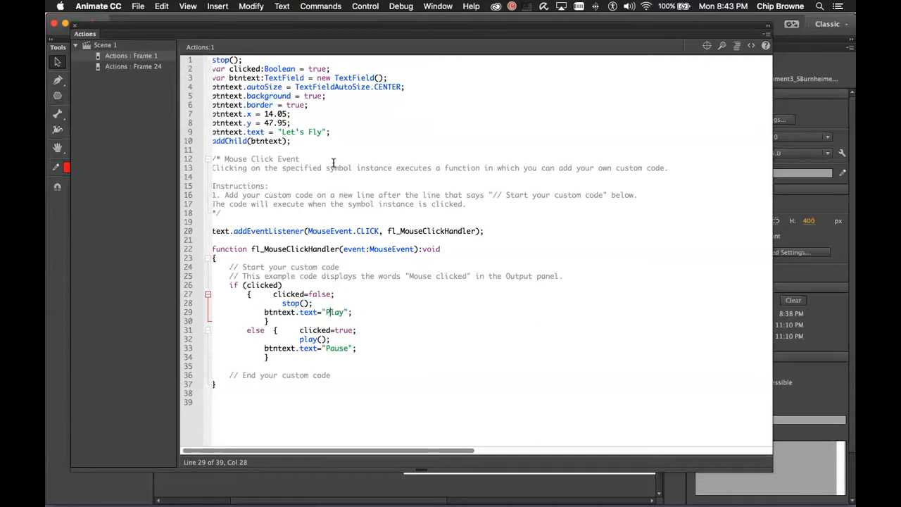
scroll(334, 163, left, 1)
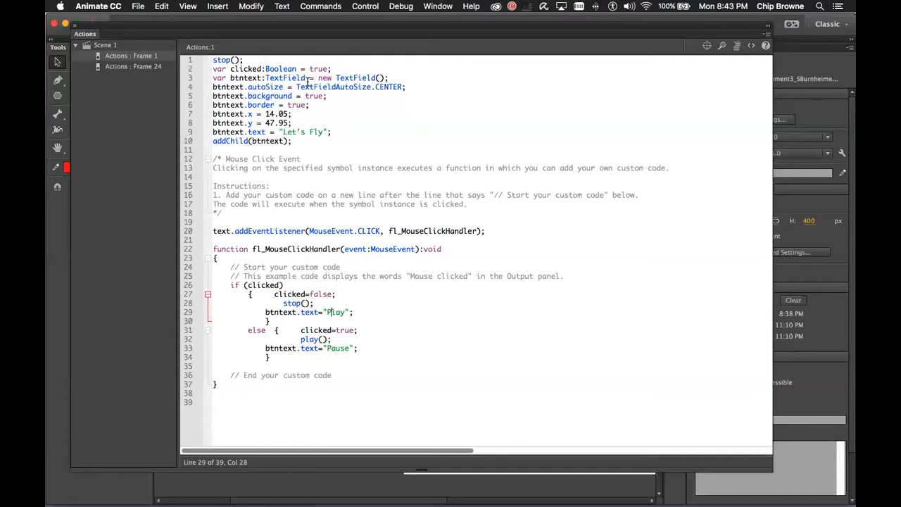
scroll(308, 79, right, 1)
scroll(319, 120, left, 1)
Swap the labels: Play becomes Pause on line 29, Pause becomes Play on line 33
double_click(332, 312)
text(Pause)
double_click(338, 348)
text(Play)
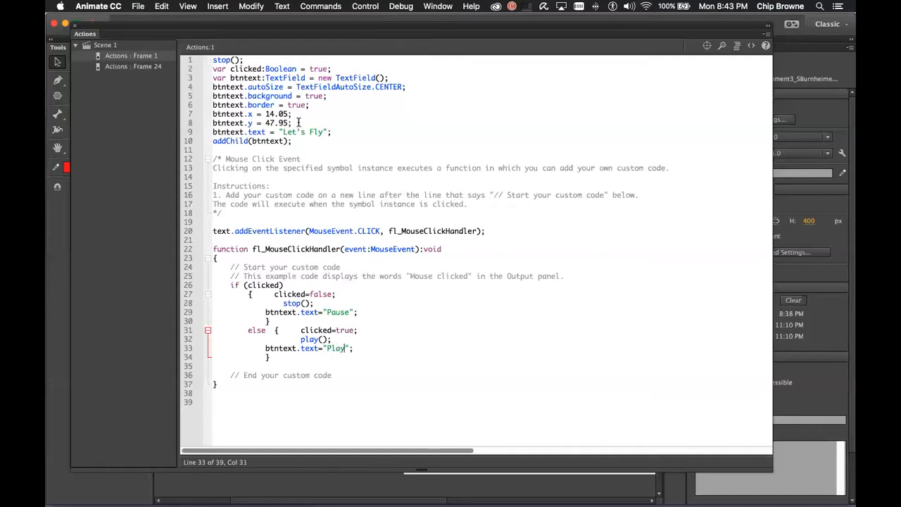
Swap the calls: stop() becomes play() on line 28, play() becomes stop() on line 32
scroll(266, 276, right, 1)
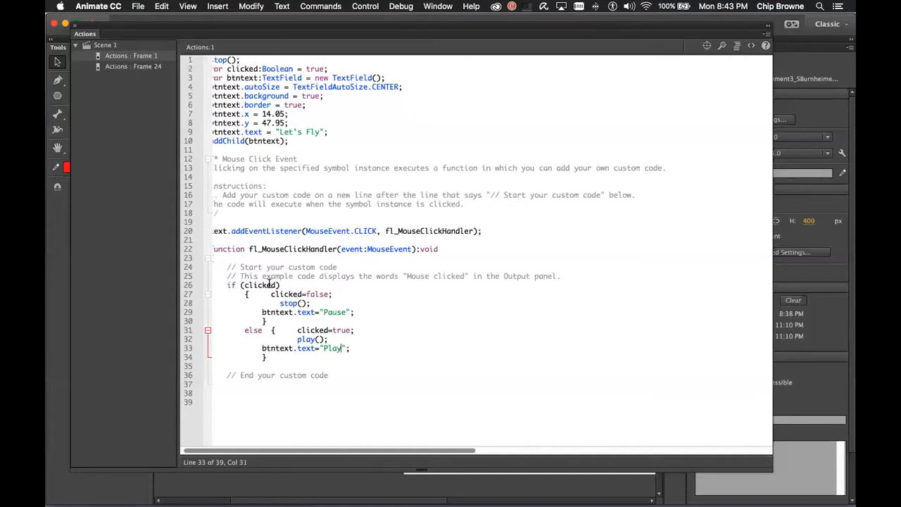
double_click(288, 303)
text(play)
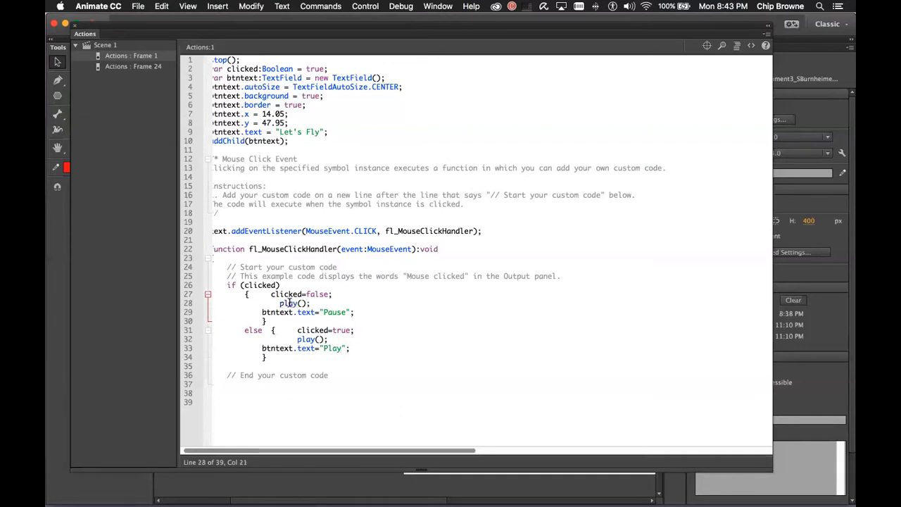
double_click(303, 339)
text(stop)
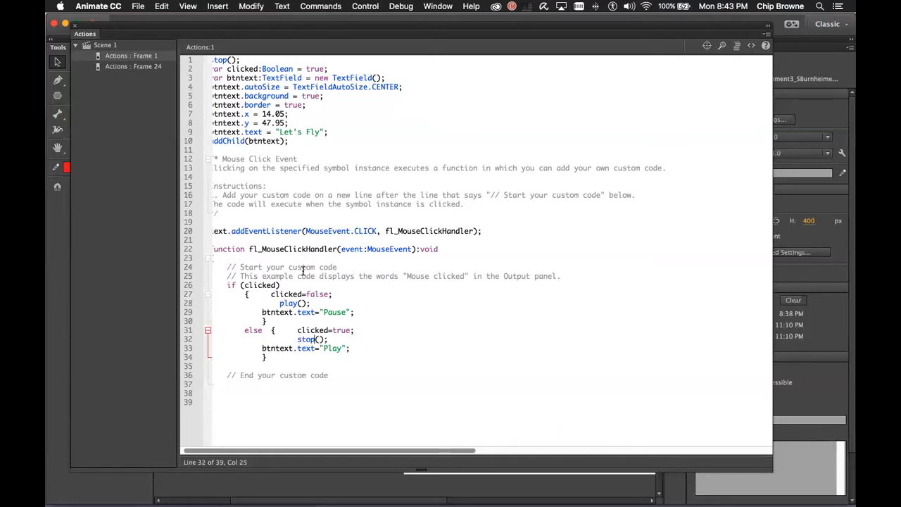
scroll(300, 268, left, 1)
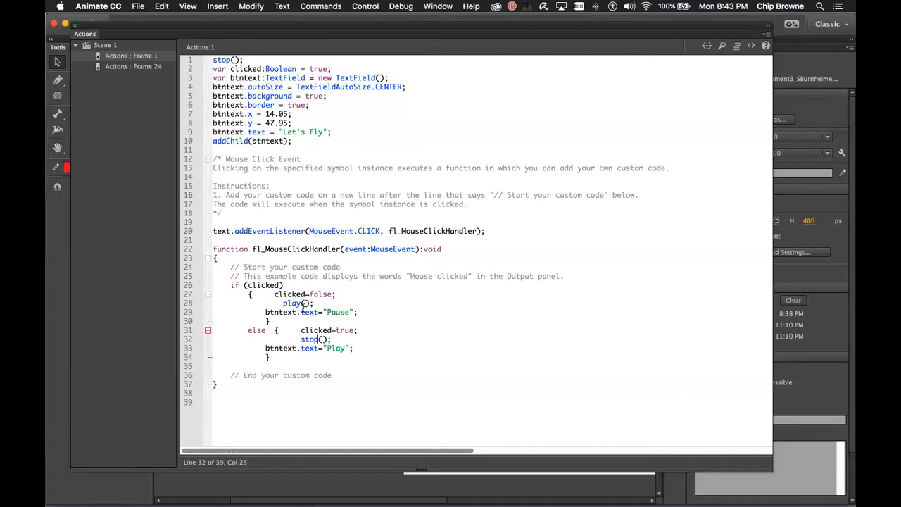
Move clicked=false; onto a new line after the Pause label and retype the closing brace
drag(274, 295, 349, 293)
key(super+x)
click(366, 312)
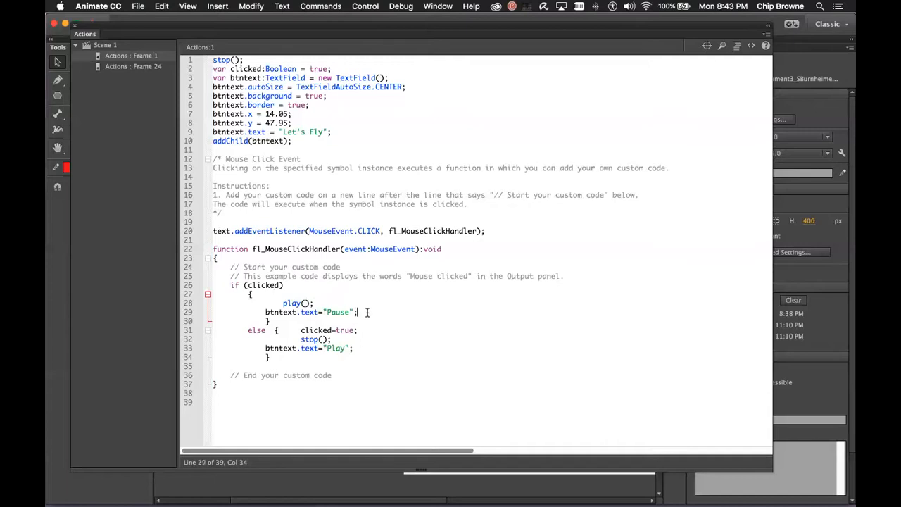
key(Return)
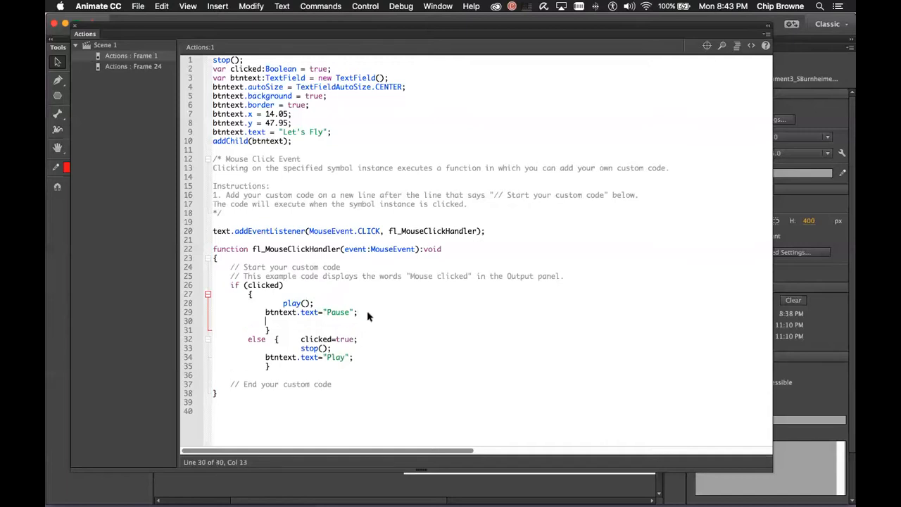
key(super+v)
key(BackSpace)
key(BackSpace)
key(BackSpace)
key(BackSpace)
key(BackSpace)
text(})
Outdent the if block's braces, play() and Pause lines, joining the opening brace onto the if line
key(Down)
key(Down)
key(Down)
key(Down)
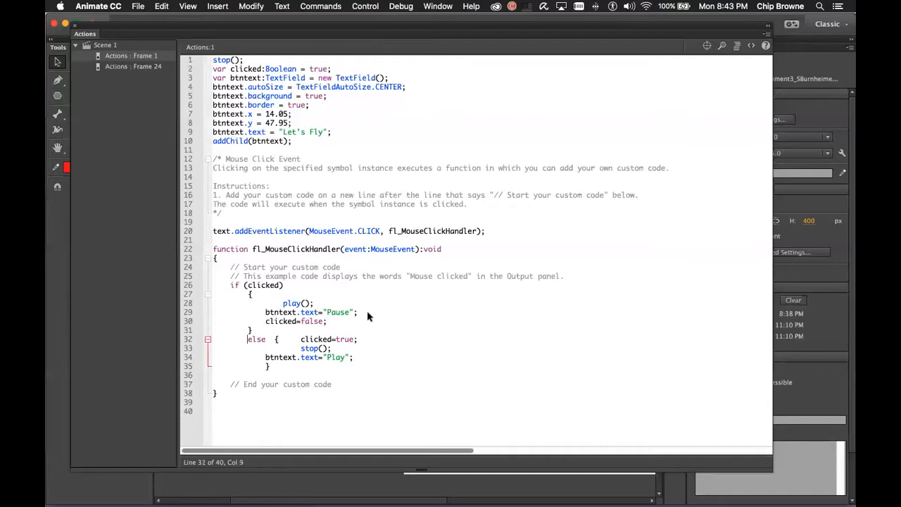
key(Right)
key(Right)
key(Right)
key(Right)
key(BackSpace)
key(BackSpace)
key(BackSpace)
key(BackSpace)
key(Up)
key(Up)
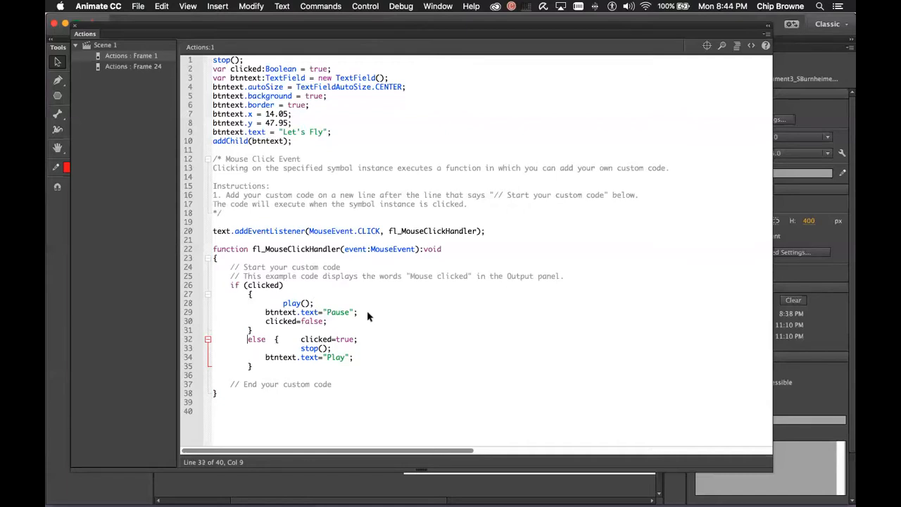
key(Up)
key(Up)
key(Up)
key(Up)
key(Up)
key(BackSpace)
key(BackSpace)
key(BackSpace)
key(BackSpace)
key(Right)
key(Right)
key(BackSpace)
key(BackSpace)
key(BackSpace)
key(Down)
key(BackSpace)
key(Down)
key(BackSpace)
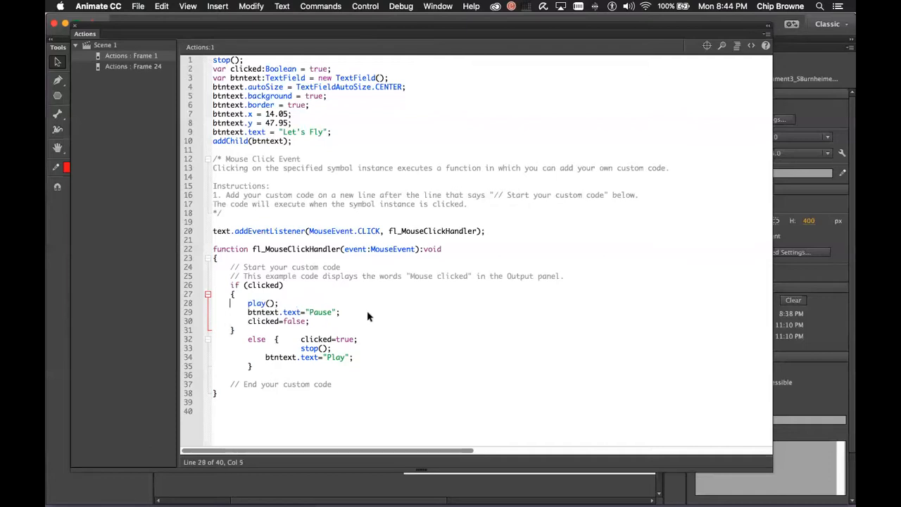
key(Down)
key(Up)
key(Up)
key(Up)
key(BackSpace)
key(BackSpace)
Reindent the else branch, putting clicked=true on its own line above aligned stop() and Play lines
key(Down)
key(Down)
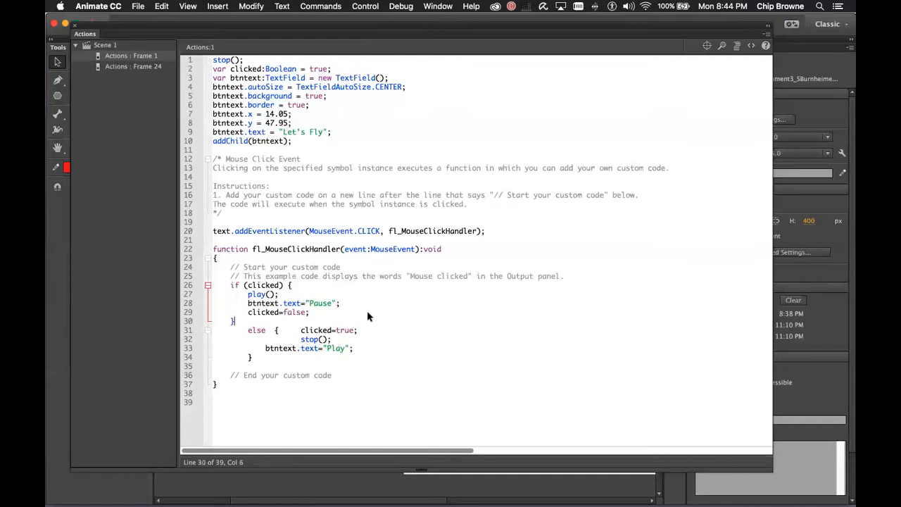
key(Down)
key(Right)
key(BackSpace)
key(Right)
key(Right)
key(Right)
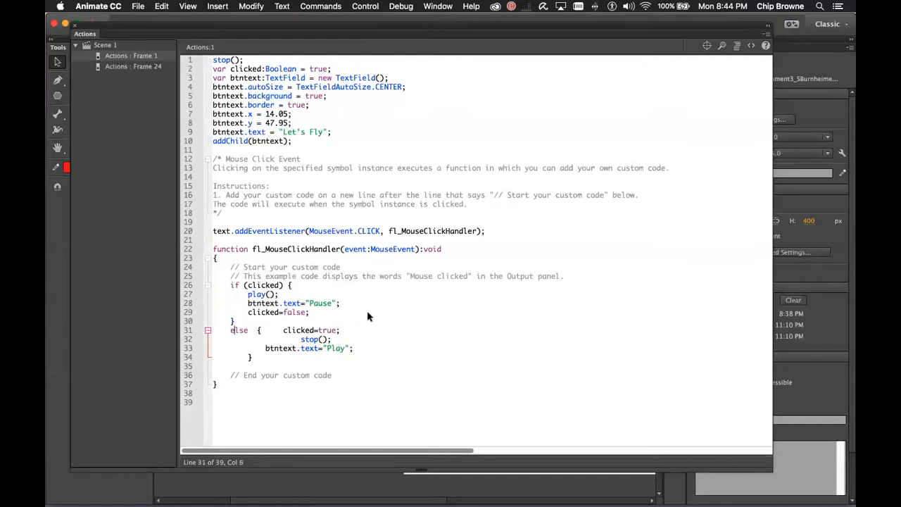
key(Right)
key(Right)
key(Right)
key(Right)
key(Right)
key(Return)
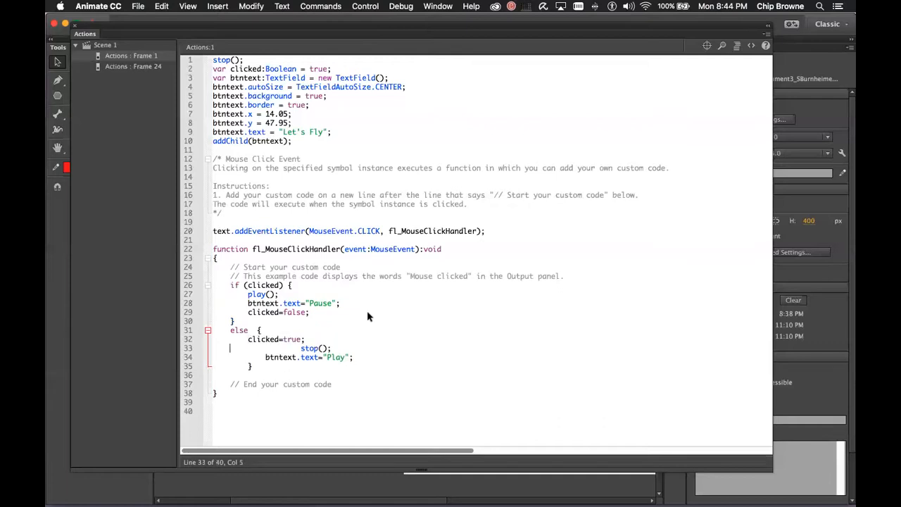
key(Right)
key(Right)
key(Right)
key(Delete)
key(BackSpace)
key(BackSpace)
key(Down)
key(Delete)
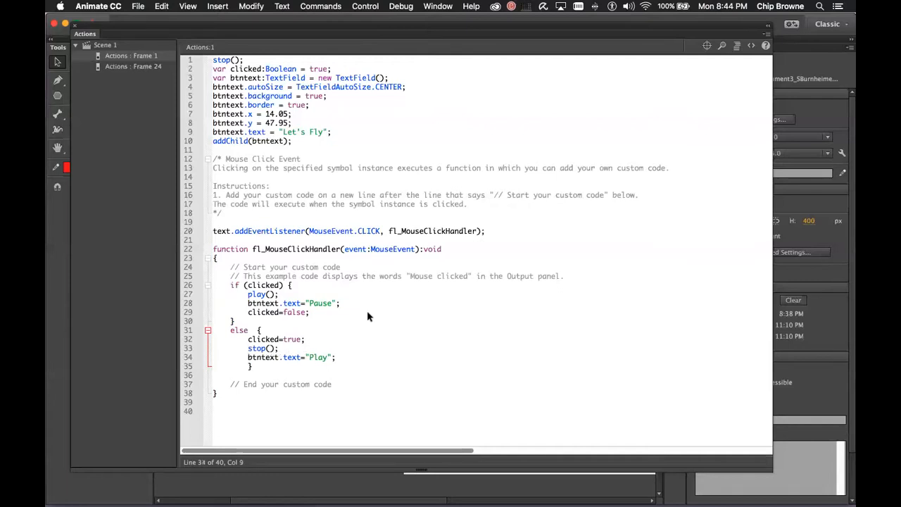
key(Down)
key(BackSpace)
double_click(322, 303)
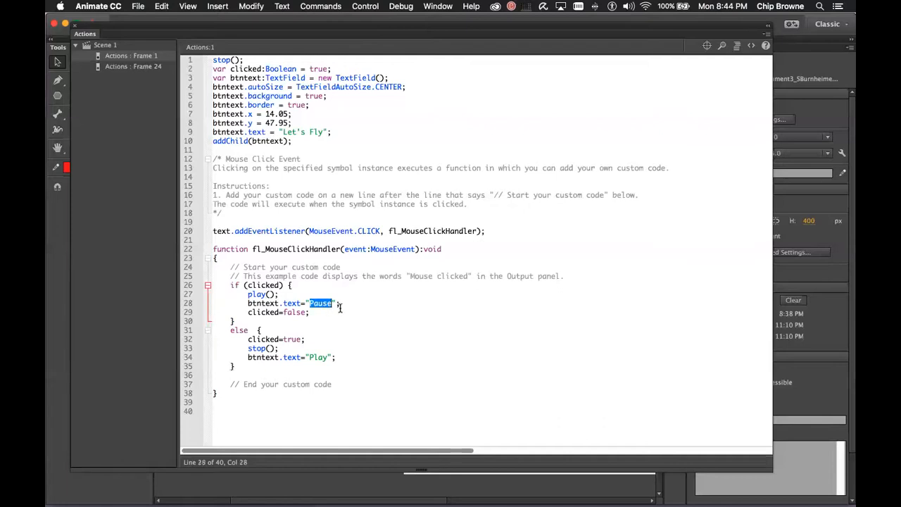
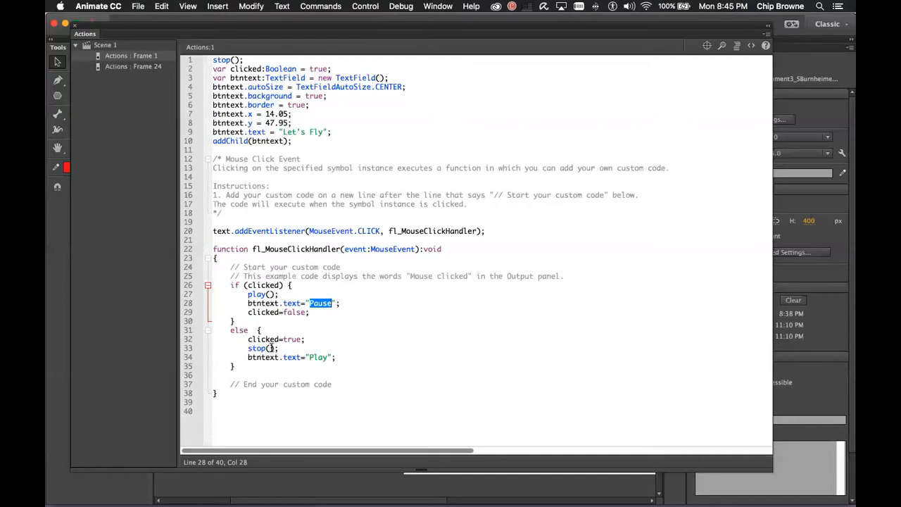
Move the clicked=true; line below btntext.text="Play" in the else block and close the Actions panel
click(311, 329)
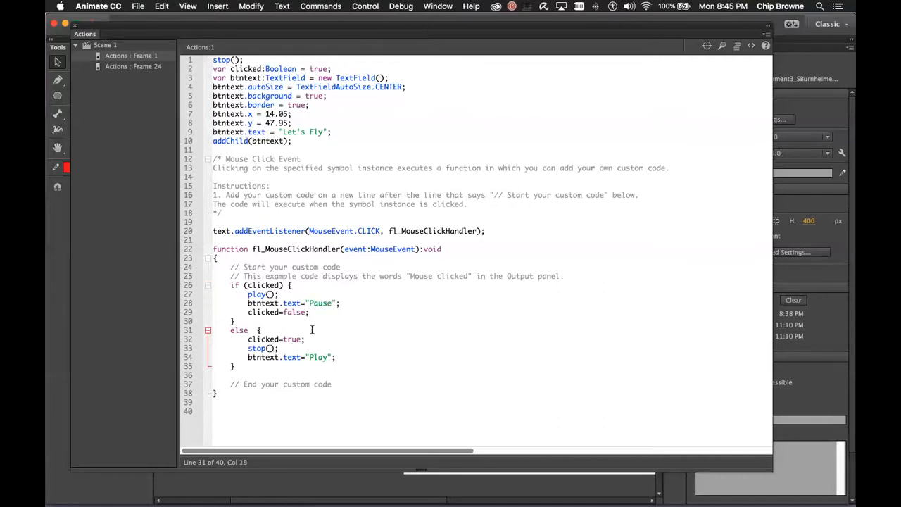
triple_click(314, 335)
key(super+c)
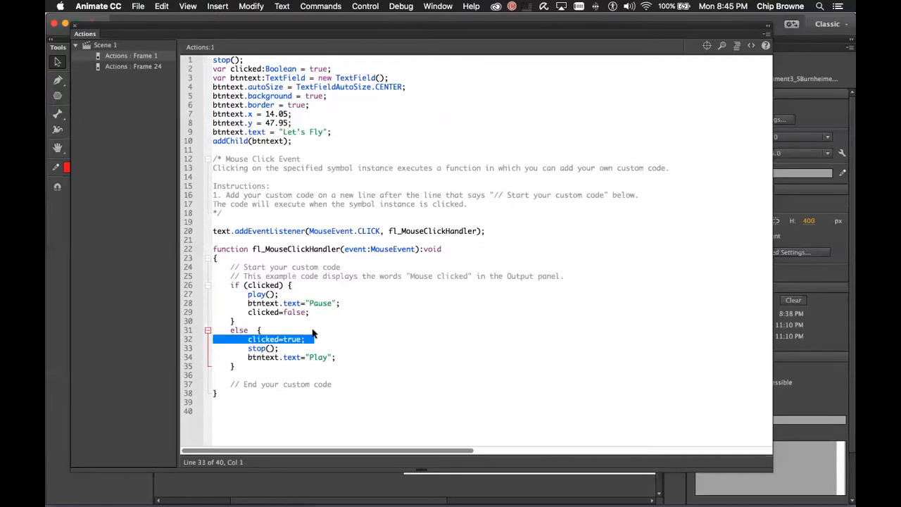
key(BackSpace)
key(super+v)
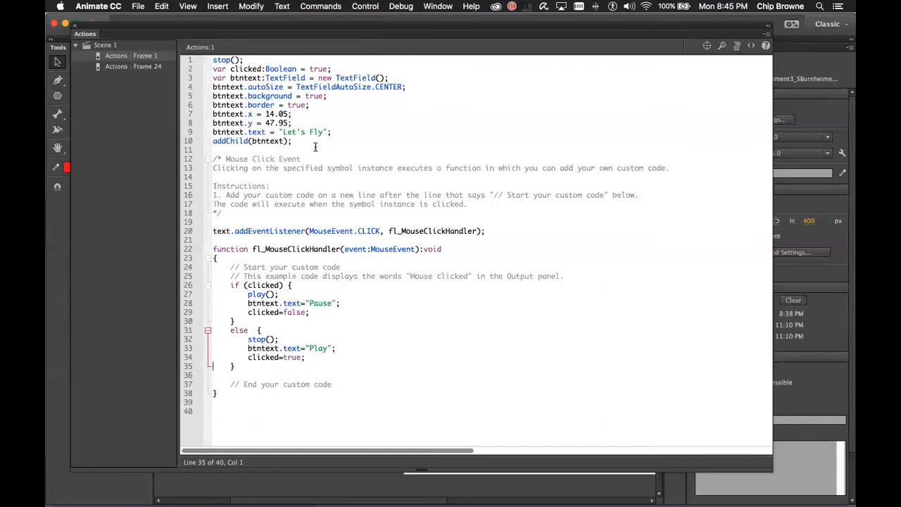
click(399, 185)
click(54, 23)
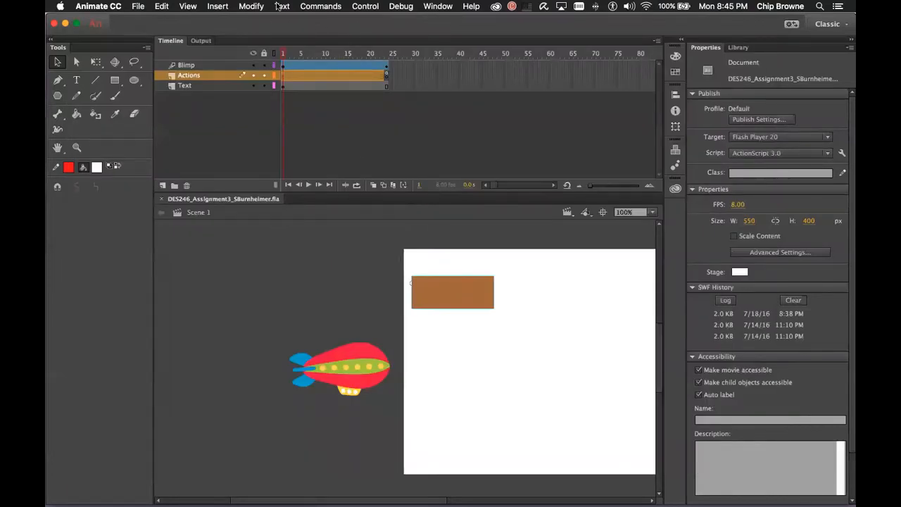
Open File > Publish Settings and review the target versions, keeping Flash Player 20
click(97, 7)
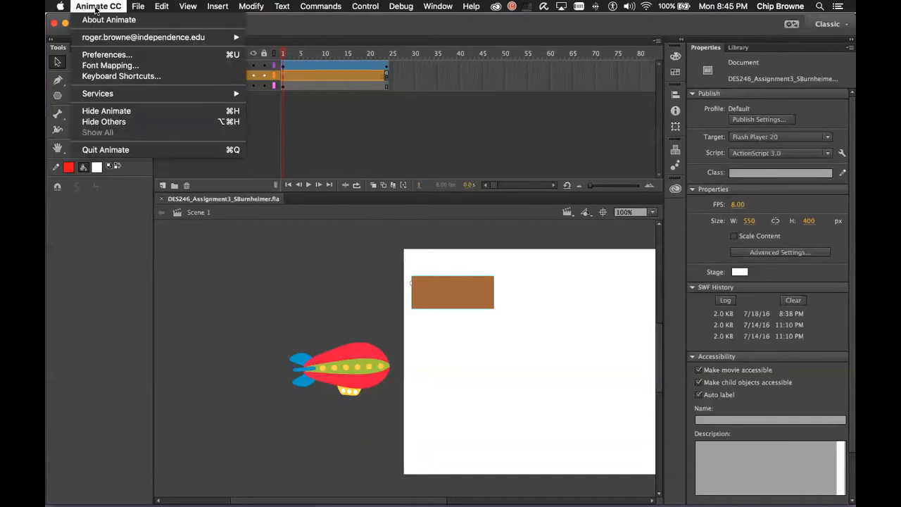
mouse_move(135, 7)
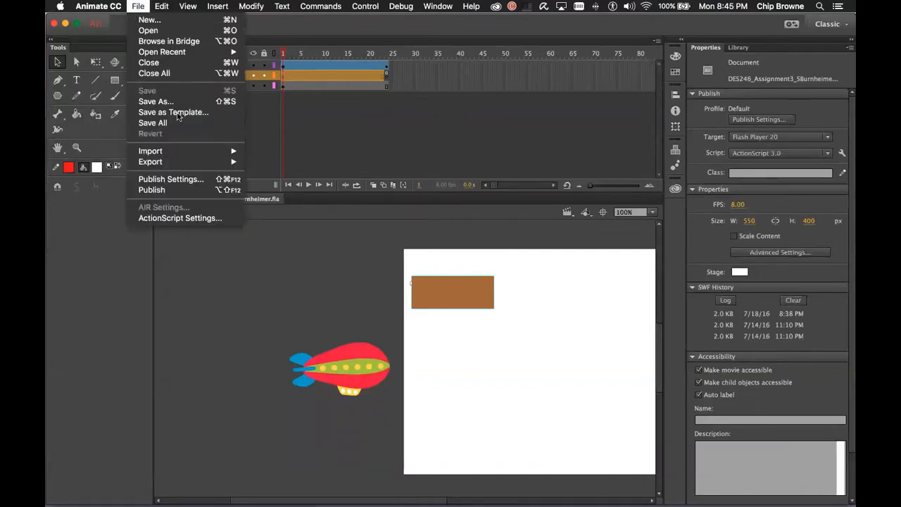
click(172, 179)
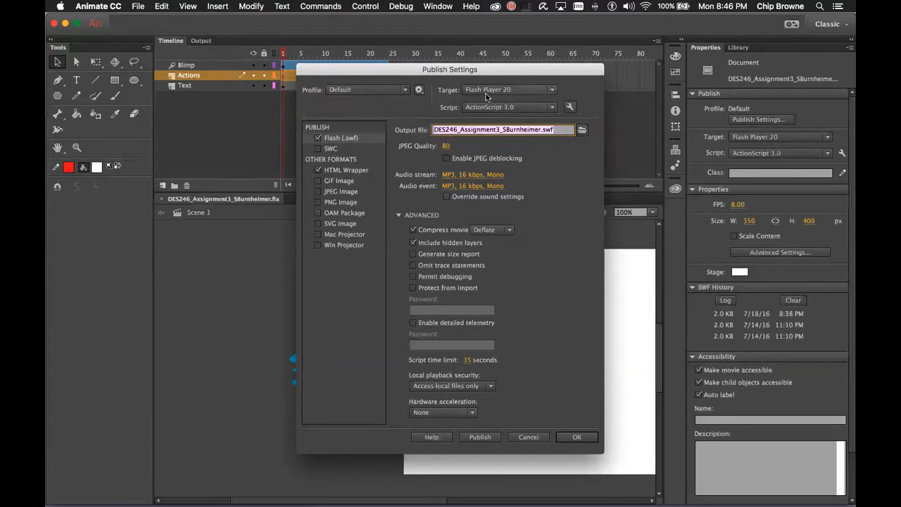
click(552, 90)
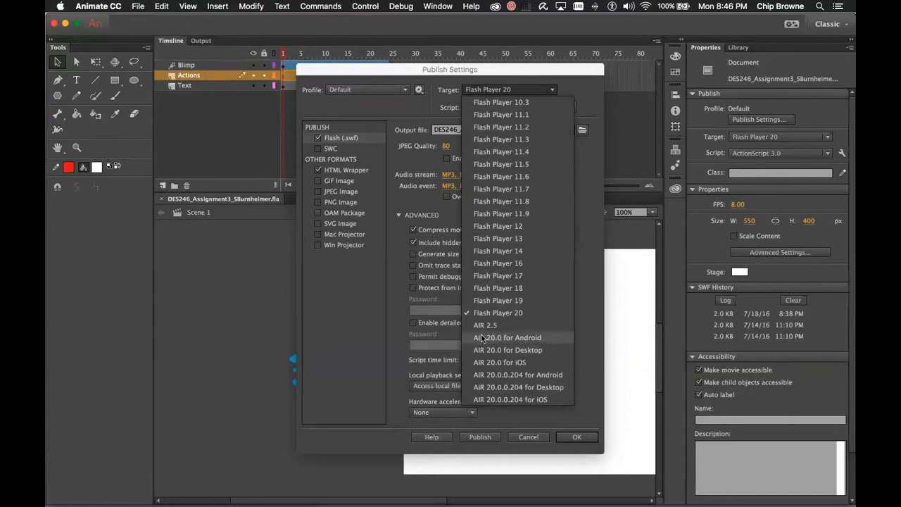
click(581, 86)
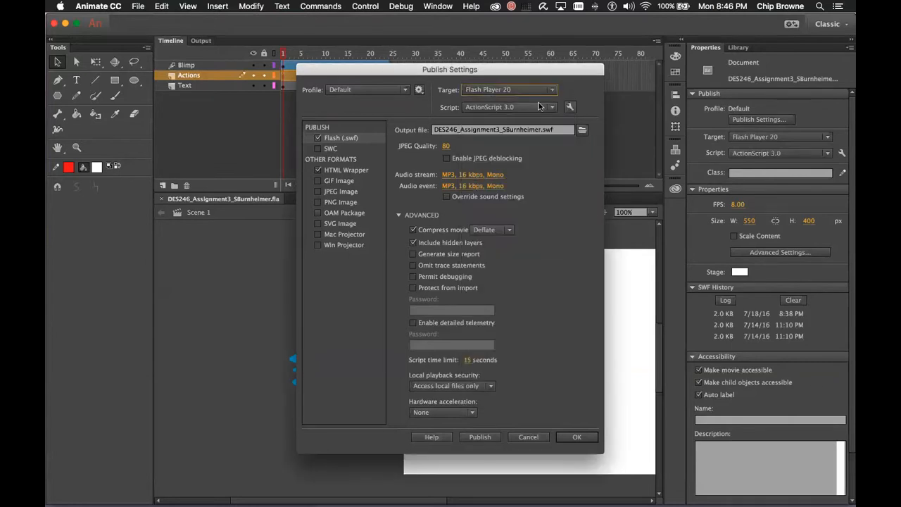
click(548, 90)
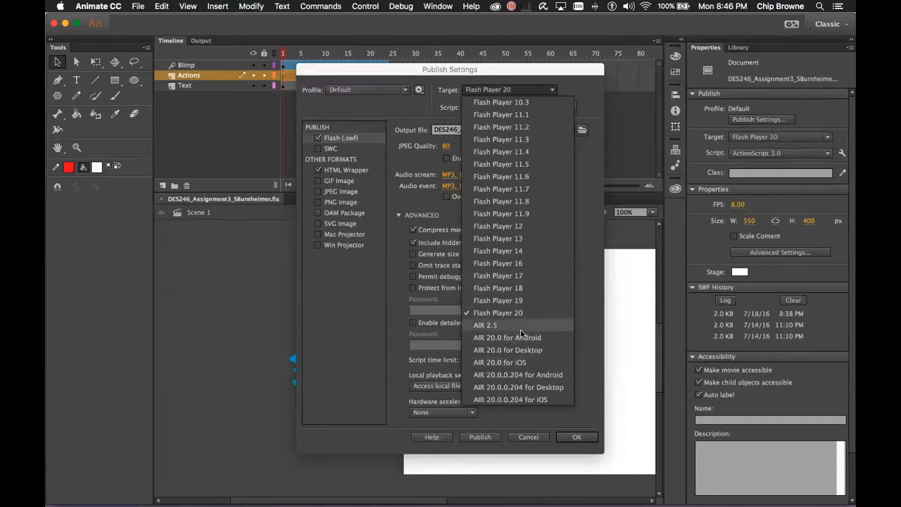
click(554, 91)
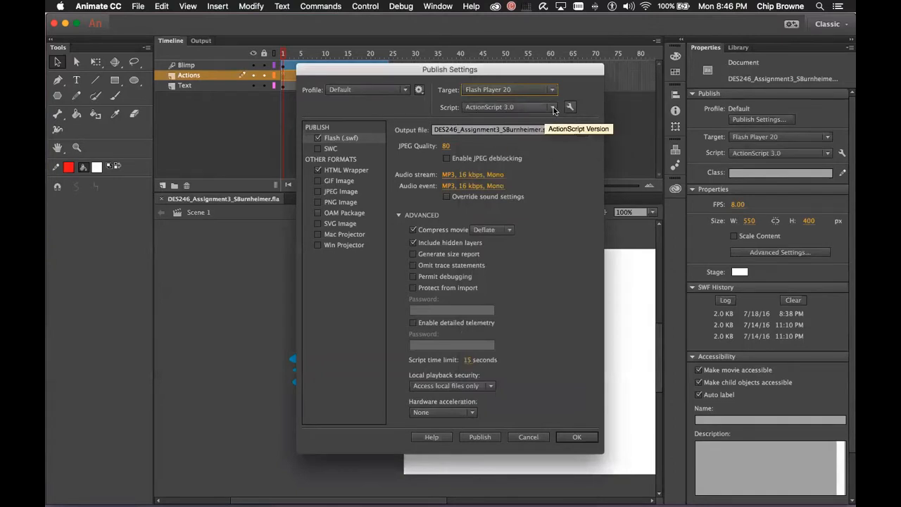
Keep ActionScript 3.0 as the script and open its advanced settings
click(553, 107)
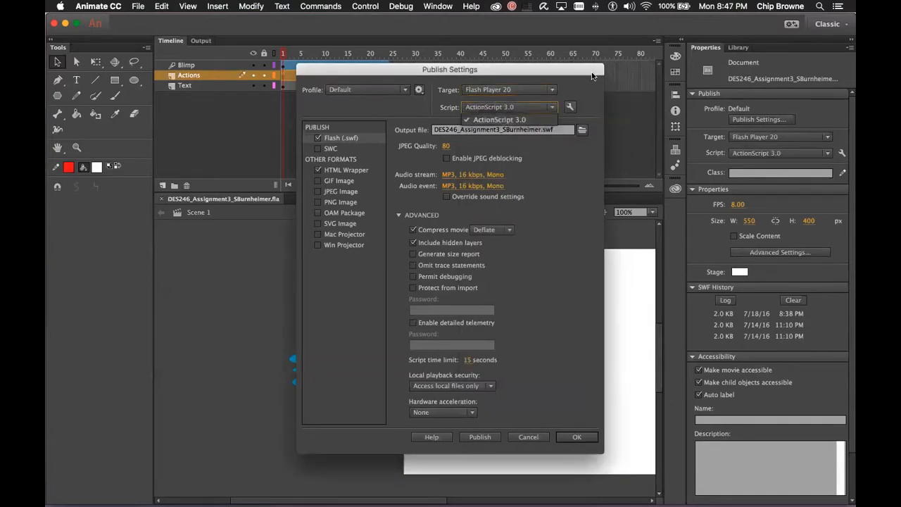
click(591, 75)
click(569, 107)
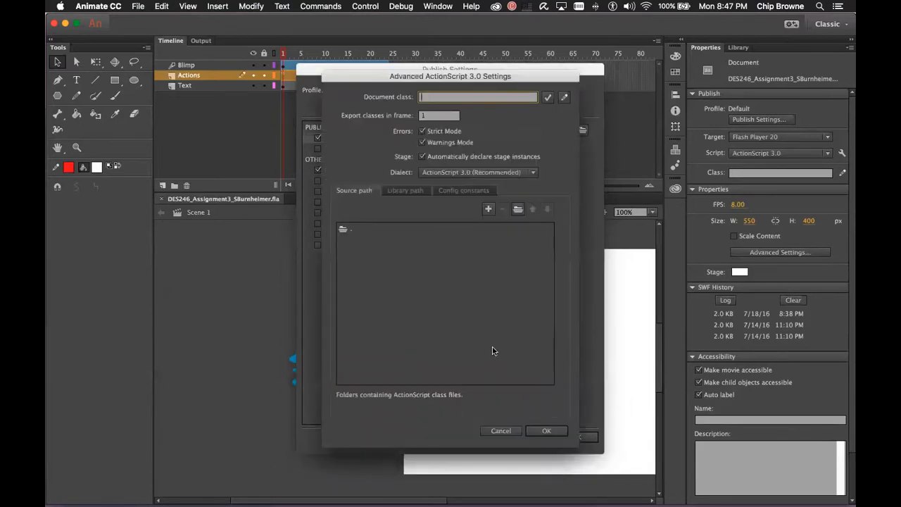
Cancel the Advanced ActionScript 3.0 Settings dialog without changes
click(500, 430)
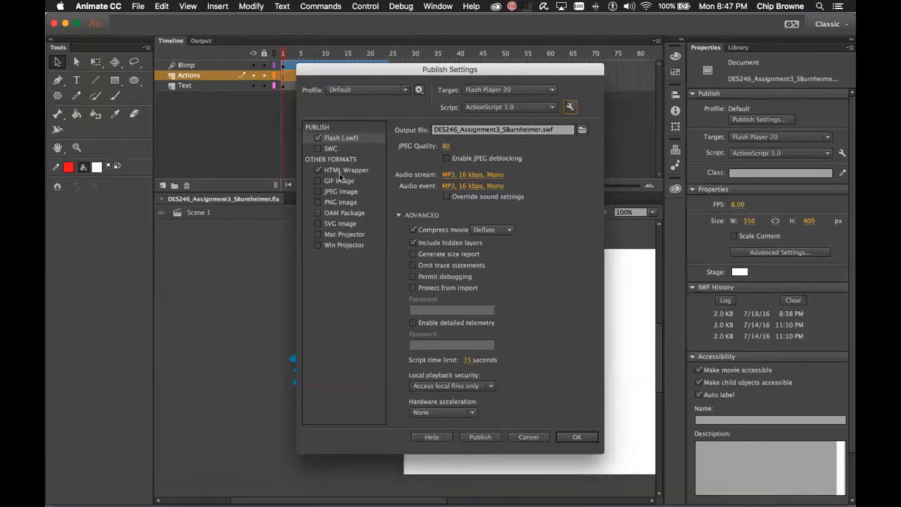
Uncheck the HTML Wrapper output and locate the published .html file in Finder
click(318, 171)
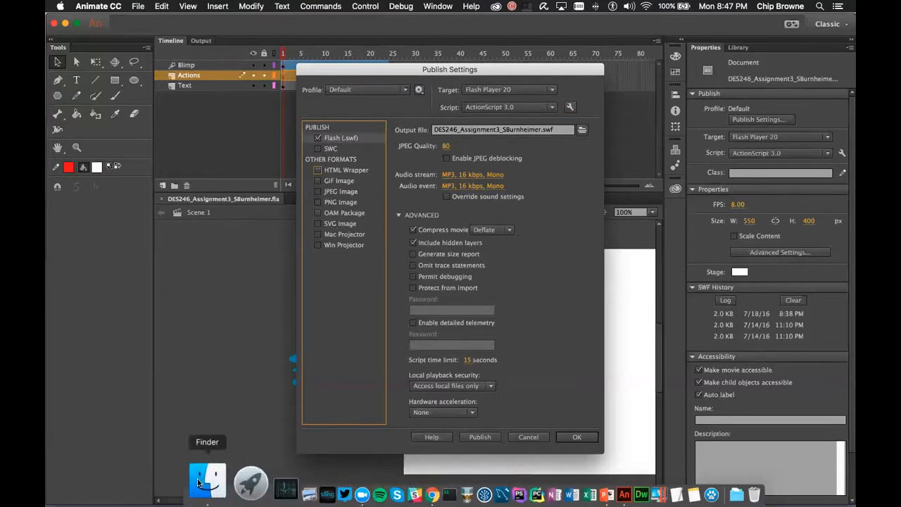
click(207, 482)
scroll(295, 302, down, 3)
click(519, 136)
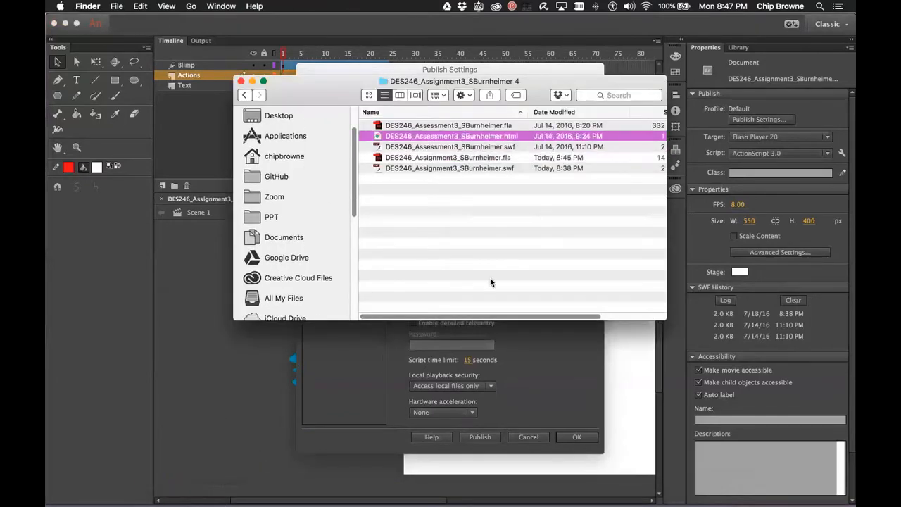
drag(311, 90, 503, 209)
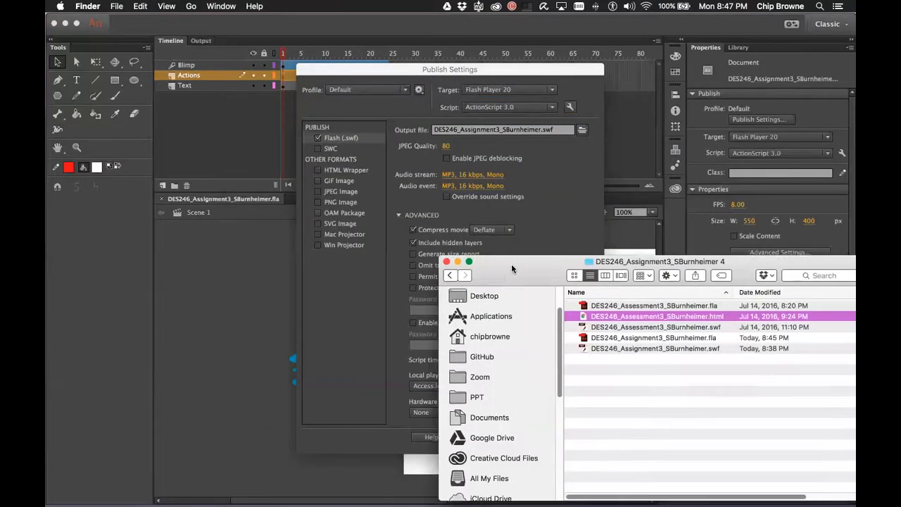
click(319, 171)
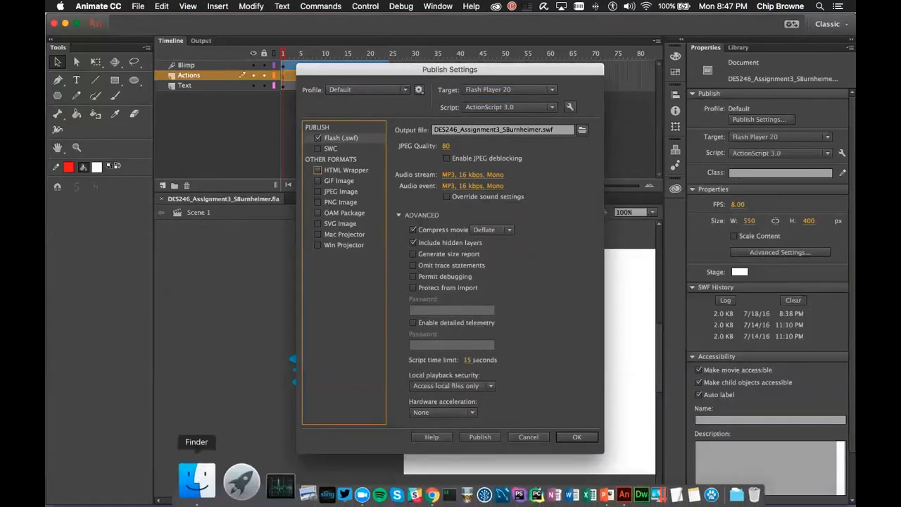
click(194, 477)
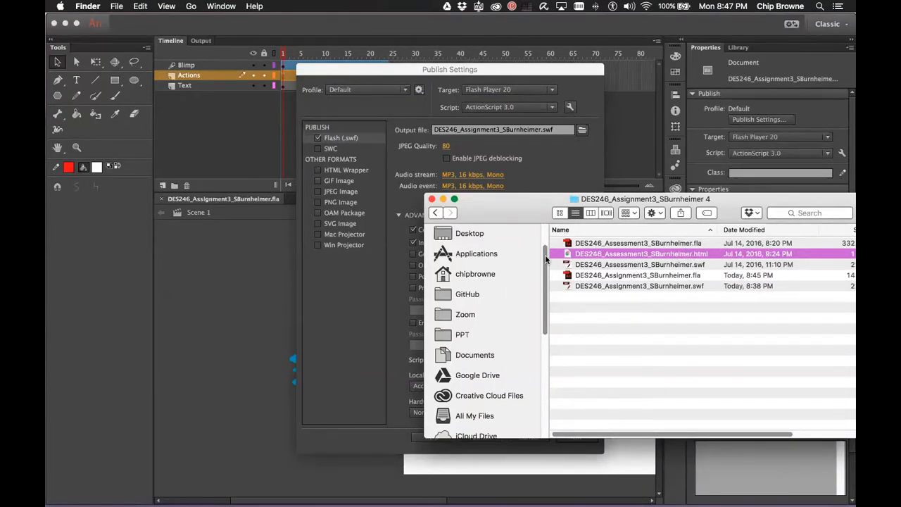
right_click(580, 255)
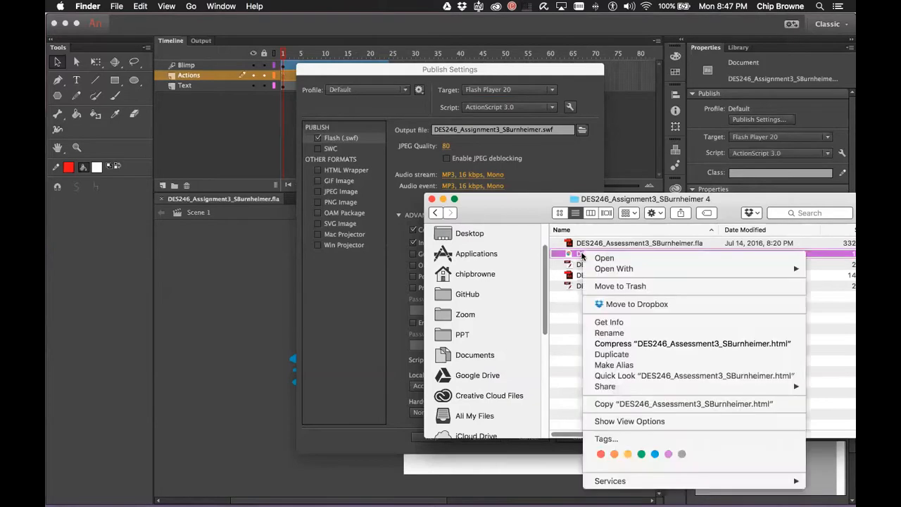
mouse_move(686, 270)
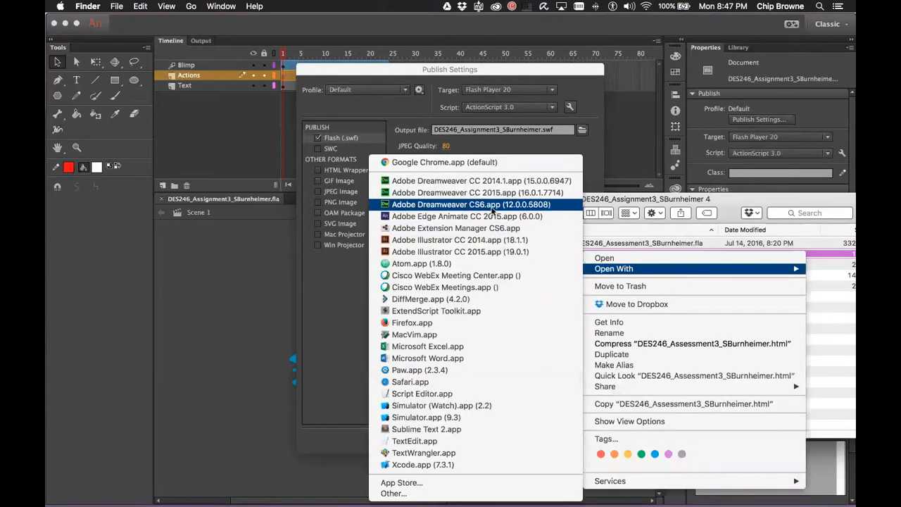
click(512, 192)
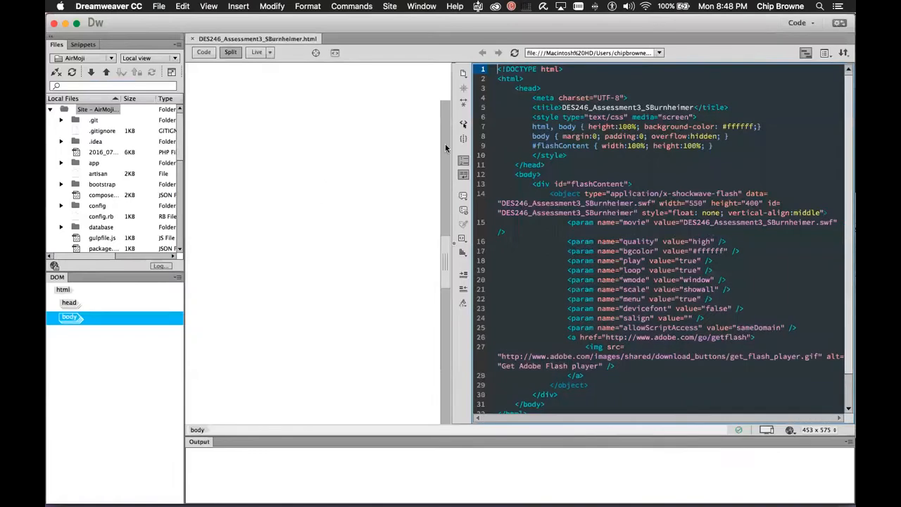
Delete the Flash <object> embed block in Code view, then restore it
click(548, 193)
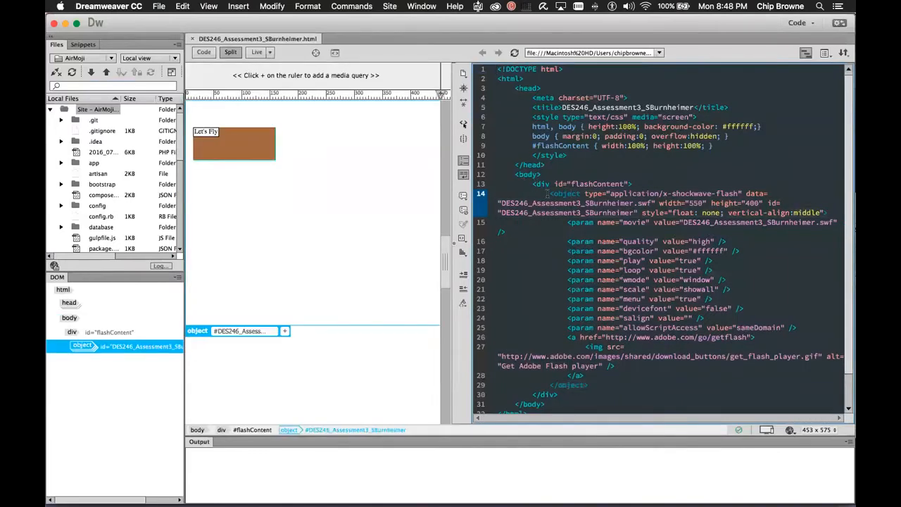
drag(549, 193, 641, 379)
key(super+c)
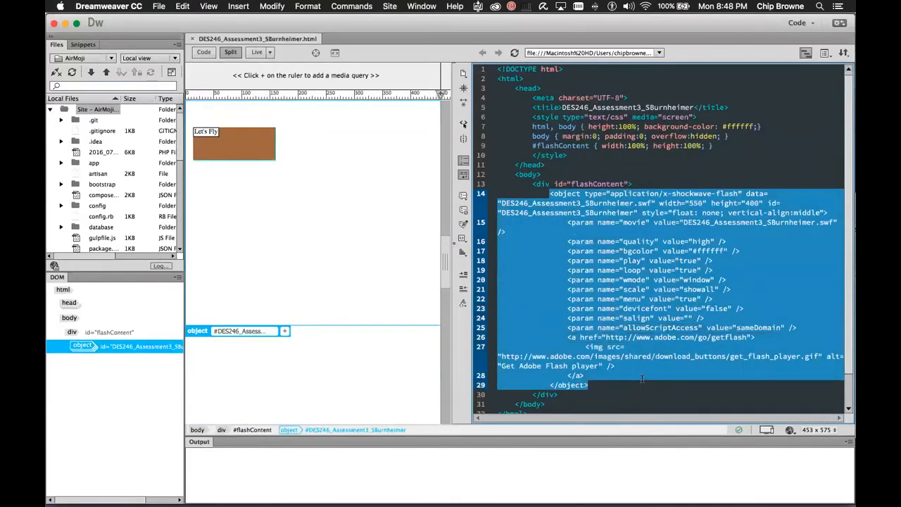
key(Delete)
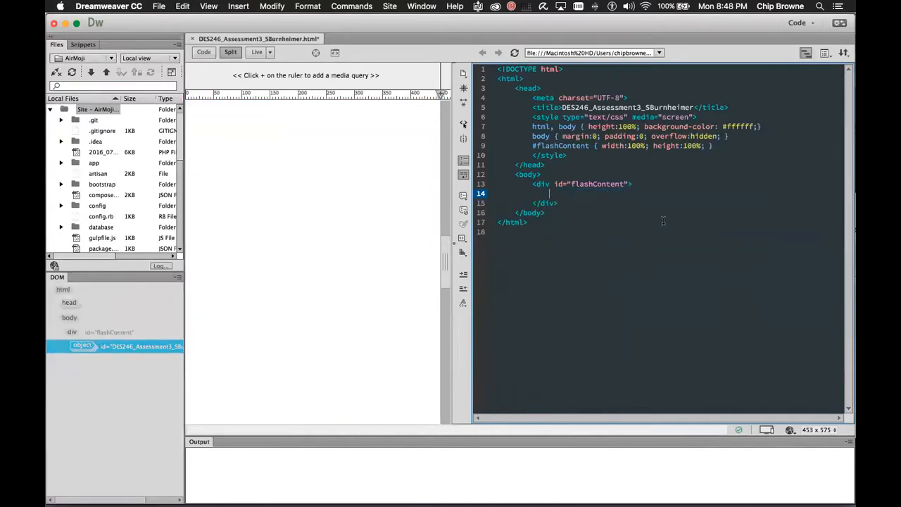
key(super+v)
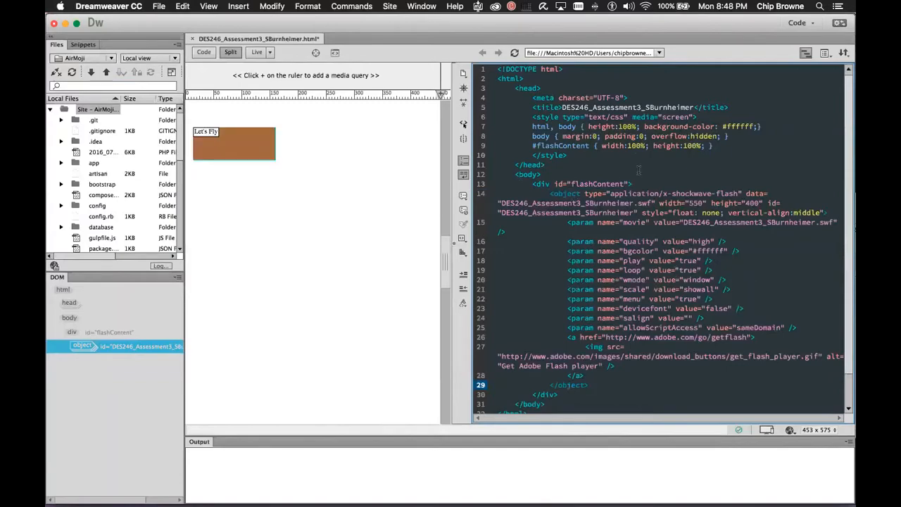
Switch from Dreamweaver back to Animate's Publish Settings
key(ctrl+Right)
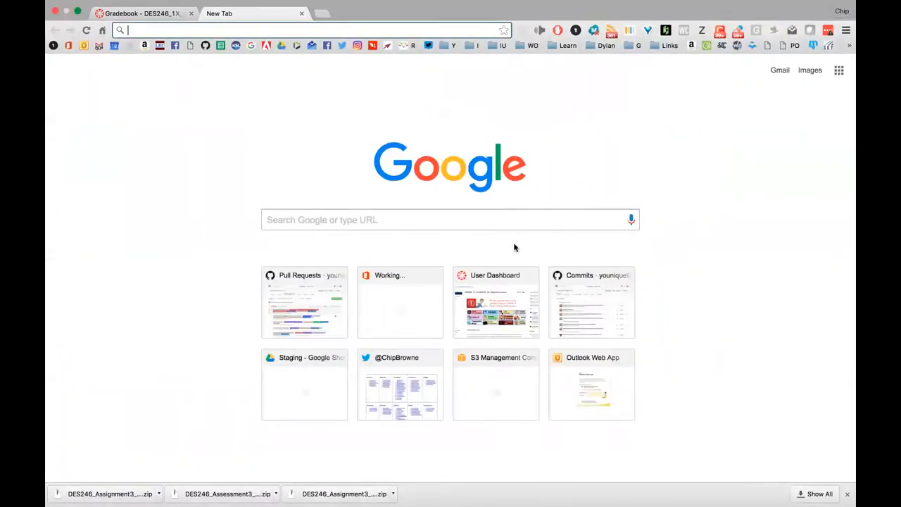
key(ctrl+Left)
key(super+Tab)
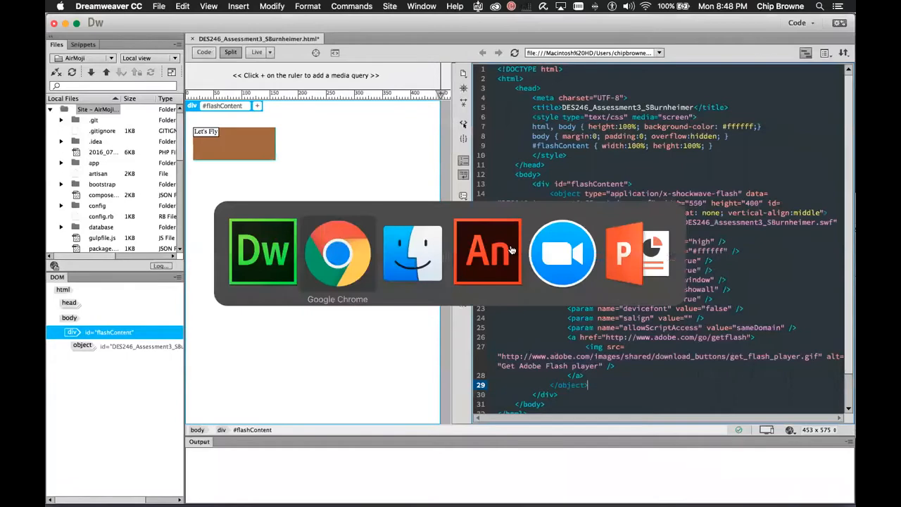
click(512, 250)
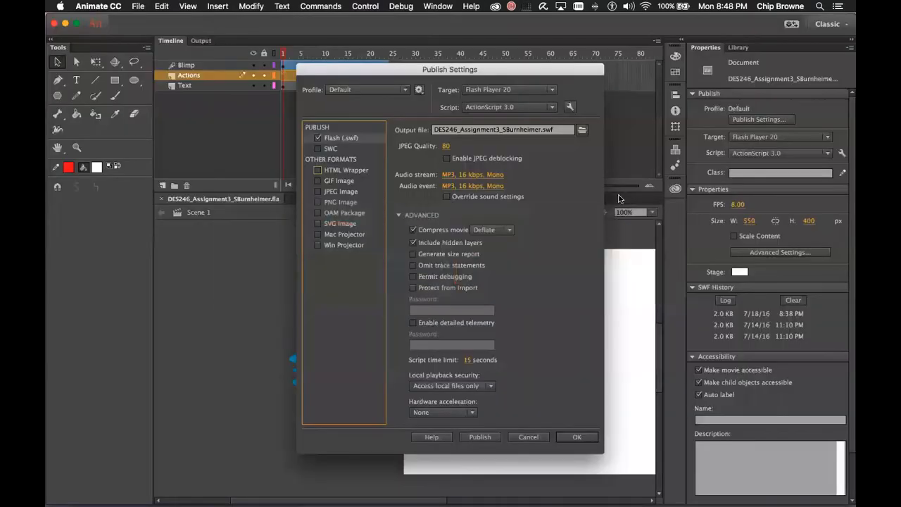
Re-enable HTML Wrapper with Detect Flash Version and Paused at start on, Loop off, and accept
click(319, 170)
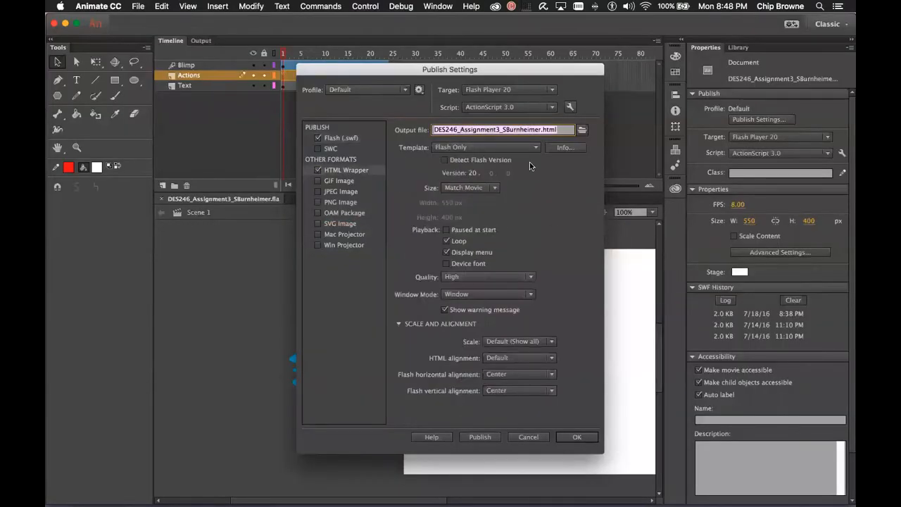
click(442, 162)
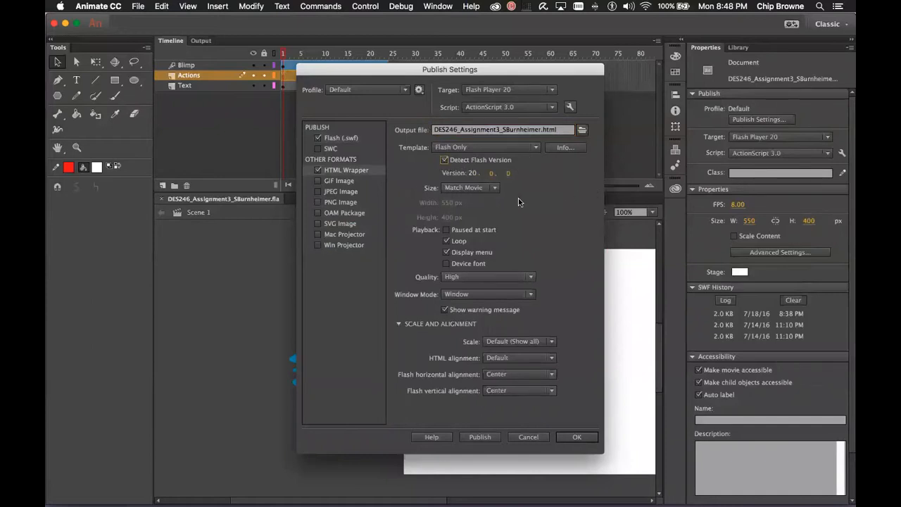
click(446, 230)
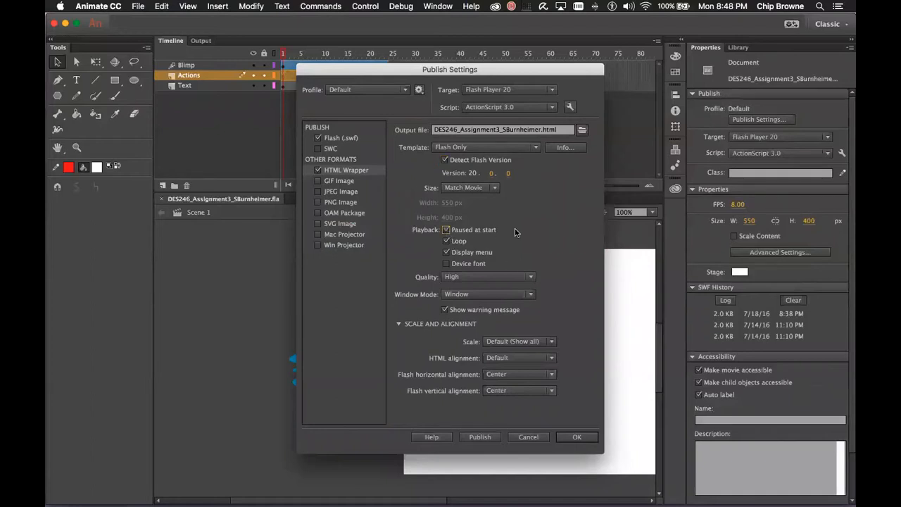
click(446, 242)
click(576, 437)
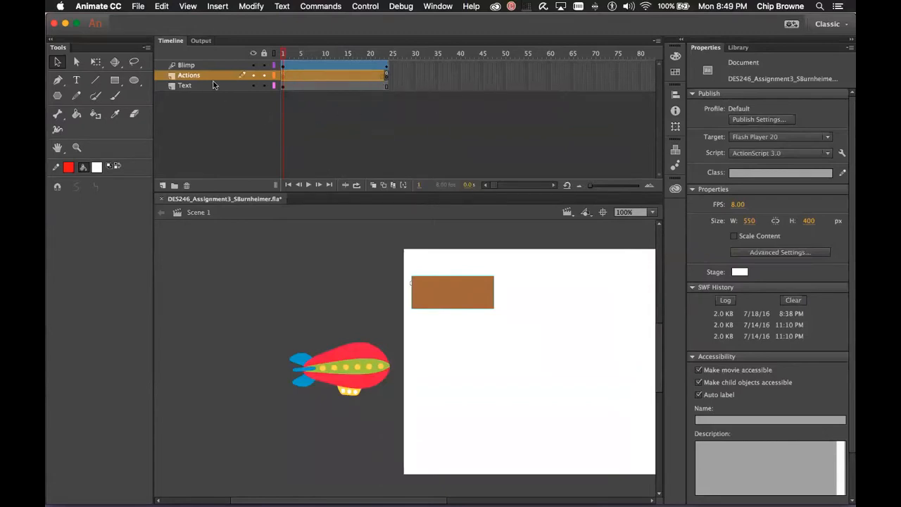
Open the Actions panel and comment out stop(); in the Frame 1 script with //
click(436, 7)
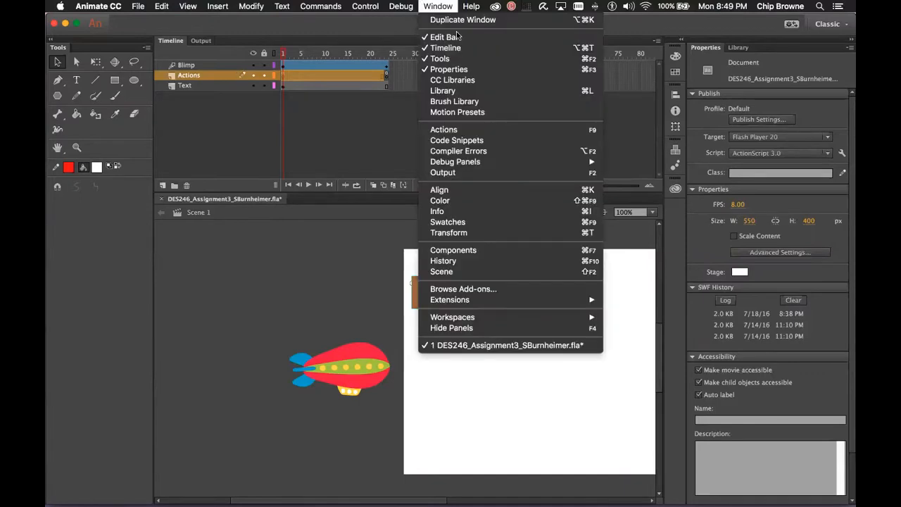
click(478, 130)
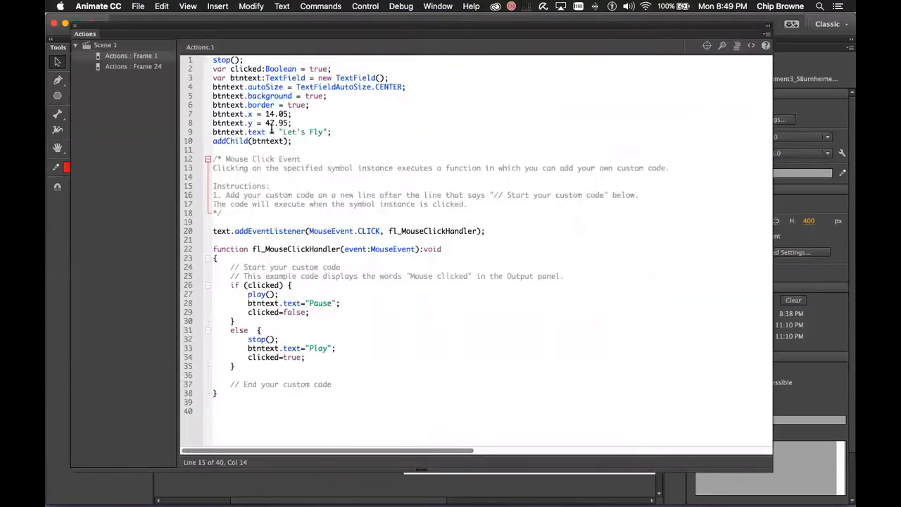
click(214, 62)
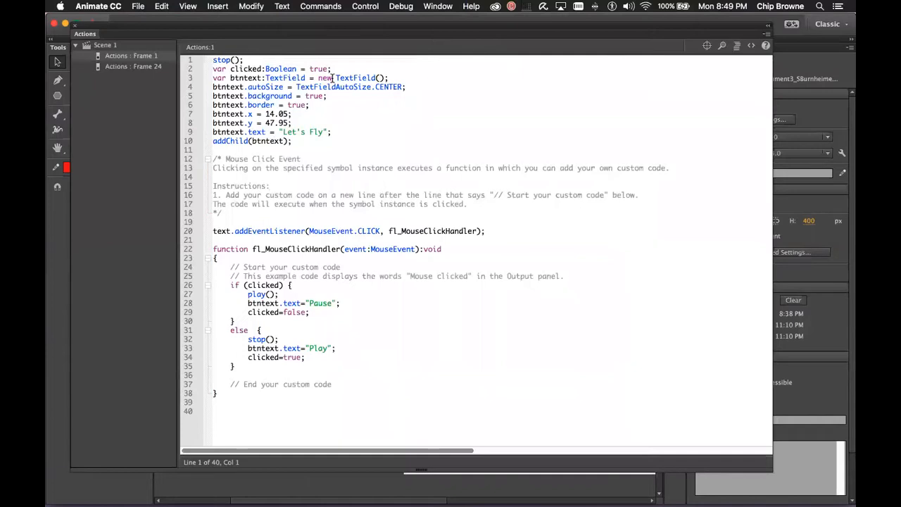
text(//)
click(393, 133)
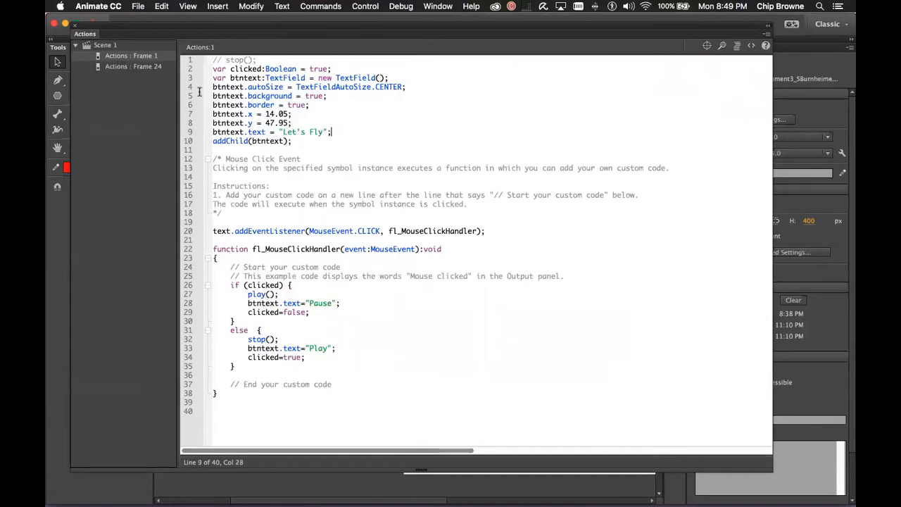
Comment out stop(); in the Frame 24 script and close the code editor
click(139, 66)
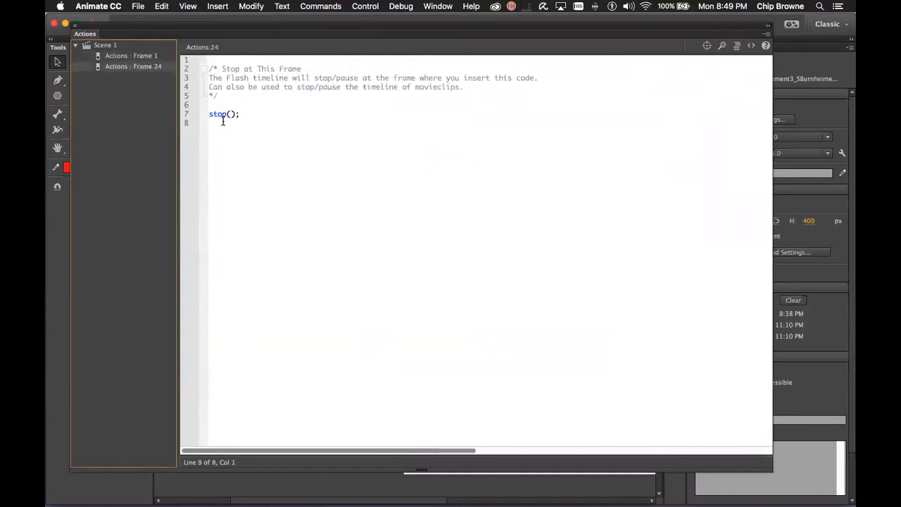
click(209, 113)
text(//)
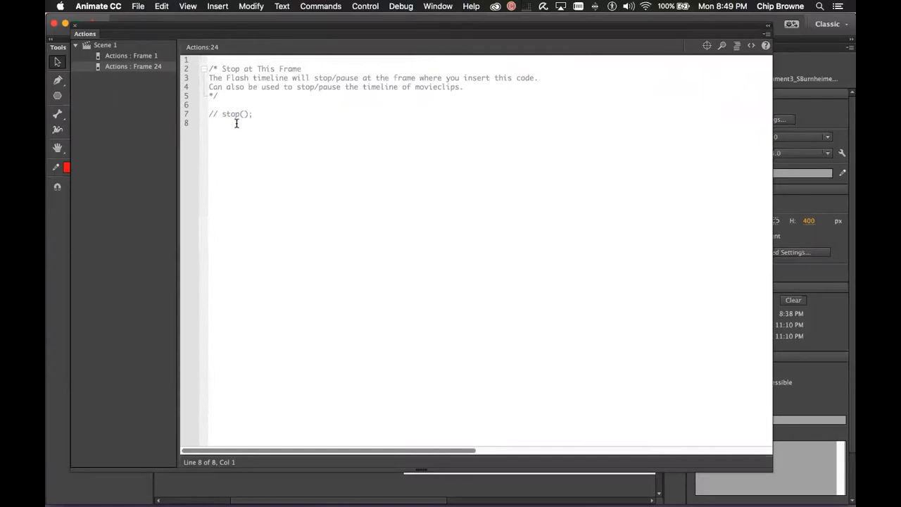
click(74, 25)
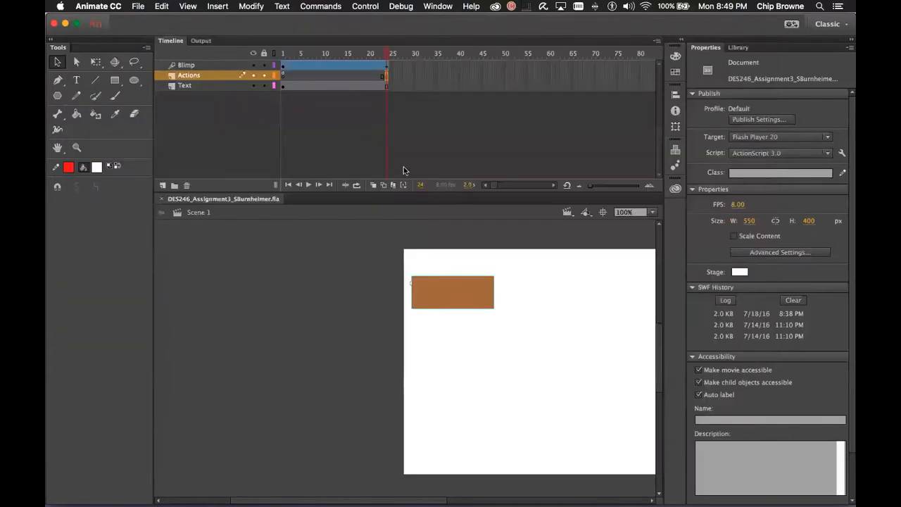
Publish the ad from File > Publish Settings, adding a new 8:50 PM SWF history entry
click(138, 6)
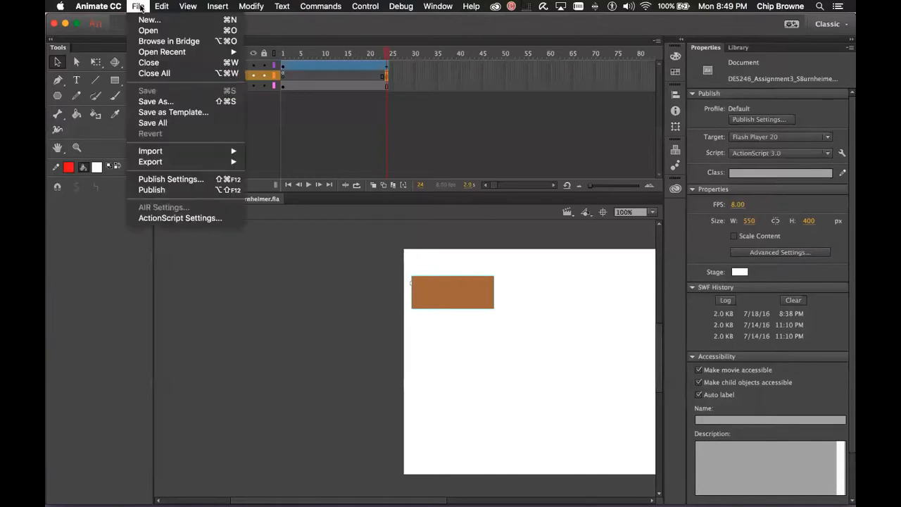
click(204, 180)
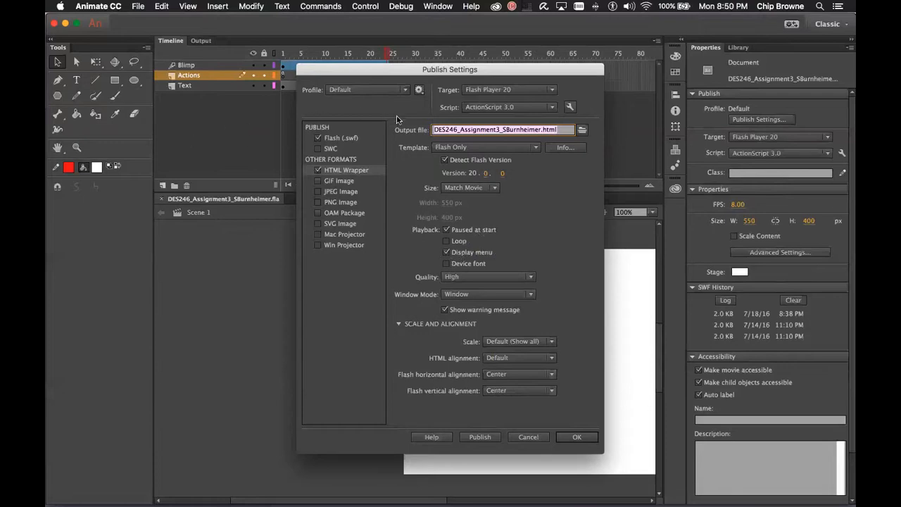
click(575, 437)
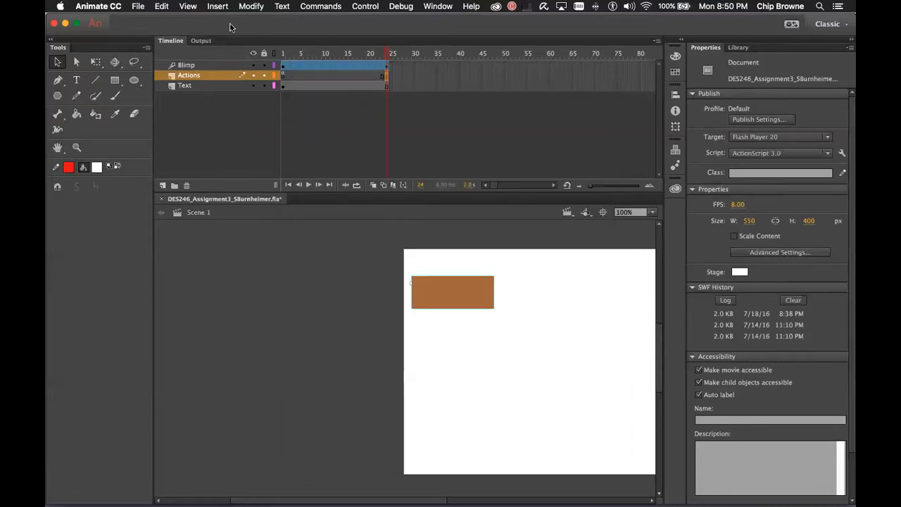
click(137, 7)
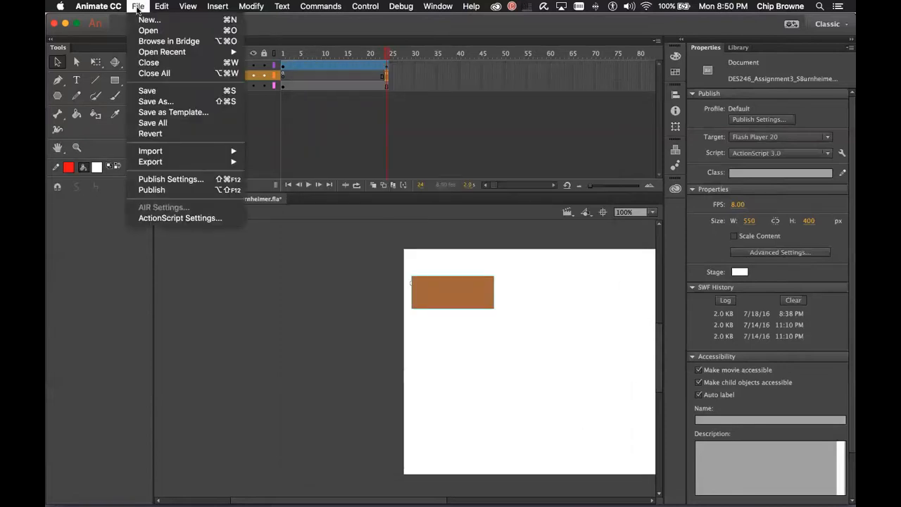
click(231, 180)
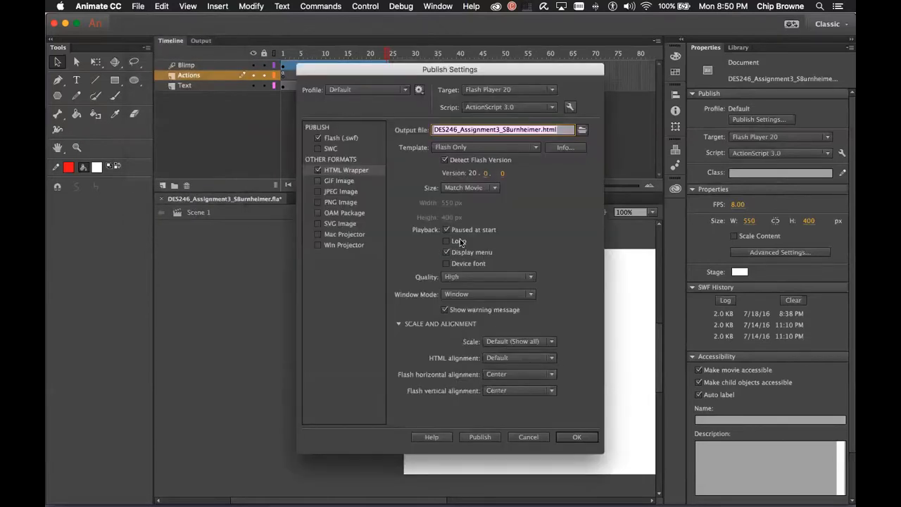
click(480, 436)
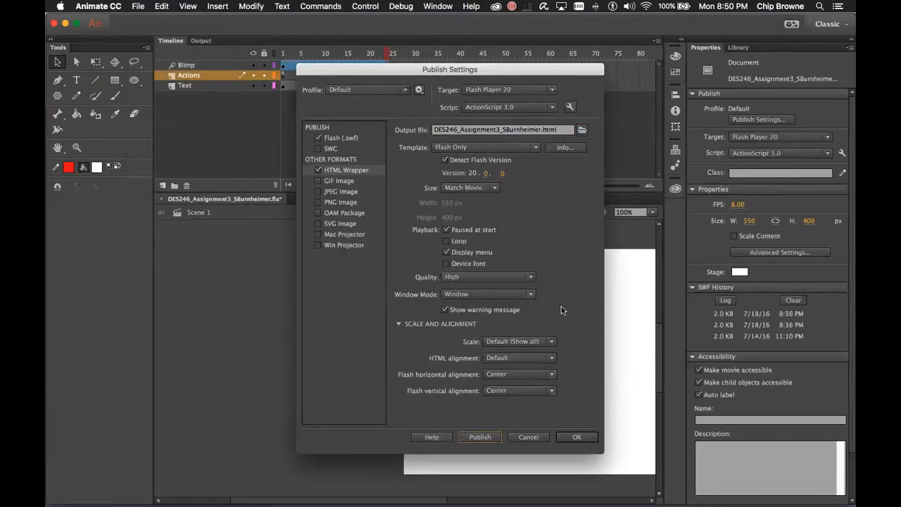
click(573, 437)
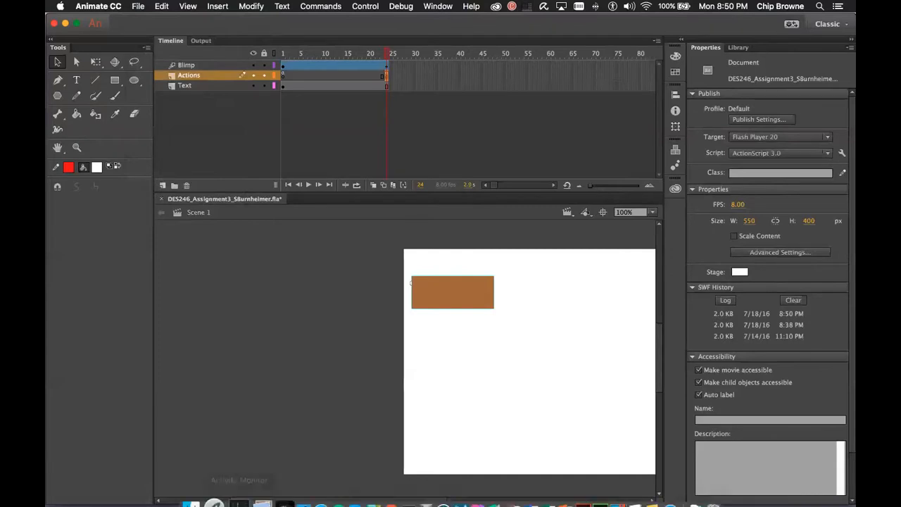
Show the project folder in Finder sorted newest first and select the new HTML file
click(201, 478)
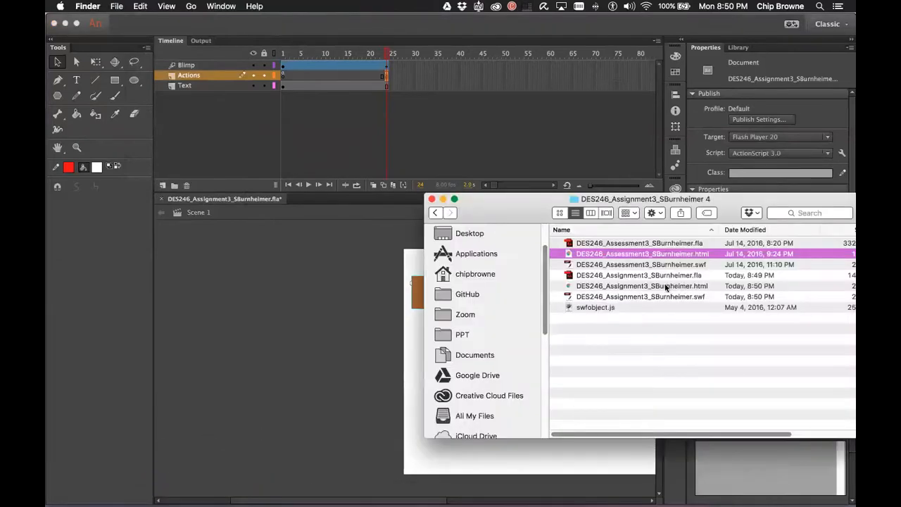
drag(701, 202, 486, 192)
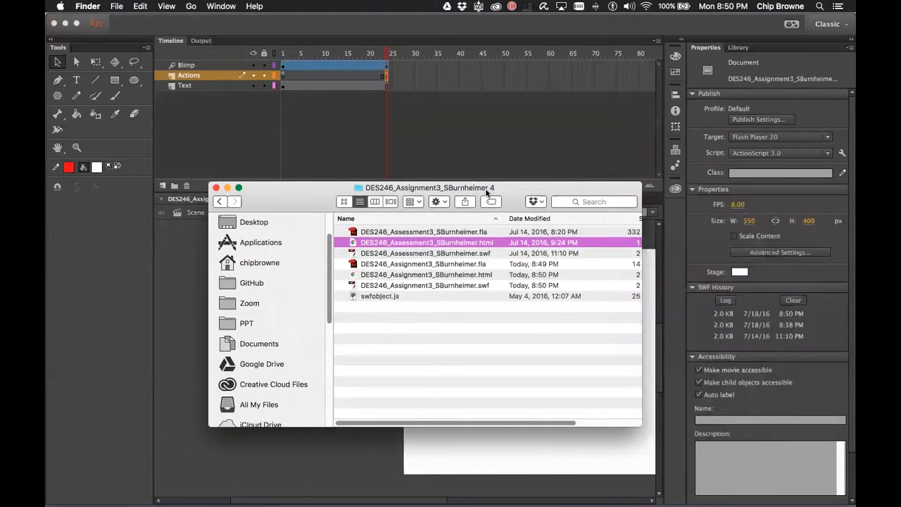
click(540, 219)
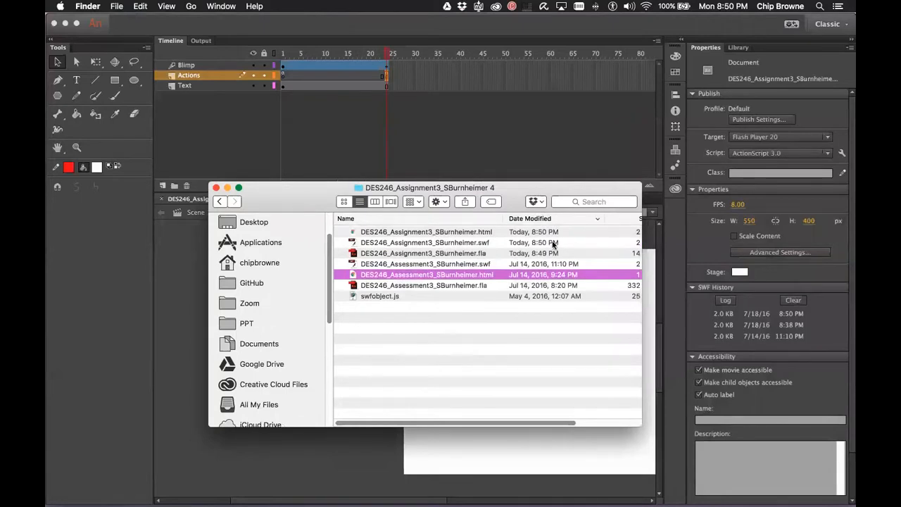
click(490, 233)
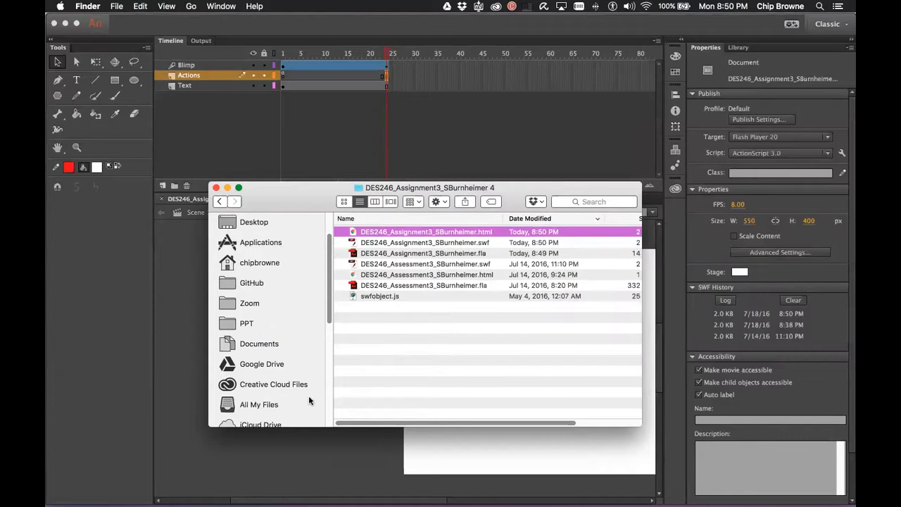
Reopen Animate's Publish Settings and close it without changes
click(88, 6)
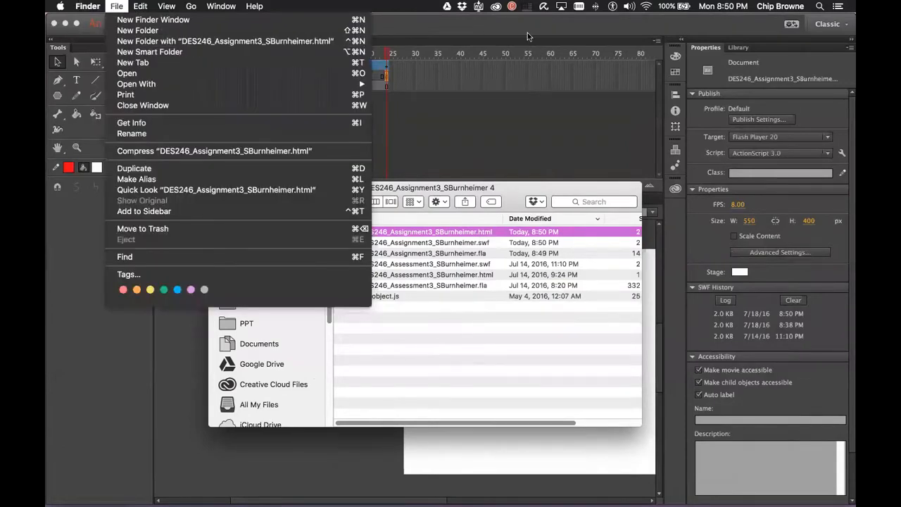
click(527, 32)
click(117, 6)
mouse_move(144, 9)
click(210, 180)
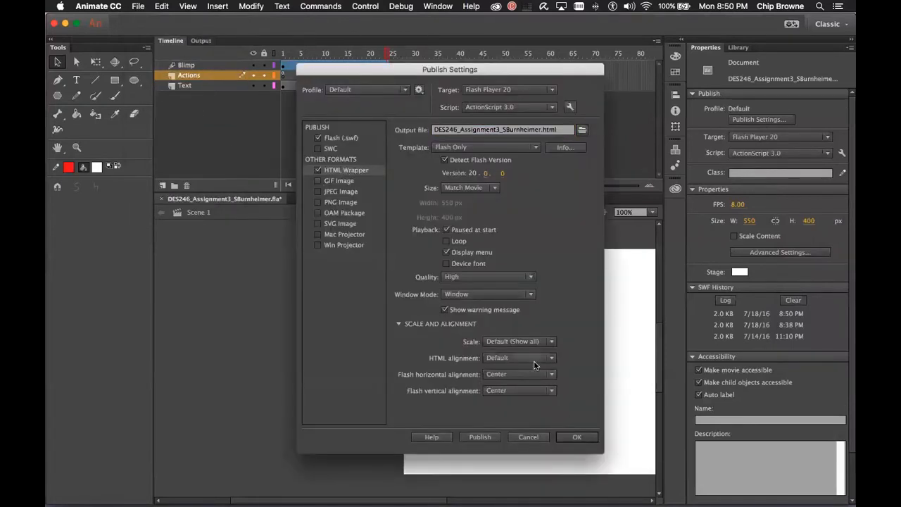
click(528, 437)
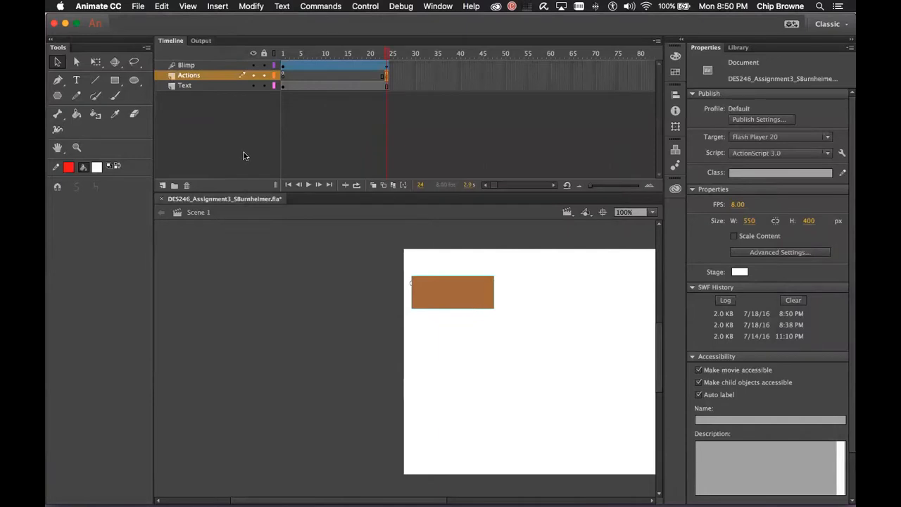
scroll(319, 155, right, 3)
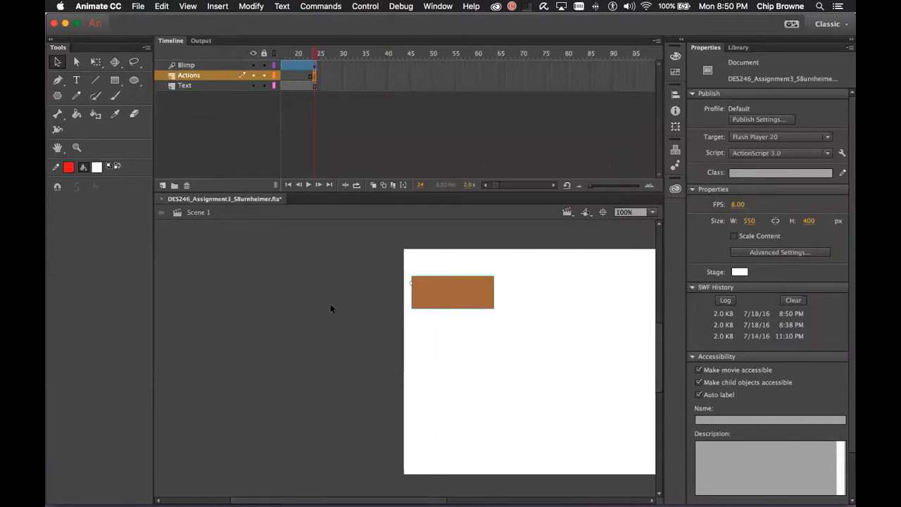
Compare the published .html and .swf files with the .fla source in Finder
key(super+Tab)
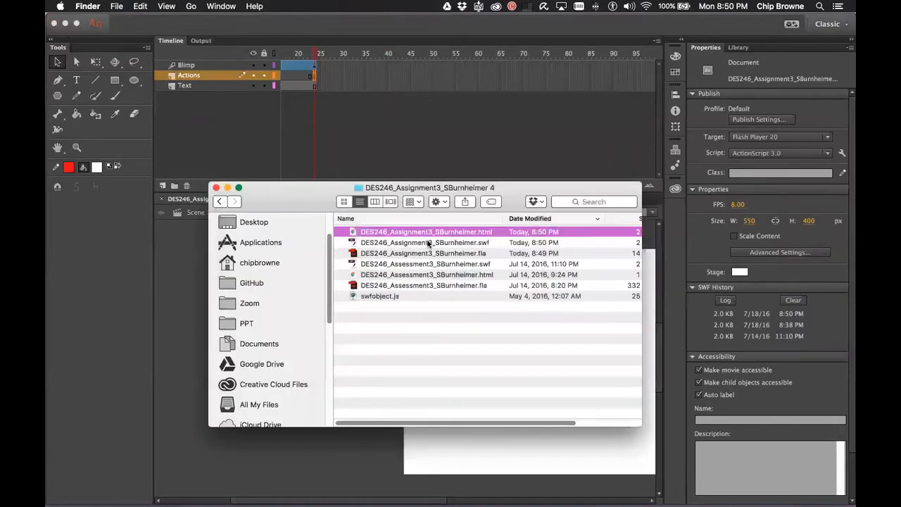
click(485, 244)
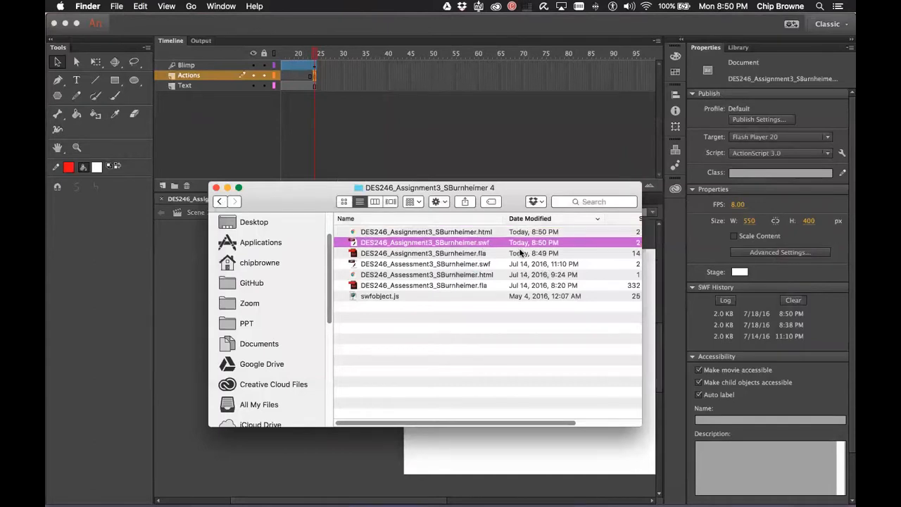
scroll(540, 251, right, 1)
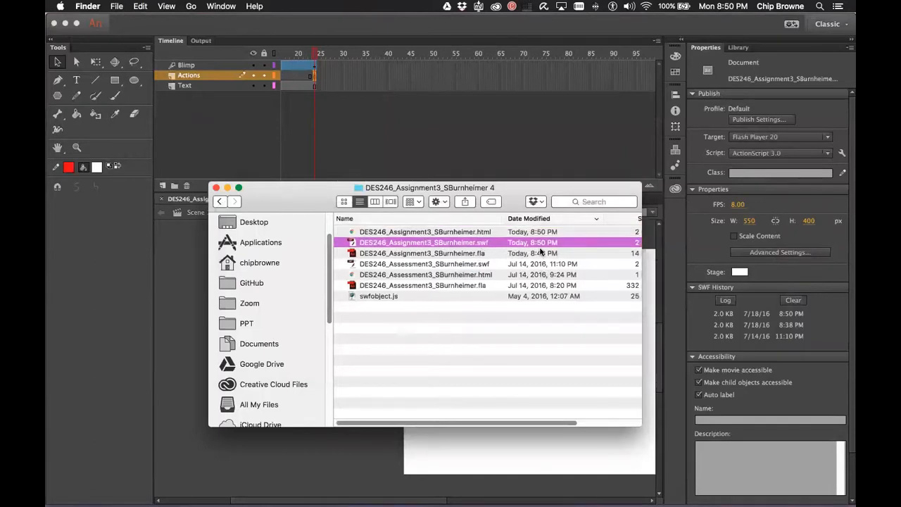
click(478, 254)
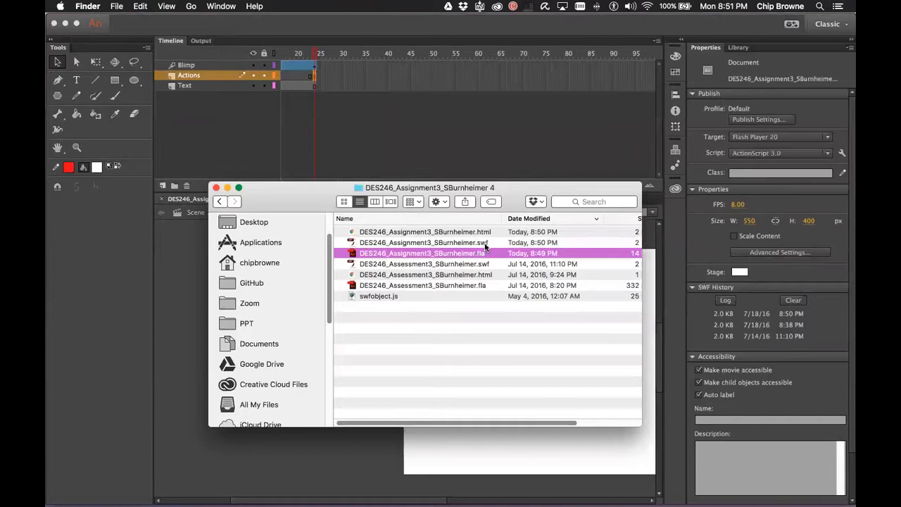
click(486, 243)
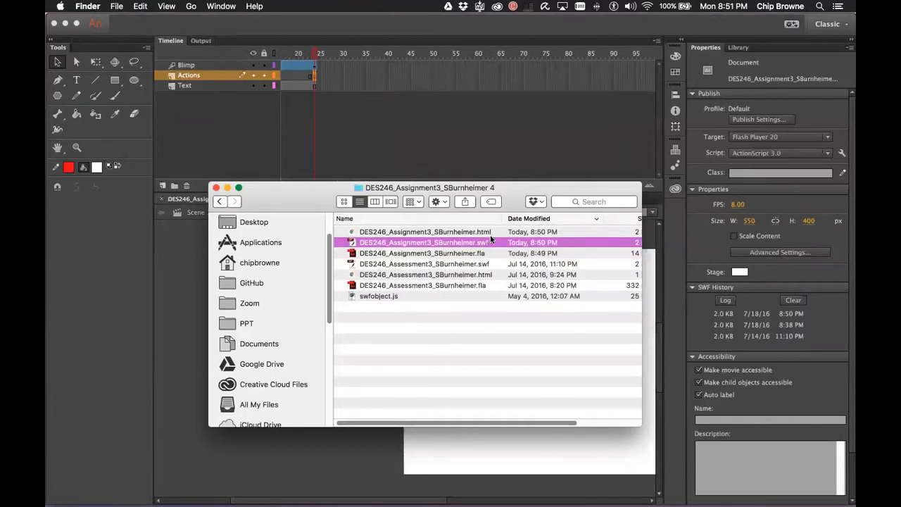
click(491, 232)
click(485, 243)
click(491, 232)
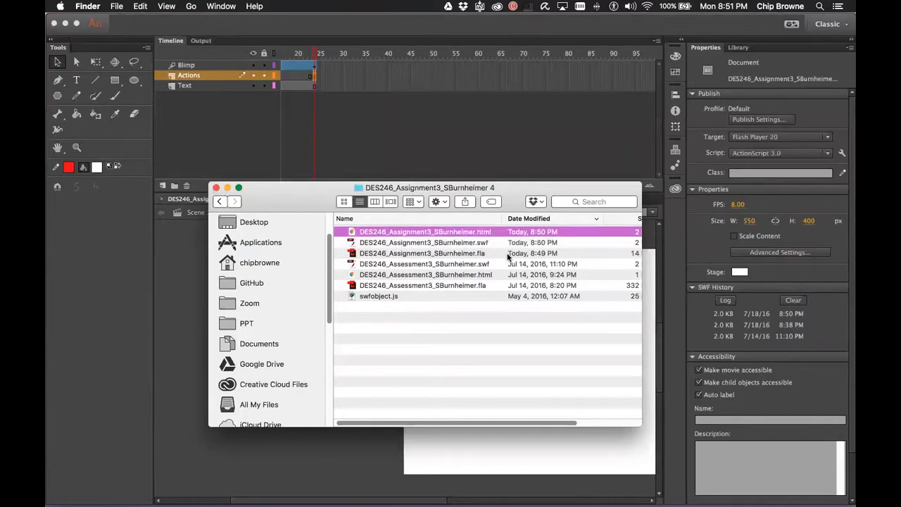
click(491, 243)
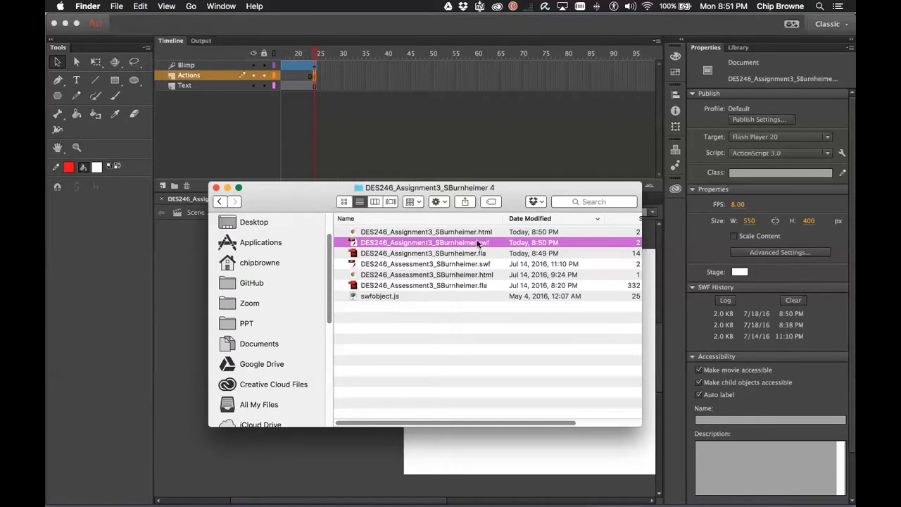
Open the published .html page in Chrome and toggle the Let's Fly button to play and pause
double_click(392, 232)
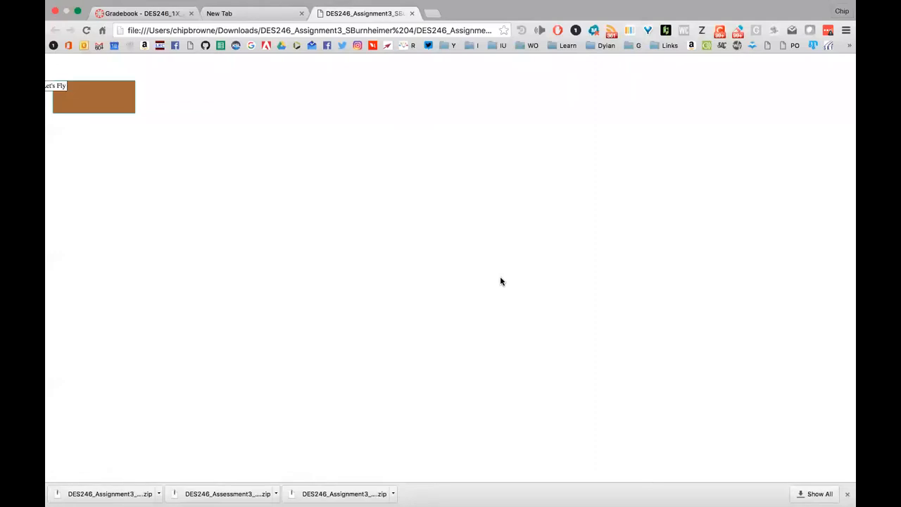
click(88, 95)
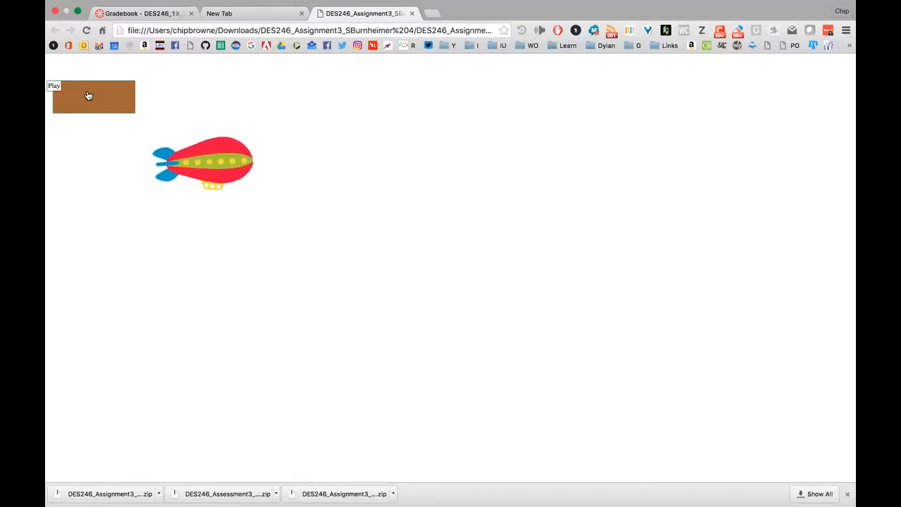
click(88, 96)
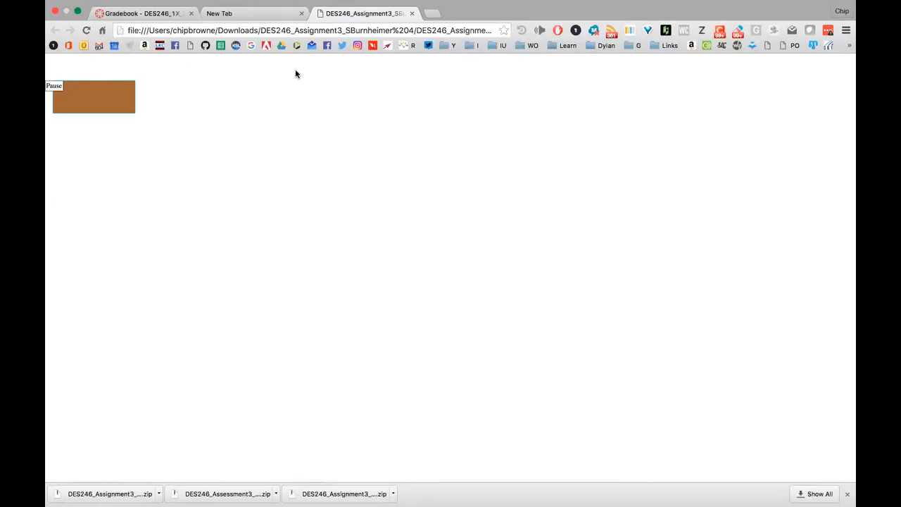
Reload the page twice, starting the blimp flying again each time
click(86, 31)
click(100, 95)
click(86, 31)
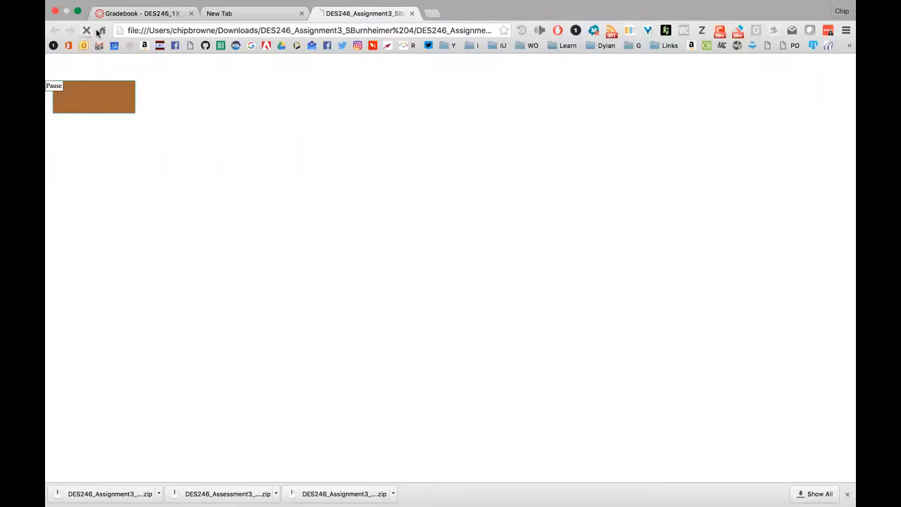
click(115, 95)
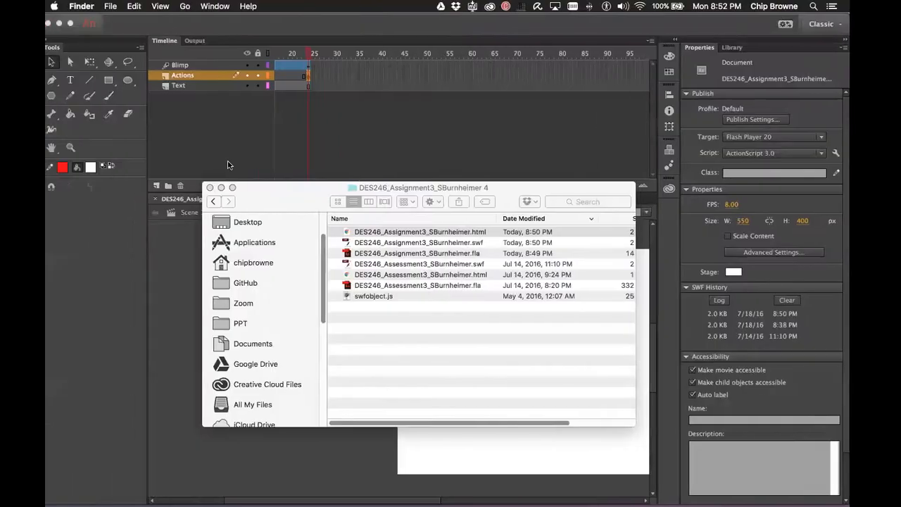
Open the Actions panel in Animate and switch to the Frame 1 script
click(349, 121)
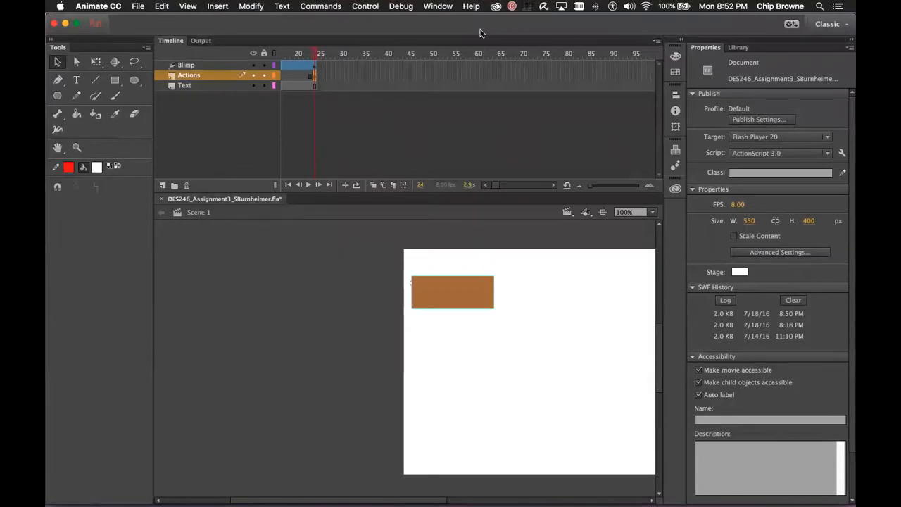
click(442, 6)
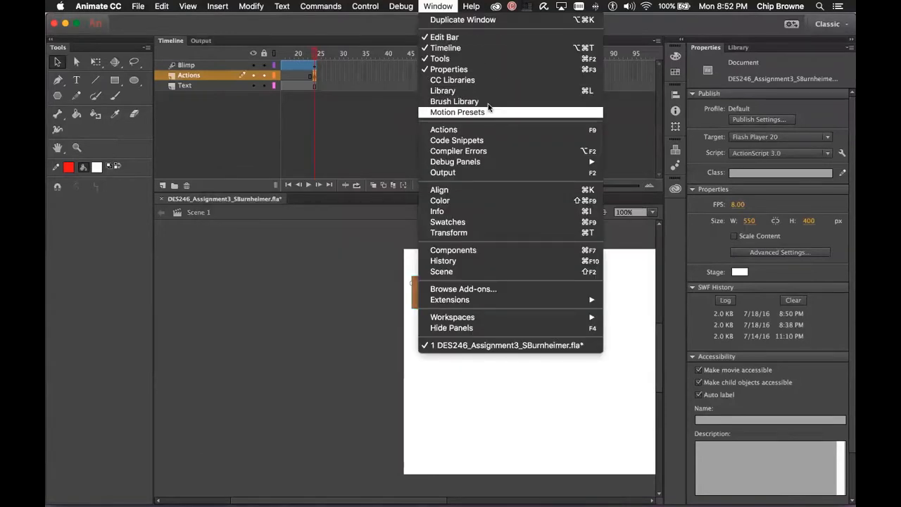
click(487, 130)
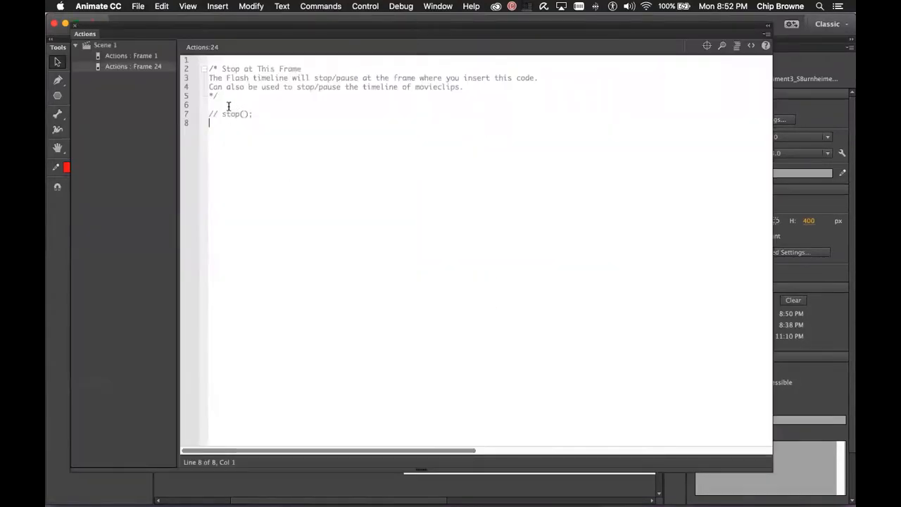
triple_click(268, 111)
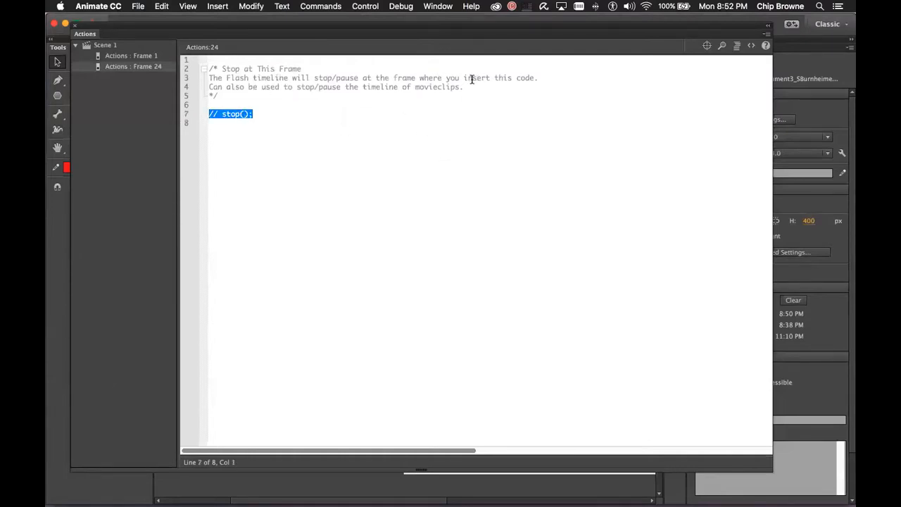
click(130, 55)
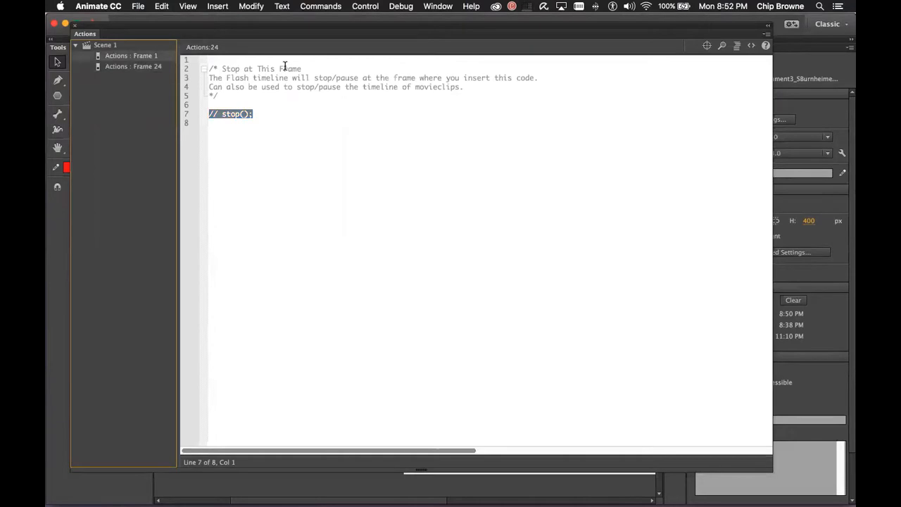
drag(285, 60, 204, 60)
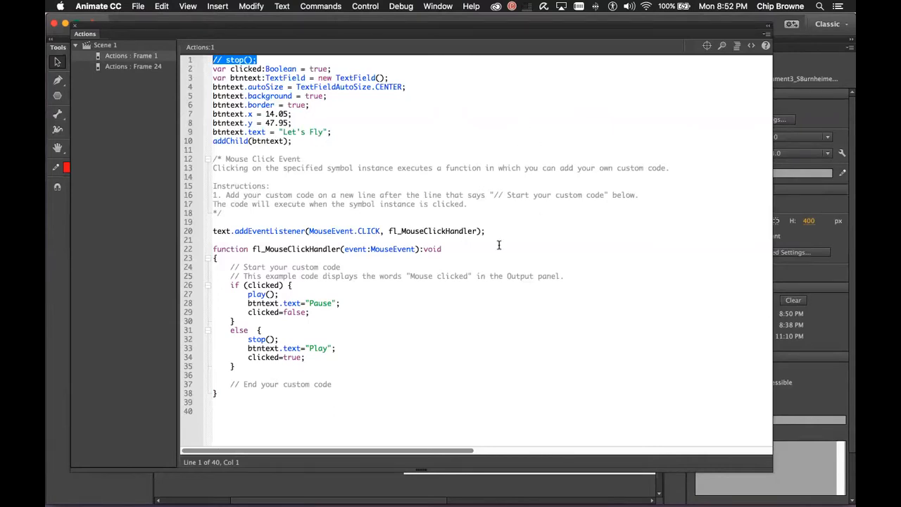
Change the button label on line 33 from "Play" to "Let's Fly", matching line 9
click(339, 284)
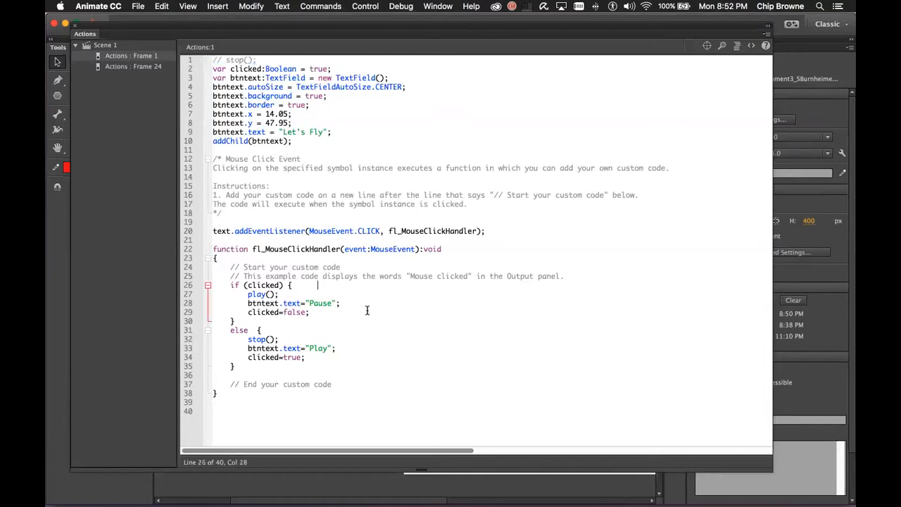
click(311, 346)
text(Let's)
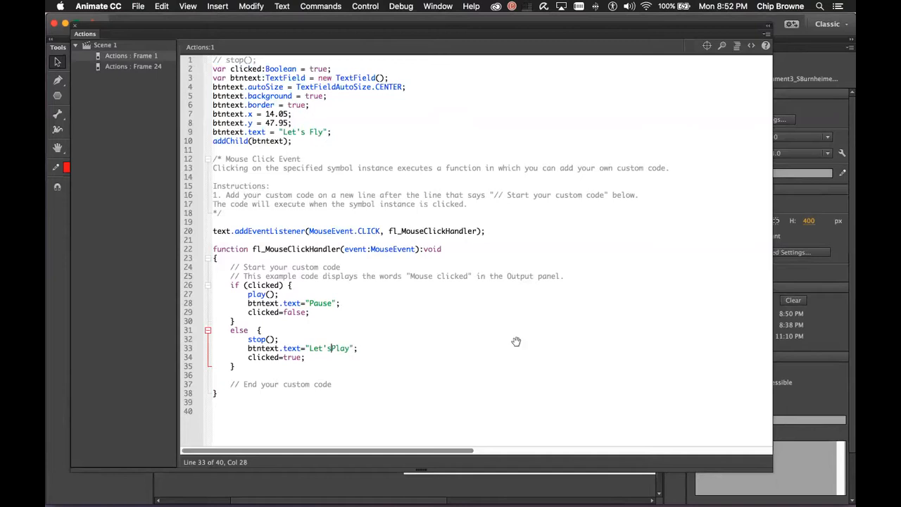
key(shift+Right)
key(shift+Right)
key(shift+Right)
text(Fly)
key(BackSpace)
click(502, 285)
drag(282, 132, 335, 134)
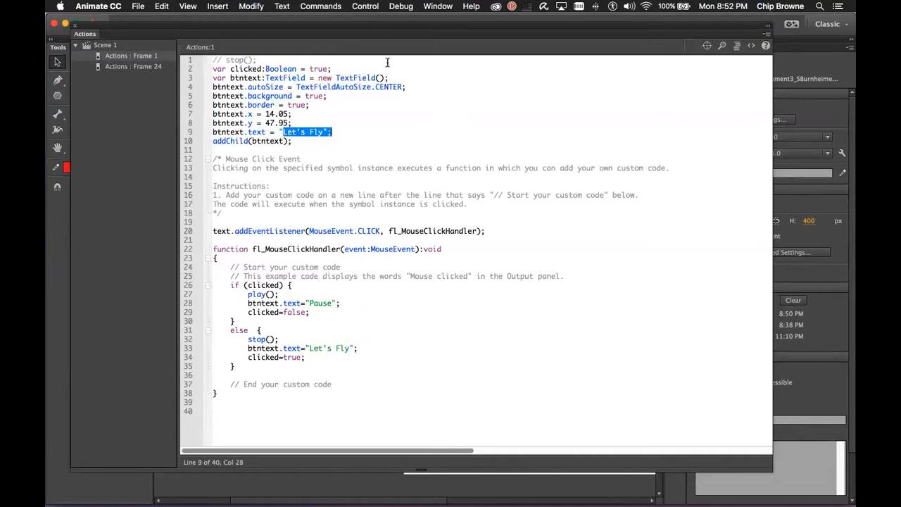
click(405, 8)
Test the movie in Animate, toggling the blimp's button between Pause and Let's Fly
mouse_move(365, 7)
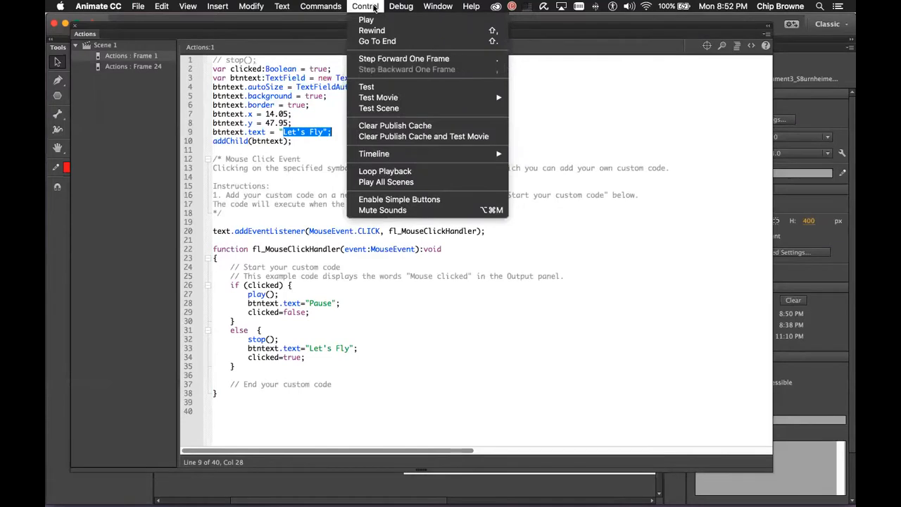
mouse_move(447, 99)
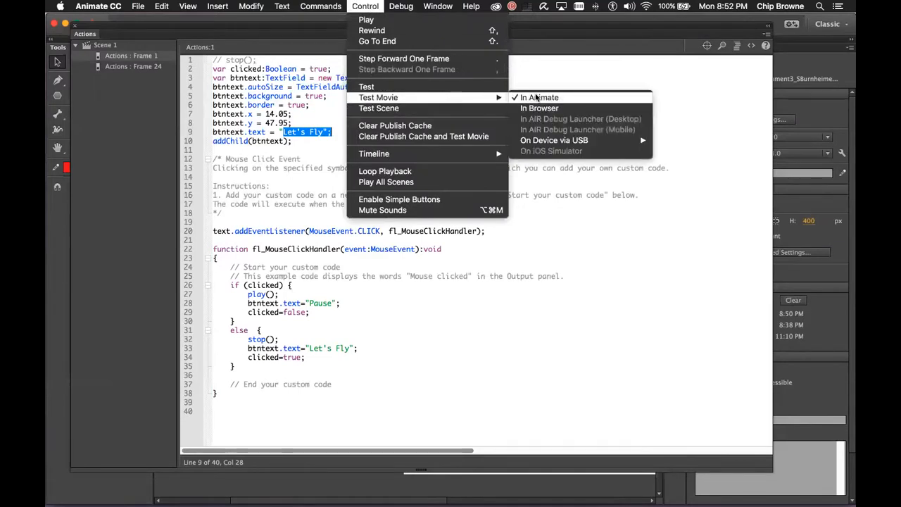
click(539, 97)
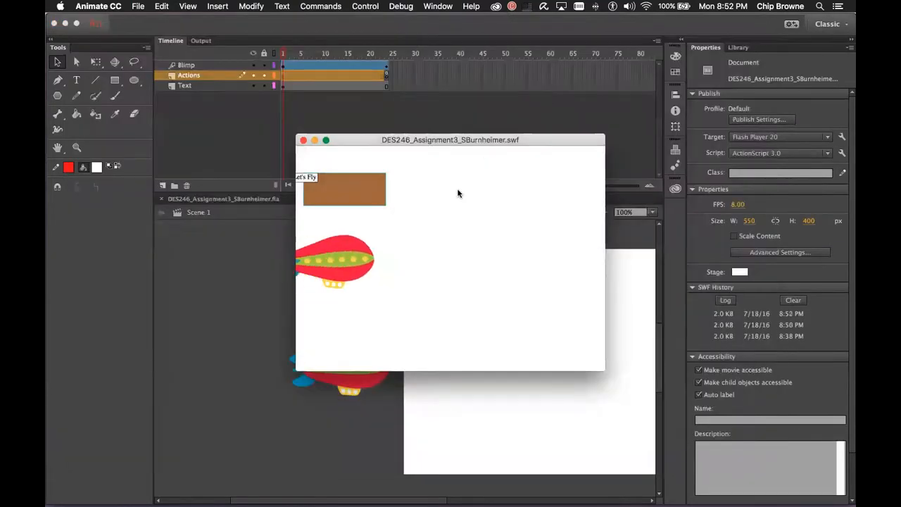
click(332, 190)
click(332, 190)
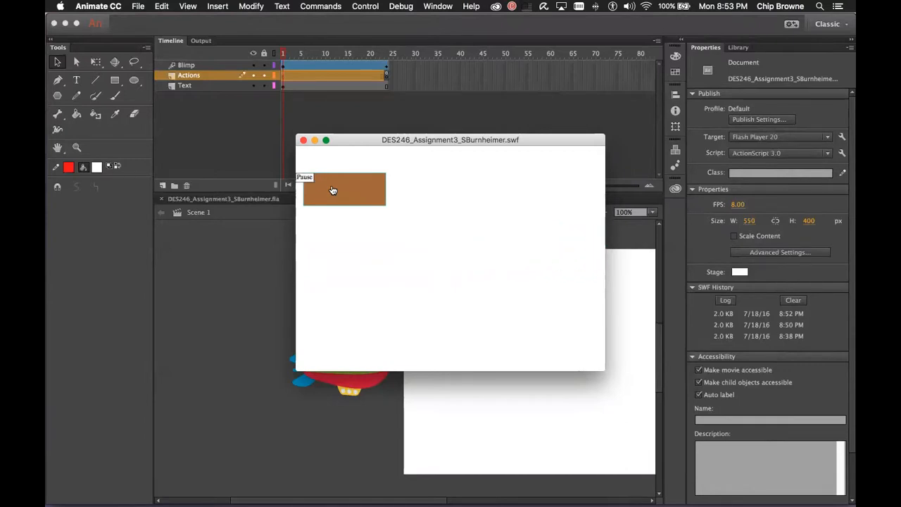
click(405, 120)
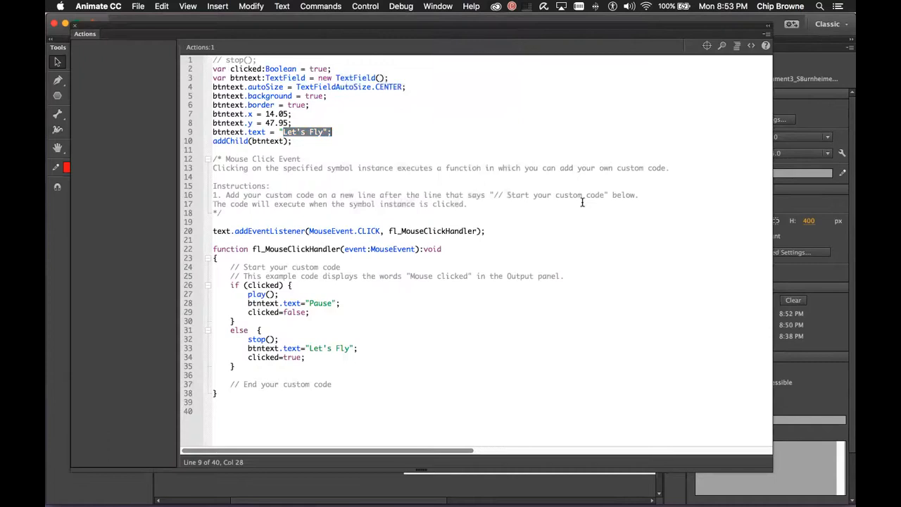
Review the "Let's Fly" labels on lines 9 and 33 of the Frame 1 script
click(339, 196)
drag(283, 131, 322, 131)
drag(310, 348, 357, 348)
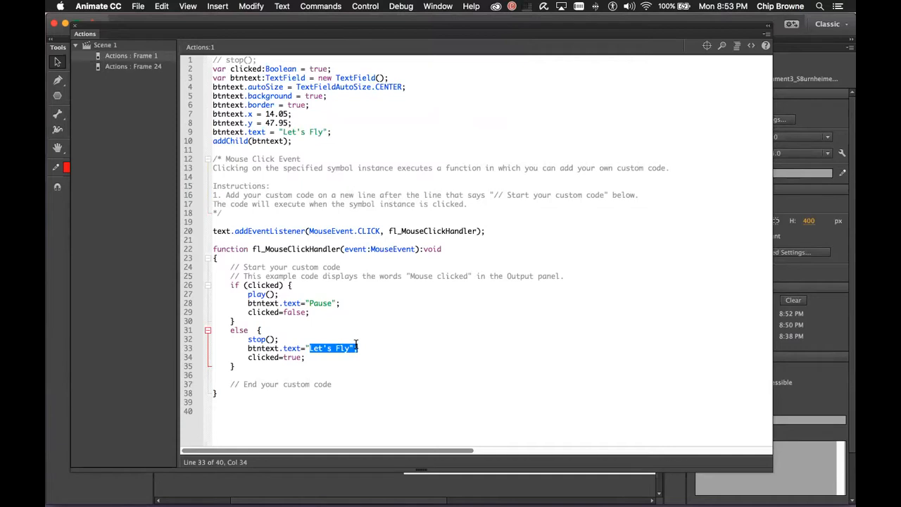
click(380, 281)
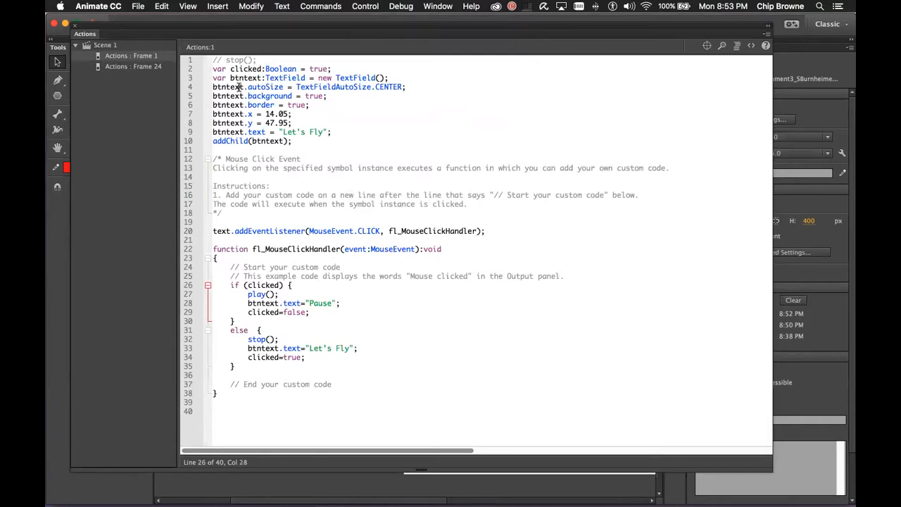
Switch over to open the DES246_Assessment3_SBurnheimer.fla Canvas document
click(477, 6)
click(368, 59)
key(super+Tab)
key(super+Tab)
key(super+Tab)
key(super+Tab)
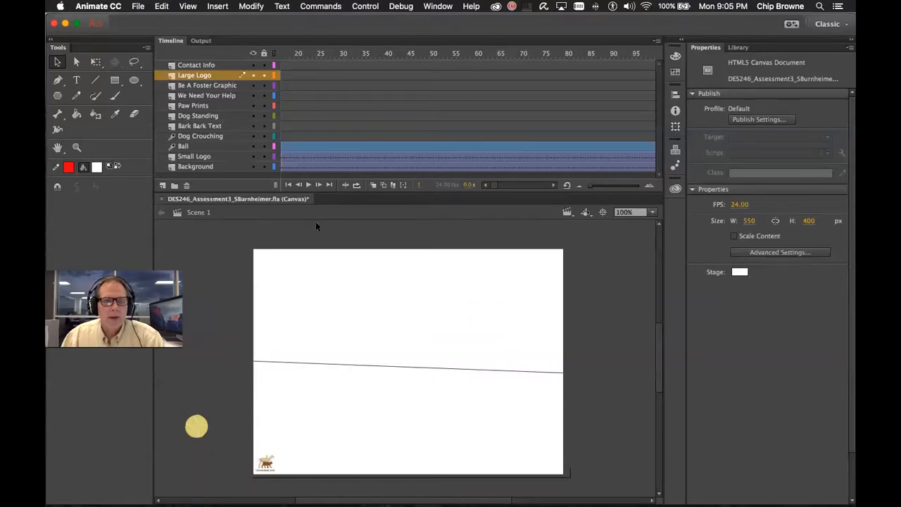
click(139, 7)
click(150, 19)
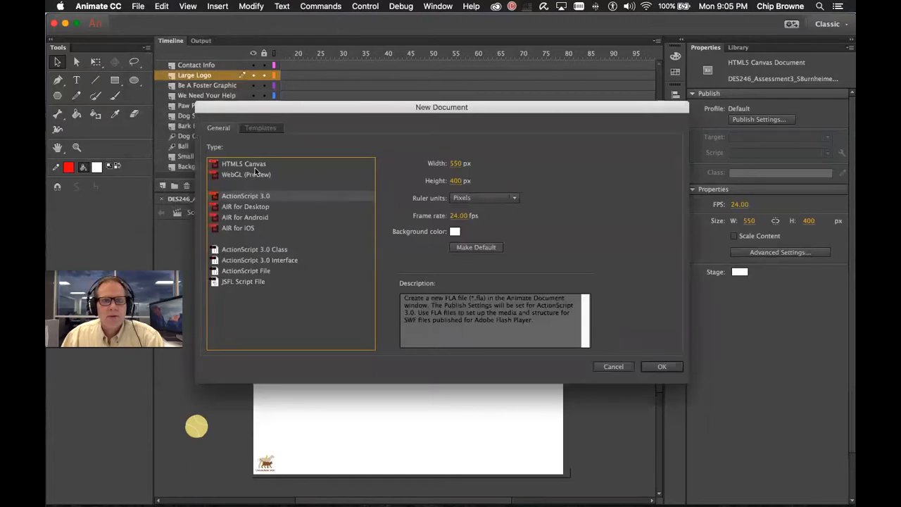
click(257, 166)
click(284, 198)
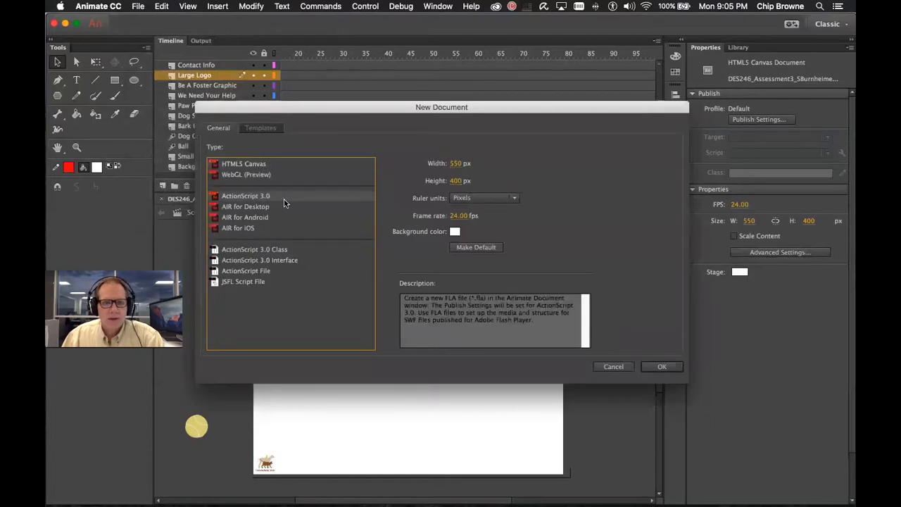
click(613, 366)
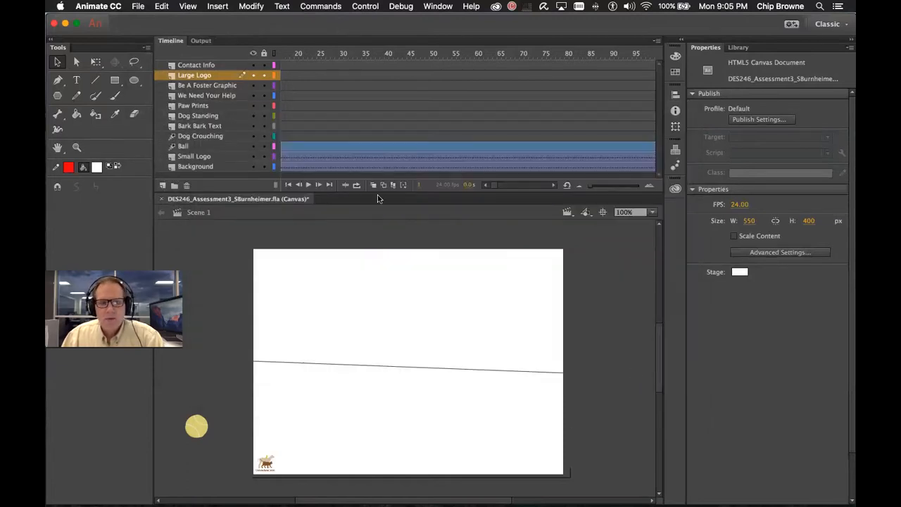
scroll(476, 309, left, 5)
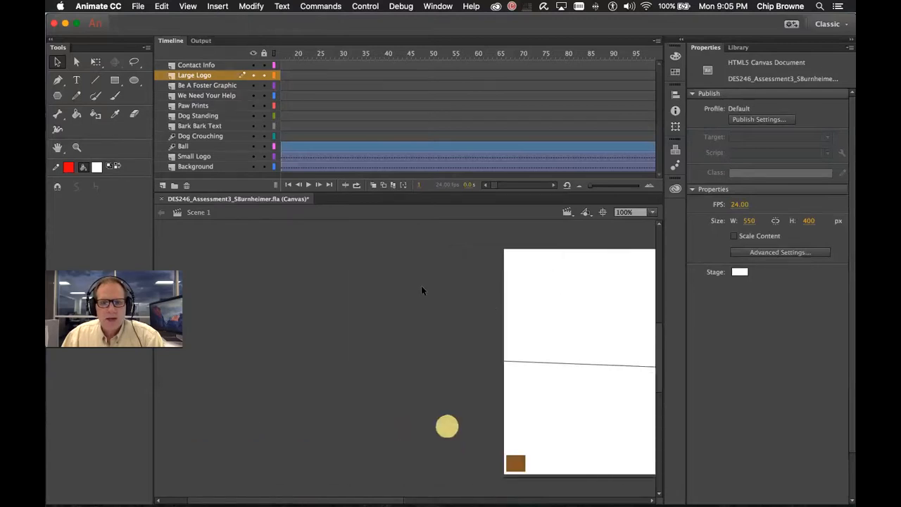
scroll(536, 294, right, 7)
scroll(536, 294, left, 4)
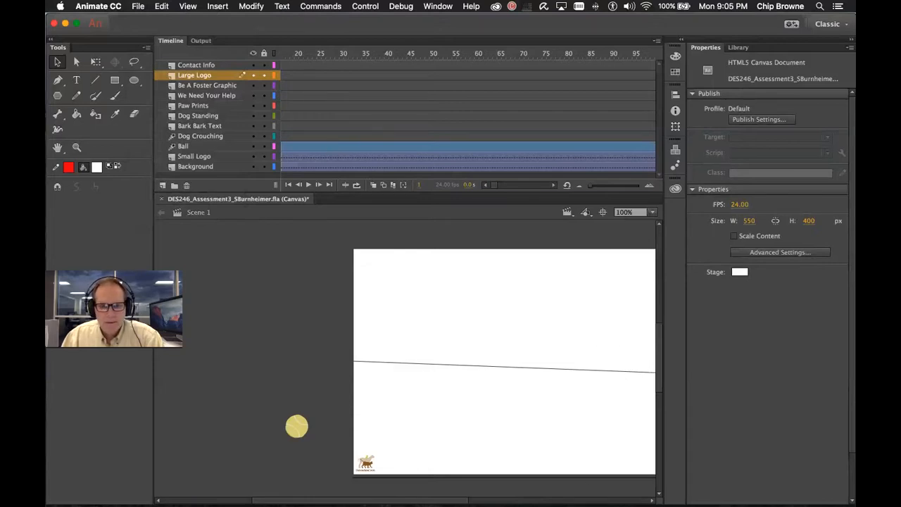
scroll(426, 362, right, 5)
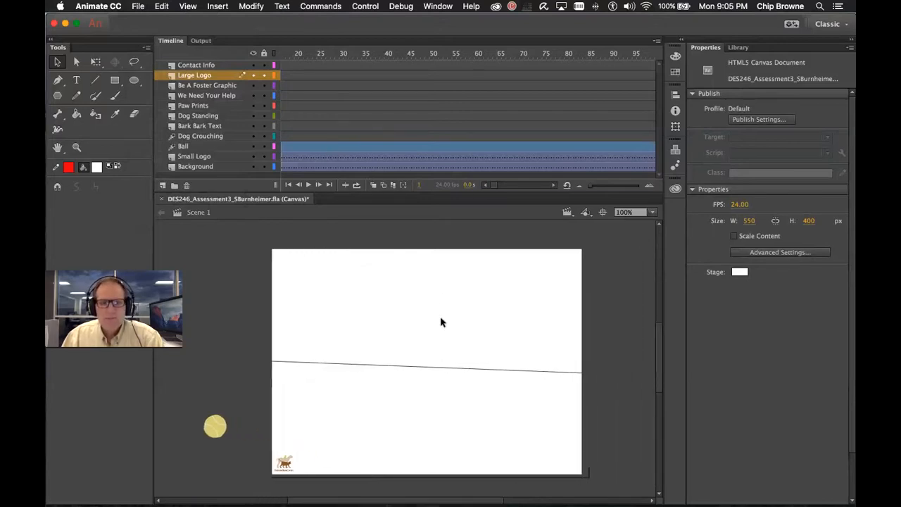
scroll(432, 253, left, 15)
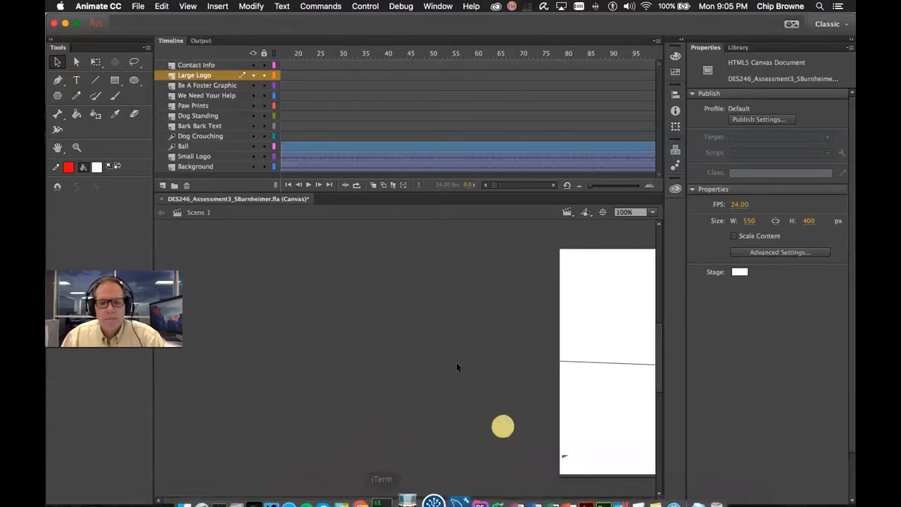
scroll(461, 362, right, 13)
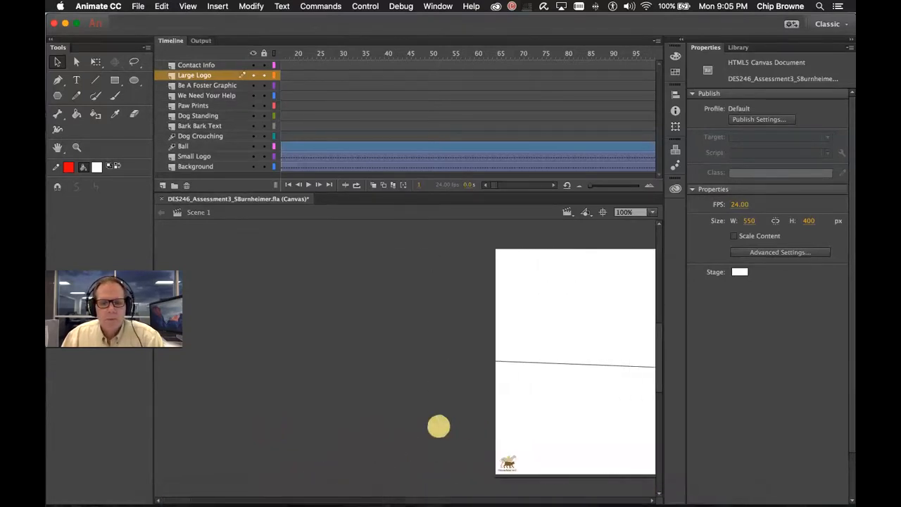
Confirm the Large Logo frame has no scripts in the Actions panel, then switch to Chrome
click(438, 6)
click(482, 129)
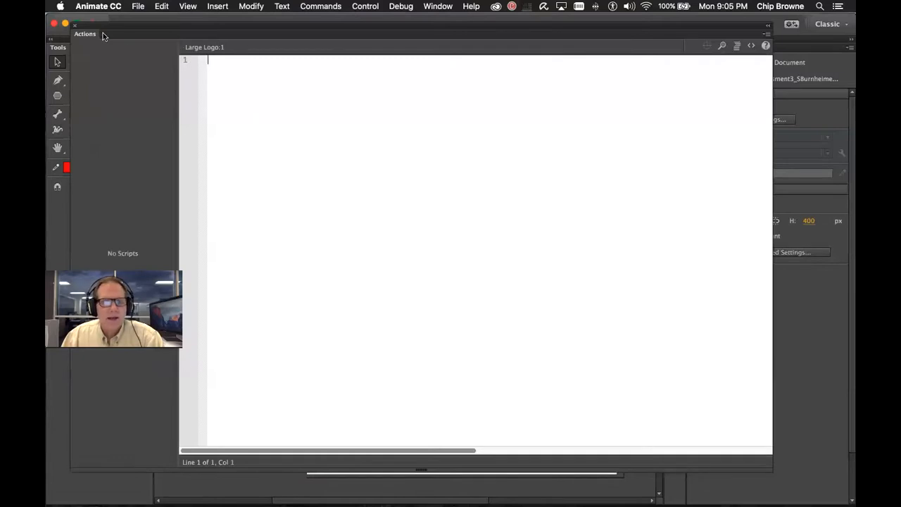
click(74, 28)
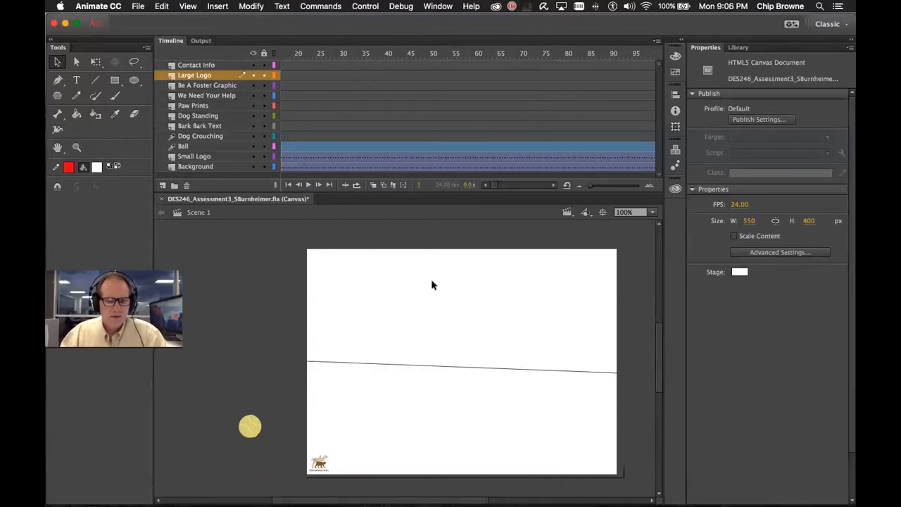
key(super+Tab)
key(super+Tab)
key(super+Tab)
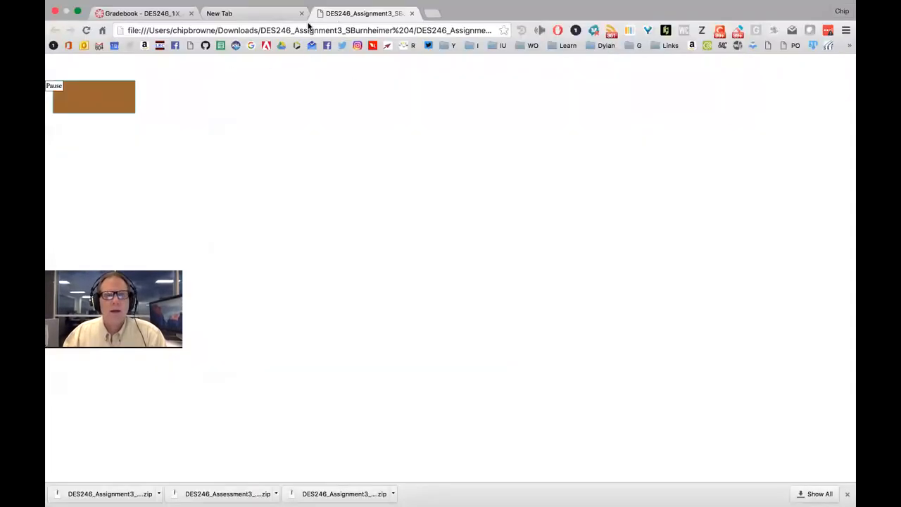
Close the extra Chrome tabs and go to the Canvas login via the IU bookmark
click(192, 13)
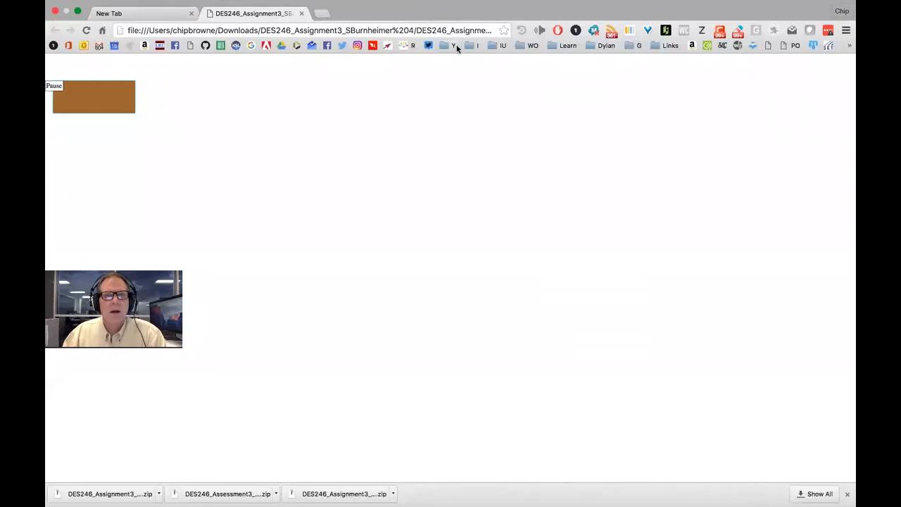
click(494, 46)
mouse_move(562, 65)
click(626, 61)
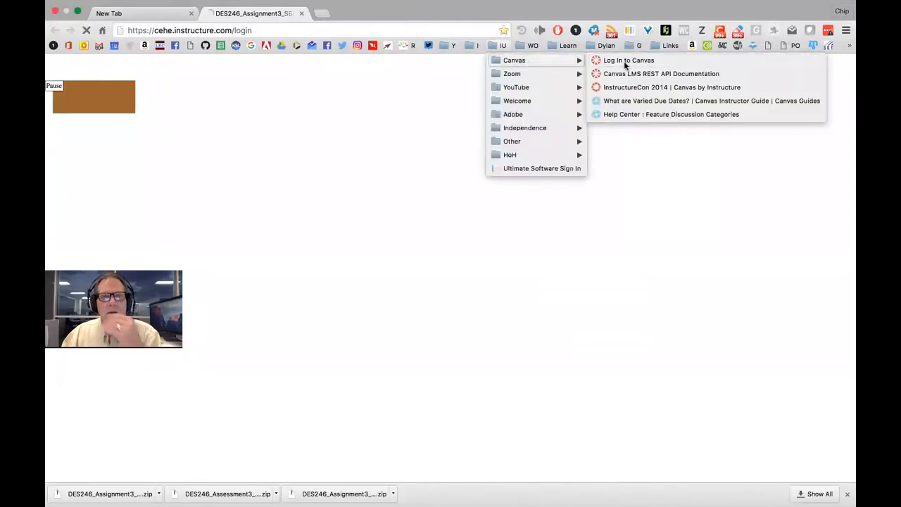
click(190, 14)
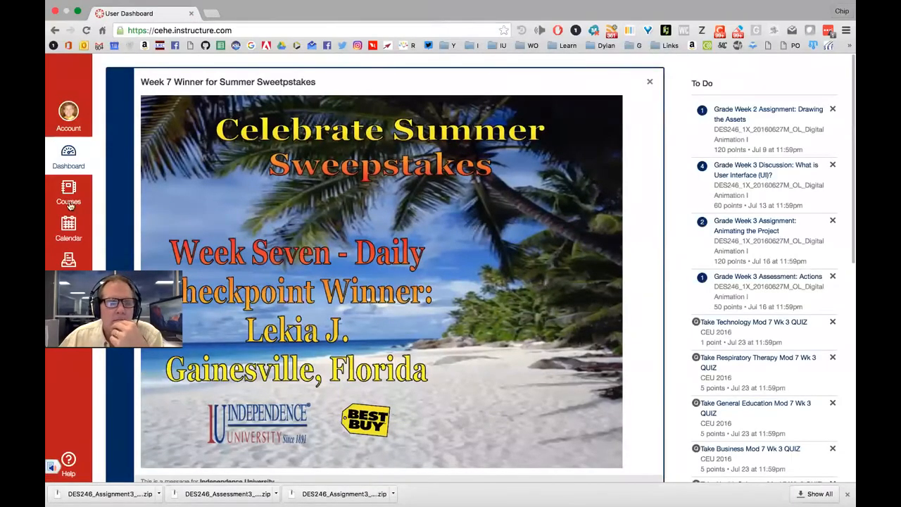
Open the DES246 Digital Animation I course and its Week 4 final assessment assignment
click(66, 262)
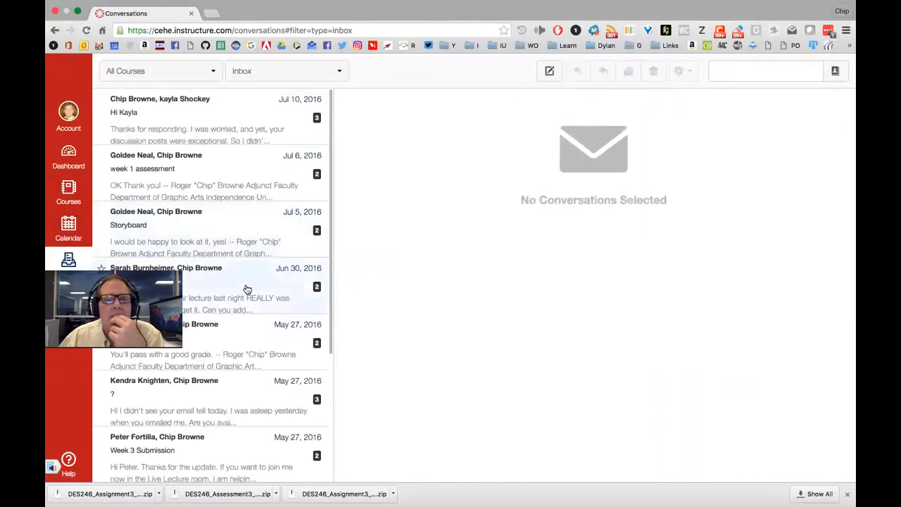
click(73, 219)
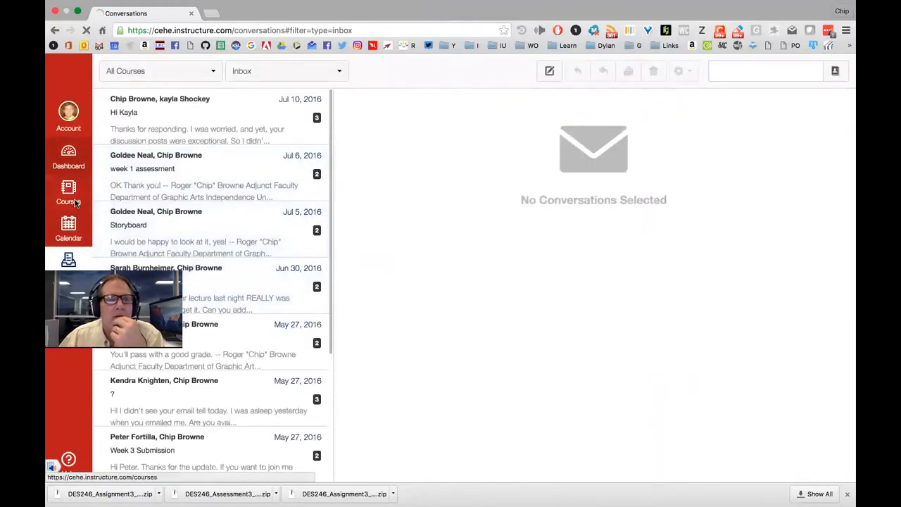
click(69, 157)
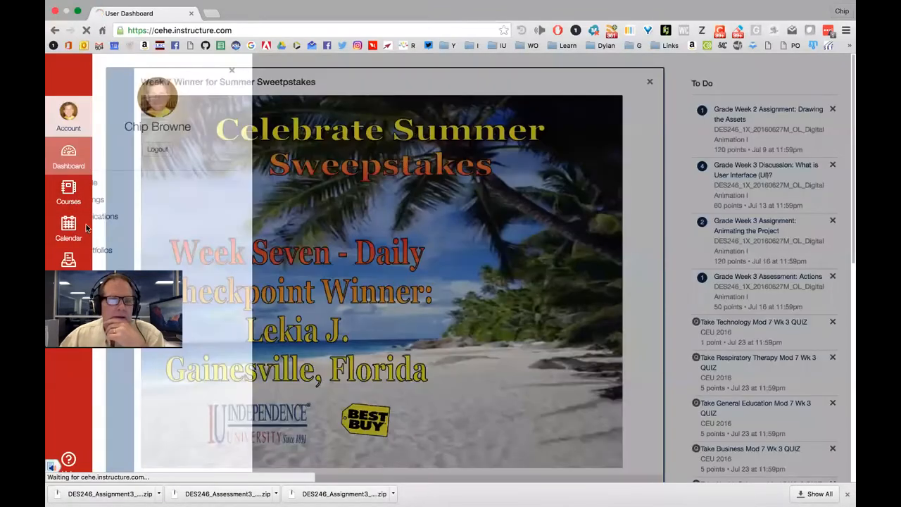
click(88, 228)
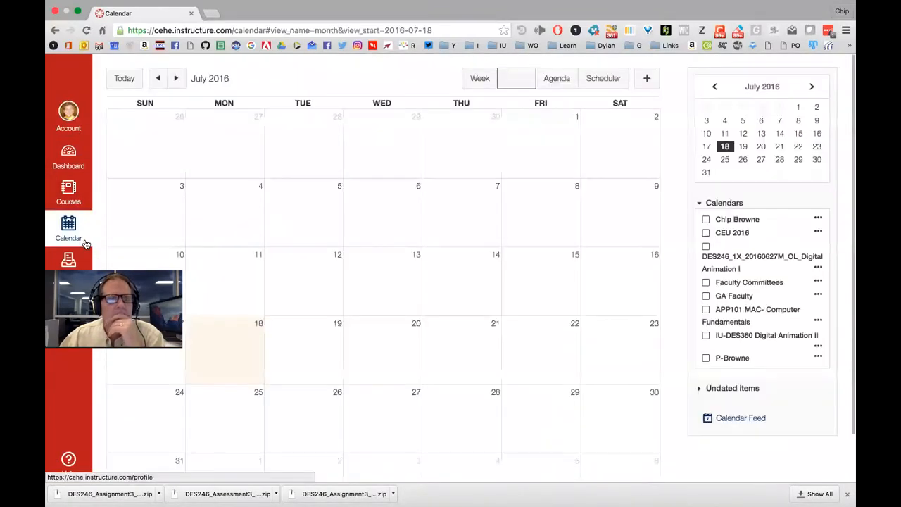
click(69, 190)
click(162, 105)
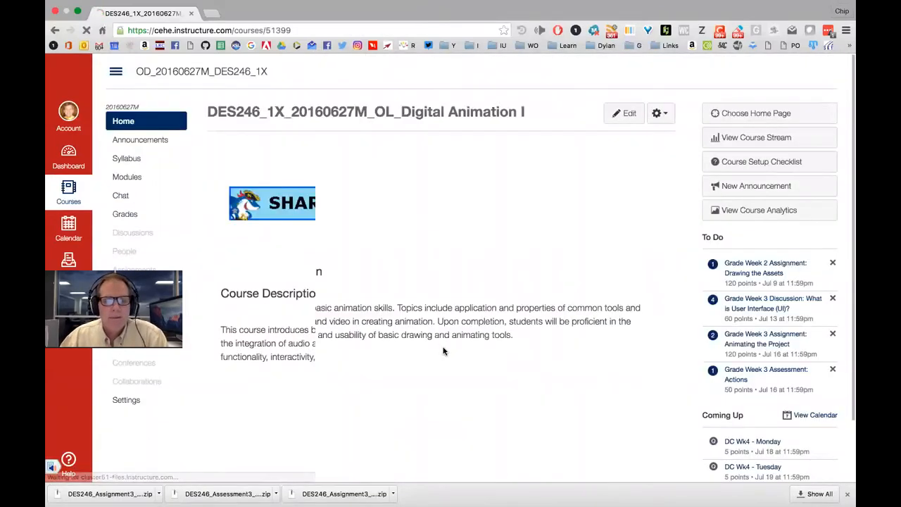
scroll(352, 310, down, 3)
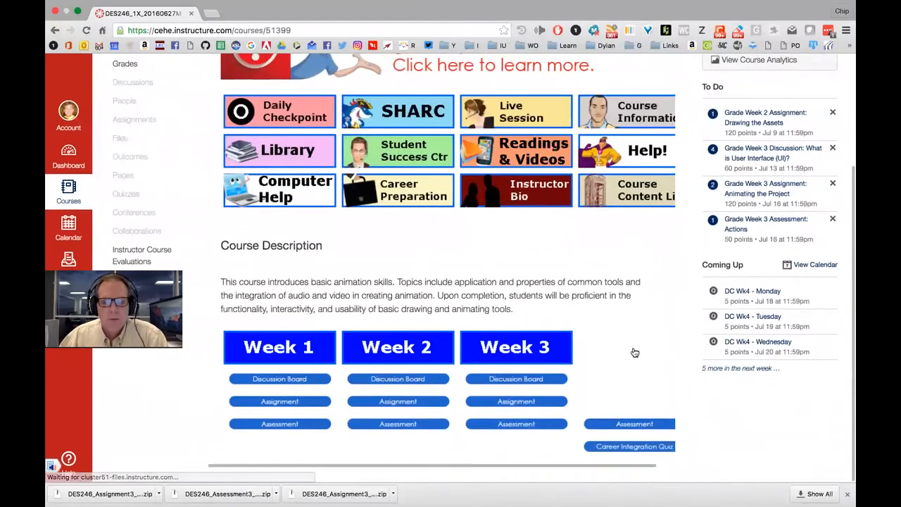
click(671, 404)
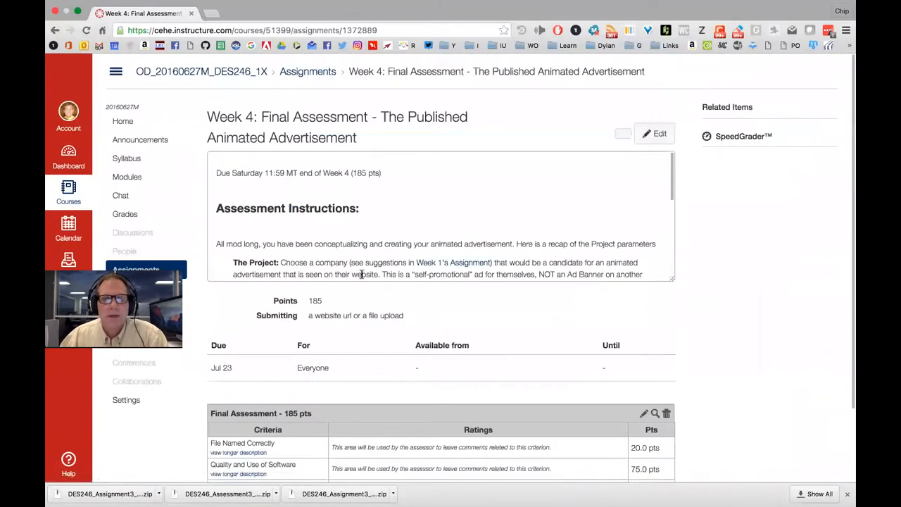
scroll(514, 211, down, 3)
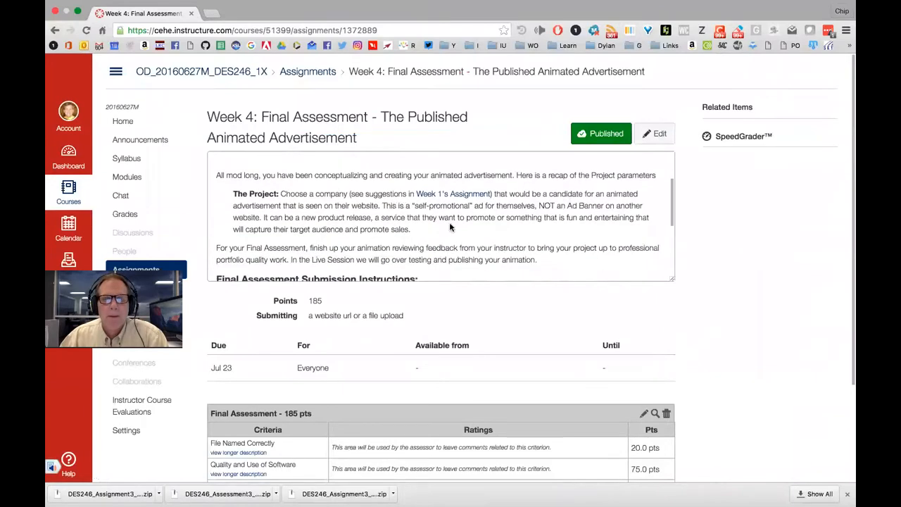
scroll(549, 241, down, 3)
scroll(354, 243, down, 1)
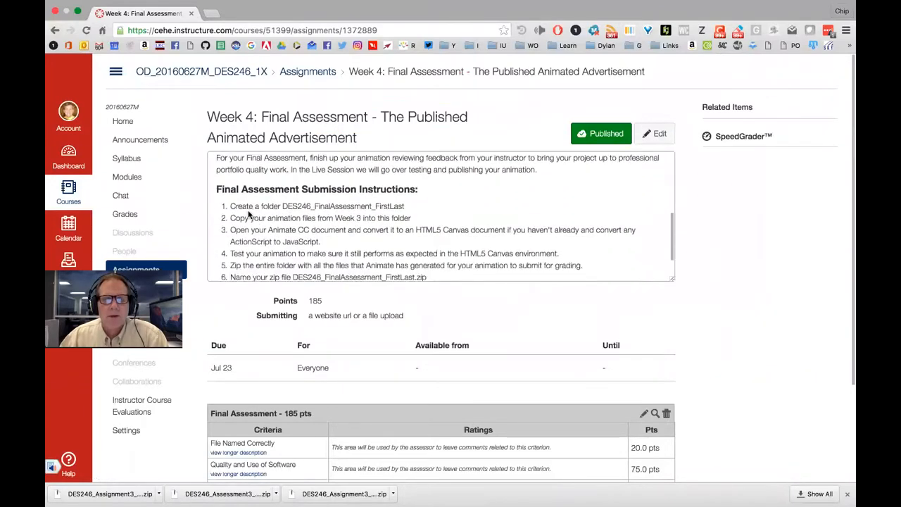
scroll(368, 234, down, 2)
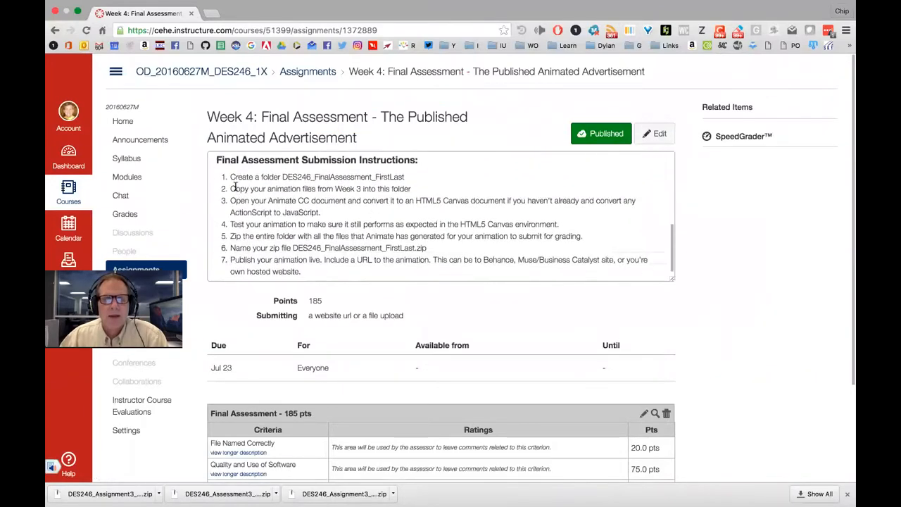
scroll(462, 198, up, 1)
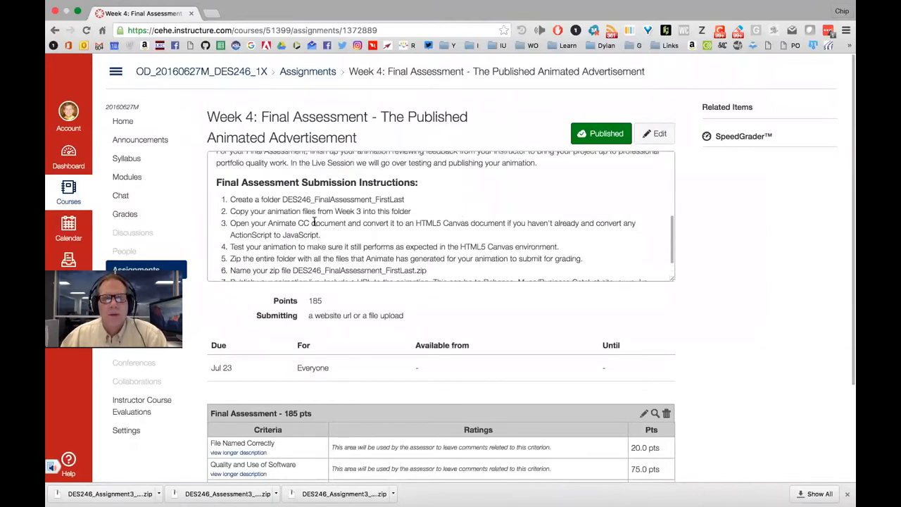
scroll(464, 221, down, 2)
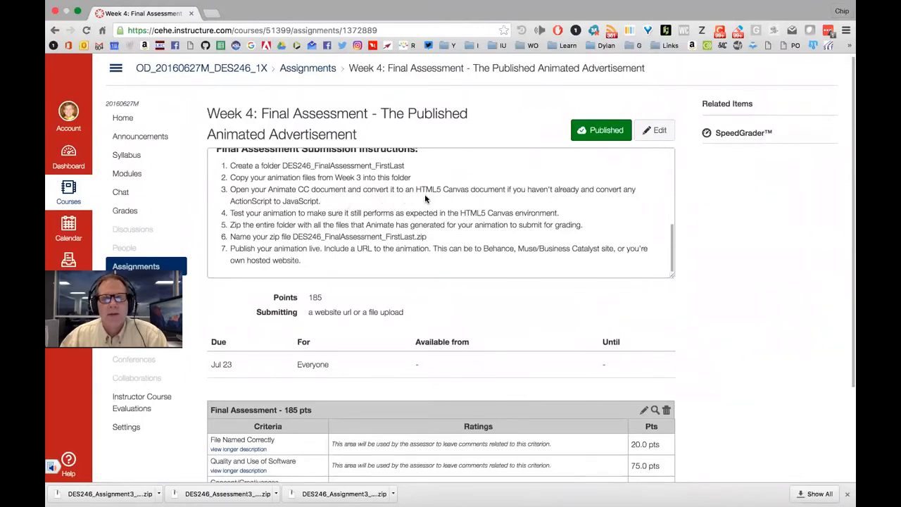
scroll(627, 192, down, 1)
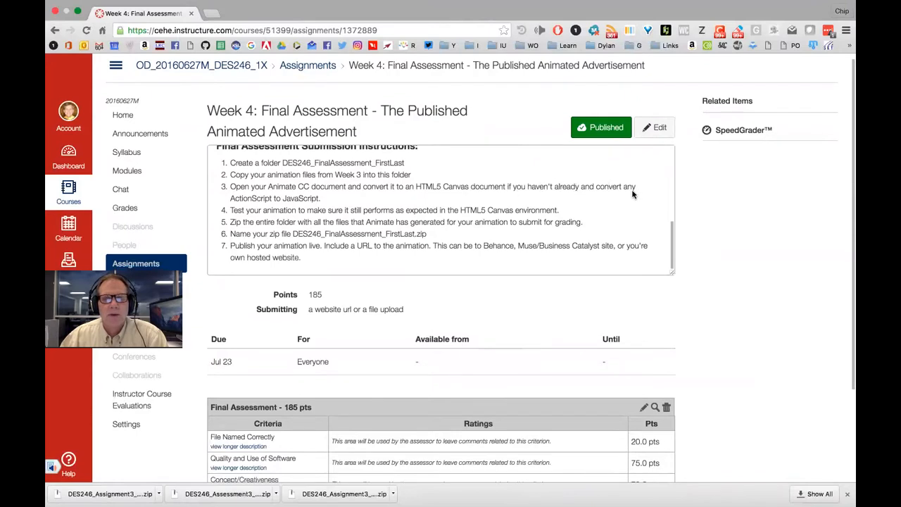
scroll(313, 200, down, 1)
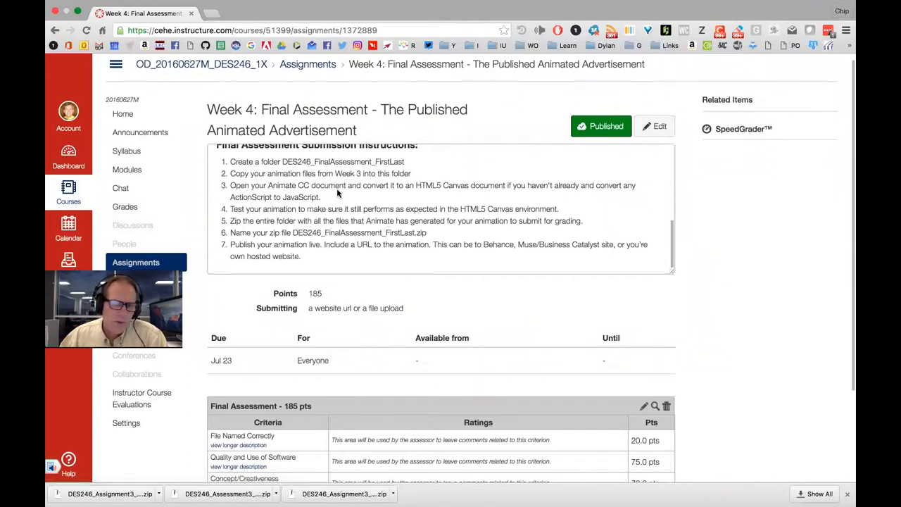
scroll(474, 185, down, 1)
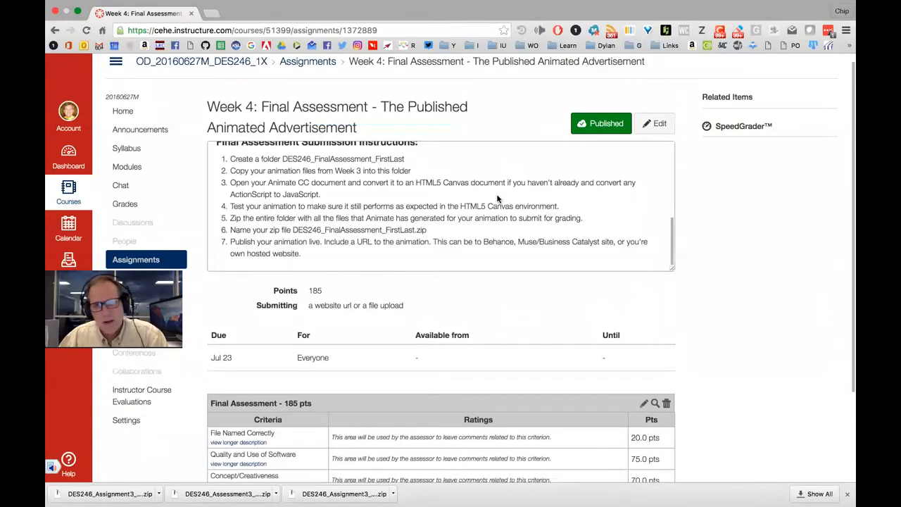
double_click(251, 192)
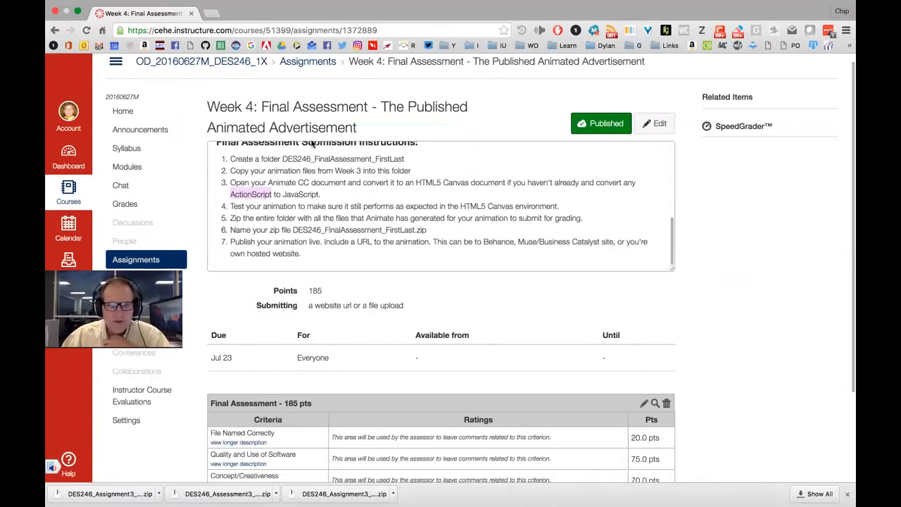
double_click(331, 110)
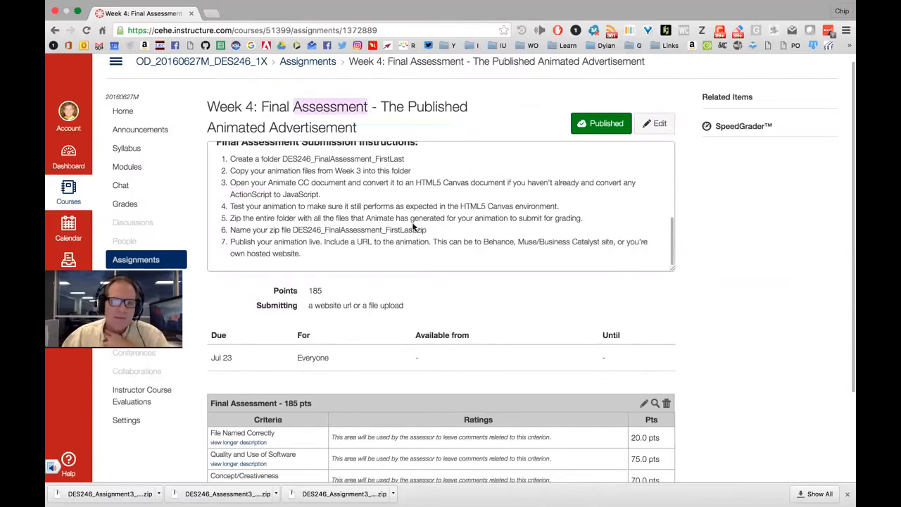
scroll(394, 232, up, 2)
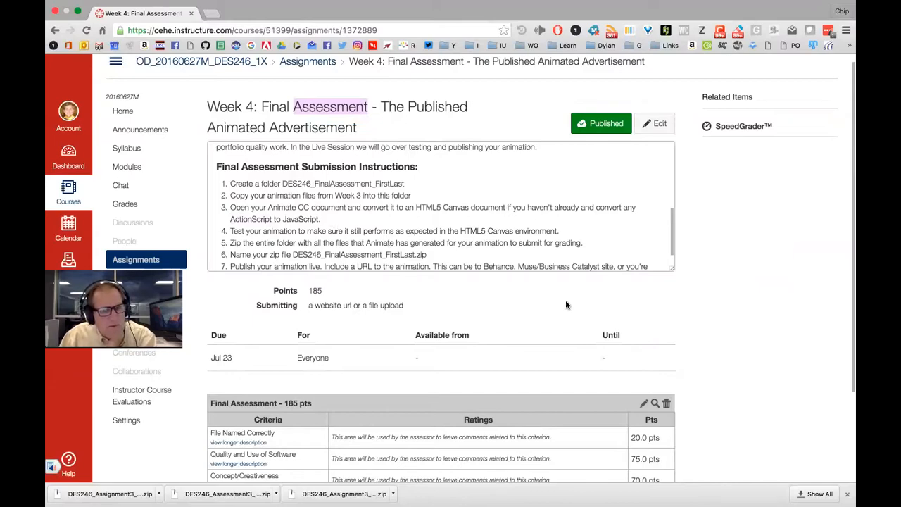
scroll(663, 316, down, 2)
scroll(662, 315, up, 3)
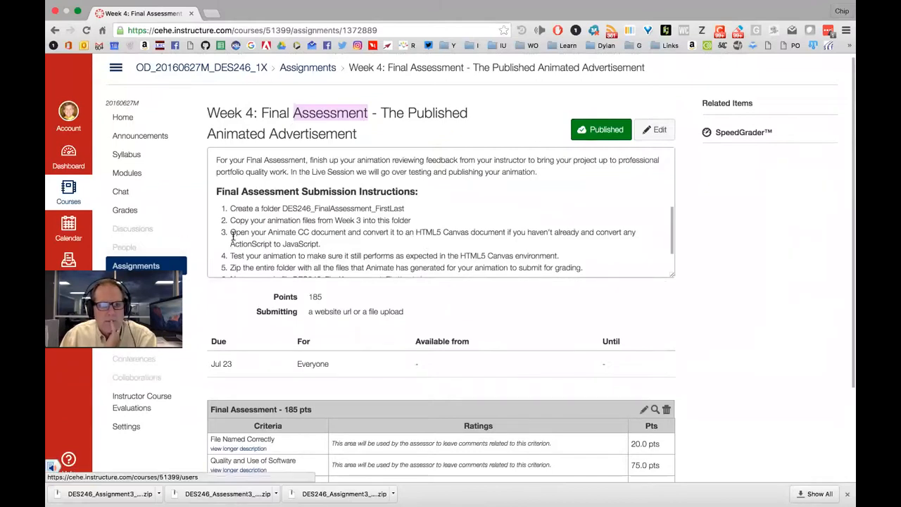
click(124, 117)
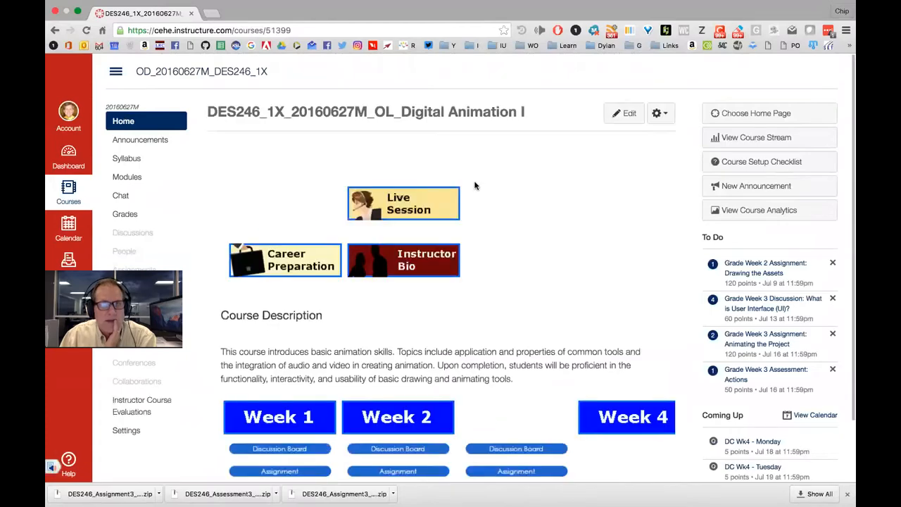
Scroll the DES246 course page and reopen the Week 4 final assessment assignment
scroll(514, 281, down, 2)
scroll(498, 294, down, 2)
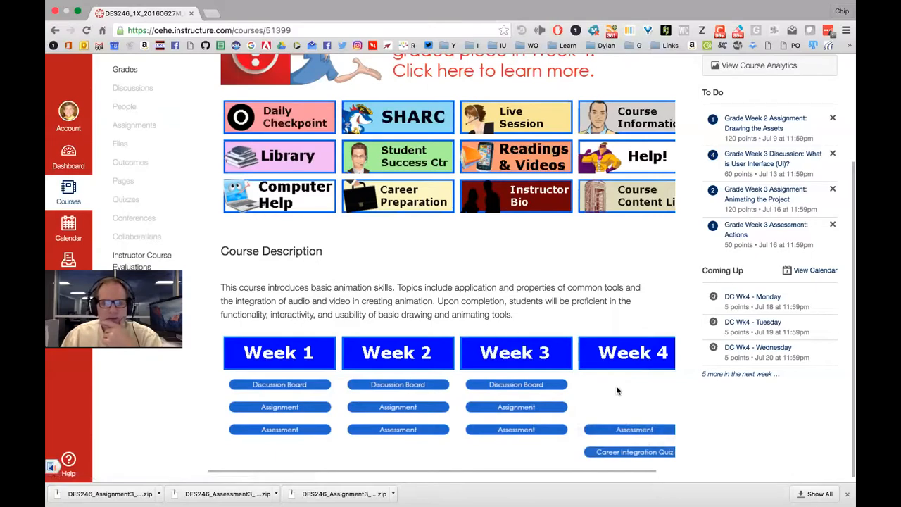
click(632, 431)
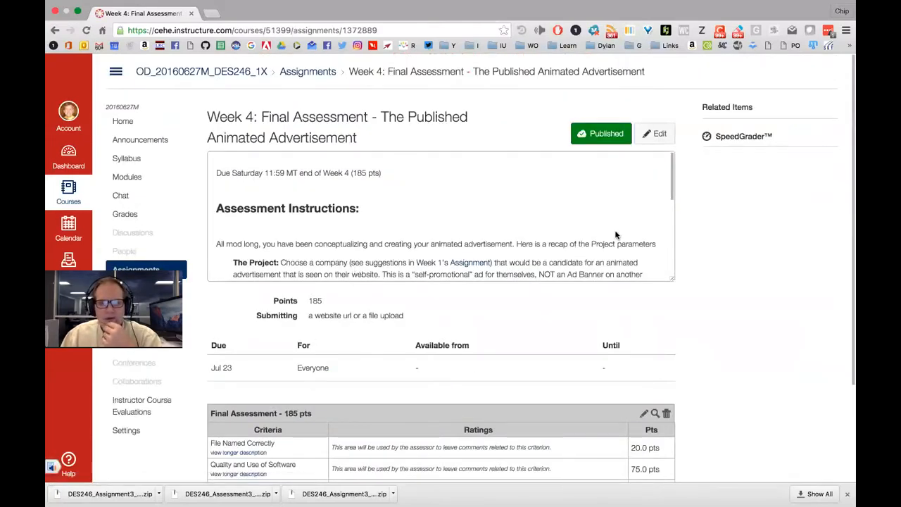
scroll(610, 237, down, 1)
scroll(591, 234, down, 3)
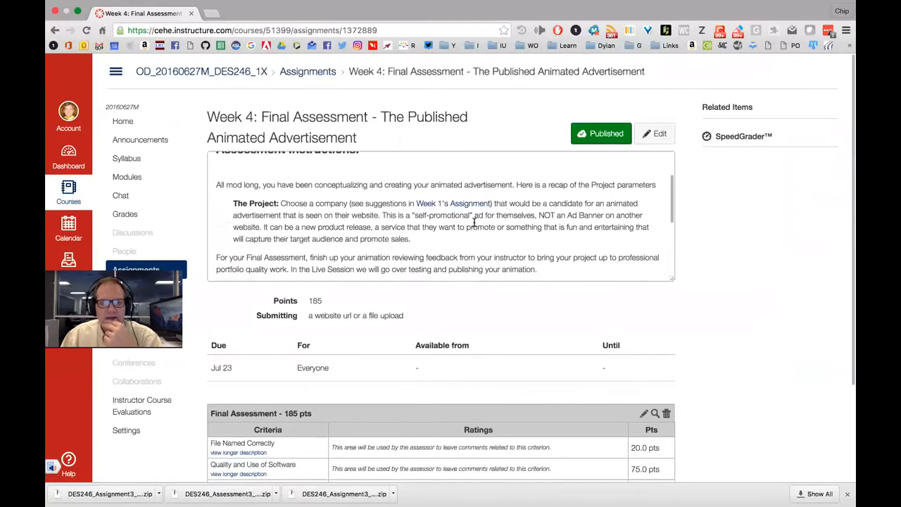
scroll(391, 198, down, 5)
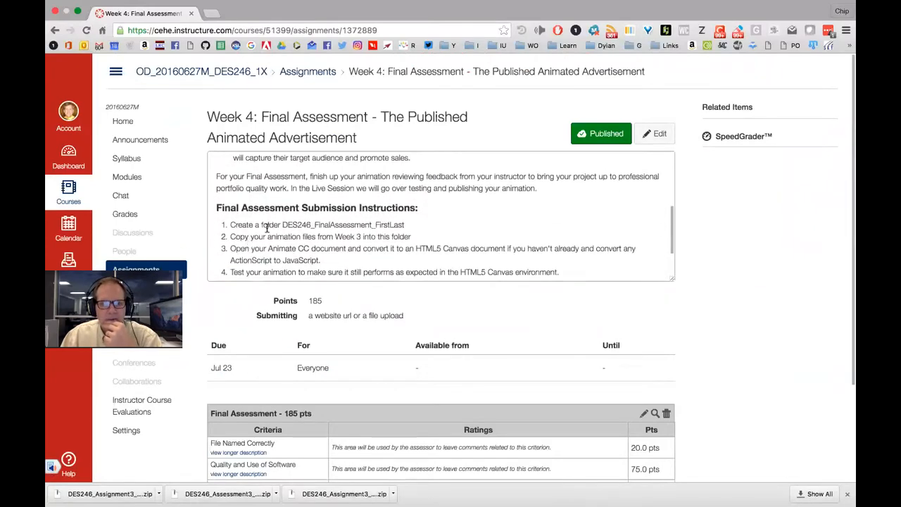
scroll(270, 220, down, 3)
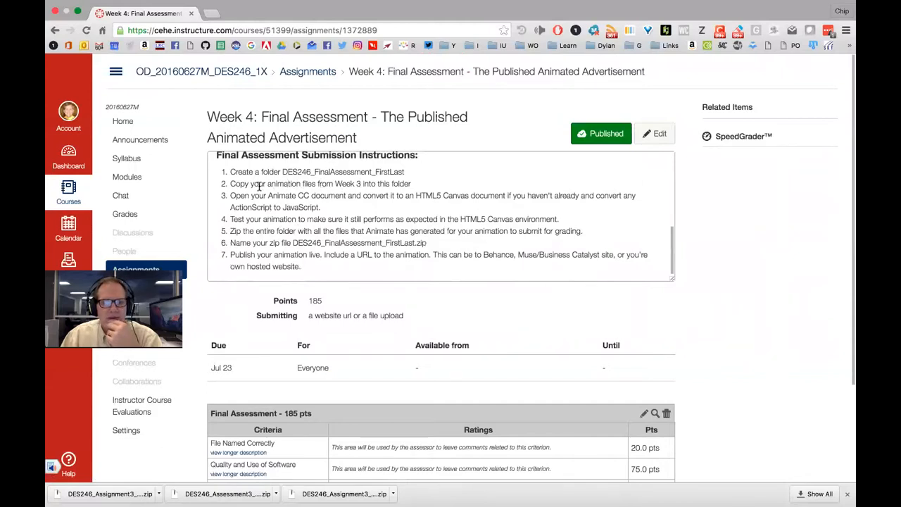
drag(270, 183, 354, 183)
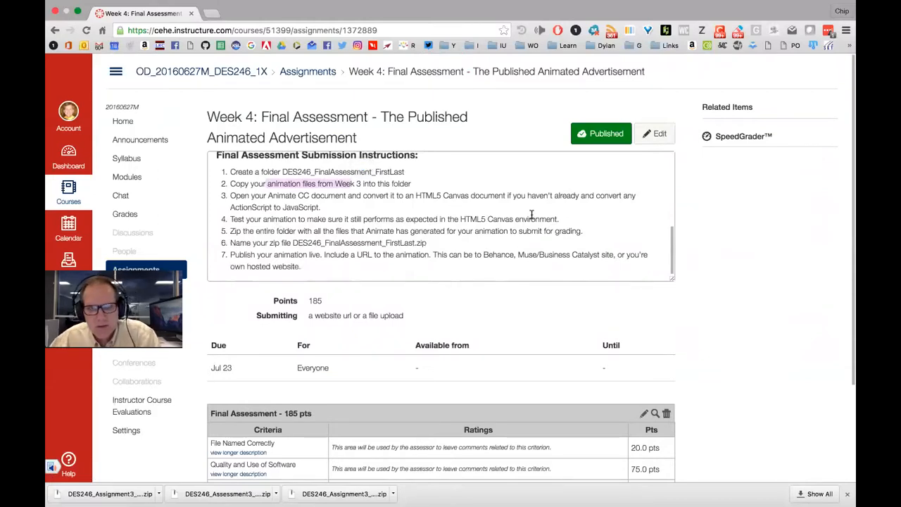
scroll(358, 191, up, 3)
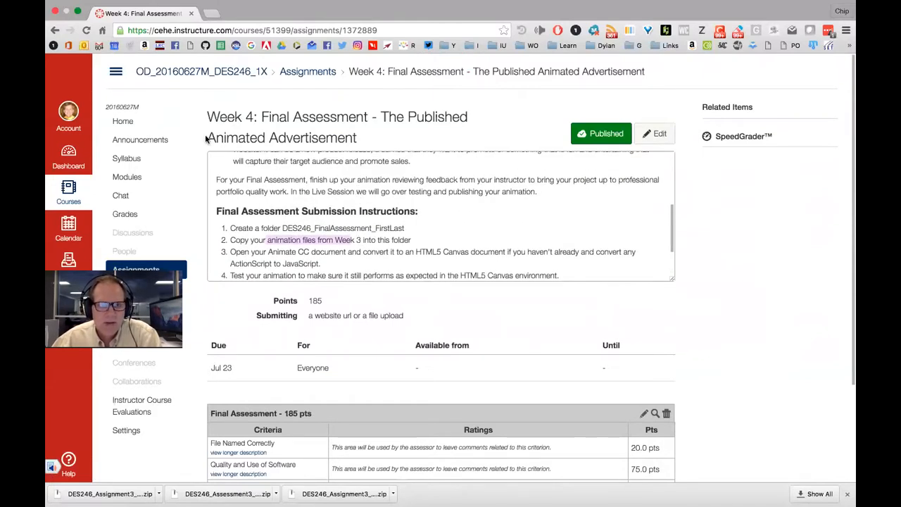
drag(206, 138, 358, 139)
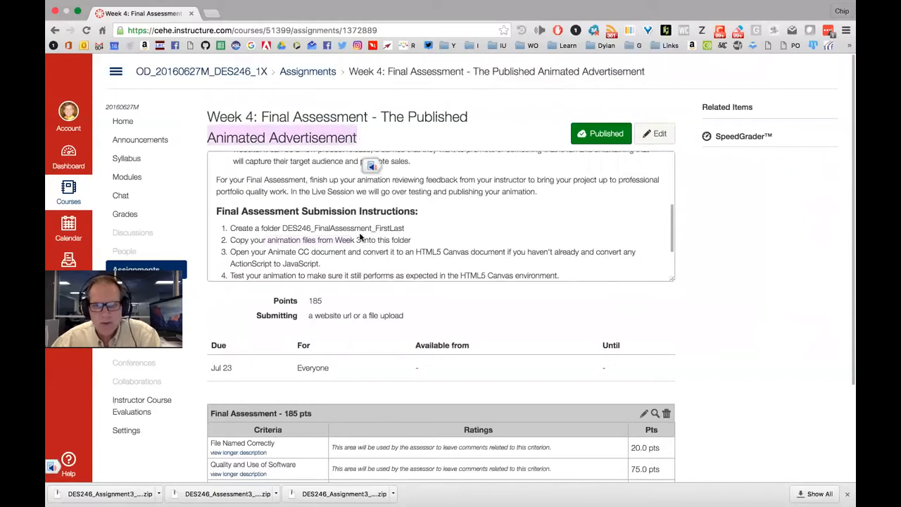
scroll(496, 230, down, 1)
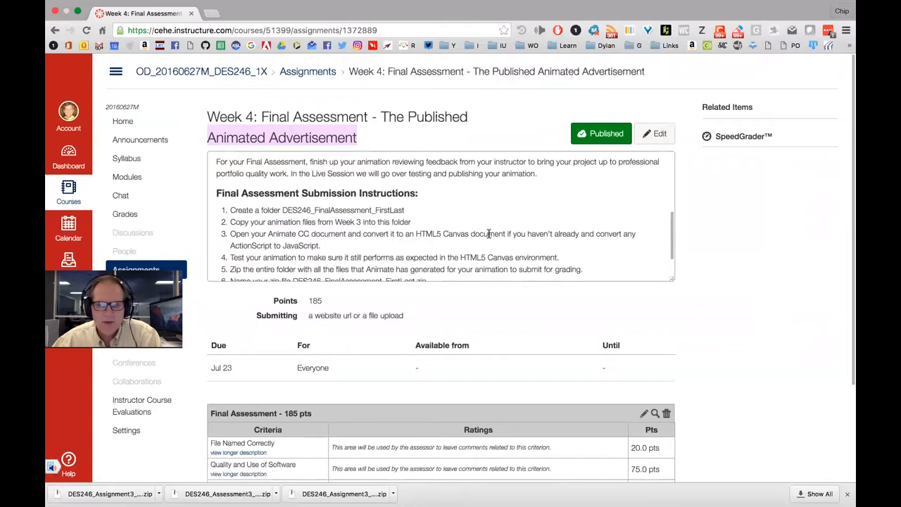
scroll(574, 224, down, 3)
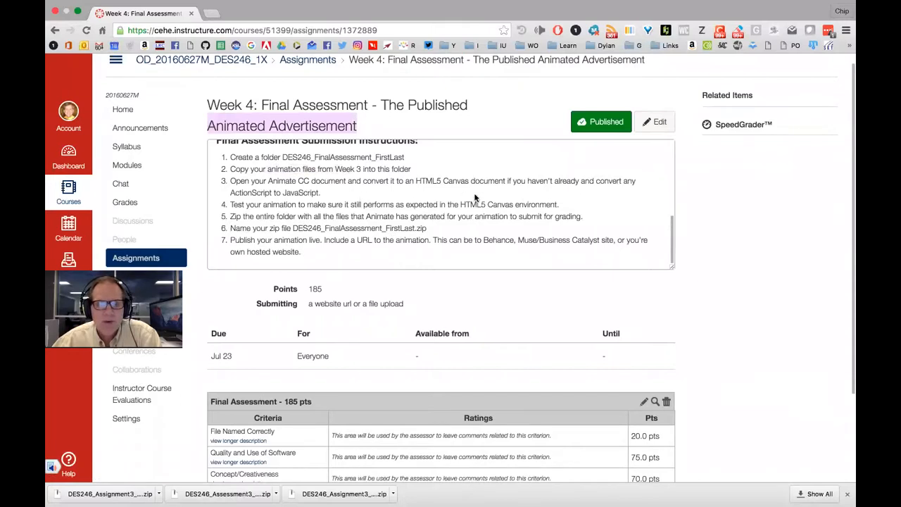
scroll(475, 198, up, 1)
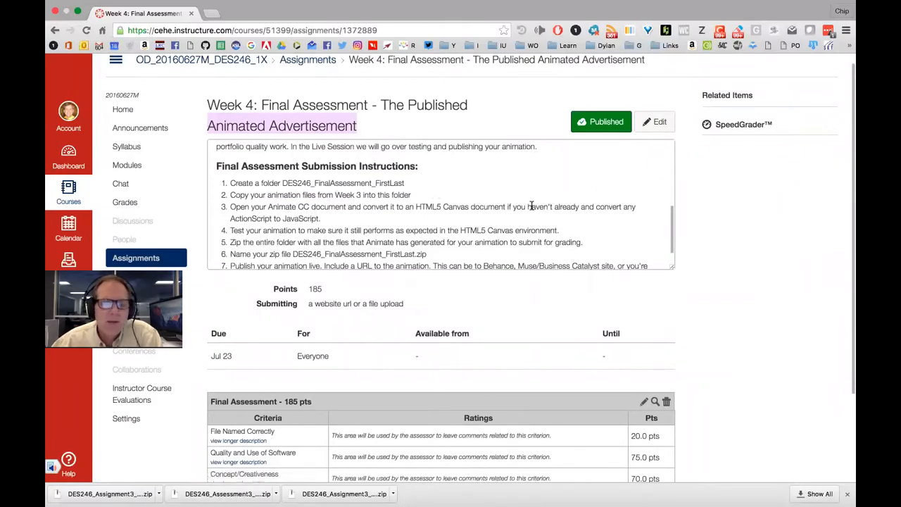
scroll(543, 203, down, 2)
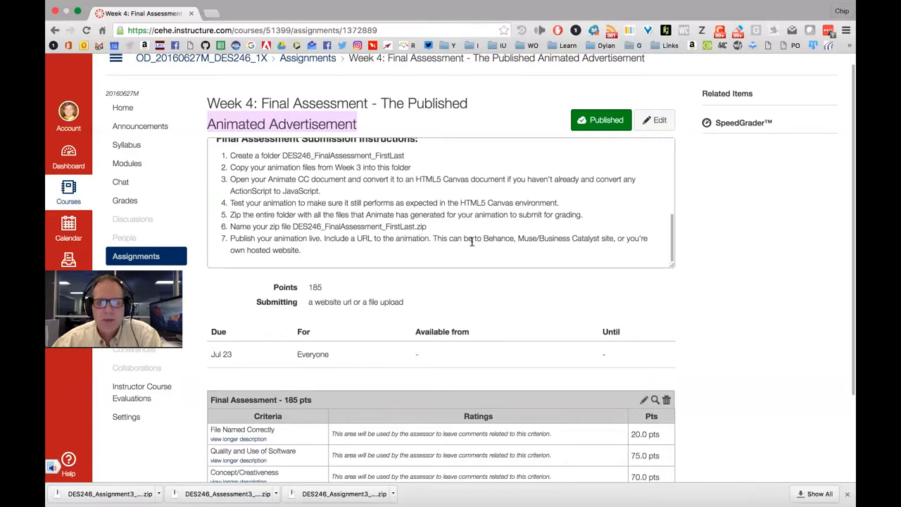
scroll(508, 243, down, 1)
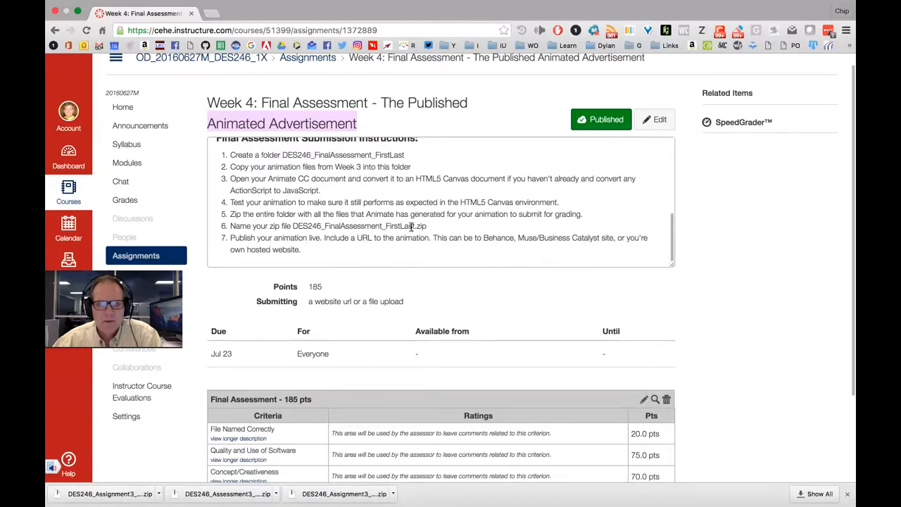
Go to behance.net and sign in with the Adobe ID e-mail and password
click(210, 13)
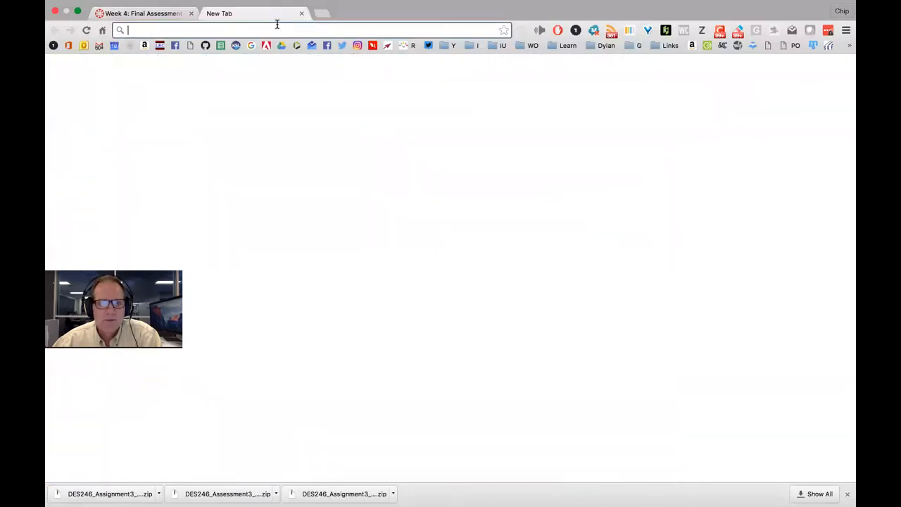
text(beha)
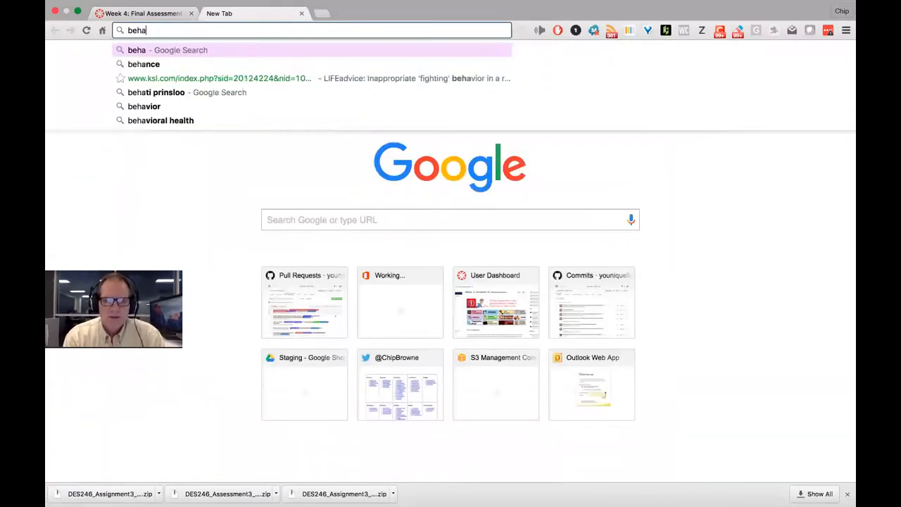
text(nce.net)
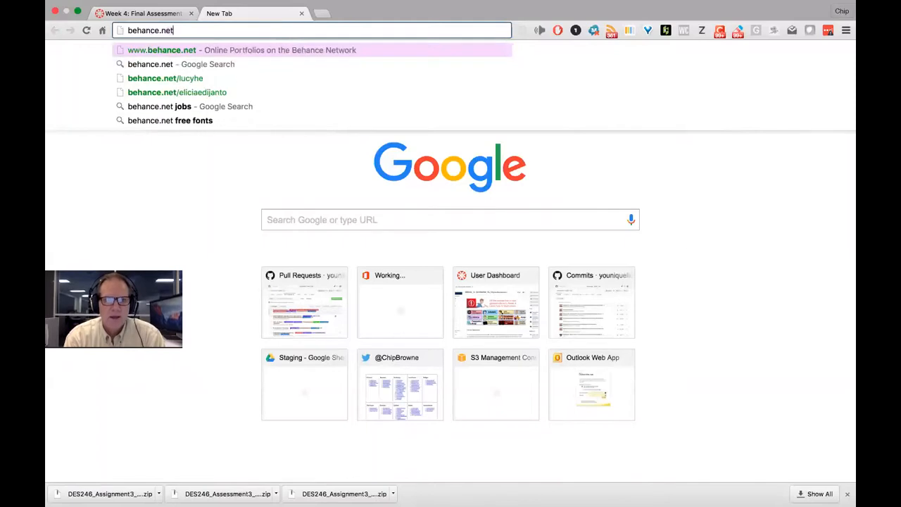
key(Return)
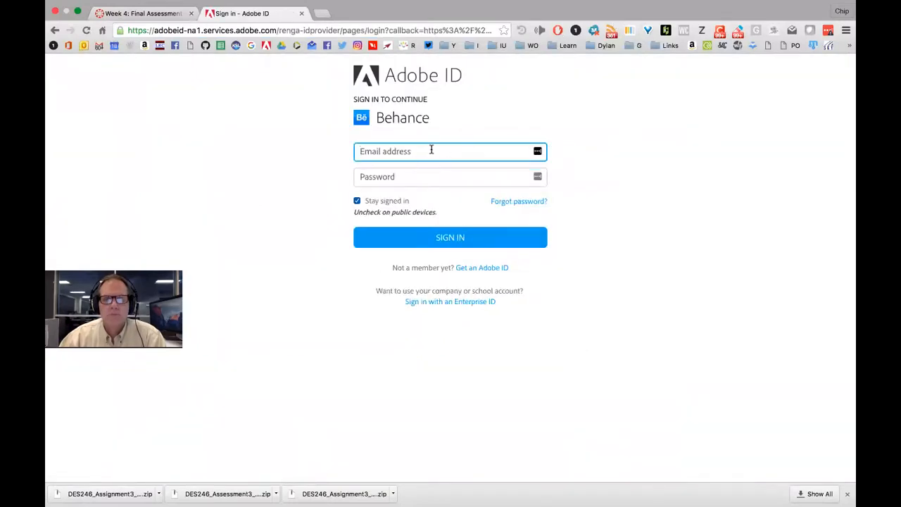
key(Tab)
text(•••)
key(Return)
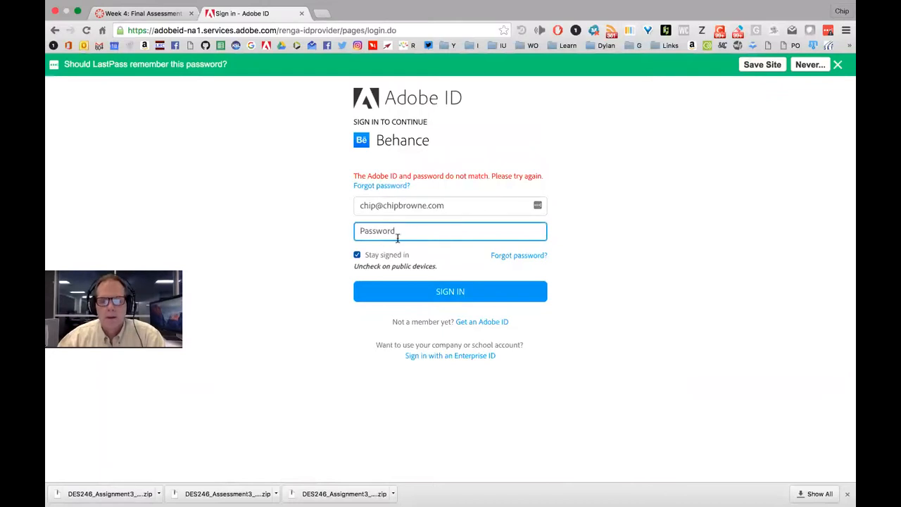
text(•)
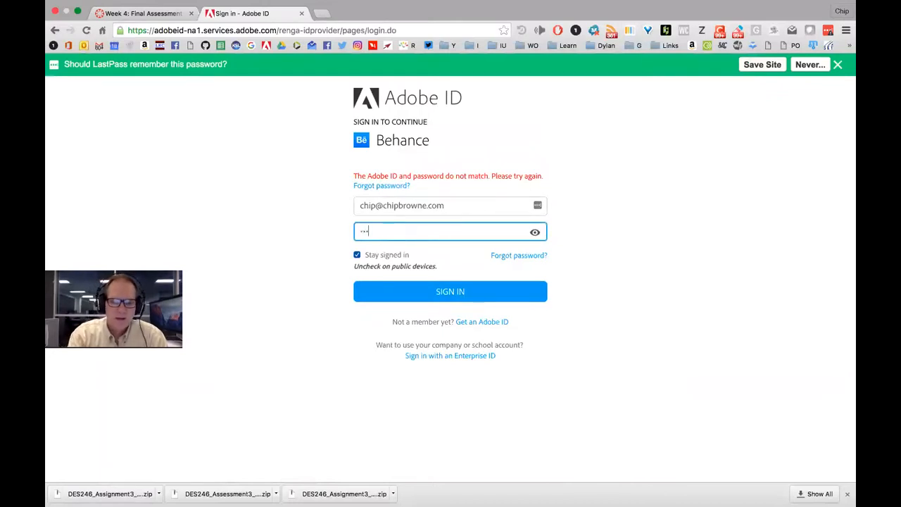
text(••••••)
key(Return)
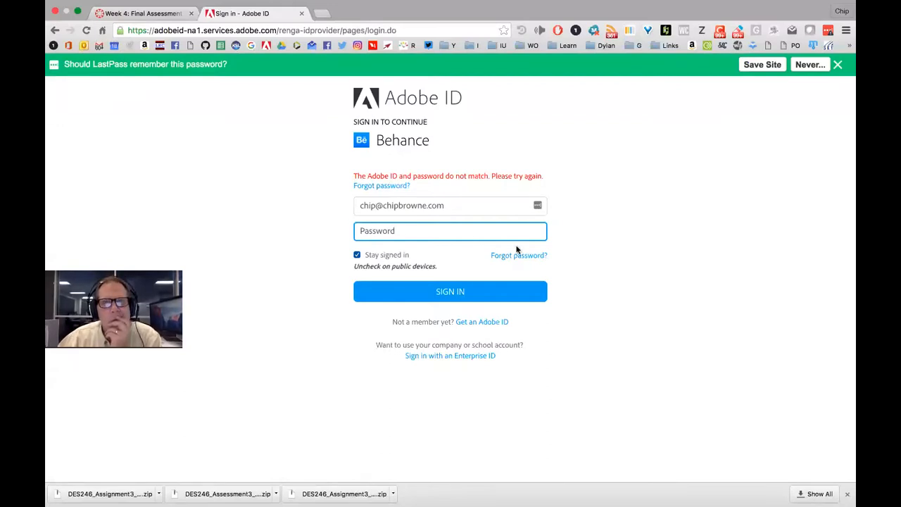
Correct the sign-in e-mail address and domain, re-enter the password, and resubmit
click(469, 203)
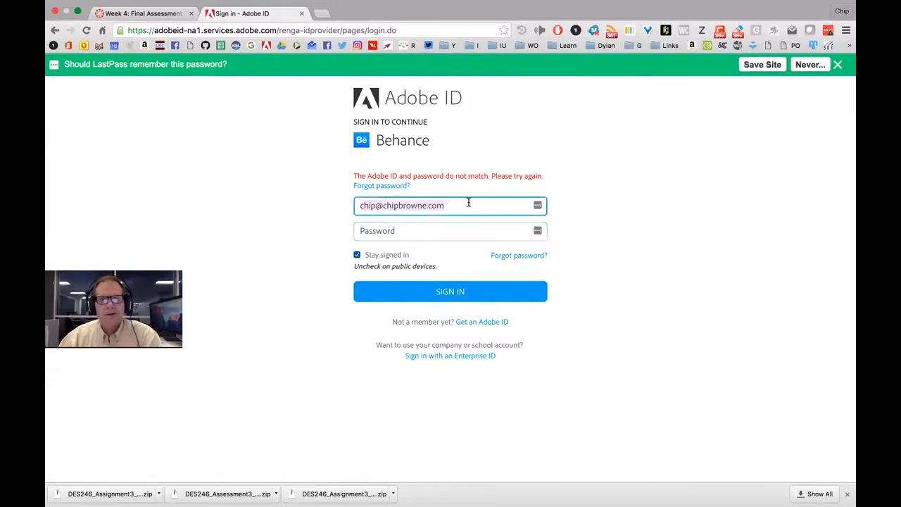
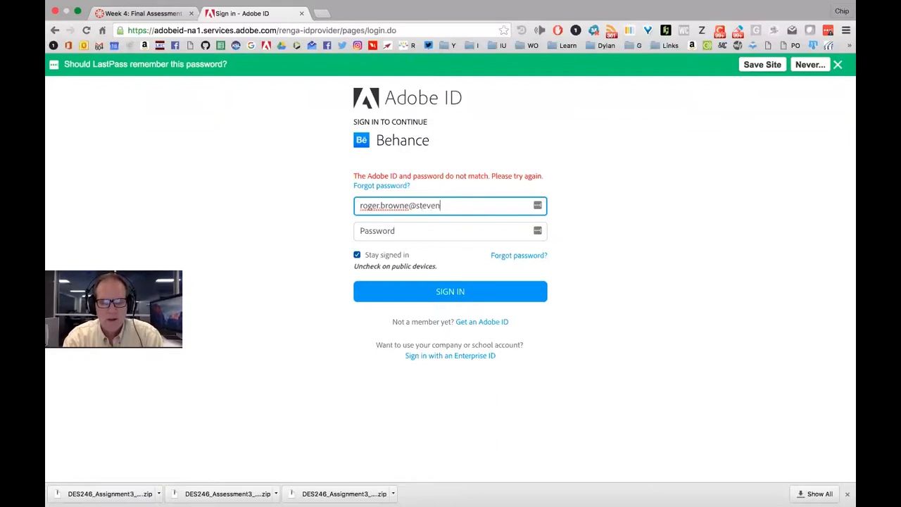
key(Tab)
text(•••)
key(Return)
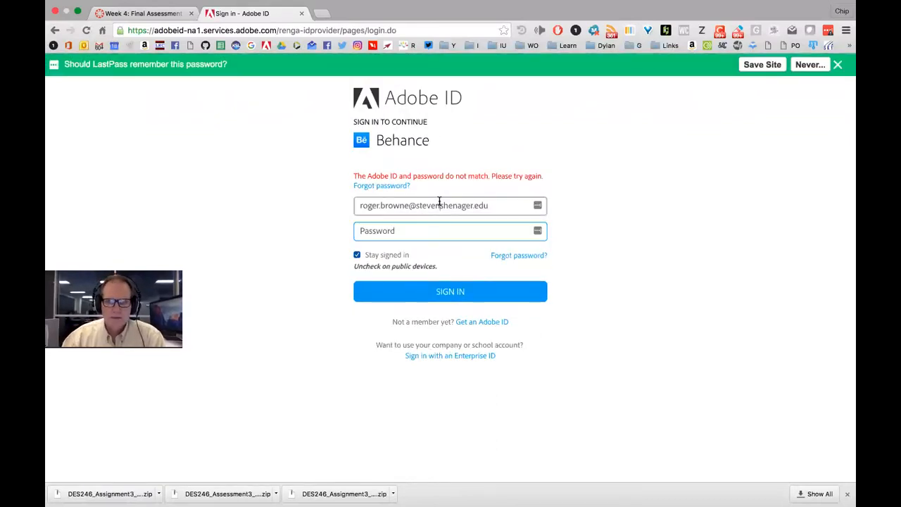
double_click(440, 204)
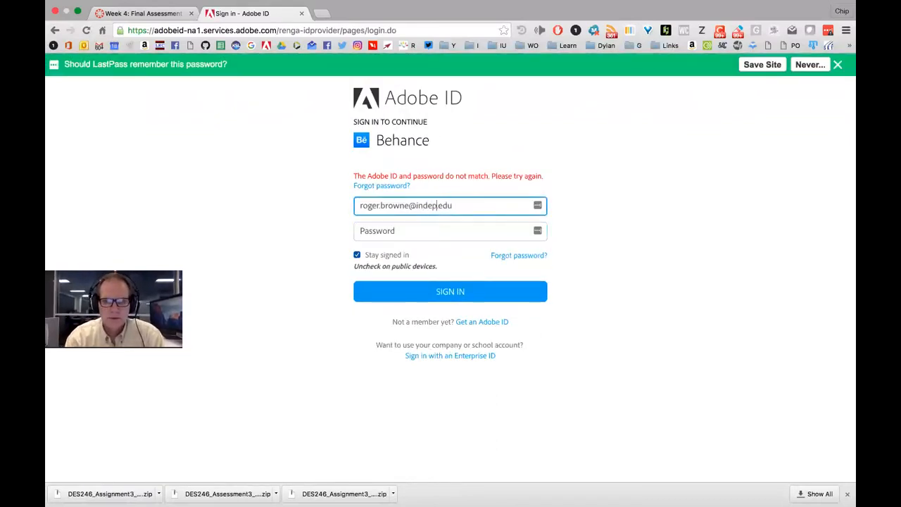
key(Tab)
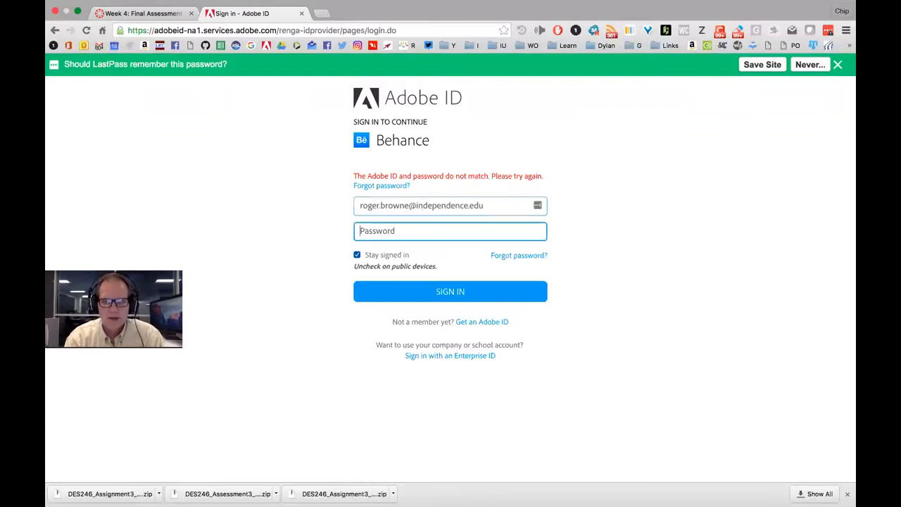
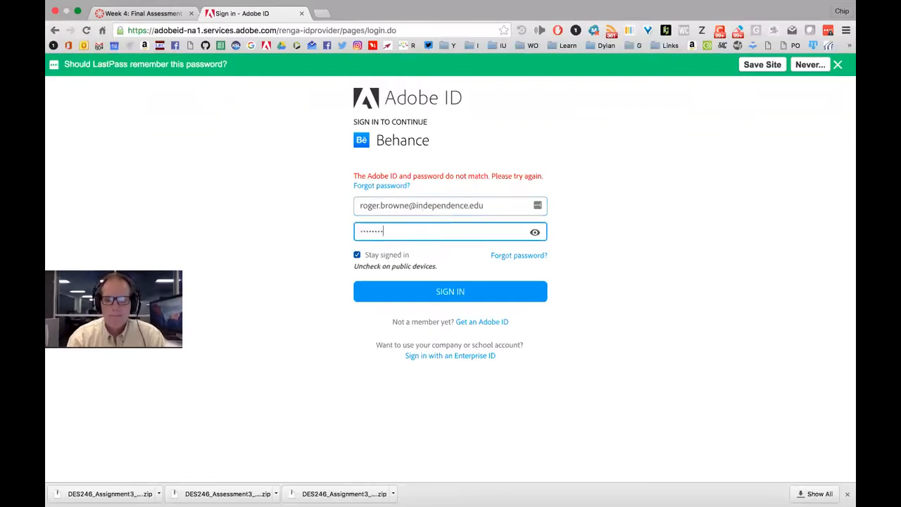
key(Return)
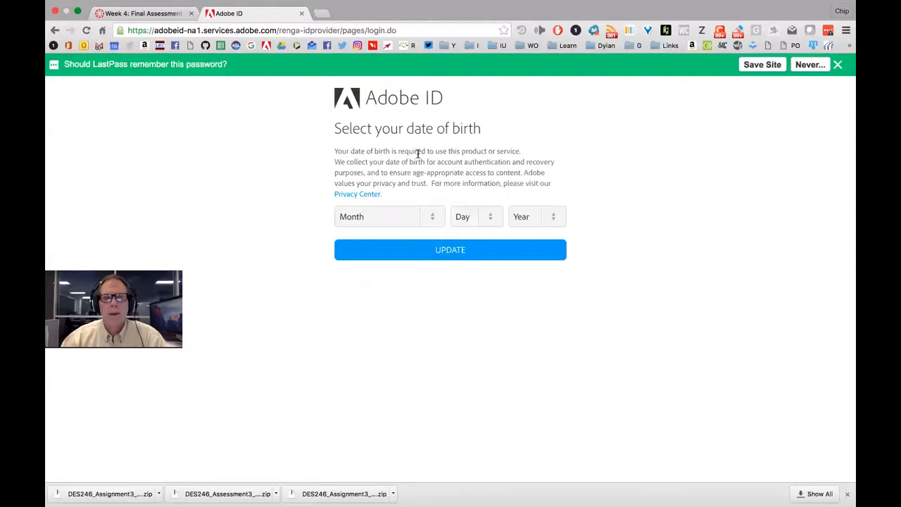
Choose the birth month and day from the date-of-birth dropdowns
click(432, 216)
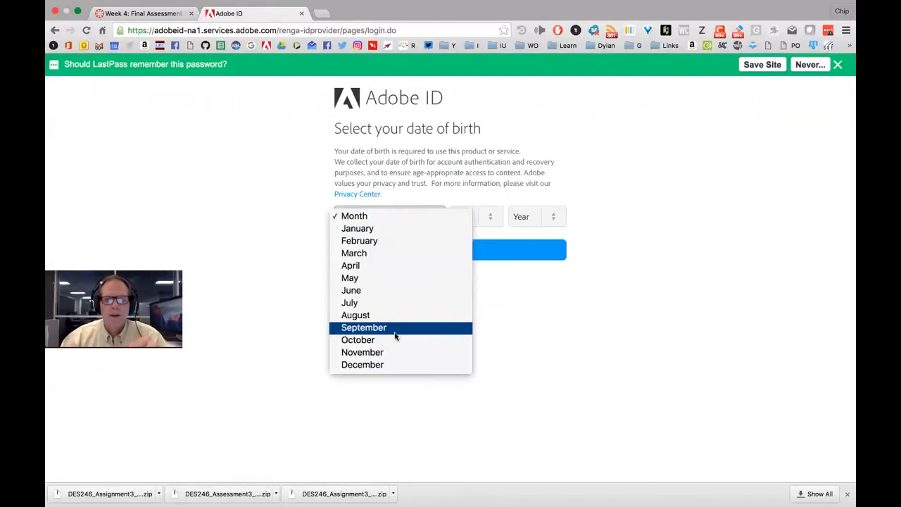
click(394, 340)
click(489, 217)
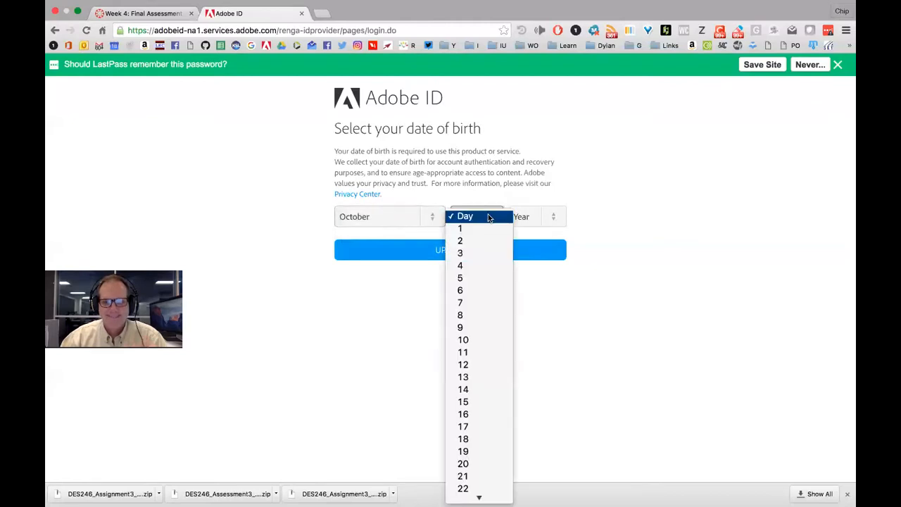
click(472, 316)
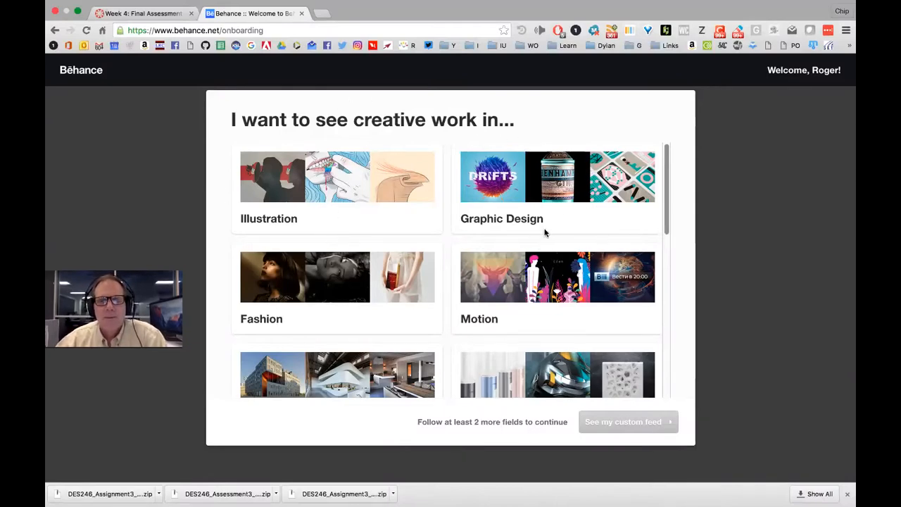
Follow the Game Design and Motion creative fields and continue to the custom feed
drag(668, 194, 653, 229)
scroll(653, 211, up, 3)
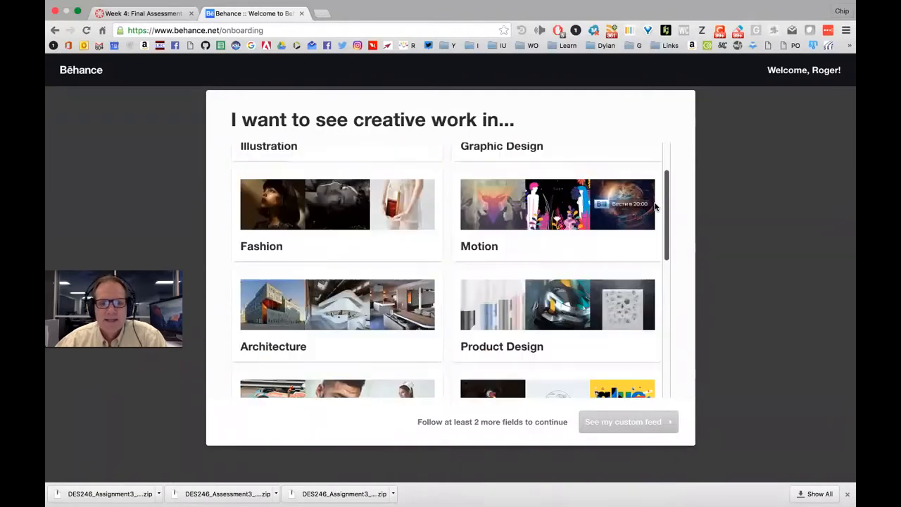
drag(653, 203, 644, 354)
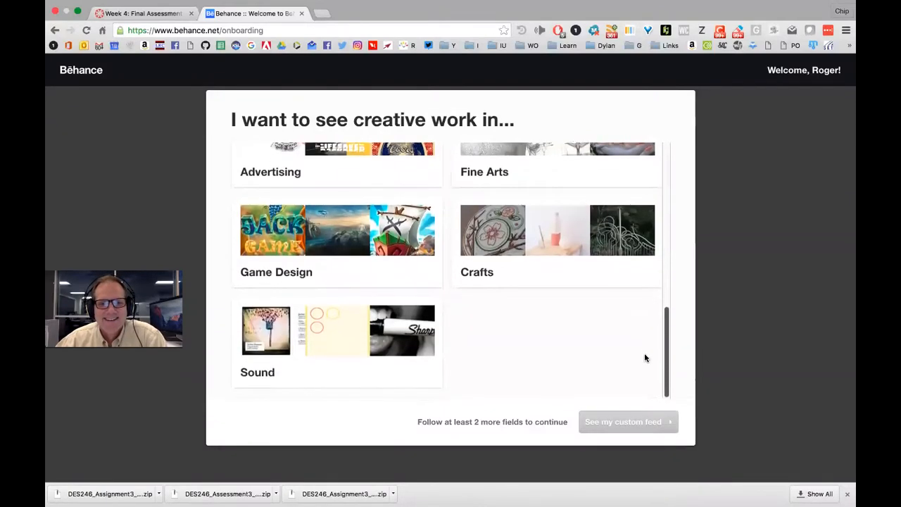
click(328, 235)
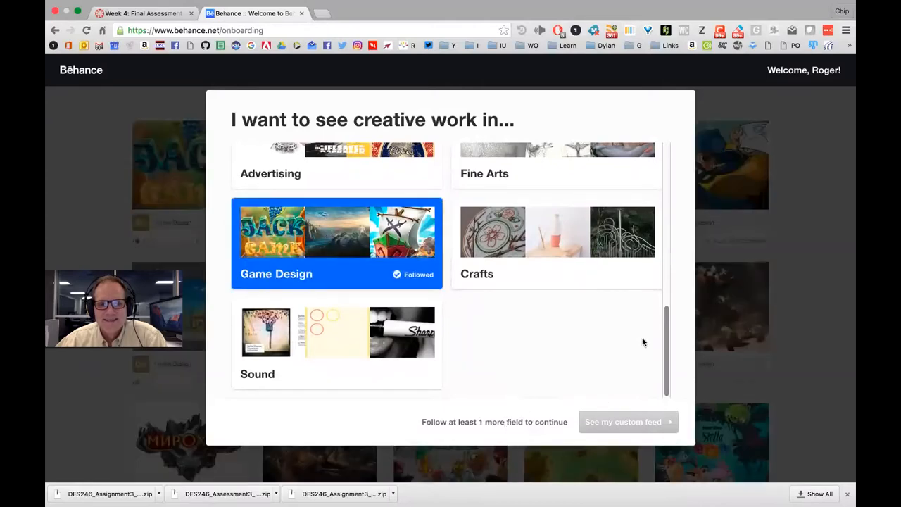
drag(665, 320, 670, 140)
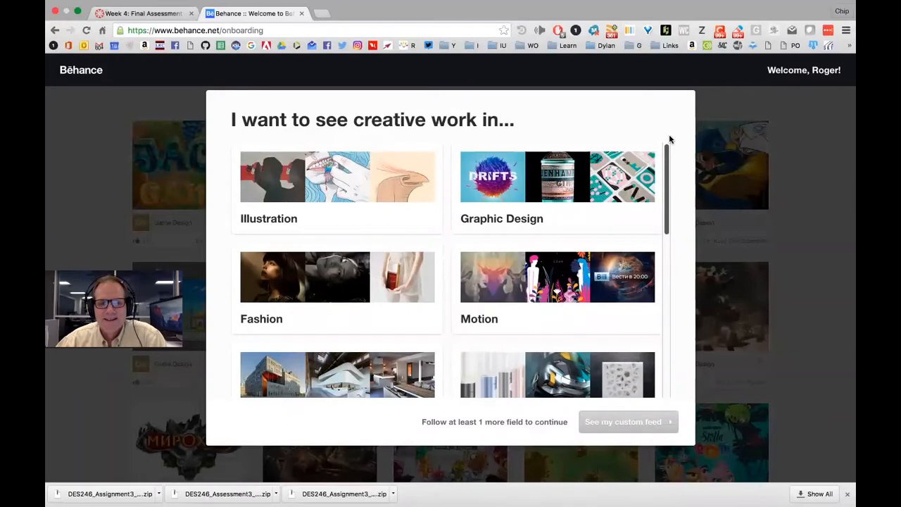
click(532, 278)
click(624, 420)
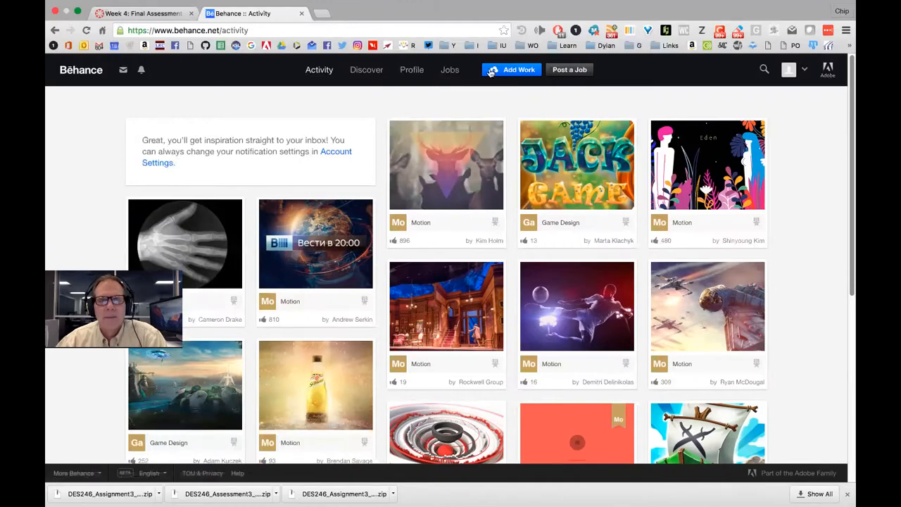
Start a new Behance project without uploading, checking the assignment's HTML5 Canvas requirement
click(514, 70)
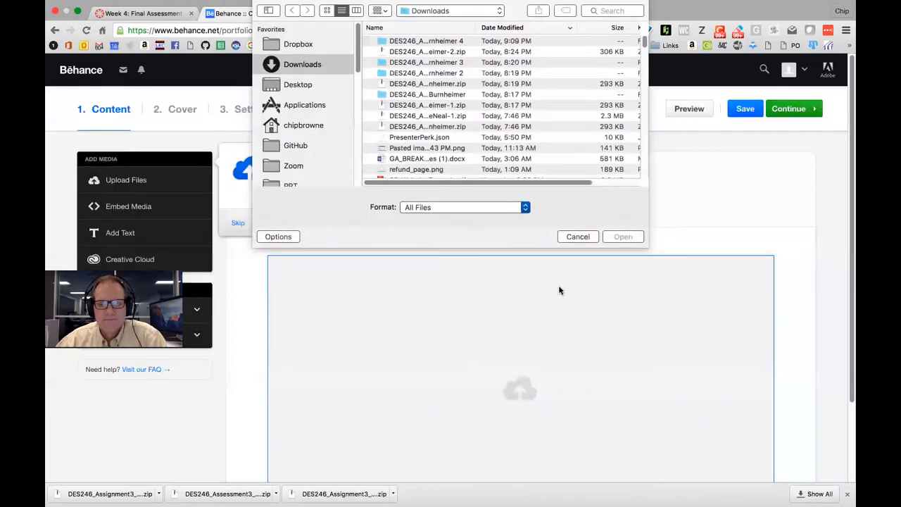
click(577, 236)
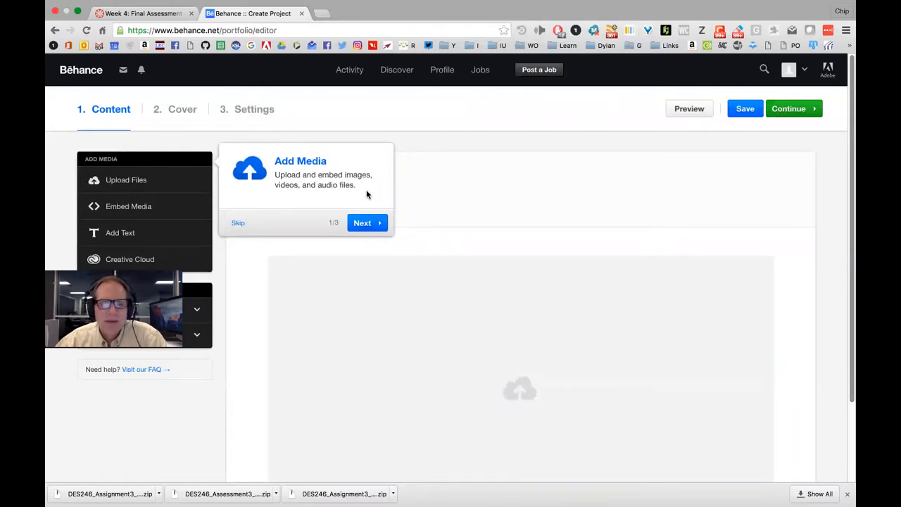
click(157, 13)
drag(415, 178, 492, 178)
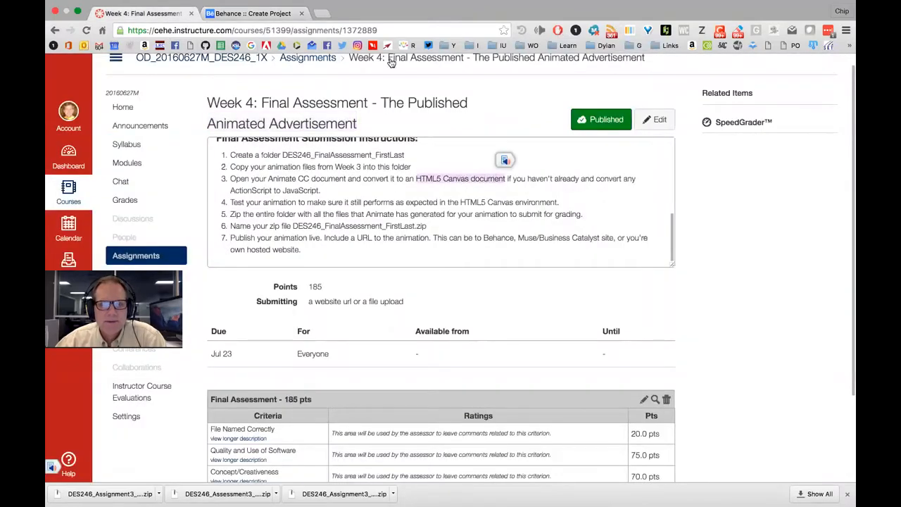
key(ctrl+Tab)
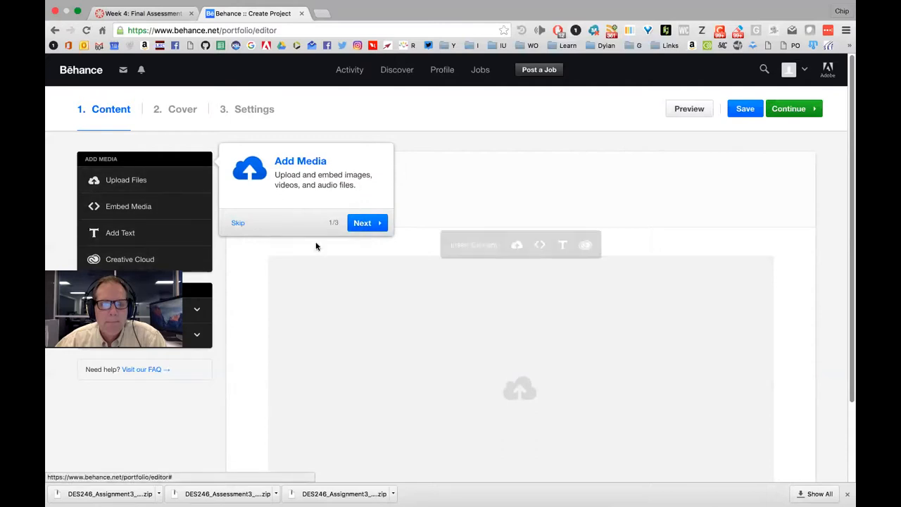
Step through and dismiss the project editor's introductory tips
click(363, 223)
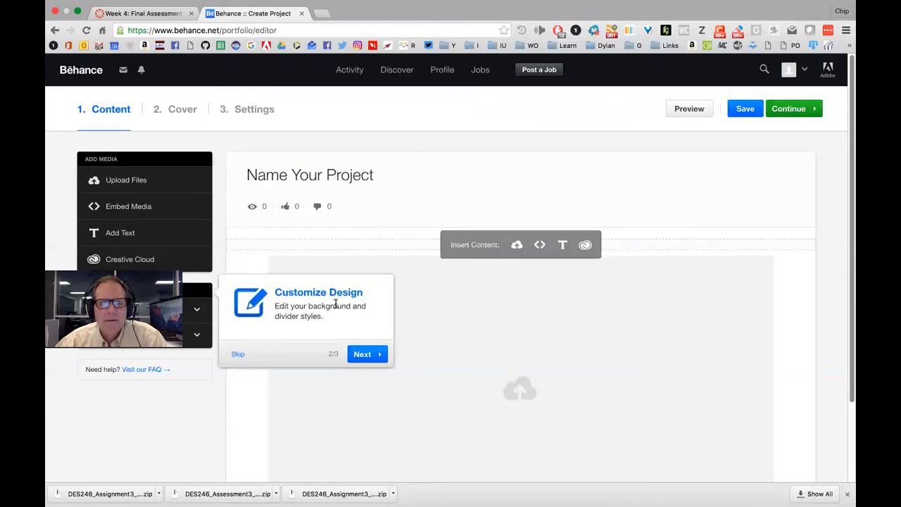
click(365, 353)
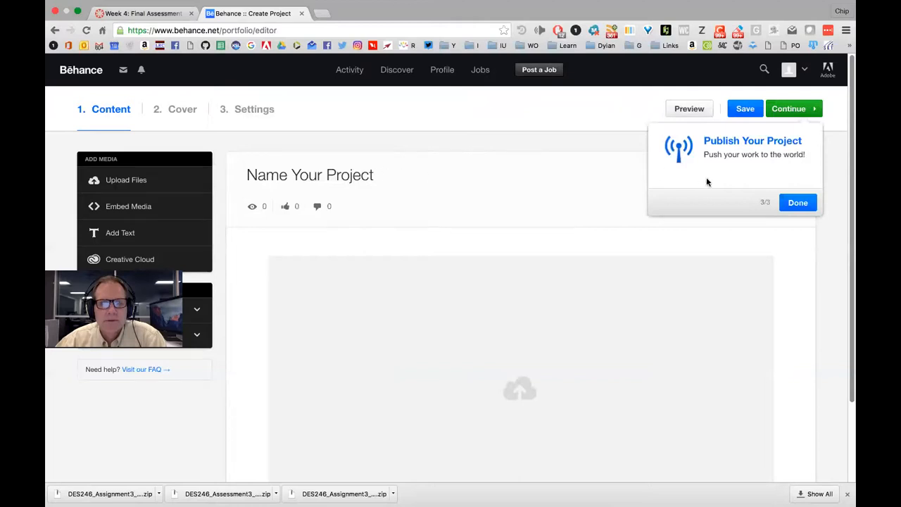
click(798, 202)
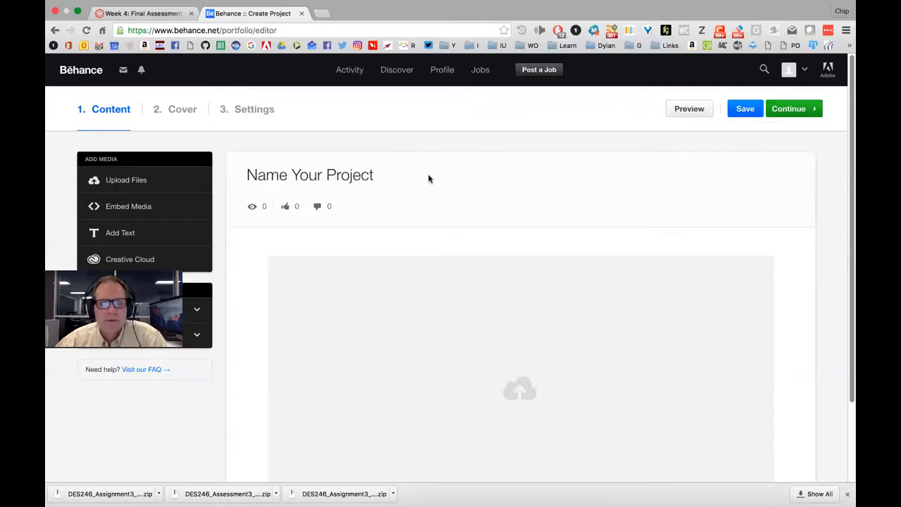
Cancel Behance's Embed Media dialog and start a file upload, browsing Dropbox, Downloads and Desktop
click(134, 212)
click(365, 365)
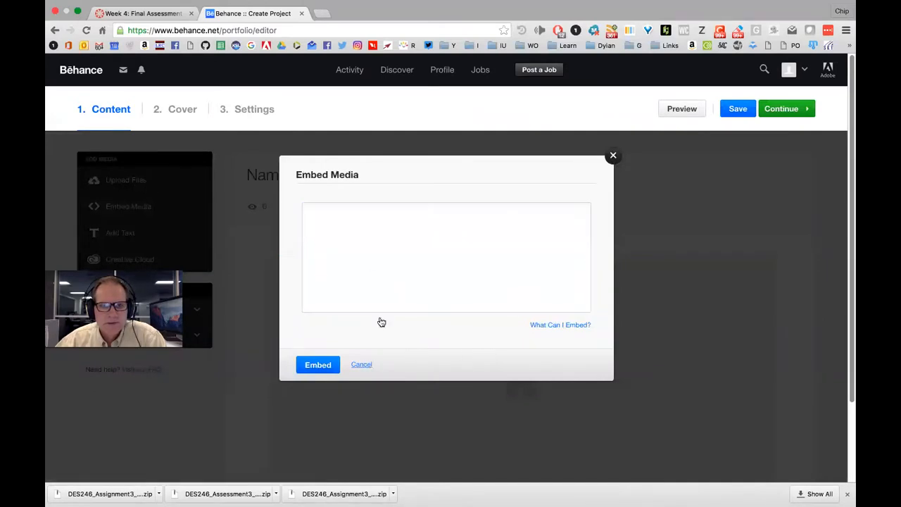
click(124, 180)
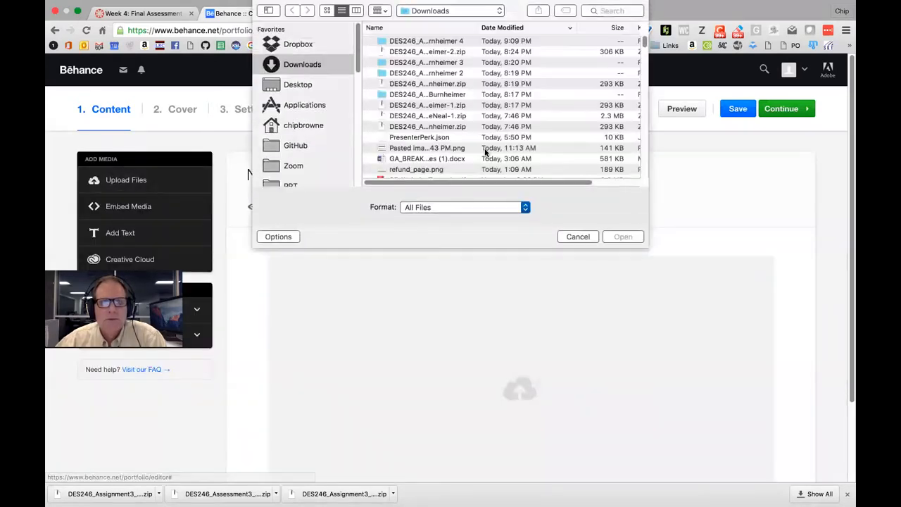
click(300, 45)
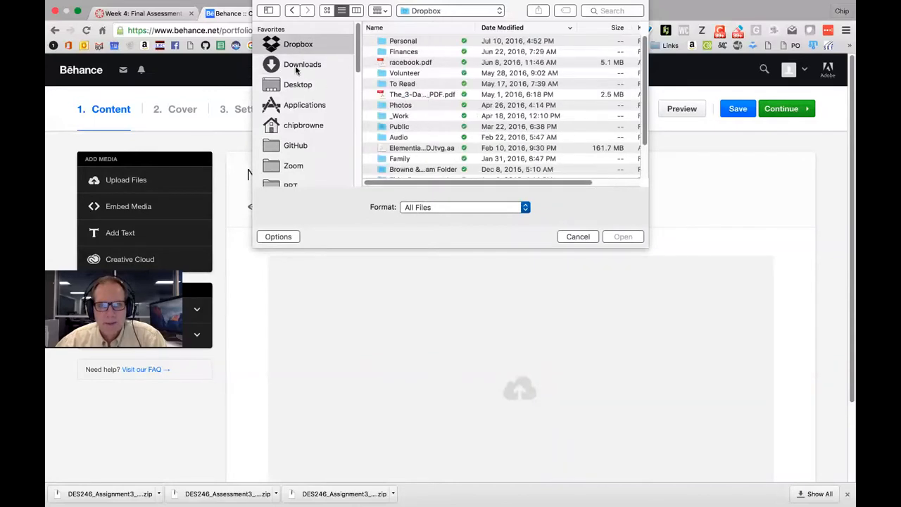
click(296, 65)
click(297, 85)
Open the Assignment3 folder, cancel the upload, then reopen Embed Media to see supported services
double_click(389, 42)
click(449, 42)
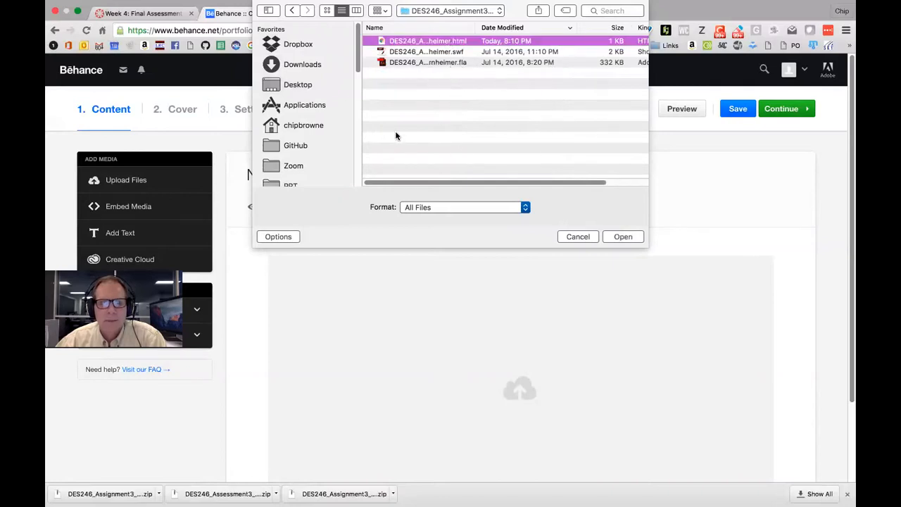
click(580, 236)
click(156, 209)
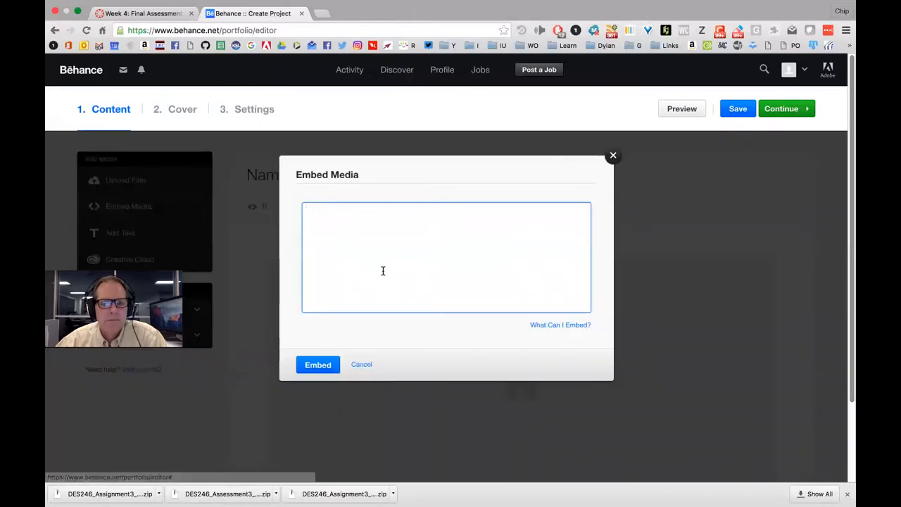
click(565, 326)
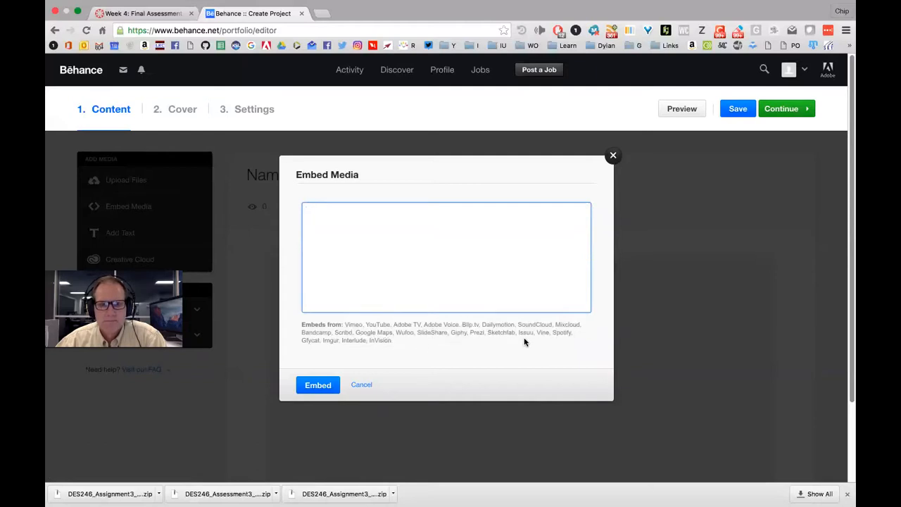
Highlight the 'Embeds from' services, Vimeo and YouTube, then cancel the Embed Media dialog
drag(346, 321, 432, 338)
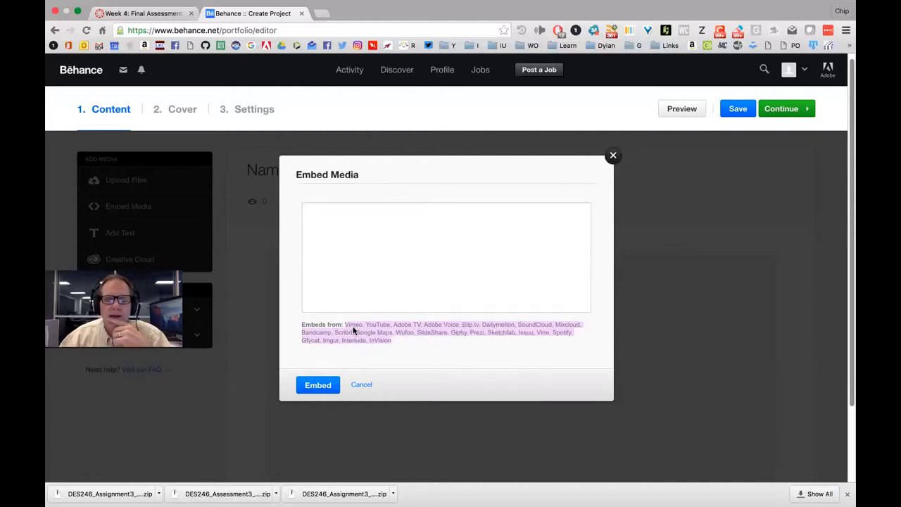
double_click(352, 325)
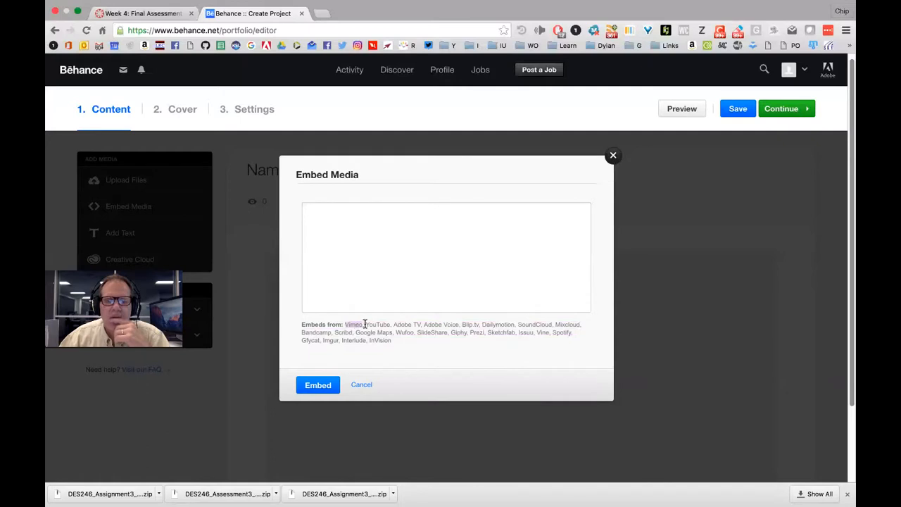
double_click(380, 325)
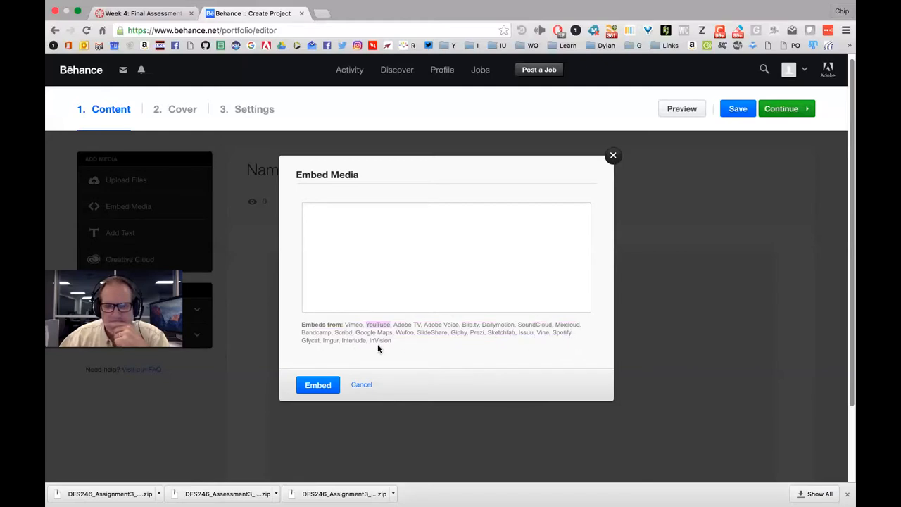
click(361, 385)
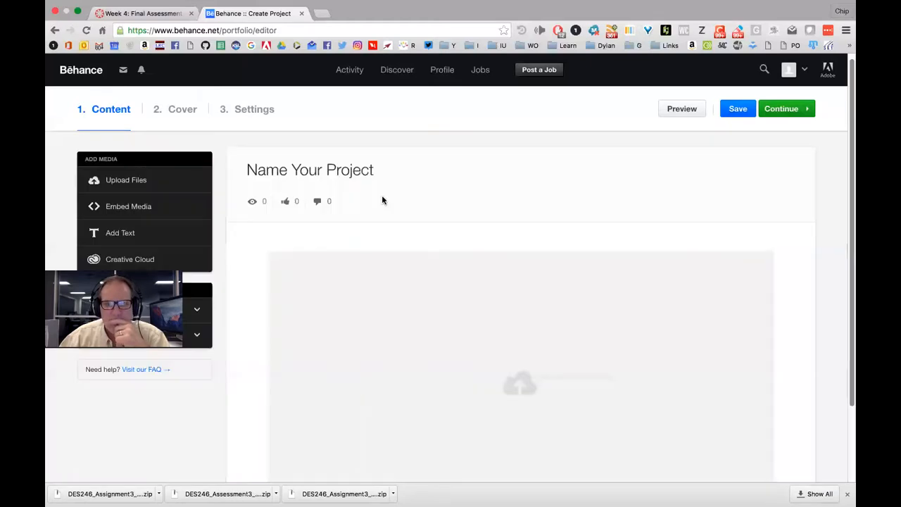
click(167, 208)
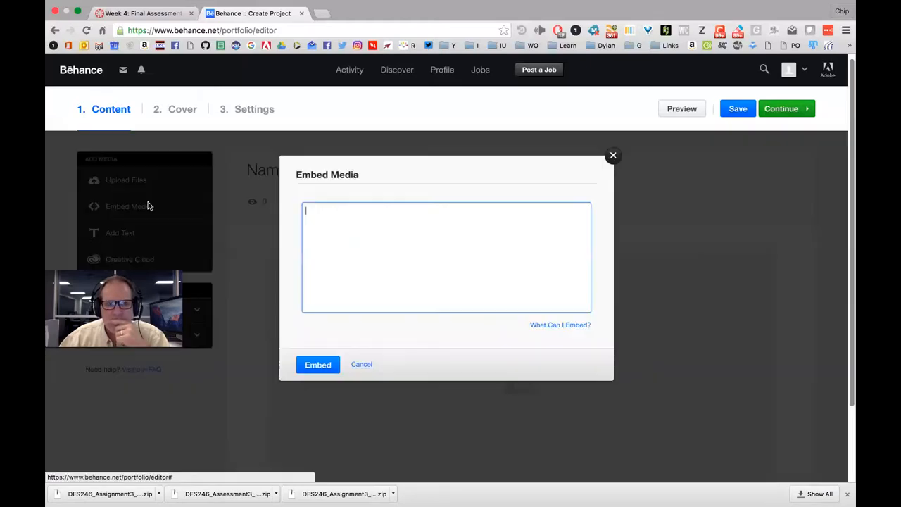
click(359, 365)
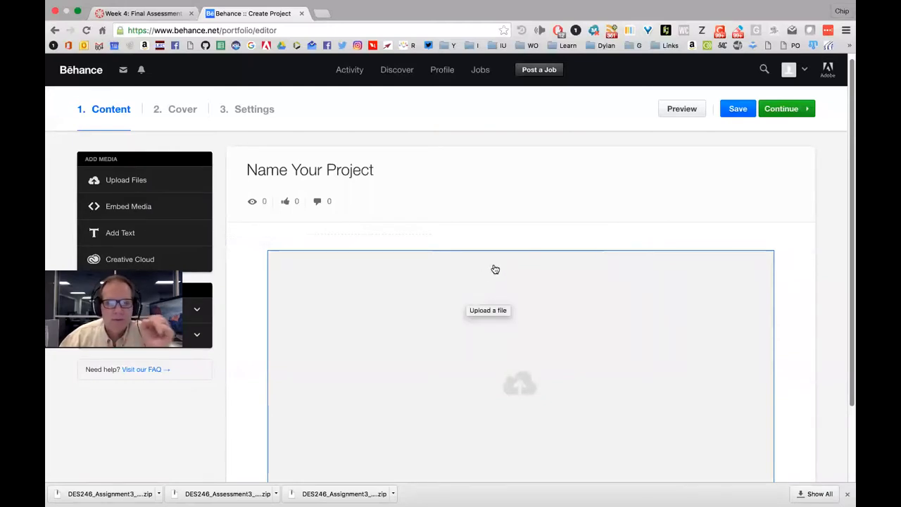
click(133, 181)
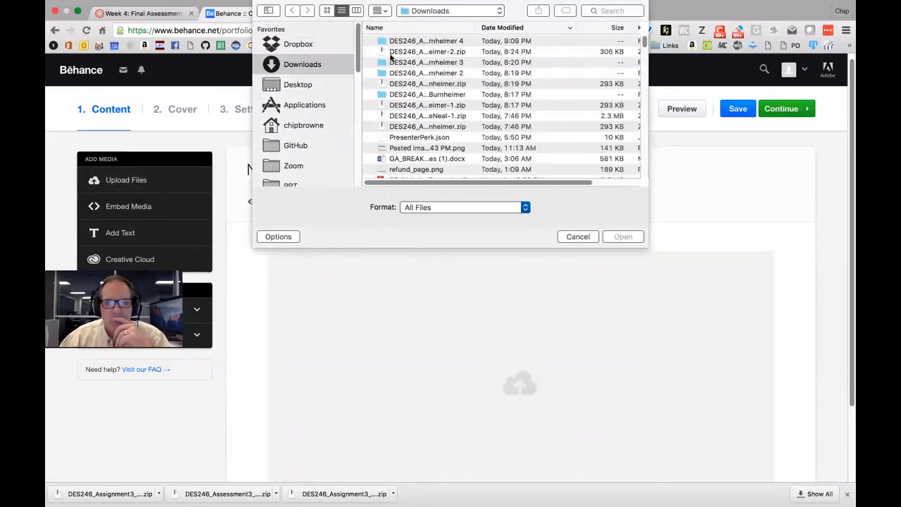
click(300, 45)
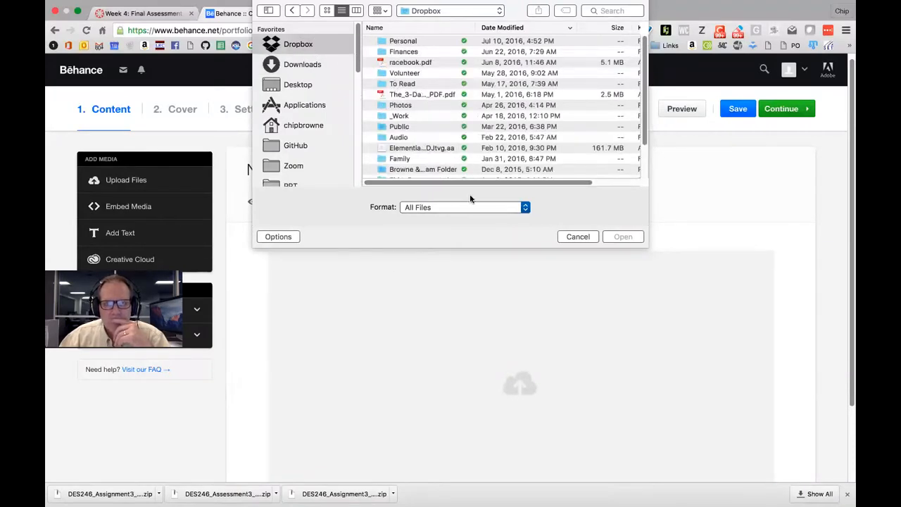
click(577, 236)
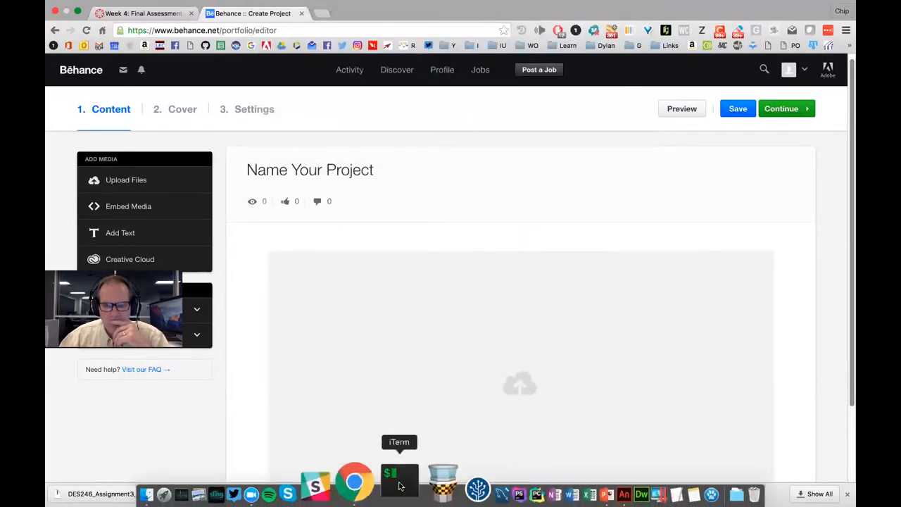
Switch back to Animate CC and open File > Publish Settings for the Canvas document
click(565, 481)
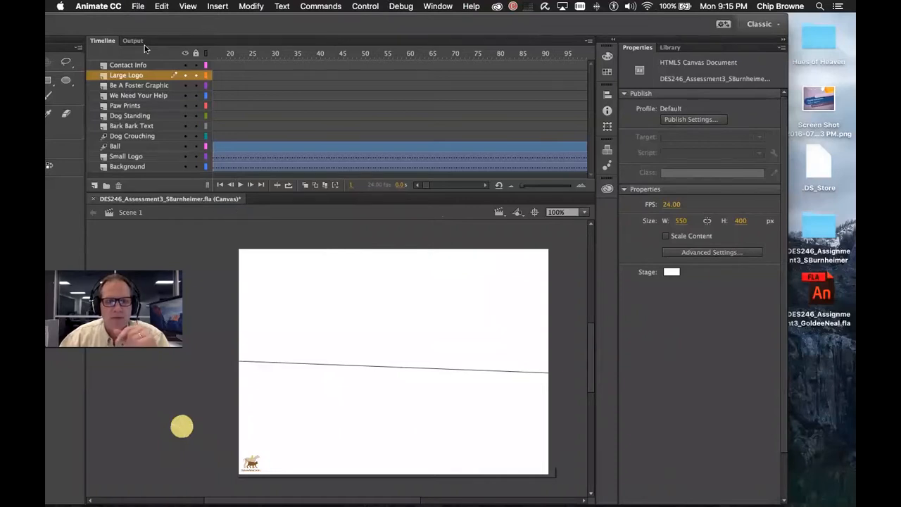
click(138, 6)
click(188, 180)
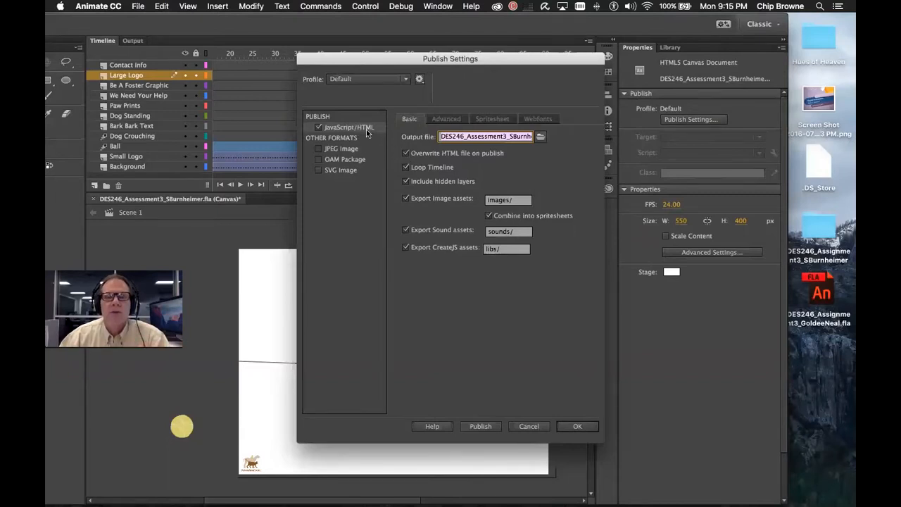
Toggle JavaScript/HTML output off and back on, and review the end of the output file name
click(319, 128)
click(319, 128)
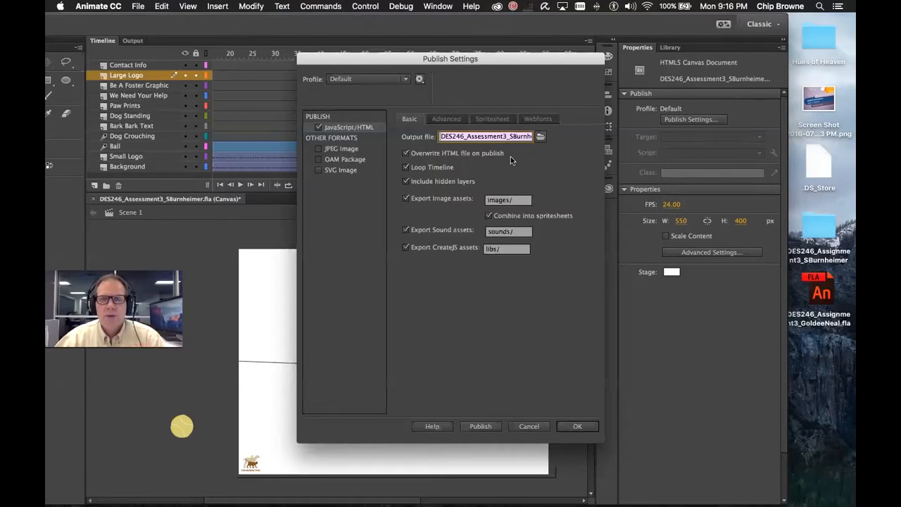
click(530, 136)
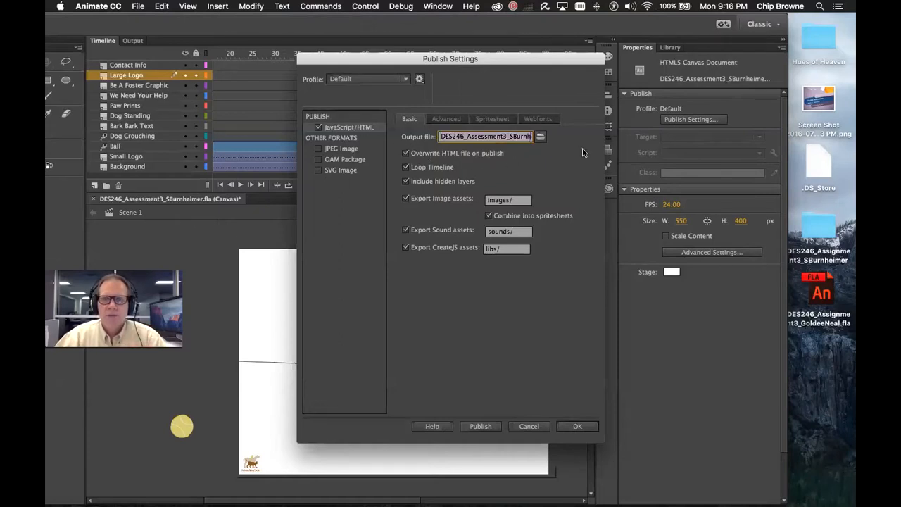
key(Right)
key(Right)
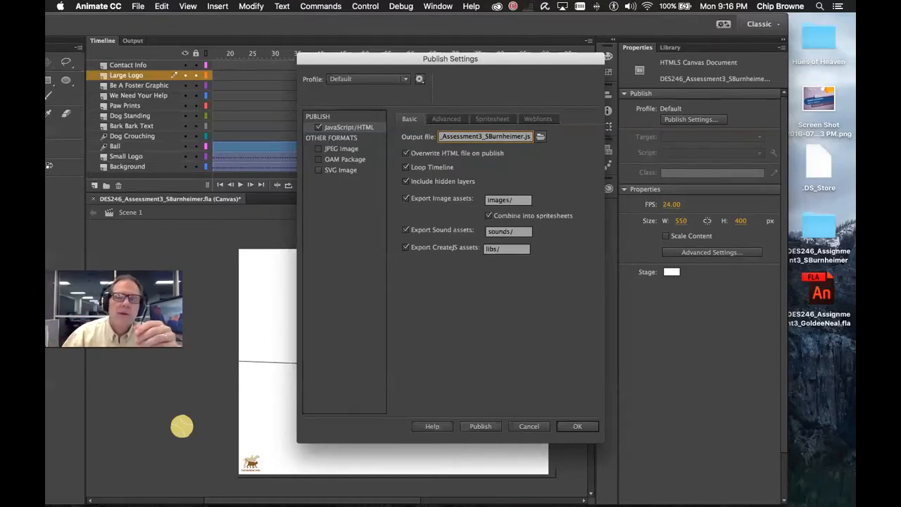
Keep the publish destination unchanged and uncheck Loop Timeline
click(541, 137)
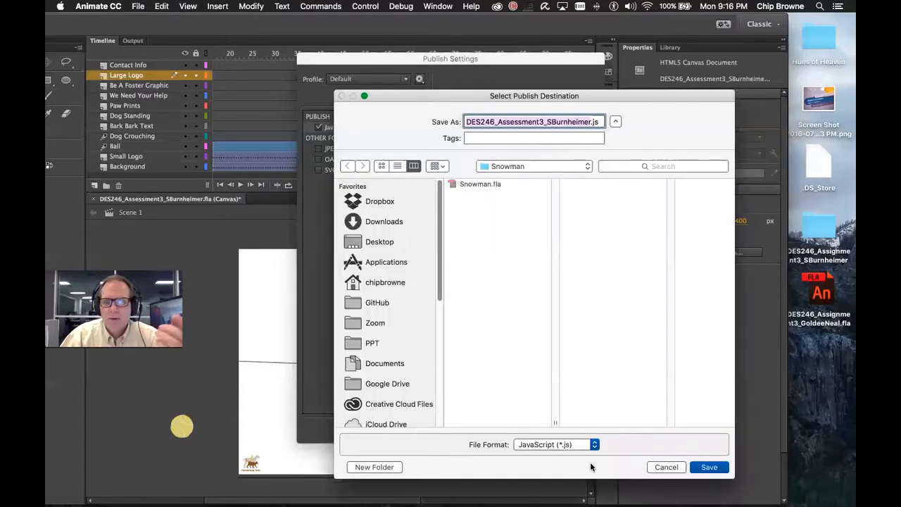
click(594, 445)
click(674, 467)
click(665, 467)
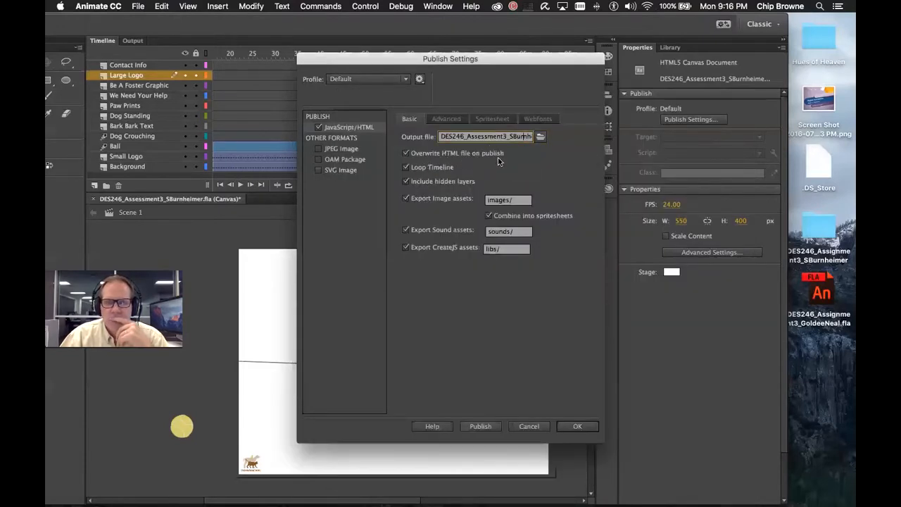
click(406, 168)
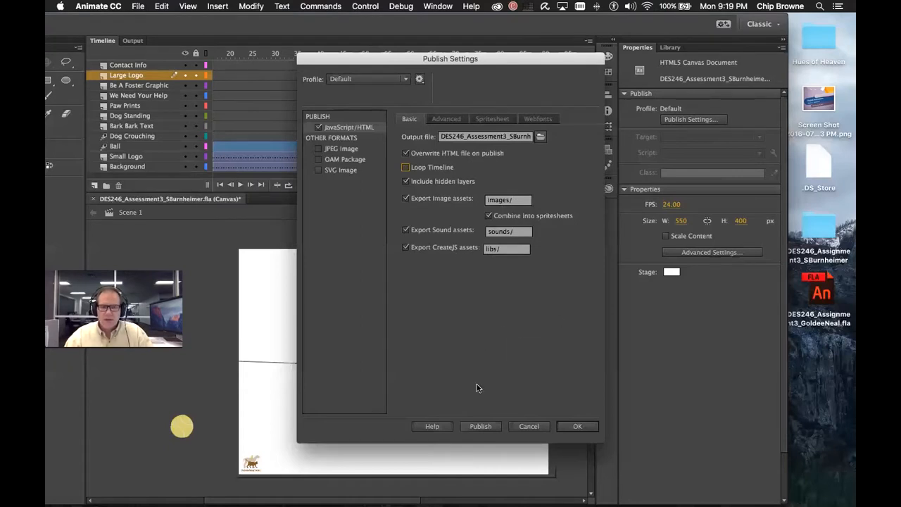
Publish the ad as HTML5 Canvas from the Publish Settings dialog
click(478, 428)
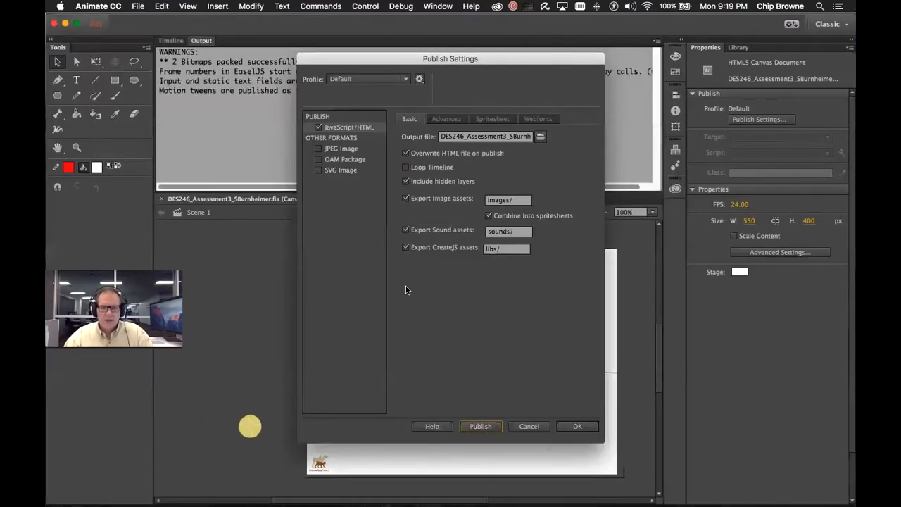
Switch to Finder and look over the newly published .html and .js files
key(super+Tab)
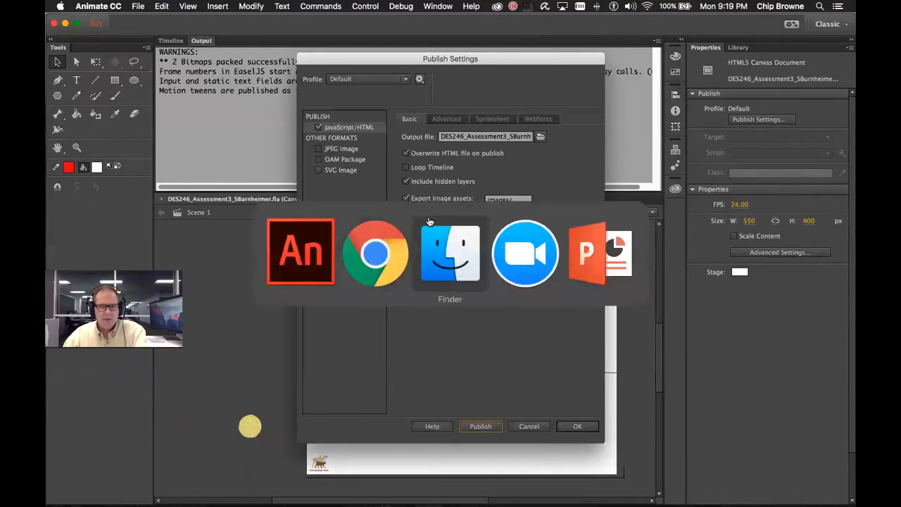
key(super+Tab)
key(super+Tab)
key(super+Tab)
key(super+Tab)
key(super+Tab)
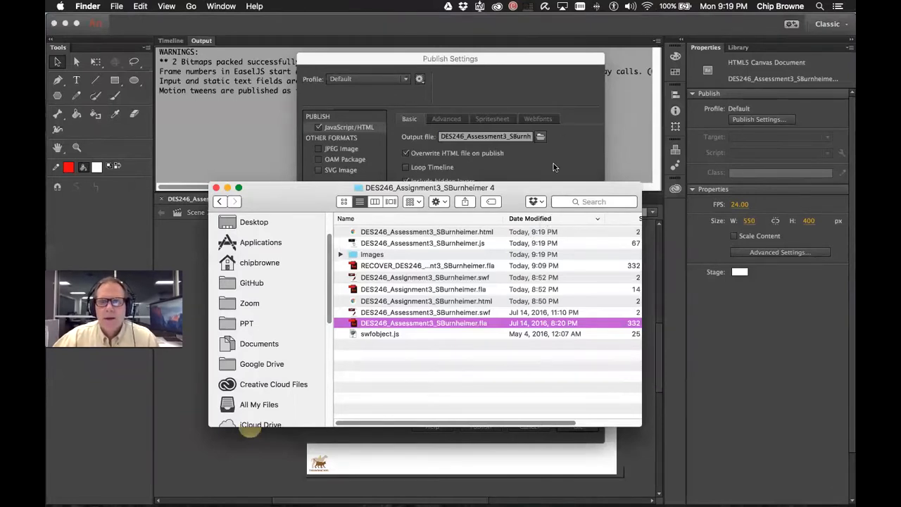
click(448, 234)
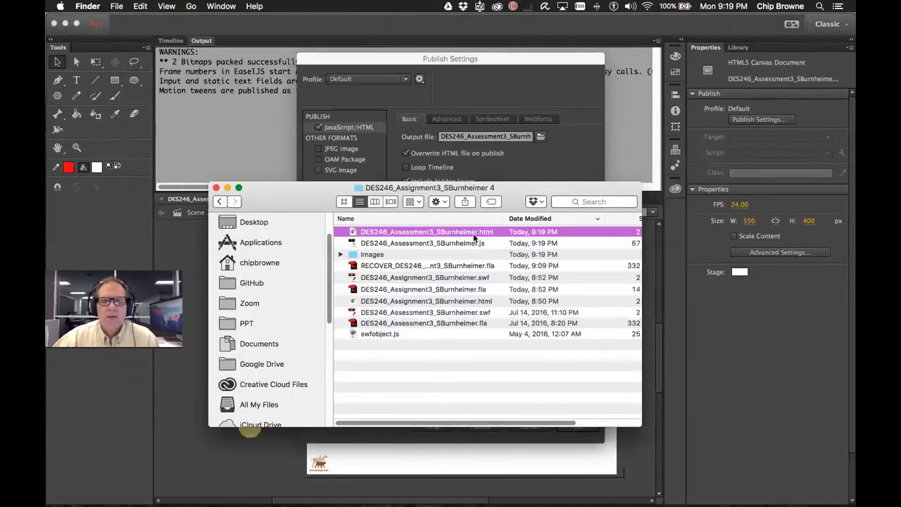
click(377, 243)
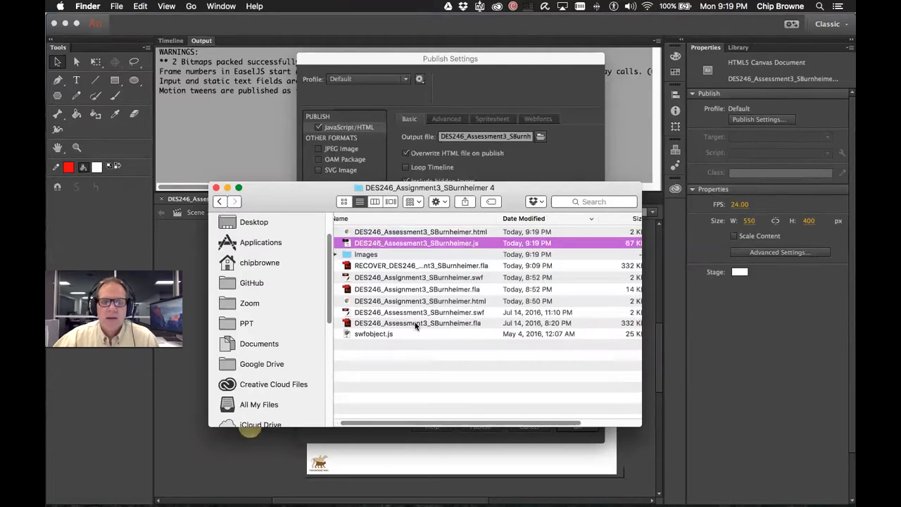
scroll(398, 347, left, 1)
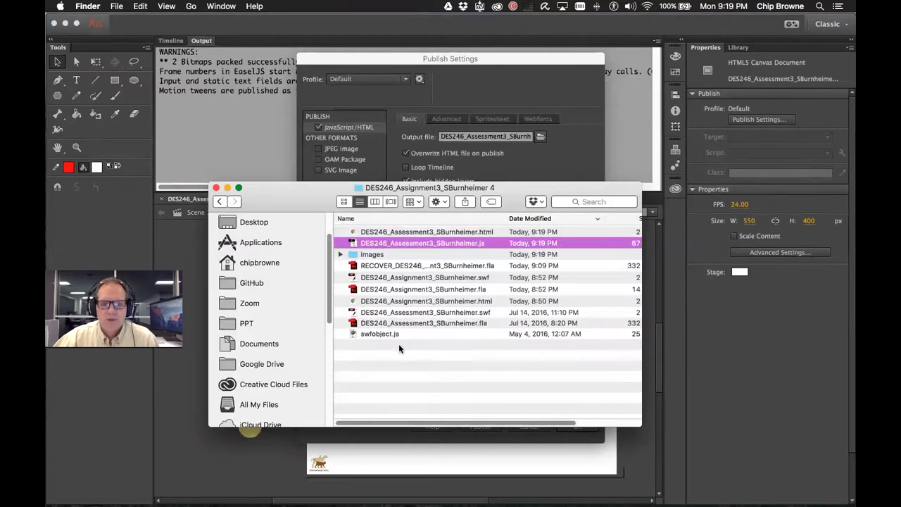
Create a new folder named 'Canvas' in the project folder and reverse the date sort
right_click(358, 355)
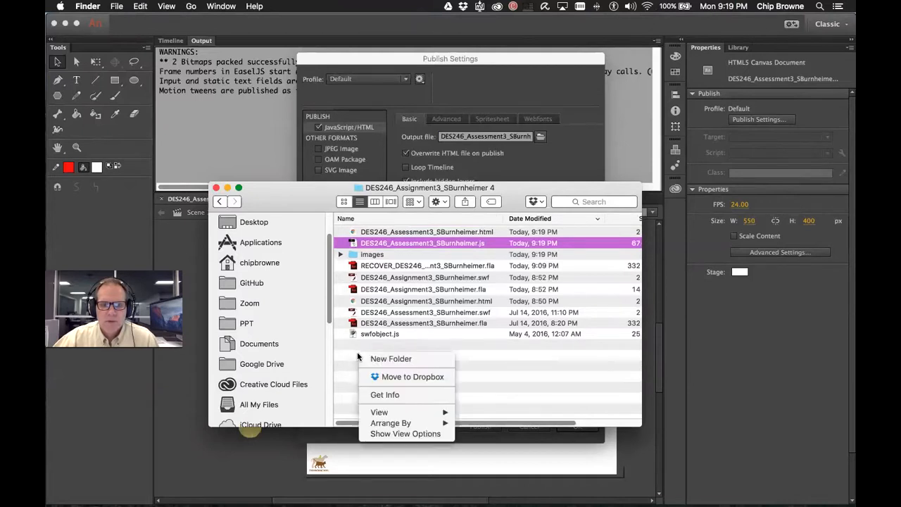
click(405, 360)
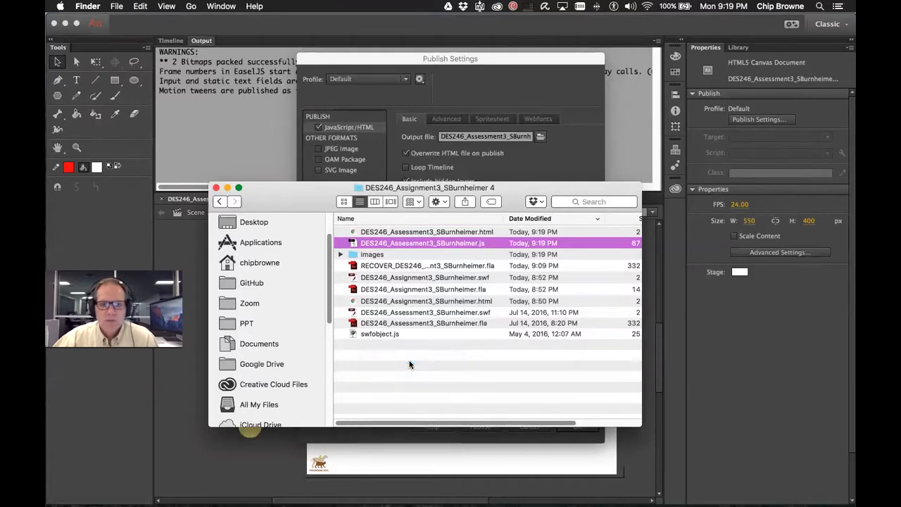
text(Canvas)
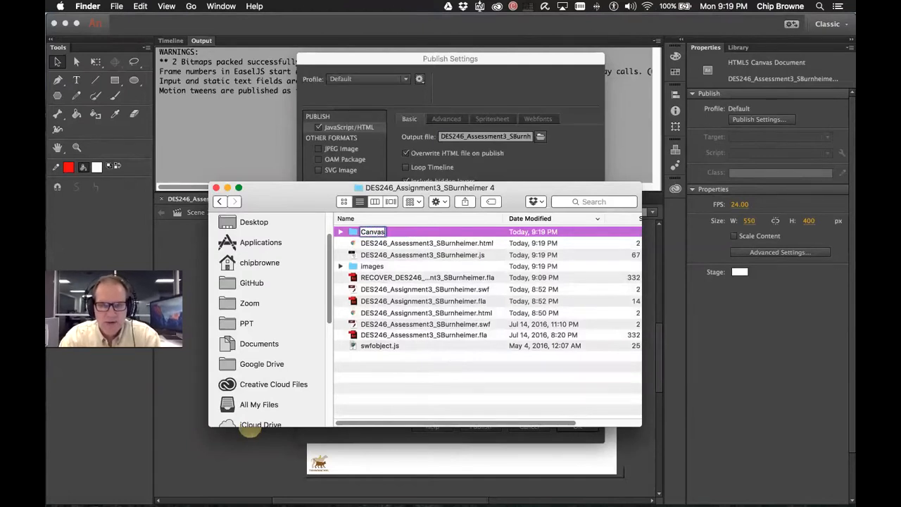
key(Return)
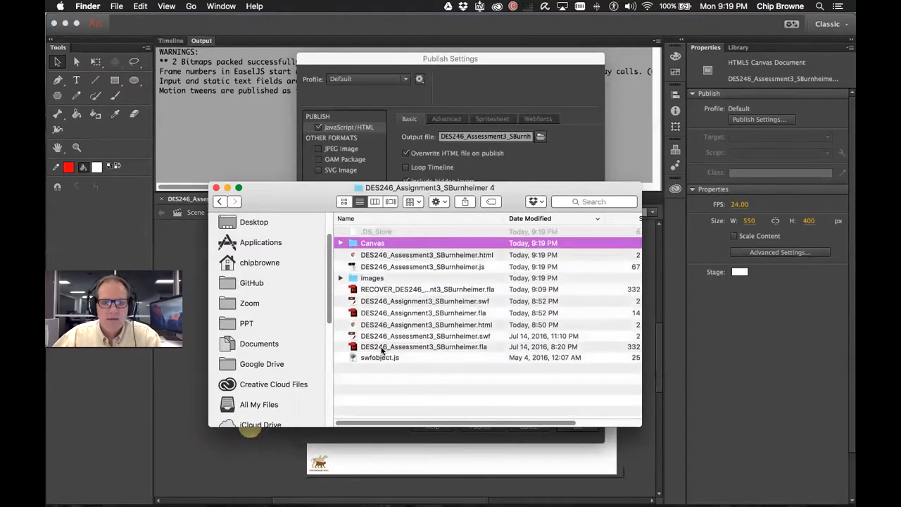
click(534, 232)
click(536, 218)
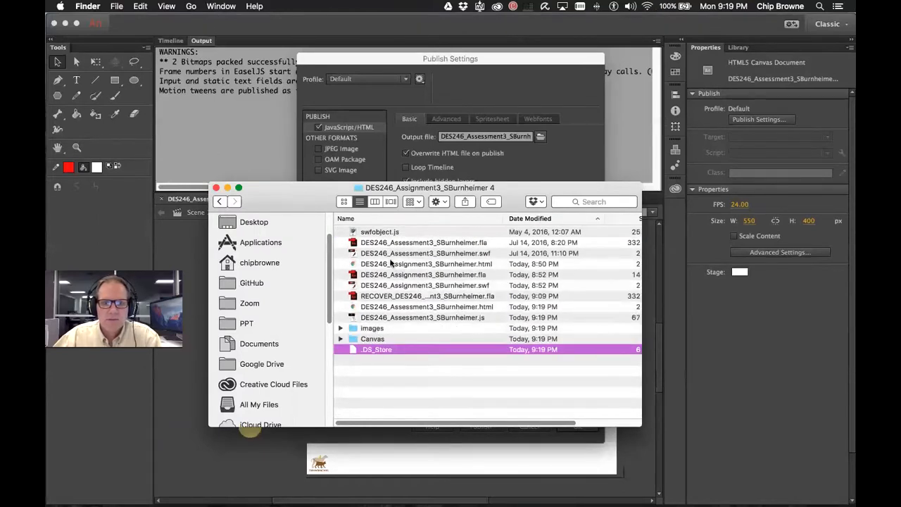
Move the Assessment3 .fla into the Canvas folder and open it in Animate
click(405, 277)
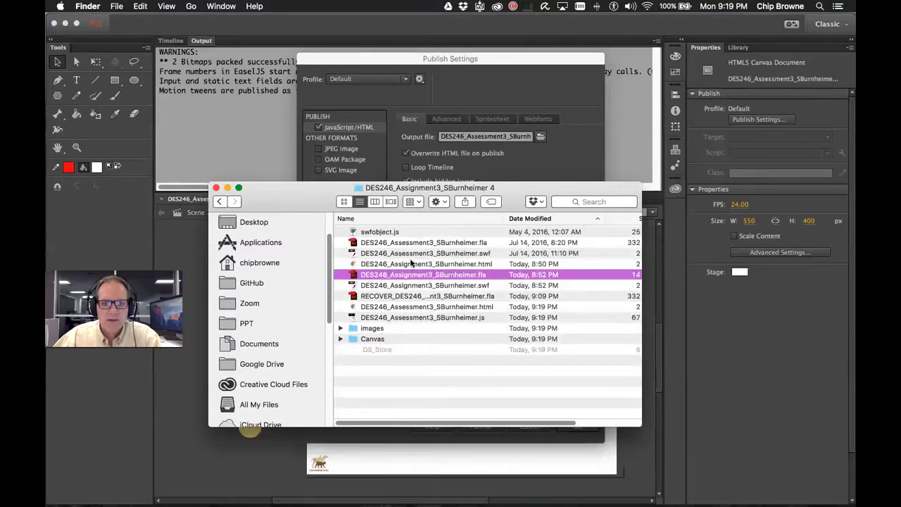
click(412, 242)
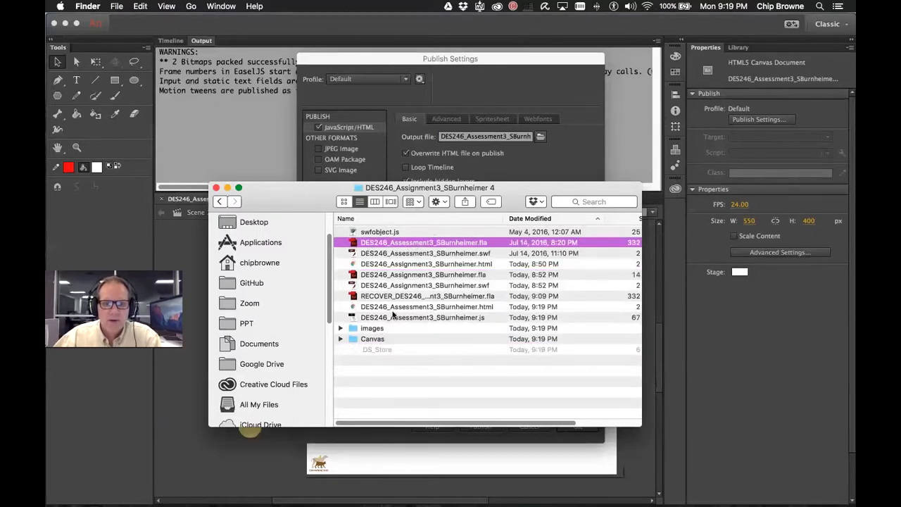
drag(354, 244, 353, 342)
click(340, 338)
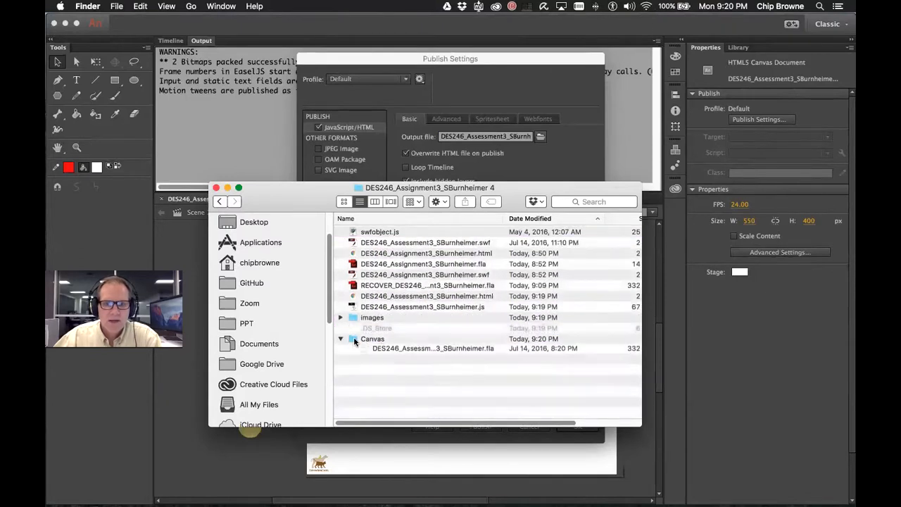
double_click(455, 349)
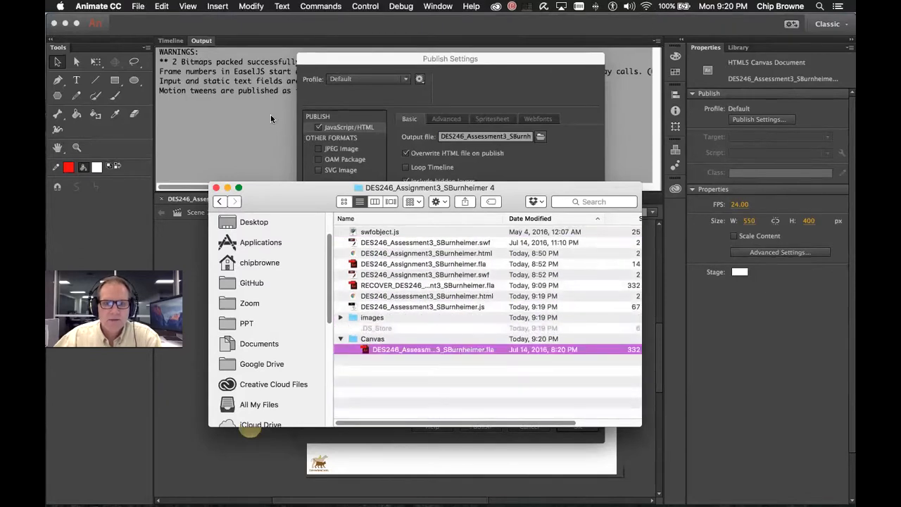
Close Publish Settings and close all documents, discarding unsaved changes
click(529, 426)
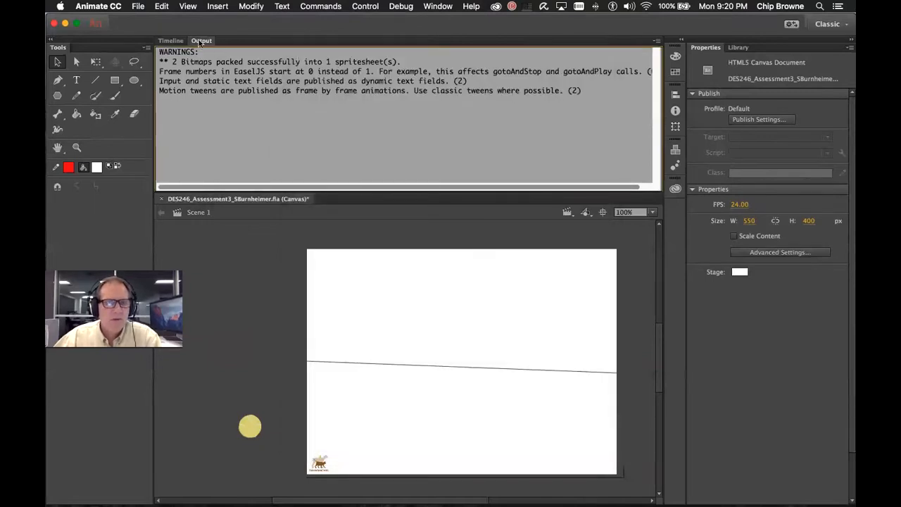
click(143, 7)
click(168, 73)
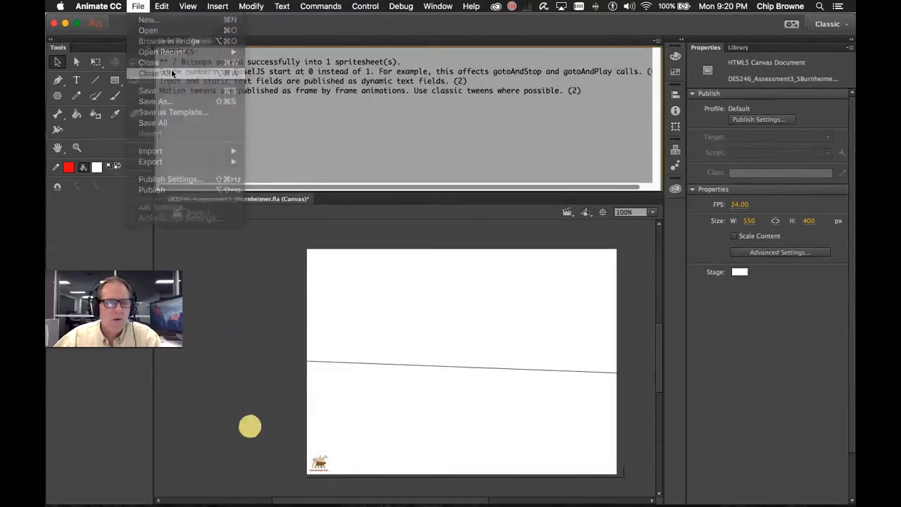
click(481, 269)
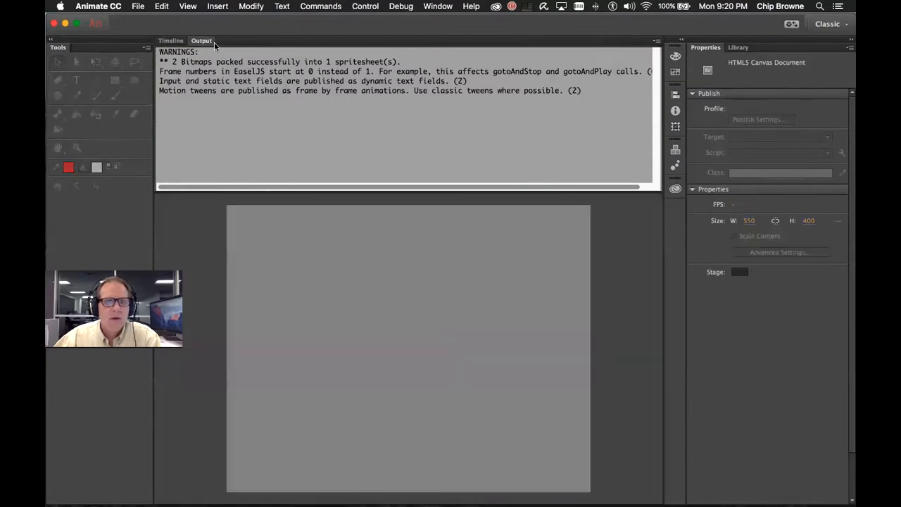
Browse the Desktop and the assignment folder in the Open dialog, then cancel without opening
click(178, 42)
click(137, 6)
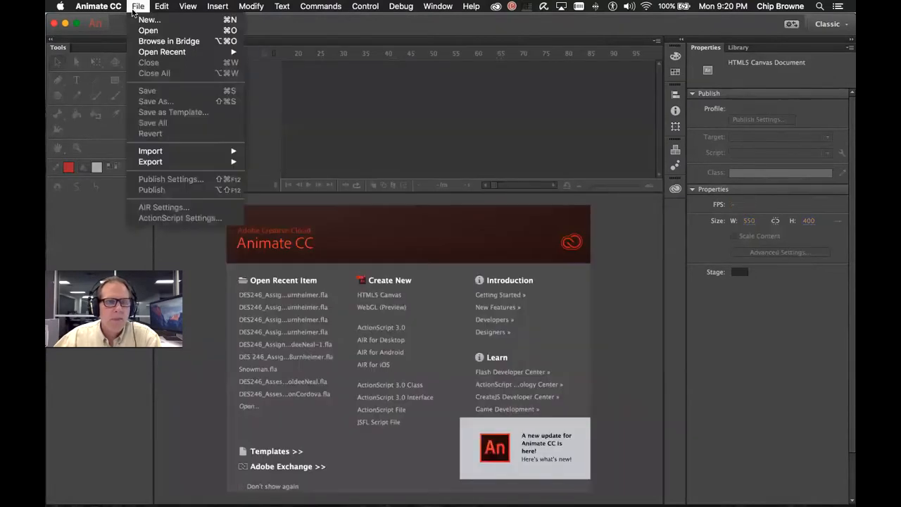
click(148, 30)
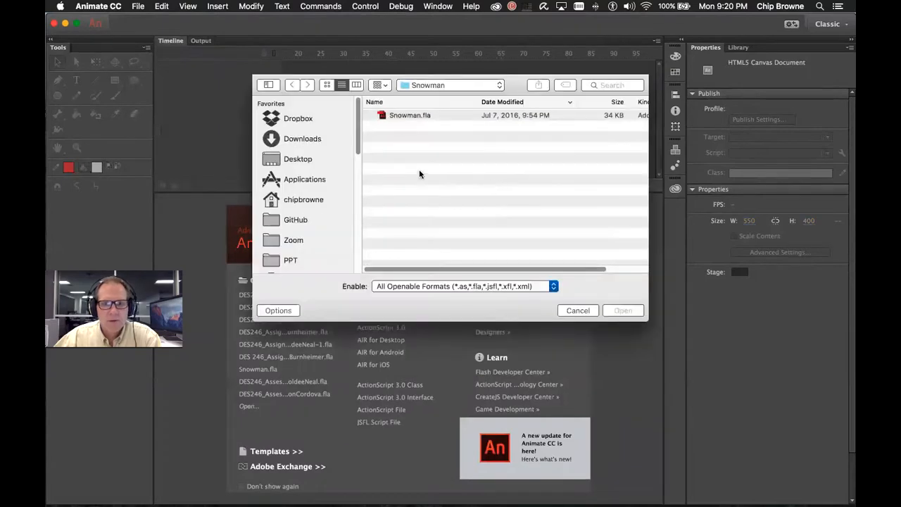
click(497, 85)
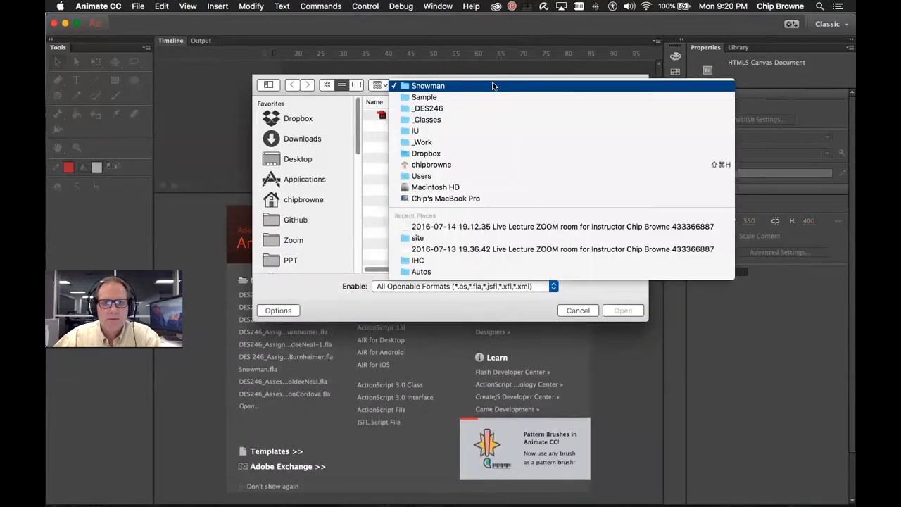
click(309, 163)
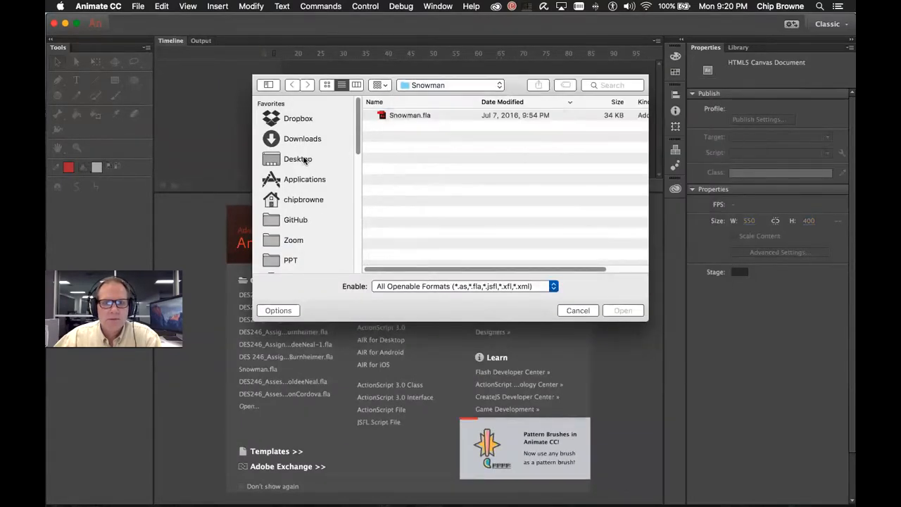
click(299, 159)
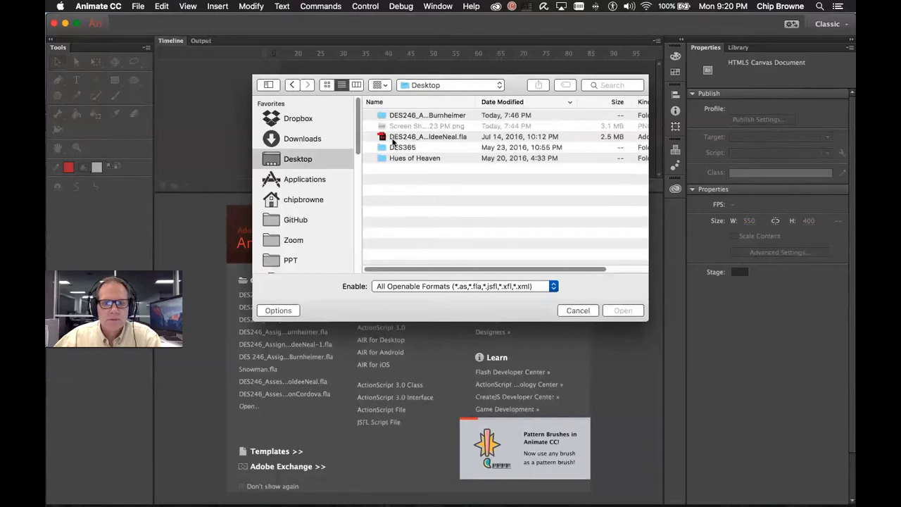
double_click(392, 115)
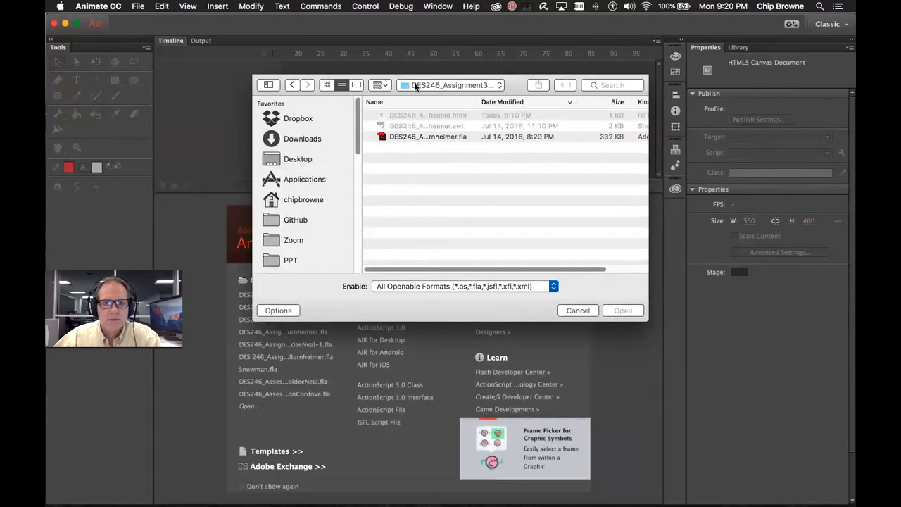
click(491, 86)
click(458, 103)
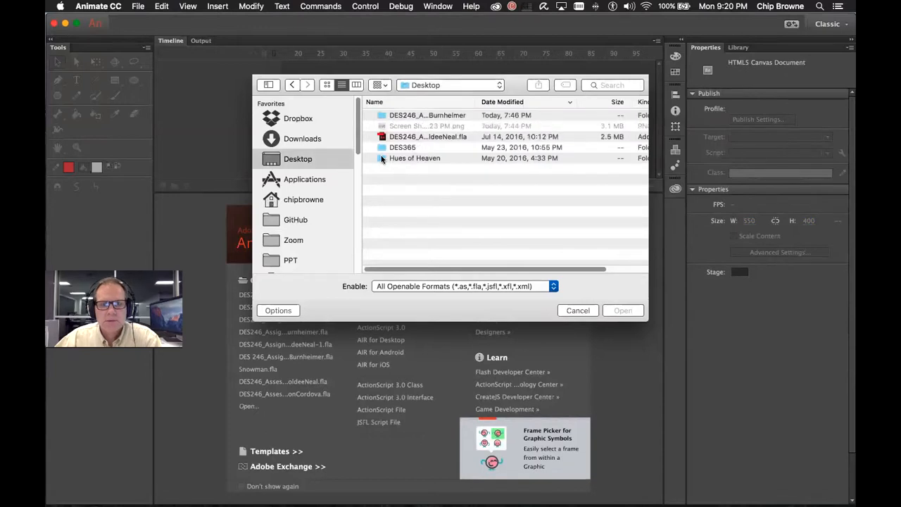
click(576, 310)
Show File > Open Recent and dismiss it without choosing a file
click(138, 6)
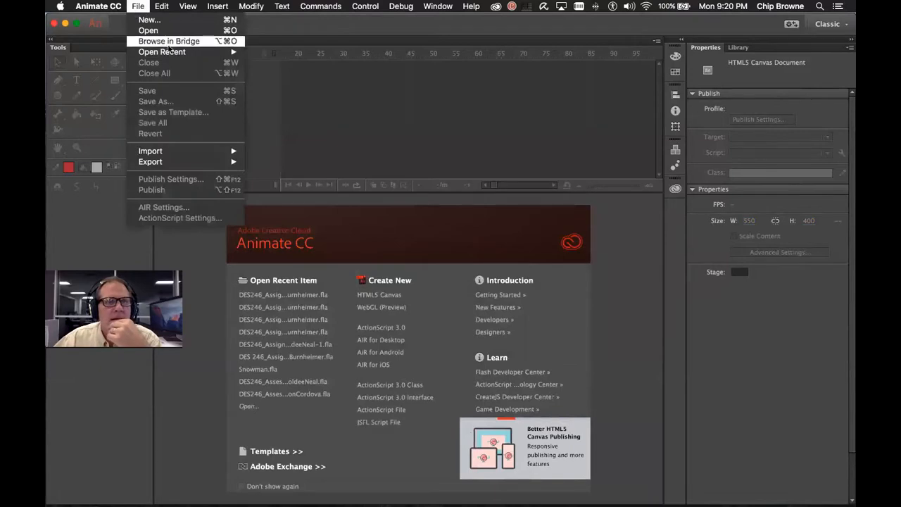
mouse_move(201, 57)
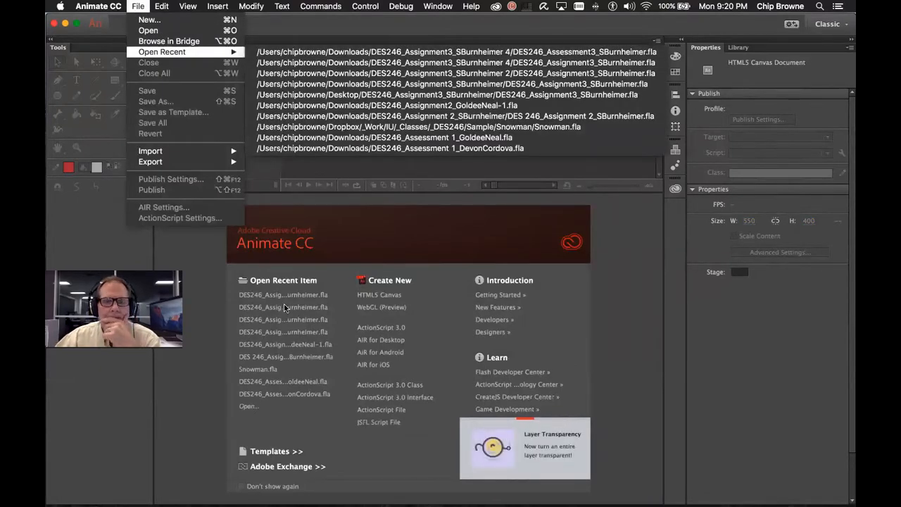
key(Escape)
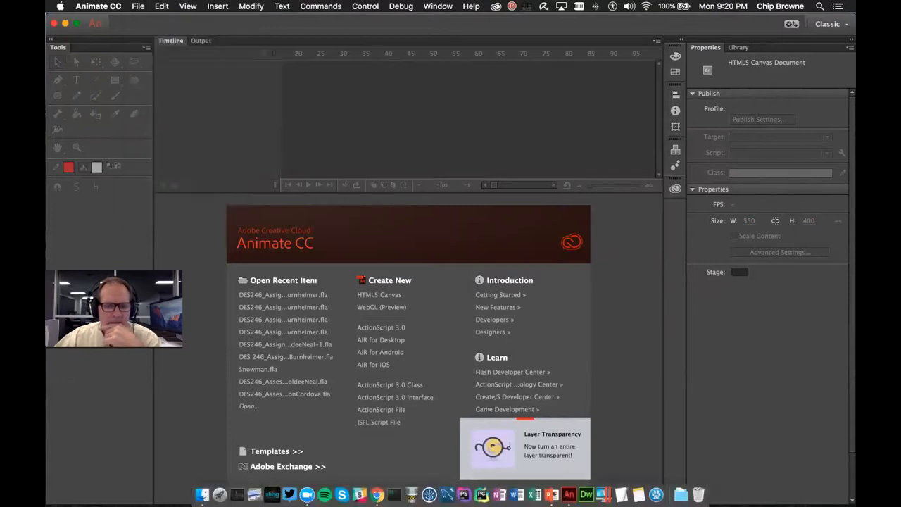
In Finder, sort Downloads by Date Added, newest first, and open the latest Assignment3 folder
click(202, 494)
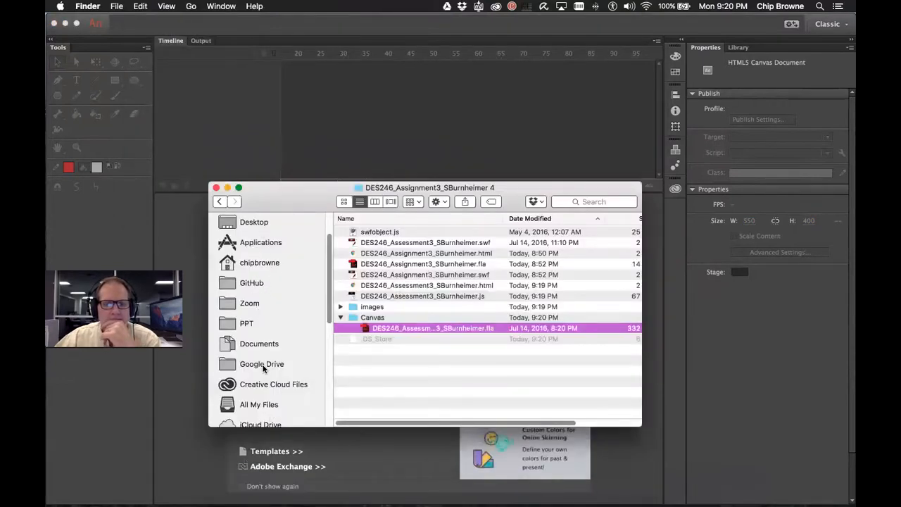
scroll(266, 266, up, 3)
click(258, 255)
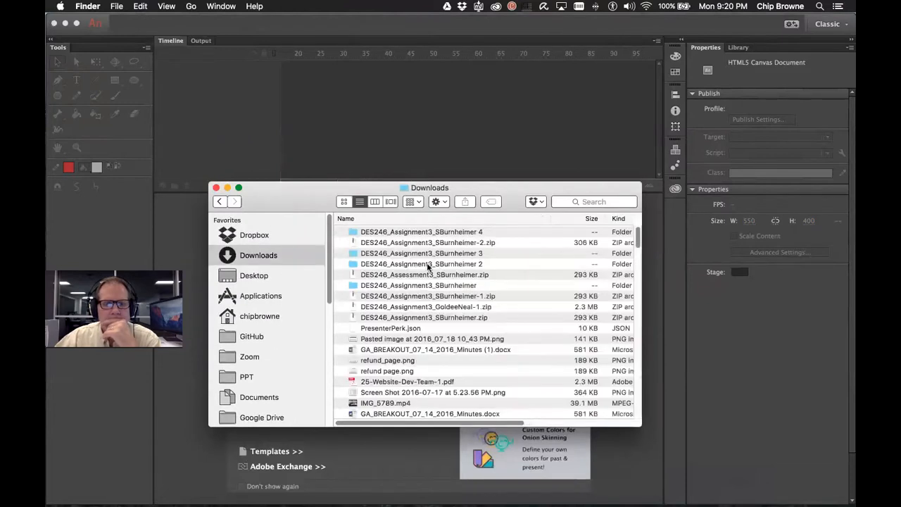
scroll(423, 251, down, 1)
scroll(555, 256, up, 1)
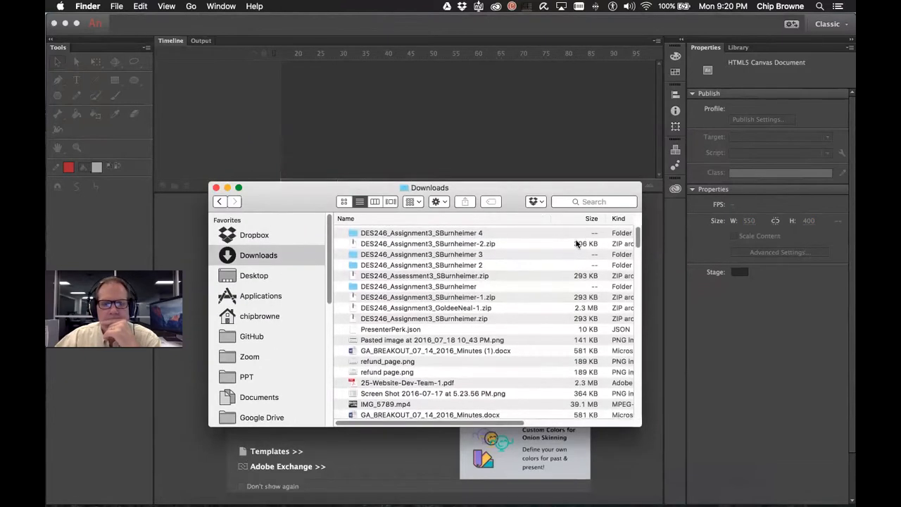
drag(644, 267, 811, 267)
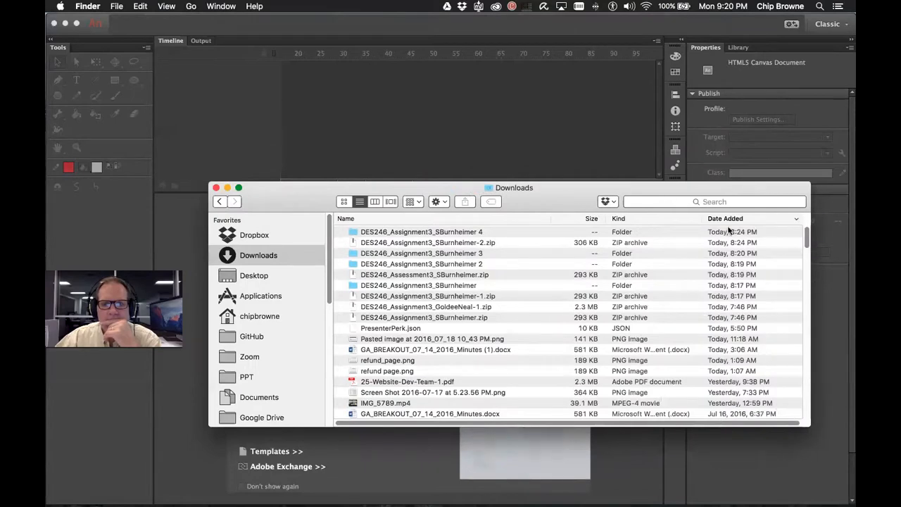
click(742, 220)
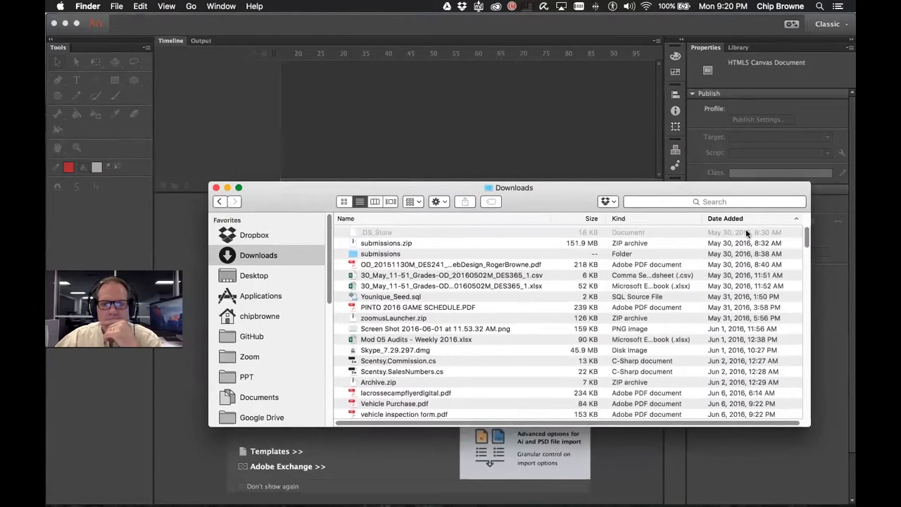
click(741, 221)
double_click(352, 231)
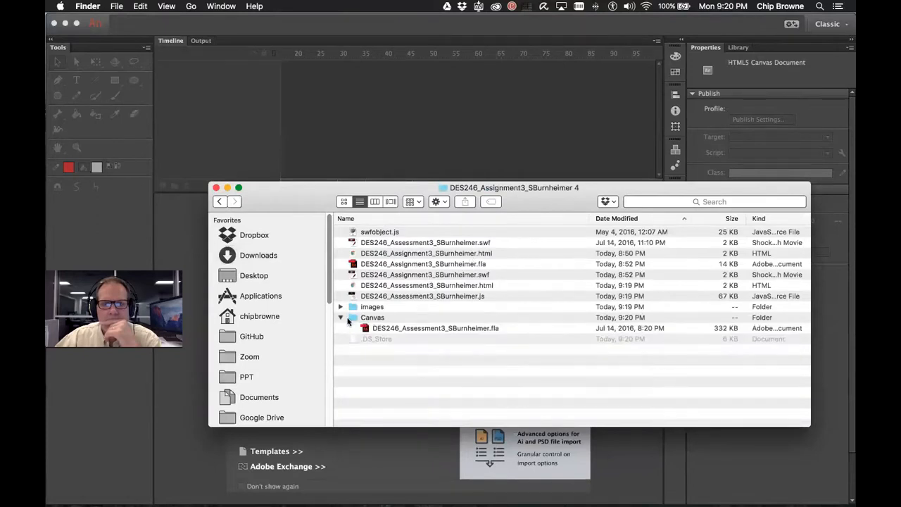
Copy the Canvas folder and paste it onto the Desktop
click(384, 330)
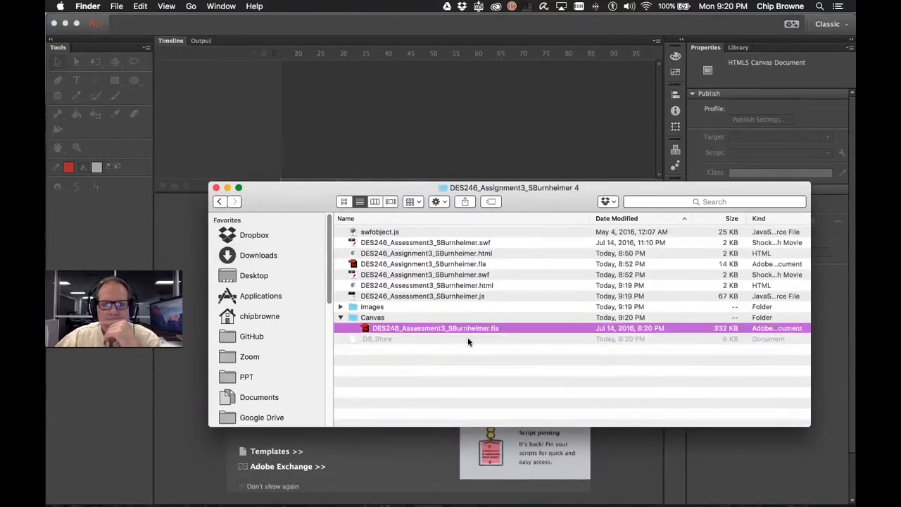
click(361, 317)
right_click(353, 318)
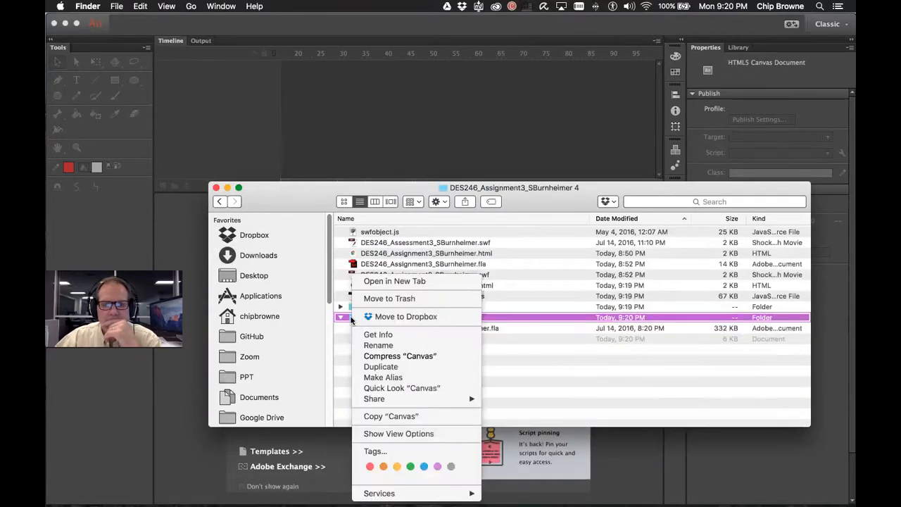
click(391, 416)
click(259, 277)
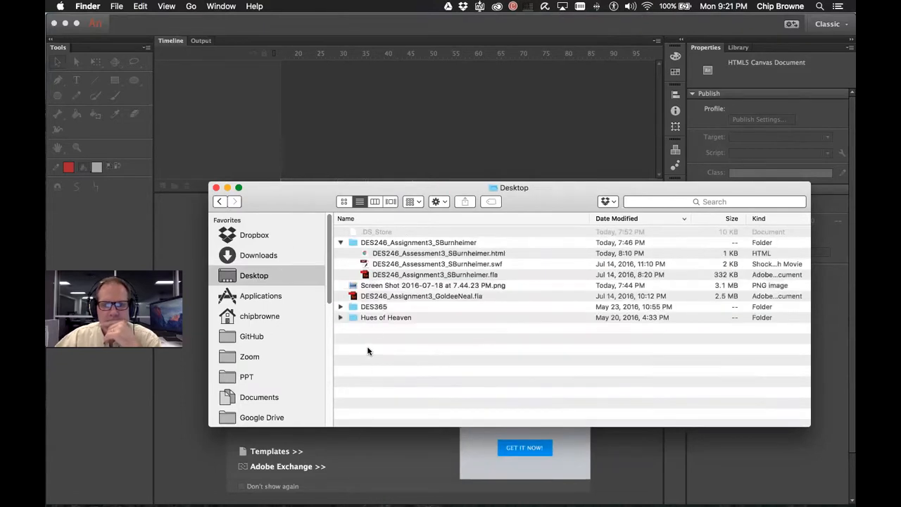
click(341, 242)
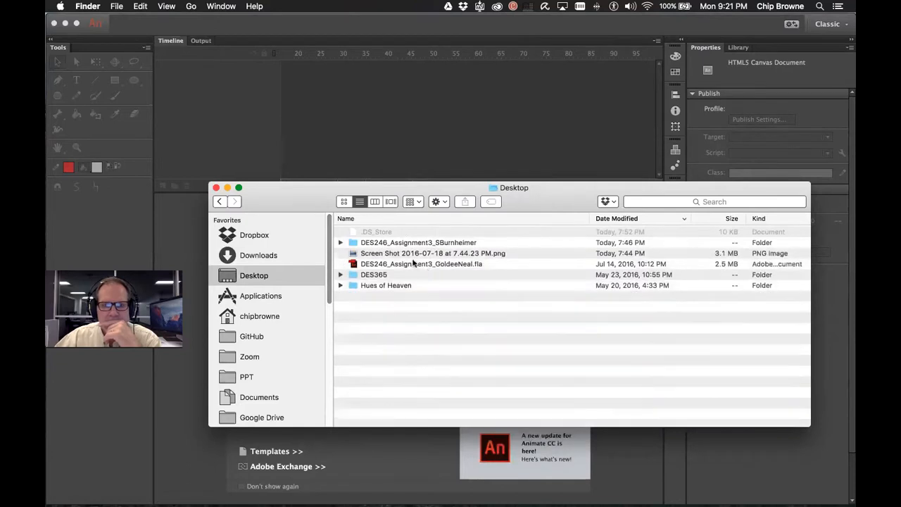
right_click(368, 314)
click(405, 356)
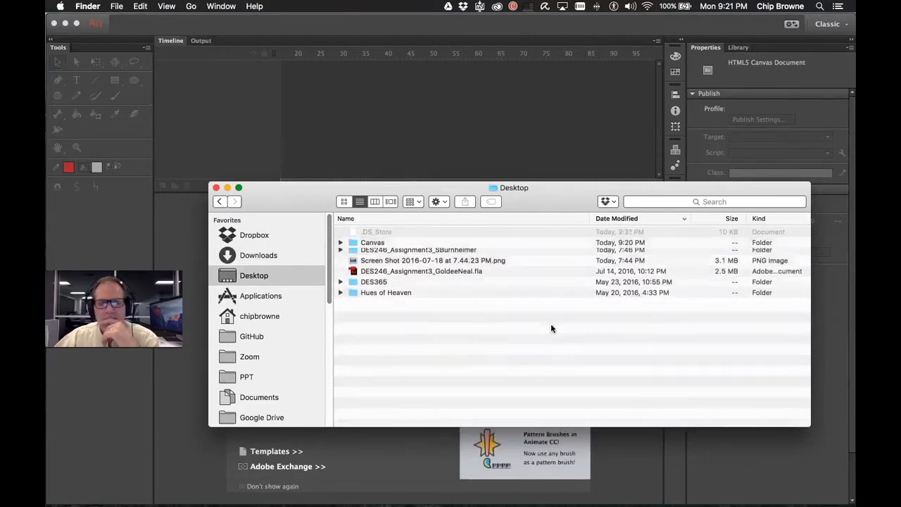
Drag the Desktop Canvas folder's Assessment3 .fla onto Animate to open it
click(341, 242)
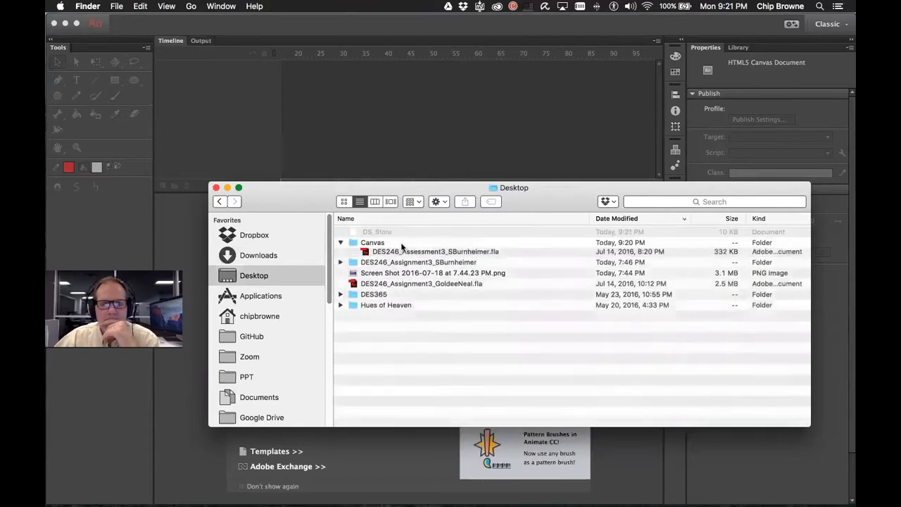
drag(369, 257, 438, 160)
click(430, 94)
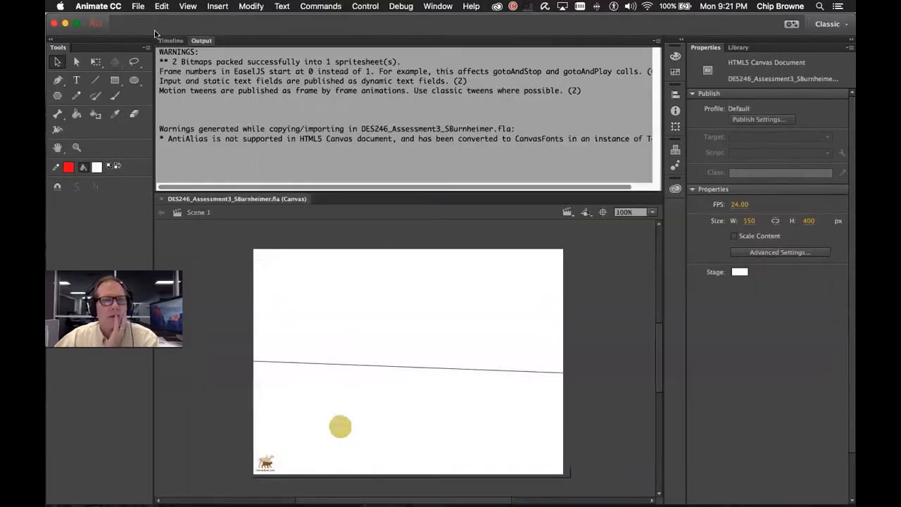
click(138, 6)
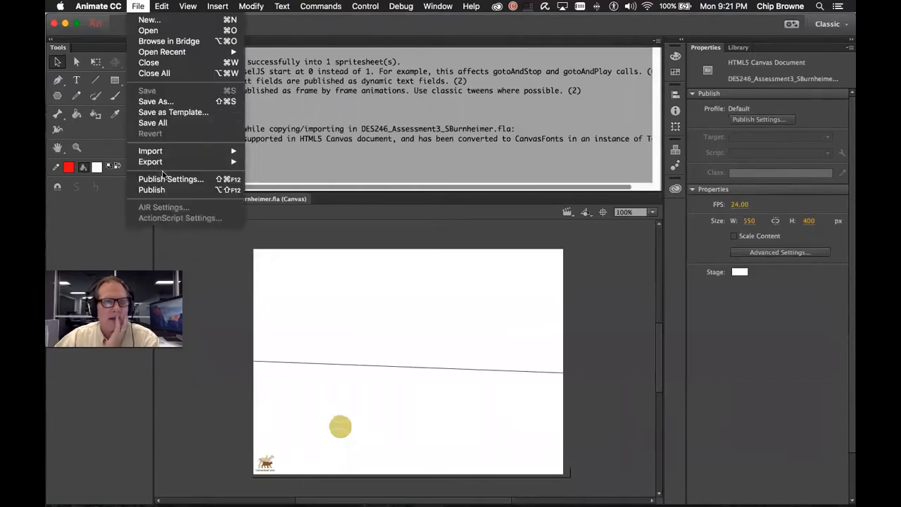
Republish from Publish Settings with JavaScript/HTML checked, then switch to Finder
click(172, 179)
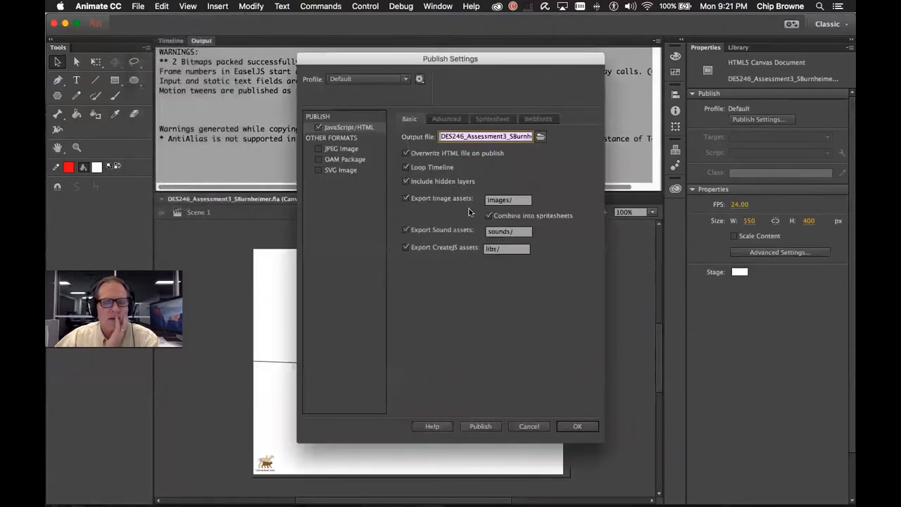
click(483, 426)
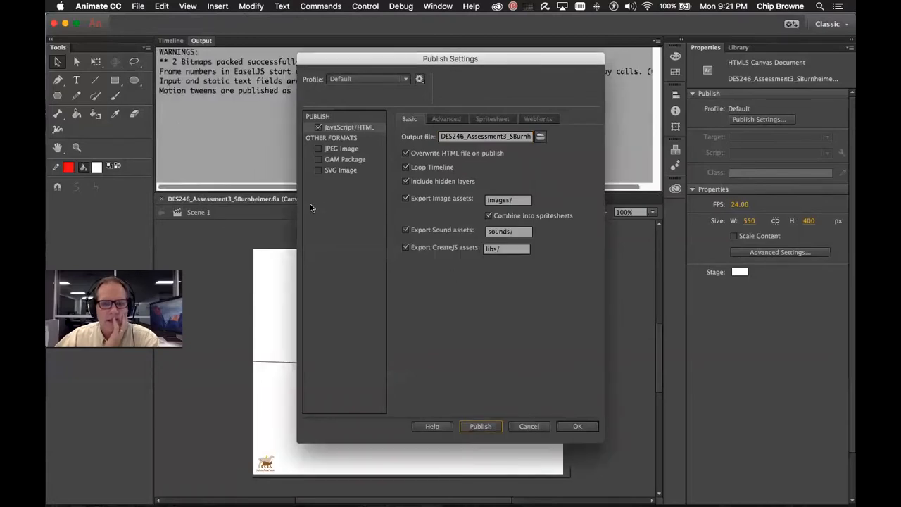
key(ctrl+Right)
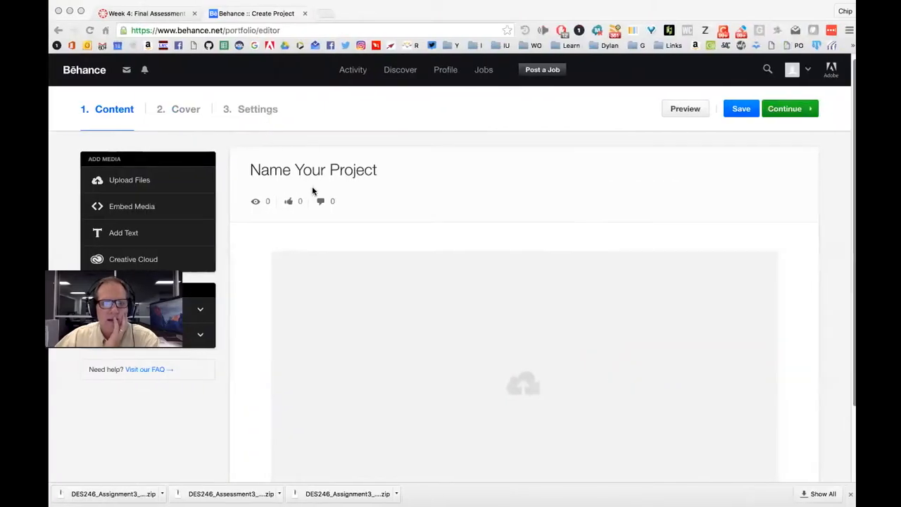
key(ctrl+Left)
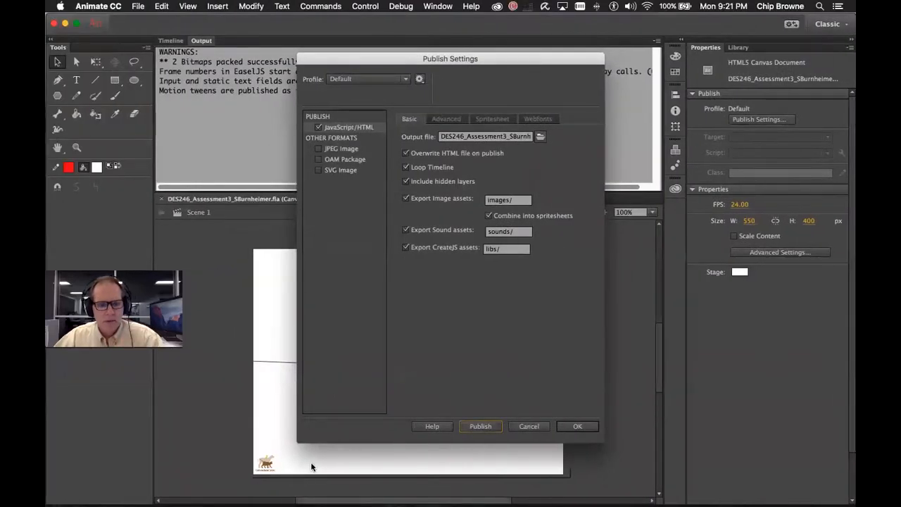
key(super+Tab)
key(super+Tab)
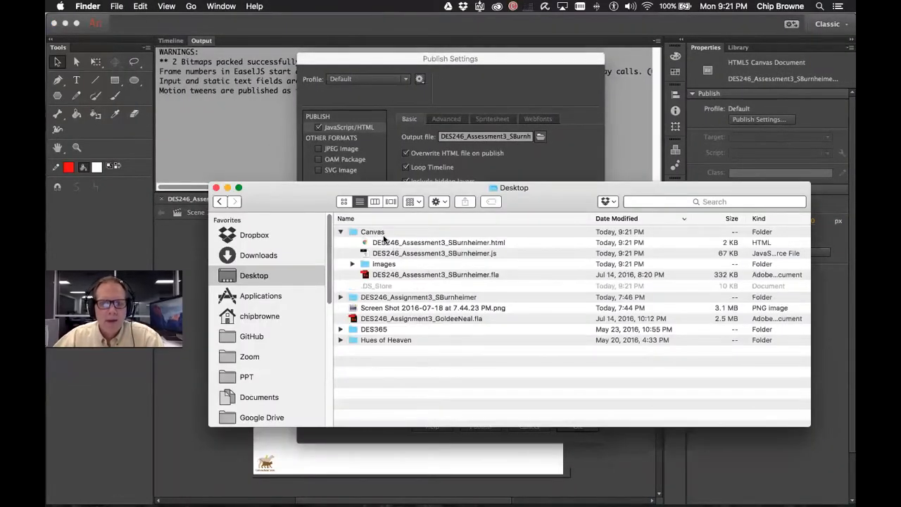
Point out the published .html and .js, then expand images to show the atlas PNG and JSON
click(386, 275)
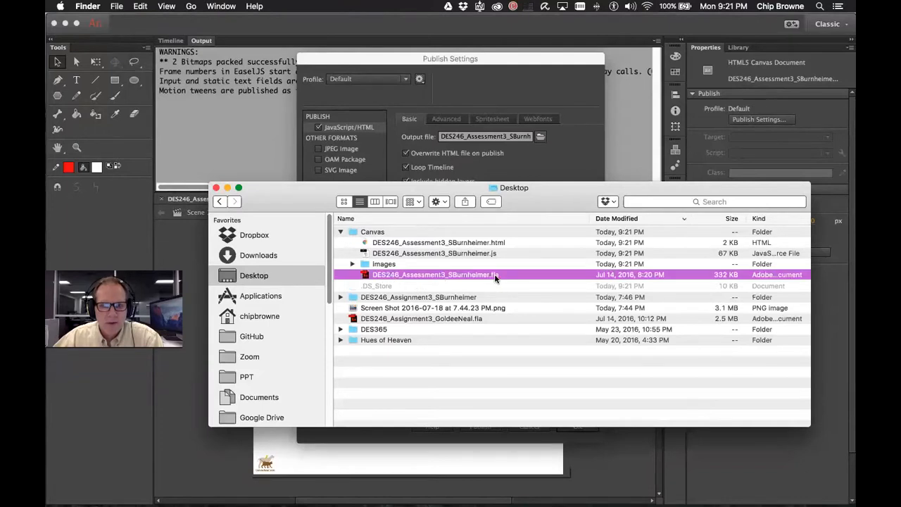
click(500, 243)
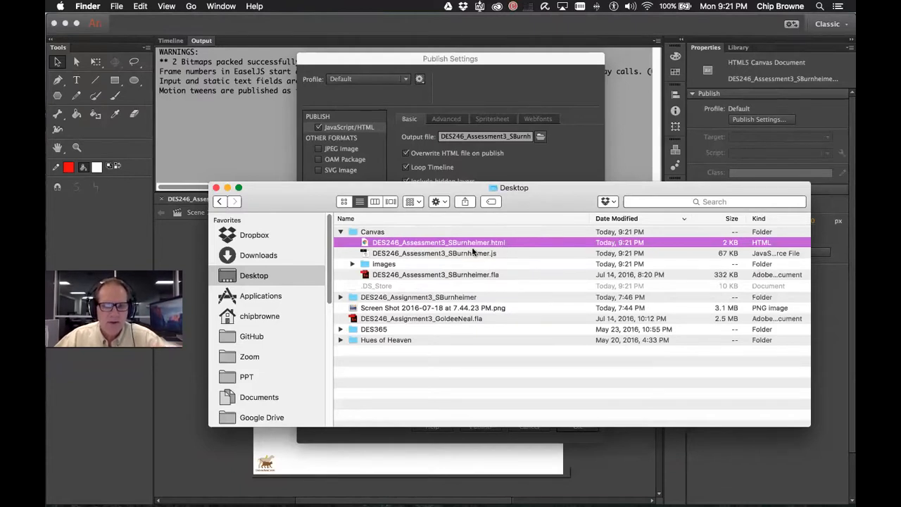
click(501, 253)
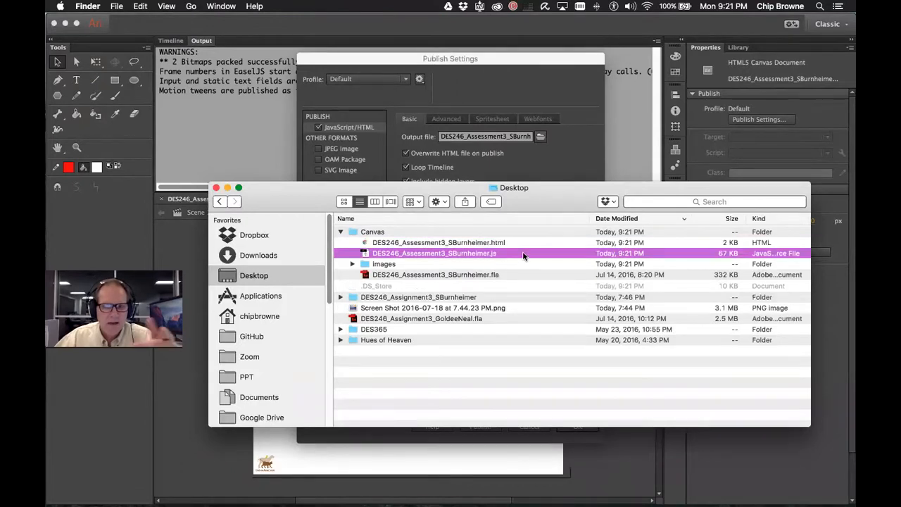
click(351, 264)
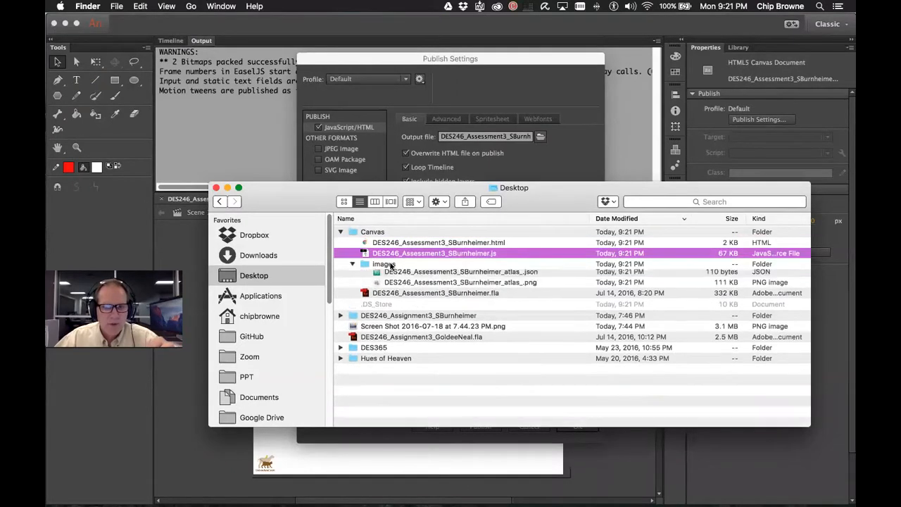
click(510, 299)
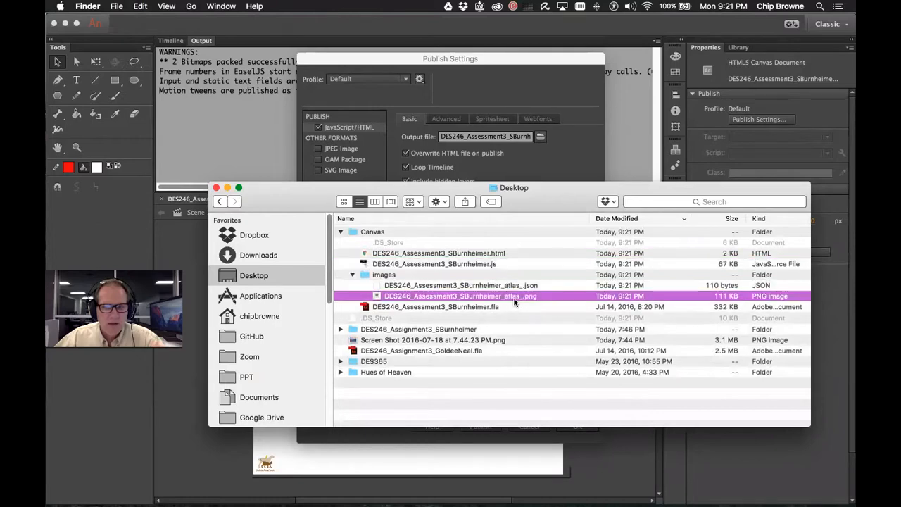
click(509, 288)
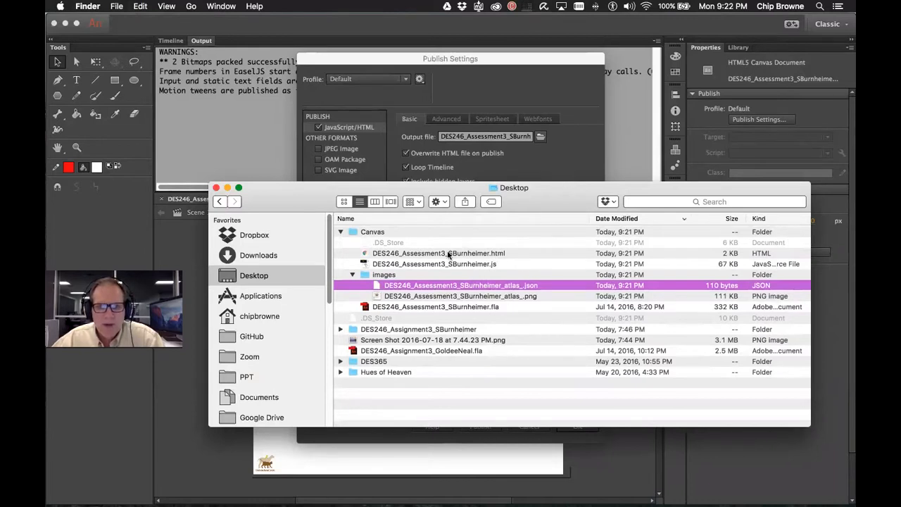
Flip between Animate and Behance, then return to Finder and select the published HTML file
click(563, 171)
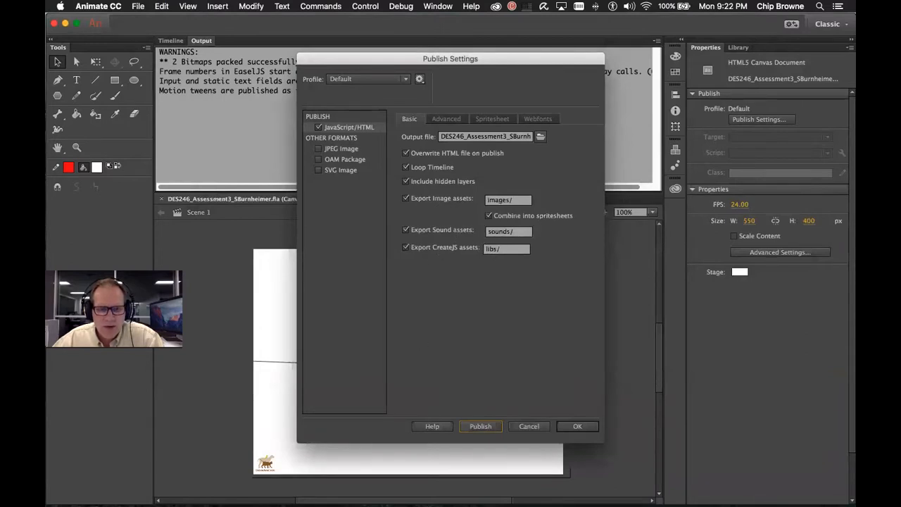
key(ctrl+Right)
key(ctrl+Left)
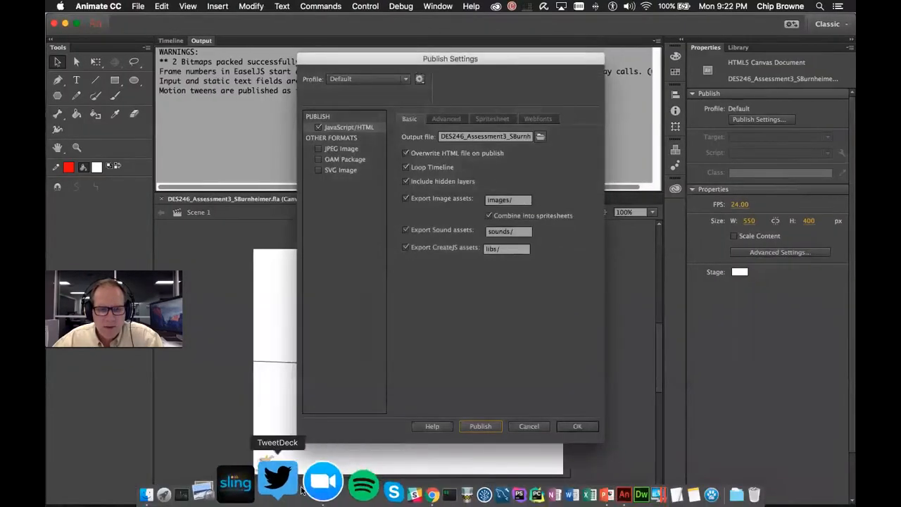
click(187, 483)
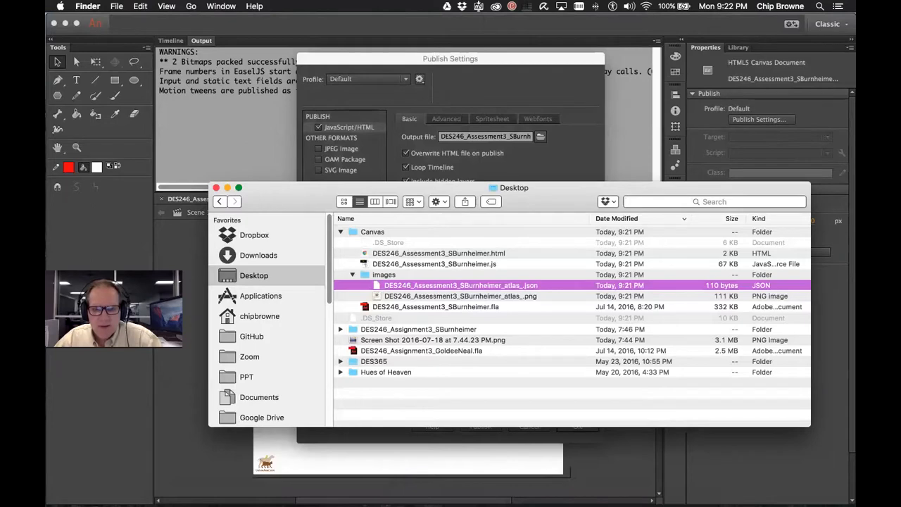
click(451, 255)
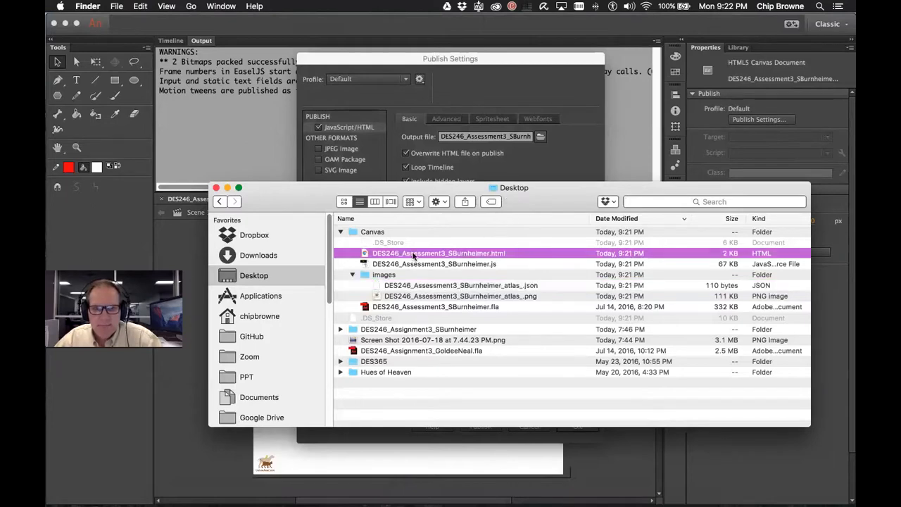
right_click(377, 258)
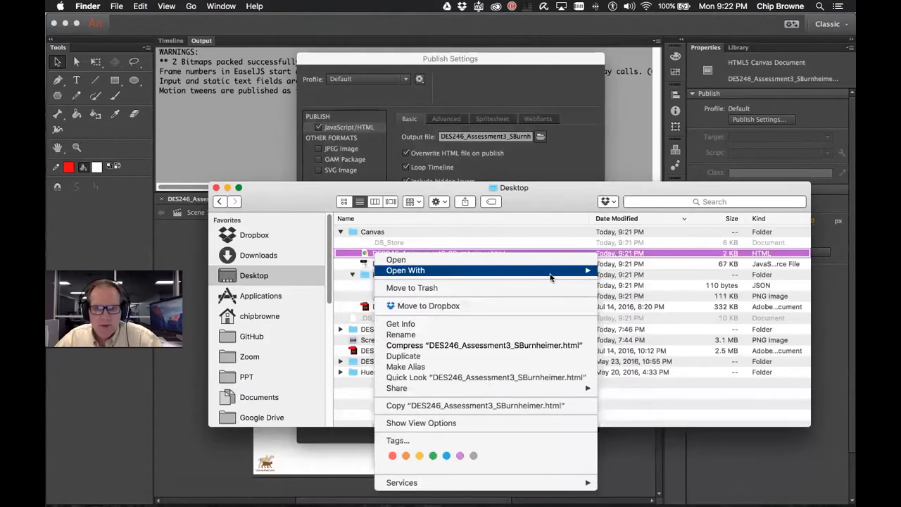
mouse_move(493, 270)
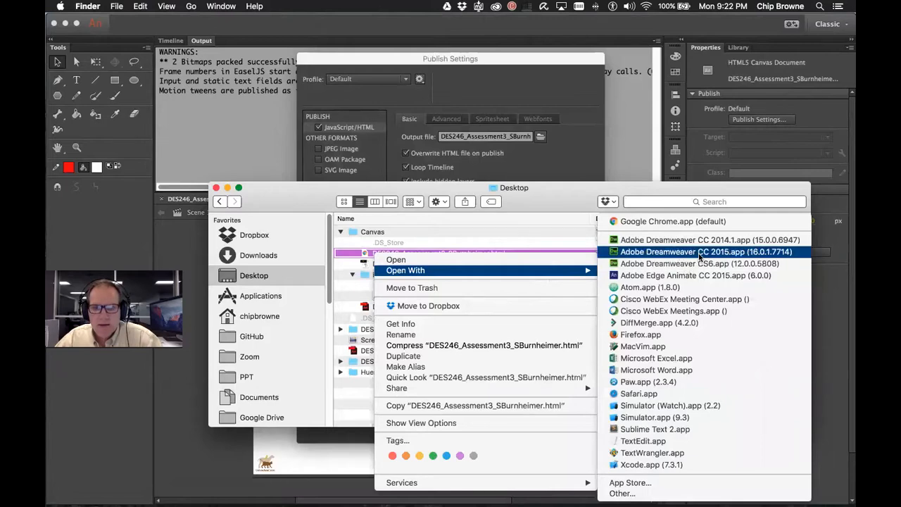
click(699, 252)
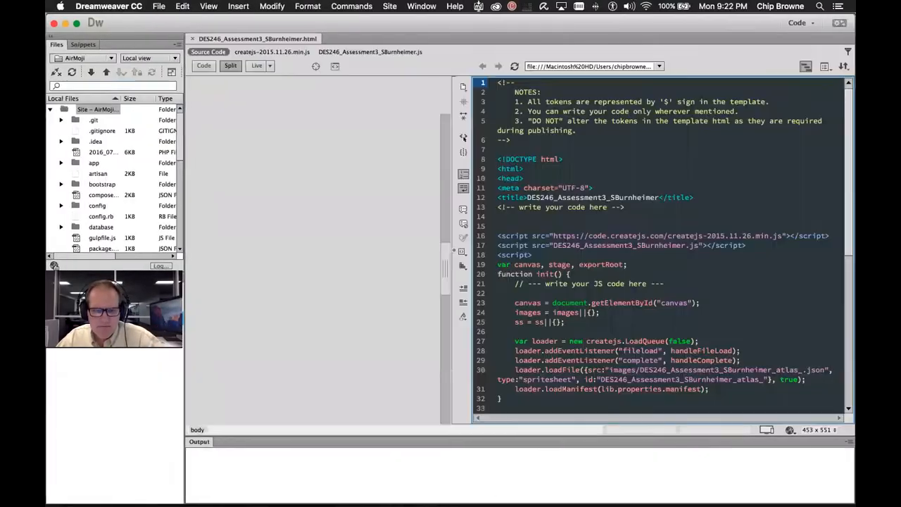
Bring Animate forward and dismiss its publish settings without changes
key(super+Tab)
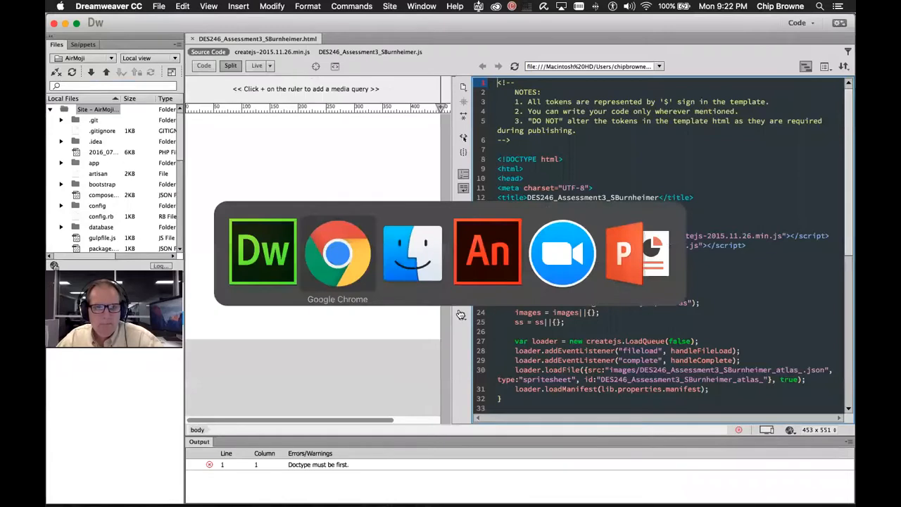
key(super+Tab)
key(super+Tab)
key(super+Tab)
key(super+Tab)
key(super+Tab)
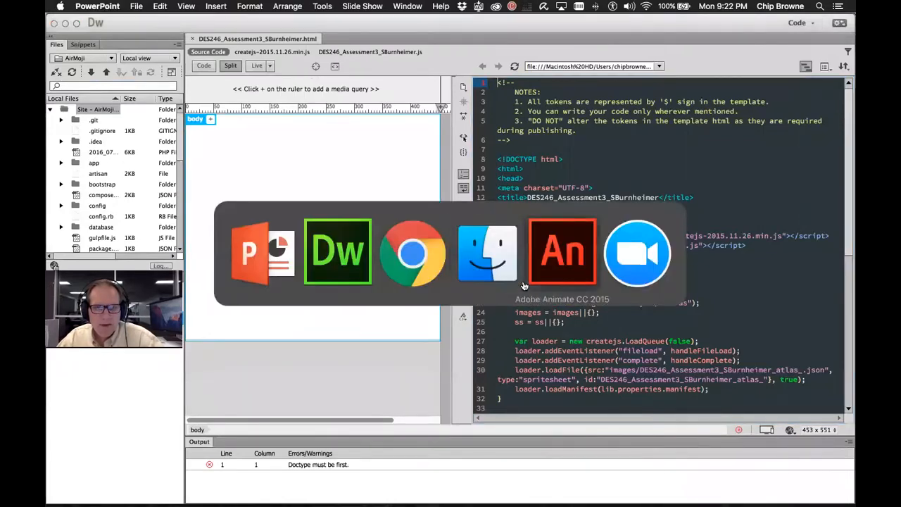
click(524, 285)
click(529, 426)
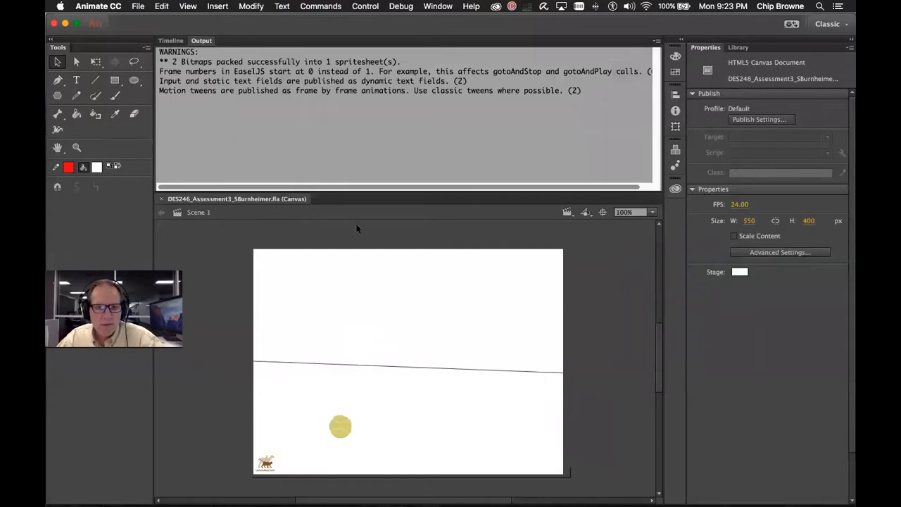
Return to Dreamweaver and switch its workspace to the Beginner layout
key(super+Tab)
click(482, 272)
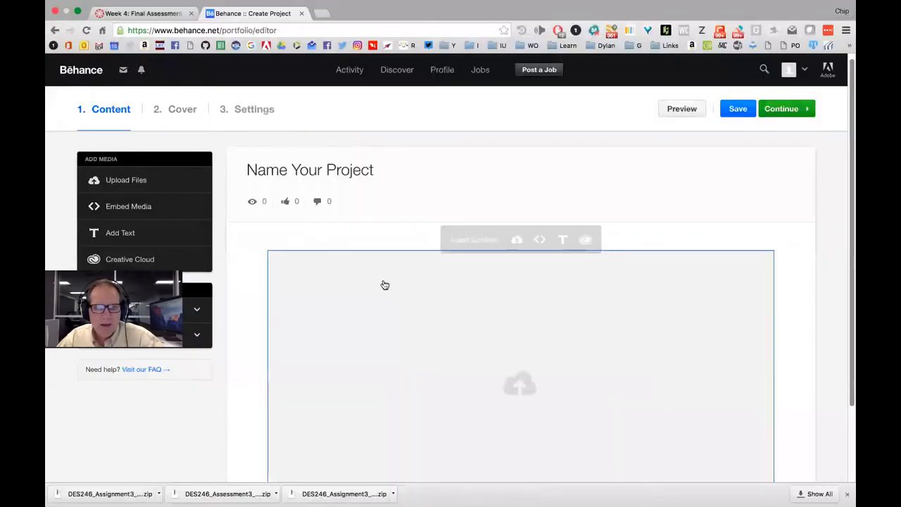
key(super+Tab)
key(super+Tab)
key(super+Tab)
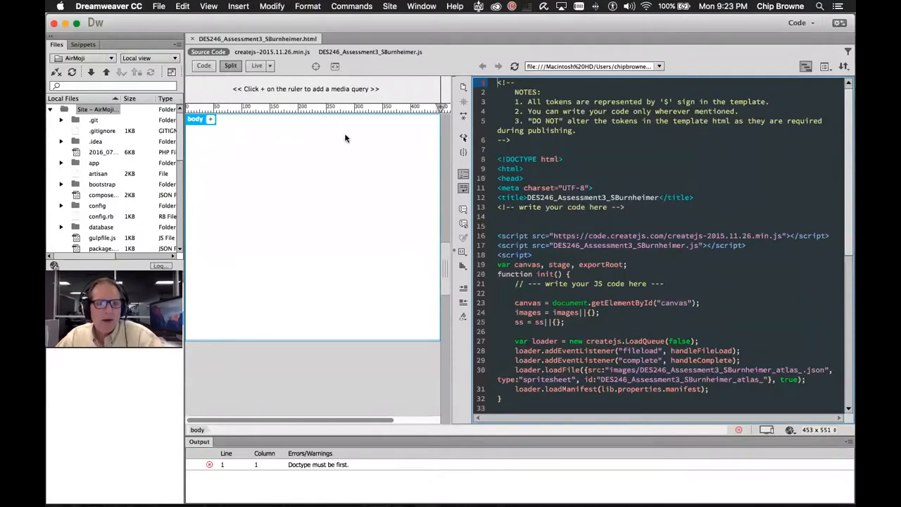
click(799, 23)
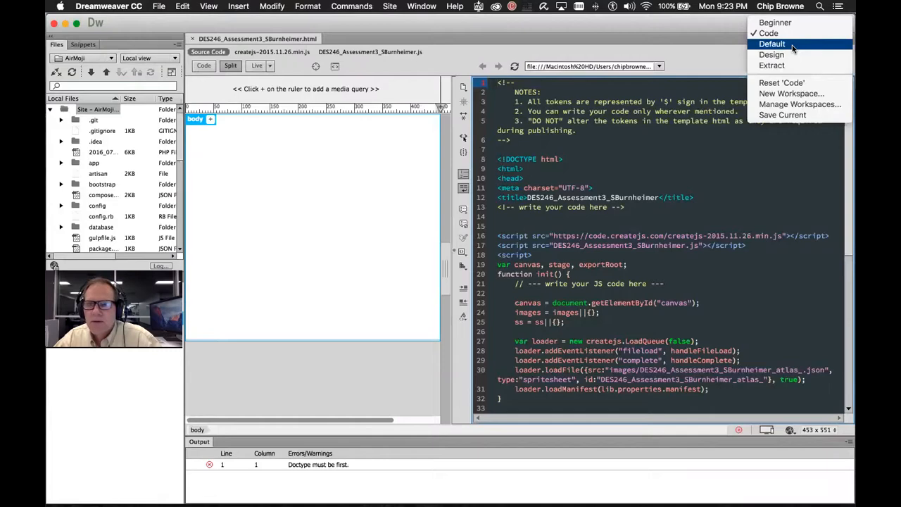
click(793, 26)
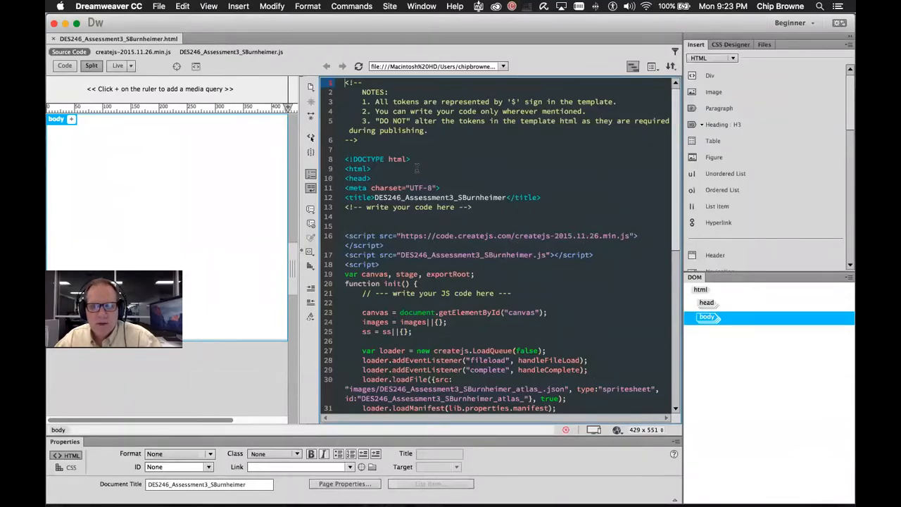
Scroll the code and select the code.createjs.com library URL on line 16
drag(676, 152, 670, 127)
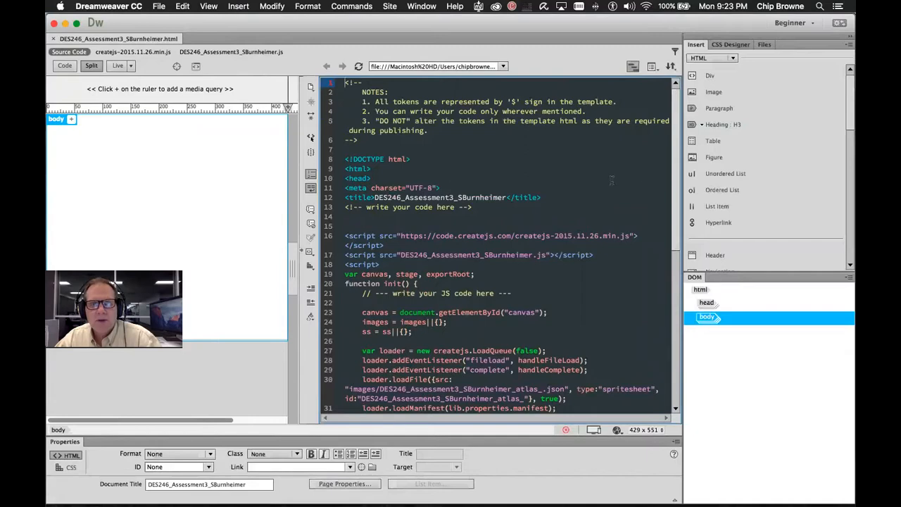
scroll(640, 158, down, 5)
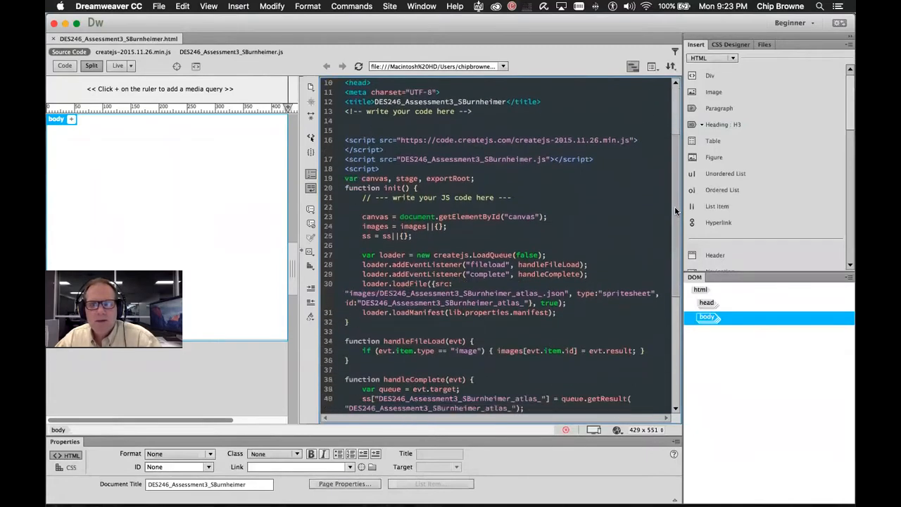
drag(394, 131, 628, 131)
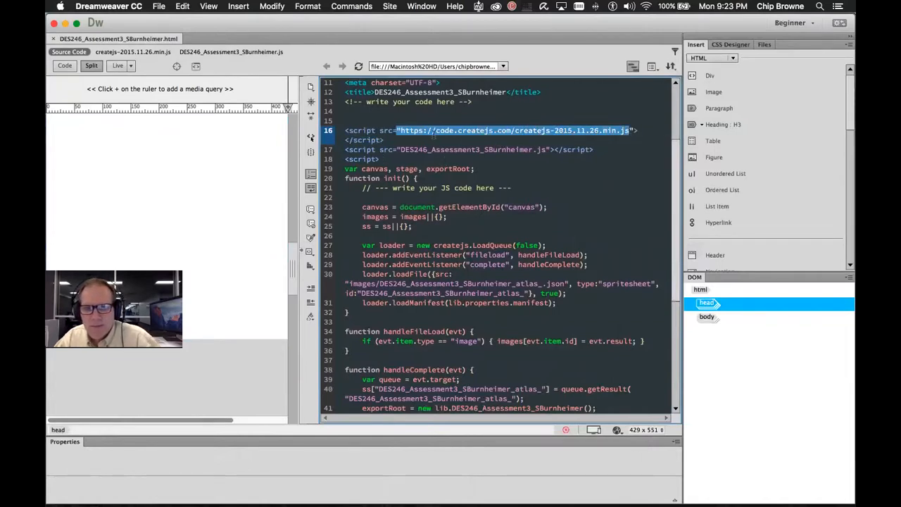
click(400, 132)
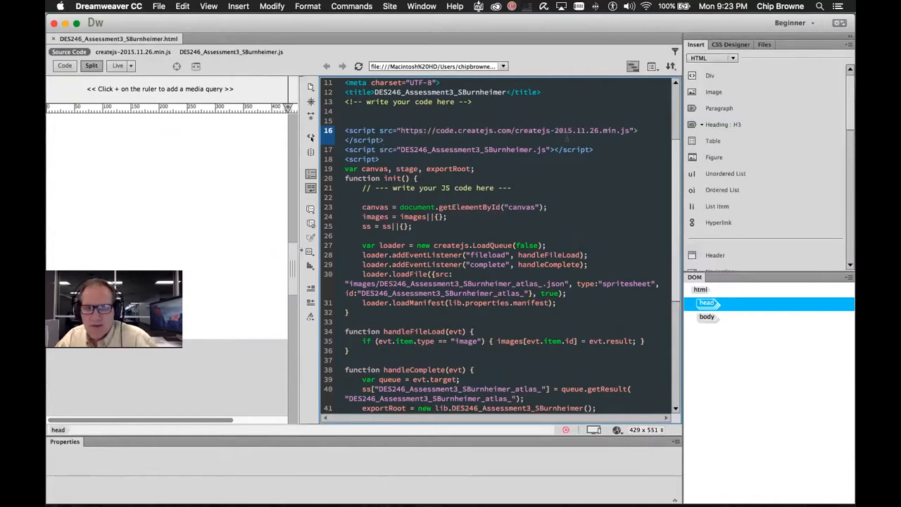
drag(447, 127, 627, 130)
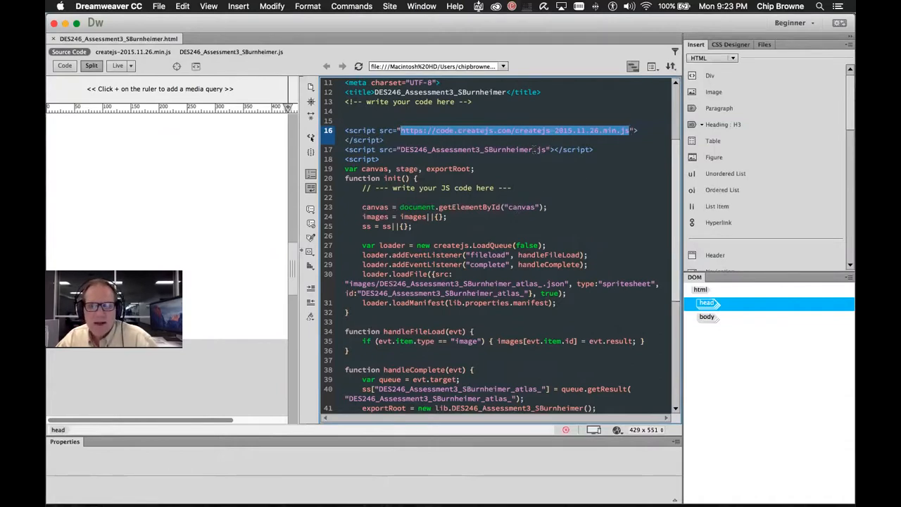
click(466, 134)
Select the whole line 16 createjs-2015.11.26.min.js script tag, then switch to Chrome
triple_click(488, 130)
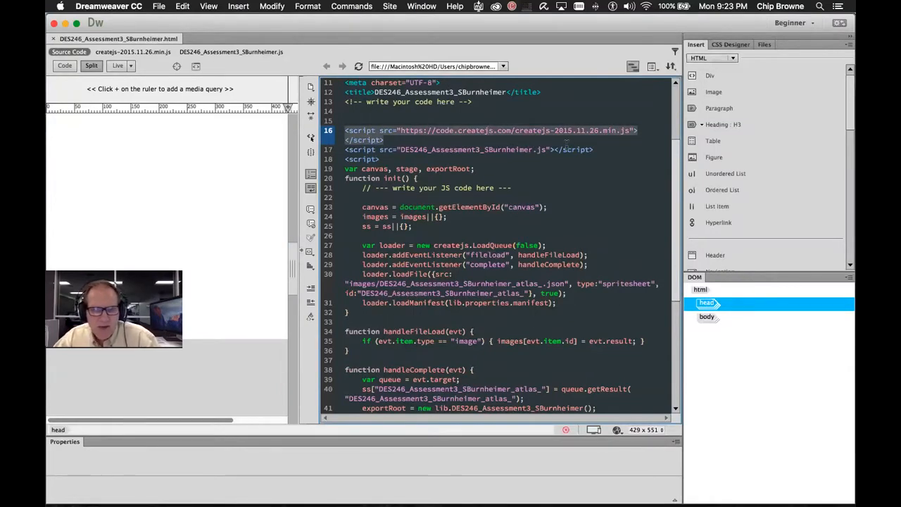
double_click(472, 140)
triple_click(488, 129)
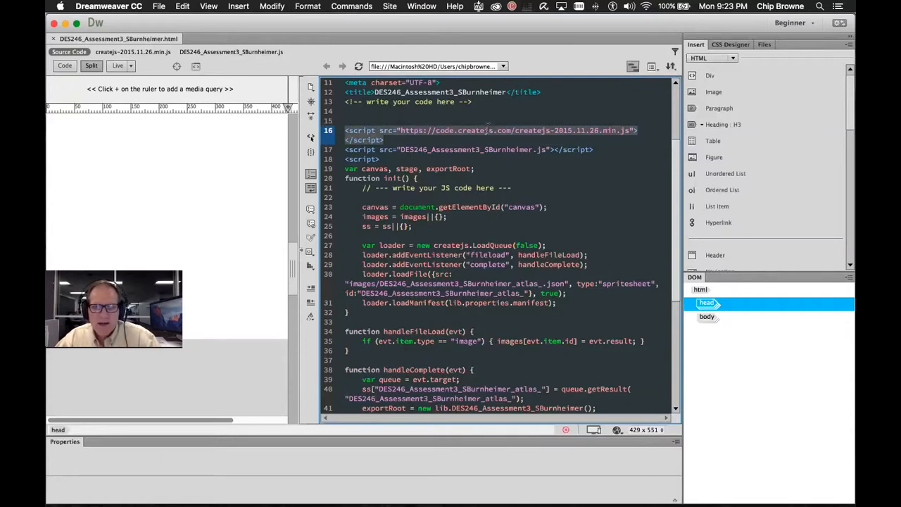
key(super+Tab)
key(super+Tab)
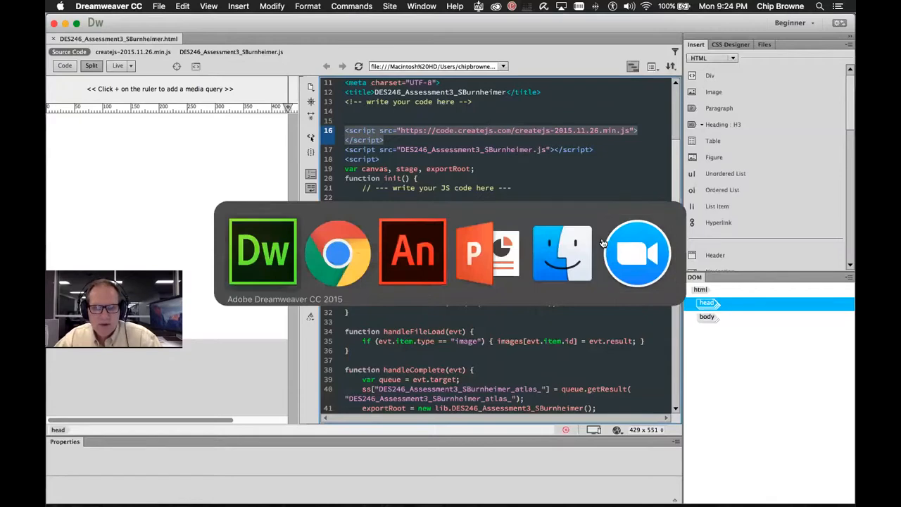
key(super+Tab)
key(super+Tab)
key(super+Tab)
key(super+Tab)
key(super+Tab)
key(super+Tab)
key(super+Tab)
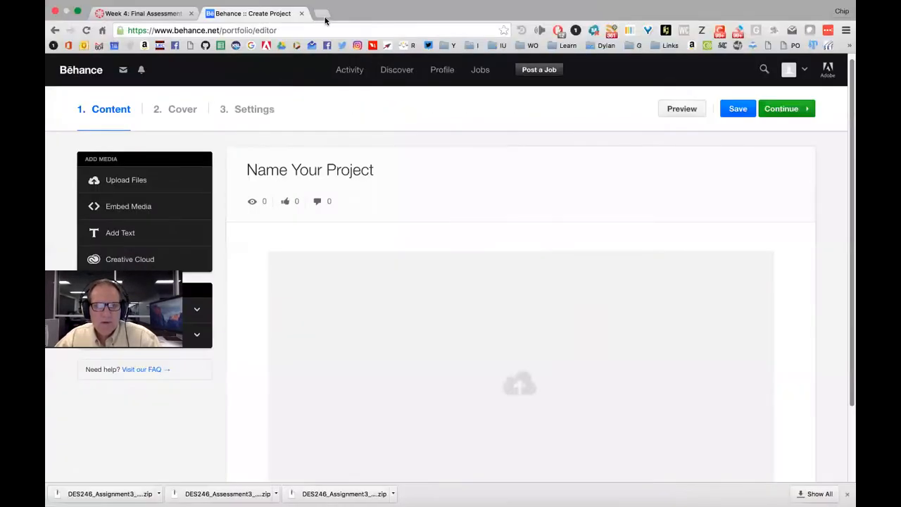
In a new Chrome tab, go to createjs.com and open the EaselJS page
click(323, 17)
text(create)
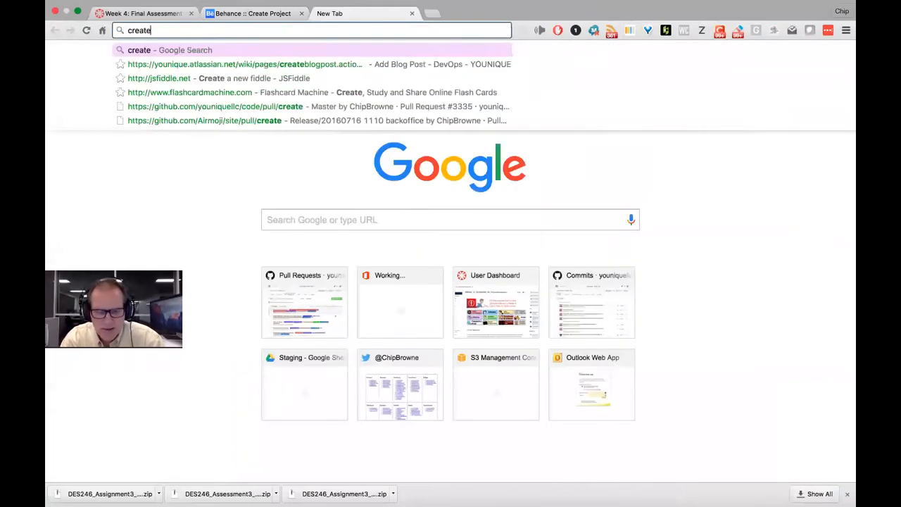
text(js.com)
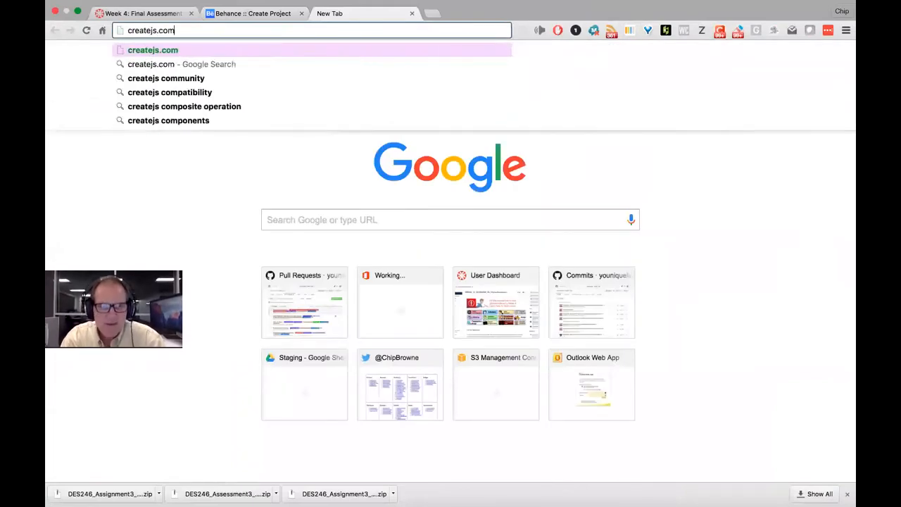
key(Return)
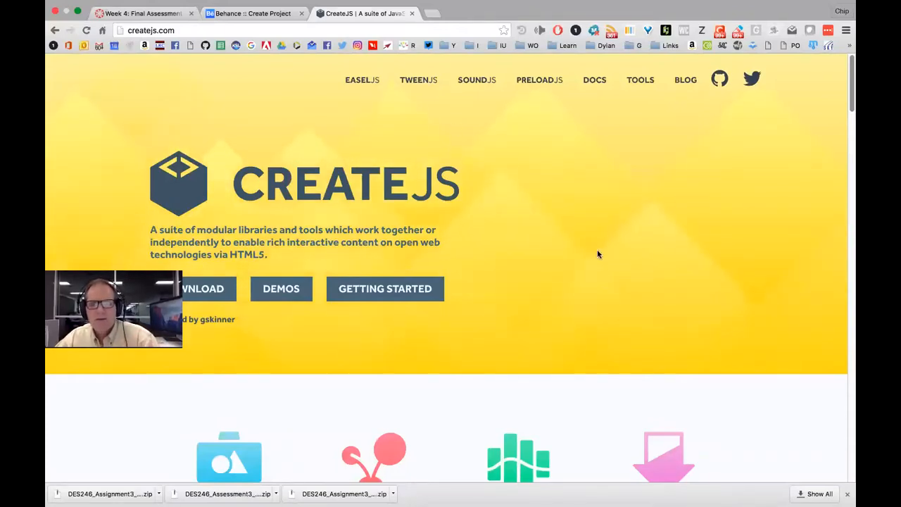
click(361, 82)
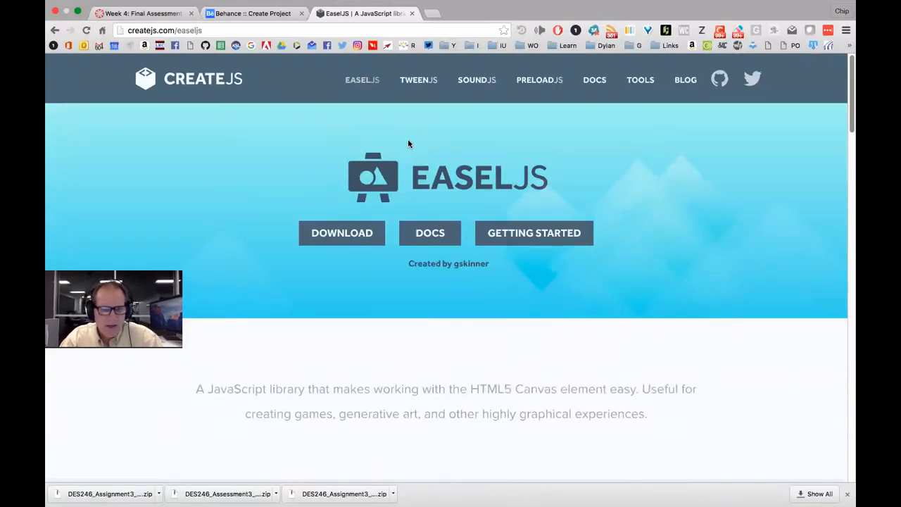
key(super+Tab)
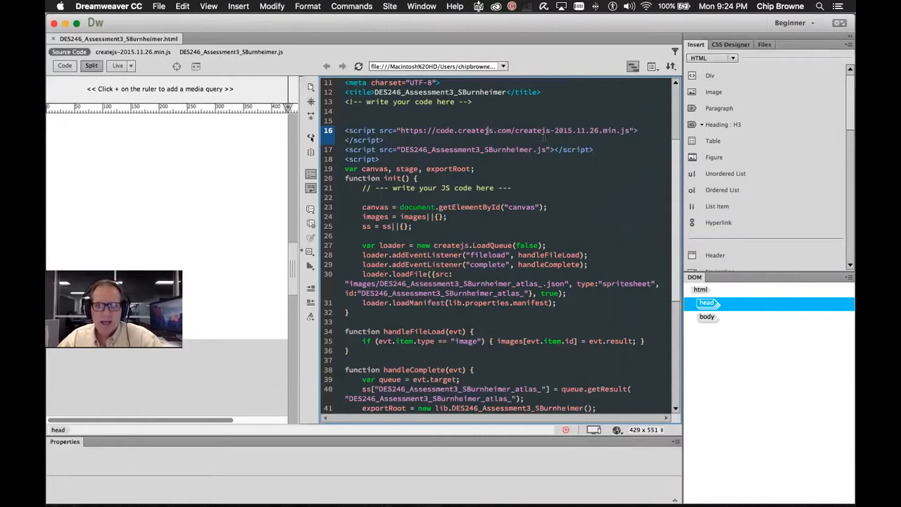
Switch from Dreamweaver back to Chrome showing the EaselJS page
key(super+Tab)
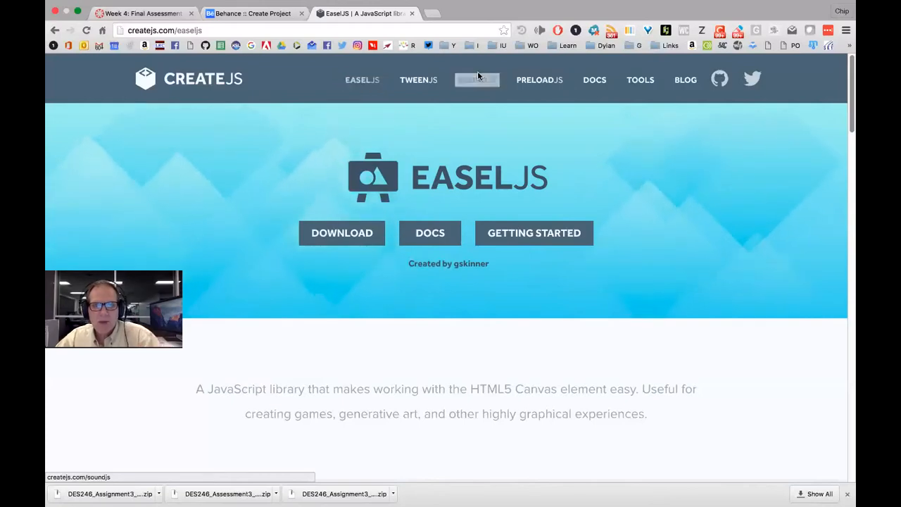
Open the TweenJS v0.6.2 API docs for the TweenJS Module from the TWEENJS page
click(421, 82)
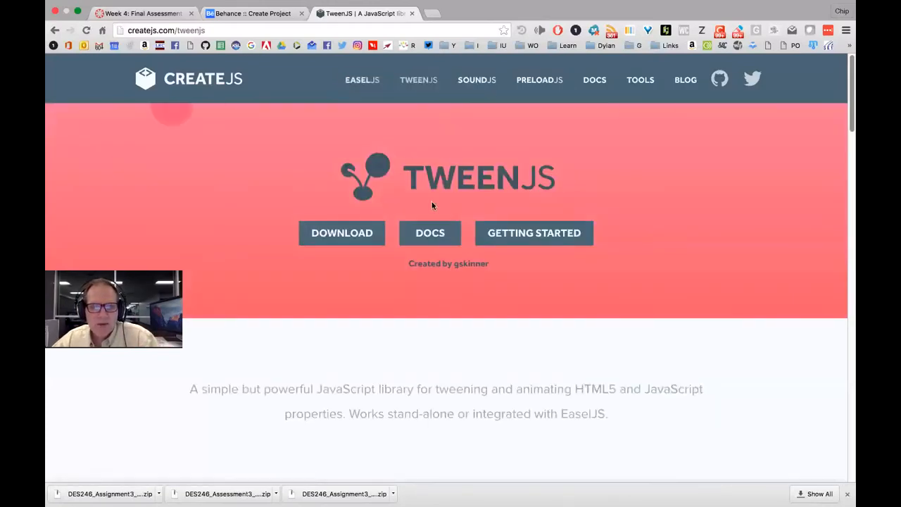
click(430, 232)
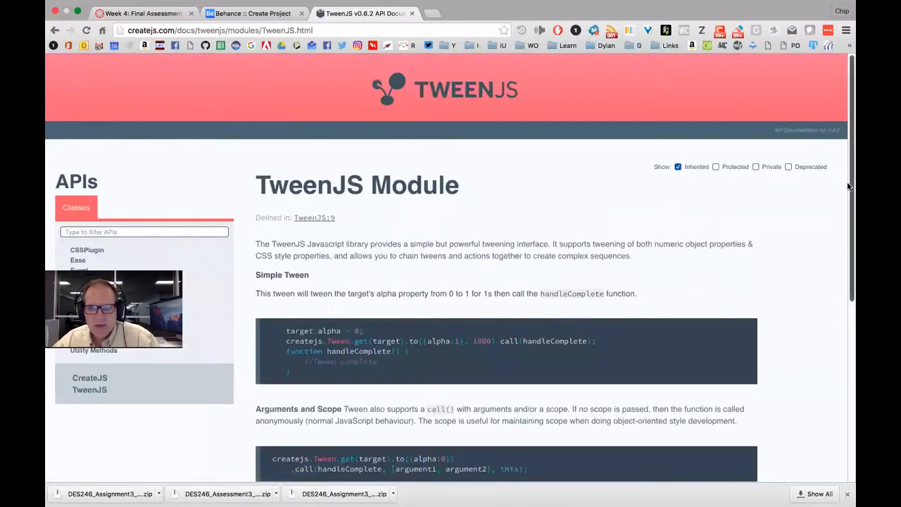
scroll(848, 188, down, 3)
scroll(848, 221, up, 1)
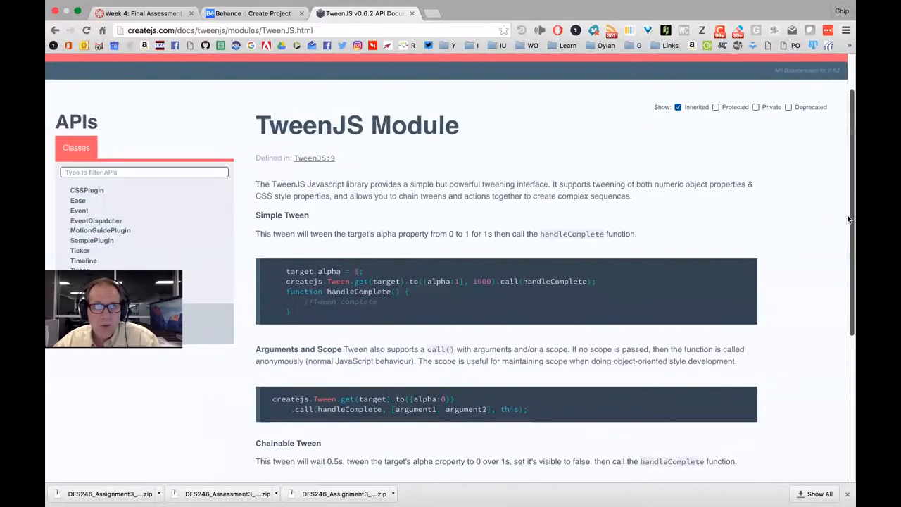
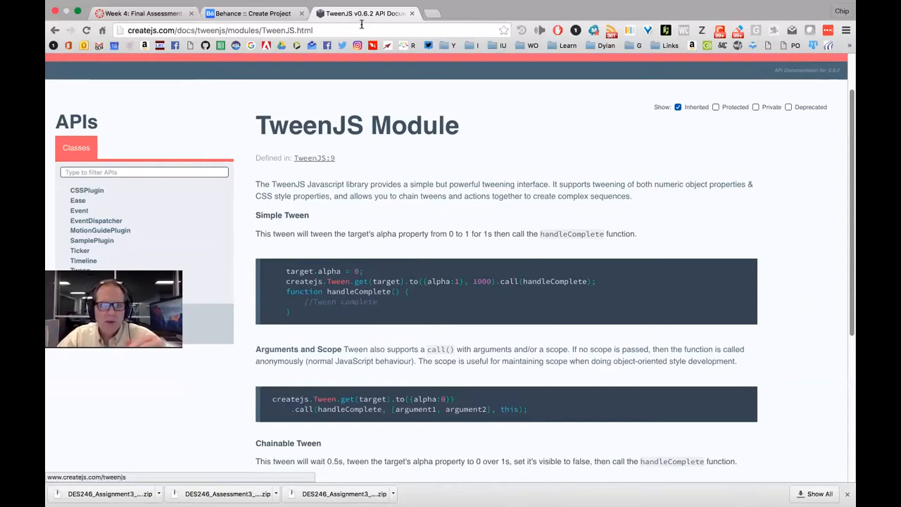
Open a new blank tab and browse the IU bookmark folders
click(432, 13)
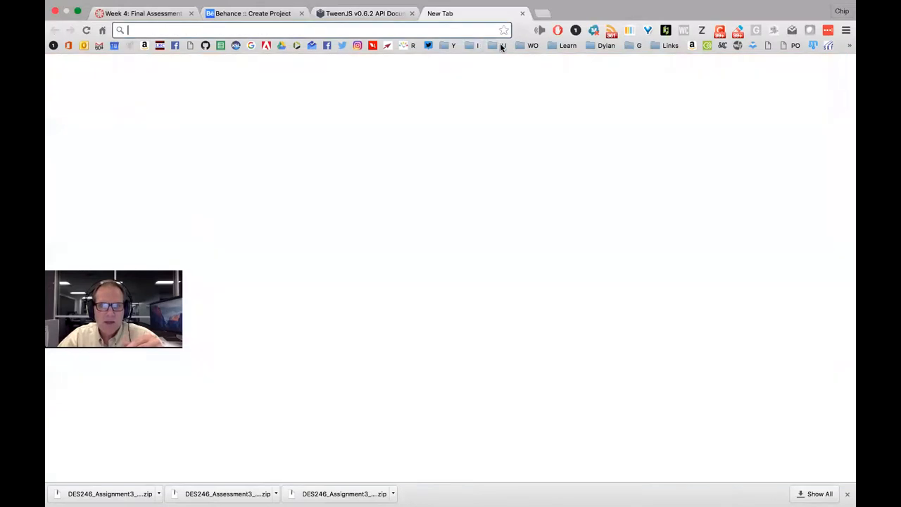
click(502, 45)
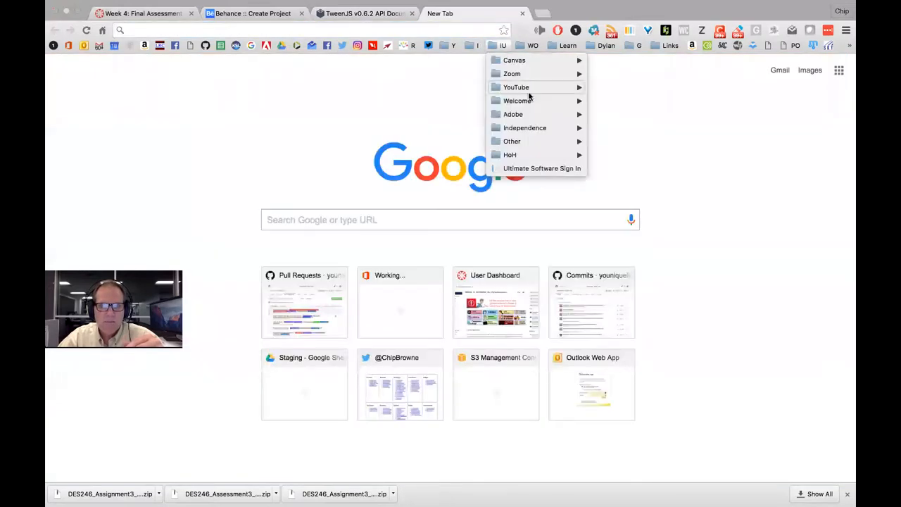
mouse_move(556, 114)
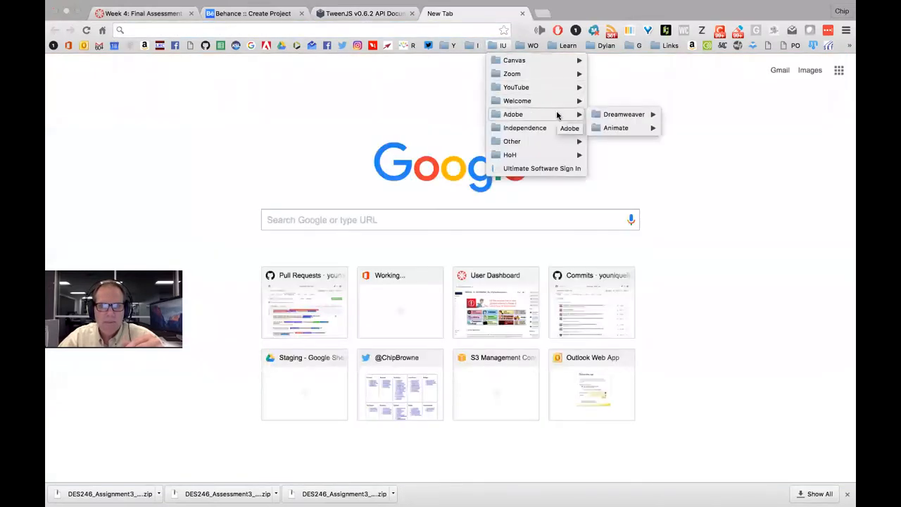
mouse_move(613, 129)
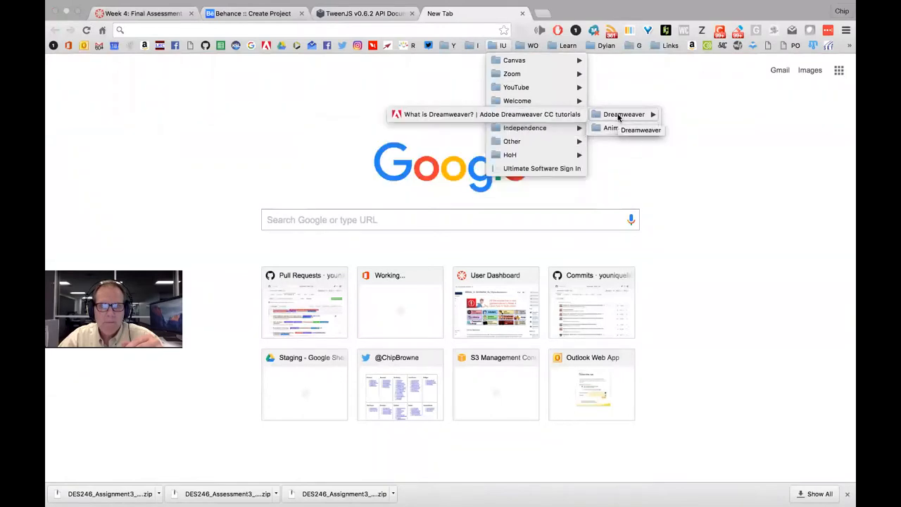
click(383, 14)
Back in the TweenJS docs, open the Ease class page and read its easing usage examples
click(381, 14)
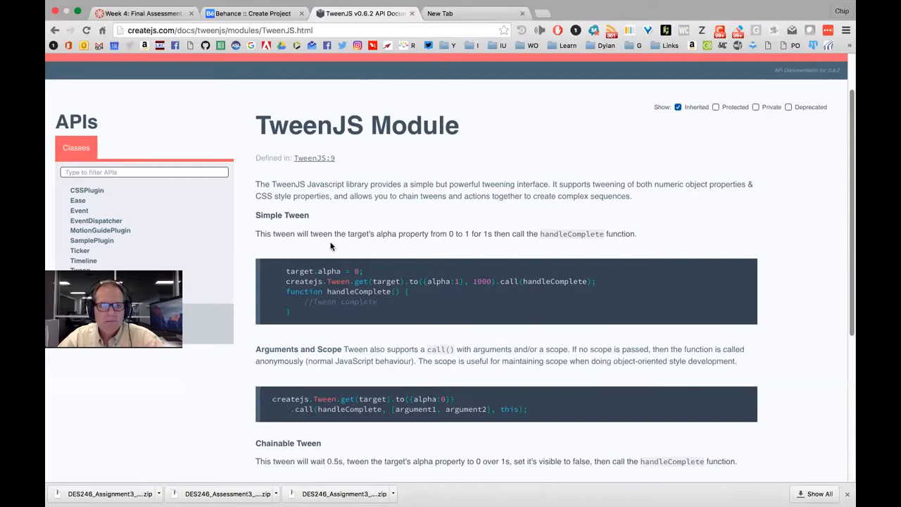
click(86, 191)
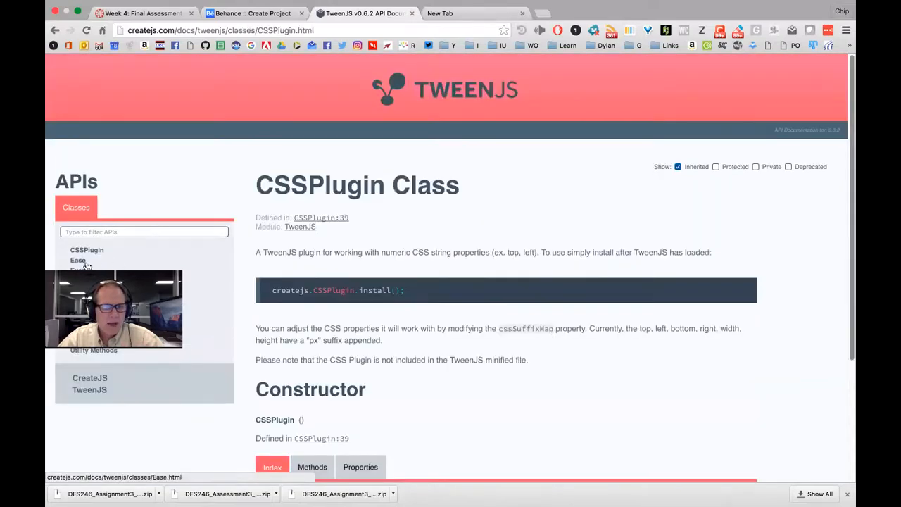
click(79, 261)
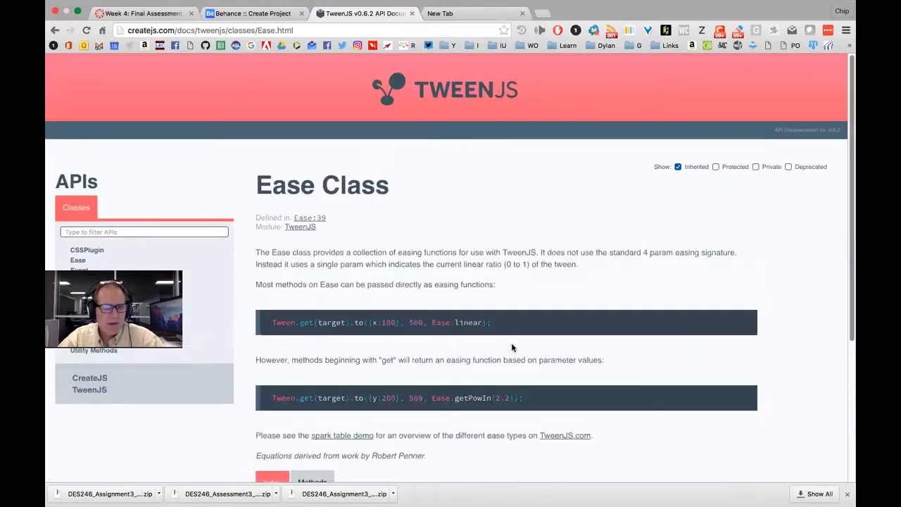
scroll(514, 347, down, 5)
double_click(283, 190)
scroll(285, 192, up, 3)
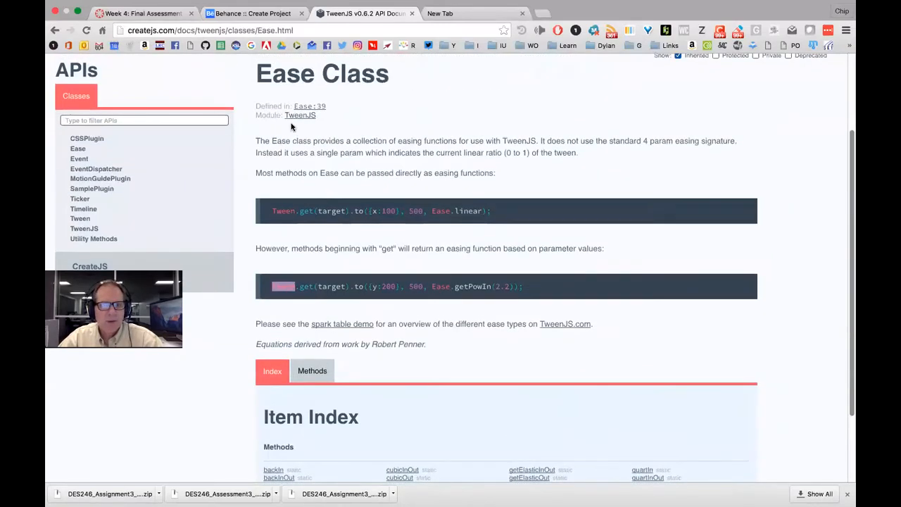
double_click(304, 287)
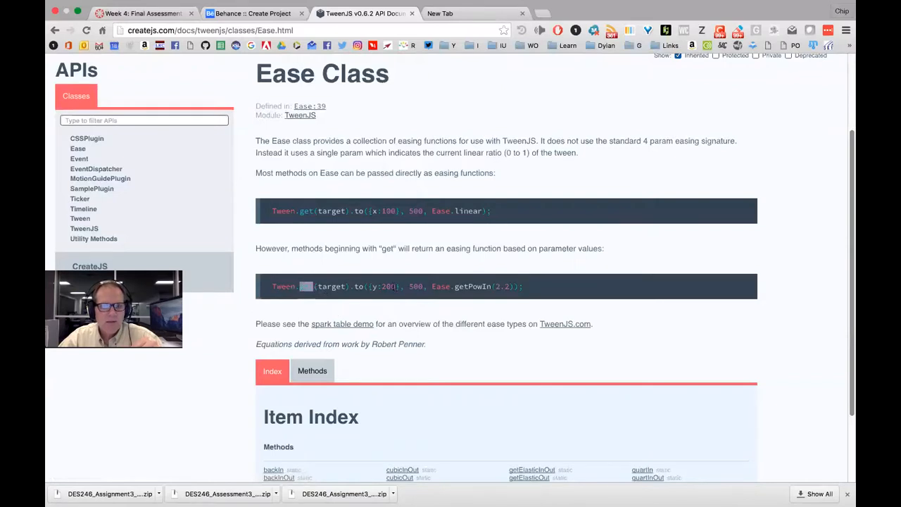
scroll(288, 332, down, 3)
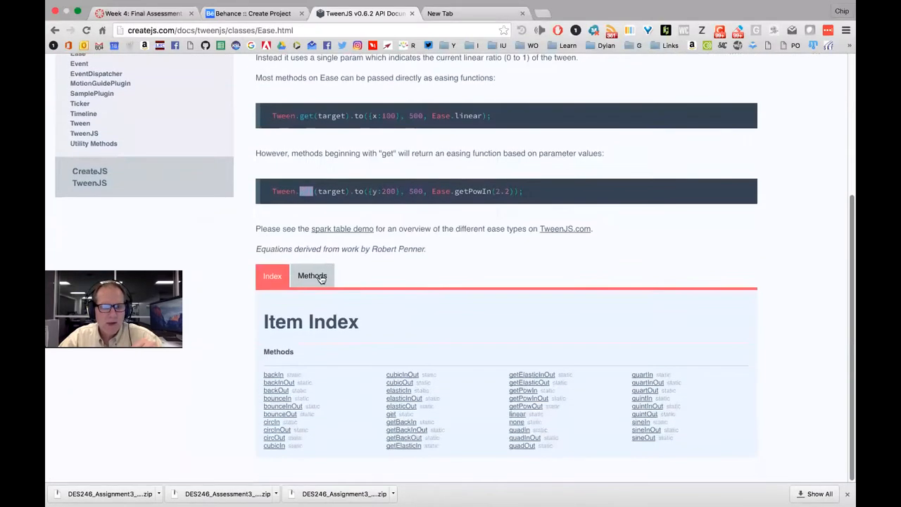
Toggle the Ease page between detailed Methods and the item index from backIn to sineOut
click(314, 276)
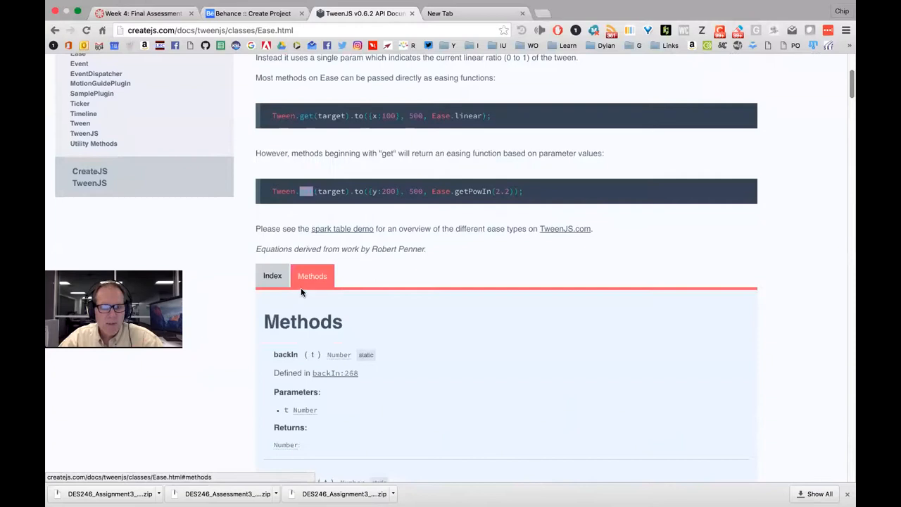
click(281, 280)
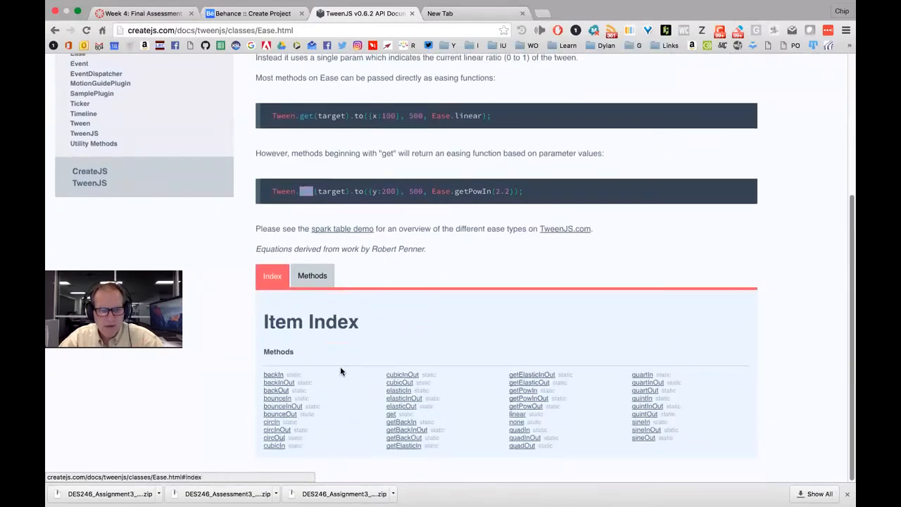
click(313, 277)
scroll(324, 350, down, 5)
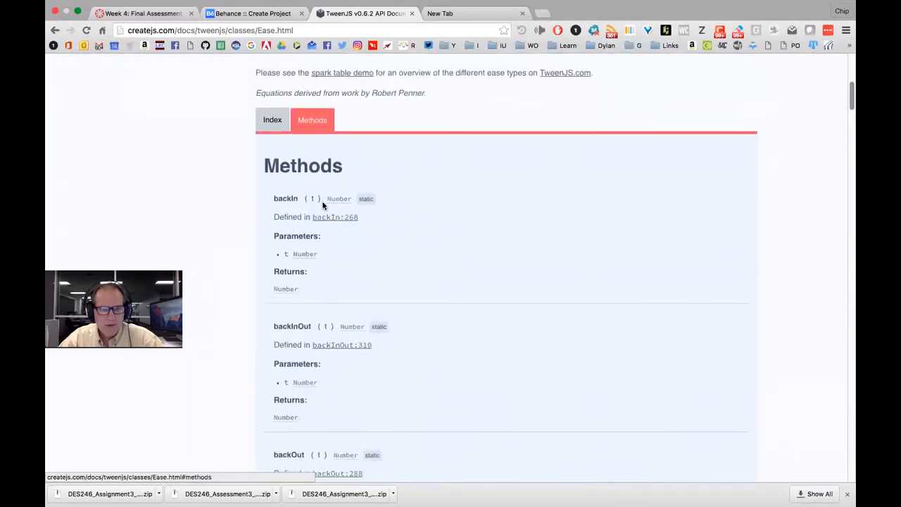
click(272, 120)
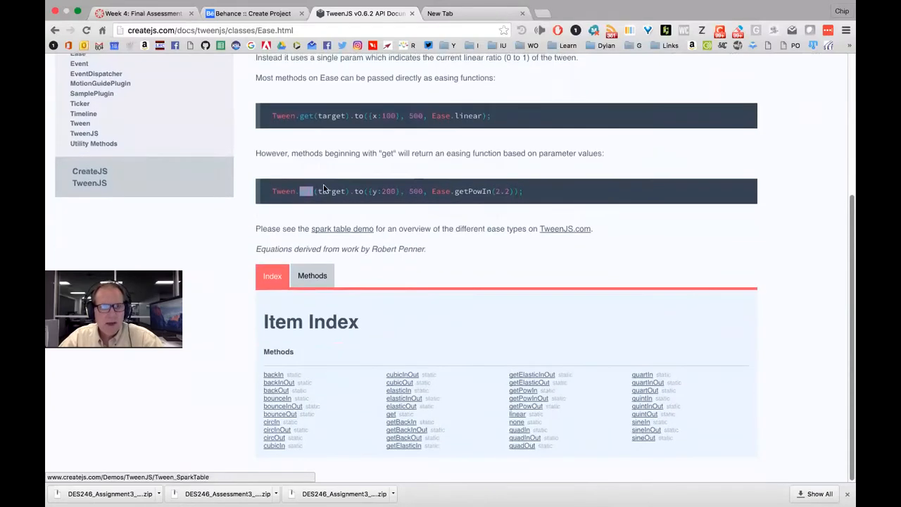
scroll(238, 194, up, 5)
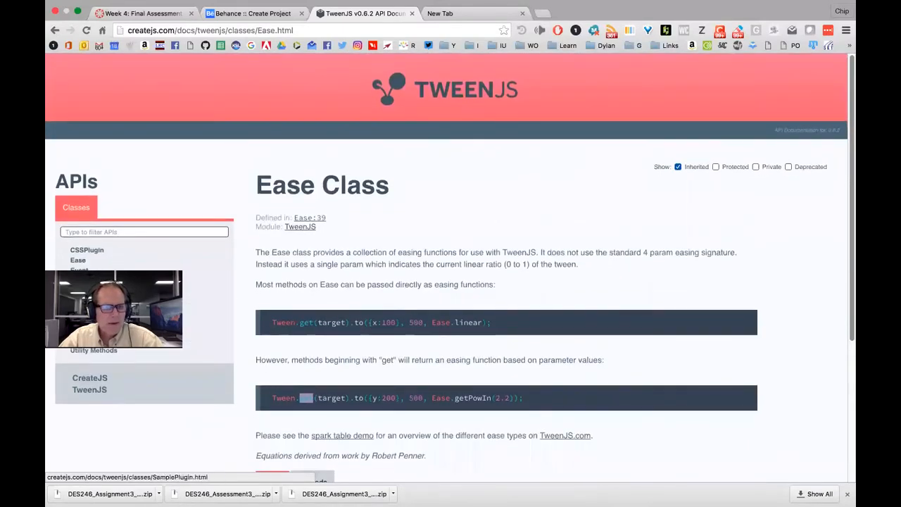
Open the Ticker class documentation and scroll through its overview
click(80, 311)
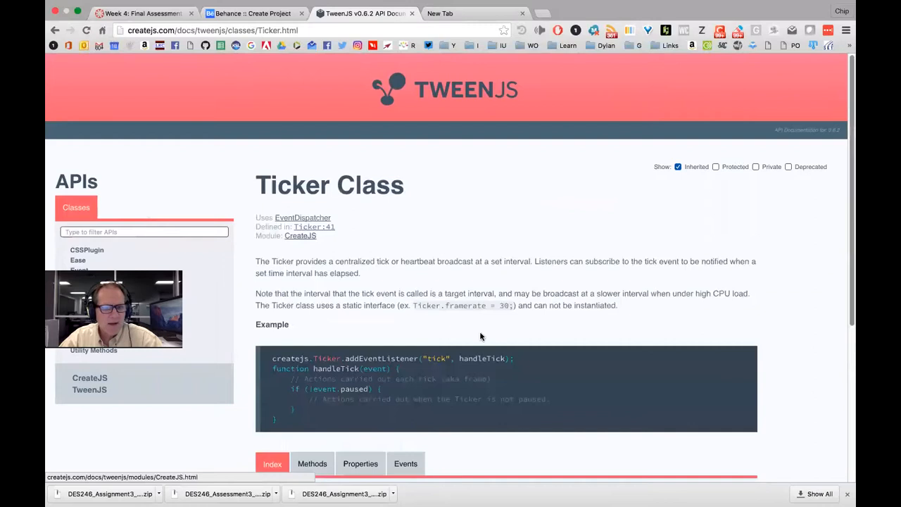
scroll(422, 282, down, 3)
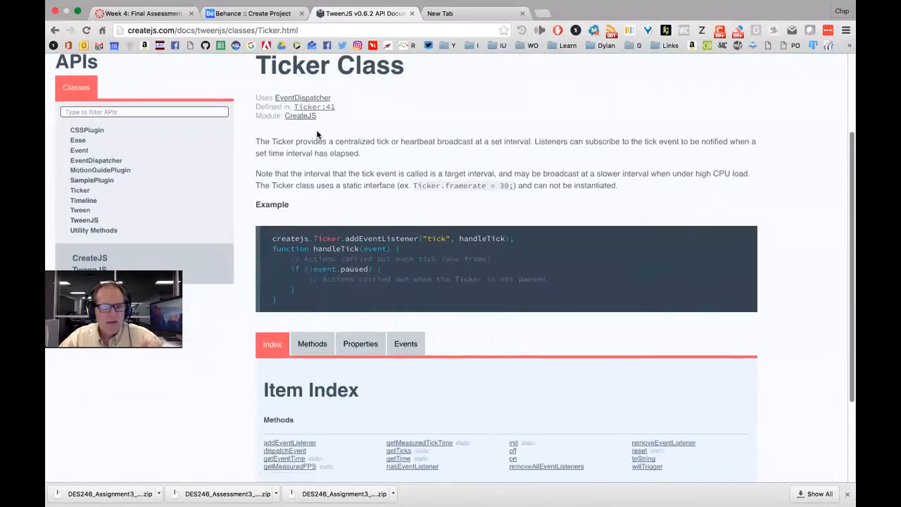
scroll(441, 172, up, 2)
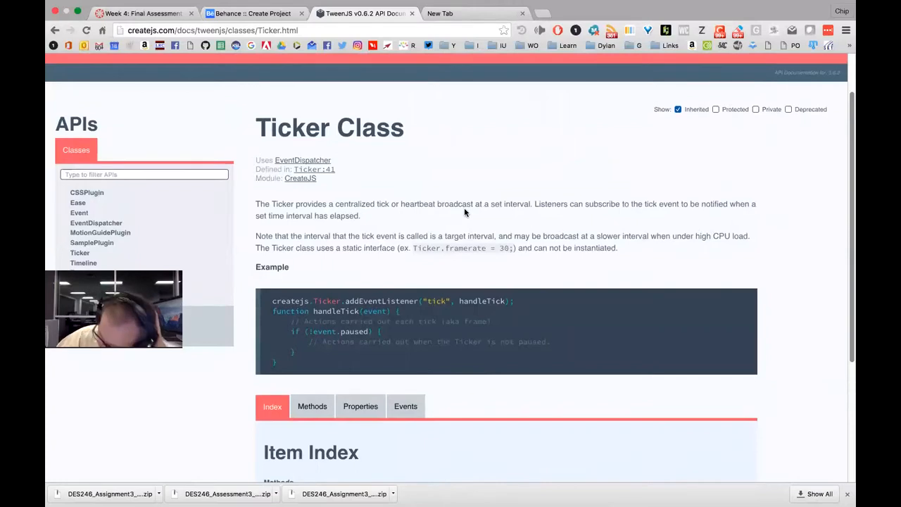
scroll(464, 211, down, 1)
scroll(464, 207, down, 1)
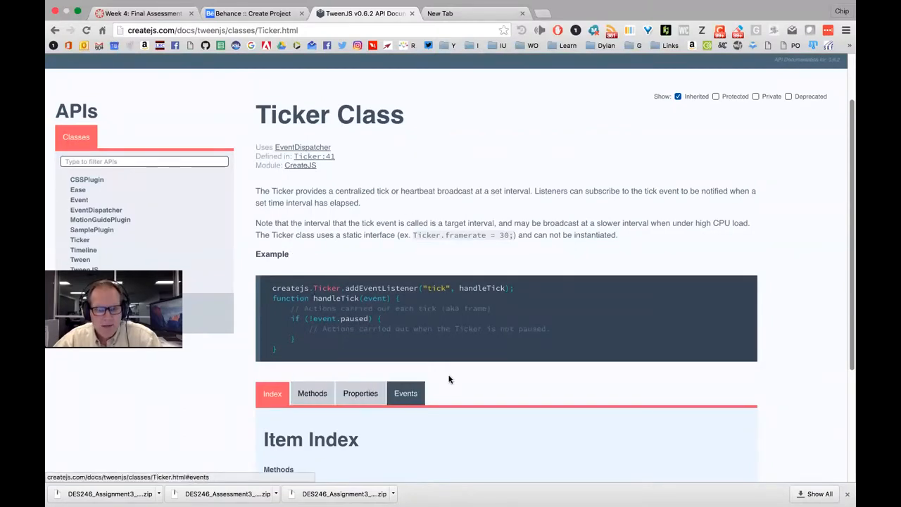
scroll(450, 374, down, 3)
Review the Ticker methods, properties and tick event, then bring Dreamweaver forward
click(313, 327)
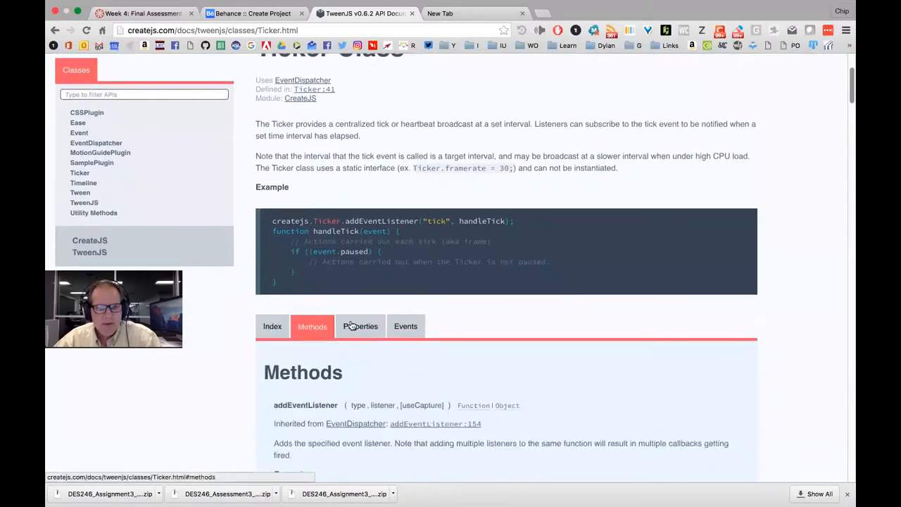
click(365, 329)
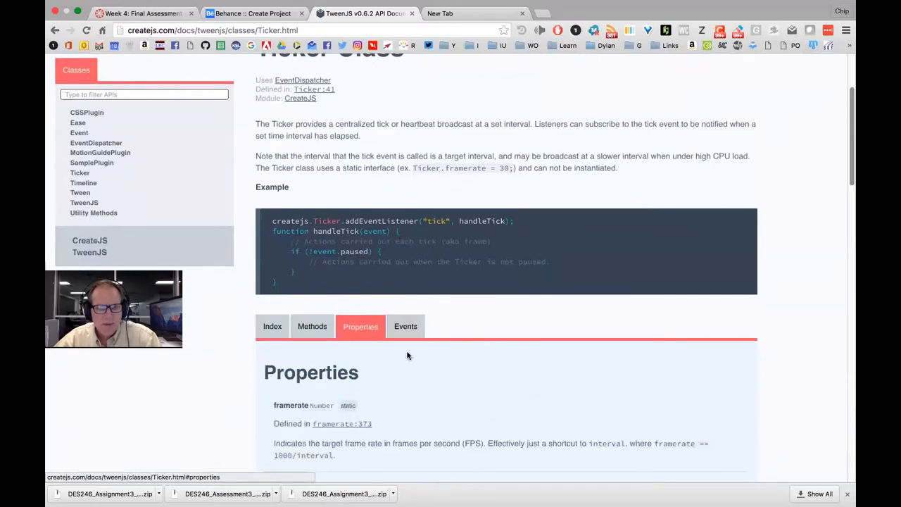
scroll(440, 388, down, 2)
scroll(519, 398, down, 7)
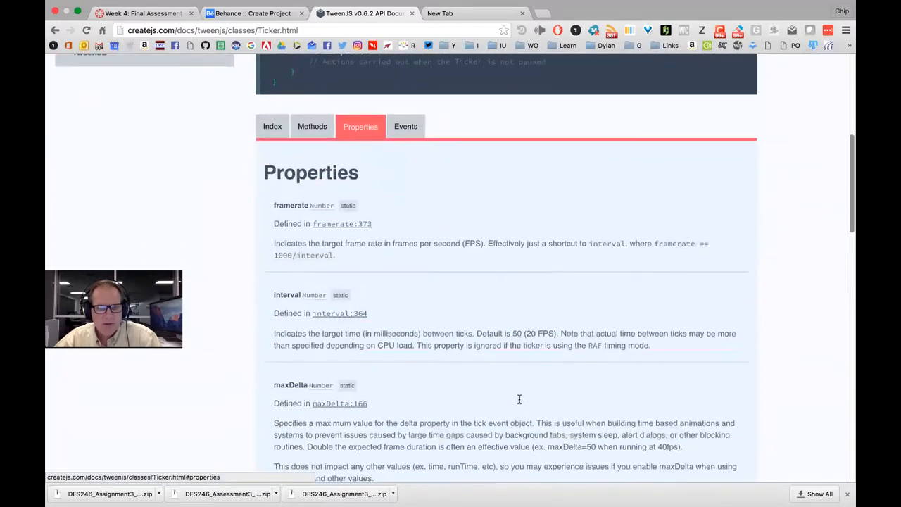
scroll(495, 166, up, 6)
scroll(422, 317, up, 2)
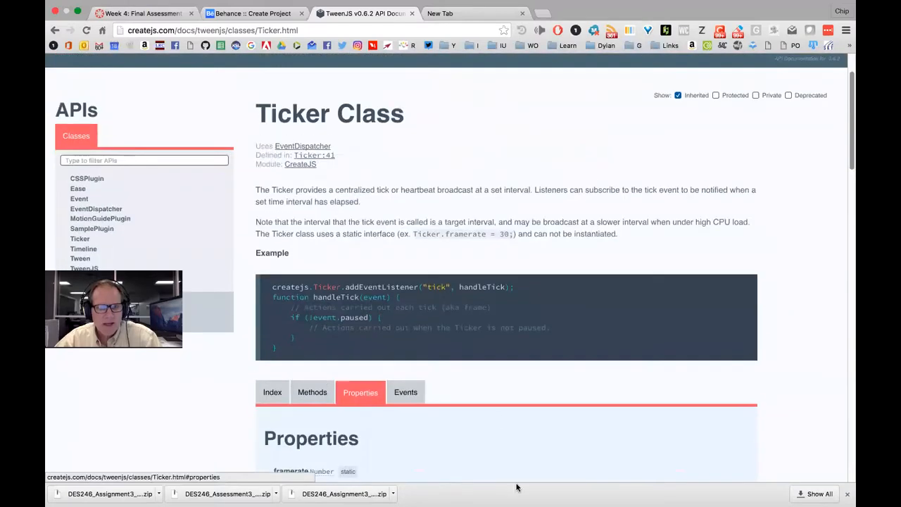
click(405, 392)
scroll(492, 415, down, 3)
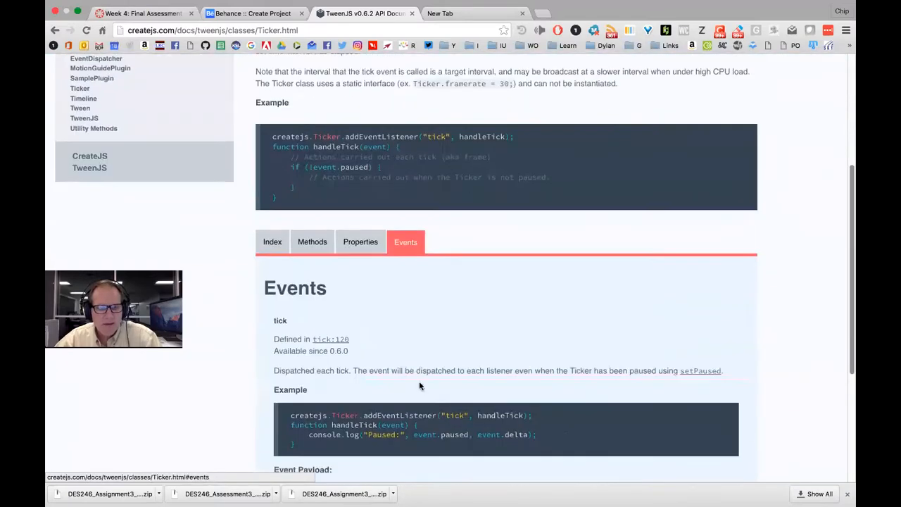
scroll(487, 373, down, 2)
scroll(450, 264, up, 3)
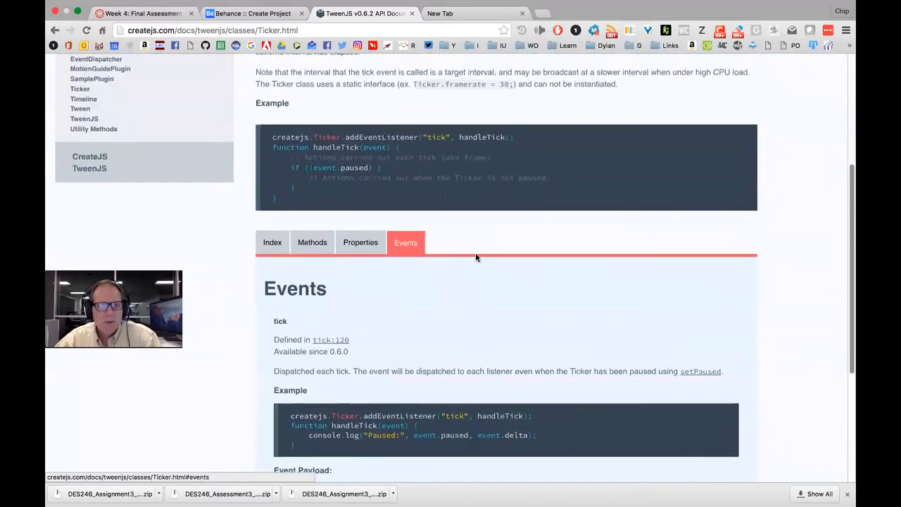
mouse_move(565, 491)
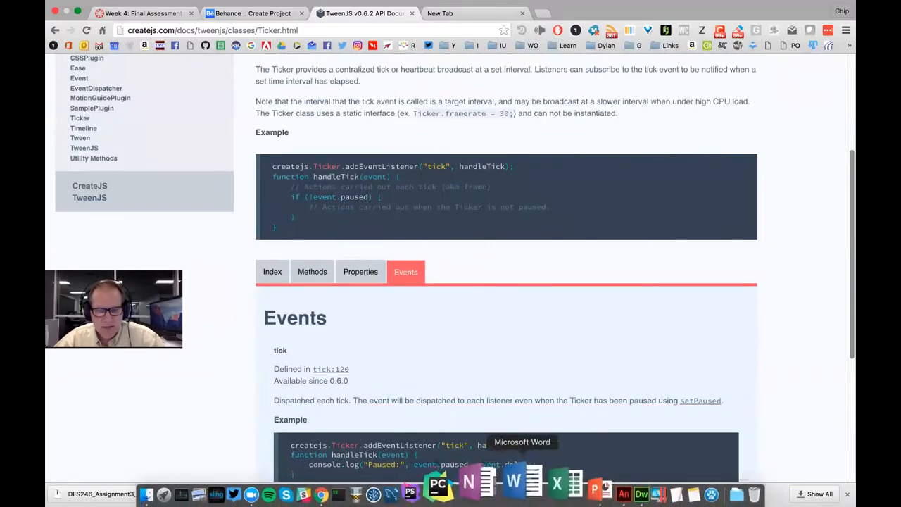
click(592, 484)
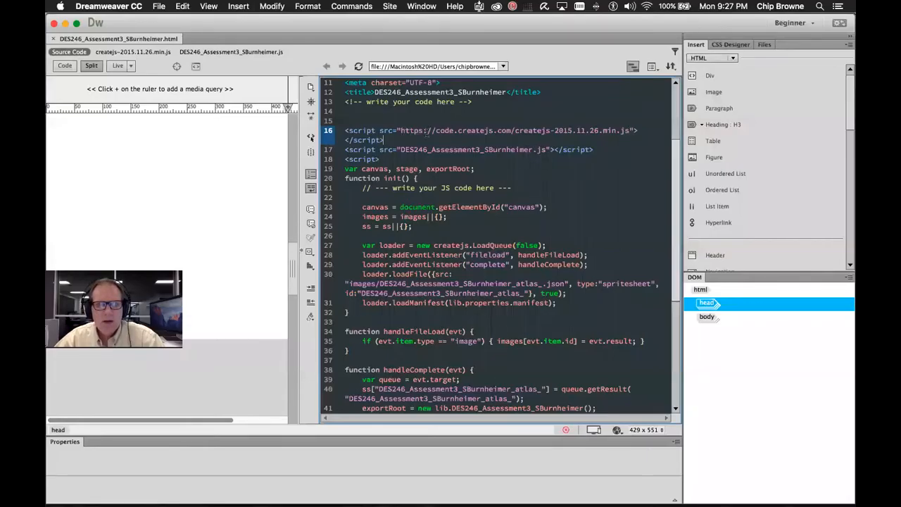
Copy the code.createjs.com createjs-2015.11.26.min.js URL from line 16, then switch to Chrome
drag(429, 132, 484, 136)
click(556, 132)
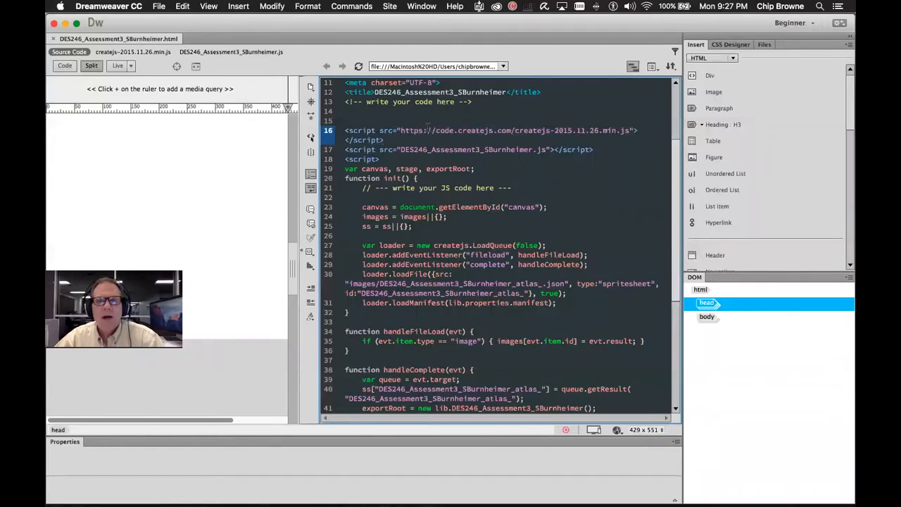
drag(398, 130, 628, 132)
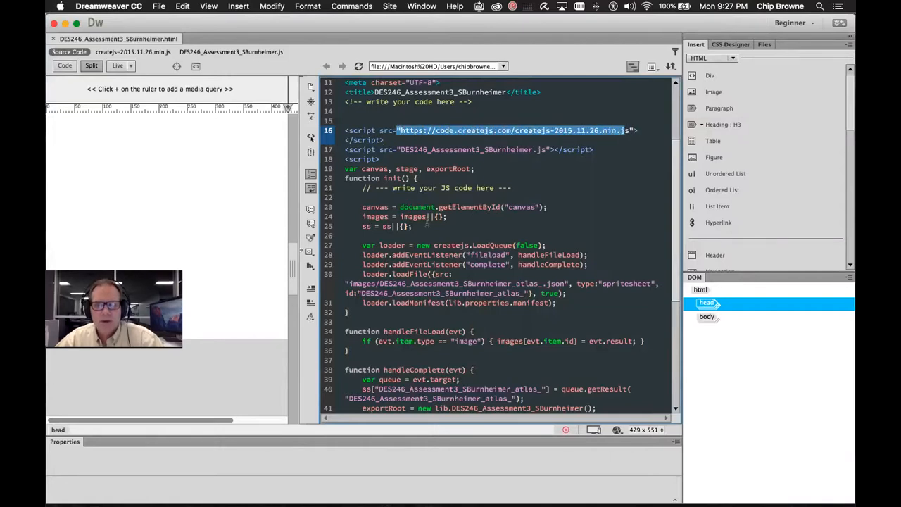
click(463, 150)
drag(401, 130, 628, 131)
key(super+c)
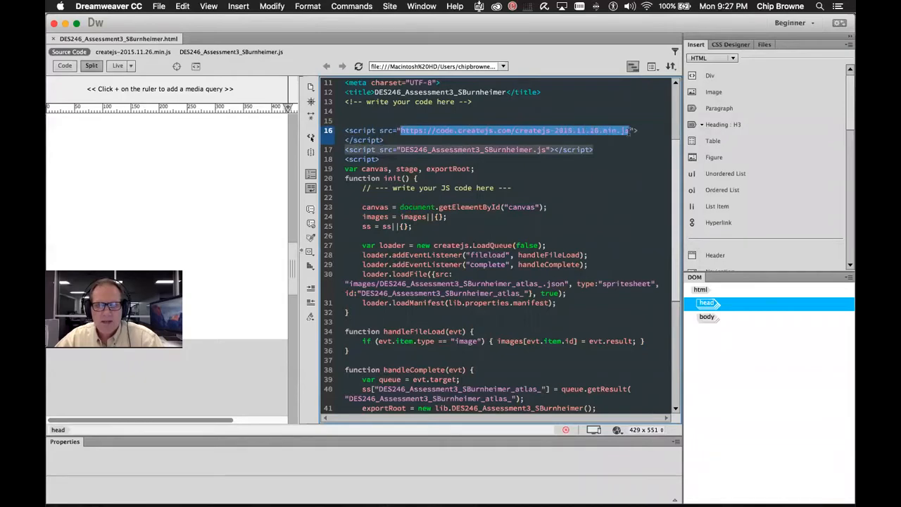
key(super+Tab)
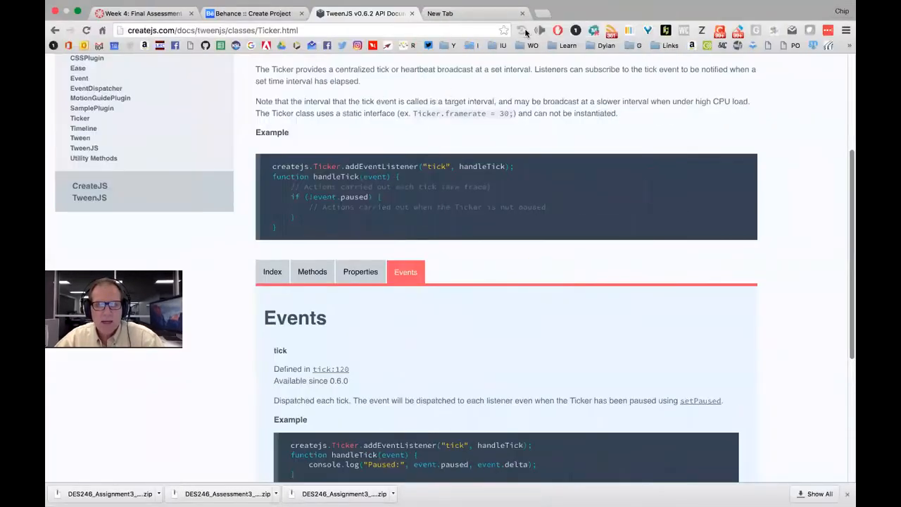
Load the createjs CDN URL in a new Chrome tab and select all its minified source
click(472, 13)
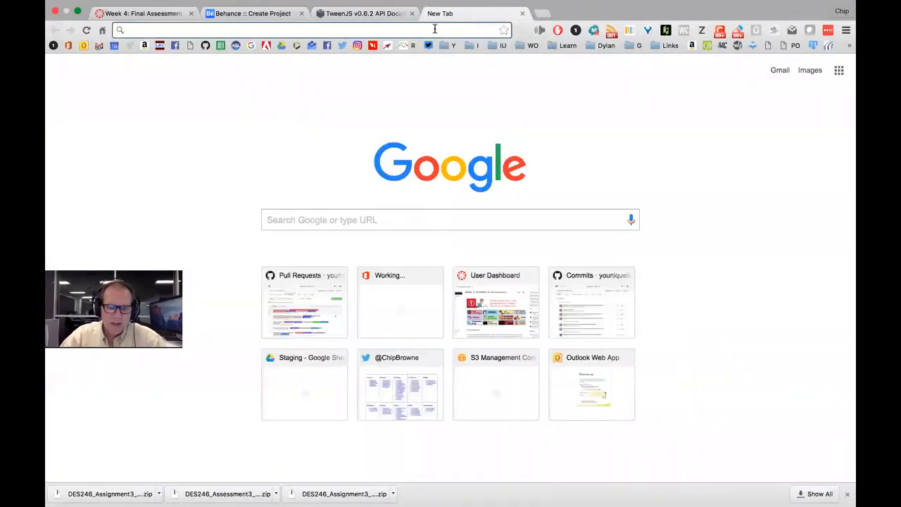
key(super+v)
key(Return)
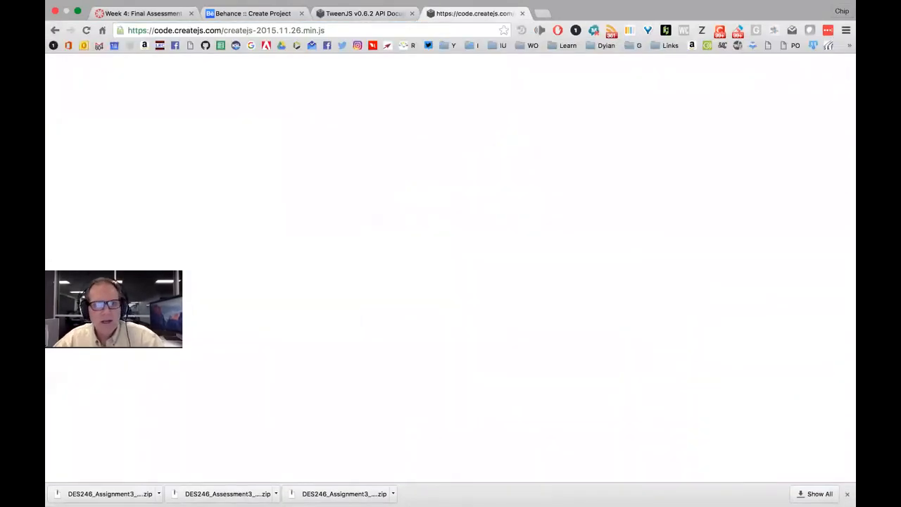
drag(847, 73, 847, 212)
drag(842, 266, 846, 58)
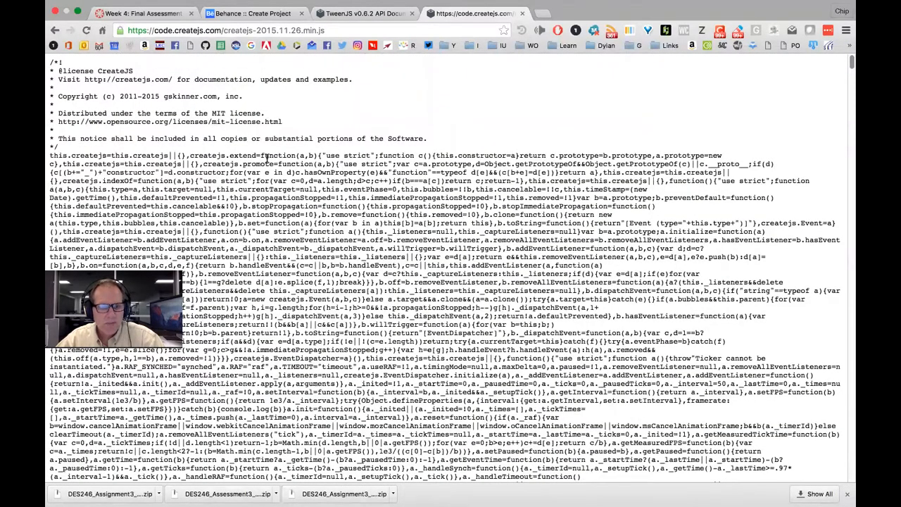
key(ctrl+a)
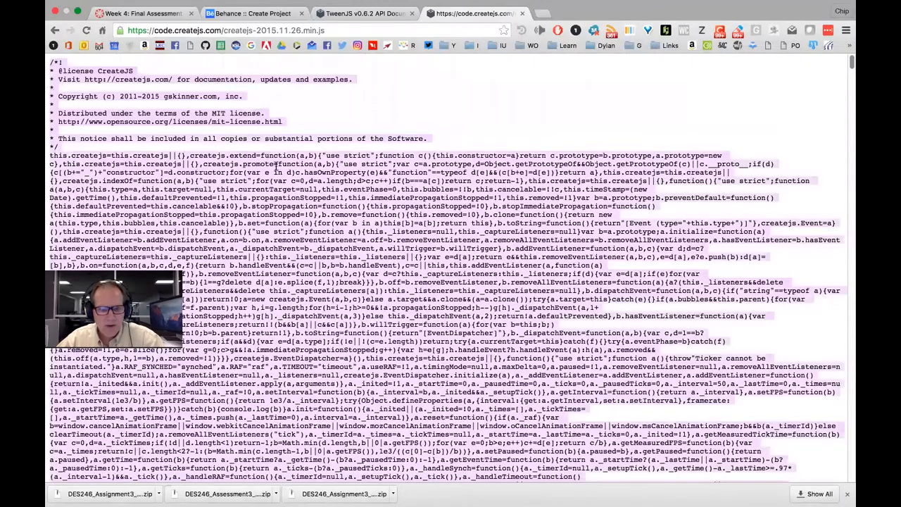
click(303, 30)
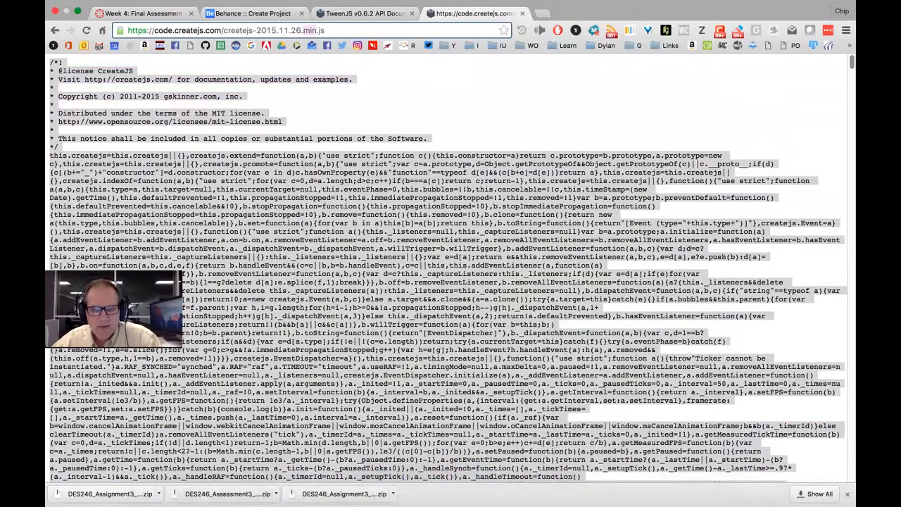
click(579, 481)
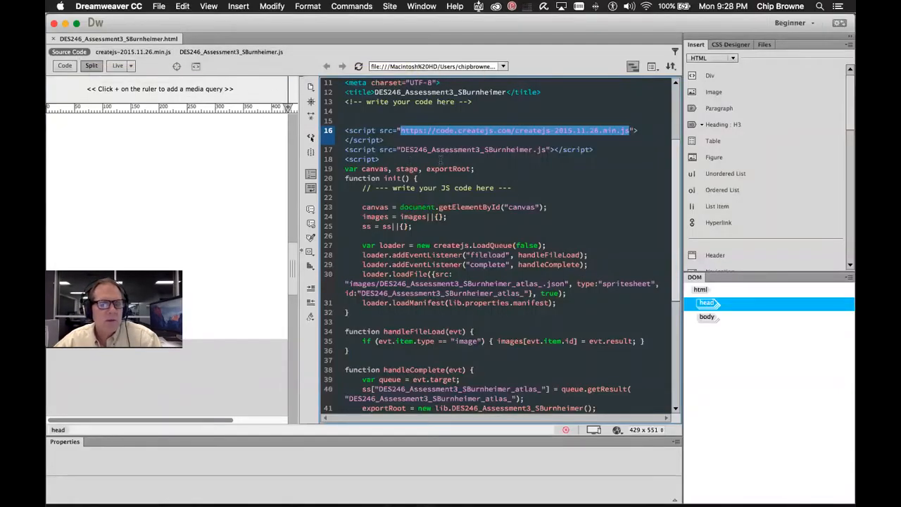
Show the read-only remote createjs-2015.11.26.min.js related file, then return to the browser
click(132, 53)
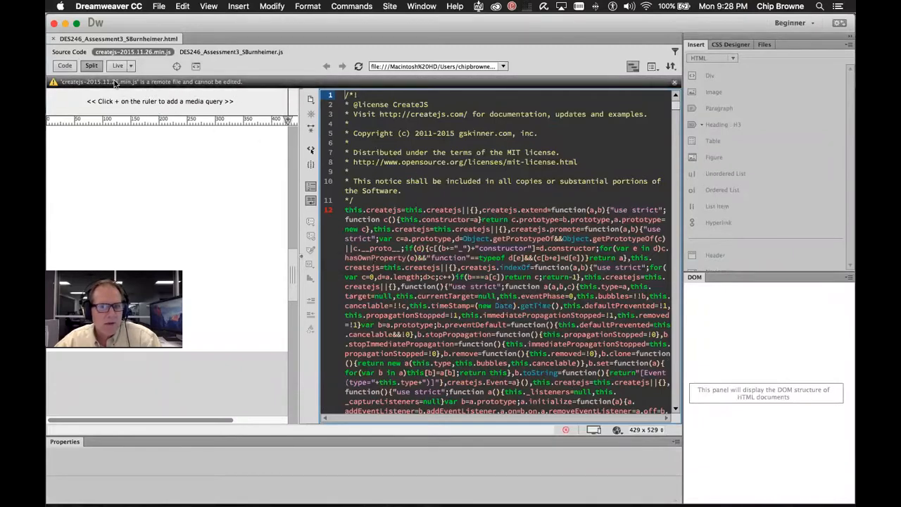
key(super+Tab)
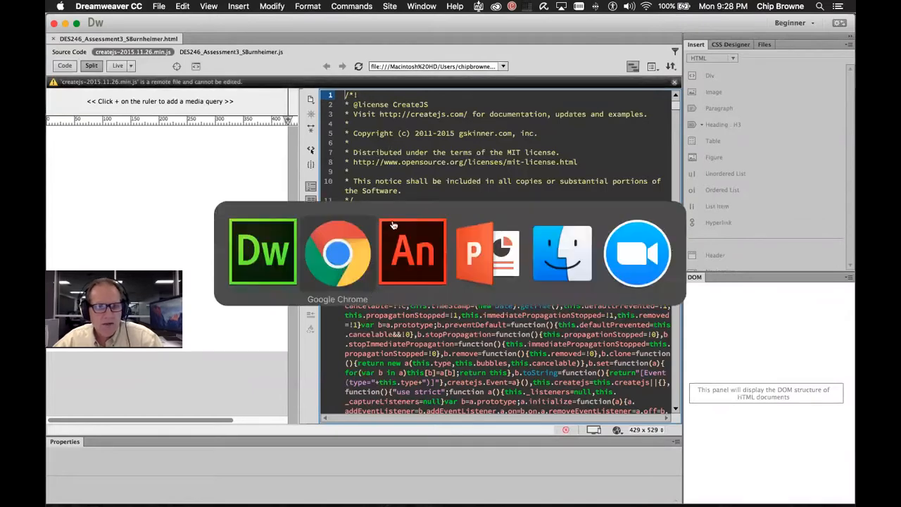
click(362, 238)
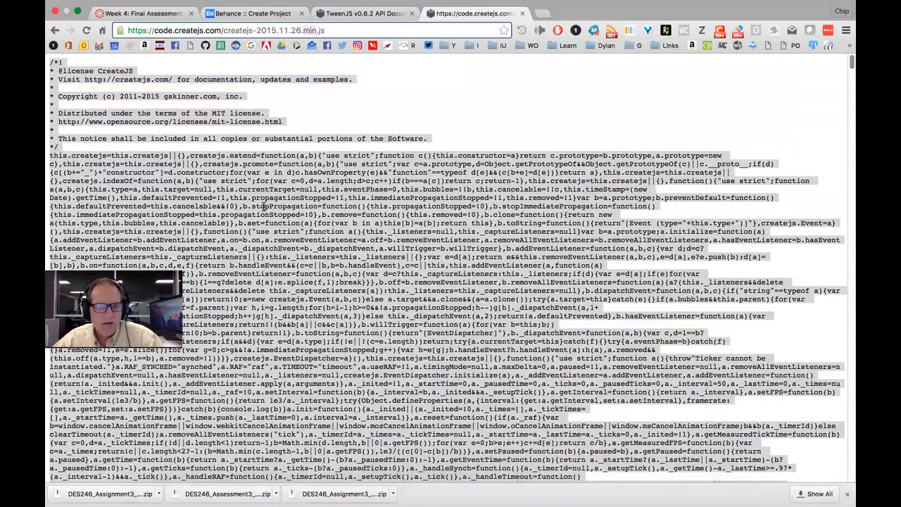
key(super+Tab)
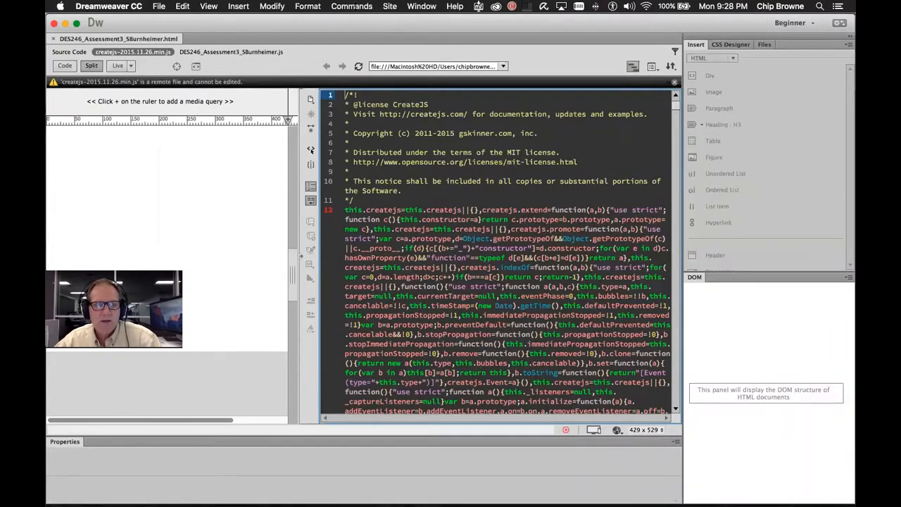
Check Dreamweaver's menus for a code-formatting command, then select all the createjs code
click(318, 6)
mouse_move(341, 7)
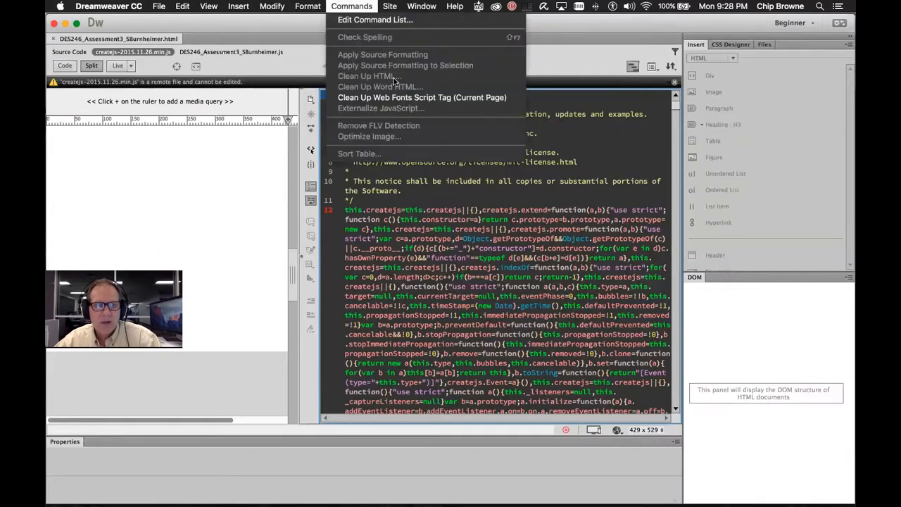
click(455, 251)
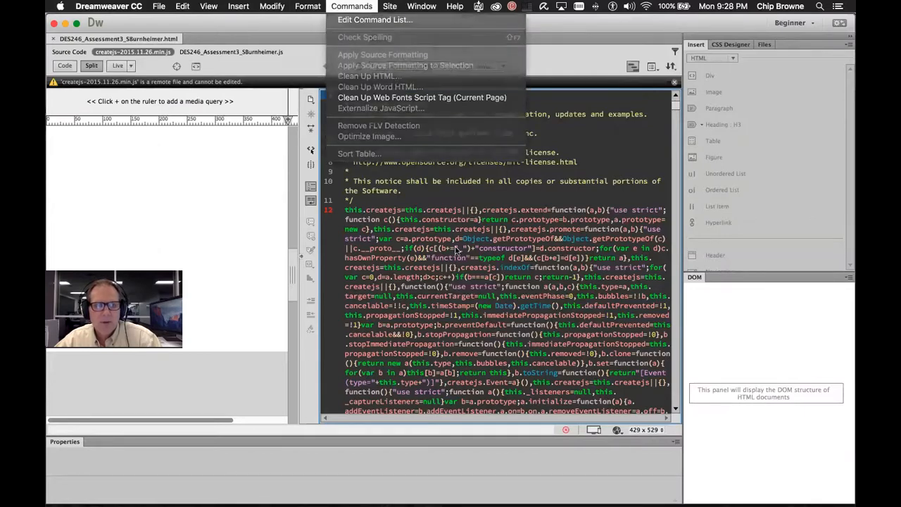
scroll(554, 237, down, 3)
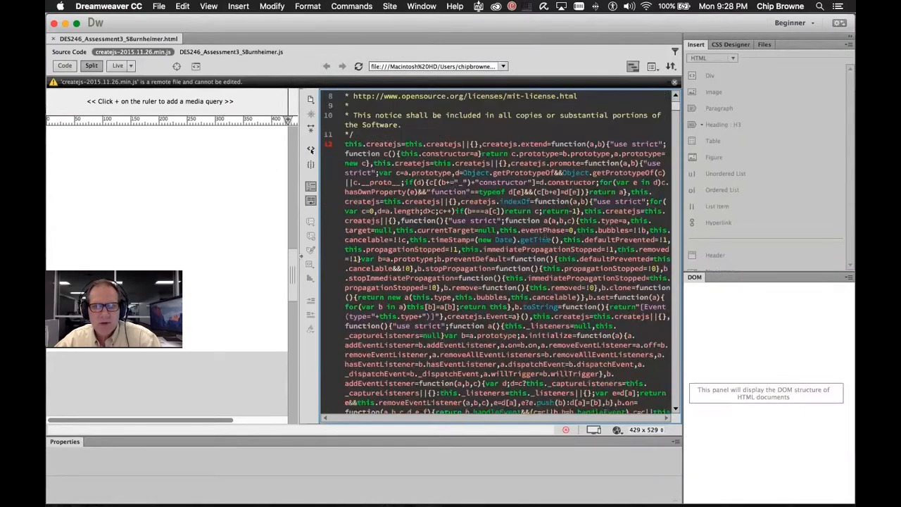
scroll(554, 237, up, 3)
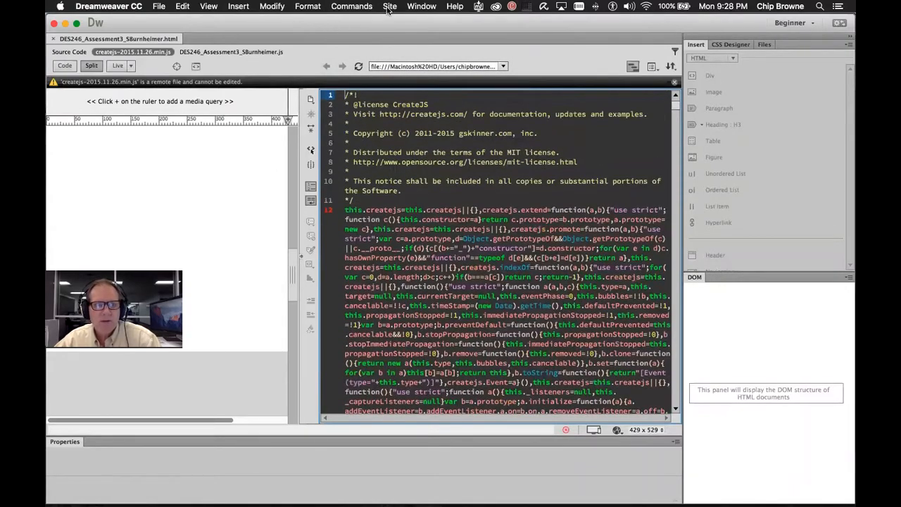
click(355, 7)
mouse_move(399, 9)
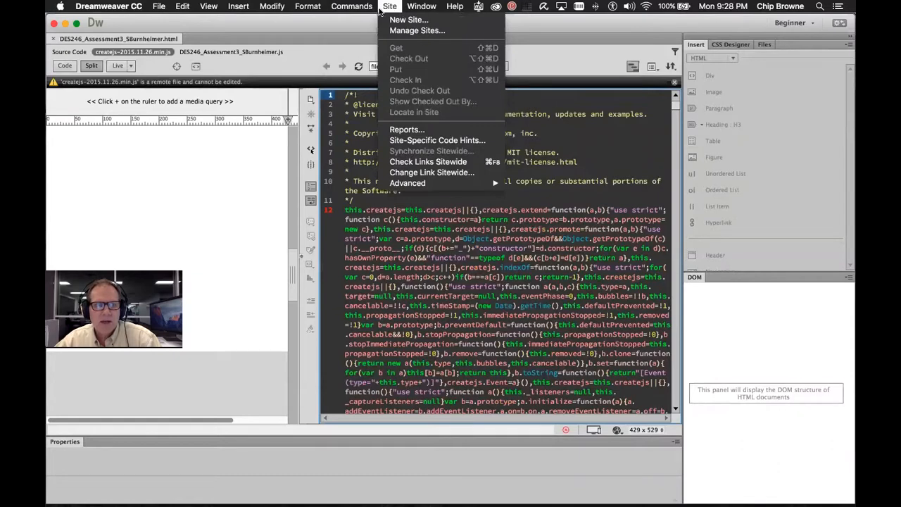
mouse_move(318, 9)
click(470, 259)
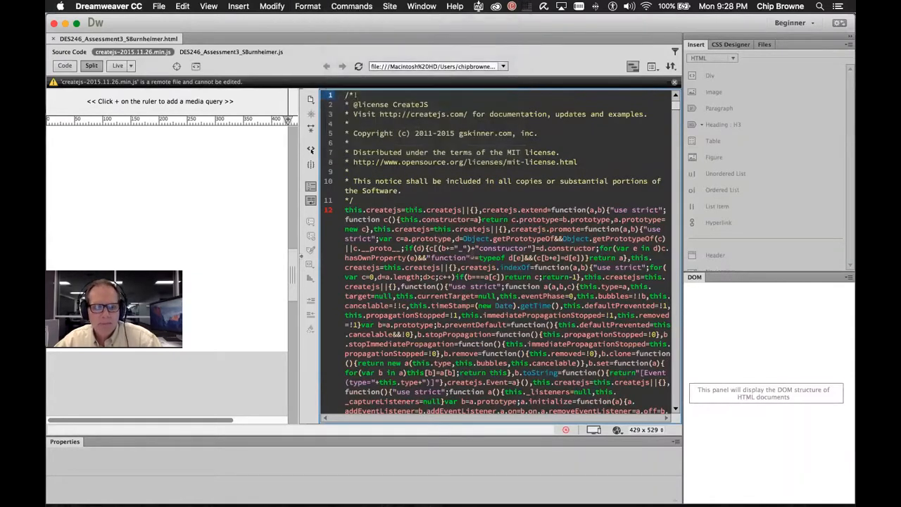
key(super+a)
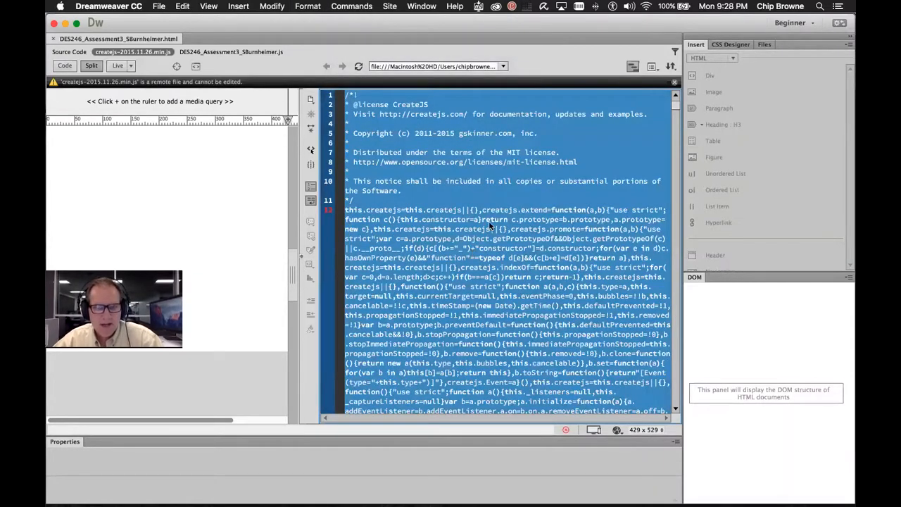
key(ctrl+Right)
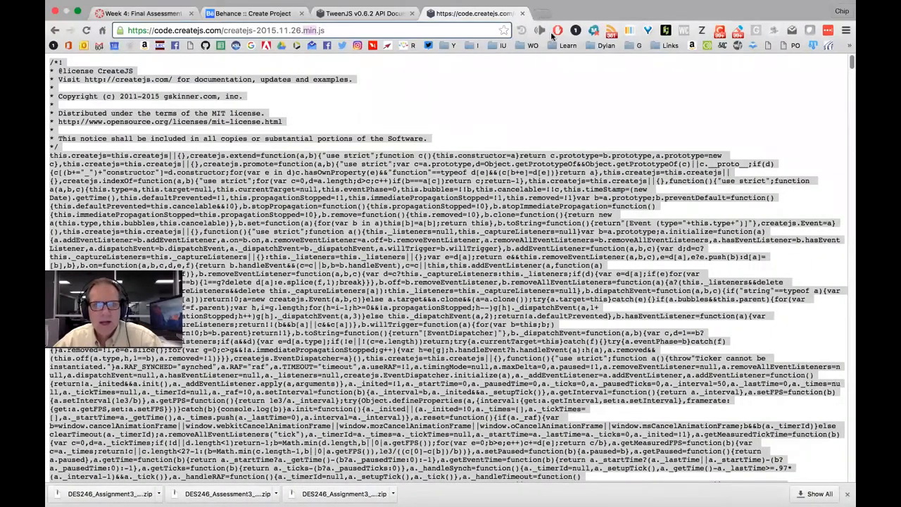
Search 'reformation javascript online', open jsbeautifier.org, and paste the minified CreateJS code there
key(super+t)
text(reformation)
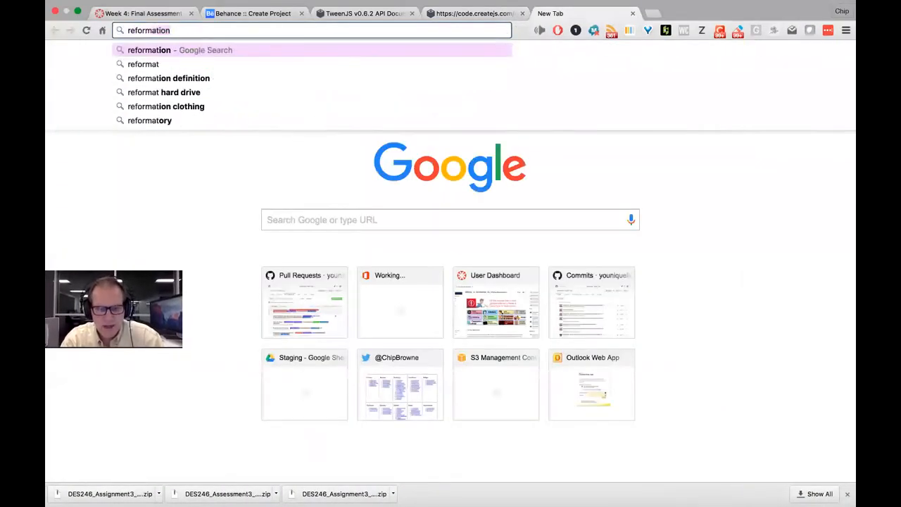
text( javascript online)
key(Return)
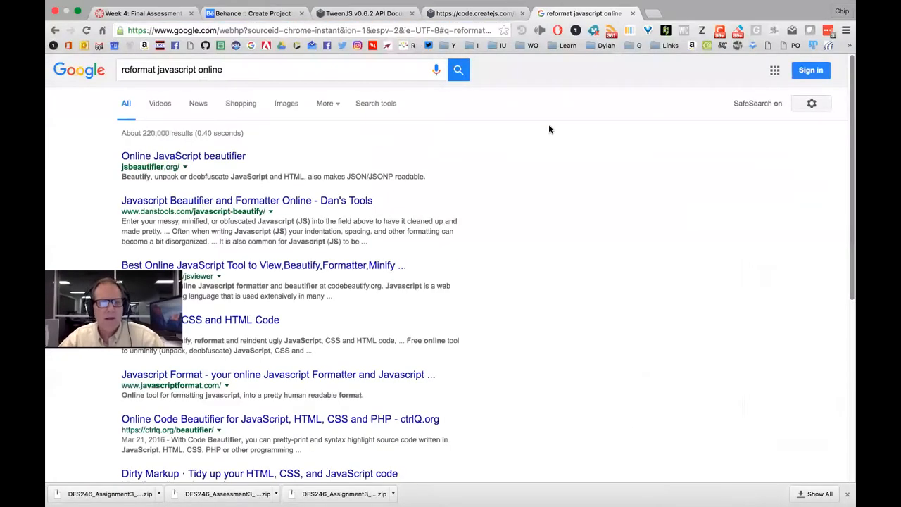
click(223, 156)
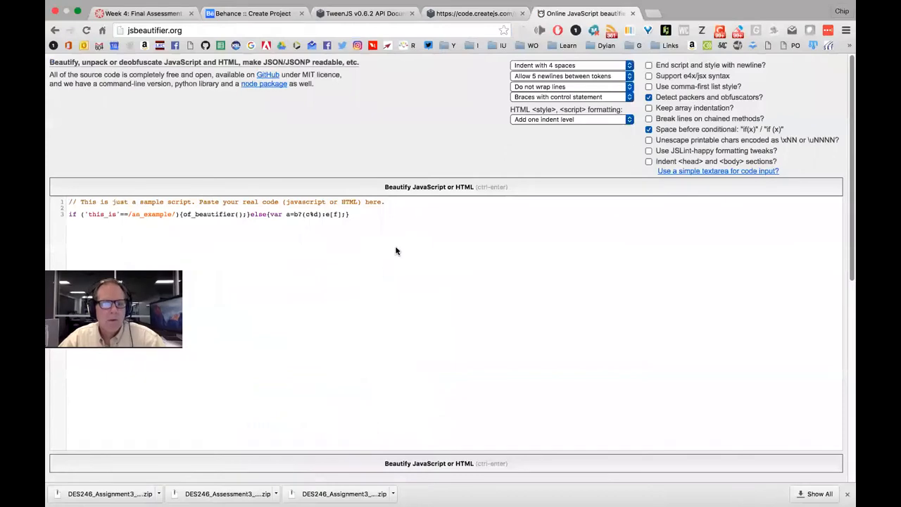
click(380, 229)
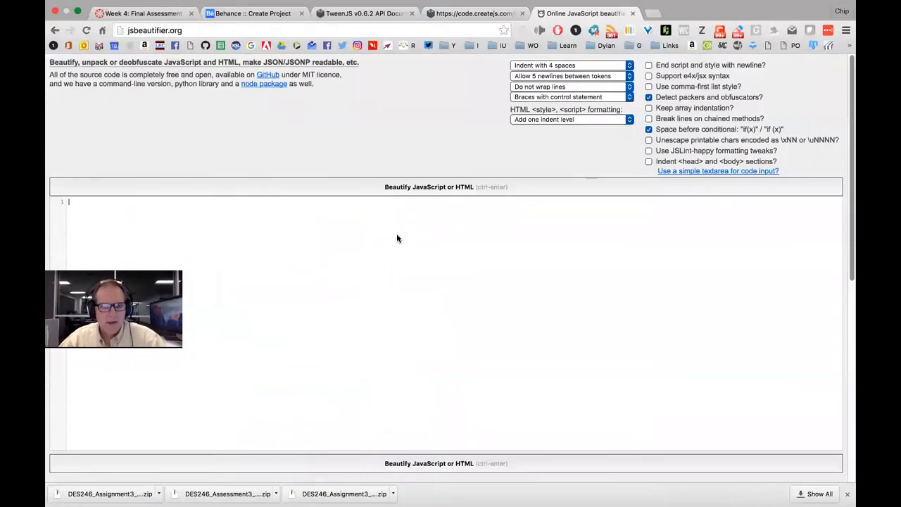
key(super+v)
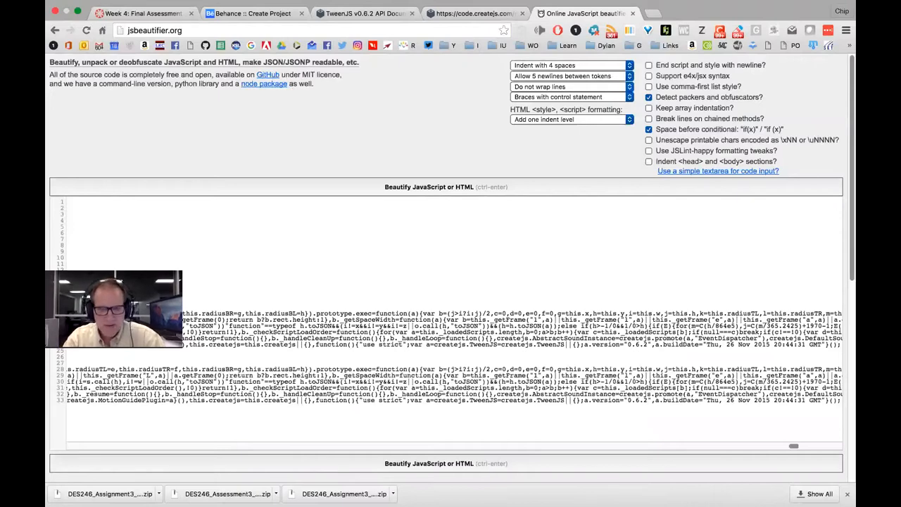
Beautify the pasted code and compare it with the original minified createjs source tab
key(ctrl+Return)
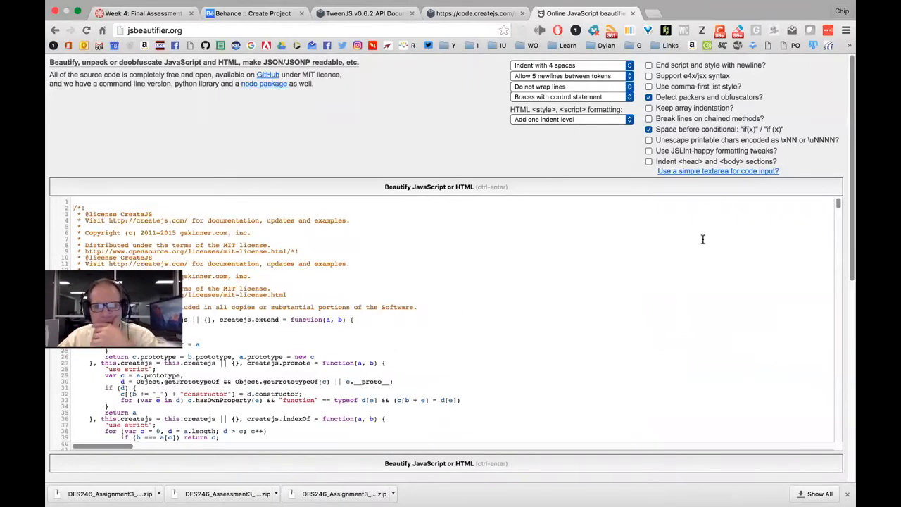
drag(838, 211, 839, 218)
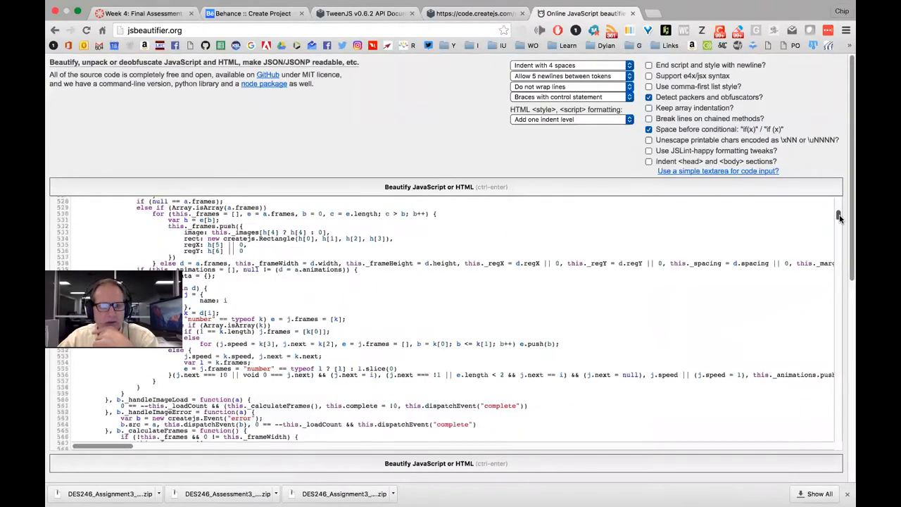
click(475, 13)
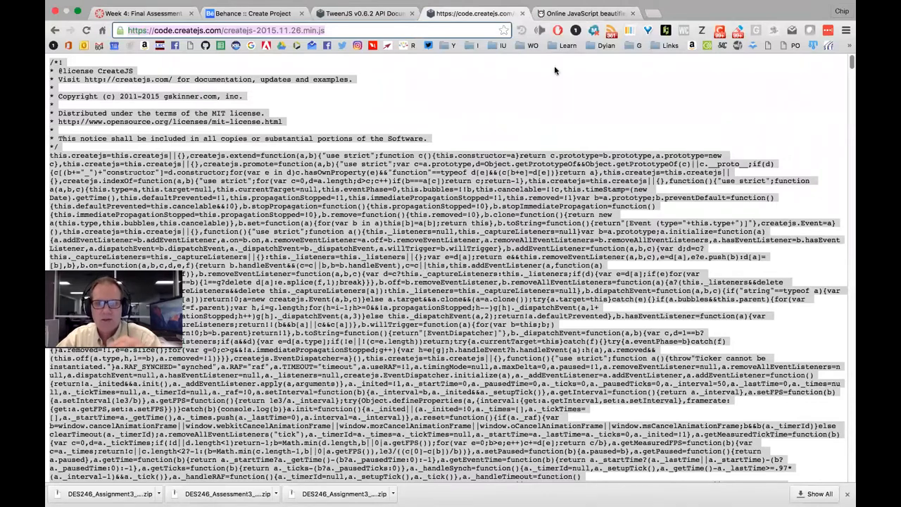
click(582, 13)
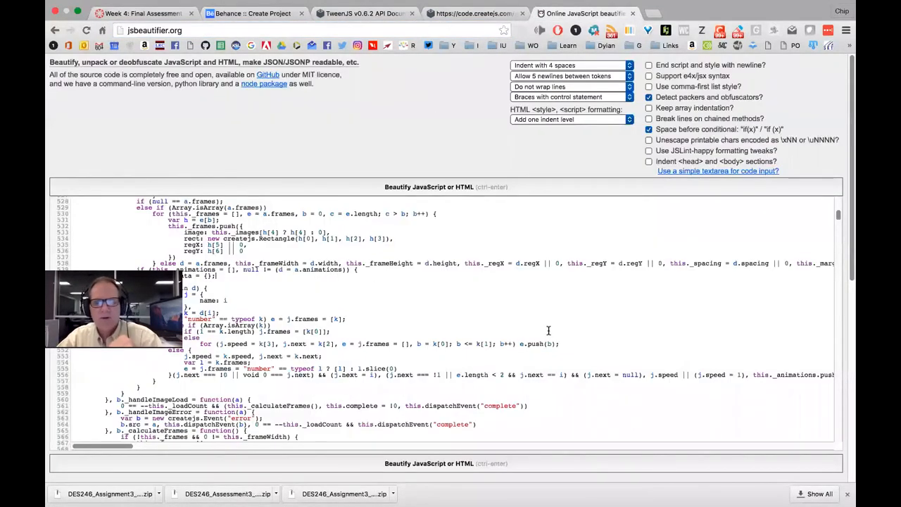
Scroll through the beautified CreateJS output to past line 9,400
scroll(320, 247, up, 6)
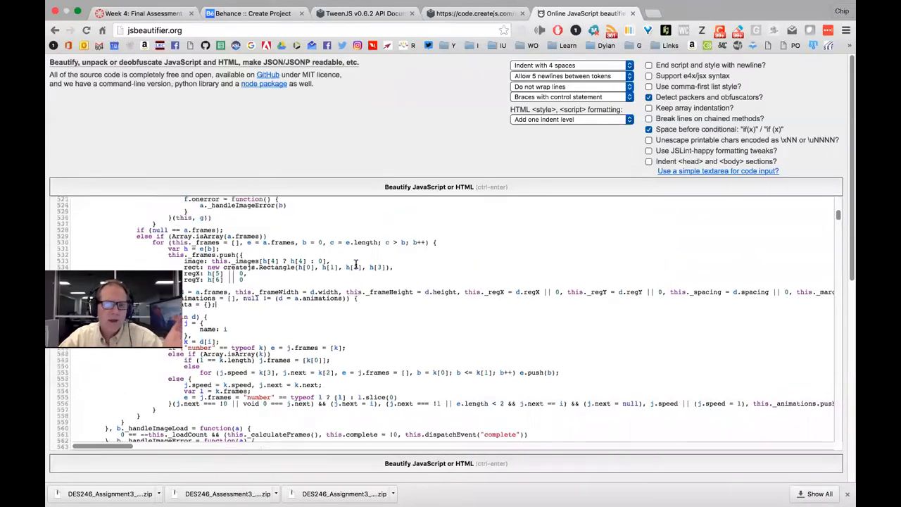
scroll(312, 242, up, 12)
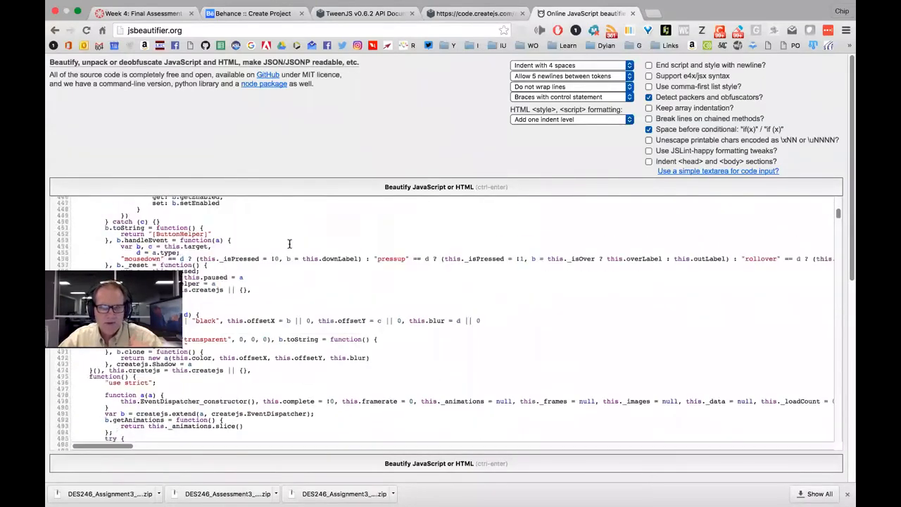
scroll(294, 254, up, 18)
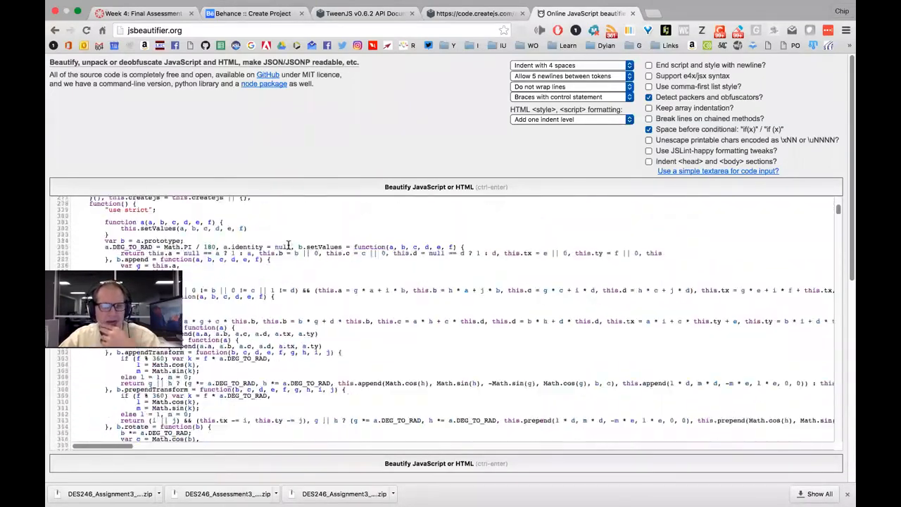
scroll(310, 268, down, 4)
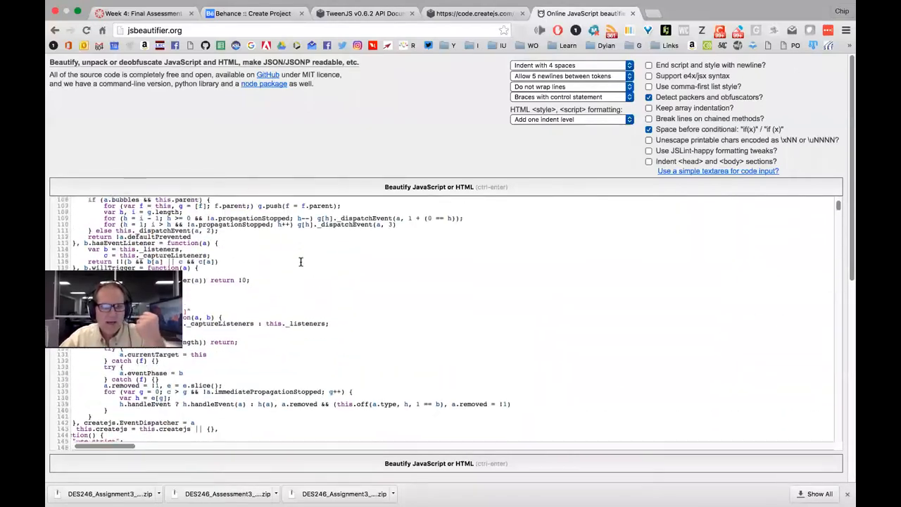
scroll(343, 296, down, 20)
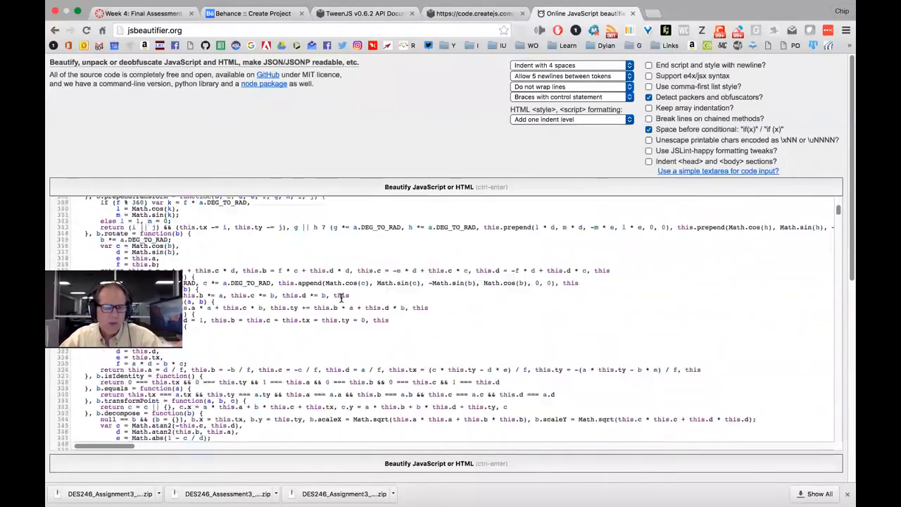
scroll(344, 300, down, 20)
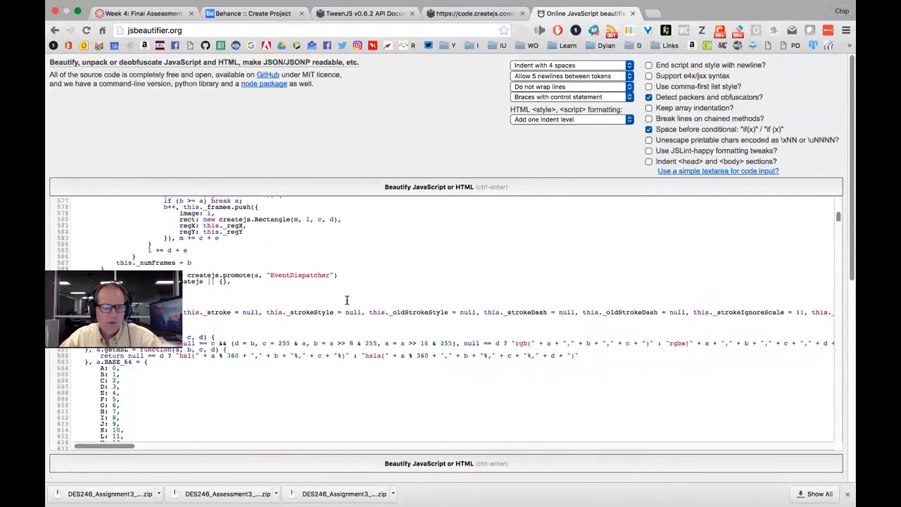
scroll(347, 299, down, 3)
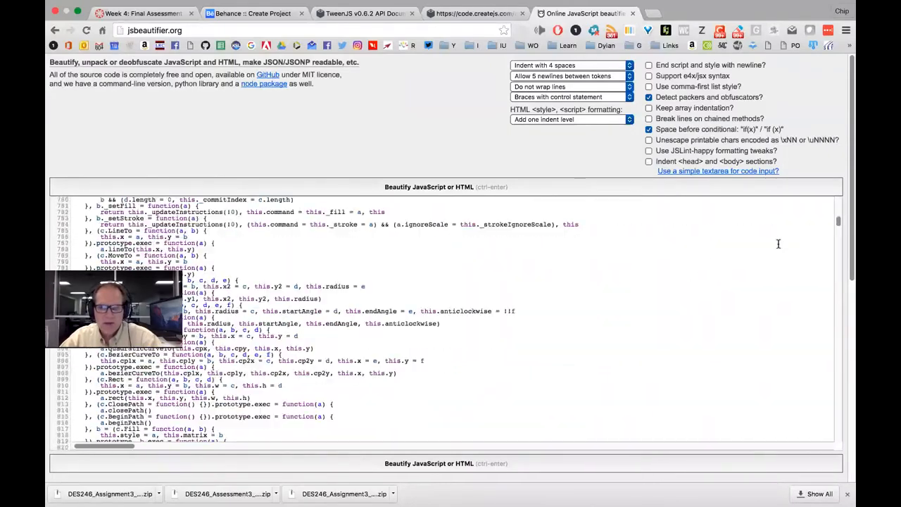
drag(838, 225, 836, 428)
mouse_move(519, 502)
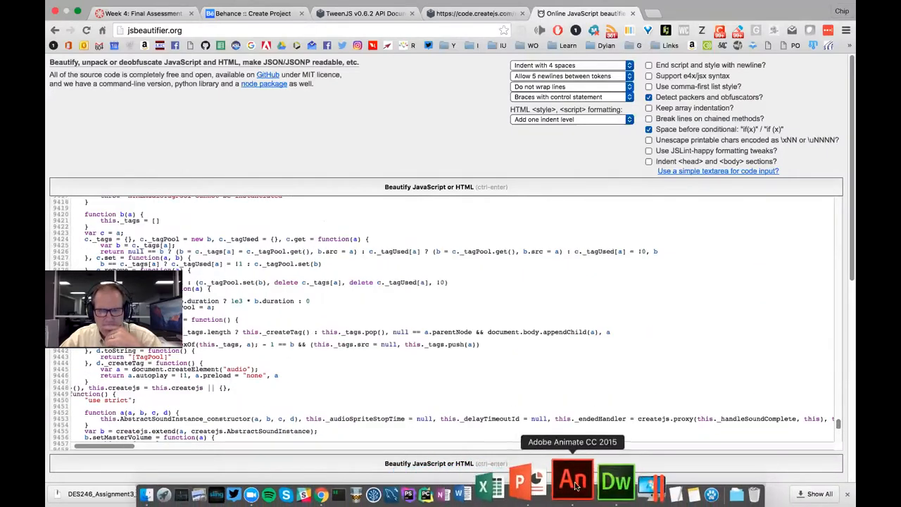
In Dreamweaver, inspect the CreateJS and local script tags on lines 16–17, trying a comment option
click(595, 485)
click(444, 180)
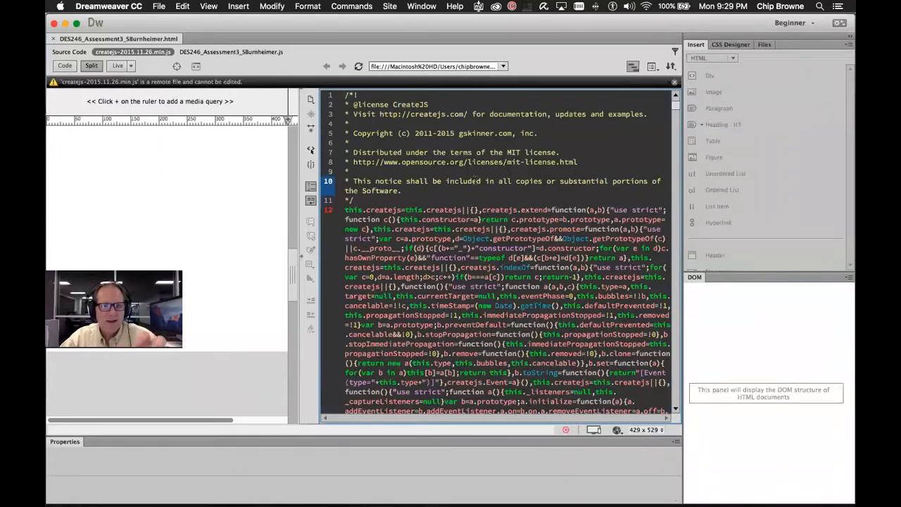
click(71, 52)
click(568, 204)
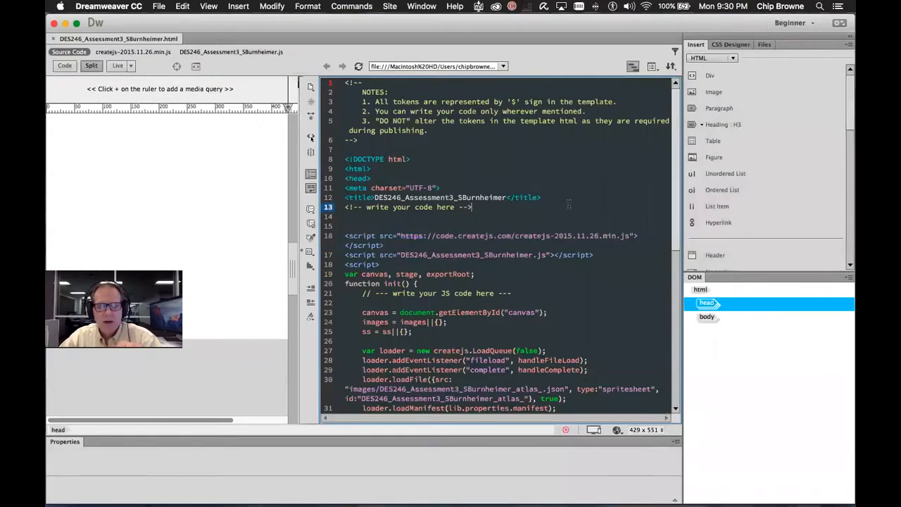
scroll(558, 237, down, 2)
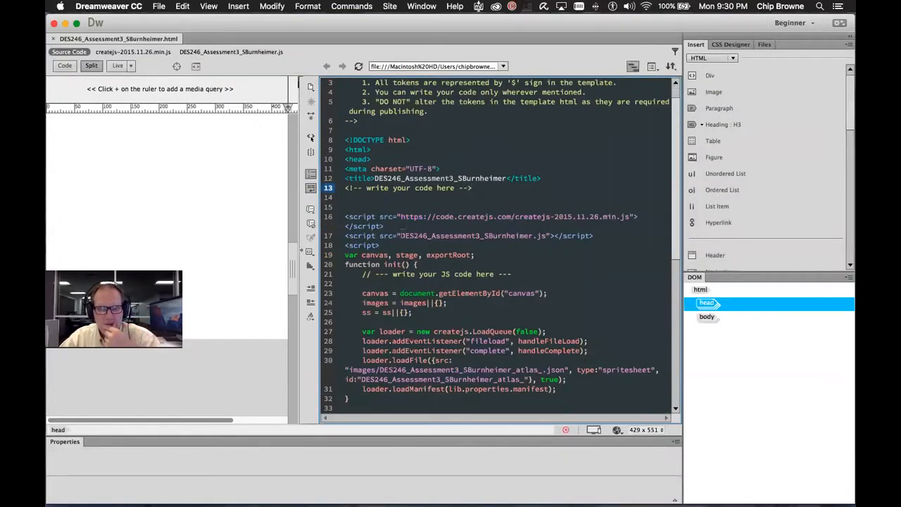
drag(406, 235, 534, 240)
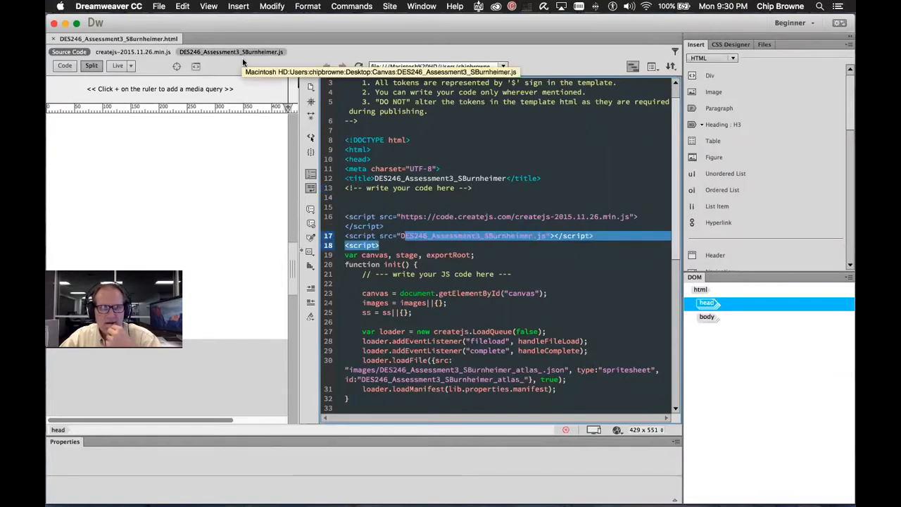
click(408, 160)
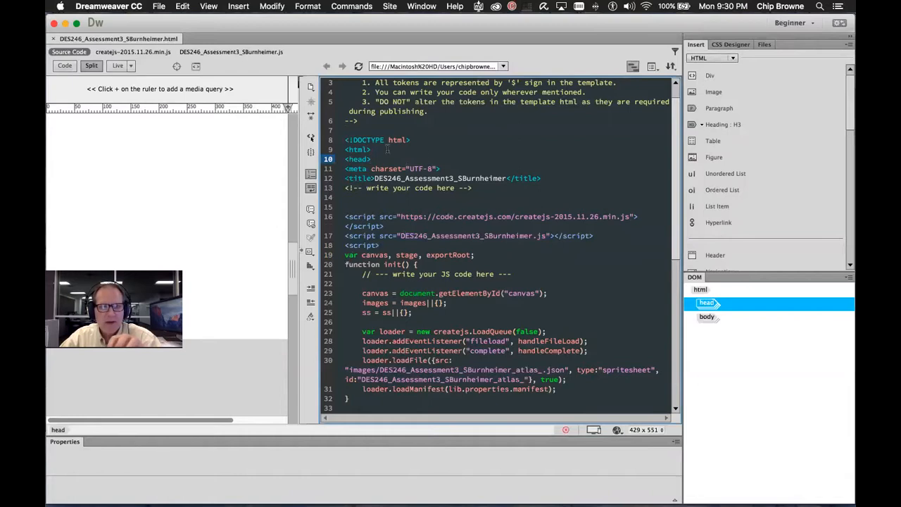
drag(642, 224, 324, 219)
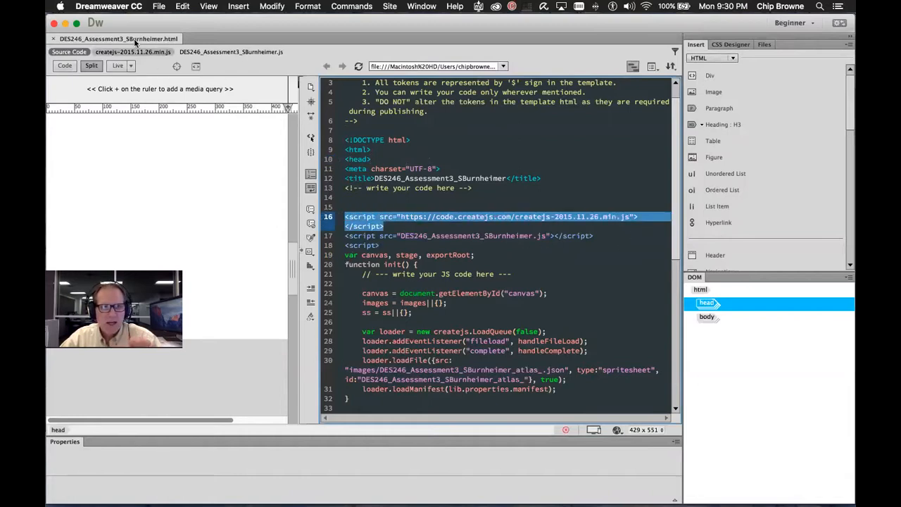
click(311, 209)
click(352, 223)
drag(387, 244, 344, 235)
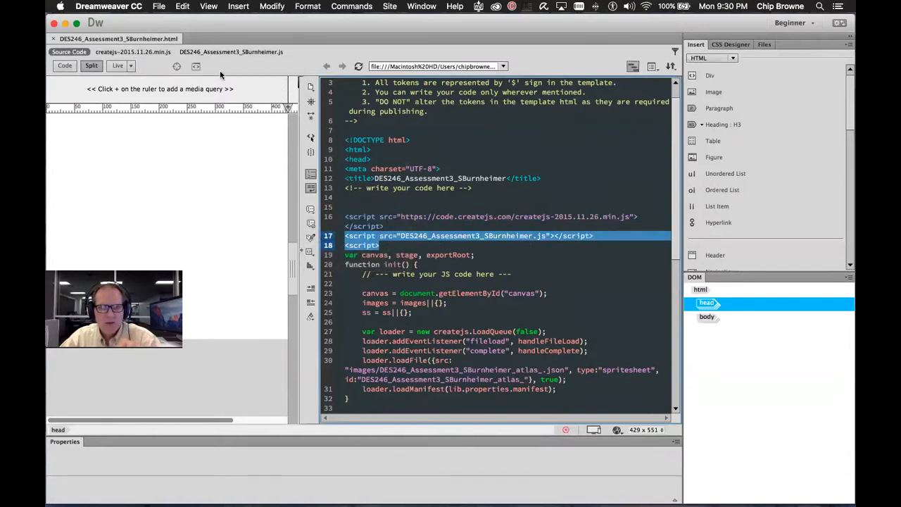
View the createjs library, then DES246_Assessment3_SBurnheimer.js defining 550×400 at 24 fps
click(133, 52)
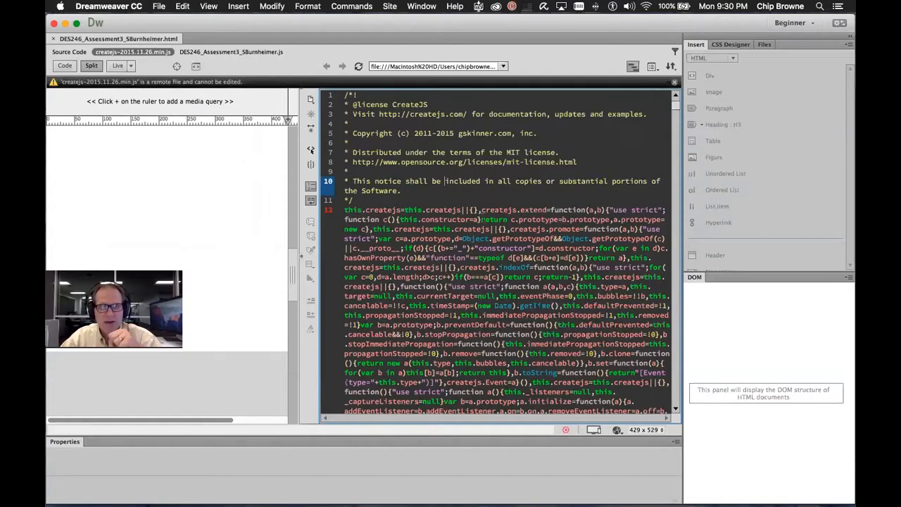
click(237, 51)
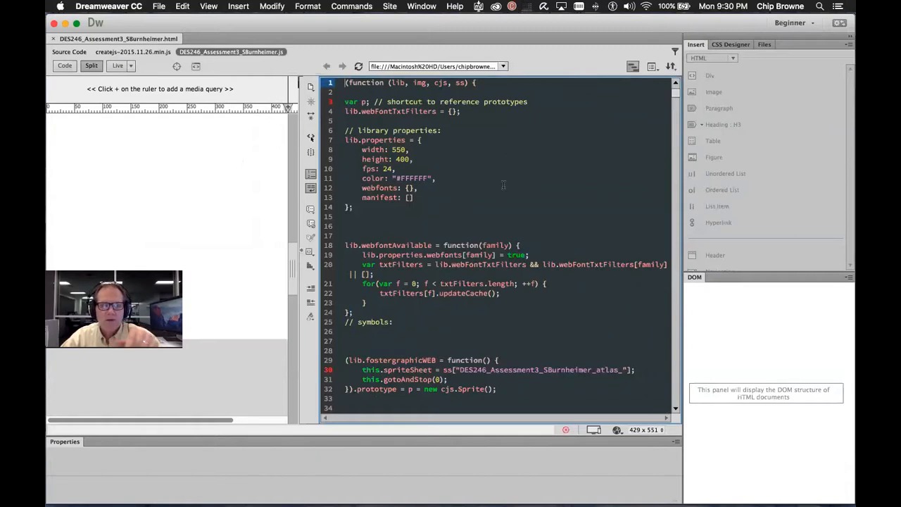
key(super+Tab)
key(super+Tab)
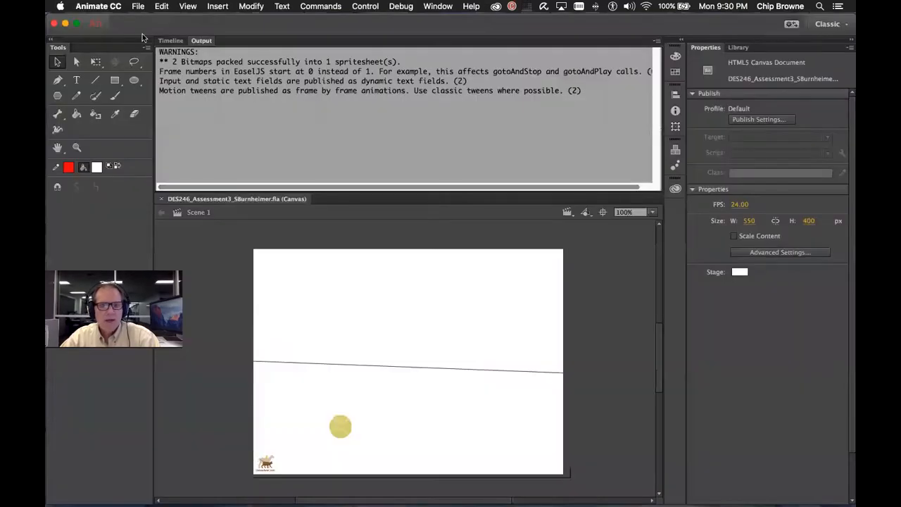
Republish the canvas ad and review its JavaScript/HTML publish settings with images/, sounds/ and libs/ folders
click(138, 6)
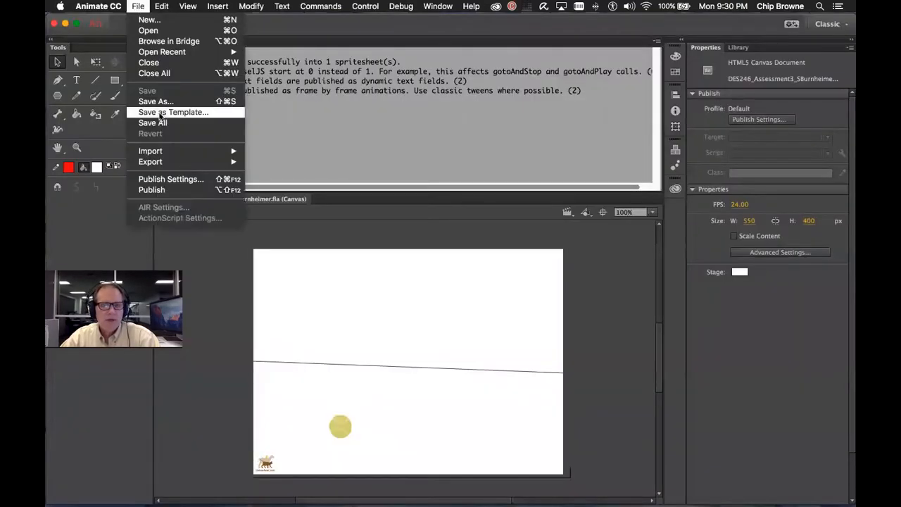
click(200, 191)
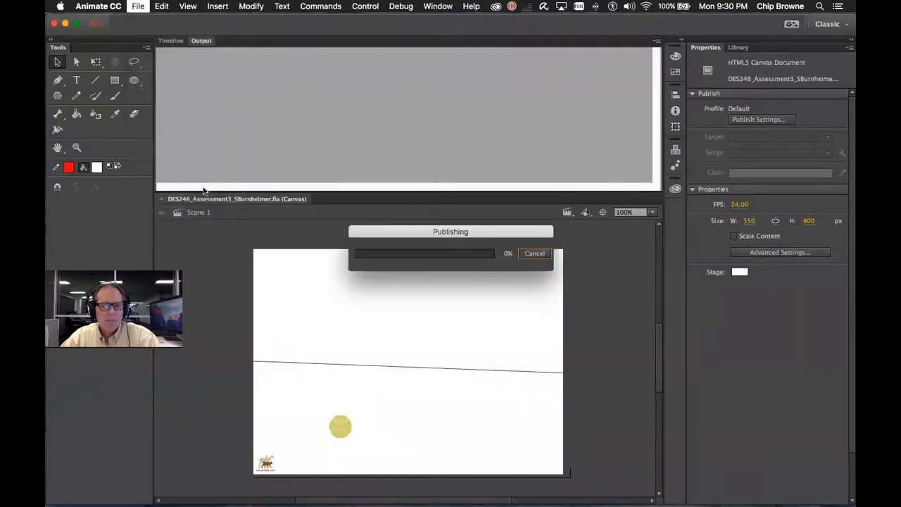
click(140, 7)
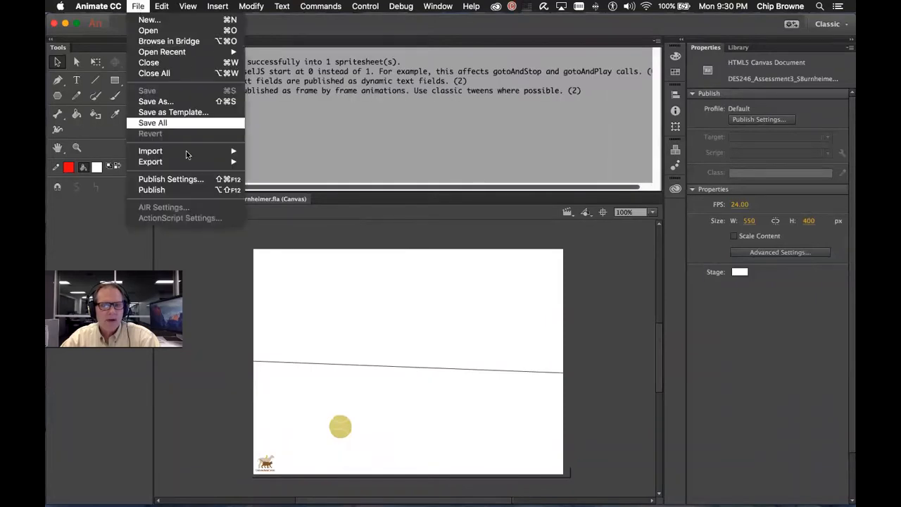
click(189, 179)
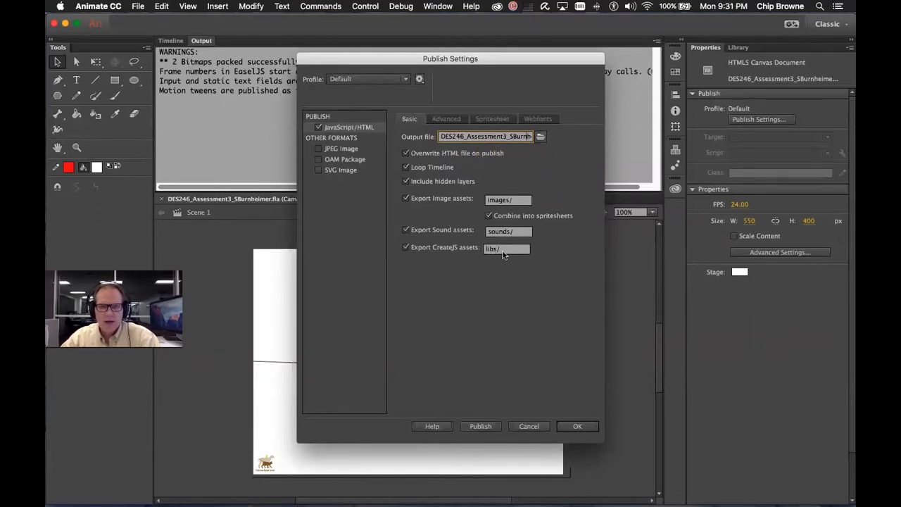
key(super+Tab)
key(super+Tab)
key(super+Tab)
key(super+Tab)
key(super+Tab)
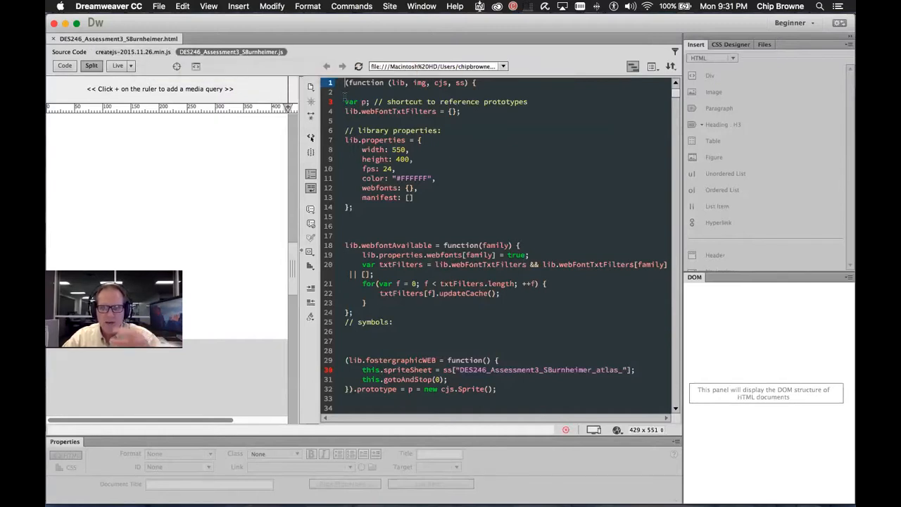
Check the width setting and the HTML source's script tag on line 17, then return to the JS file
click(442, 148)
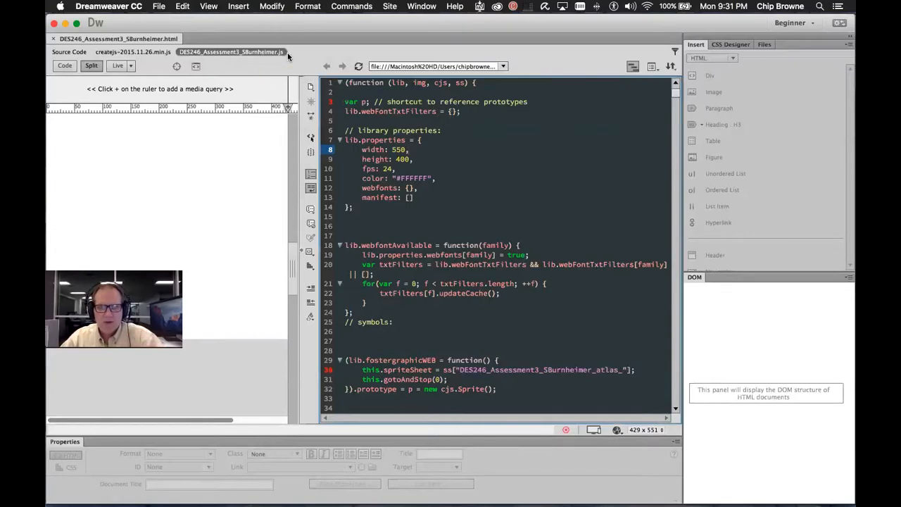
click(69, 51)
click(495, 214)
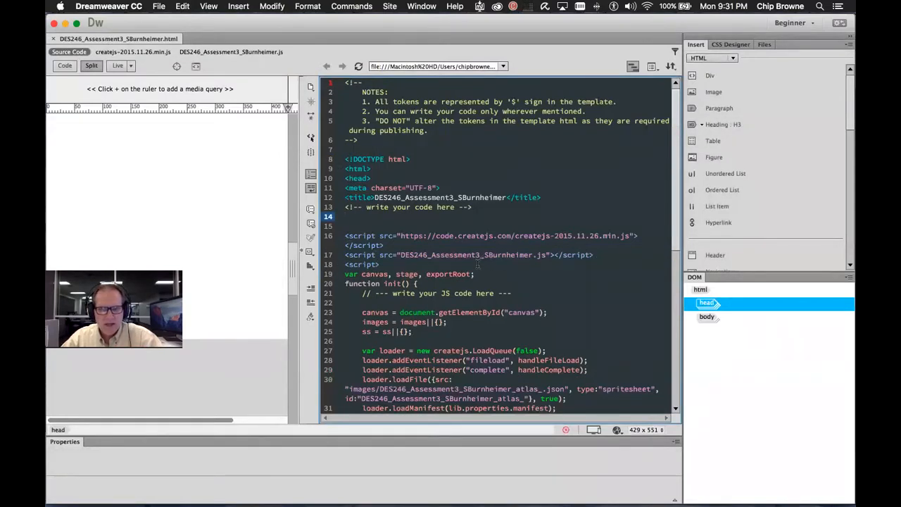
drag(404, 261, 547, 259)
click(246, 53)
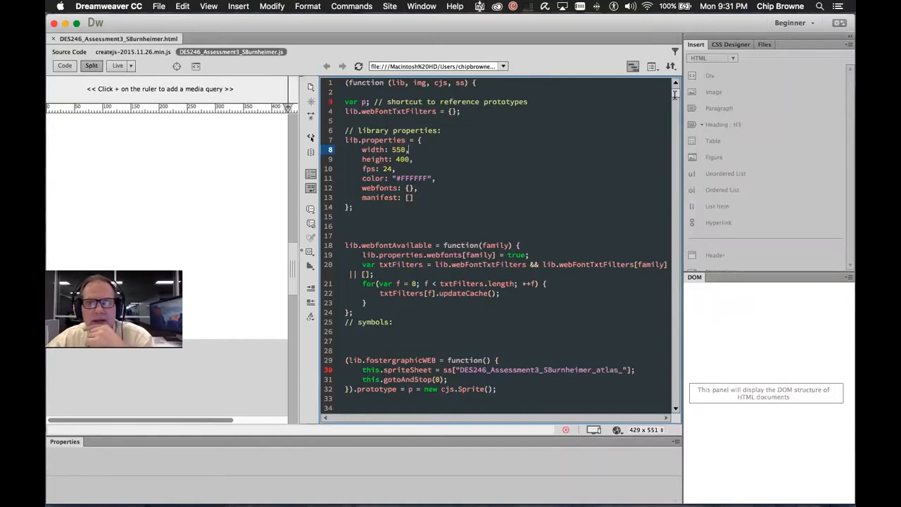
Examine the this.shape_ cjs.Shape declarations on lines 71-72
scroll(484, 244, down, 8)
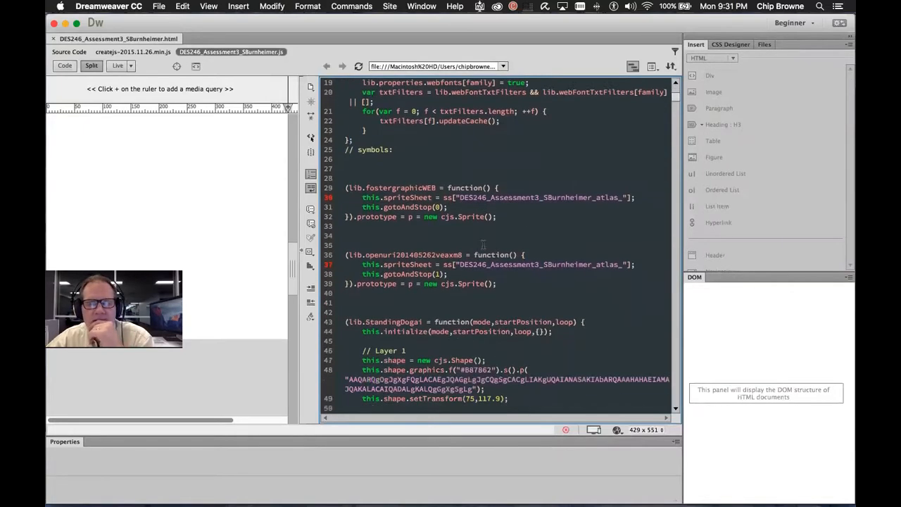
scroll(484, 245, down, 11)
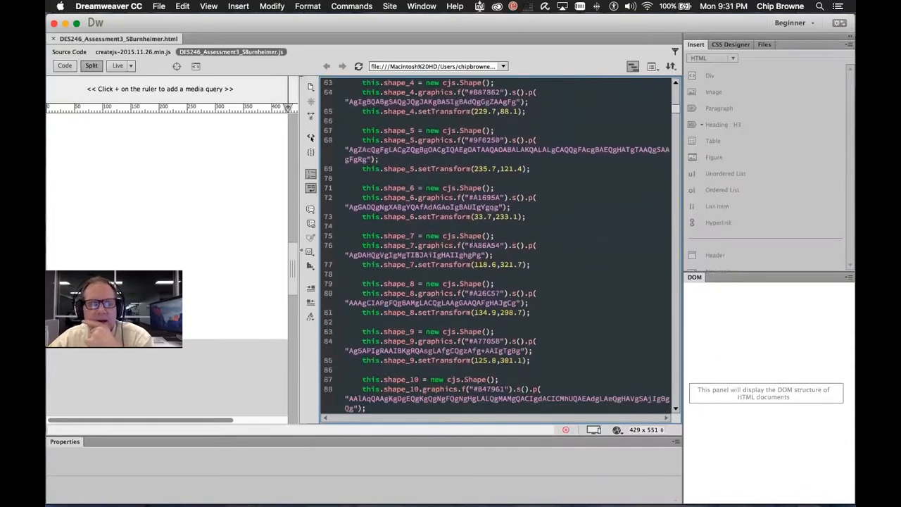
double_click(369, 187)
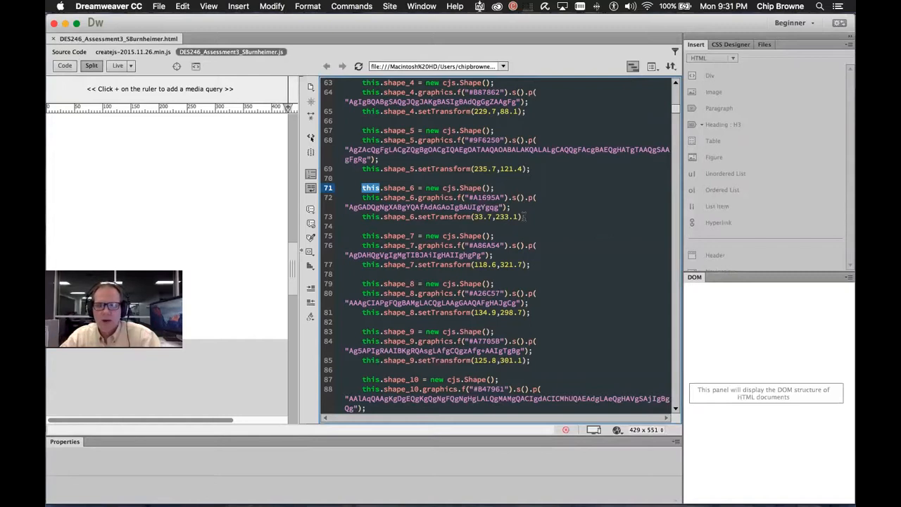
double_click(372, 197)
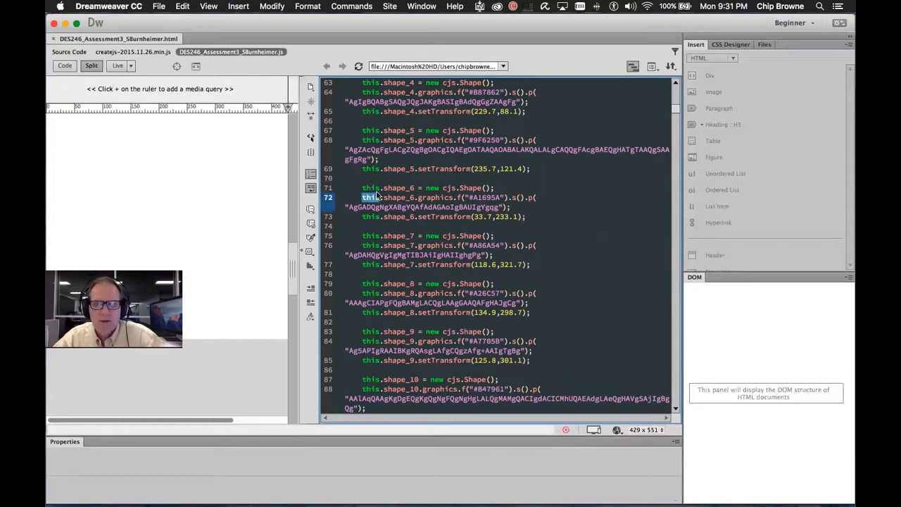
drag(384, 188, 458, 187)
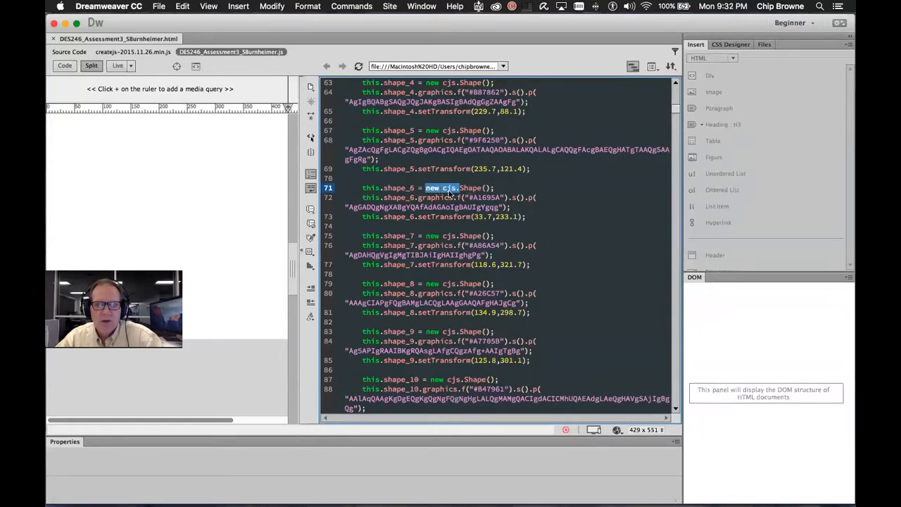
double_click(470, 188)
Read further down the cjs.Shape definitions, then switch back to Animate's Publish Settings
scroll(581, 236, down, 10)
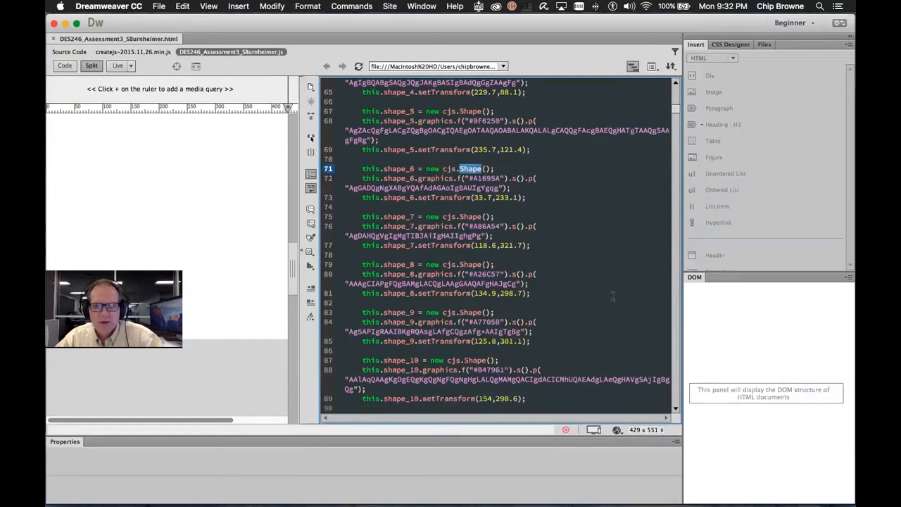
scroll(567, 295, down, 3)
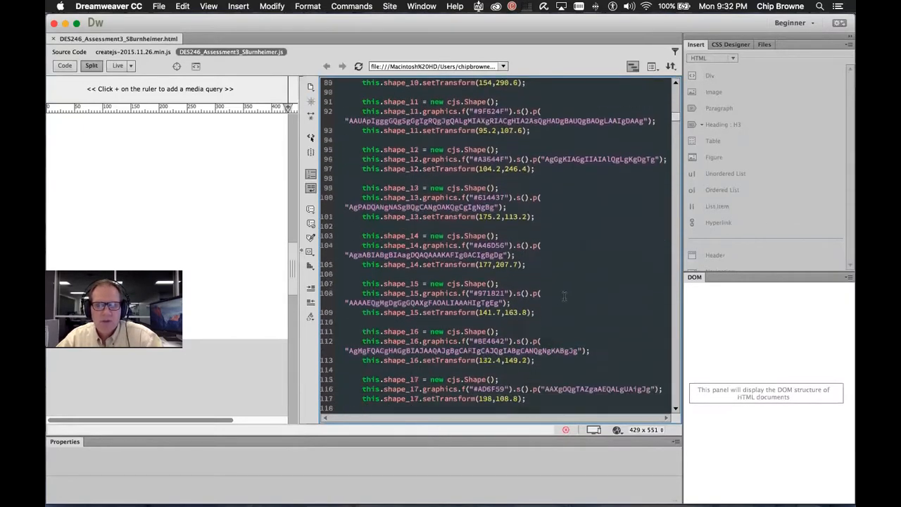
scroll(544, 299, down, 3)
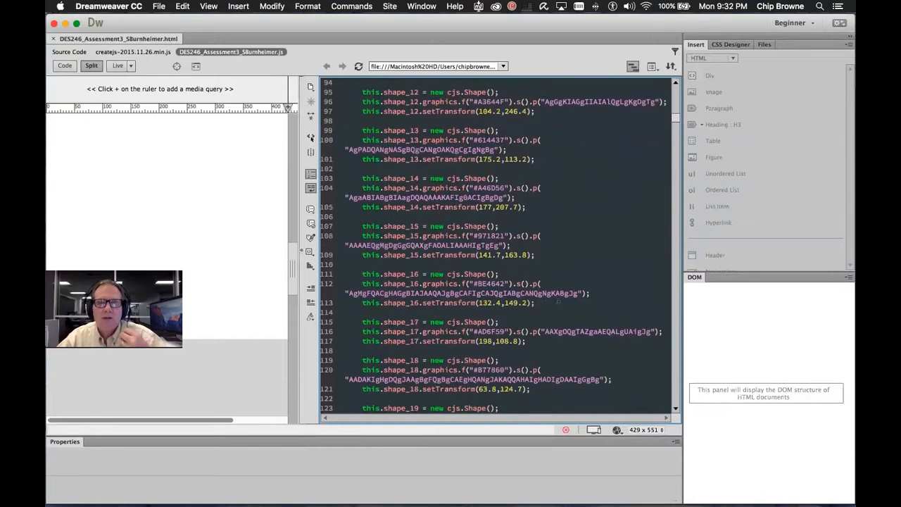
scroll(553, 297, down, 5)
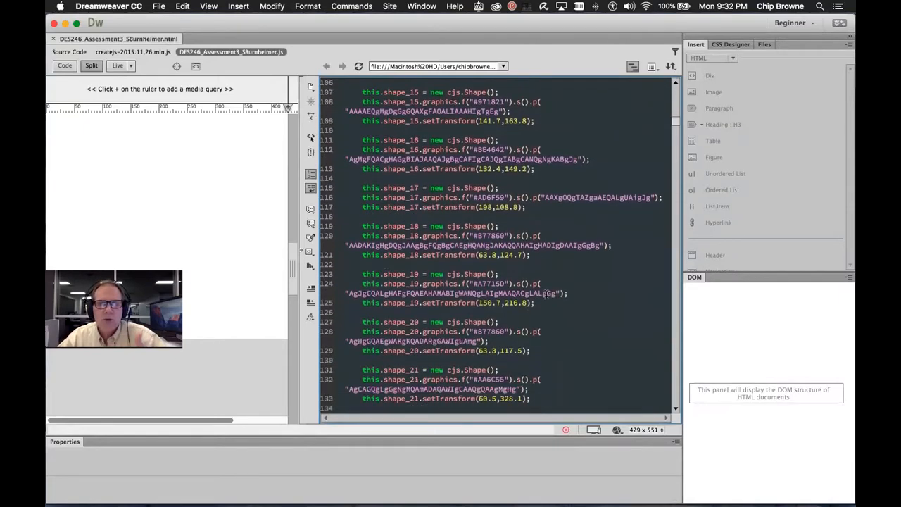
scroll(542, 285, down, 2)
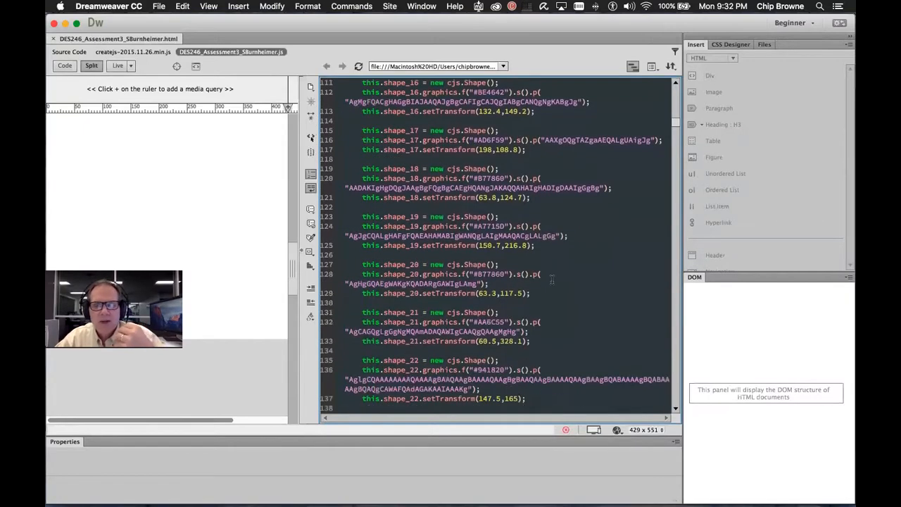
scroll(552, 279, down, 1)
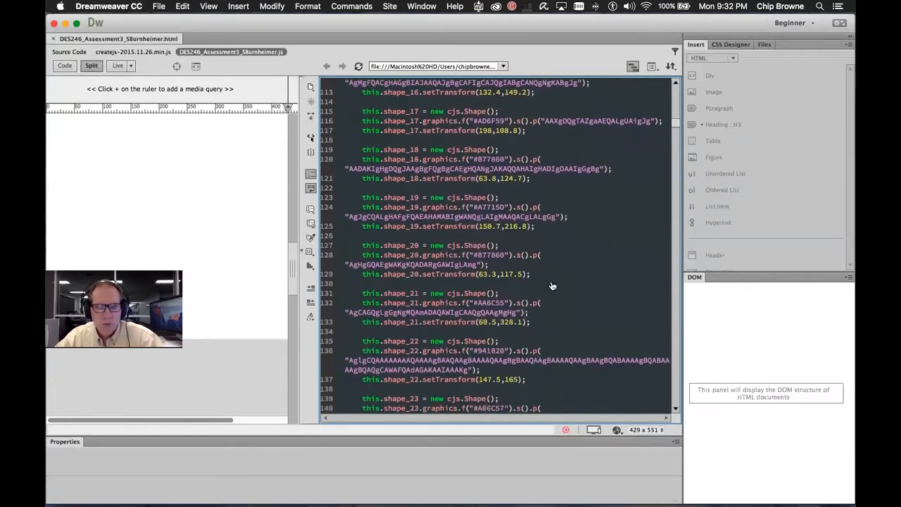
key(super+Tab)
key(super+Tab)
key(super+Tab)
key(super+Tab)
key(super+Tab)
key(super+Tab)
key(super+Tab)
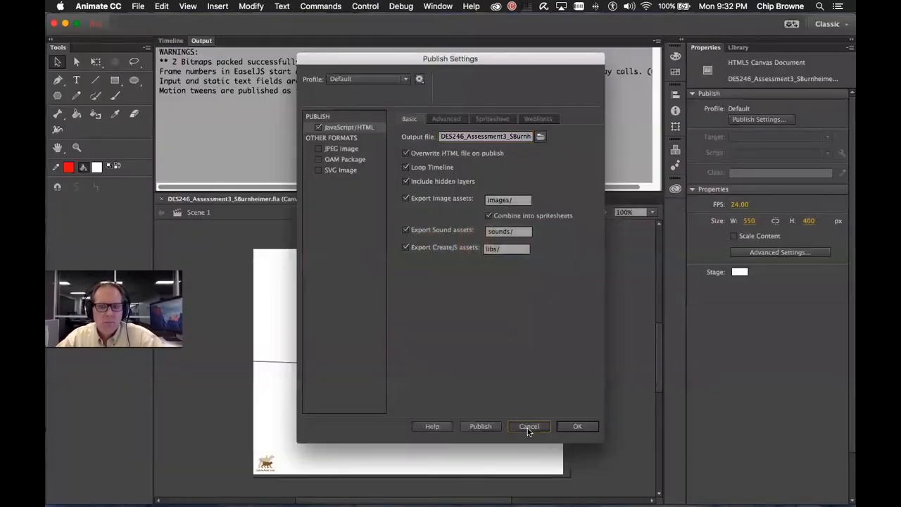
Cancel Publish Settings without changes, bring back the layer timeline, and return to Dreamweaver
click(528, 426)
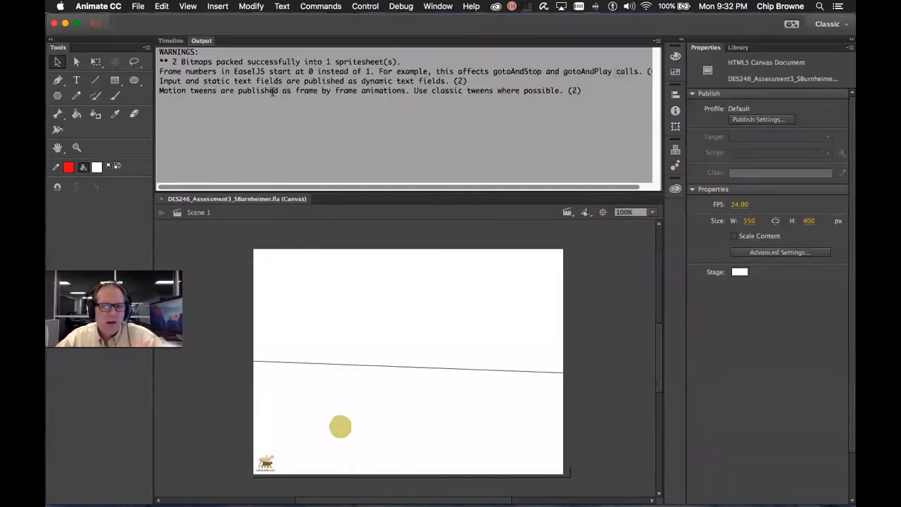
click(169, 41)
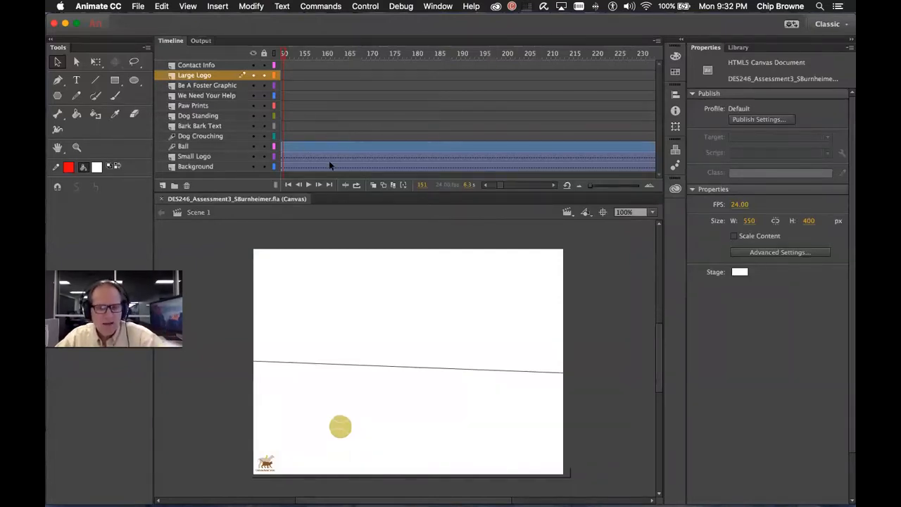
key(super+Tab)
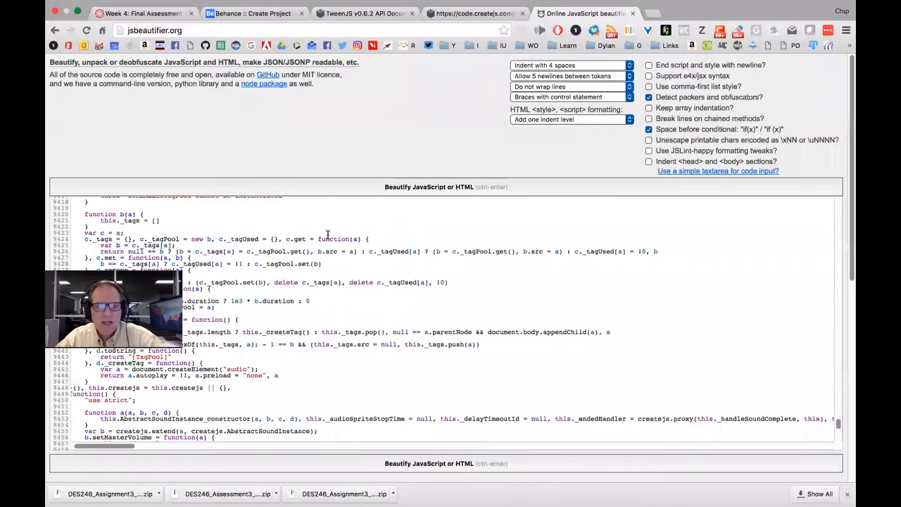
key(super+Tab)
key(super+Tab)
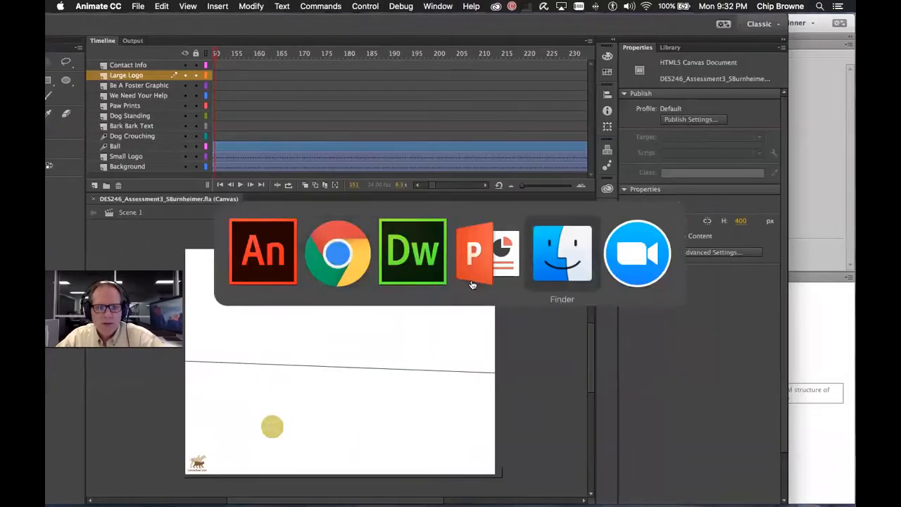
key(super+Tab)
key(super+Tab)
key(super+Tab)
key(super+Tab)
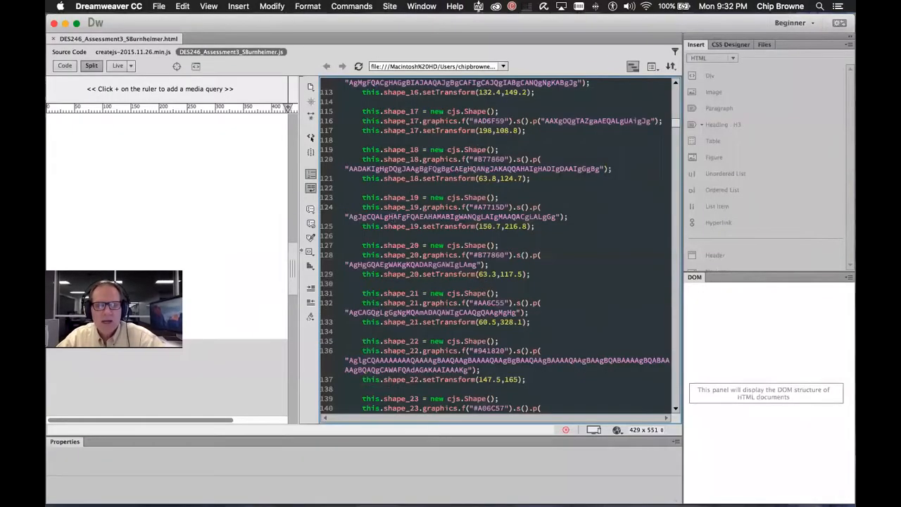
Move to blank line 126 and continue reading the shape code below it
click(519, 225)
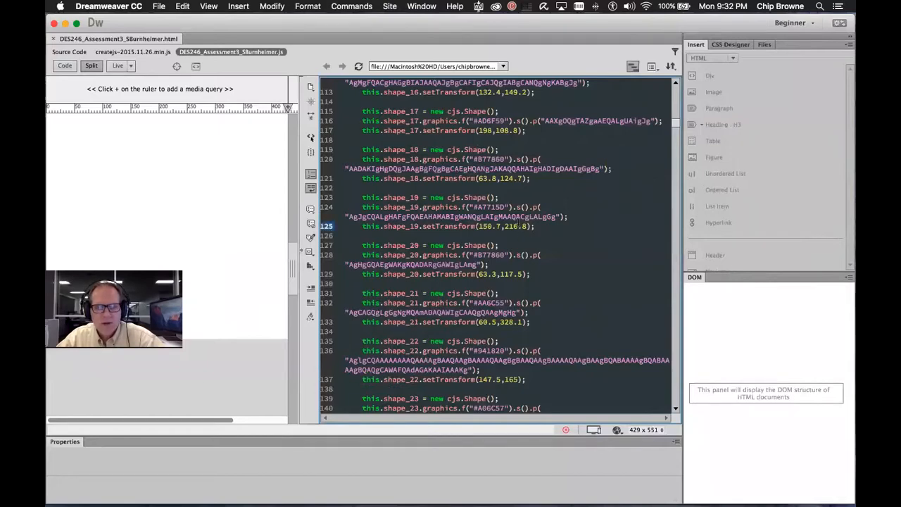
key(Down)
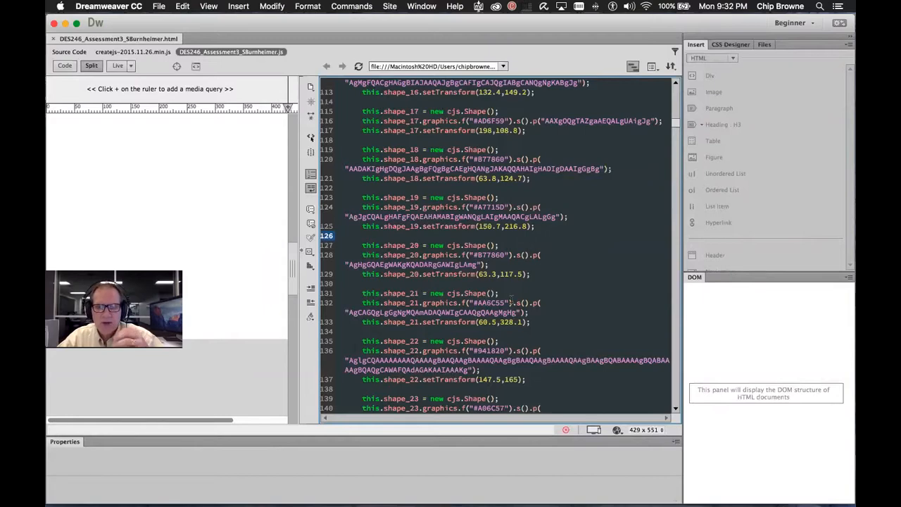
scroll(556, 271, down, 5)
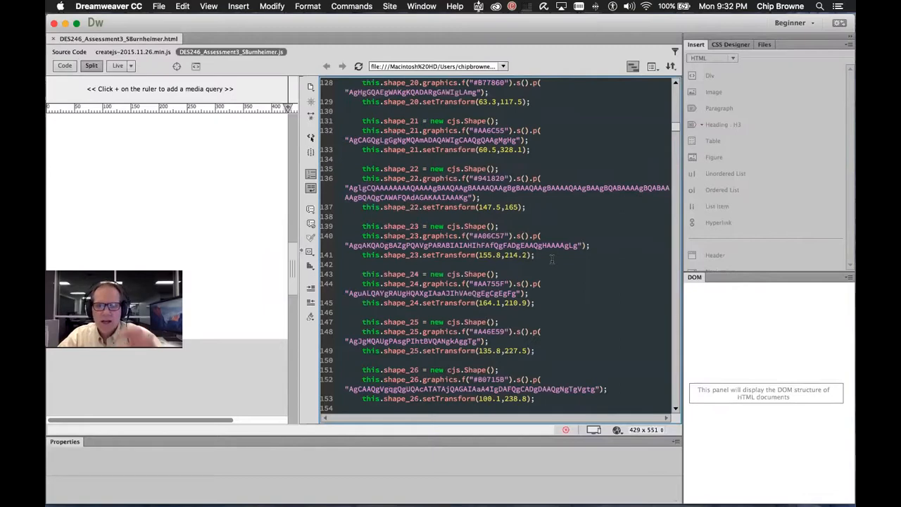
scroll(577, 244, down, 5)
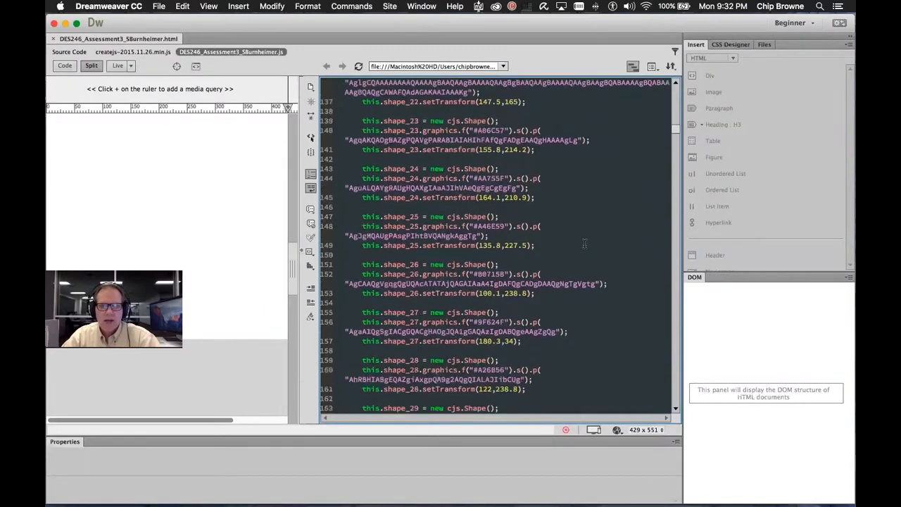
scroll(569, 270, down, 9)
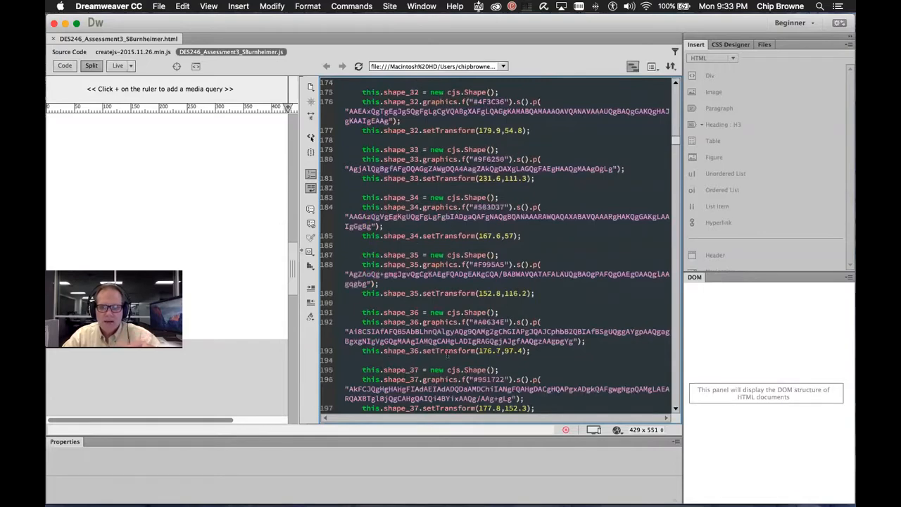
Open the published DES246_Assessment3_SBurnheimer.html from the Desktop Finder window in Chrome
mouse_move(410, 492)
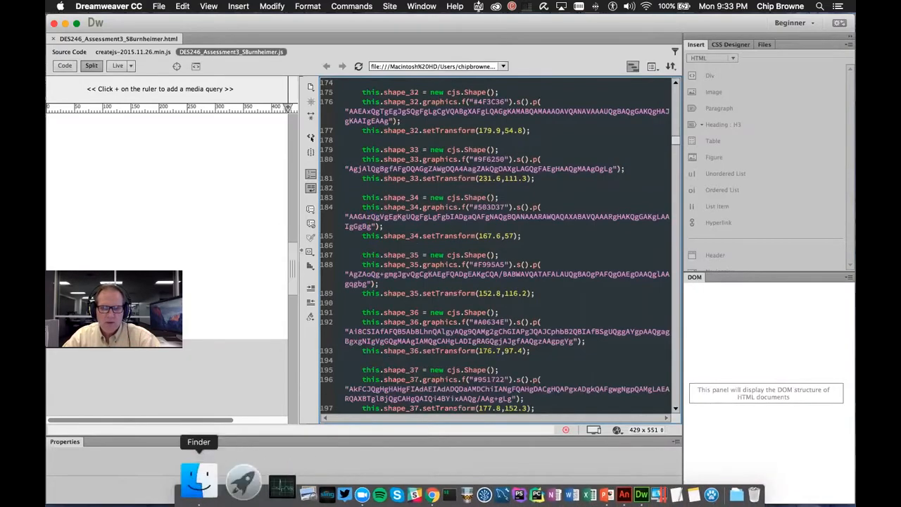
click(200, 492)
double_click(431, 241)
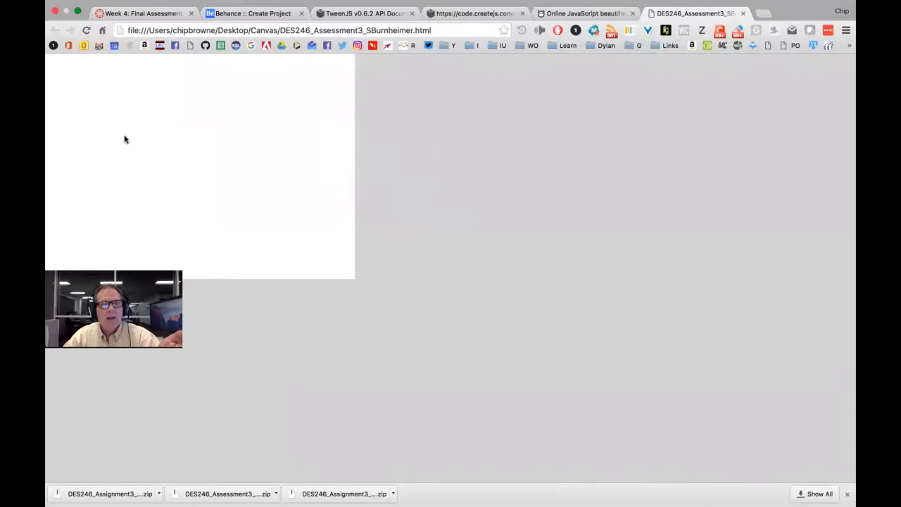
click(86, 30)
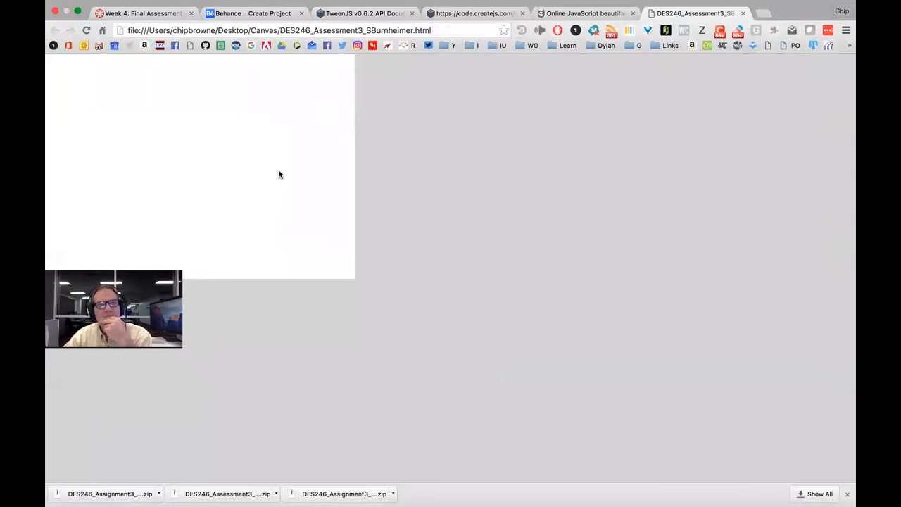
right_click(224, 135)
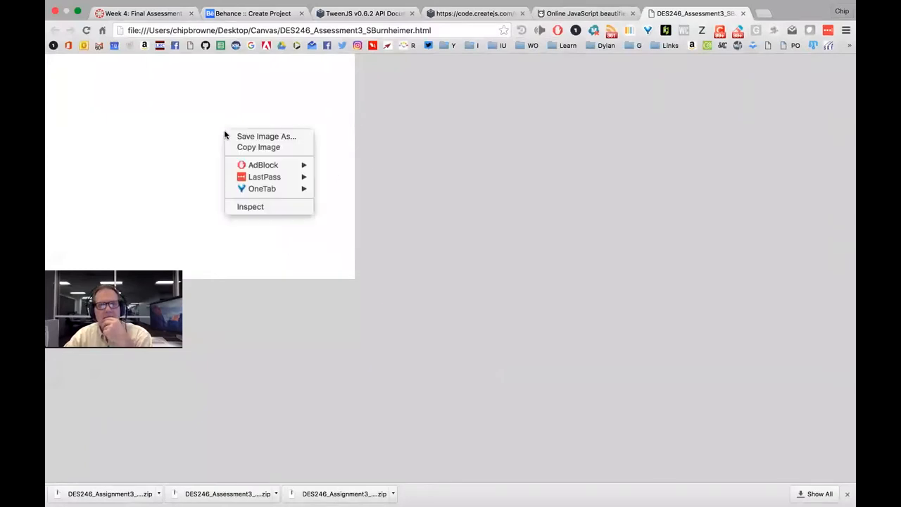
click(263, 207)
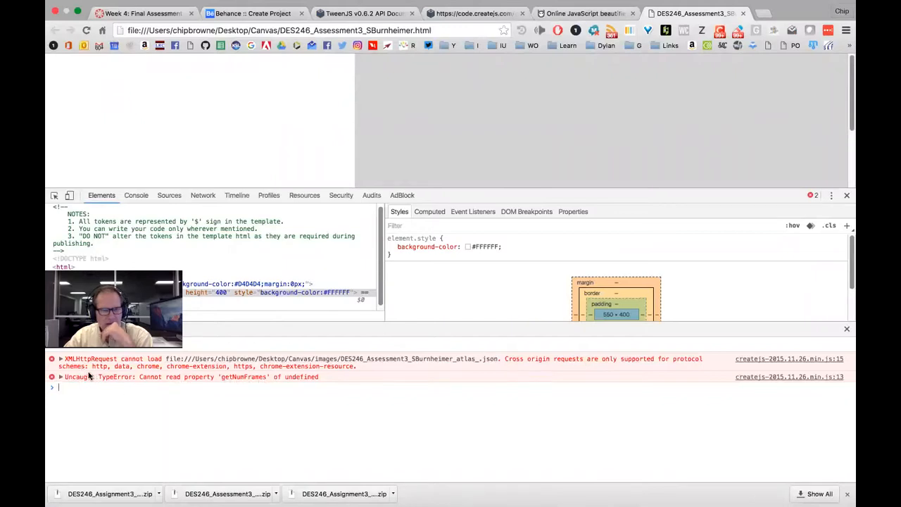
click(61, 377)
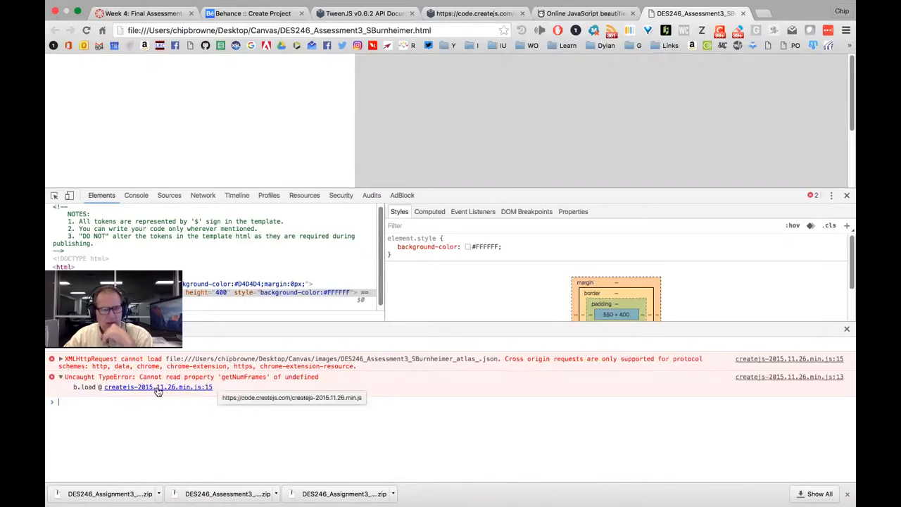
click(59, 359)
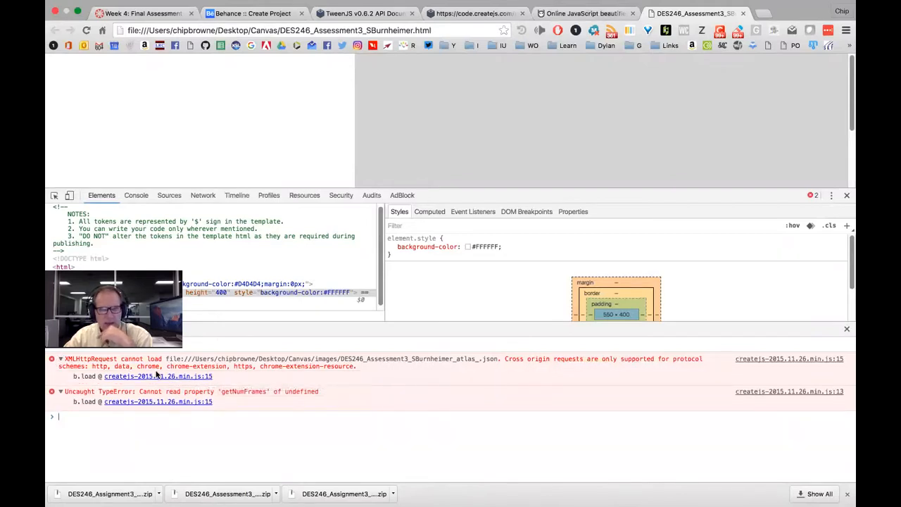
scroll(223, 269, down, 1)
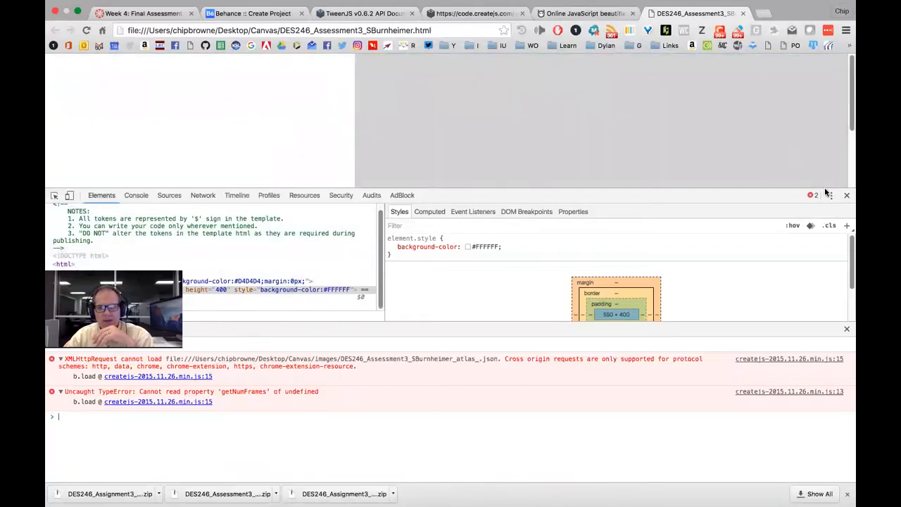
click(846, 196)
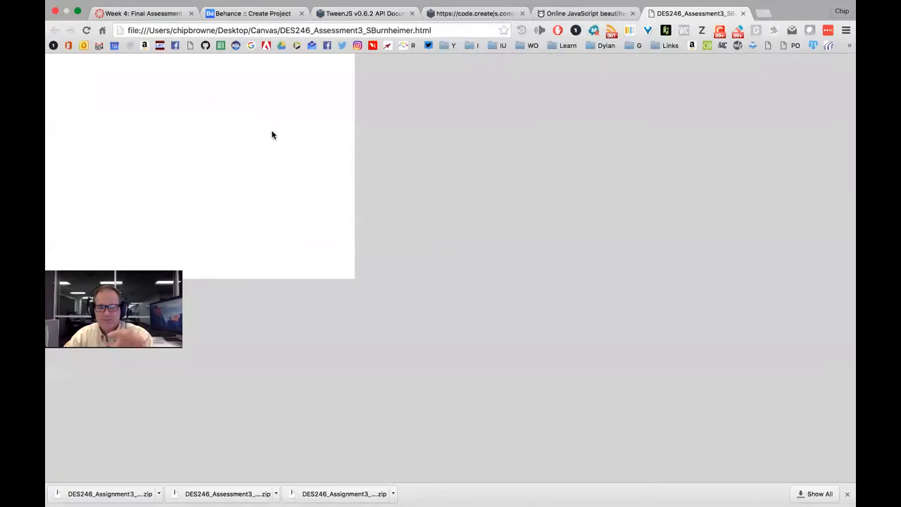
Leave full-screen Chrome via Animate and bring Dreamweaver's cjs.Shape code back to the front
mouse_move(340, 493)
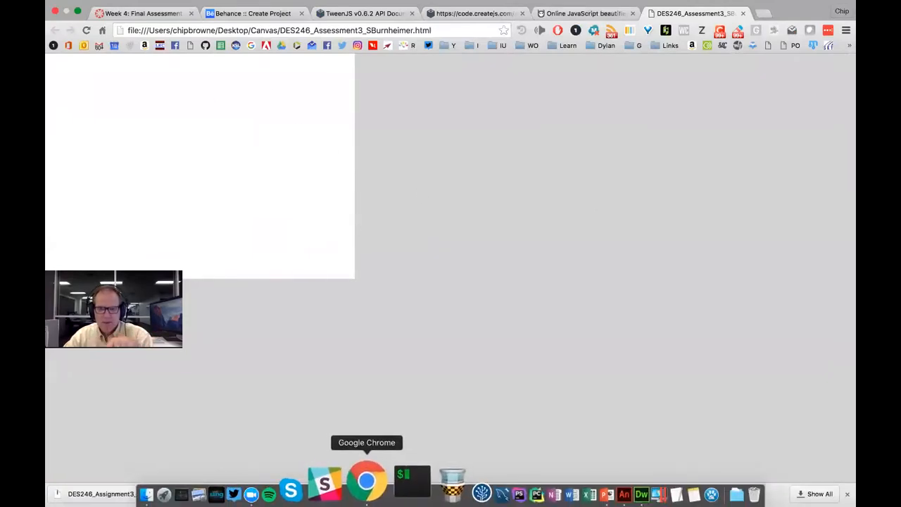
click(581, 483)
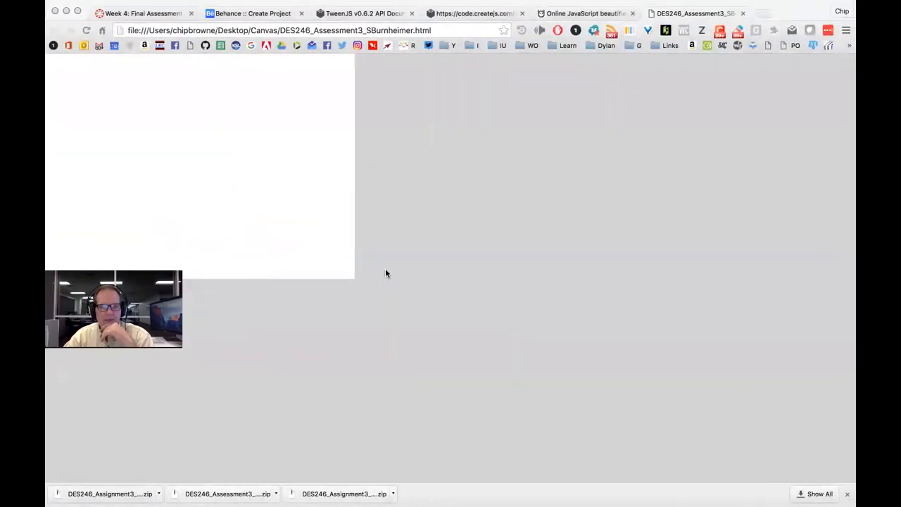
key(ctrl+Left)
mouse_move(539, 489)
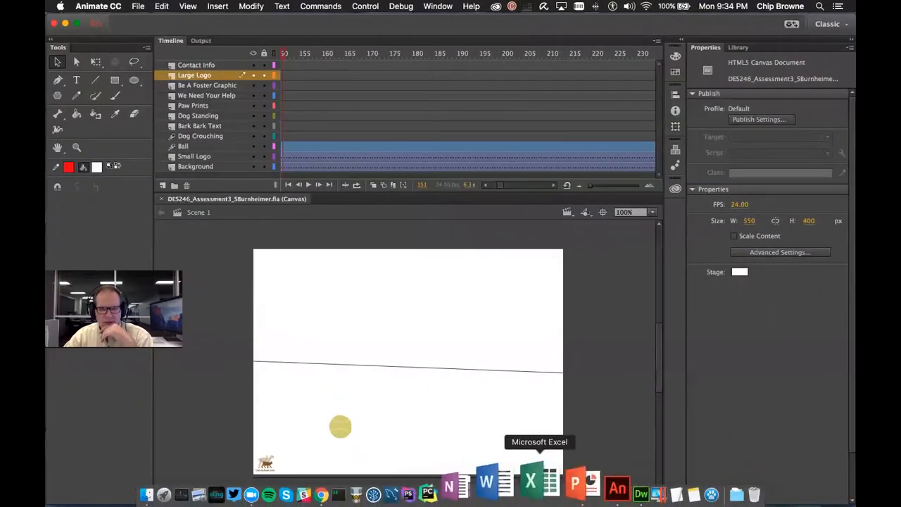
click(591, 482)
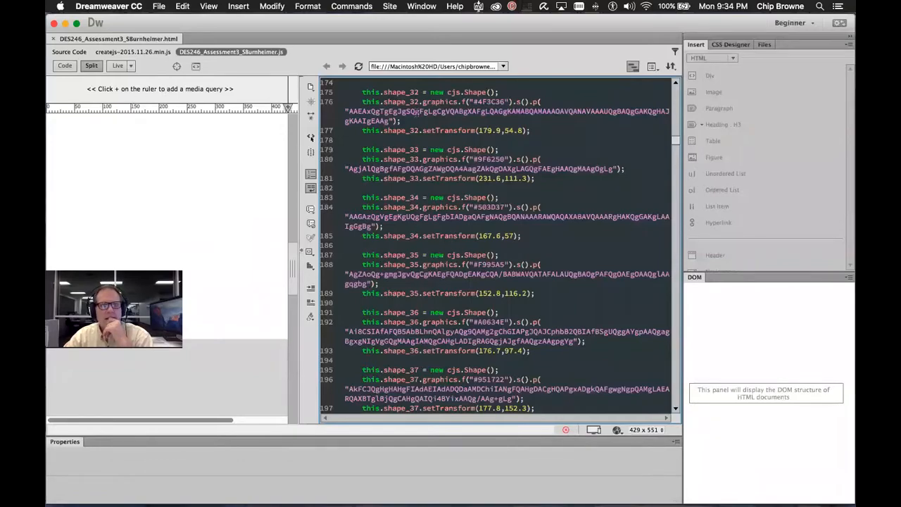
scroll(416, 160, down, 15)
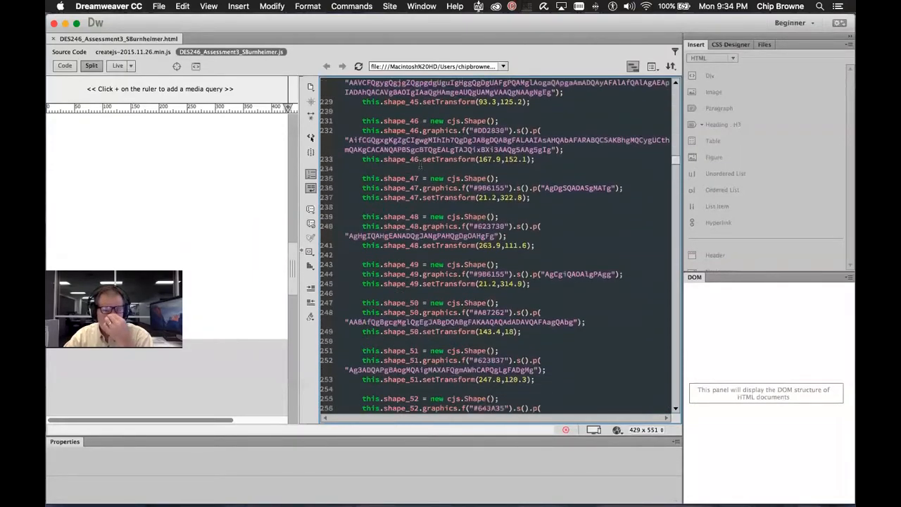
Switch the code view from the .js file to the HTML page's source and scroll through it
scroll(420, 163, up, 2)
click(69, 51)
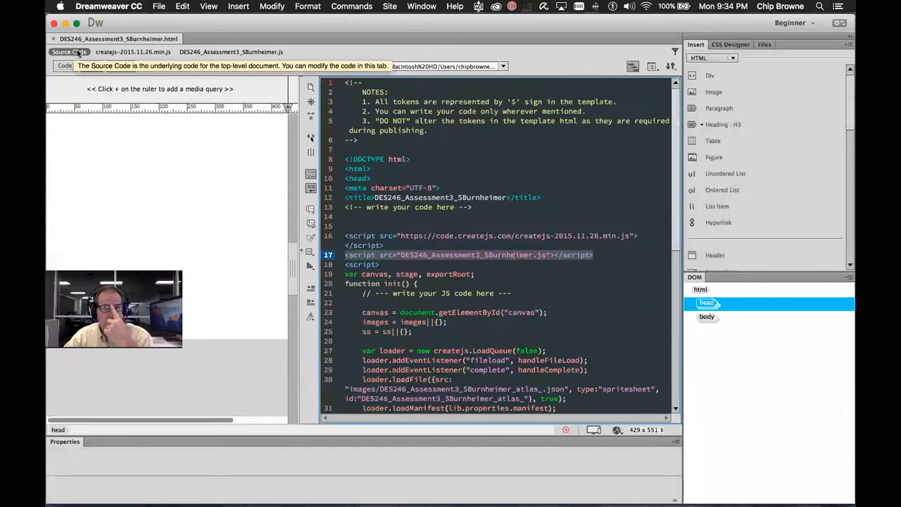
scroll(506, 203, down, 3)
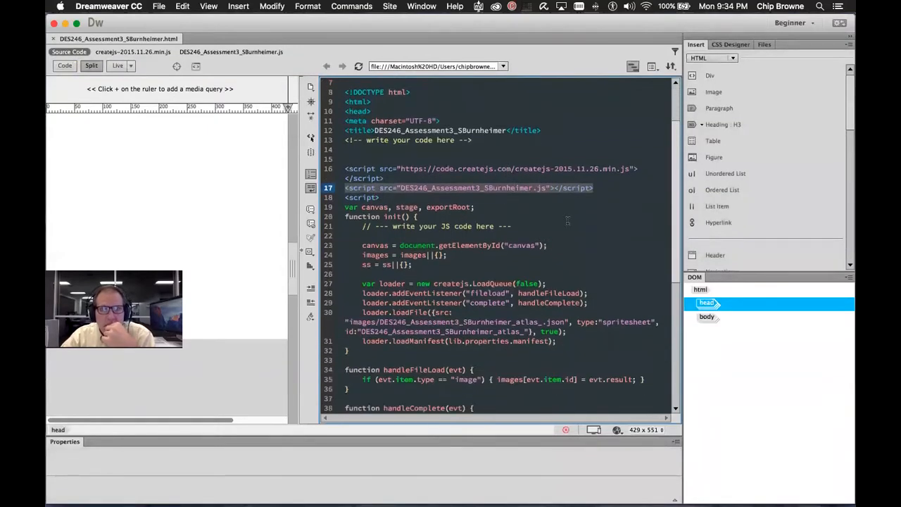
scroll(566, 223, down, 2)
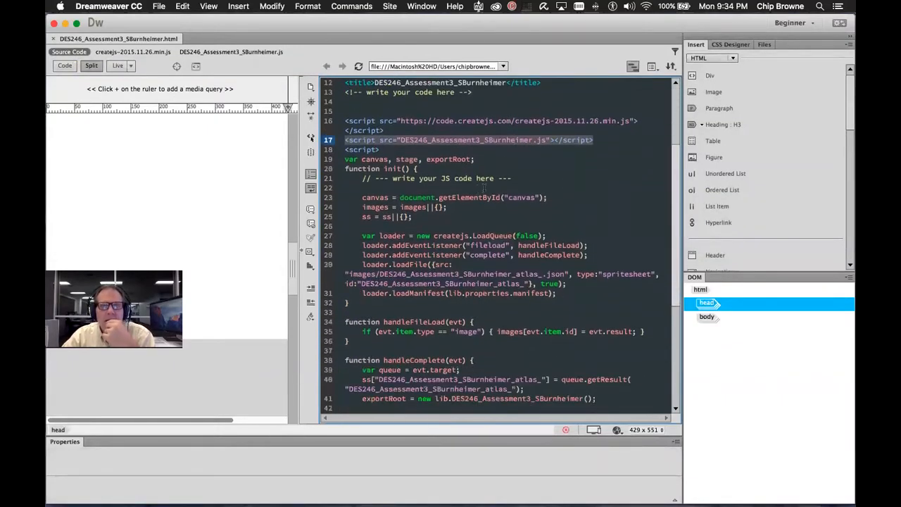
scroll(473, 178, up, 1)
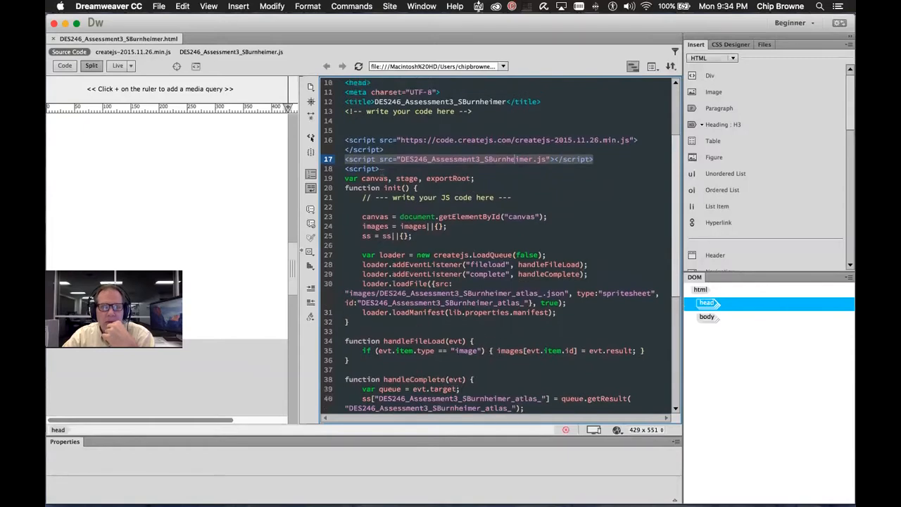
Highlight the init and handleComplete script functions and the 'write your code here' comment
drag(346, 180, 512, 254)
scroll(514, 244, down, 5)
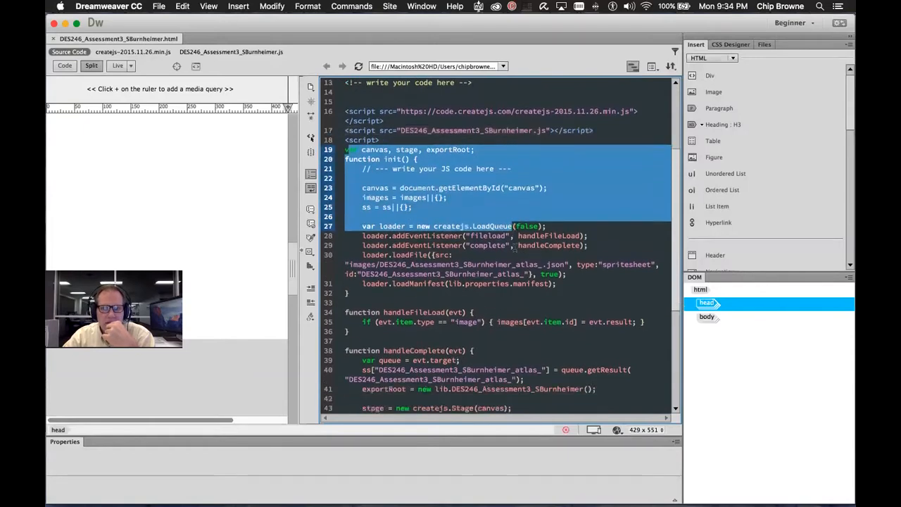
scroll(514, 245, down, 3)
click(401, 293)
key(shift+Up)
key(shift+Up)
key(shift+Up)
key(shift+Up)
key(shift+Up)
key(shift+Up)
key(shift+Up)
key(shift+Up)
key(shift+Up)
key(shift+Up)
key(shift+Up)
key(shift+Up)
key(shift+Up)
key(shift+Up)
key(shift+Up)
key(shift+Up)
key(shift+Up)
key(shift+Up)
key(shift+Up)
key(shift+Up)
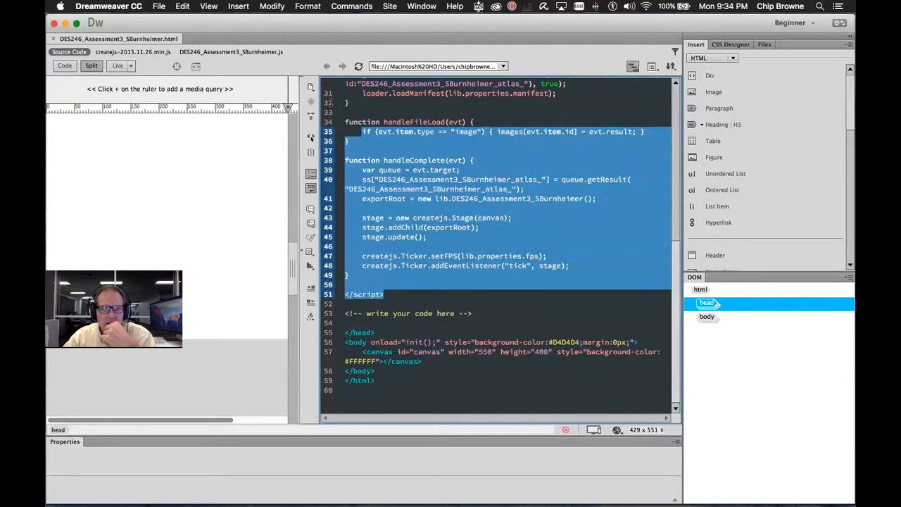
click(446, 299)
drag(472, 313, 349, 316)
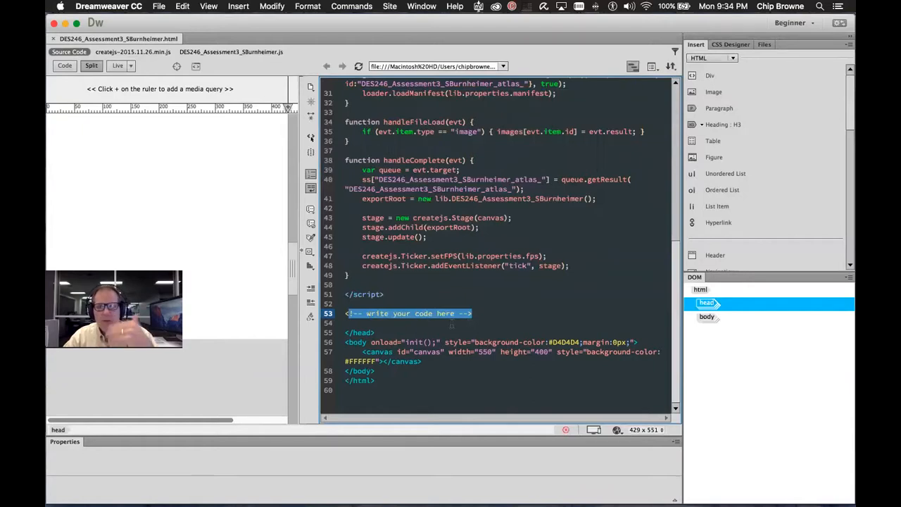
click(478, 321)
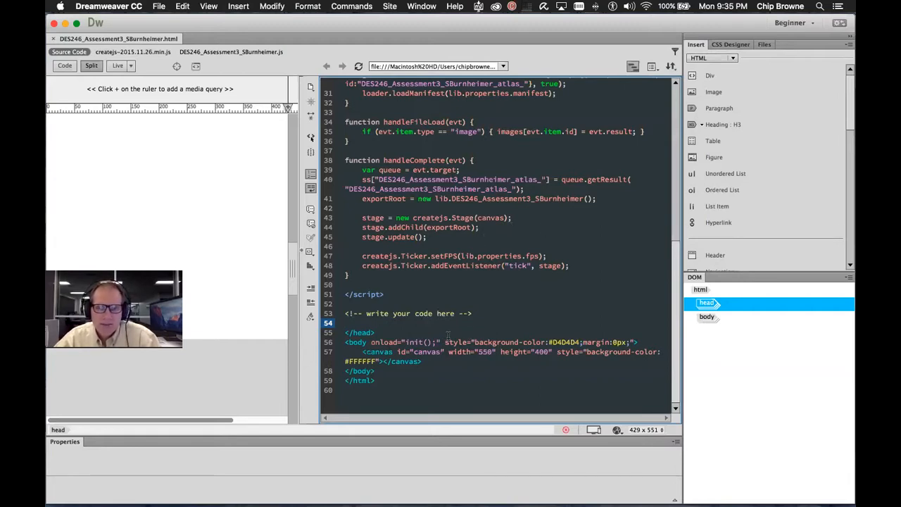
click(446, 340)
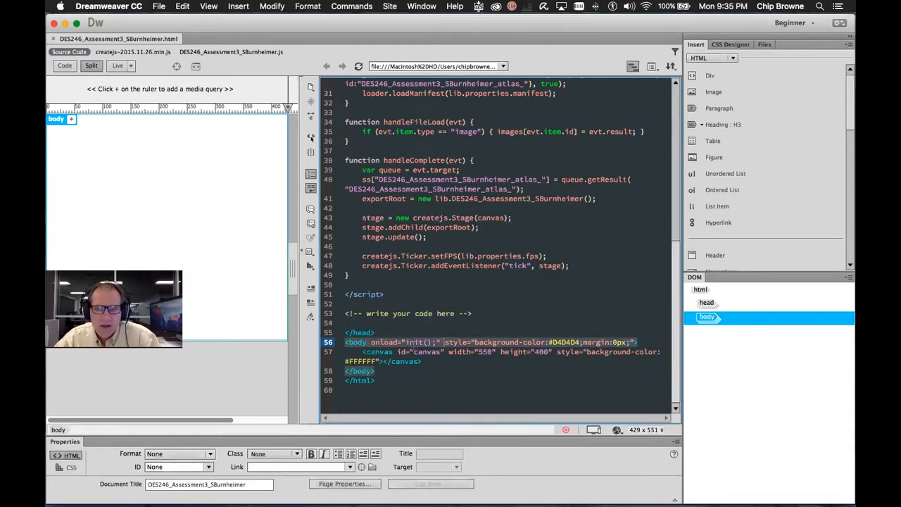
click(443, 351)
scroll(413, 246, up, 8)
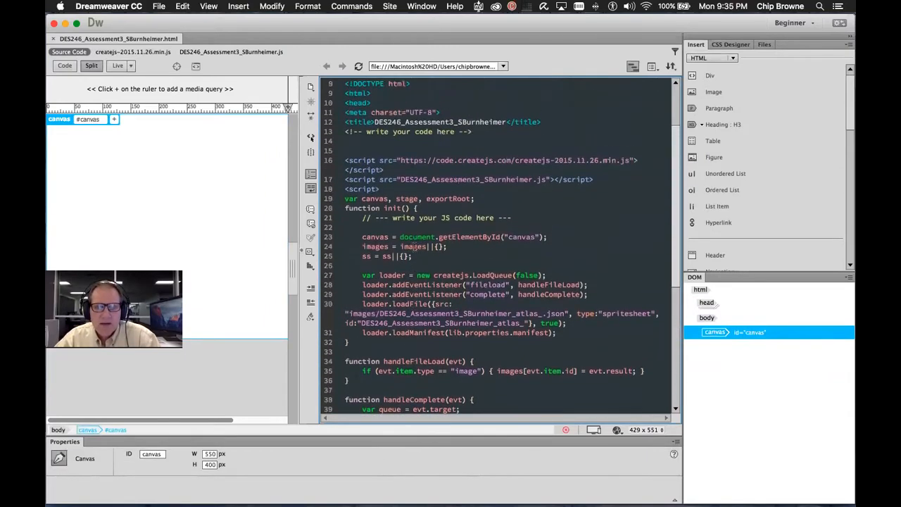
scroll(415, 248, up, 1)
click(389, 227)
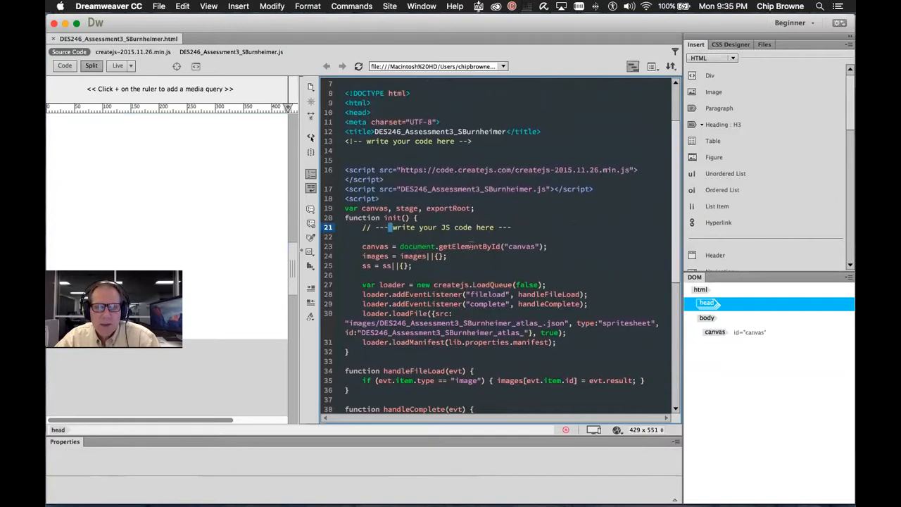
scroll(470, 245, down, 2)
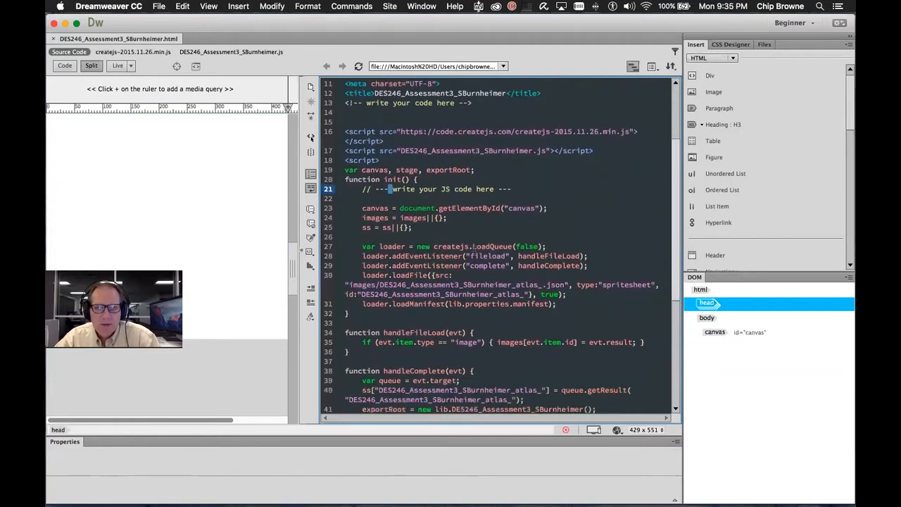
scroll(473, 246, down, 2)
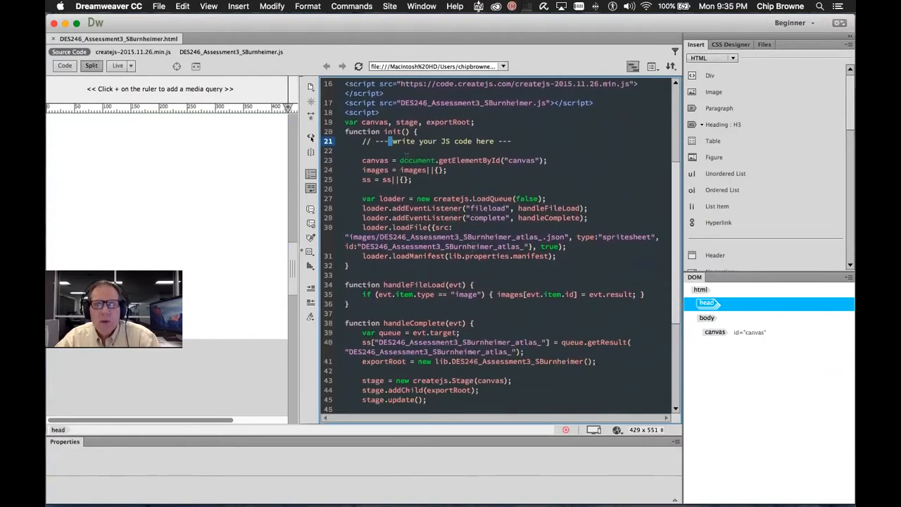
double_click(380, 160)
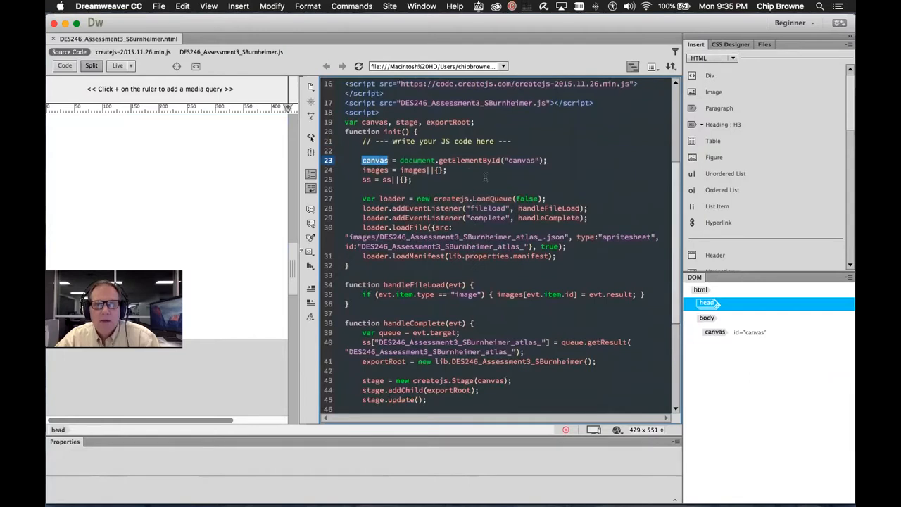
double_click(373, 122)
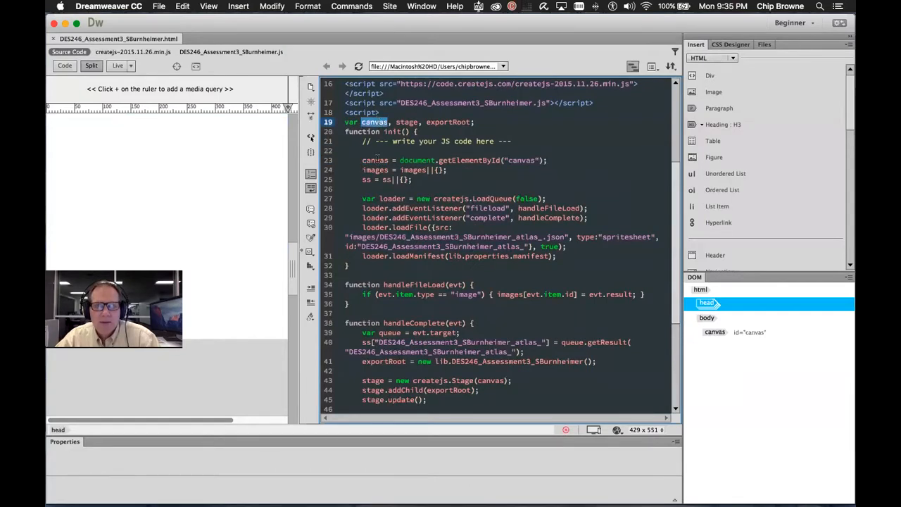
double_click(374, 169)
click(366, 160)
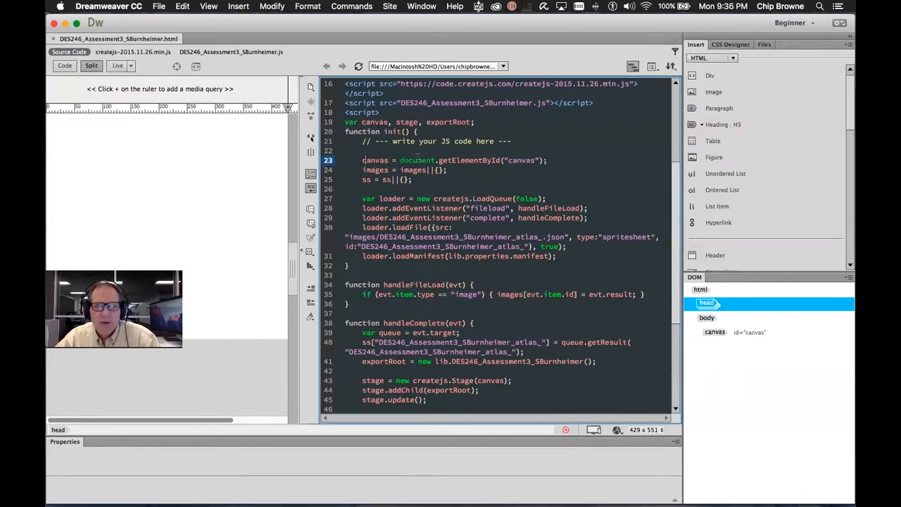
double_click(418, 160)
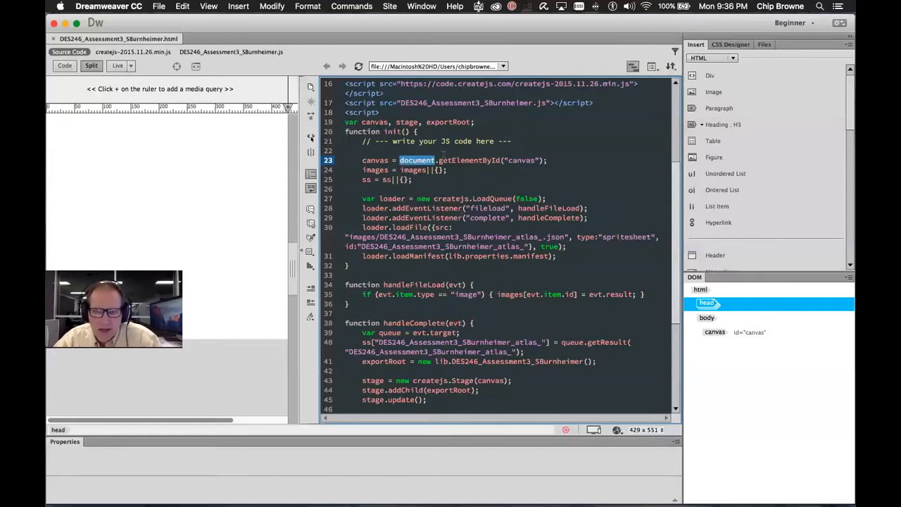
double_click(489, 161)
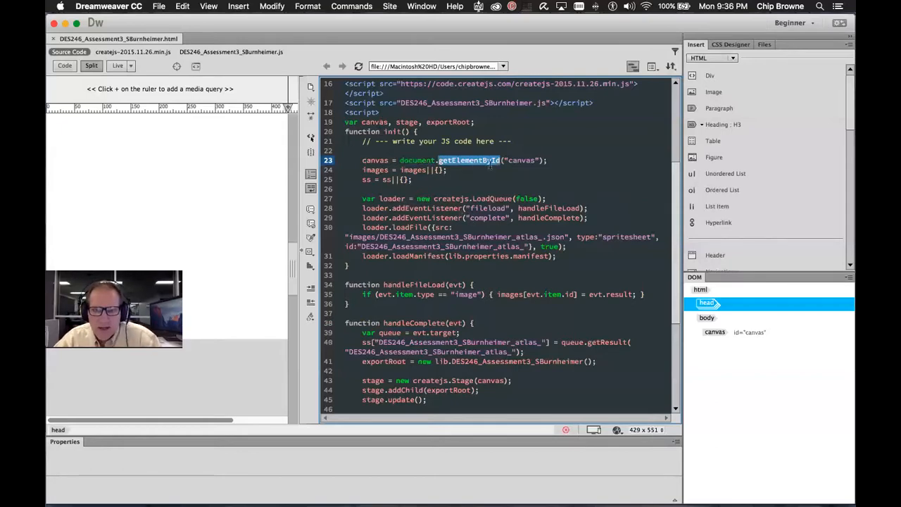
double_click(422, 160)
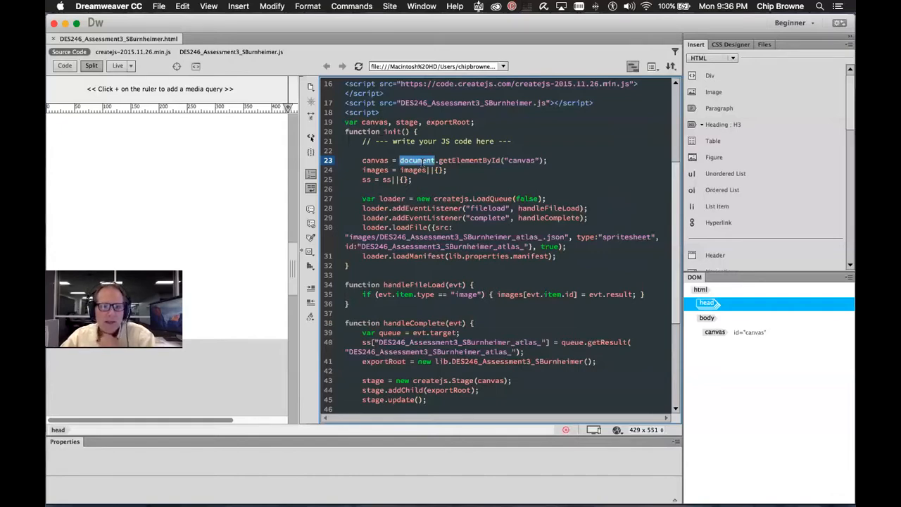
scroll(422, 160, up, 5)
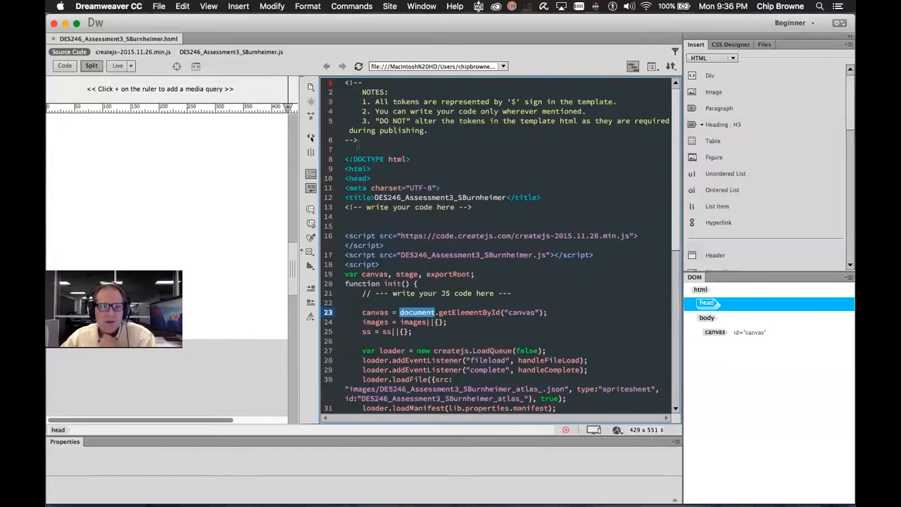
drag(343, 151, 502, 450)
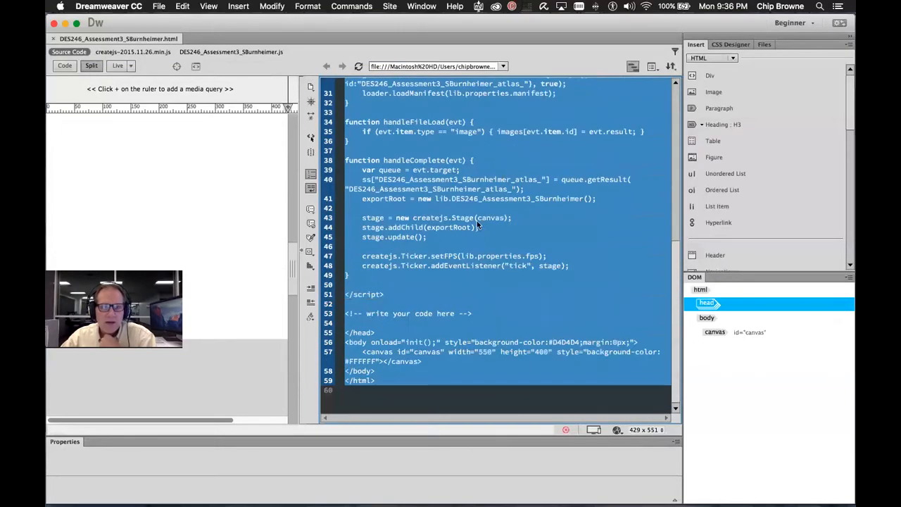
scroll(476, 222, up, 5)
click(493, 266)
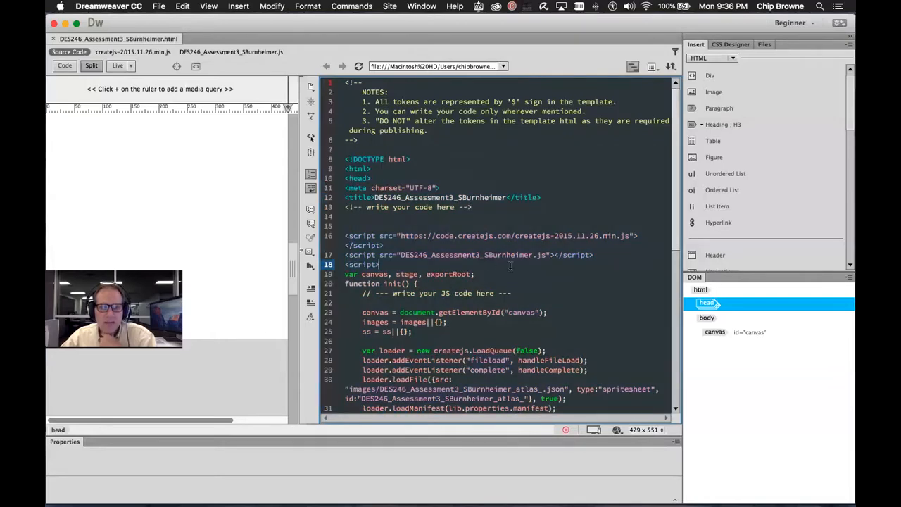
scroll(512, 272, down, 2)
double_click(421, 246)
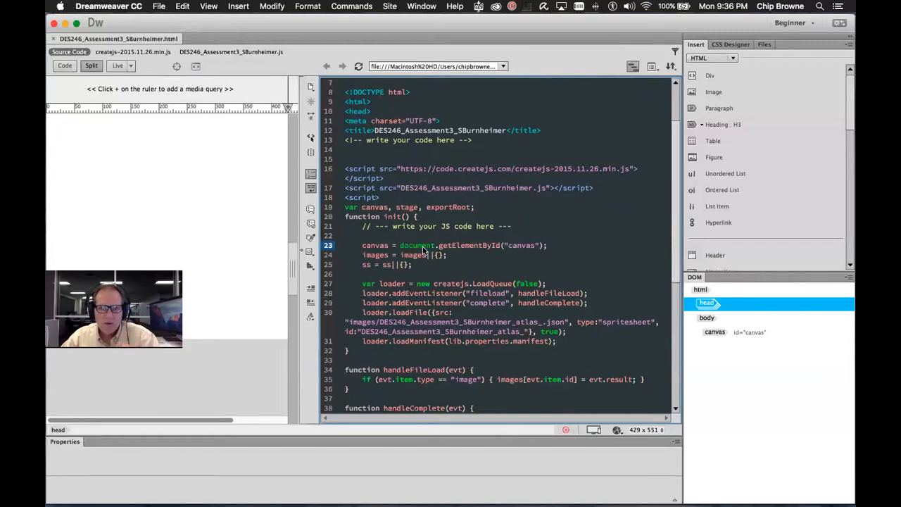
double_click(473, 251)
double_click(463, 245)
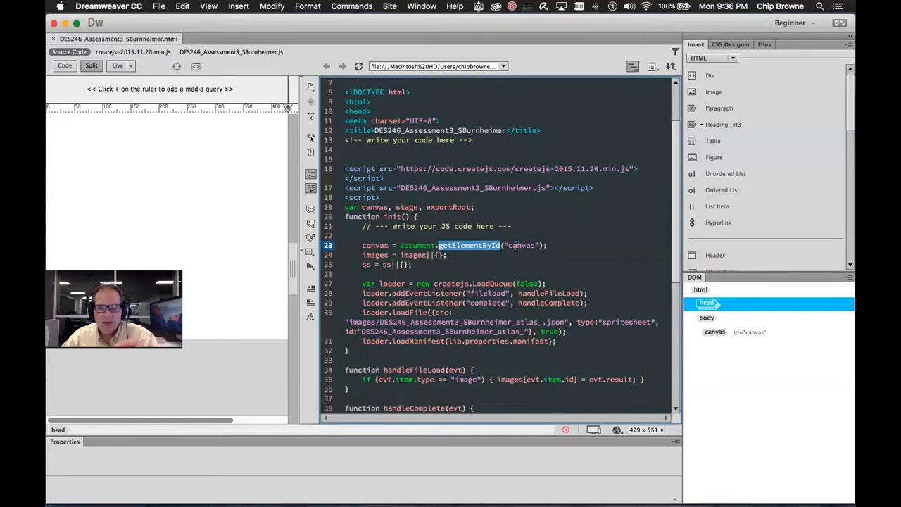
double_click(521, 245)
scroll(503, 248, down, 5)
scroll(501, 255, down, 3)
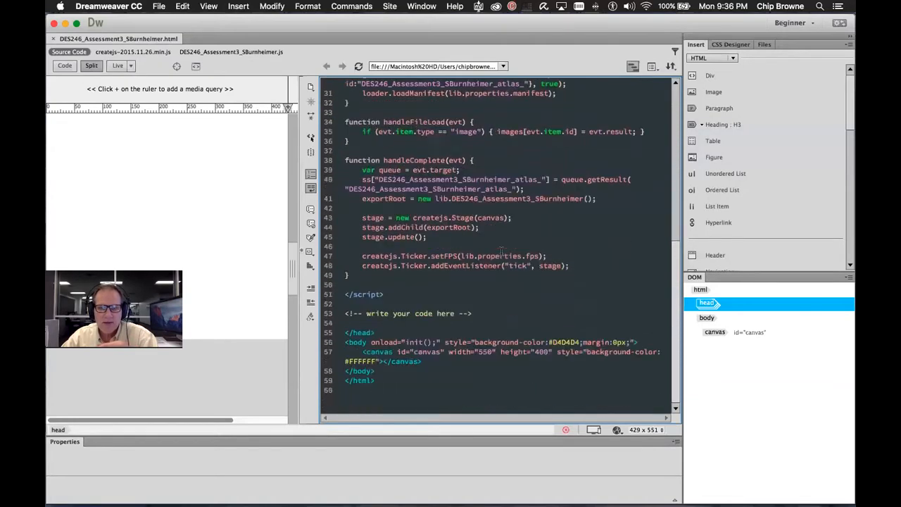
double_click(401, 351)
click(421, 352)
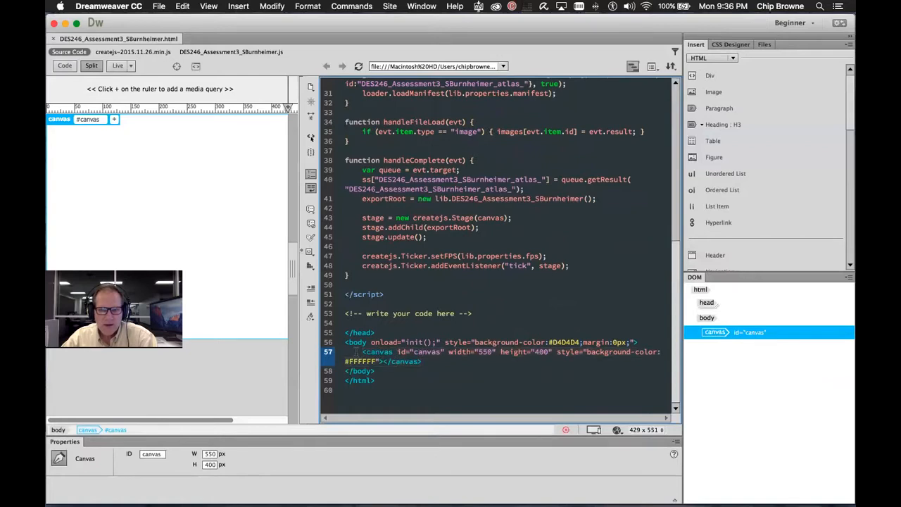
drag(355, 351, 421, 361)
scroll(465, 211, up, 10)
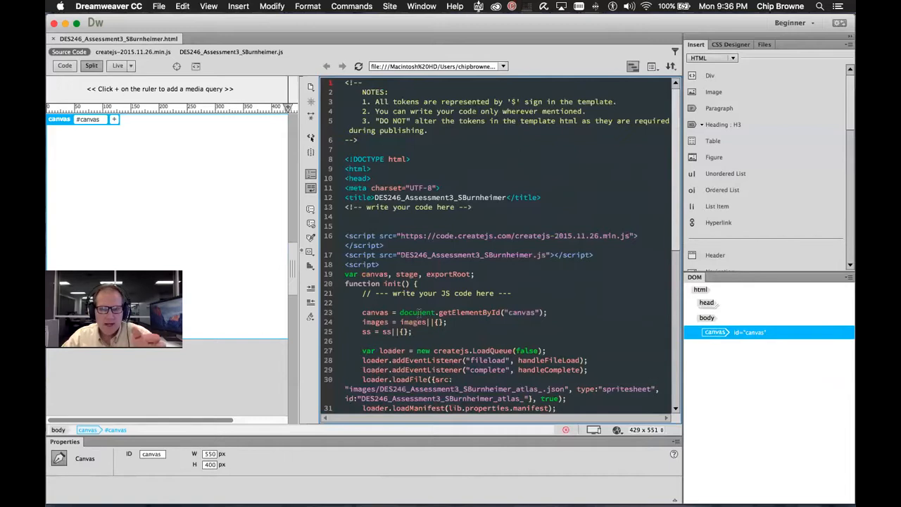
click(530, 320)
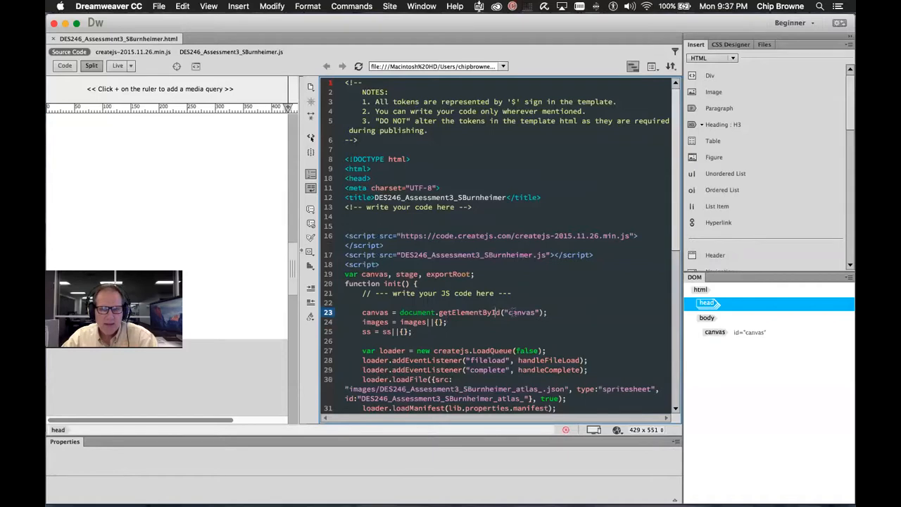
scroll(513, 314, down, 10)
click(377, 352)
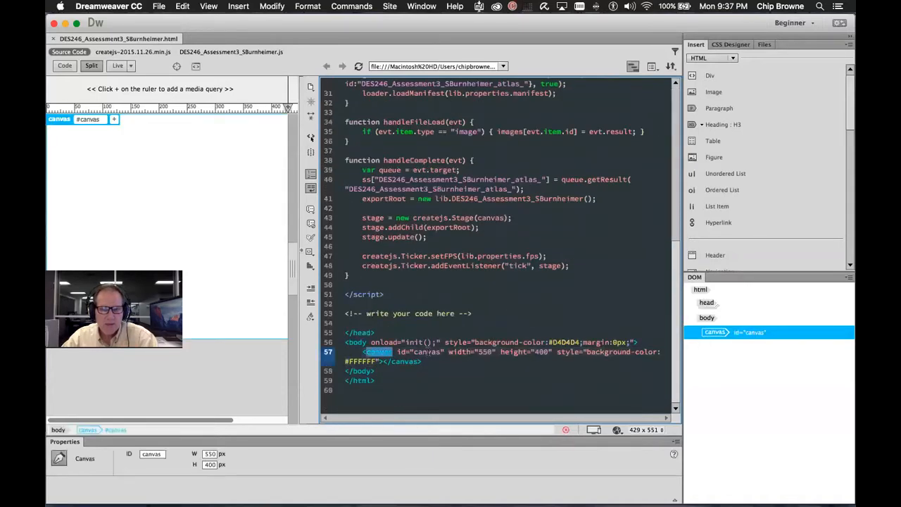
drag(362, 352, 444, 351)
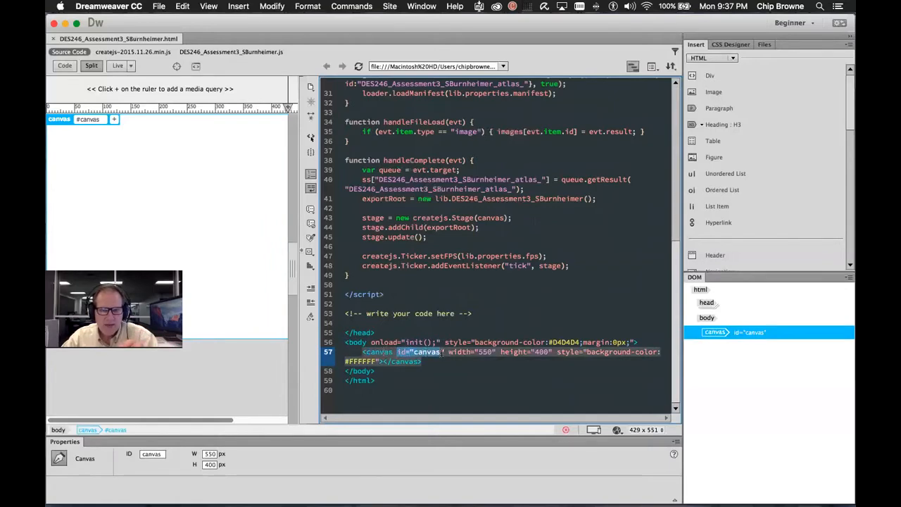
scroll(496, 246, up, 10)
scroll(505, 176, down, 10)
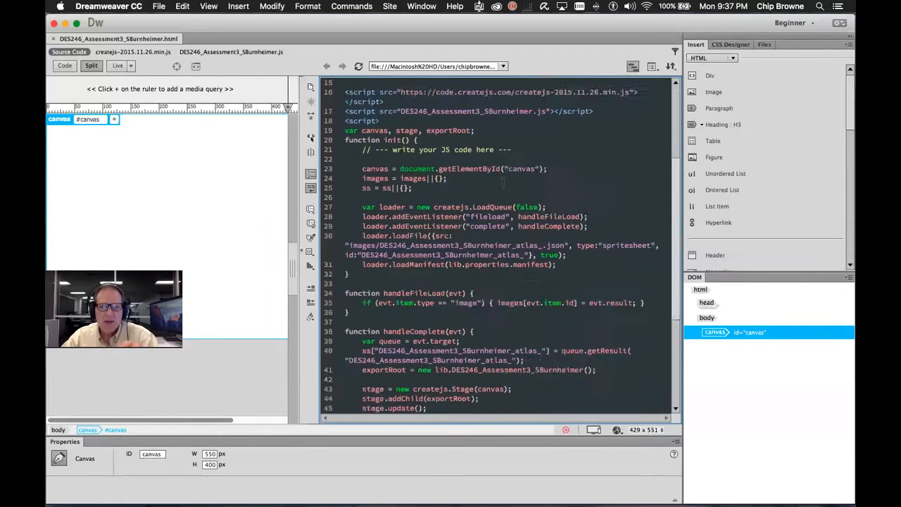
scroll(552, 215, up, 10)
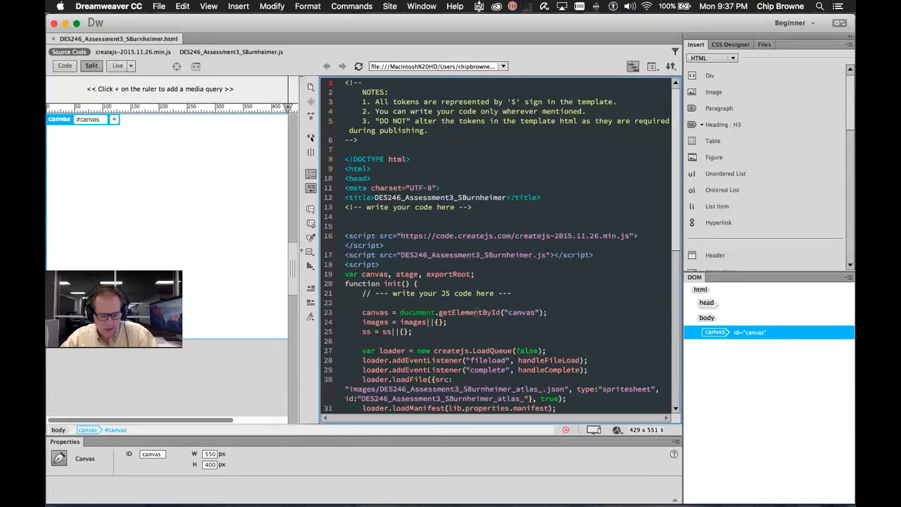
double_click(523, 314)
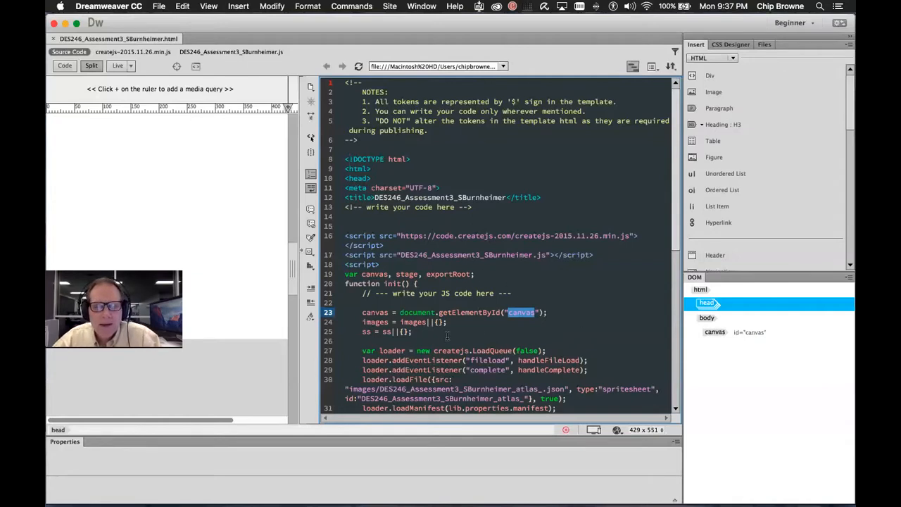
scroll(423, 321, down, 2)
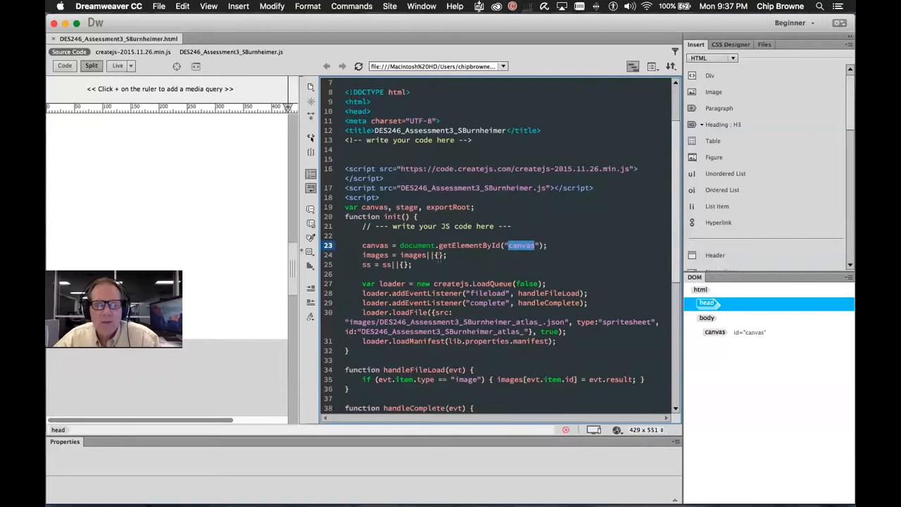
scroll(447, 267, down, 2)
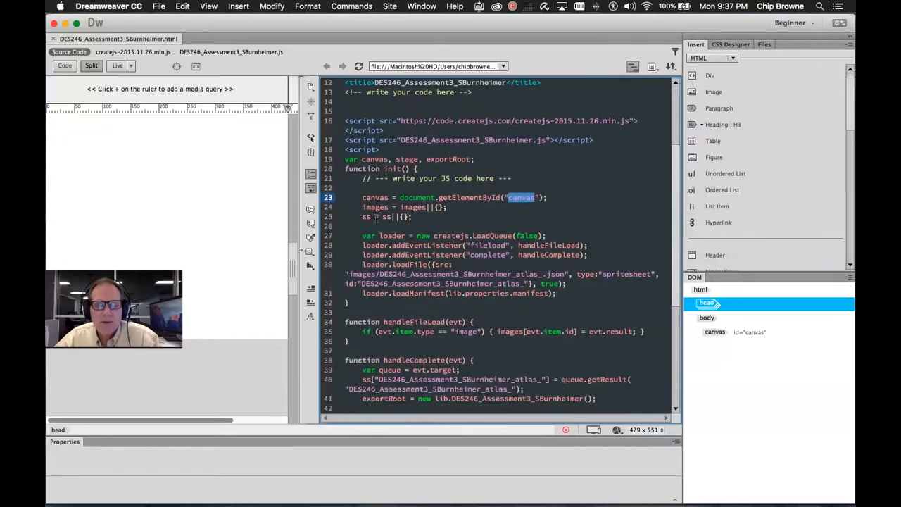
scroll(392, 248, down, 1)
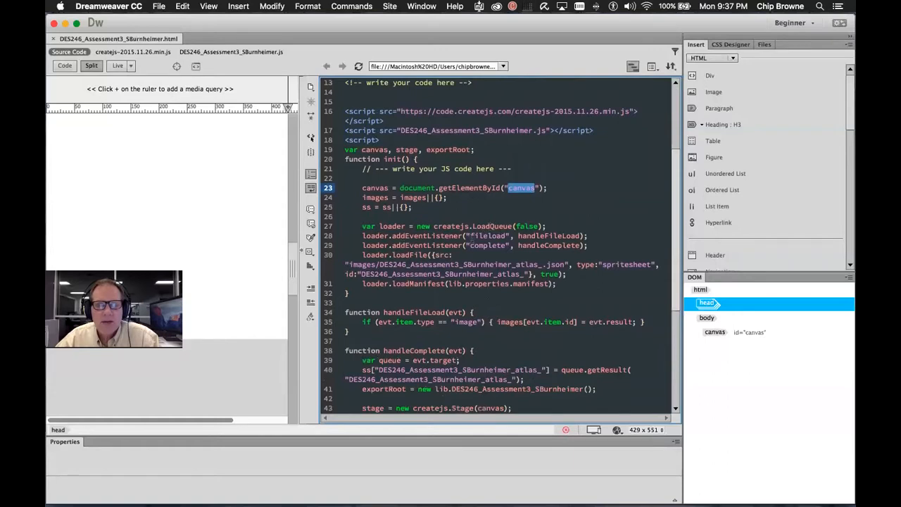
double_click(426, 245)
double_click(426, 236)
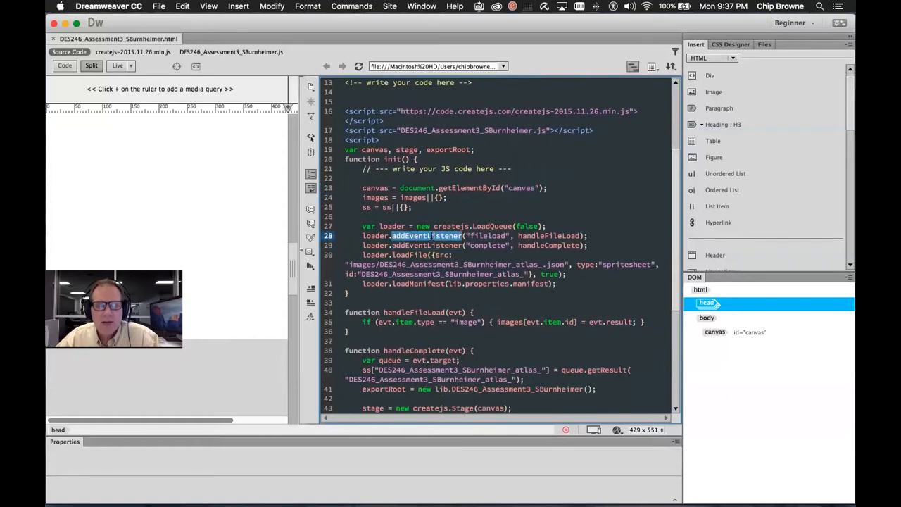
double_click(481, 236)
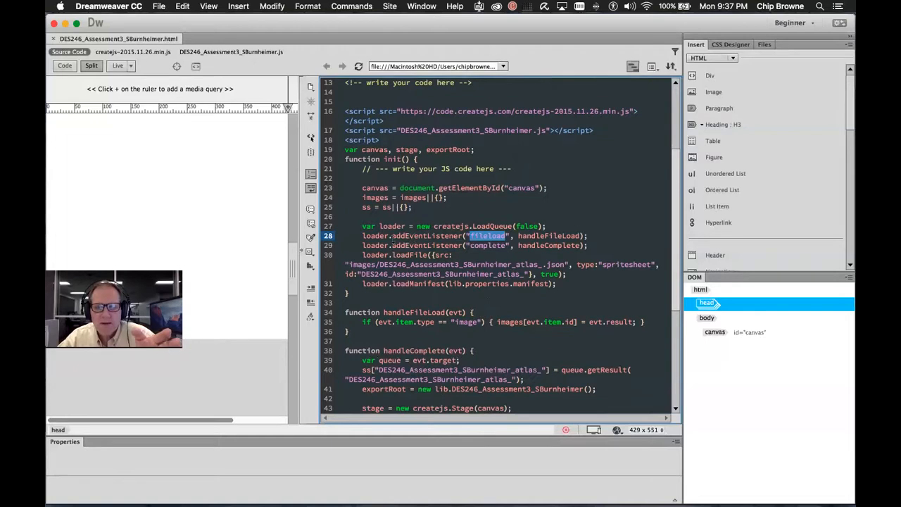
double_click(374, 239)
click(421, 236)
double_click(420, 236)
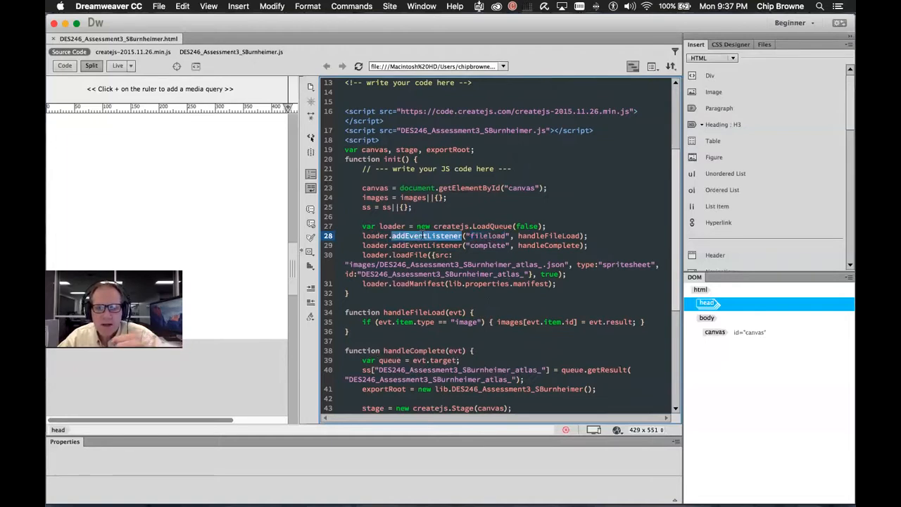
click(373, 238)
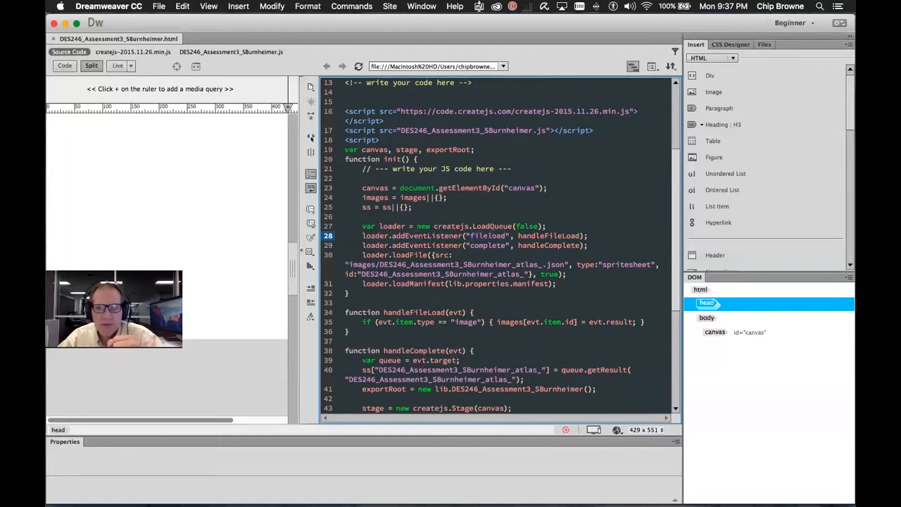
double_click(491, 236)
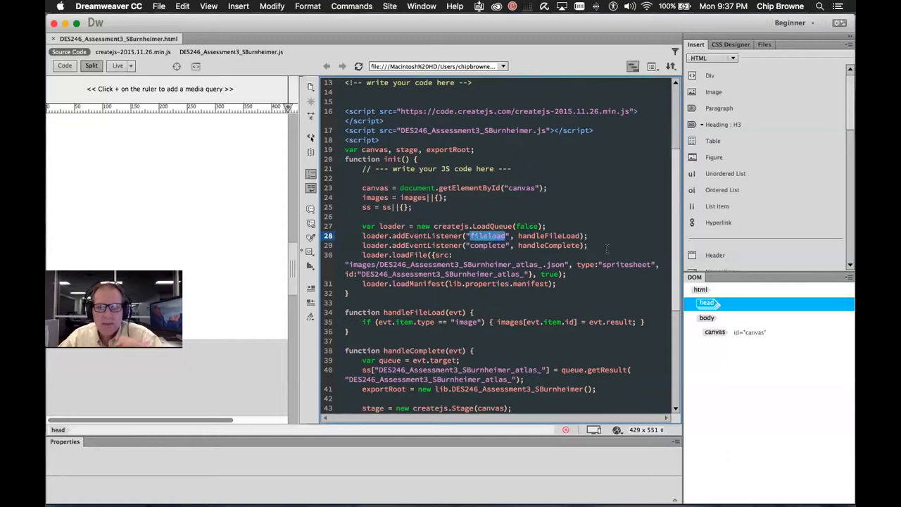
double_click(572, 236)
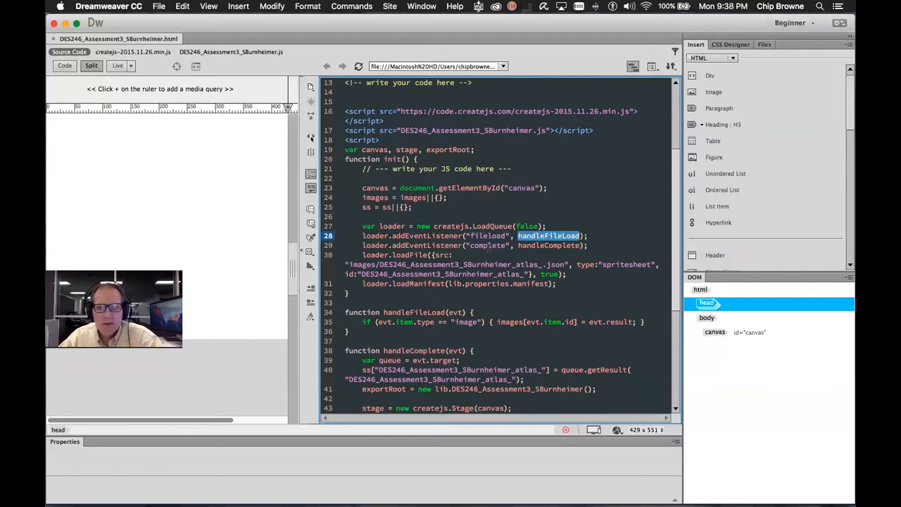
double_click(491, 245)
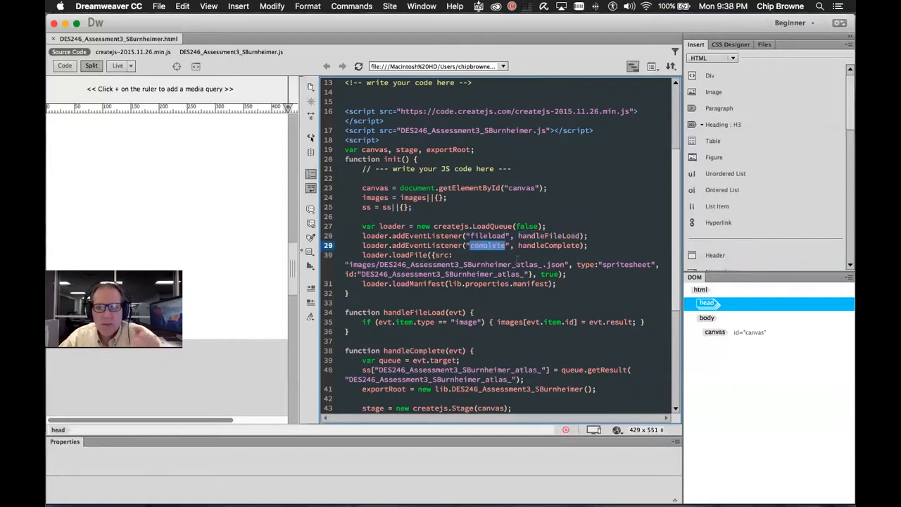
double_click(546, 246)
scroll(552, 274, down, 5)
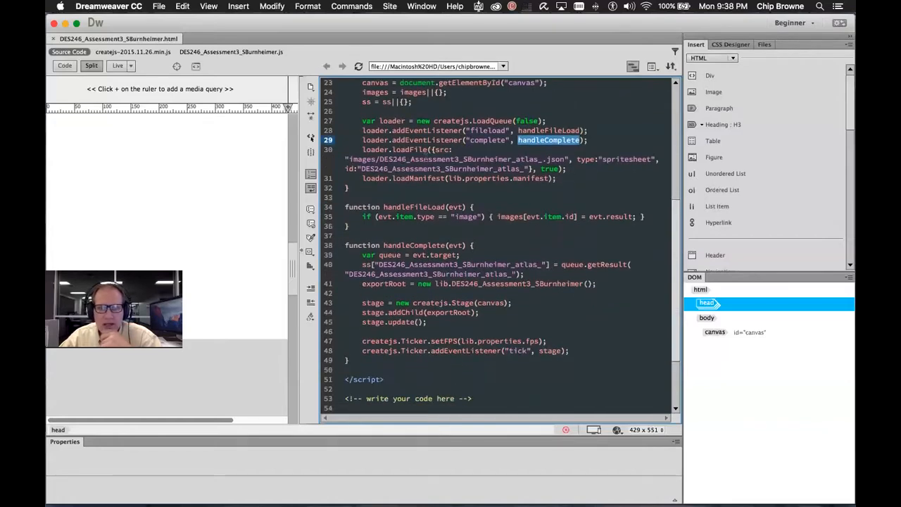
click(386, 150)
click(431, 150)
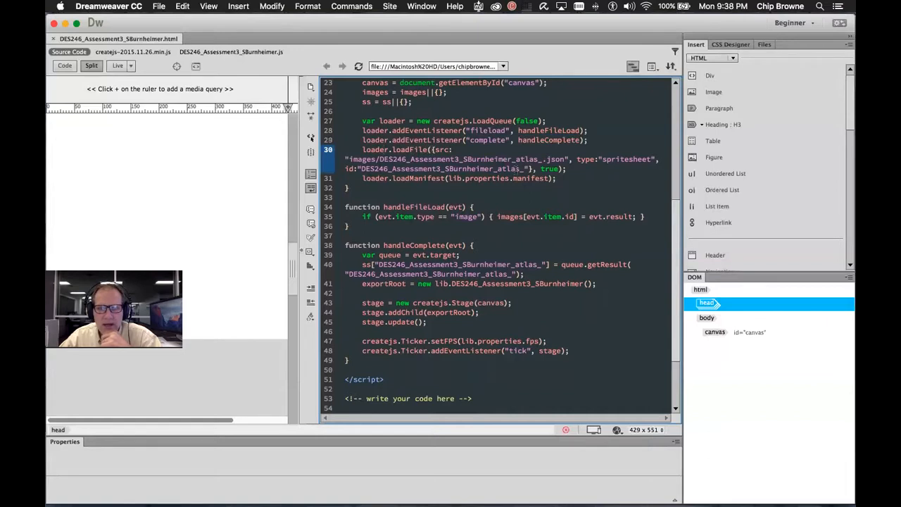
drag(350, 169, 637, 161)
click(556, 160)
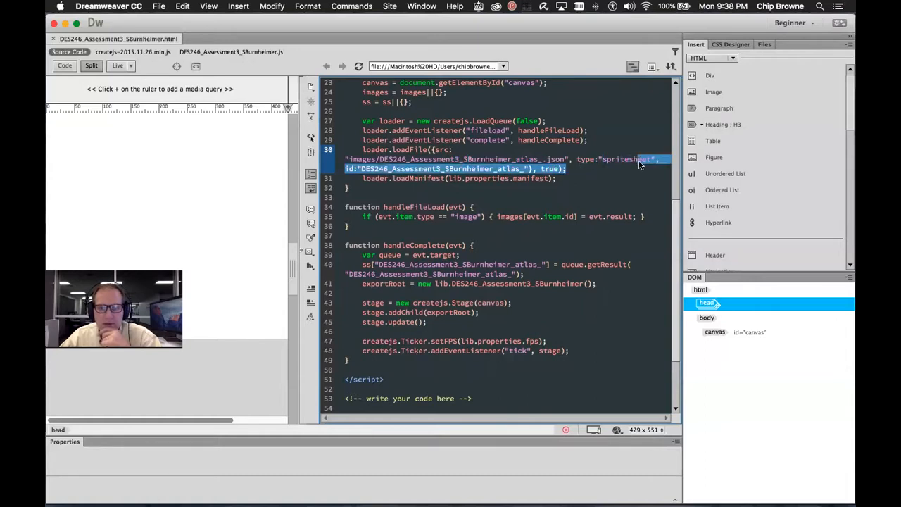
click(637, 161)
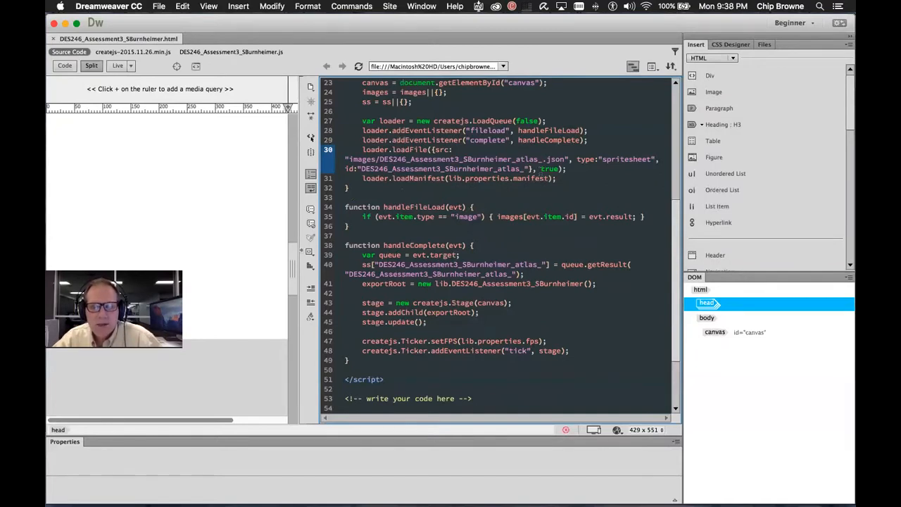
double_click(616, 159)
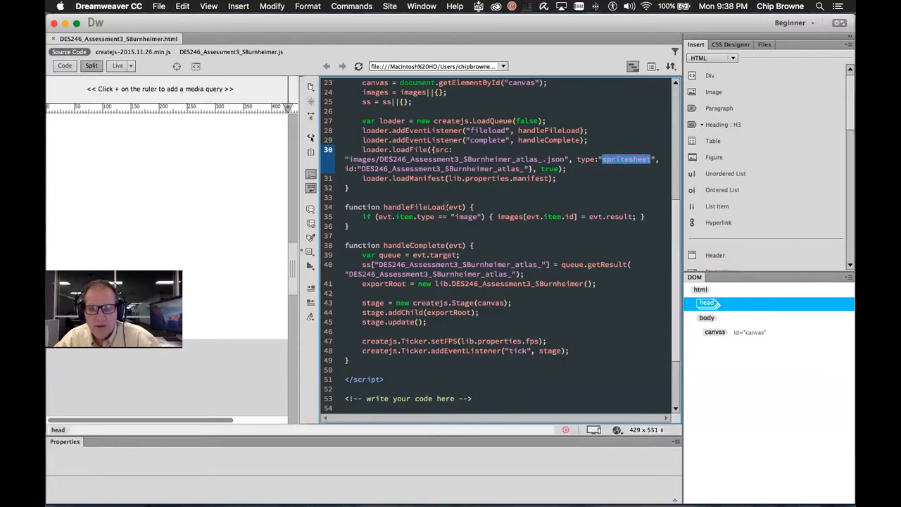
scroll(447, 211, down, 2)
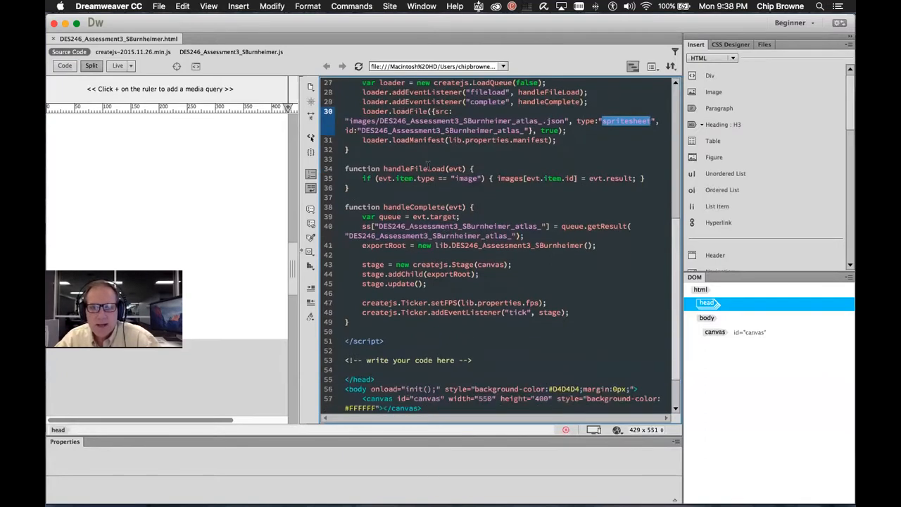
double_click(422, 169)
click(554, 92)
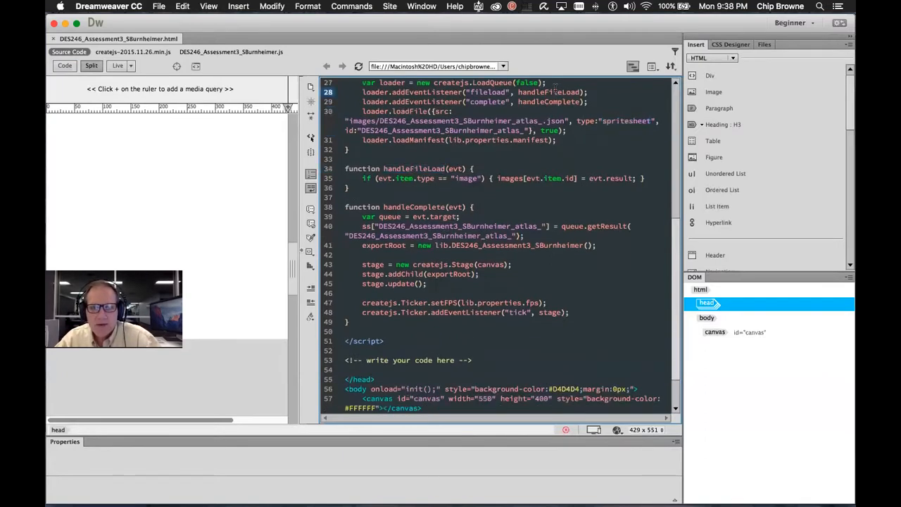
double_click(554, 92)
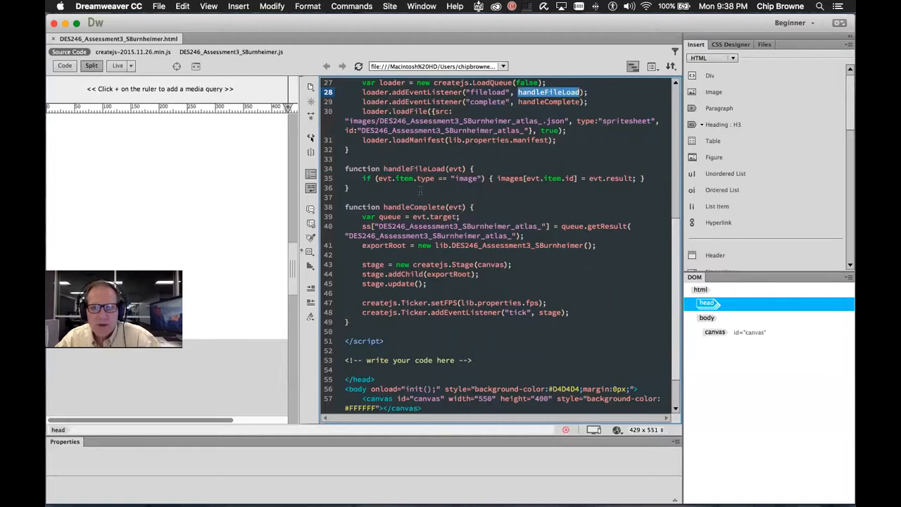
double_click(423, 206)
double_click(540, 109)
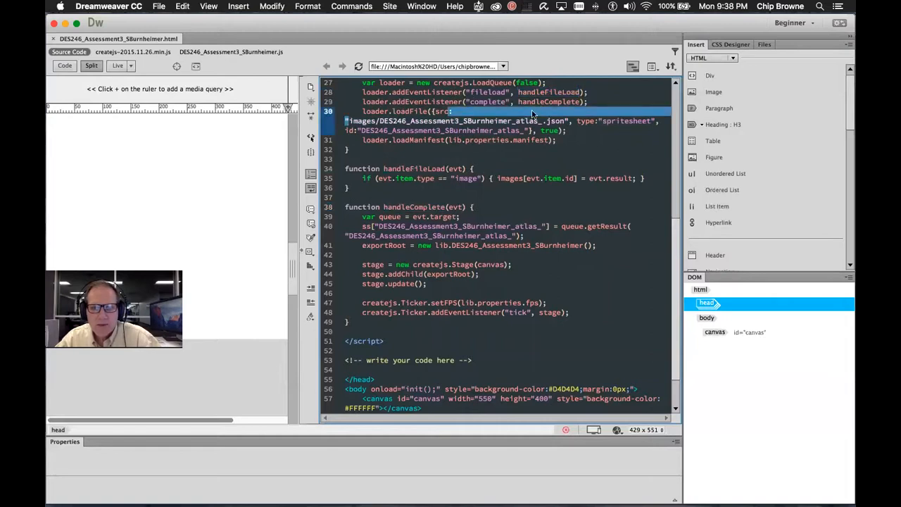
double_click(542, 102)
click(422, 216)
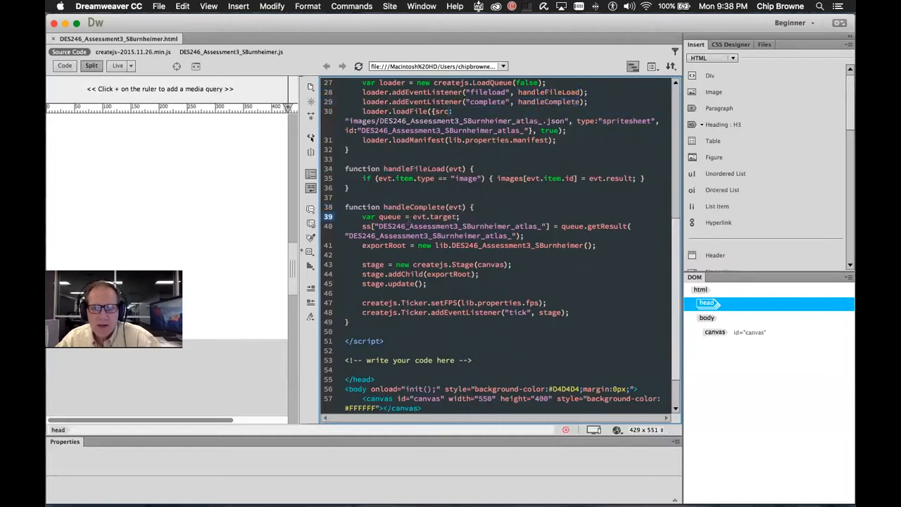
drag(360, 226, 577, 312)
scroll(540, 250, down, 3)
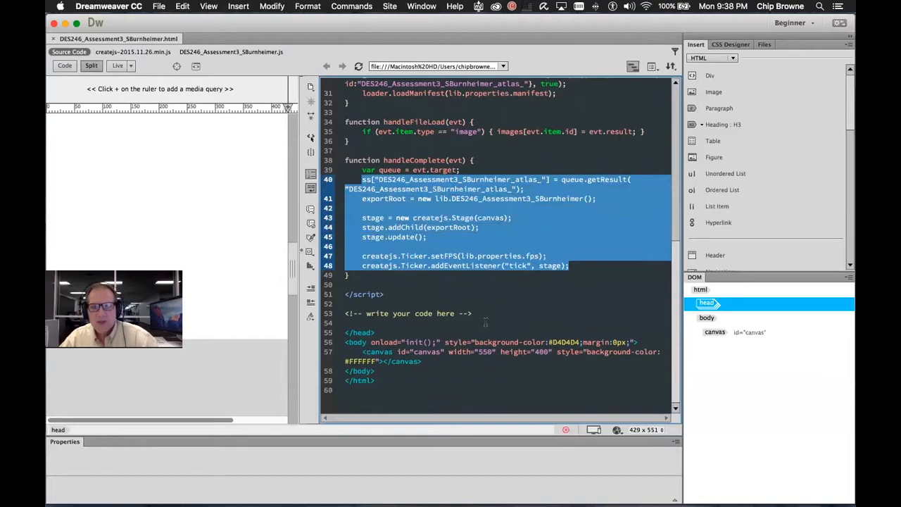
scroll(462, 245, up, 10)
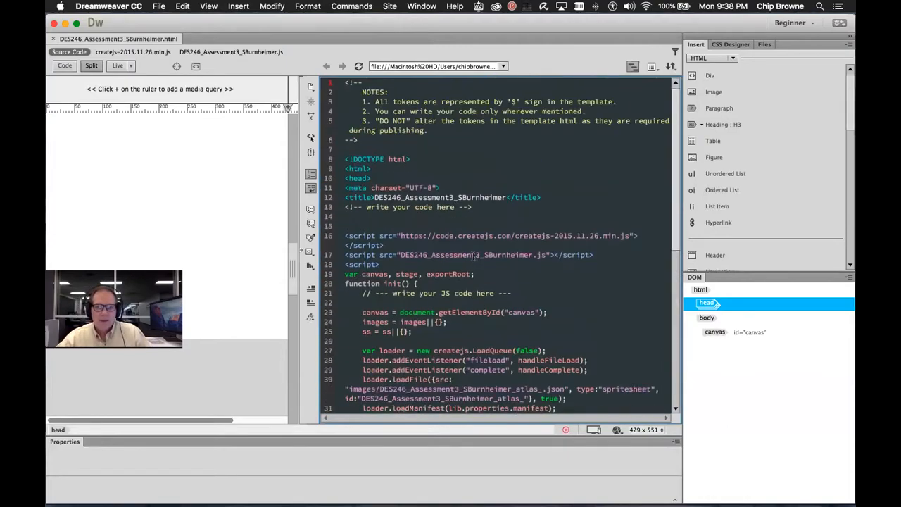
scroll(462, 245, down, 10)
scroll(463, 245, up, 10)
scroll(463, 248, down, 10)
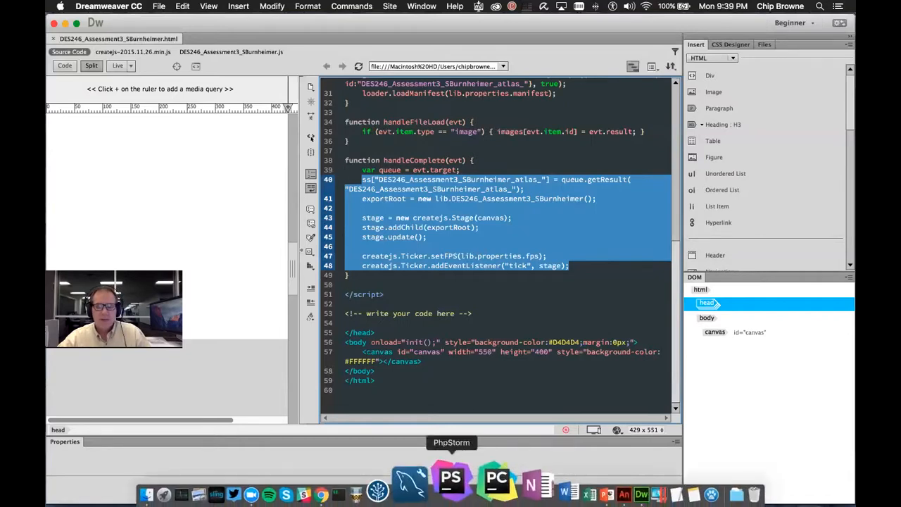
scroll(489, 286, up, 10)
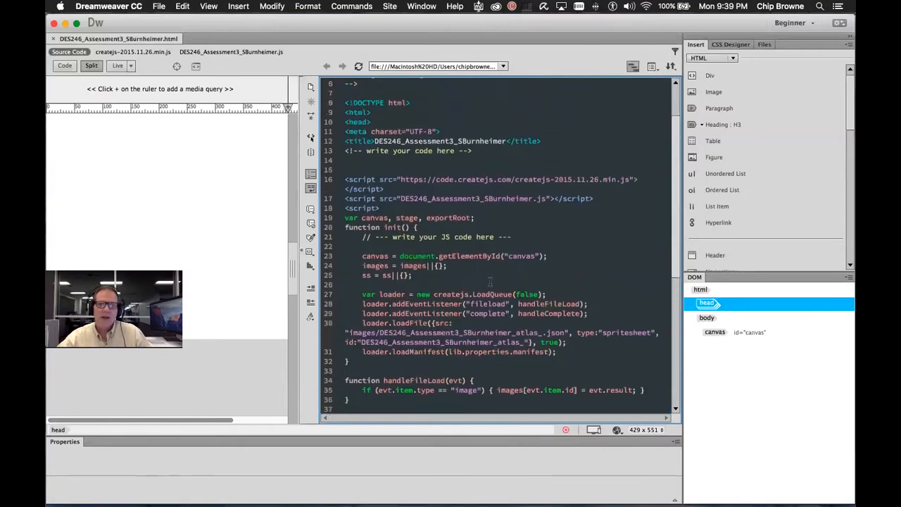
scroll(475, 238, down, 10)
scroll(475, 237, up, 5)
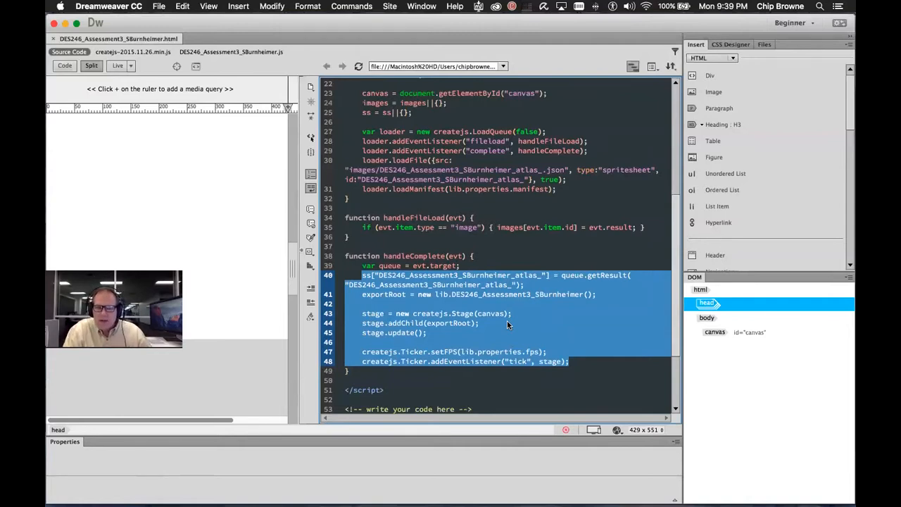
click(570, 294)
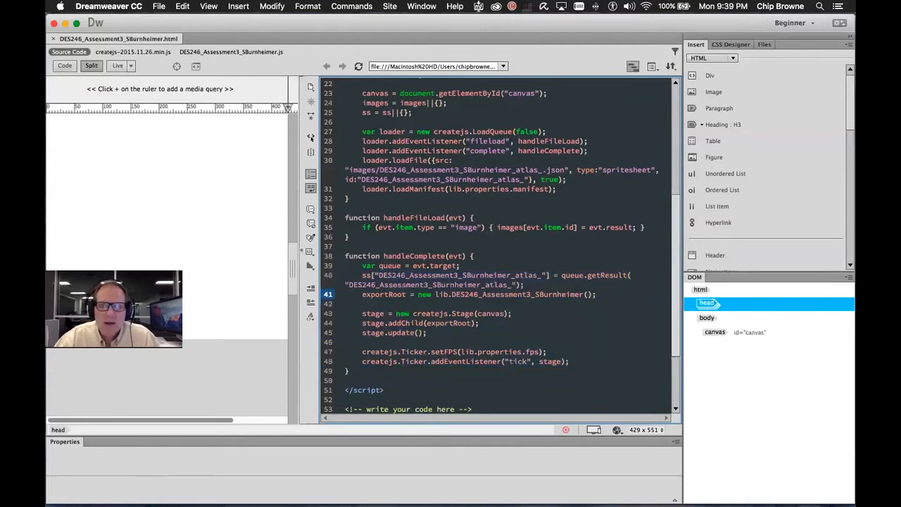
Go to line 352 of the .js file's PAWPrints2ai shape code, then switch to Animate
click(246, 53)
scroll(548, 184, up, 10)
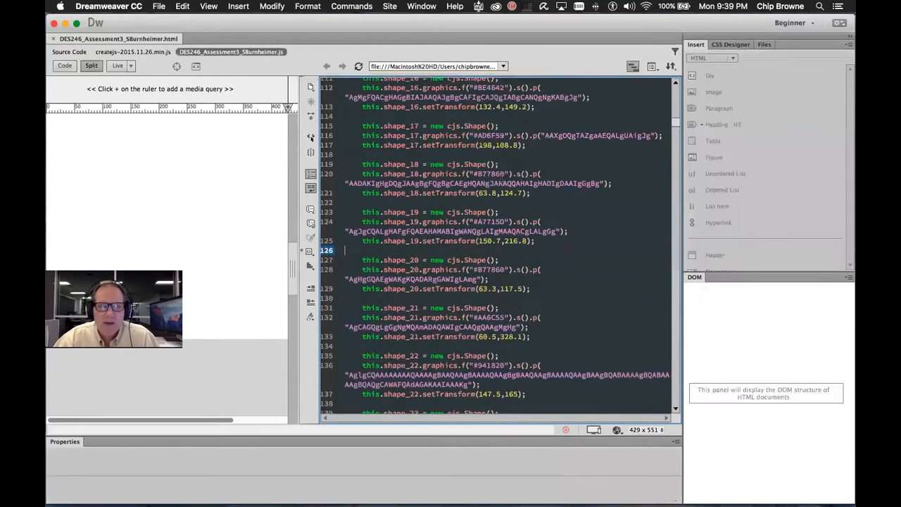
scroll(547, 184, down, 20)
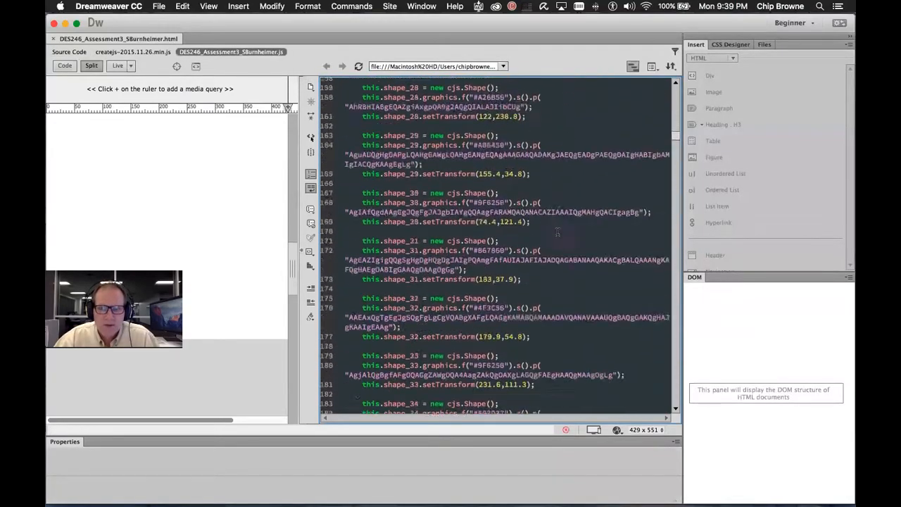
scroll(555, 247, down, 16)
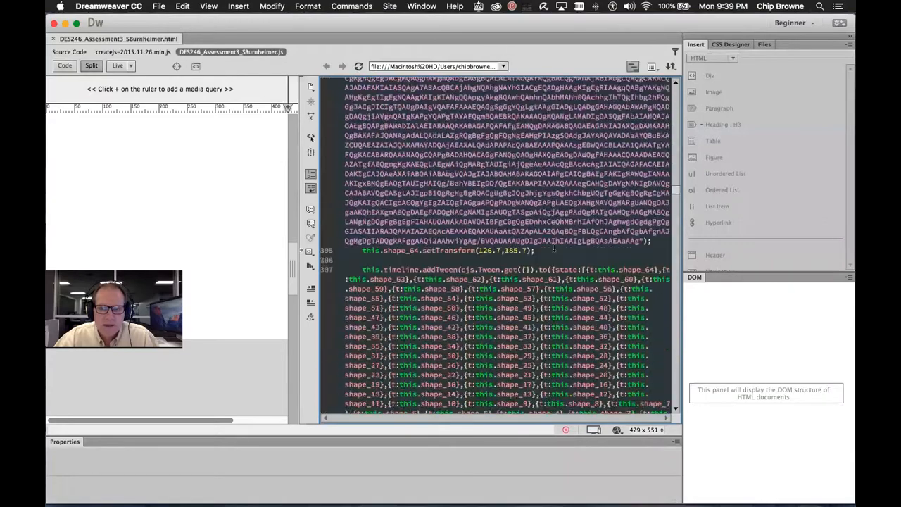
scroll(553, 251, down, 10)
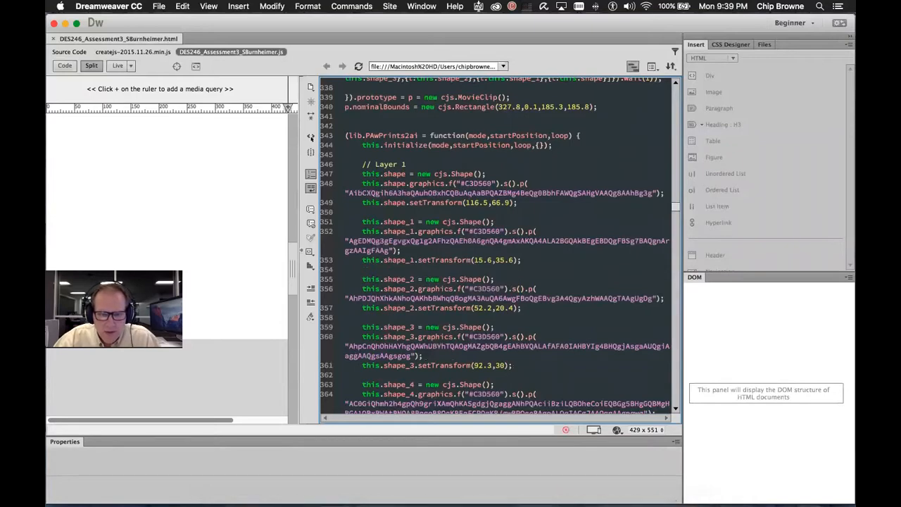
click(439, 251)
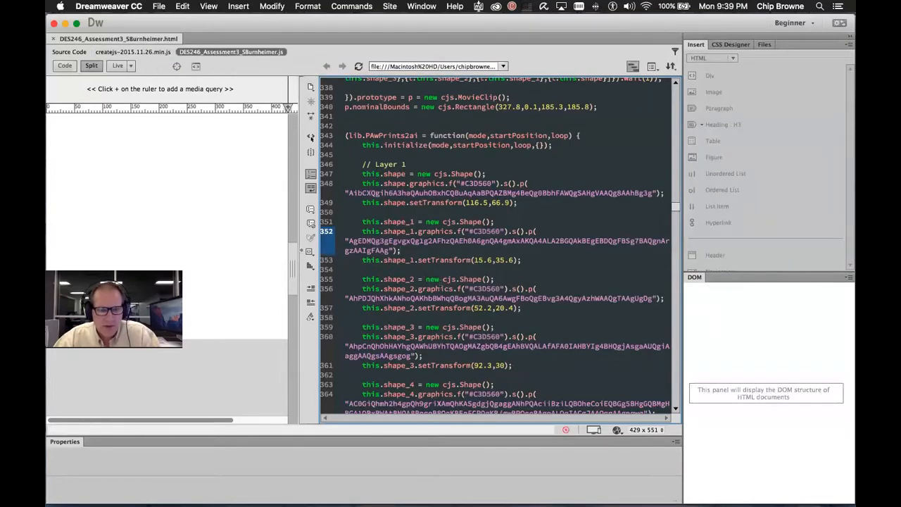
key(super+Tab)
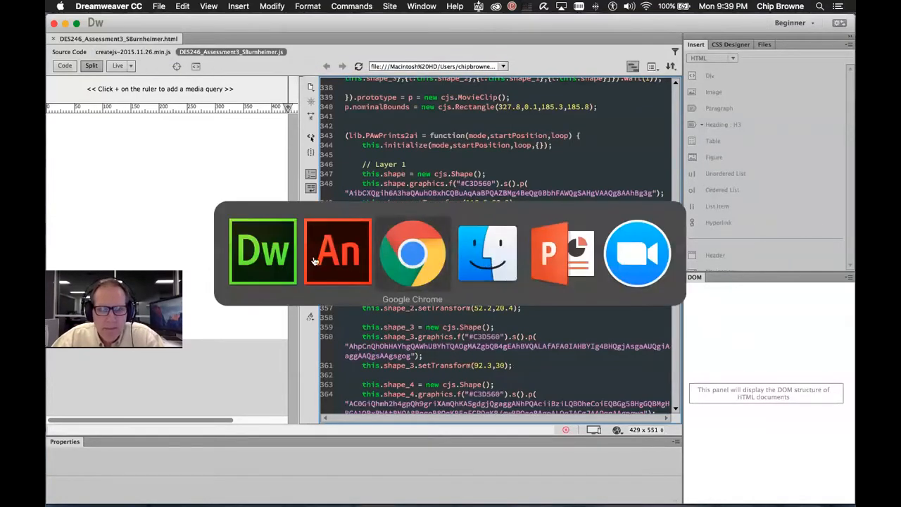
key(Escape)
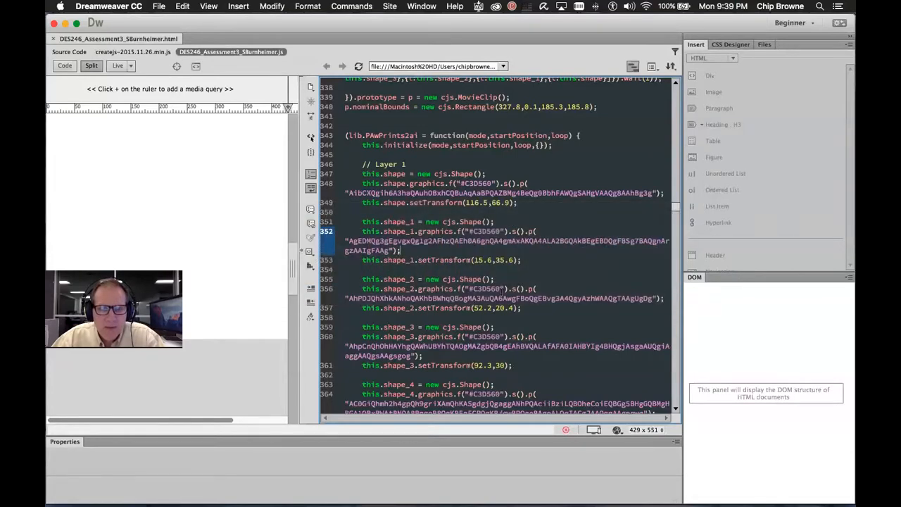
key(super+Tab)
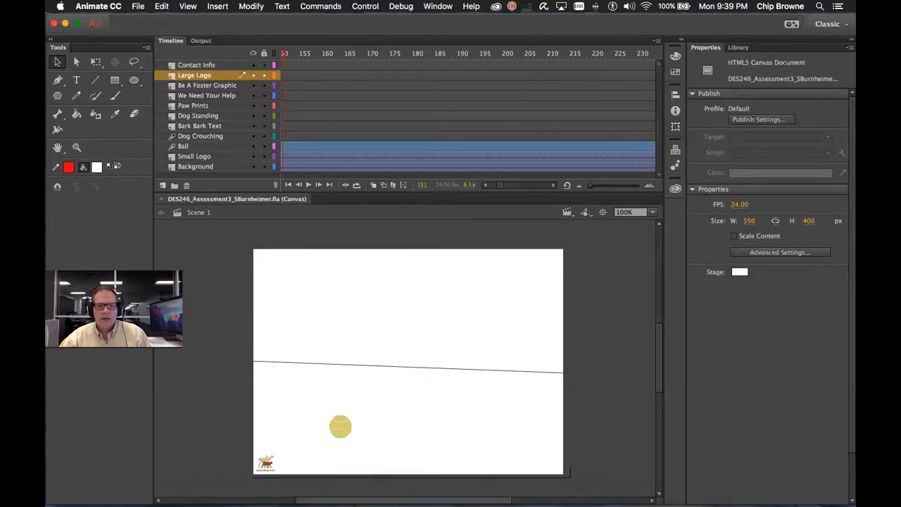
Scroll Animate's stage, then move to the Chrome space showing the blank published canvas page
scroll(436, 335, right, 5)
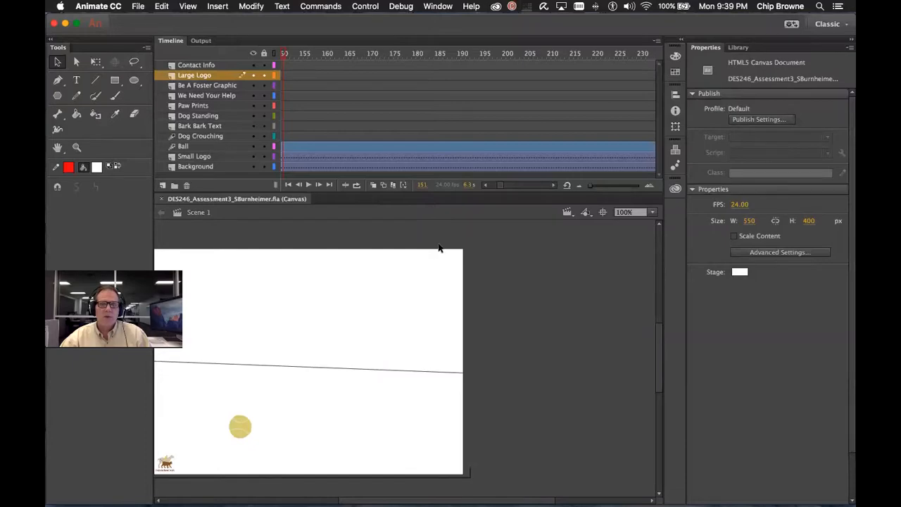
key(ctrl+Right)
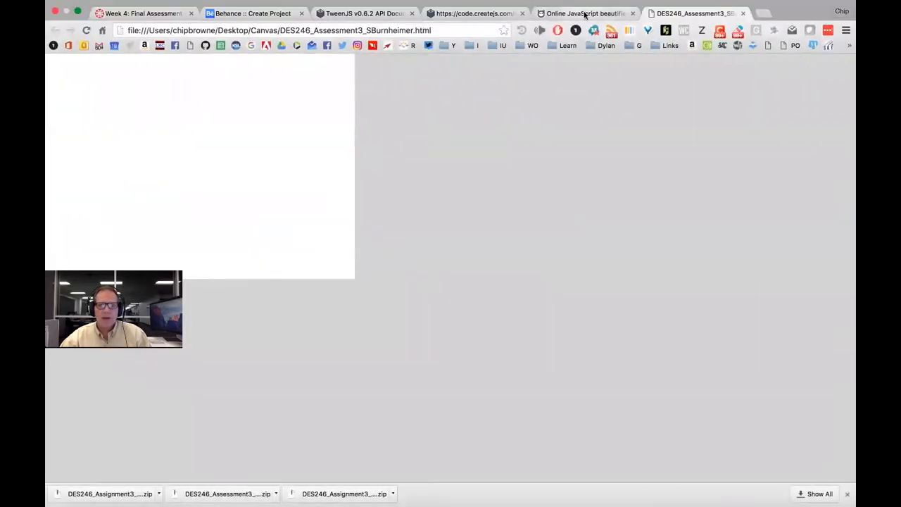
Open the Behance project editor, cancel the file upload, and go to the Week 4 Final Assessment page
click(248, 14)
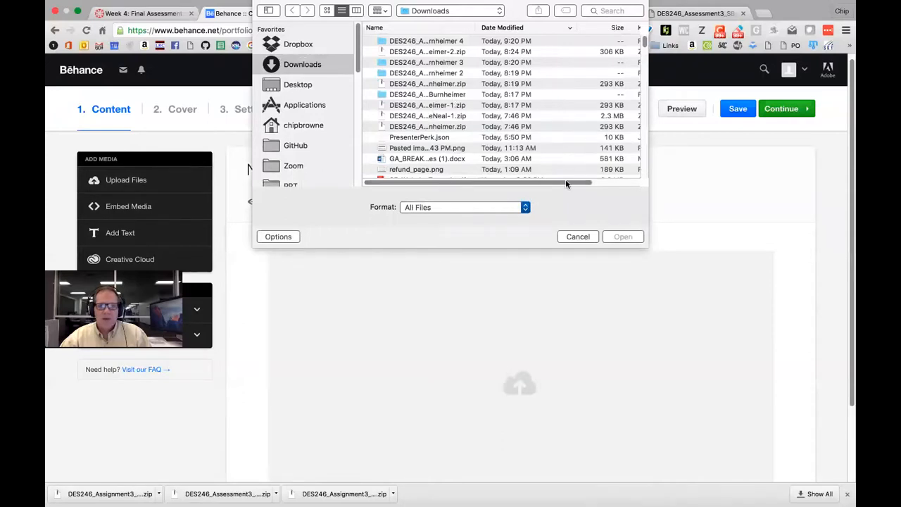
click(588, 237)
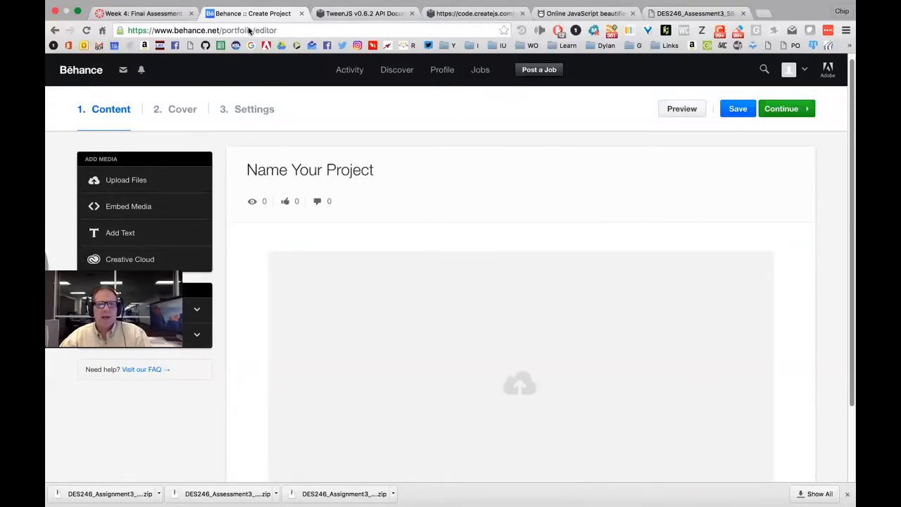
click(145, 13)
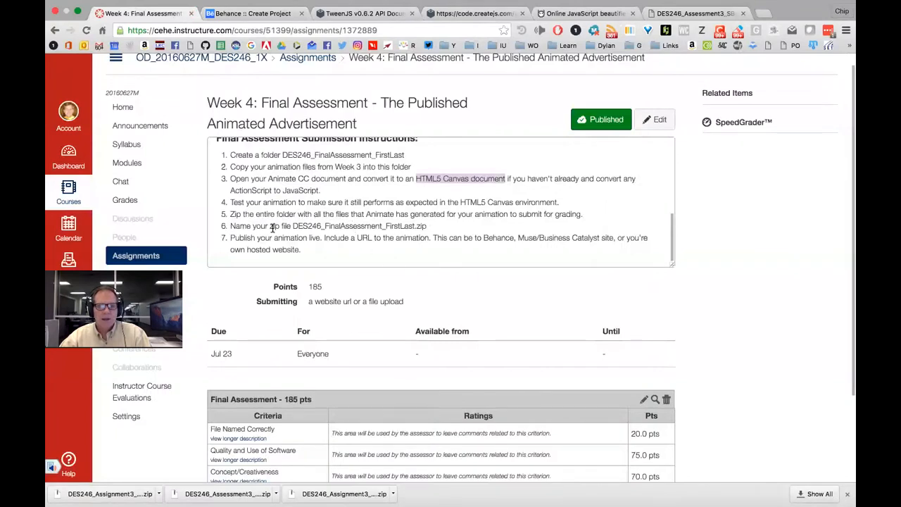
Highlight instruction 7 about publishing the animation live
drag(232, 237, 618, 236)
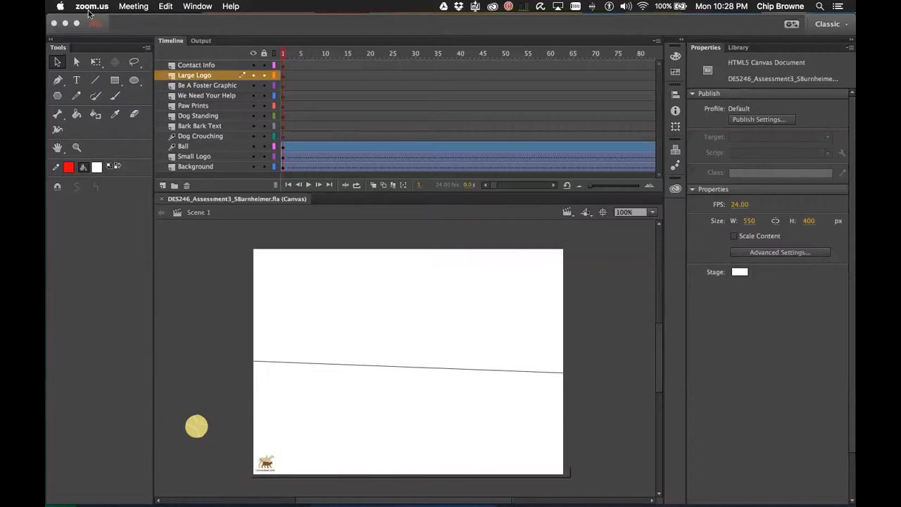
Export the ad with File > Export > Export Video as a .mov in Canvas, replacing the old file
click(151, 26)
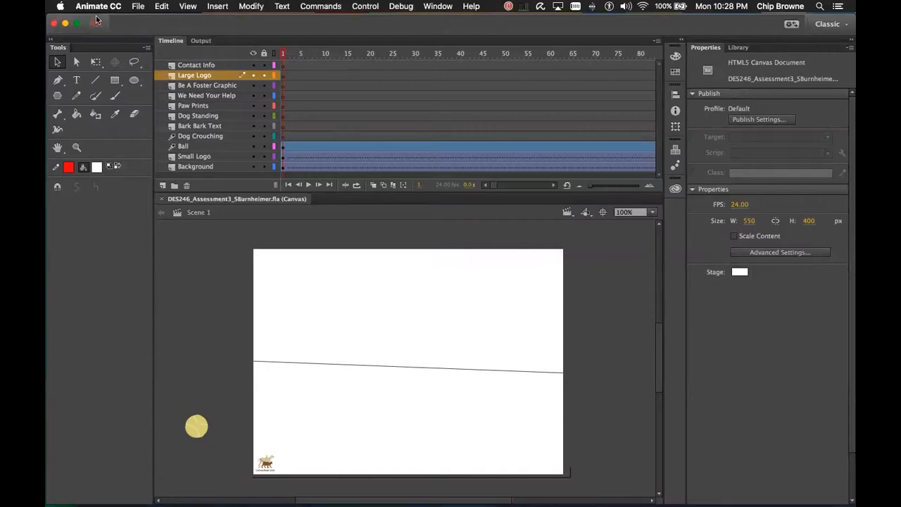
click(136, 7)
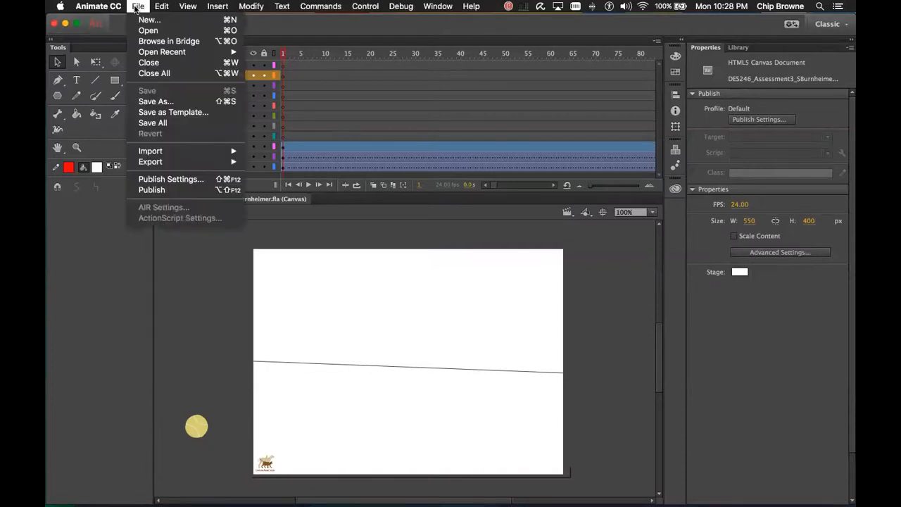
mouse_move(198, 164)
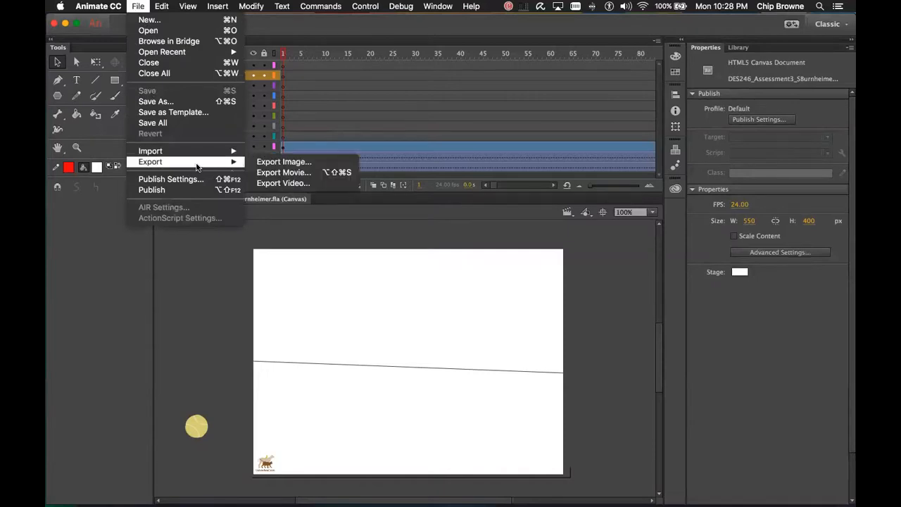
click(304, 183)
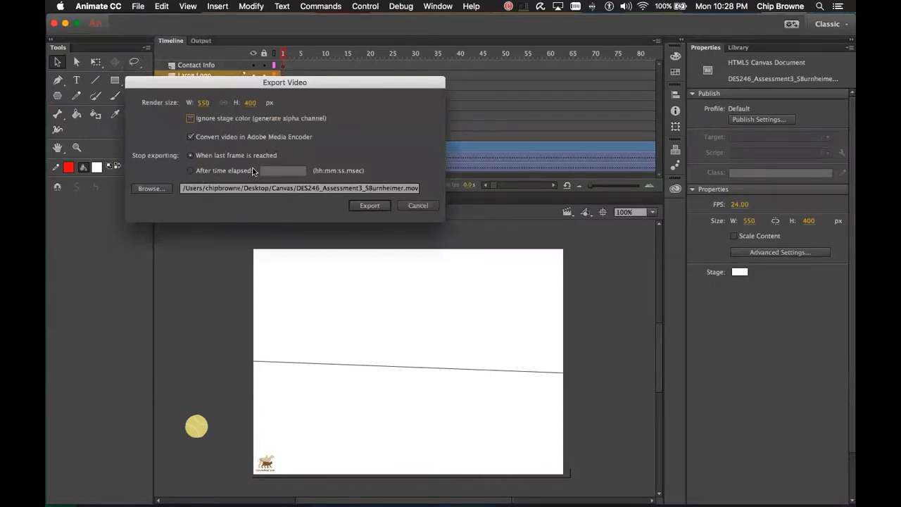
click(372, 204)
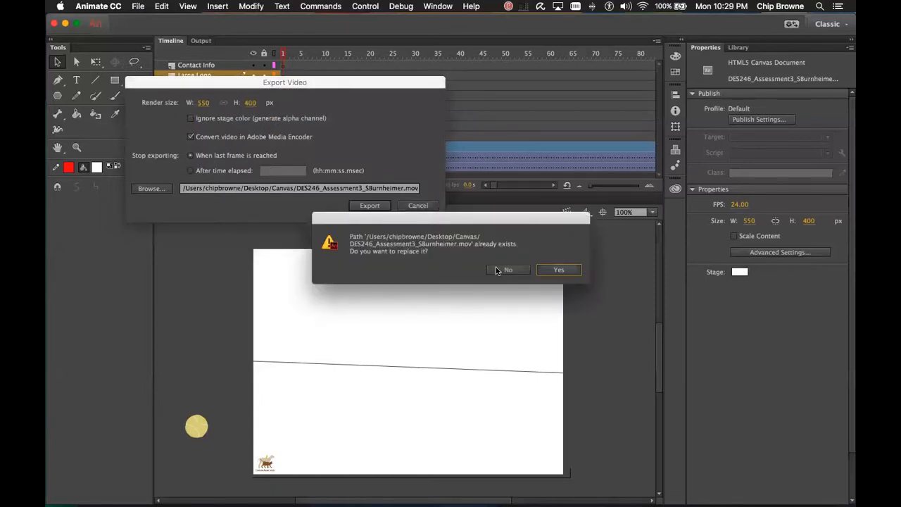
click(554, 271)
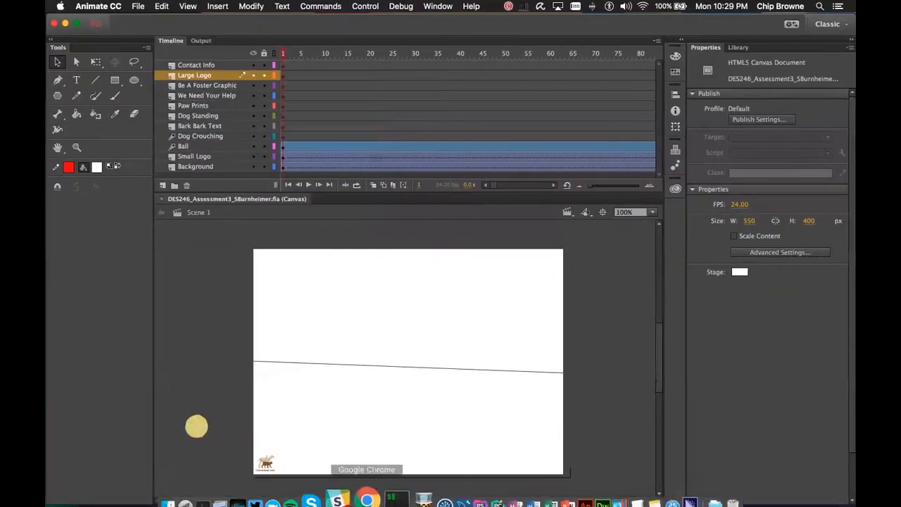
mouse_move(359, 496)
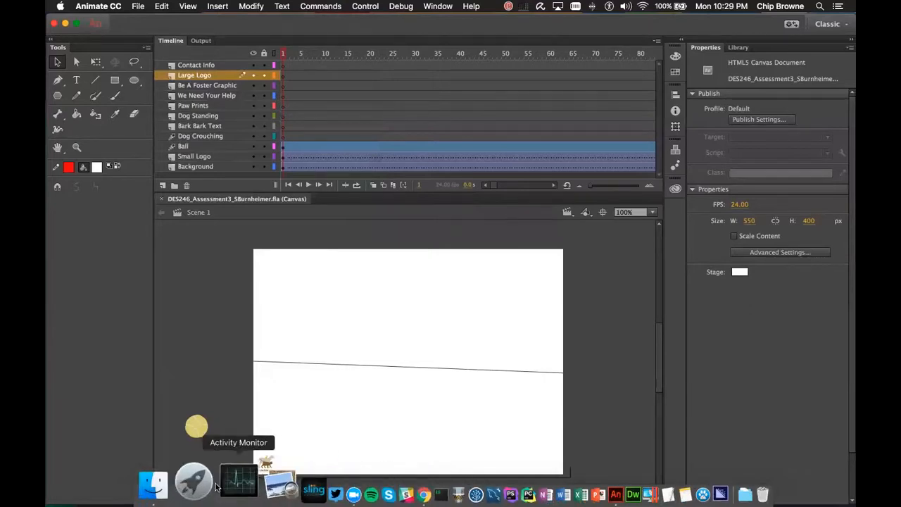
click(191, 482)
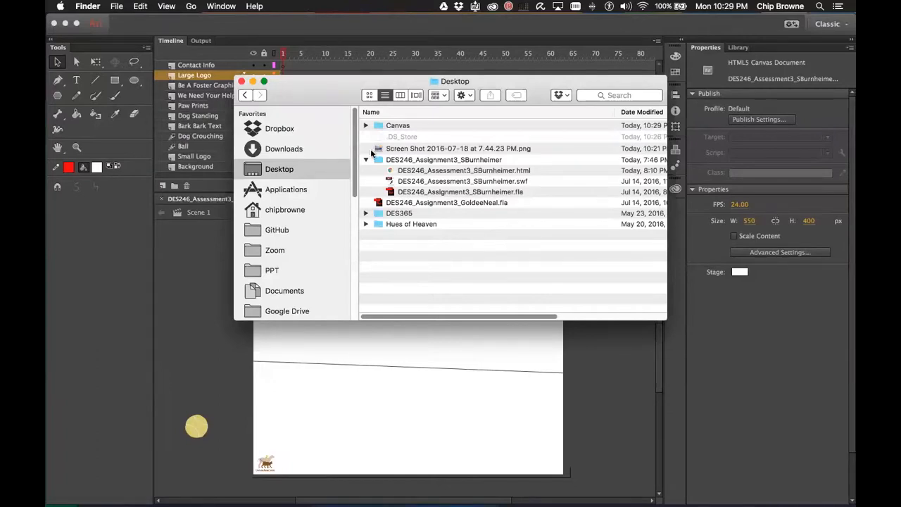
click(289, 30)
click(137, 6)
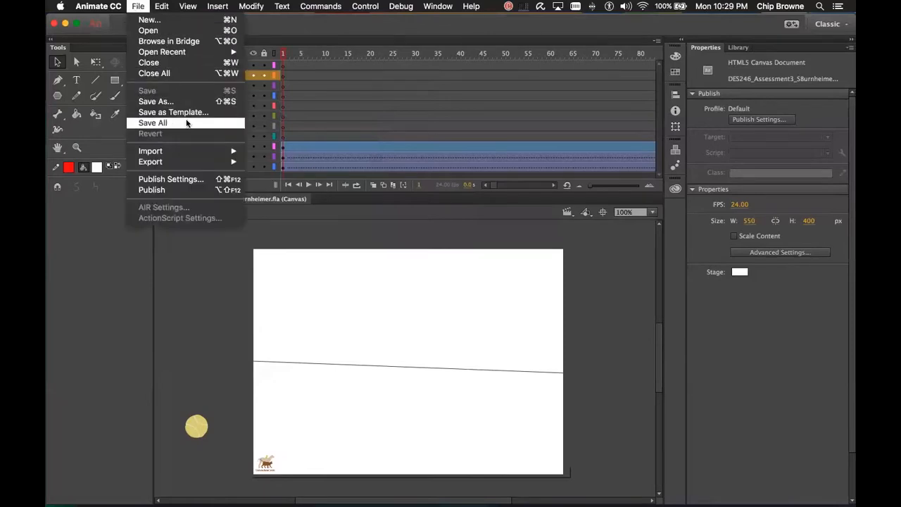
click(165, 101)
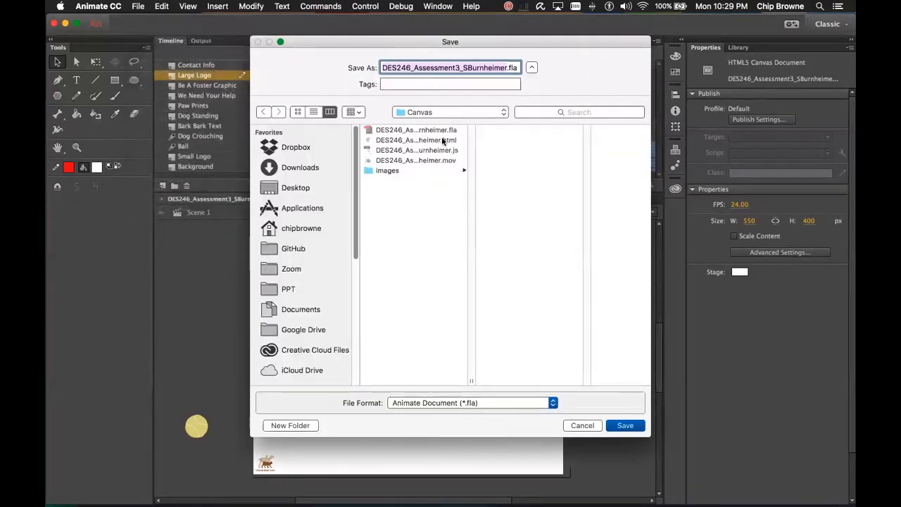
click(503, 112)
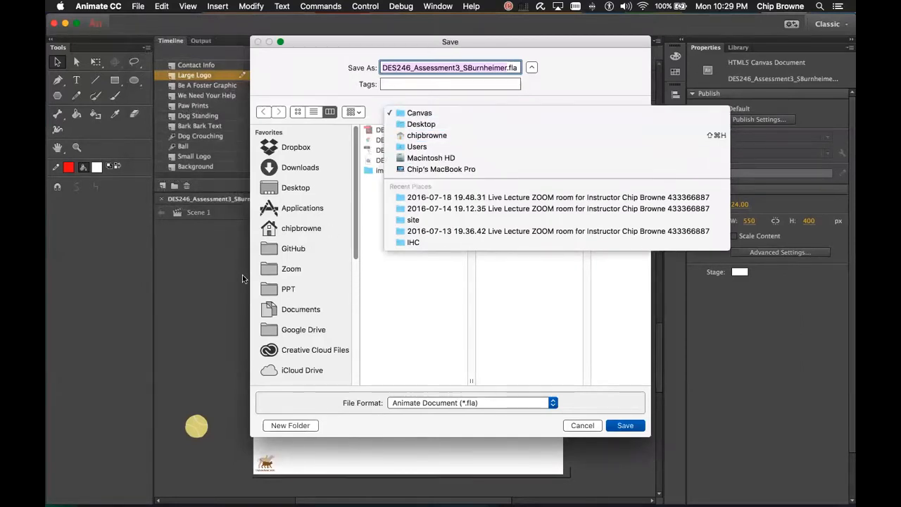
click(394, 442)
click(574, 426)
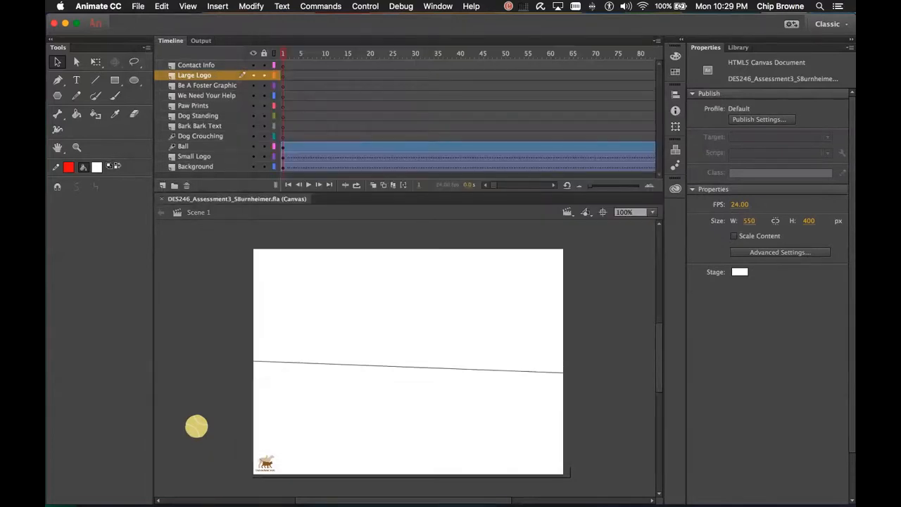
click(186, 481)
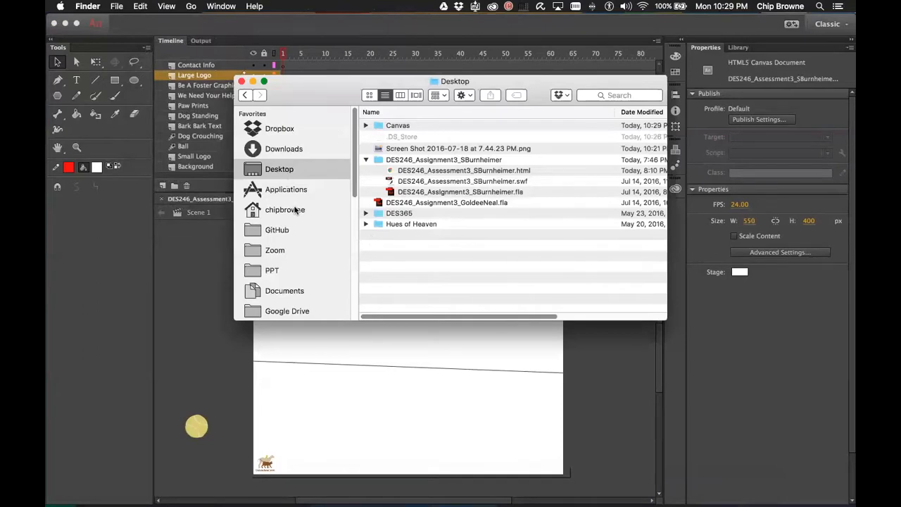
In Finder, expand the Canvas folder on the Desktop and open the exported .mov in QuickTime Player
click(298, 209)
click(299, 172)
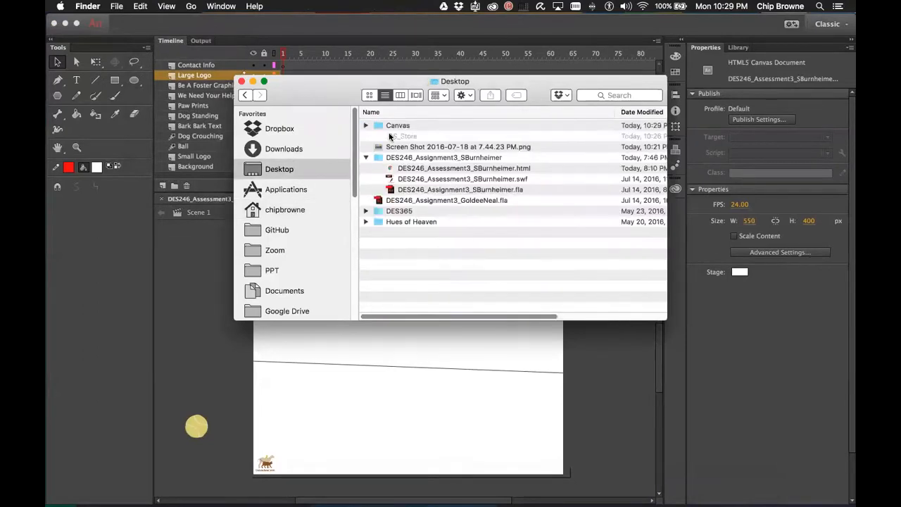
click(365, 126)
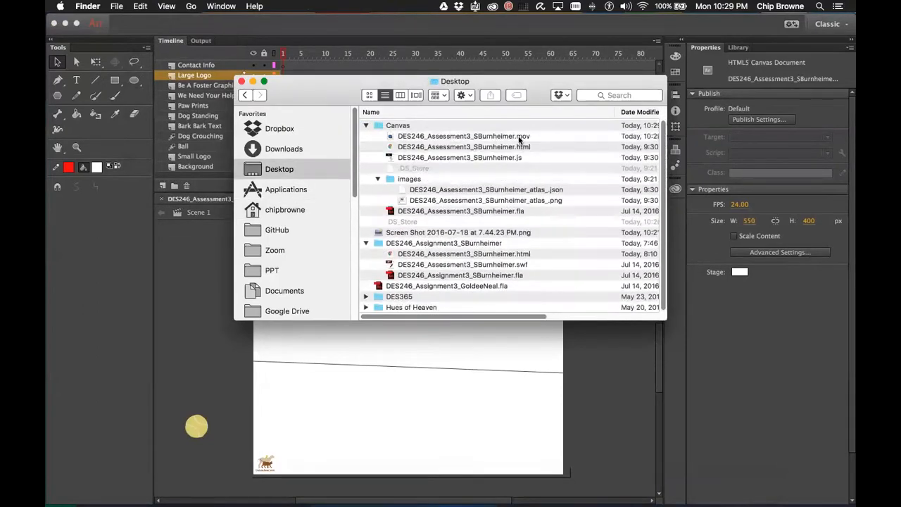
click(520, 137)
double_click(384, 139)
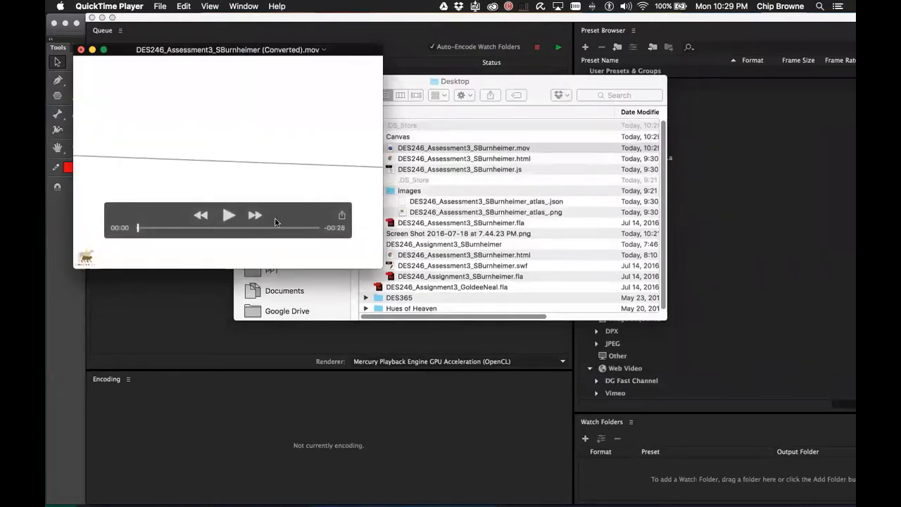
Play the exported ad movie through in QuickTime, then switch to the Chrome space with the Behance editor
click(229, 214)
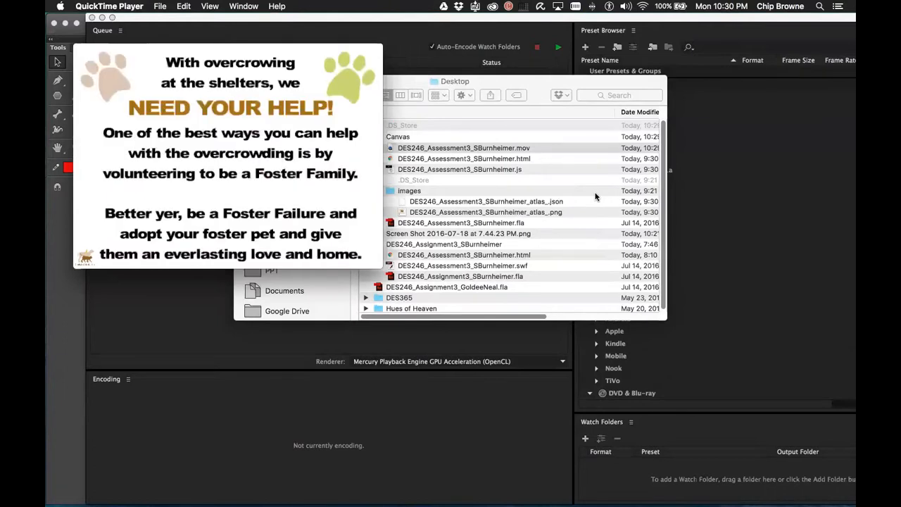
mouse_move(355, 180)
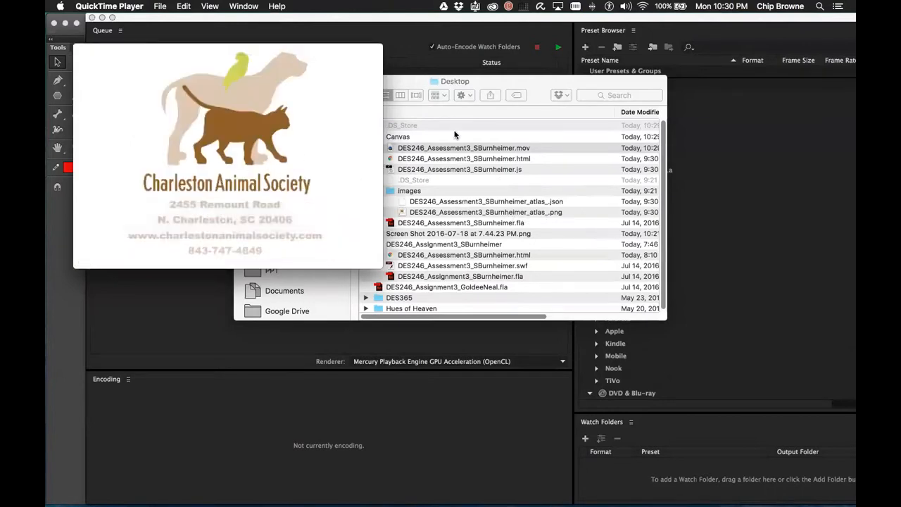
scroll(471, 134, right, 1)
scroll(486, 151, right, 1)
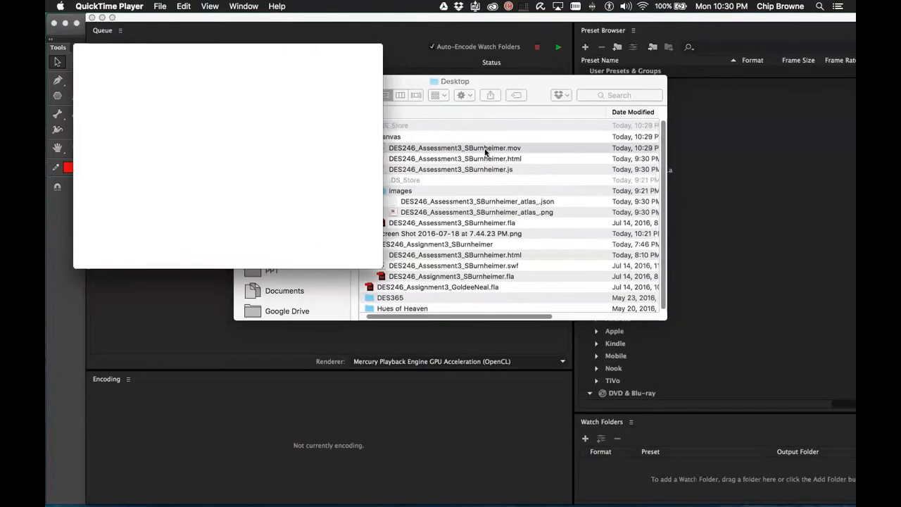
key(ctrl+Right)
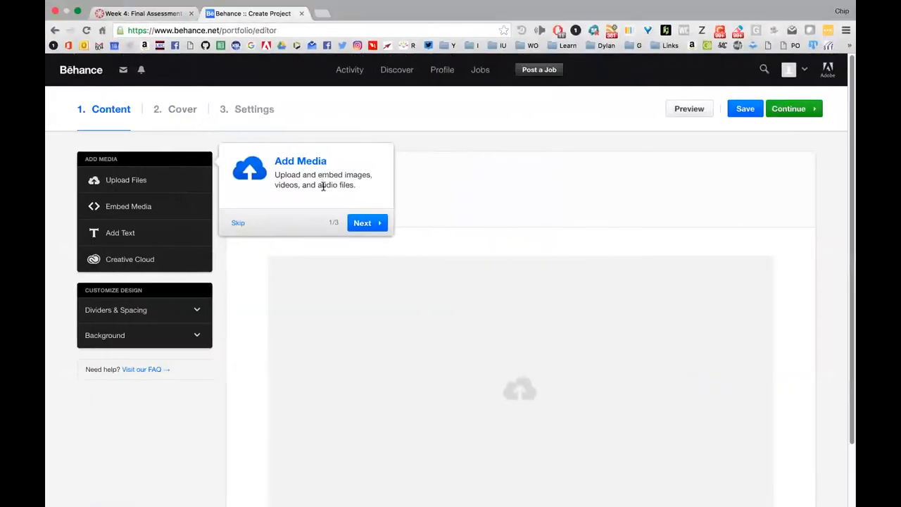
Title the Behance project 'Animation', finish the tour tips, and open the file chooser for uploading
click(362, 222)
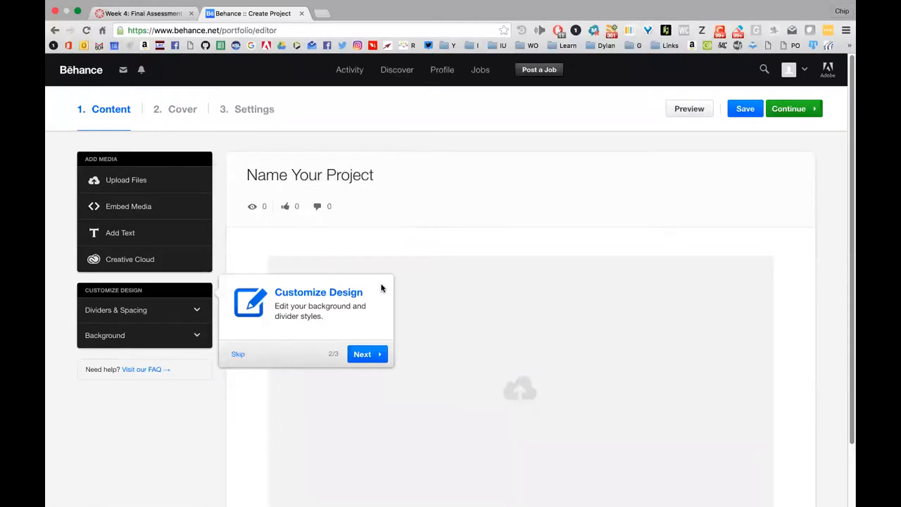
click(407, 176)
text(?D)
key(BackSpace)
key(BackSpace)
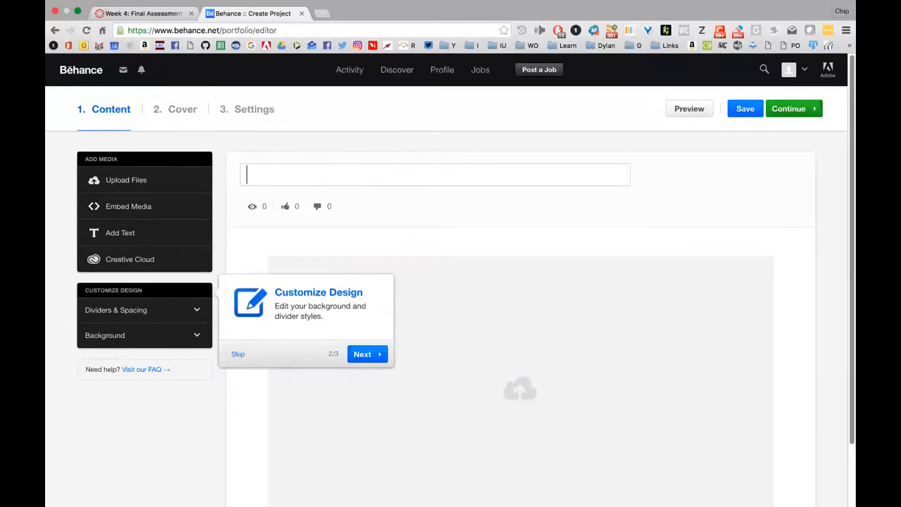
text(Animation)
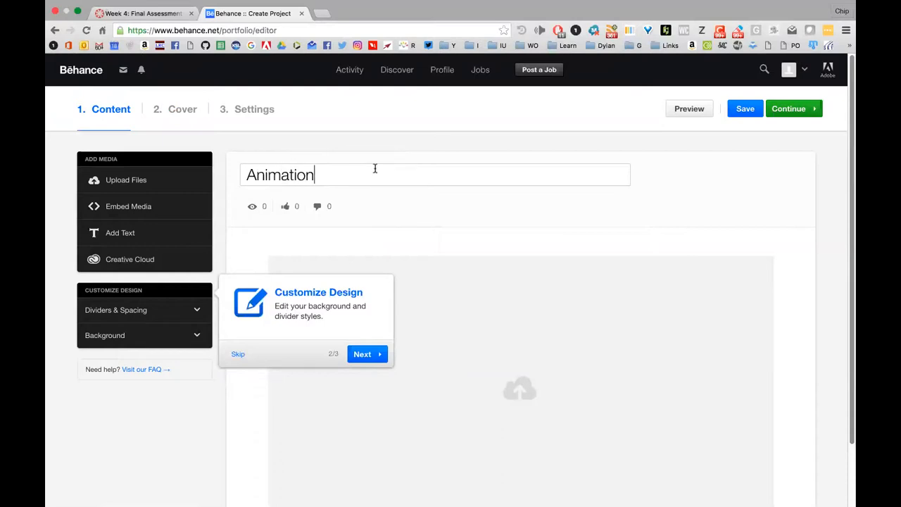
click(362, 354)
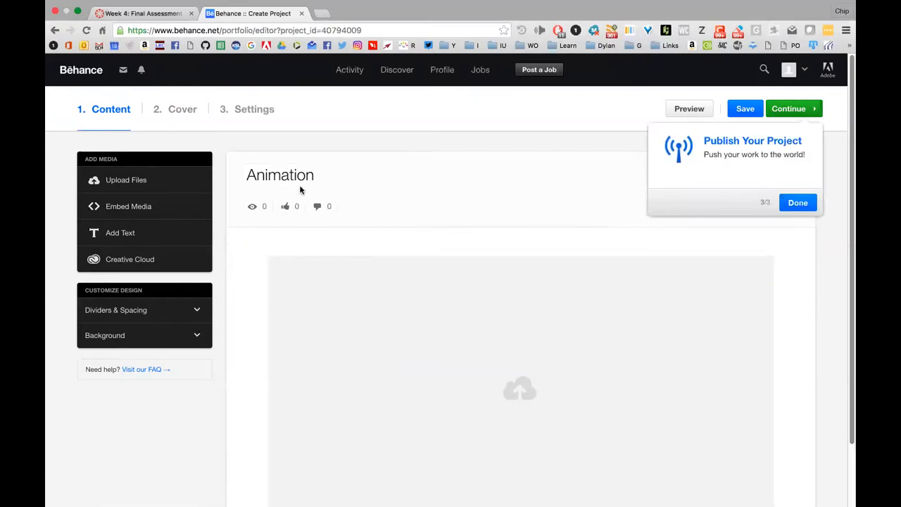
click(125, 179)
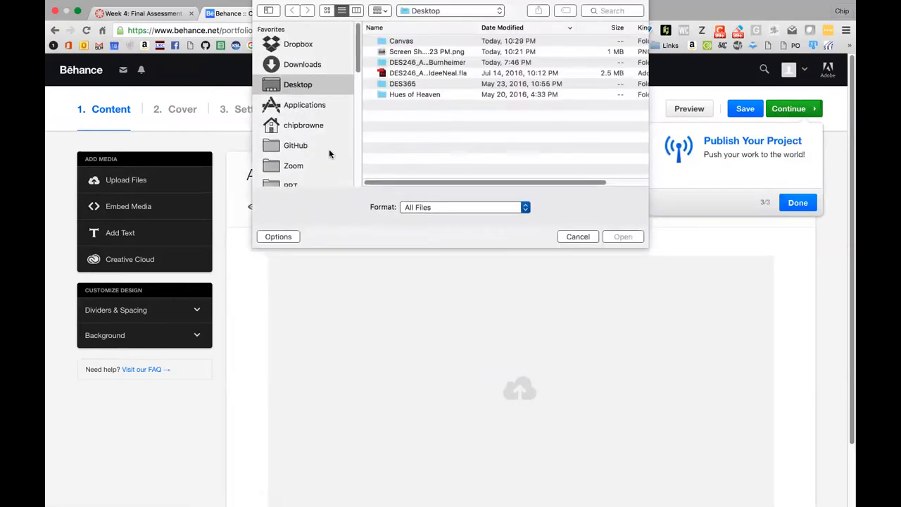
Choose the exported .mov from the Canvas folder and upload it to the Animation project
double_click(391, 43)
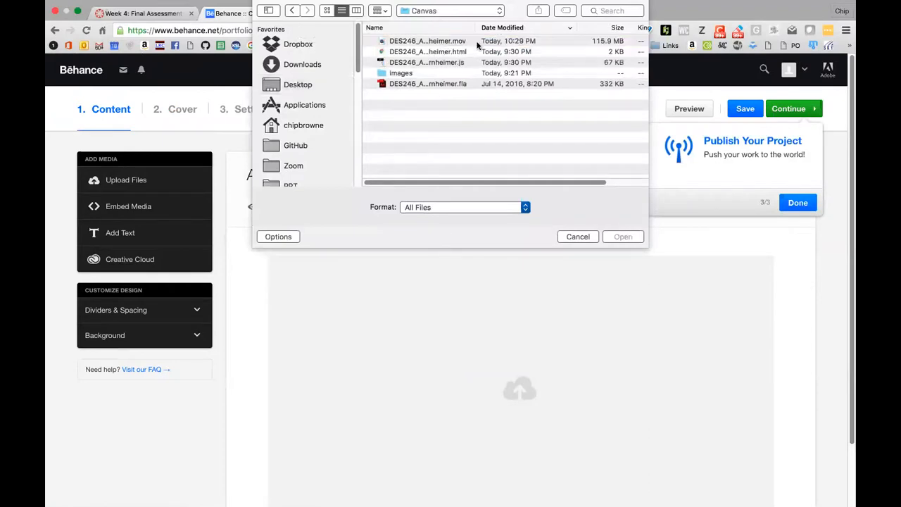
click(480, 44)
click(626, 238)
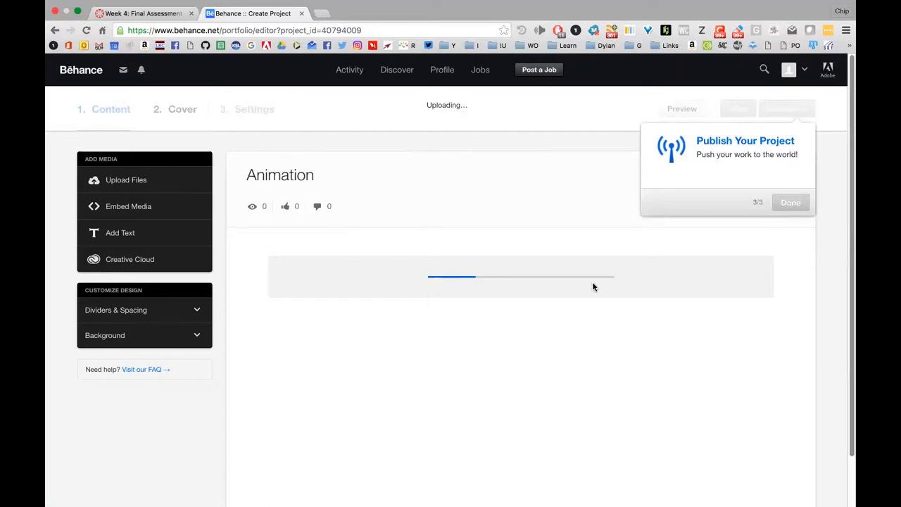
mouse_move(202, 505)
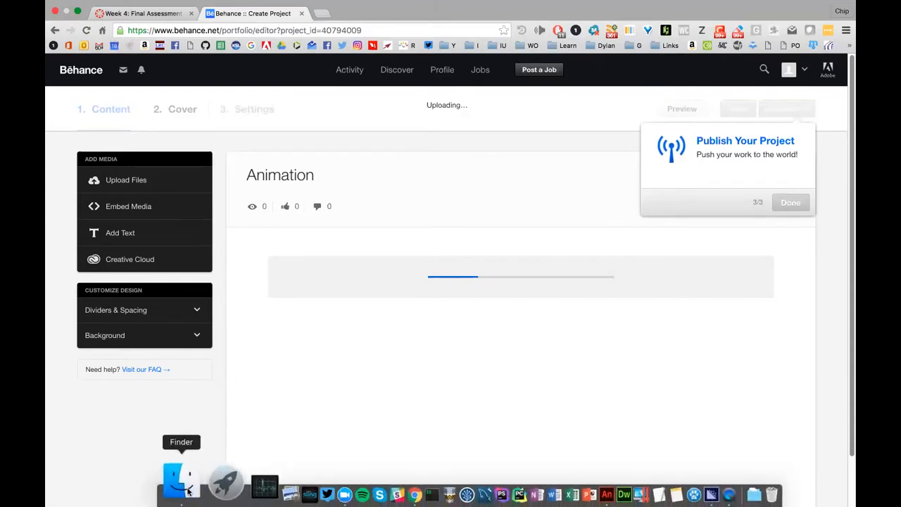
click(182, 484)
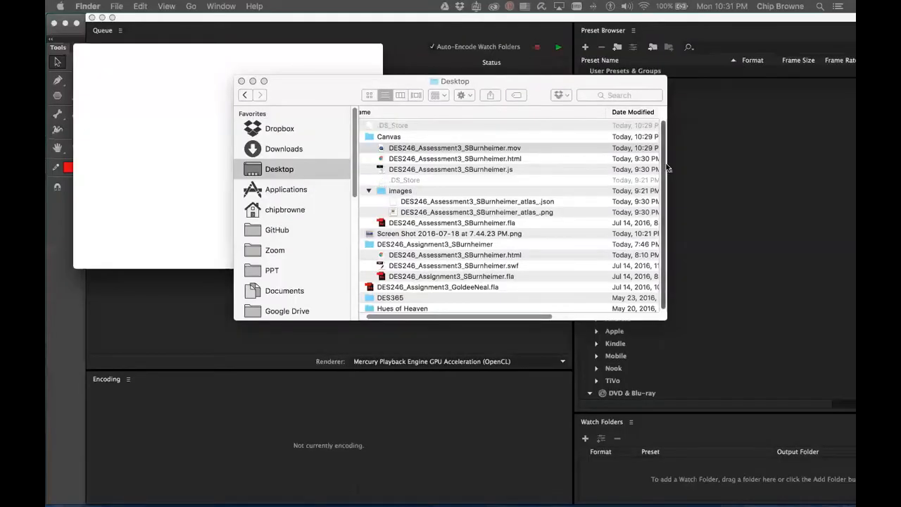
drag(539, 318, 642, 307)
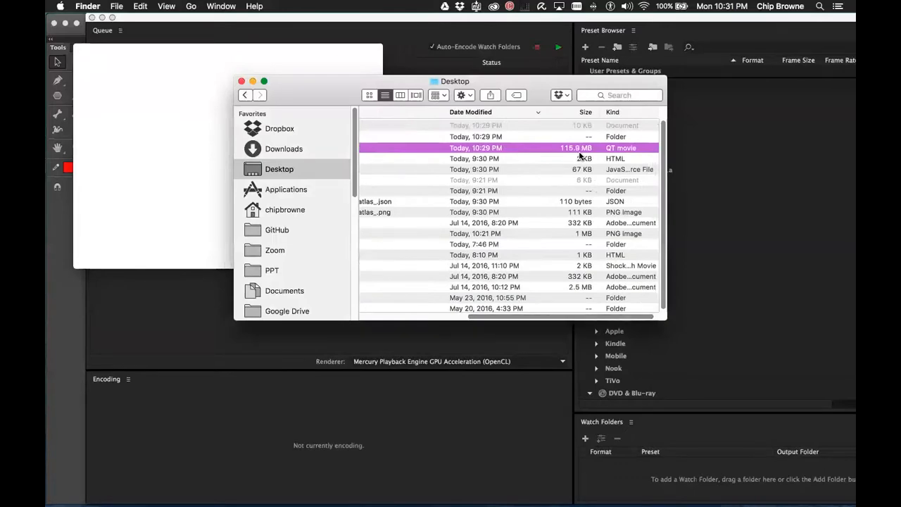
key(ctrl+Right)
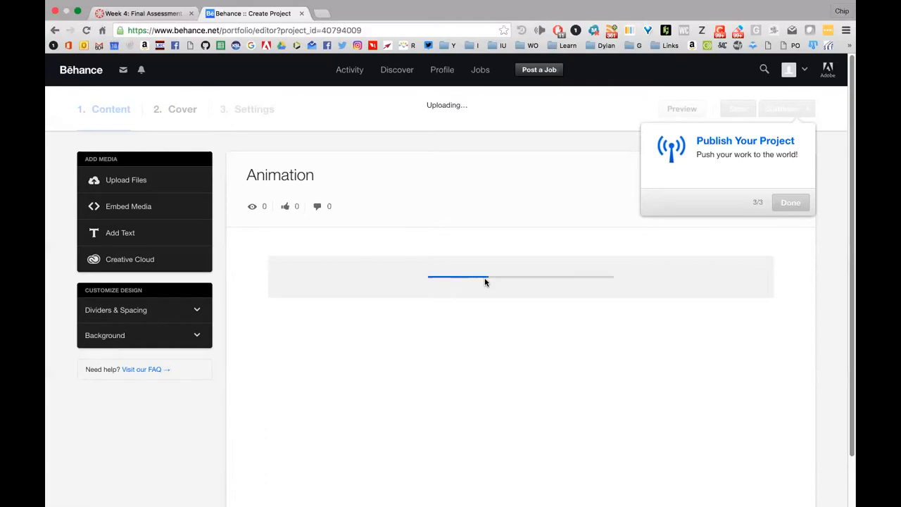
Dismiss the Publish Your Project tip and return to the Chrome space until the upload finishes
click(790, 202)
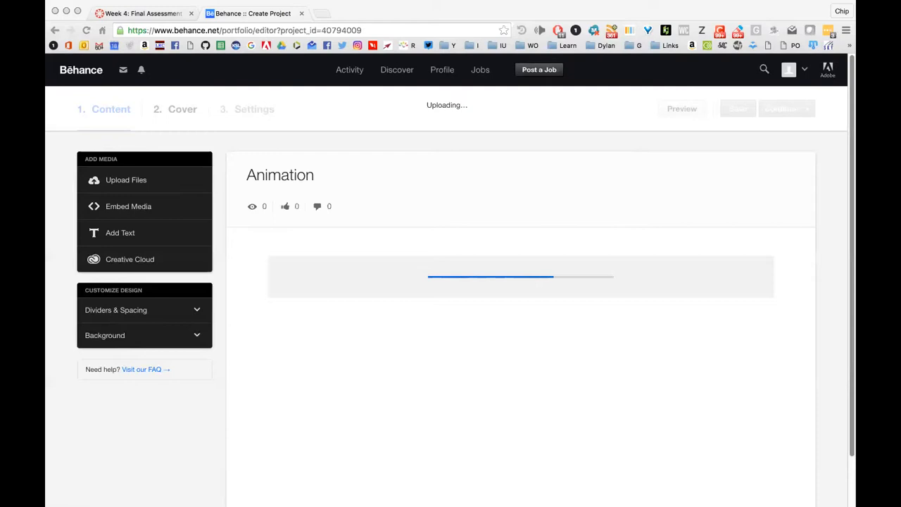
key(ctrl+Up)
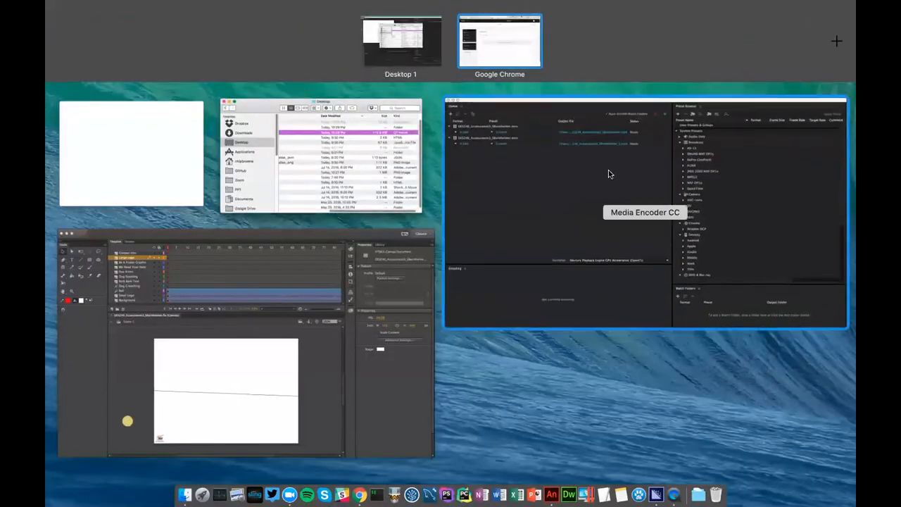
click(501, 36)
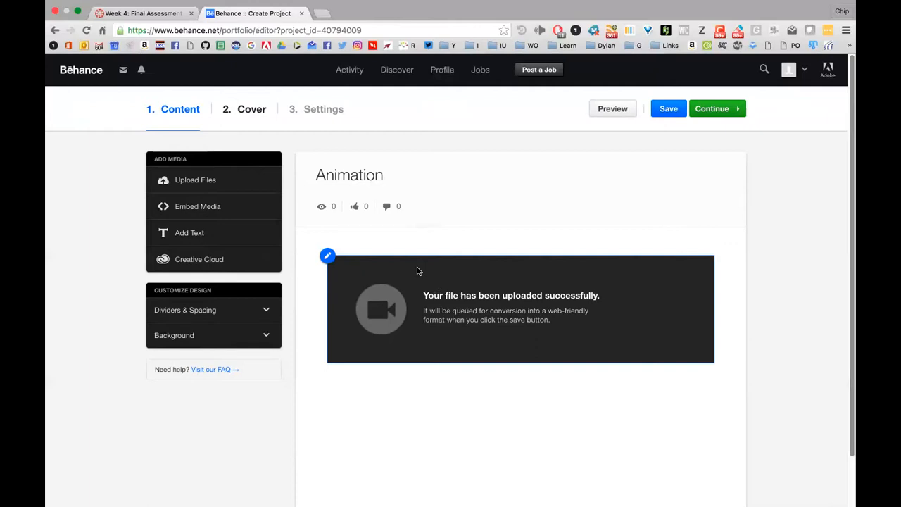
Save the Animation project with its uploaded video, then bring up the Embed Media dialog
click(666, 108)
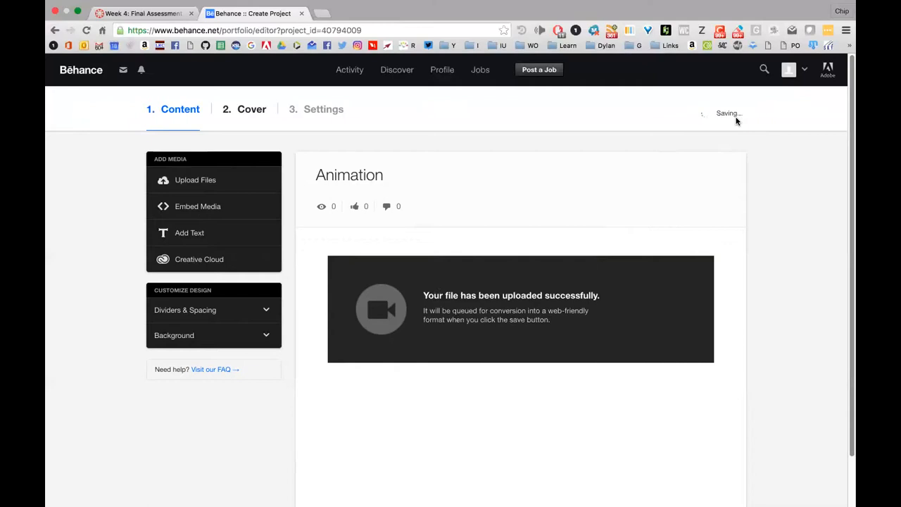
mouse_move(359, 318)
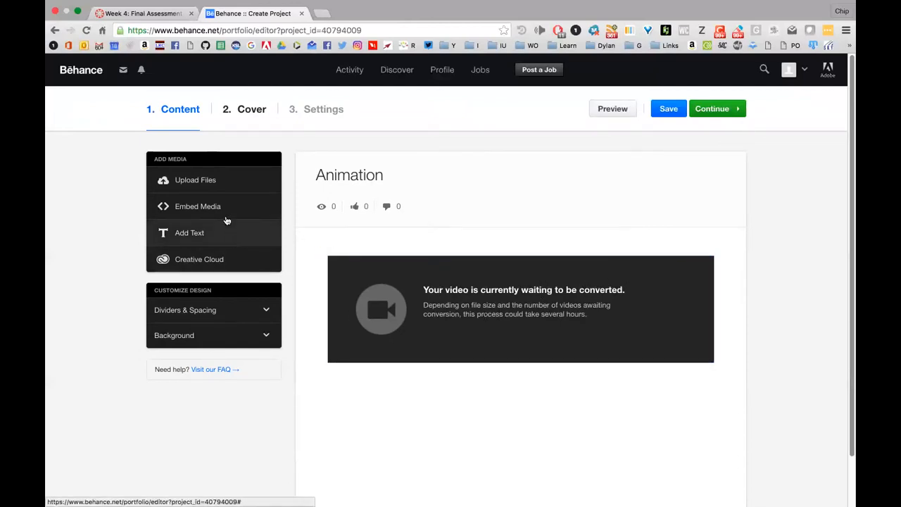
click(202, 206)
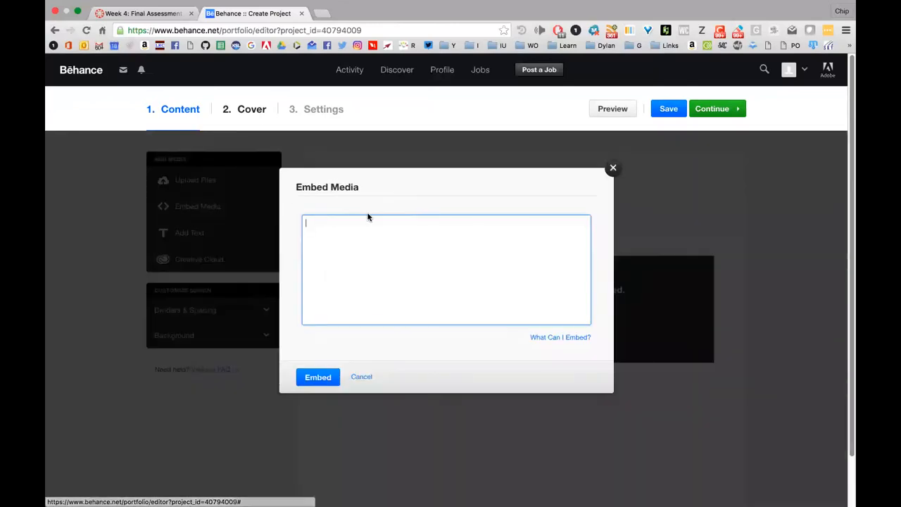
Review the supported embed services such as YouTube, then cancel the Embed Media dialog
click(557, 337)
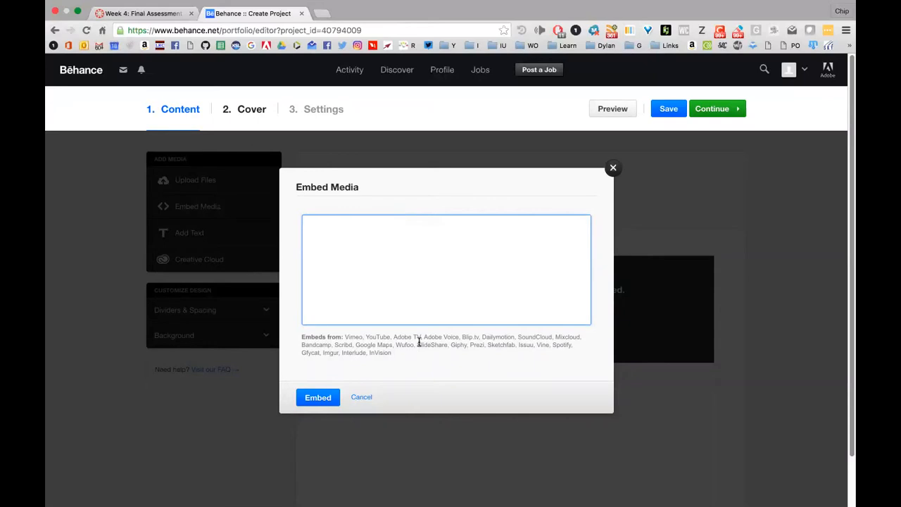
drag(364, 336, 399, 336)
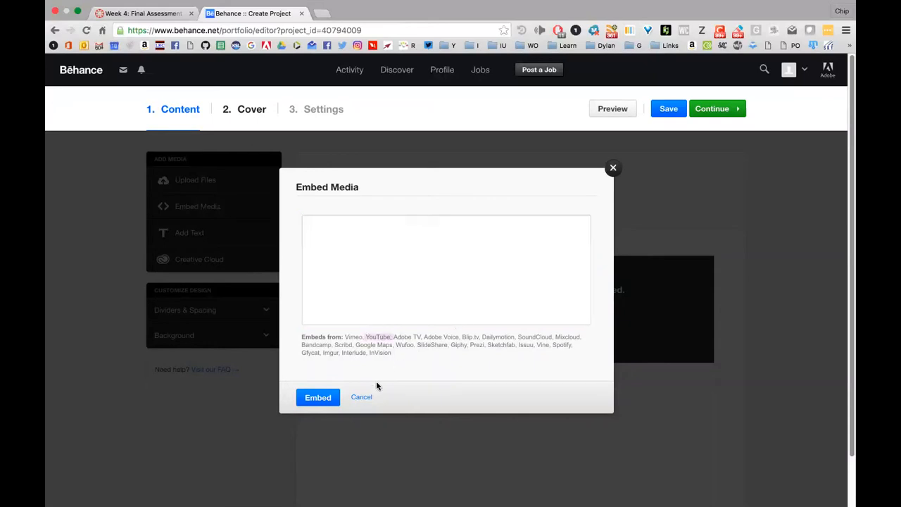
click(362, 397)
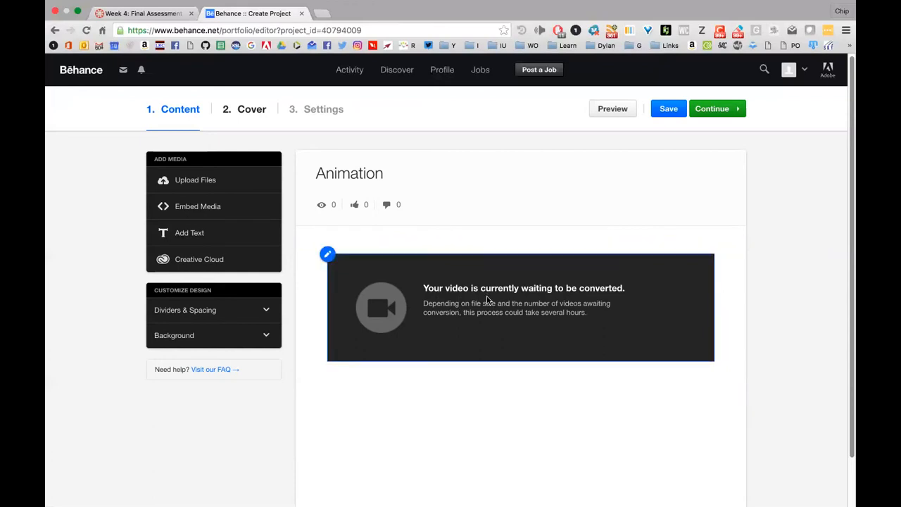
mouse_move(440, 505)
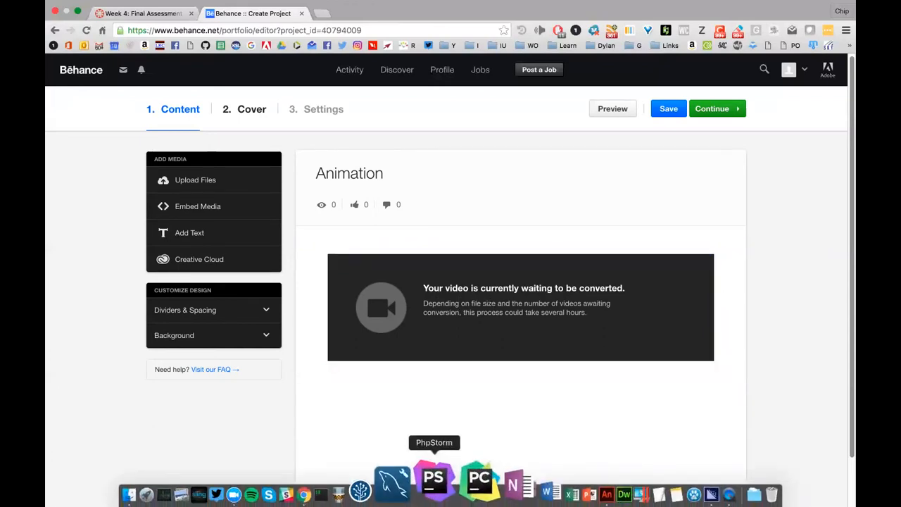